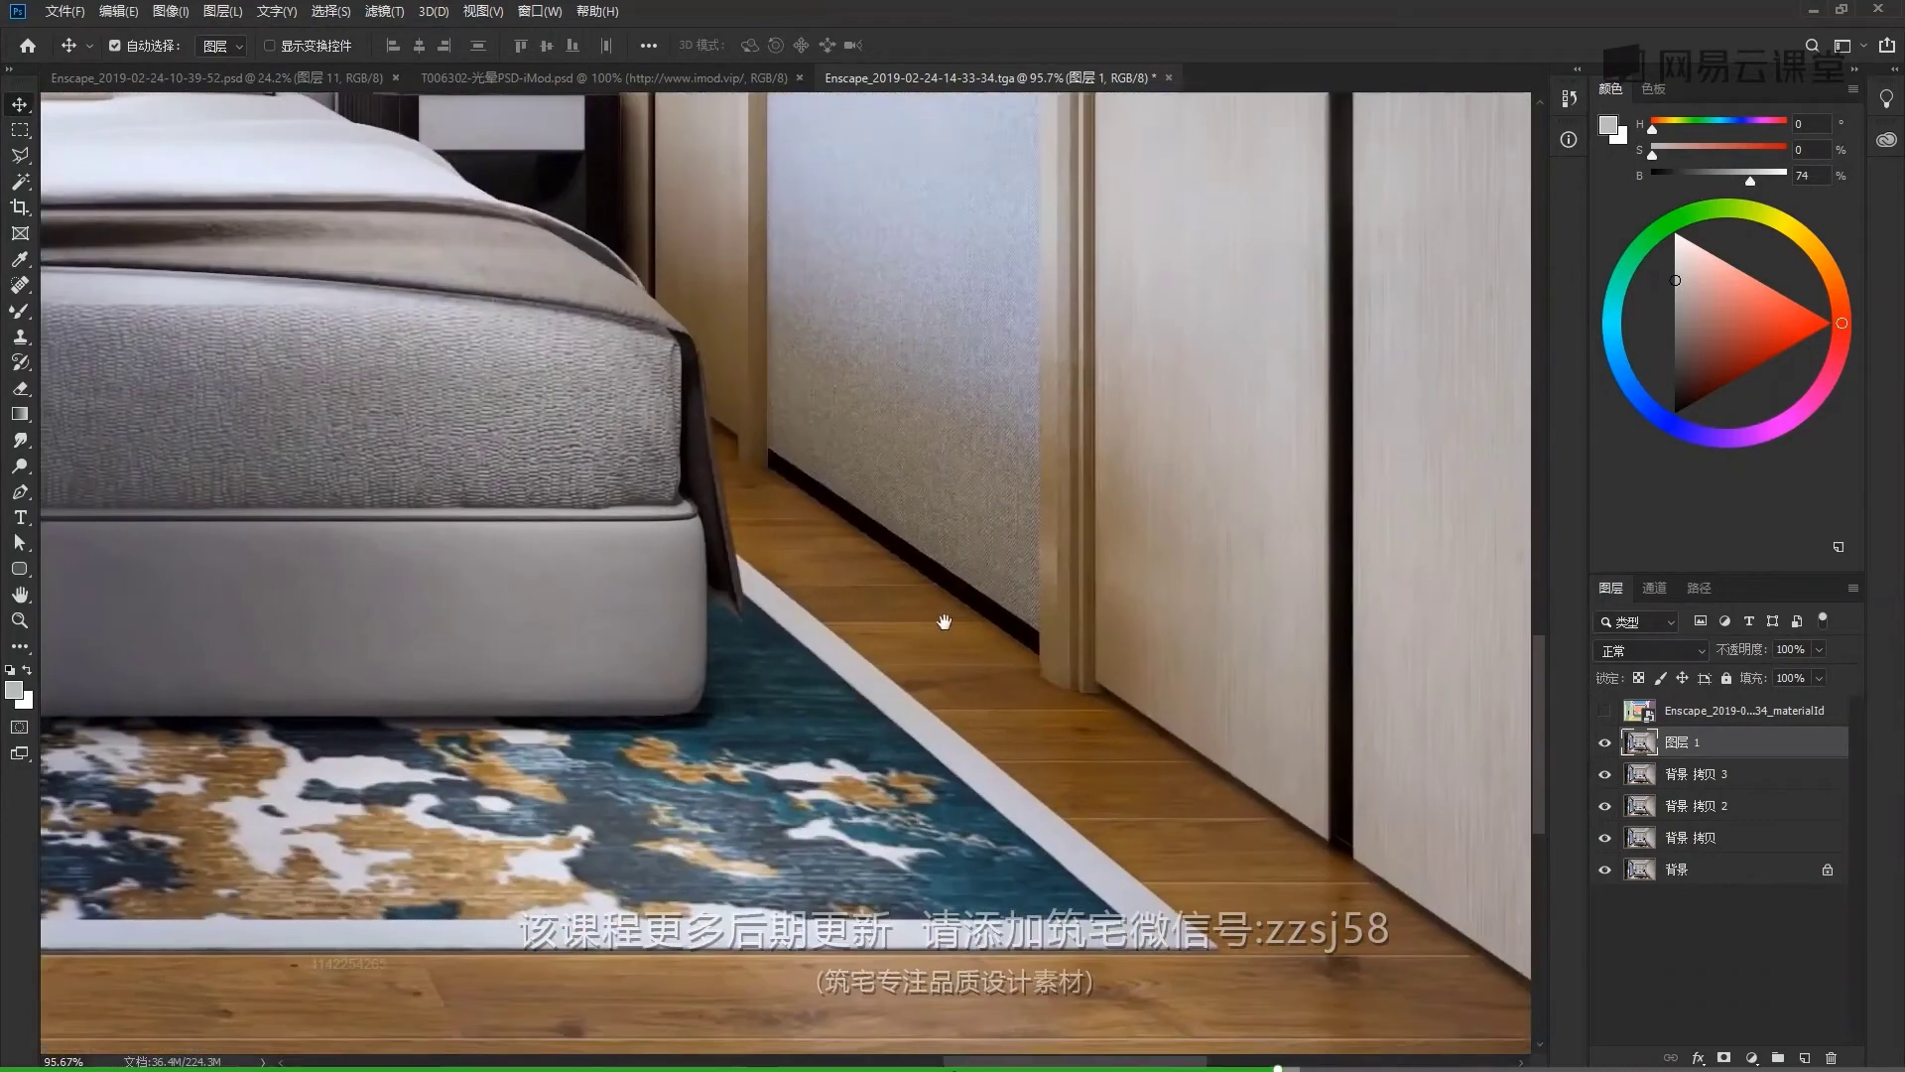
Apply a Camera Raw adjustment to layer 图层 1: temperature -8, exposure -0.20, contrast -3, highlights -8 and vibrance -18
{"action": "scroll", "coordinate": [1062, 888], "scroll_direction": "down", "scroll_amount": 8}
{"action": "scroll", "coordinate": [571, 544], "scroll_direction": "up", "scroll_amount": 1}
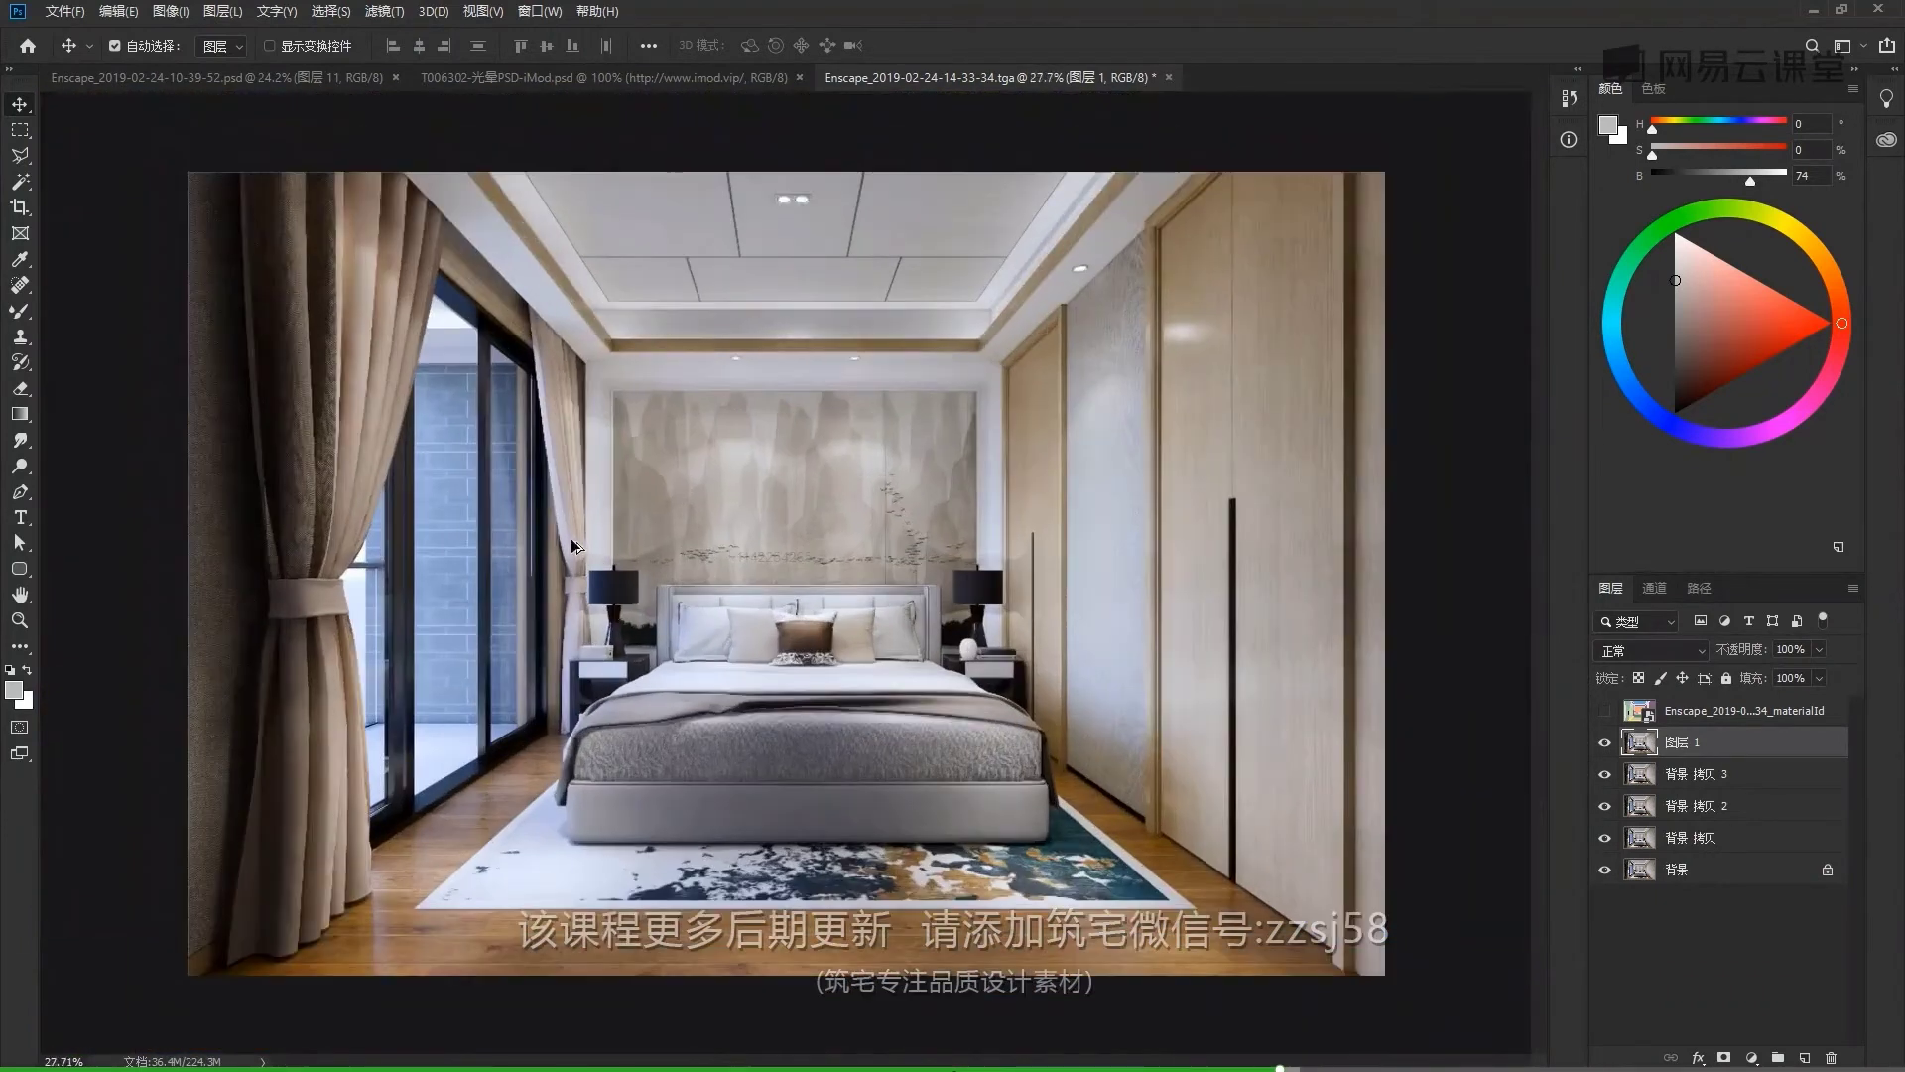
{"action": "key", "text": "ctrl+shift+a"}
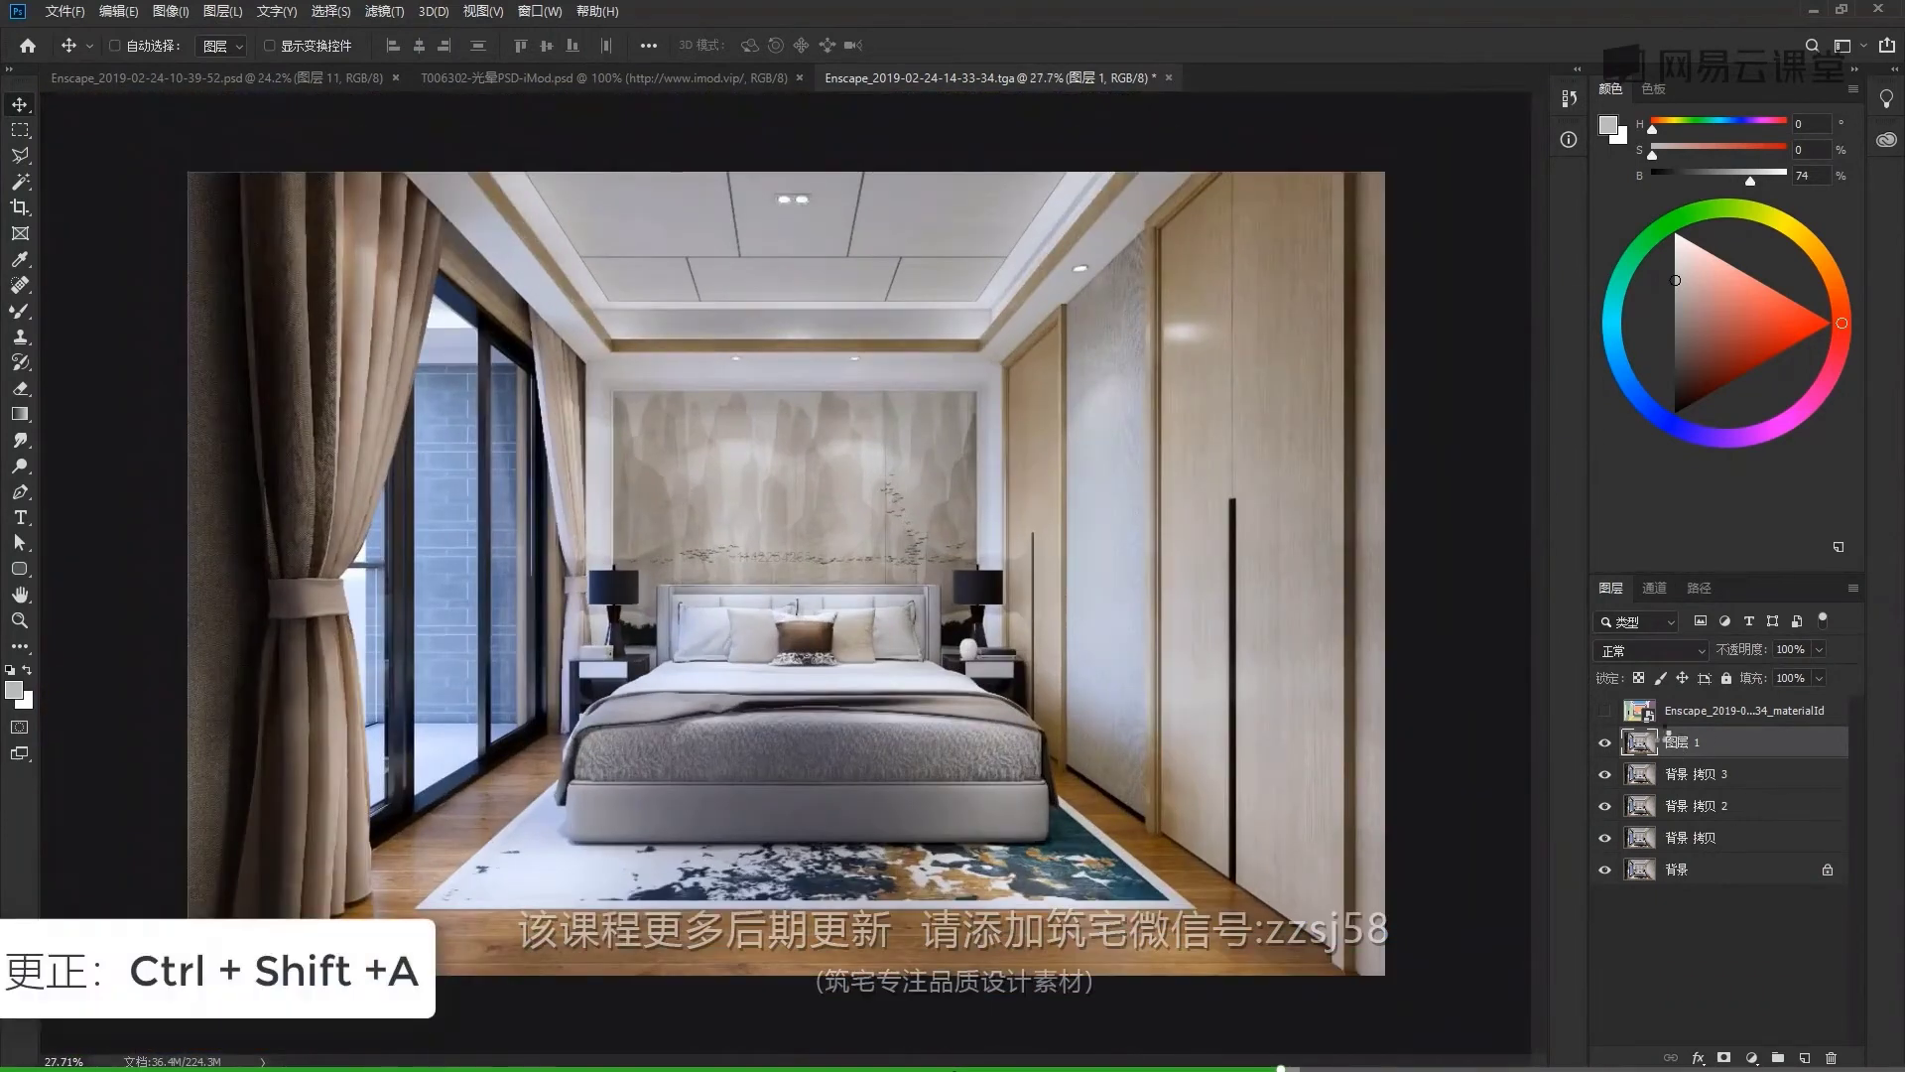
{"action": "key", "text": "ctrl+shift+a"}
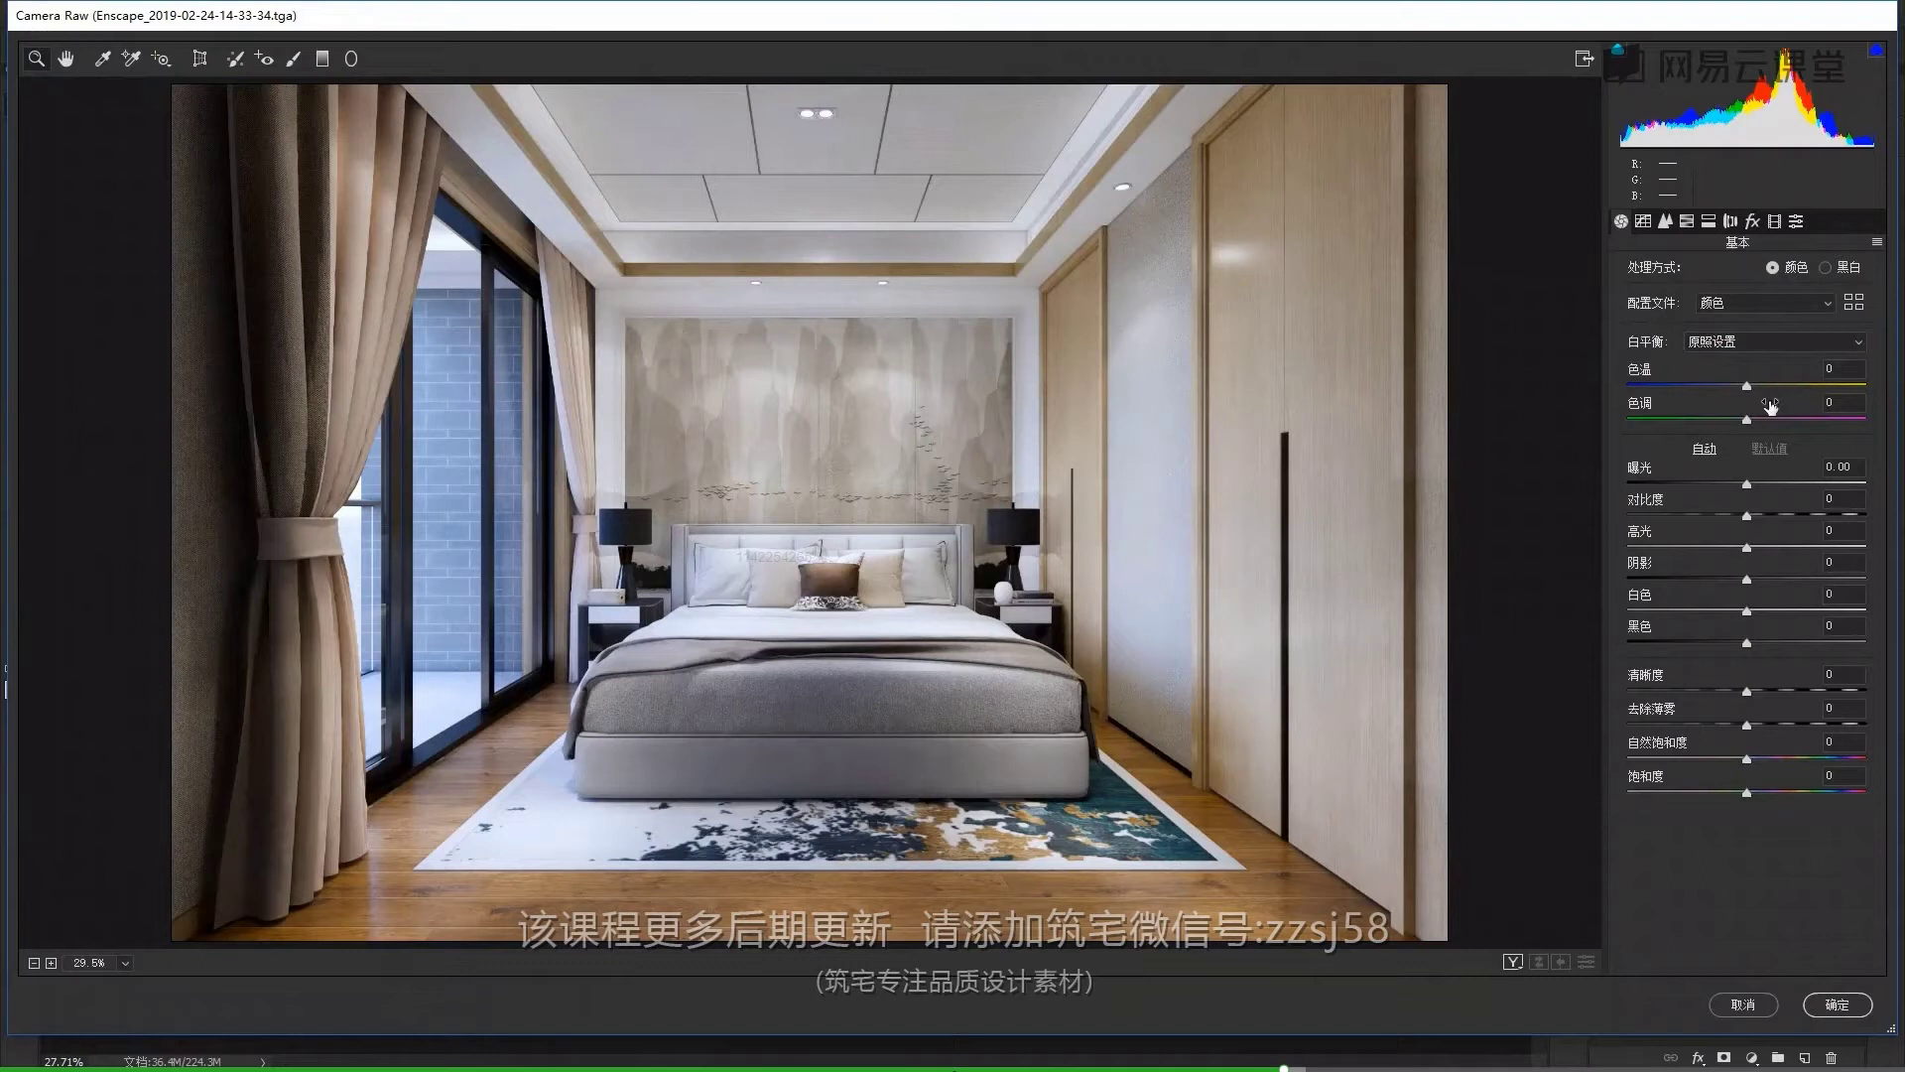
{"action": "left_click_drag", "start_coordinate": [1750, 387], "coordinate": [1738, 384]}
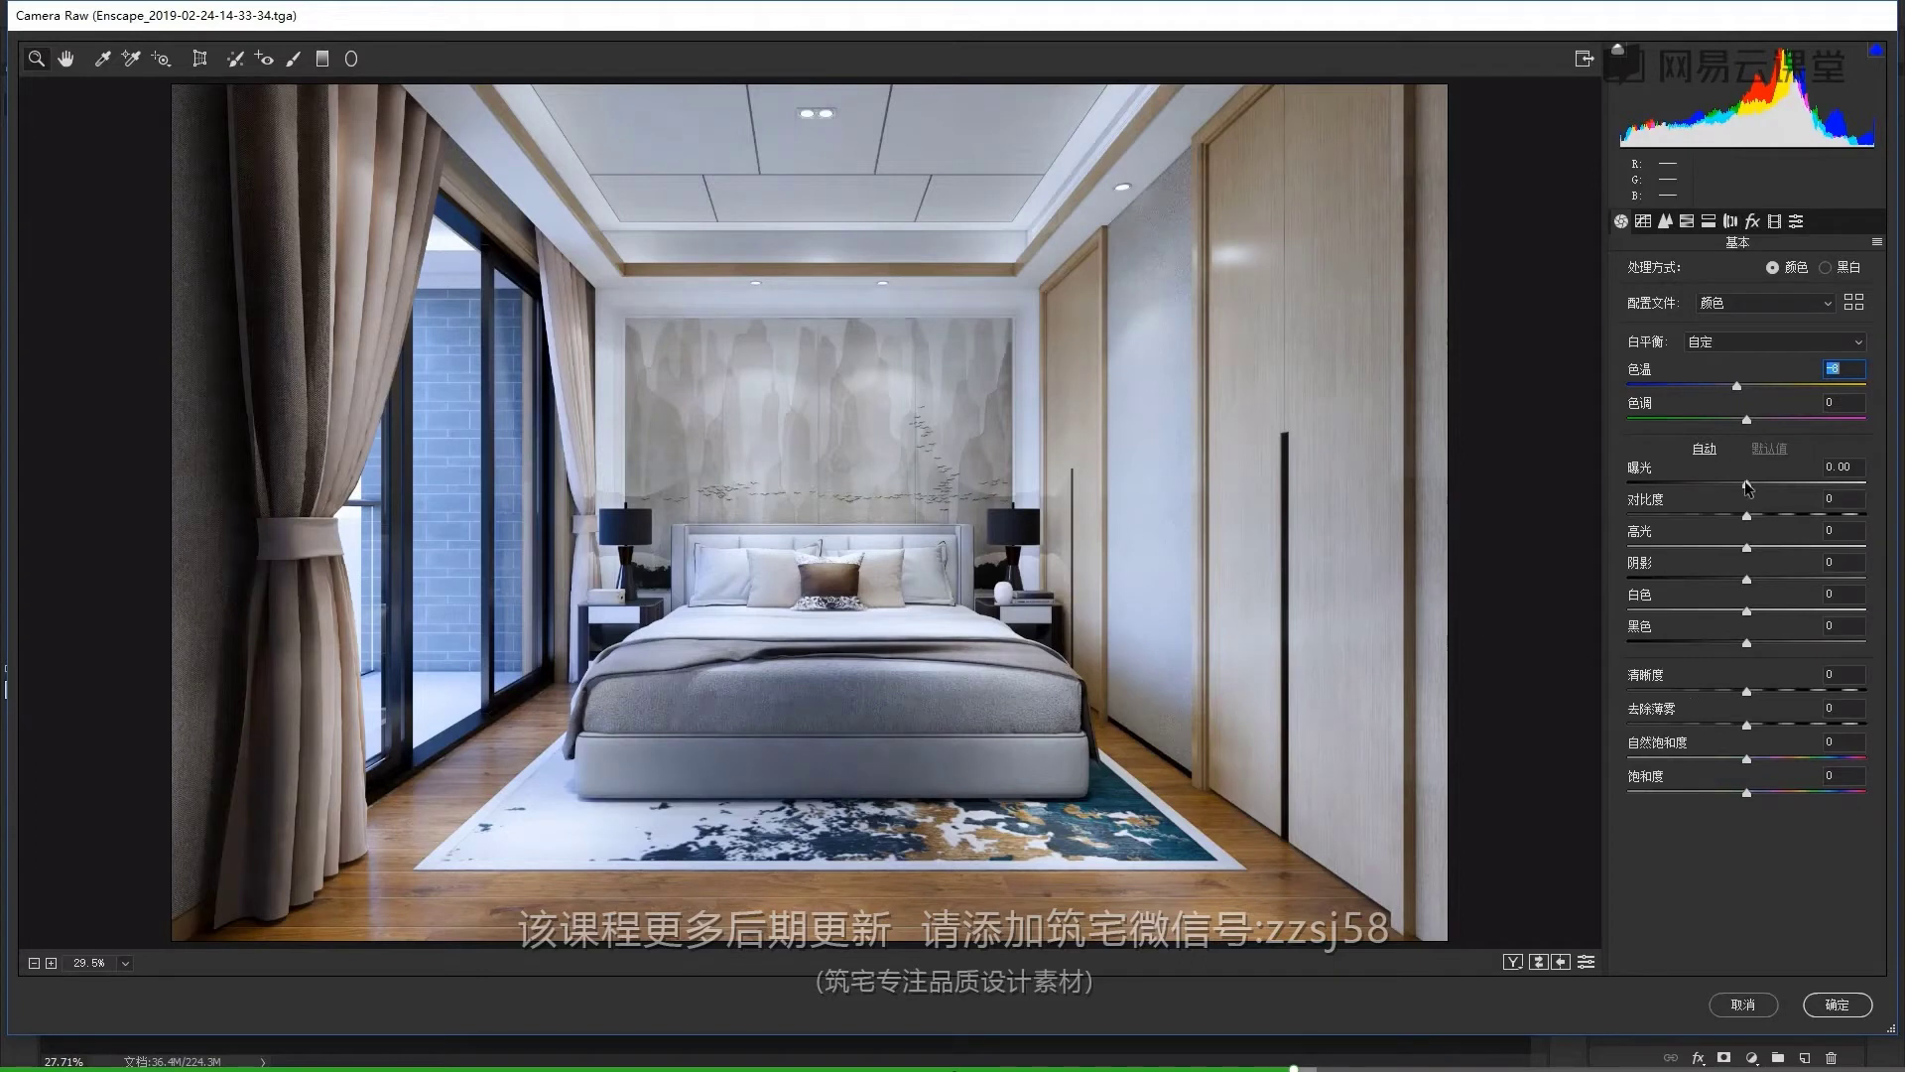
{"action": "left_click_drag", "start_coordinate": [1747, 484], "coordinate": [1740, 555]}
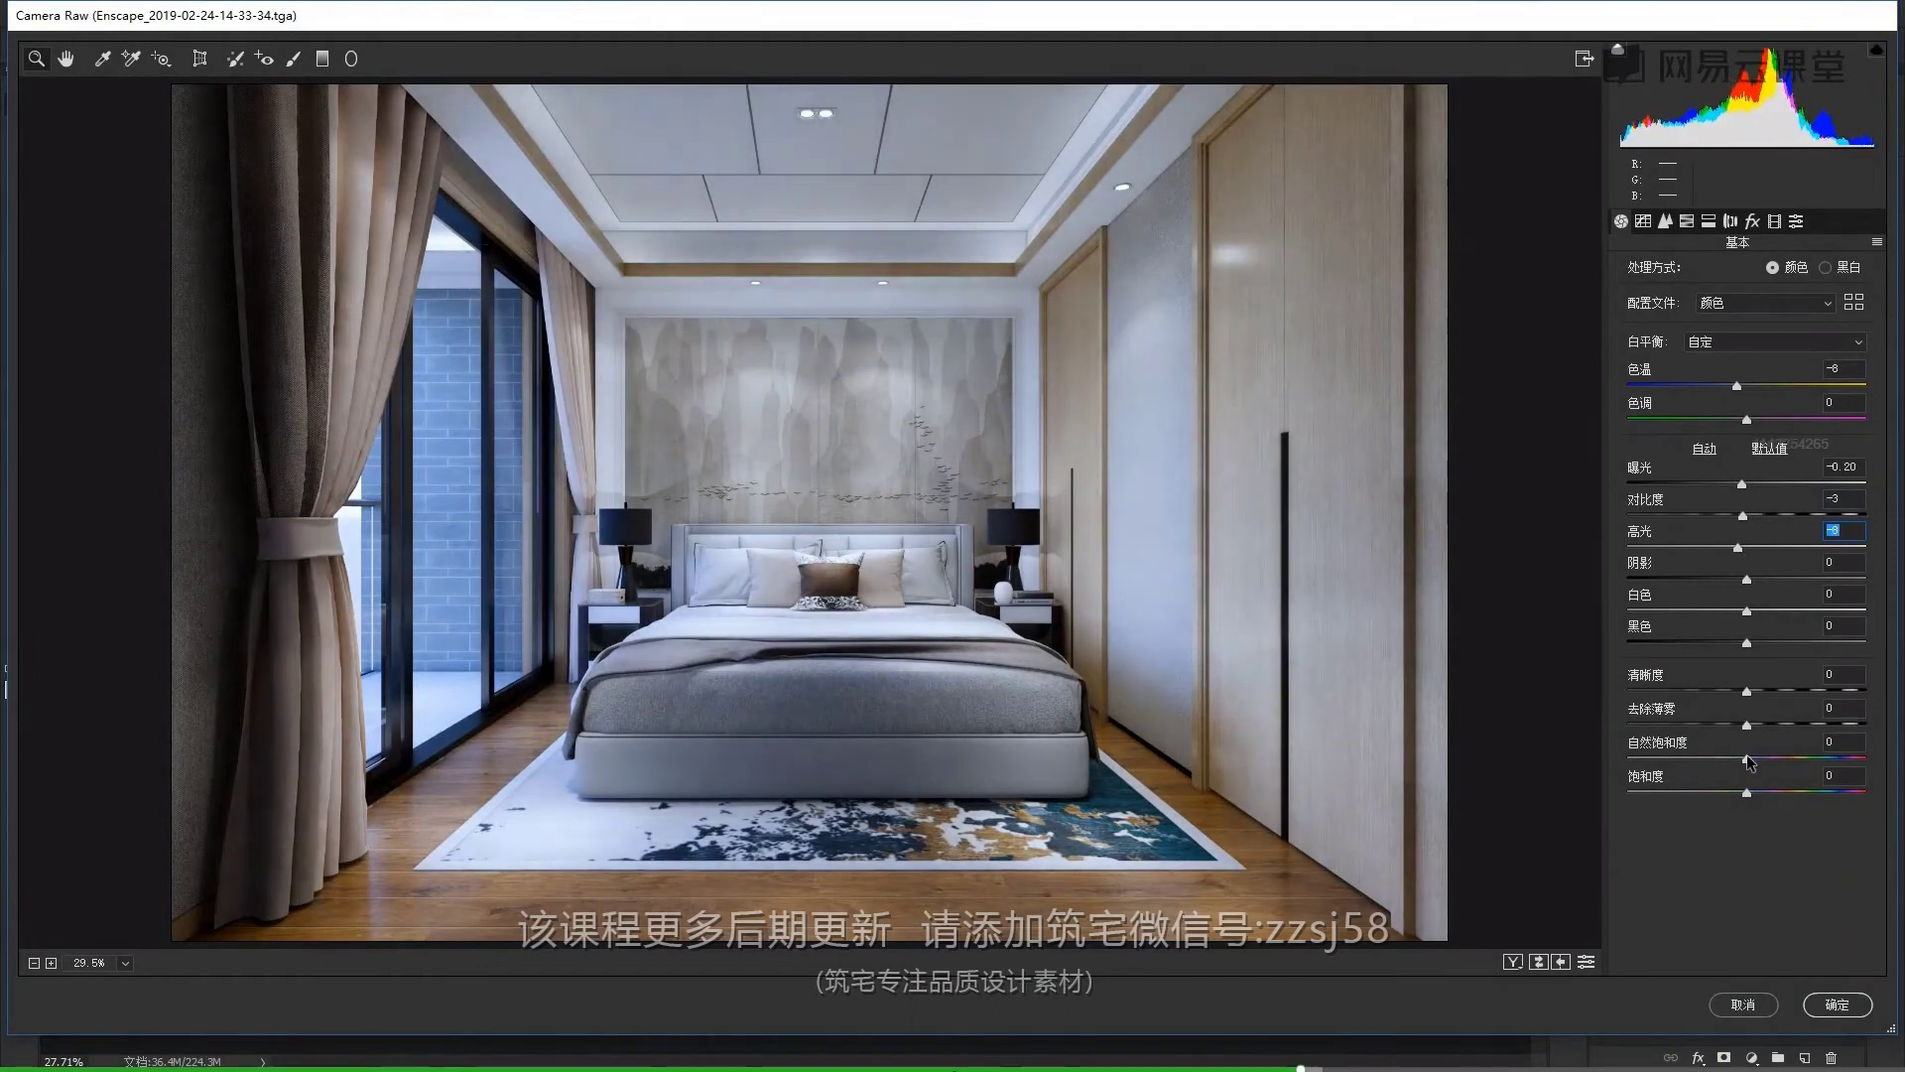
{"action": "mouse_move", "coordinate": [1730, 767]}
{"action": "left_mouse_down"}
{"action": "mouse_move", "coordinate": [1761, 767]}
{"action": "mouse_move", "coordinate": [1725, 768]}
{"action": "left_mouse_up"}
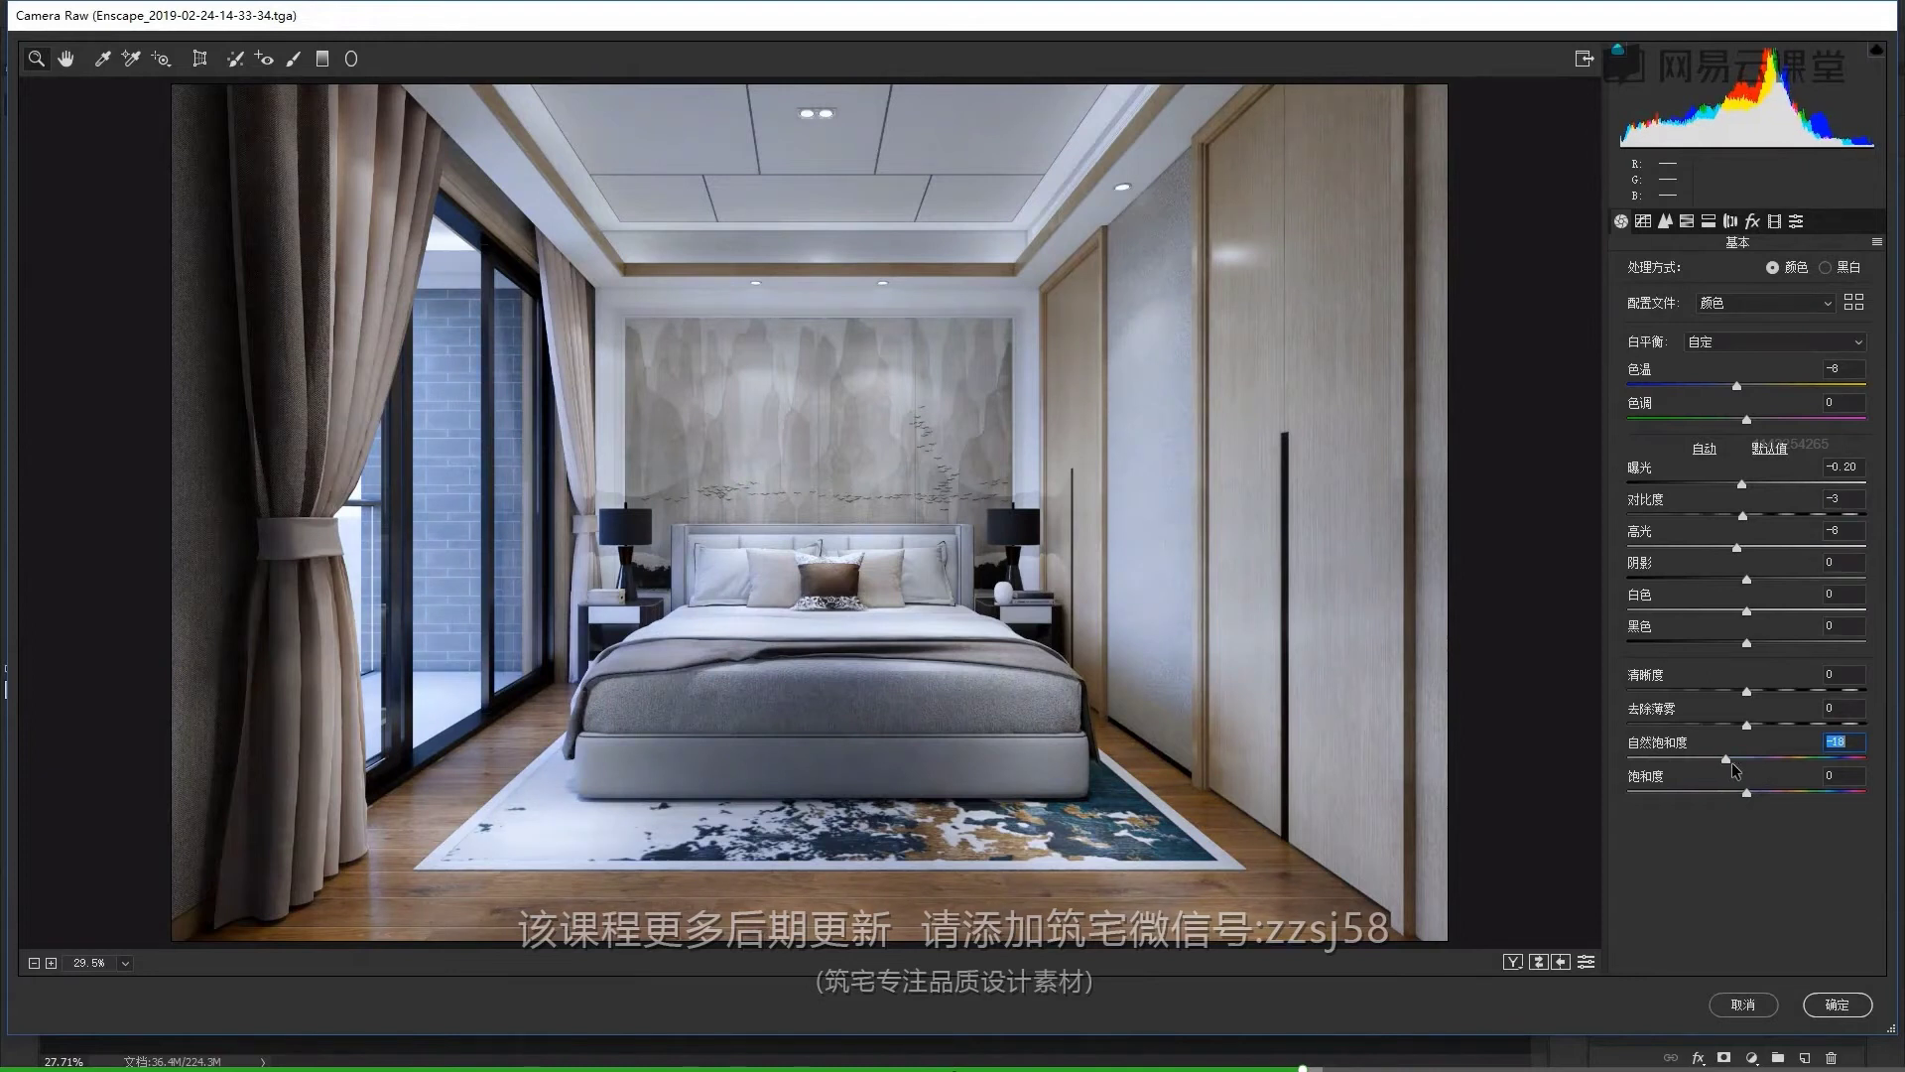
{"action": "left_click", "coordinate": [1833, 1004]}
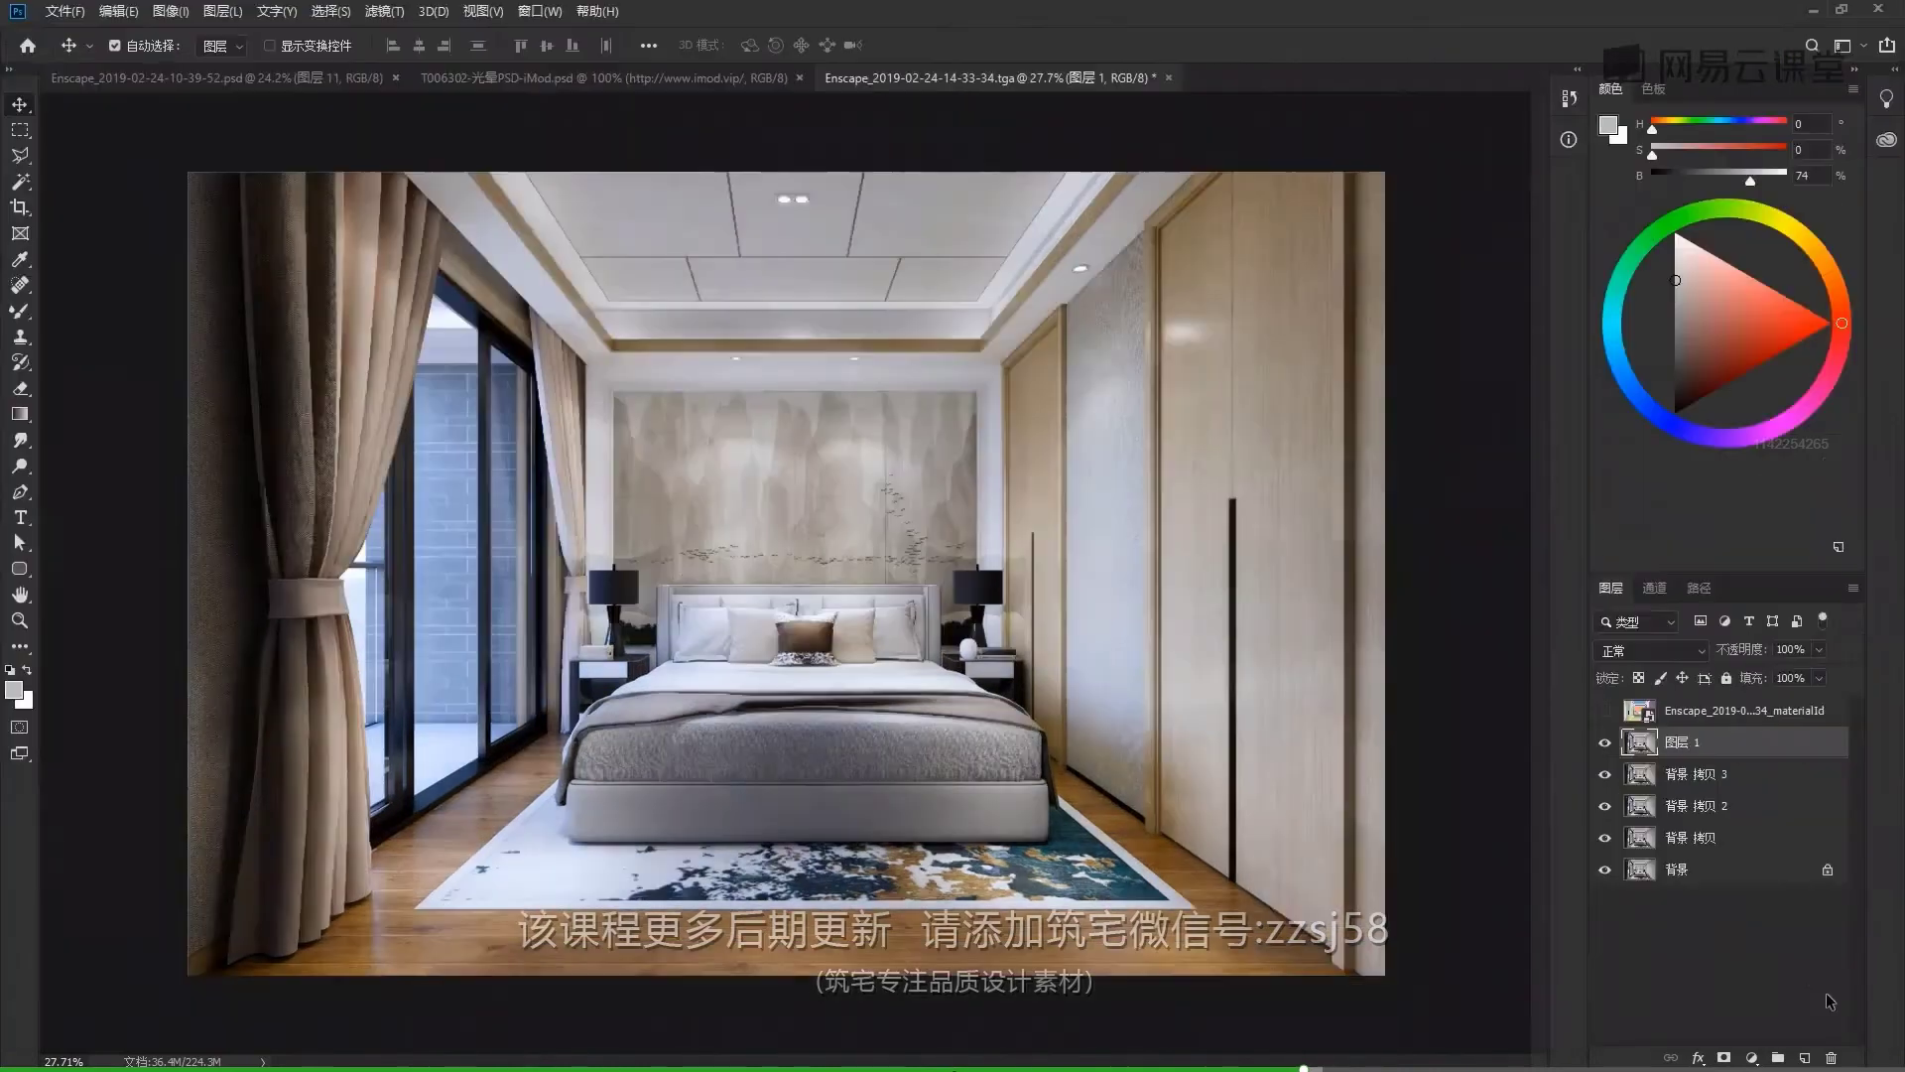
Select the wood floor by its colour on the material ID layer and copy that area from 图层 1 to a new layer
{"action": "key", "text": "w"}
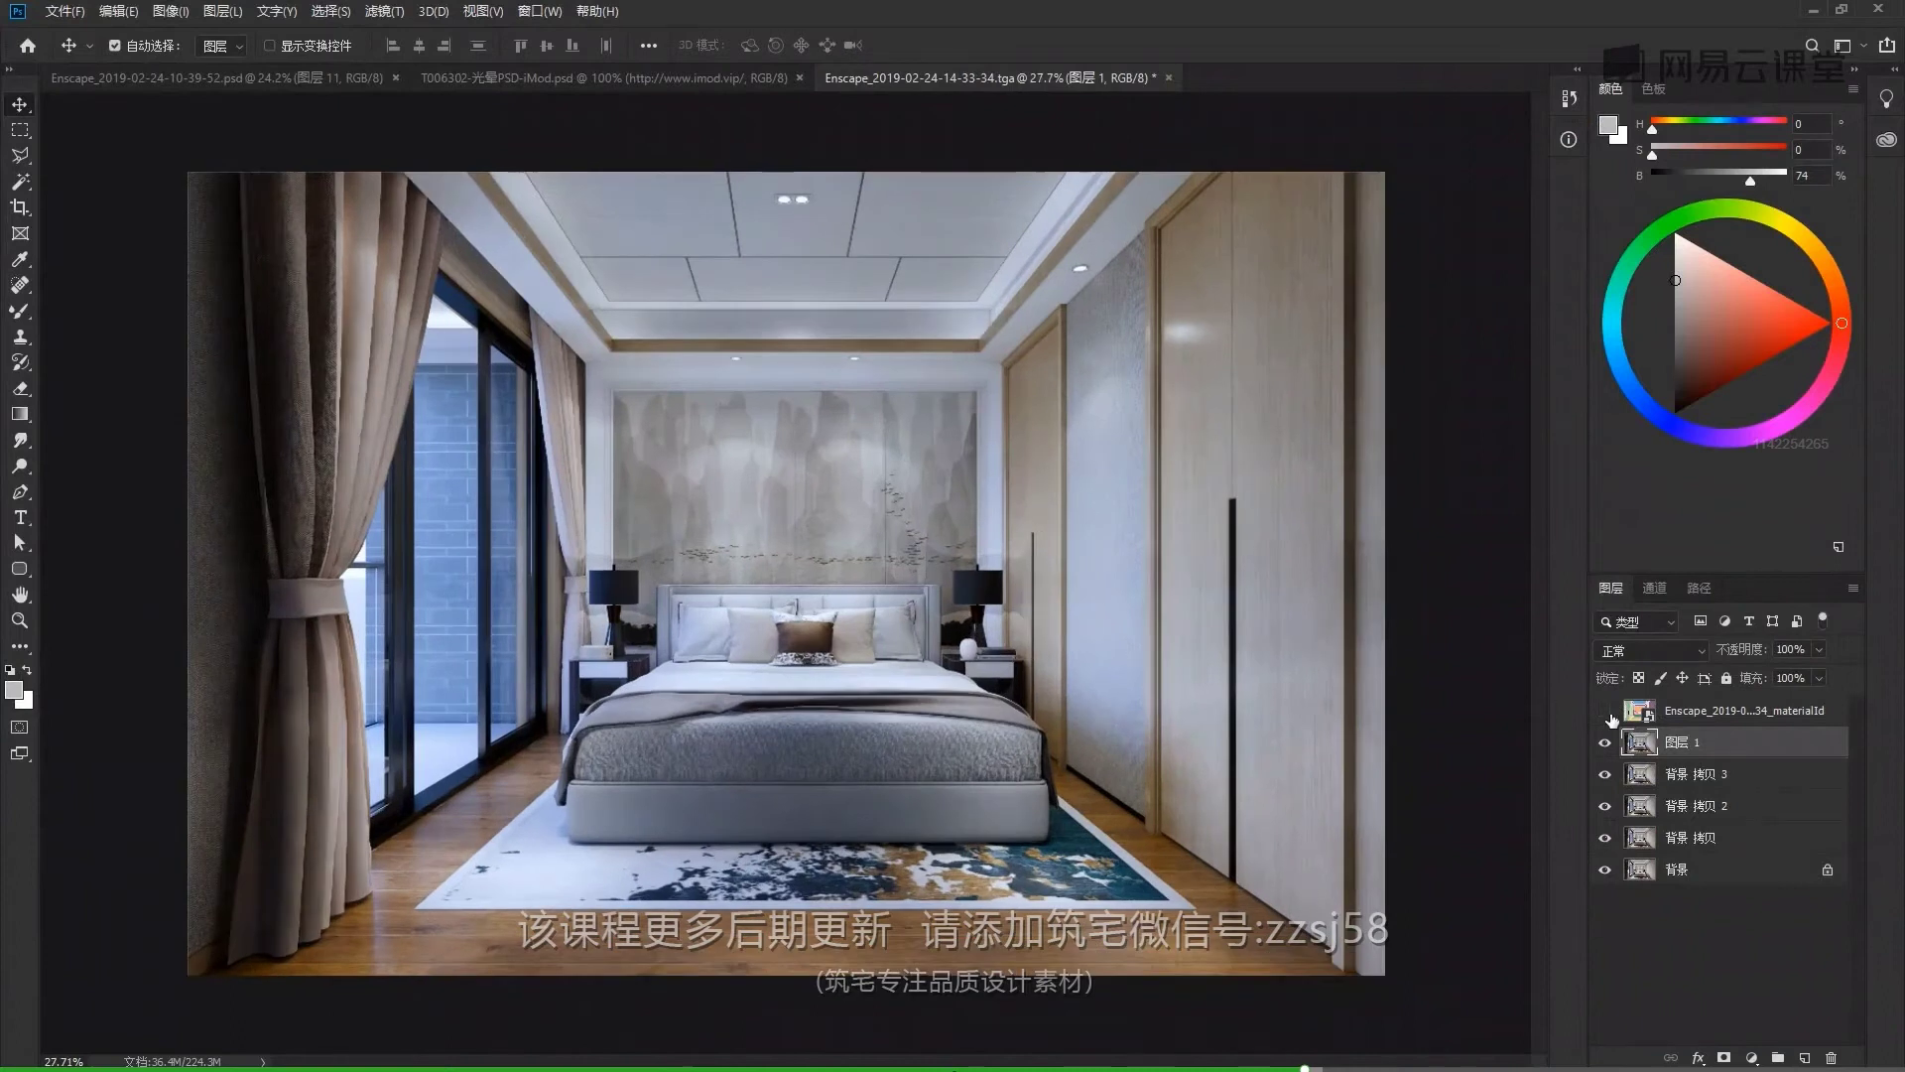
{"action": "left_click", "coordinate": [1670, 712]}
{"action": "left_click", "coordinate": [494, 818]}
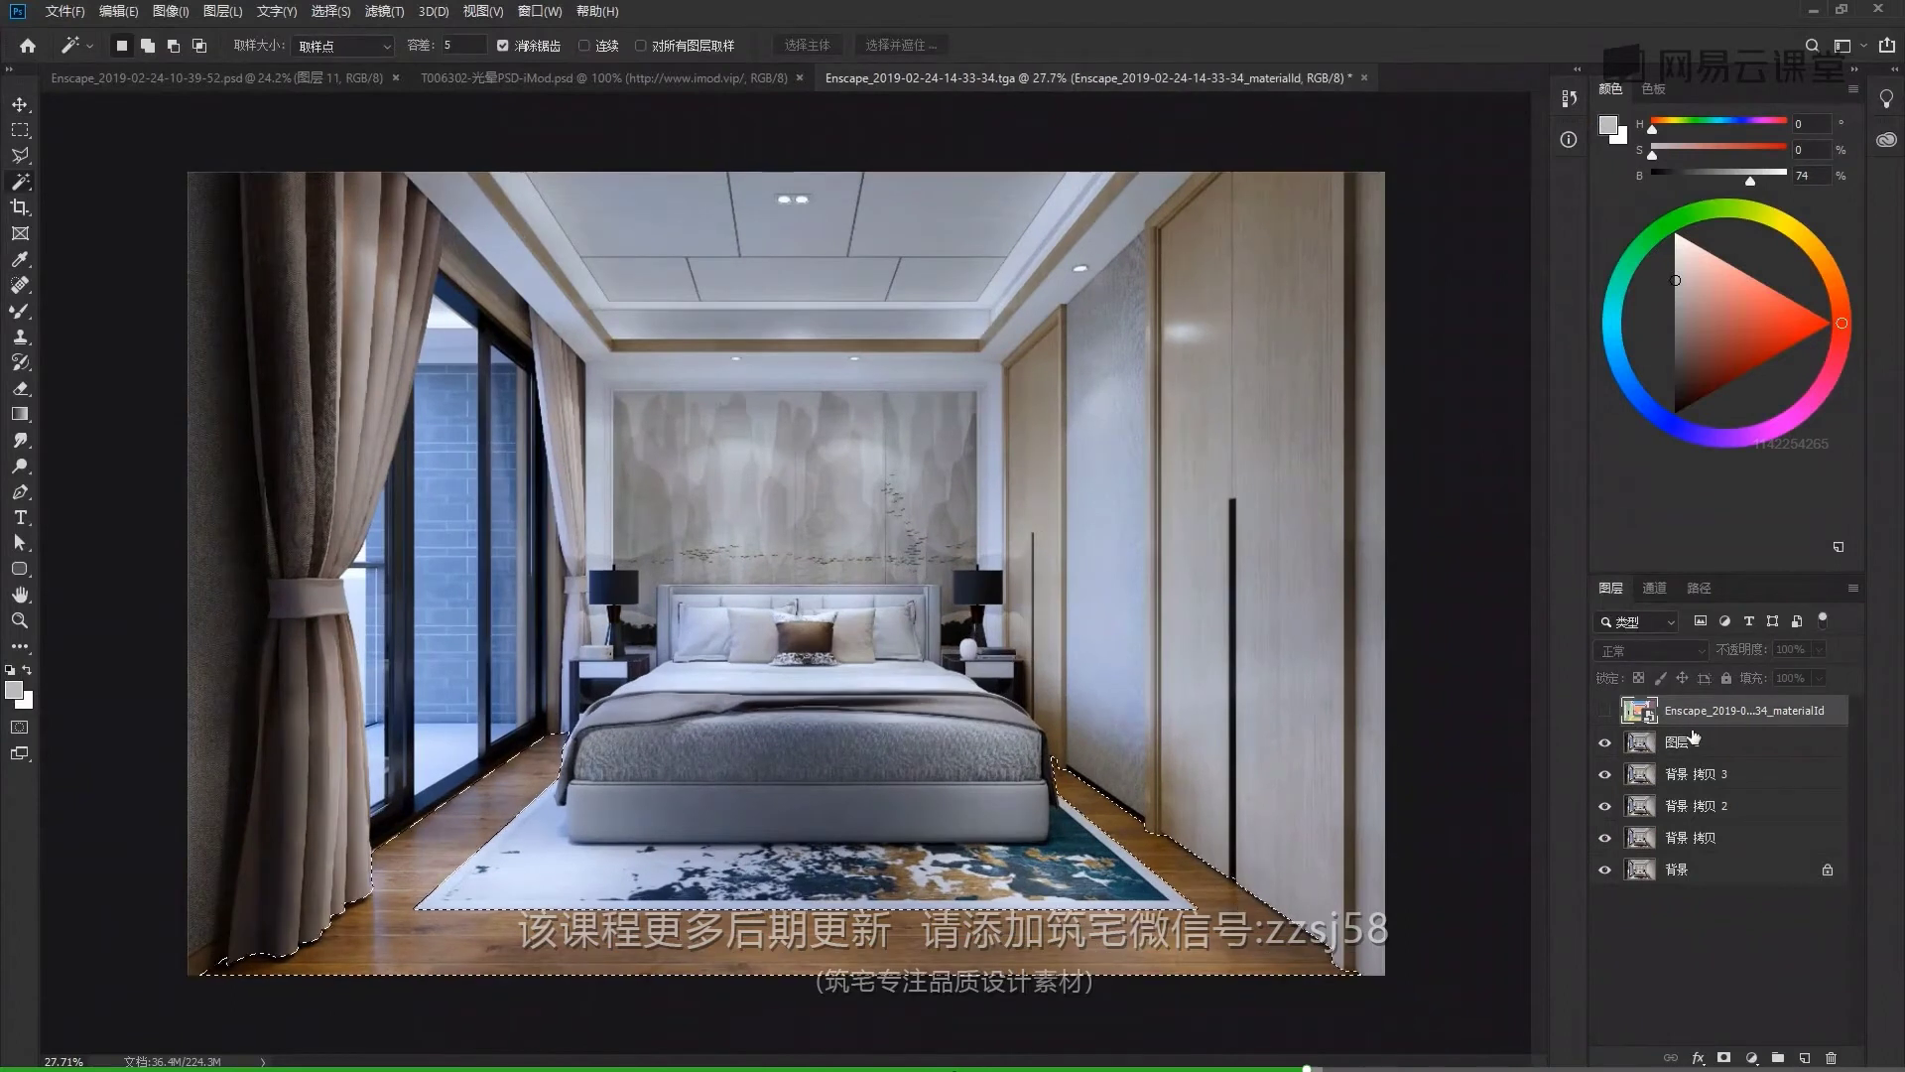
{"action": "left_click", "coordinate": [1701, 744]}
{"action": "key", "text": "ctrl+j"}
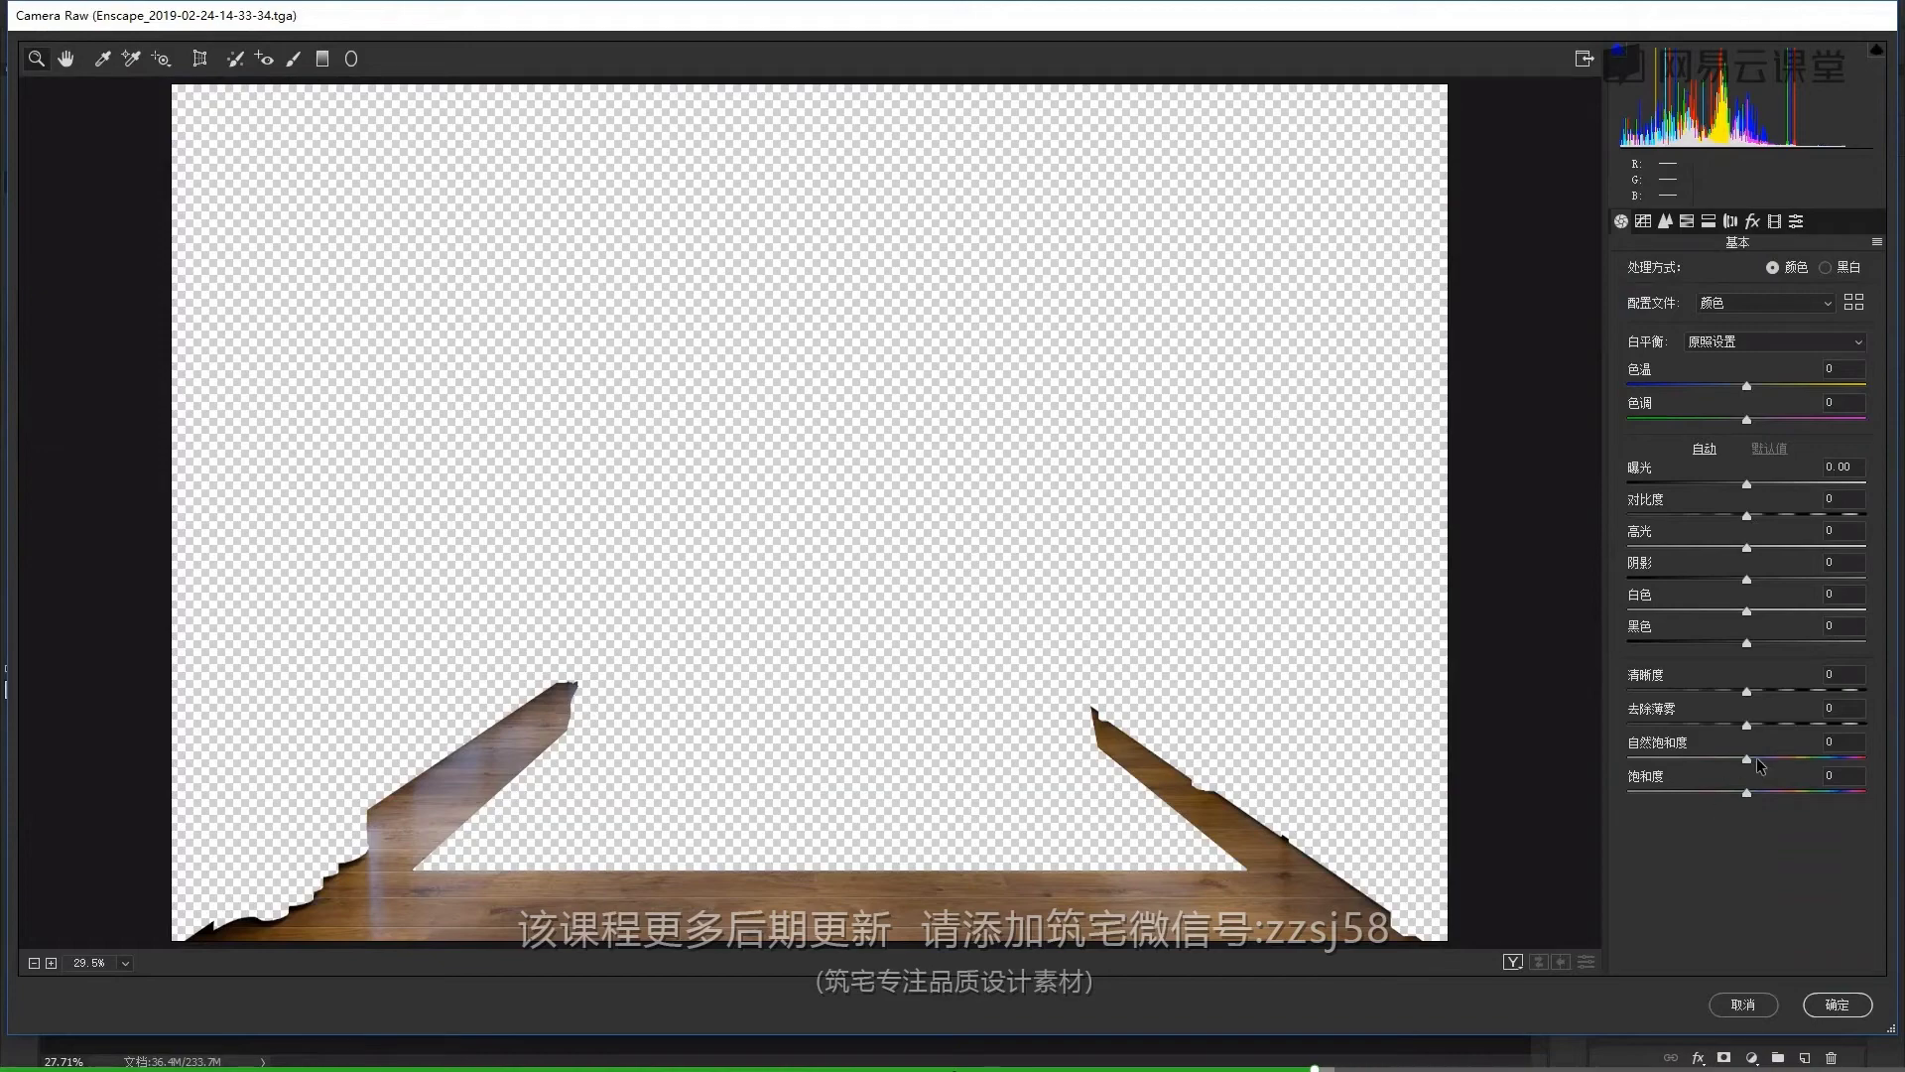
{"action": "left_click", "coordinate": [1837, 1004]}
{"action": "key", "text": "ctrl+u"}
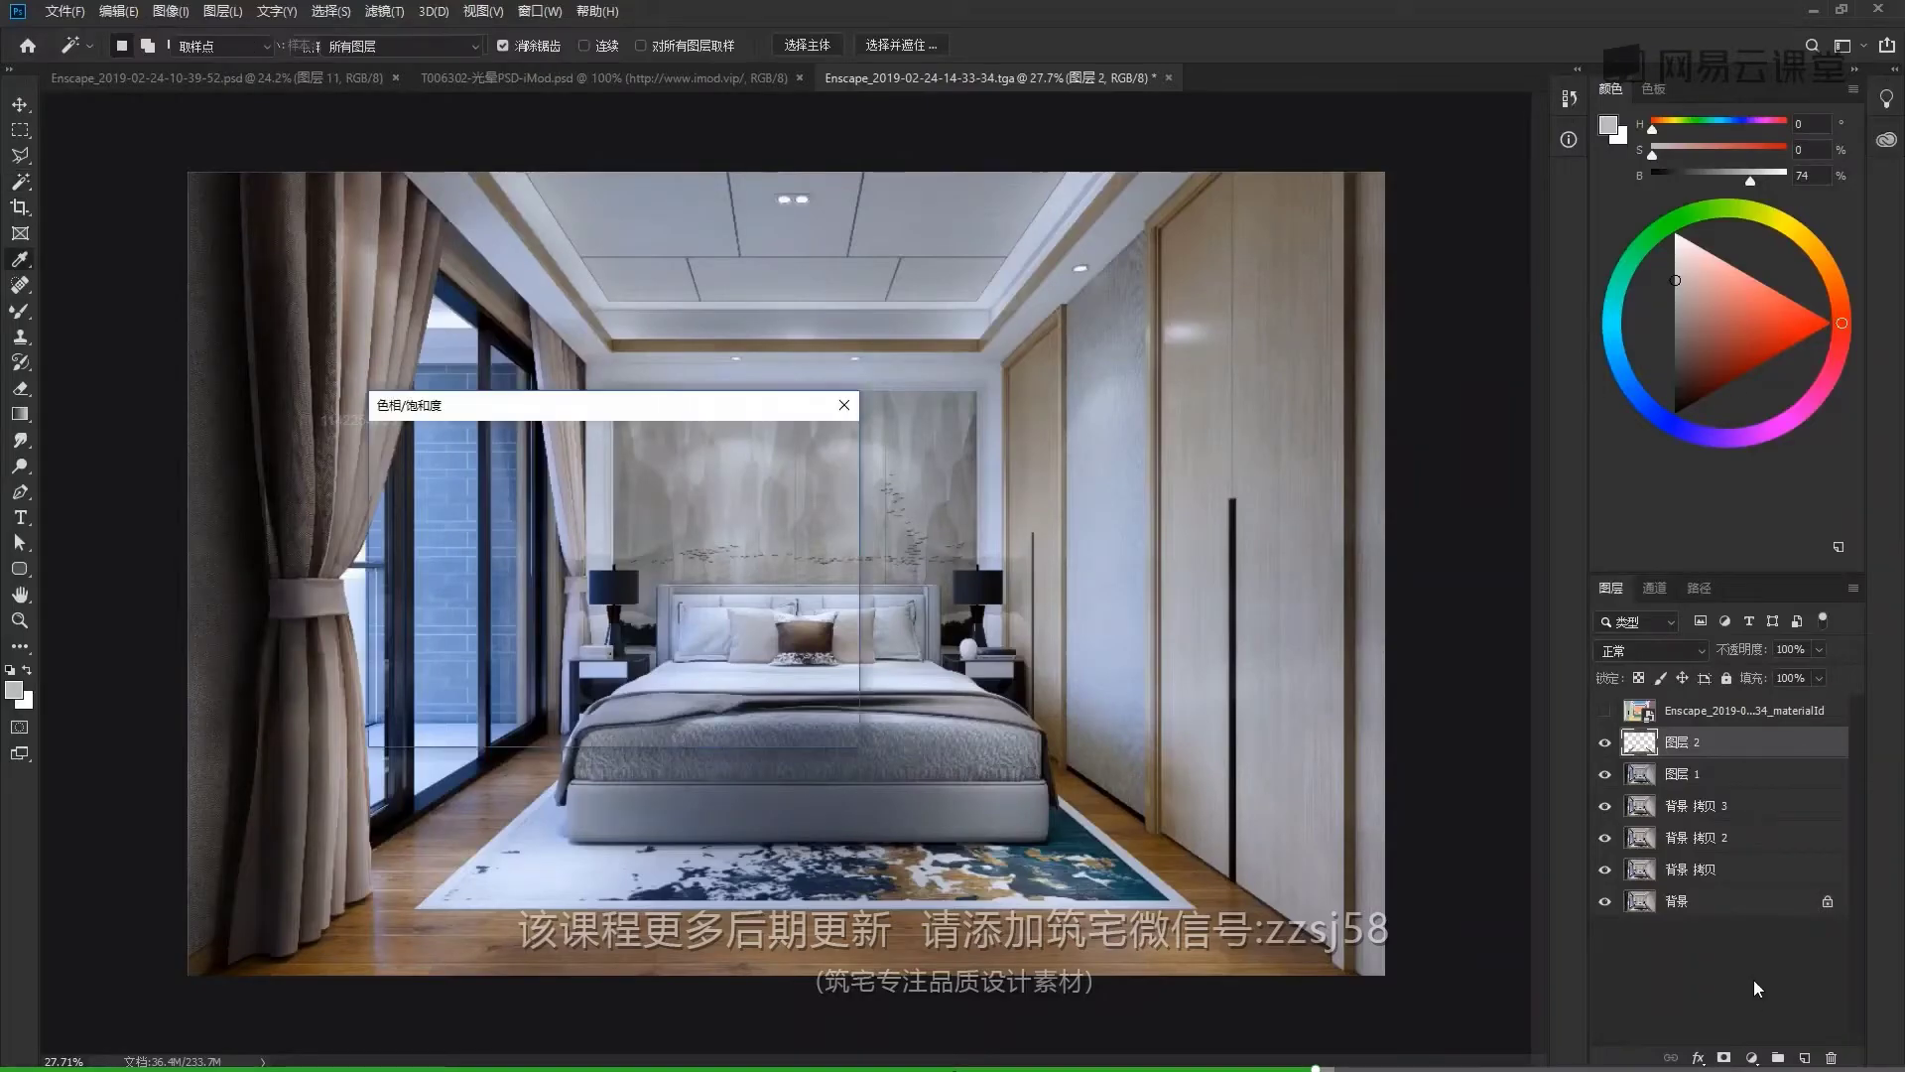
{"action": "left_click_drag", "start_coordinate": [556, 404], "coordinate": [847, 355]}
{"action": "mouse_move", "coordinate": [857, 544]}
{"action": "left_mouse_down"}
{"action": "mouse_move", "coordinate": [803, 544]}
{"action": "mouse_move", "coordinate": [857, 544]}
{"action": "left_mouse_up"}
{"action": "left_click", "coordinate": [1100, 431]}
{"action": "key", "text": "w"}
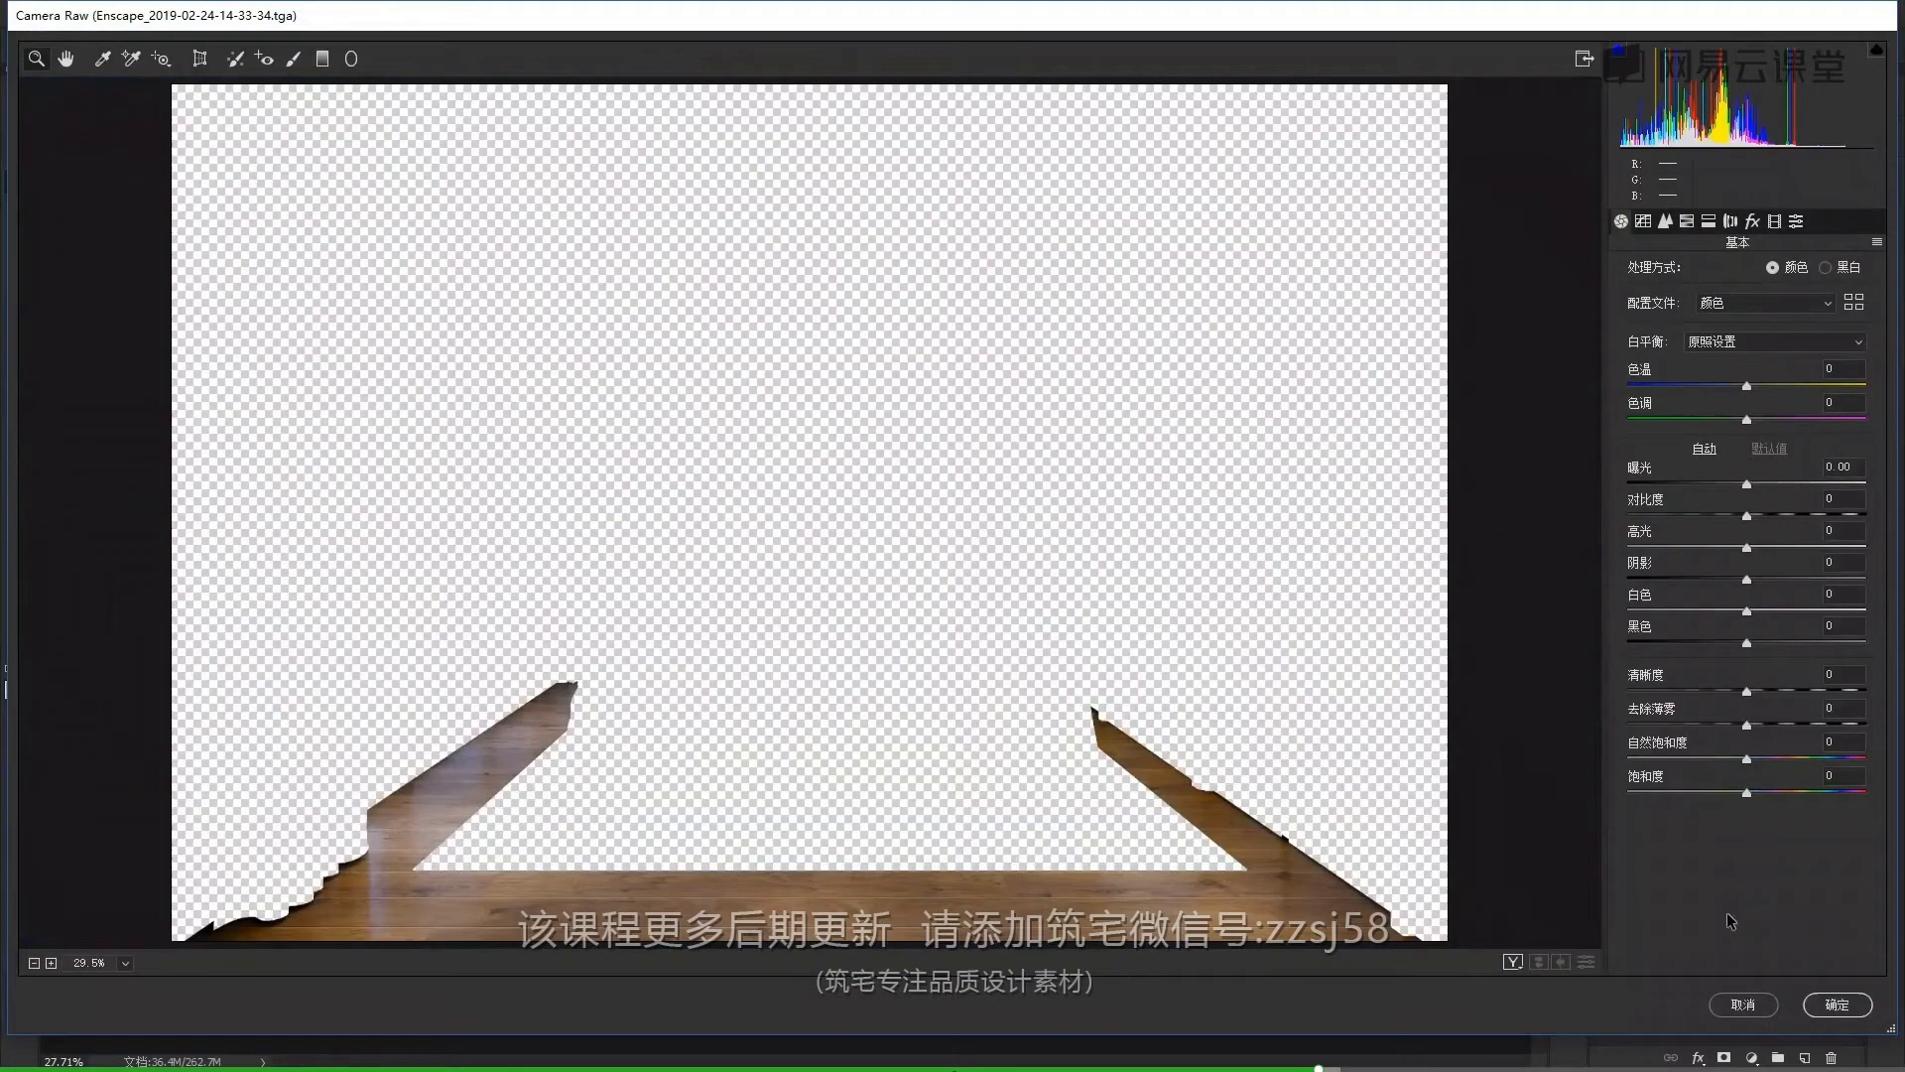
Try strong vibrance and saturation boosts on the floor in Camera Raw, including saturation at +100, resetting each to 0
{"action": "left_click_drag", "start_coordinate": [1746, 794], "coordinate": [1861, 820]}
{"action": "type", "text": "0"}
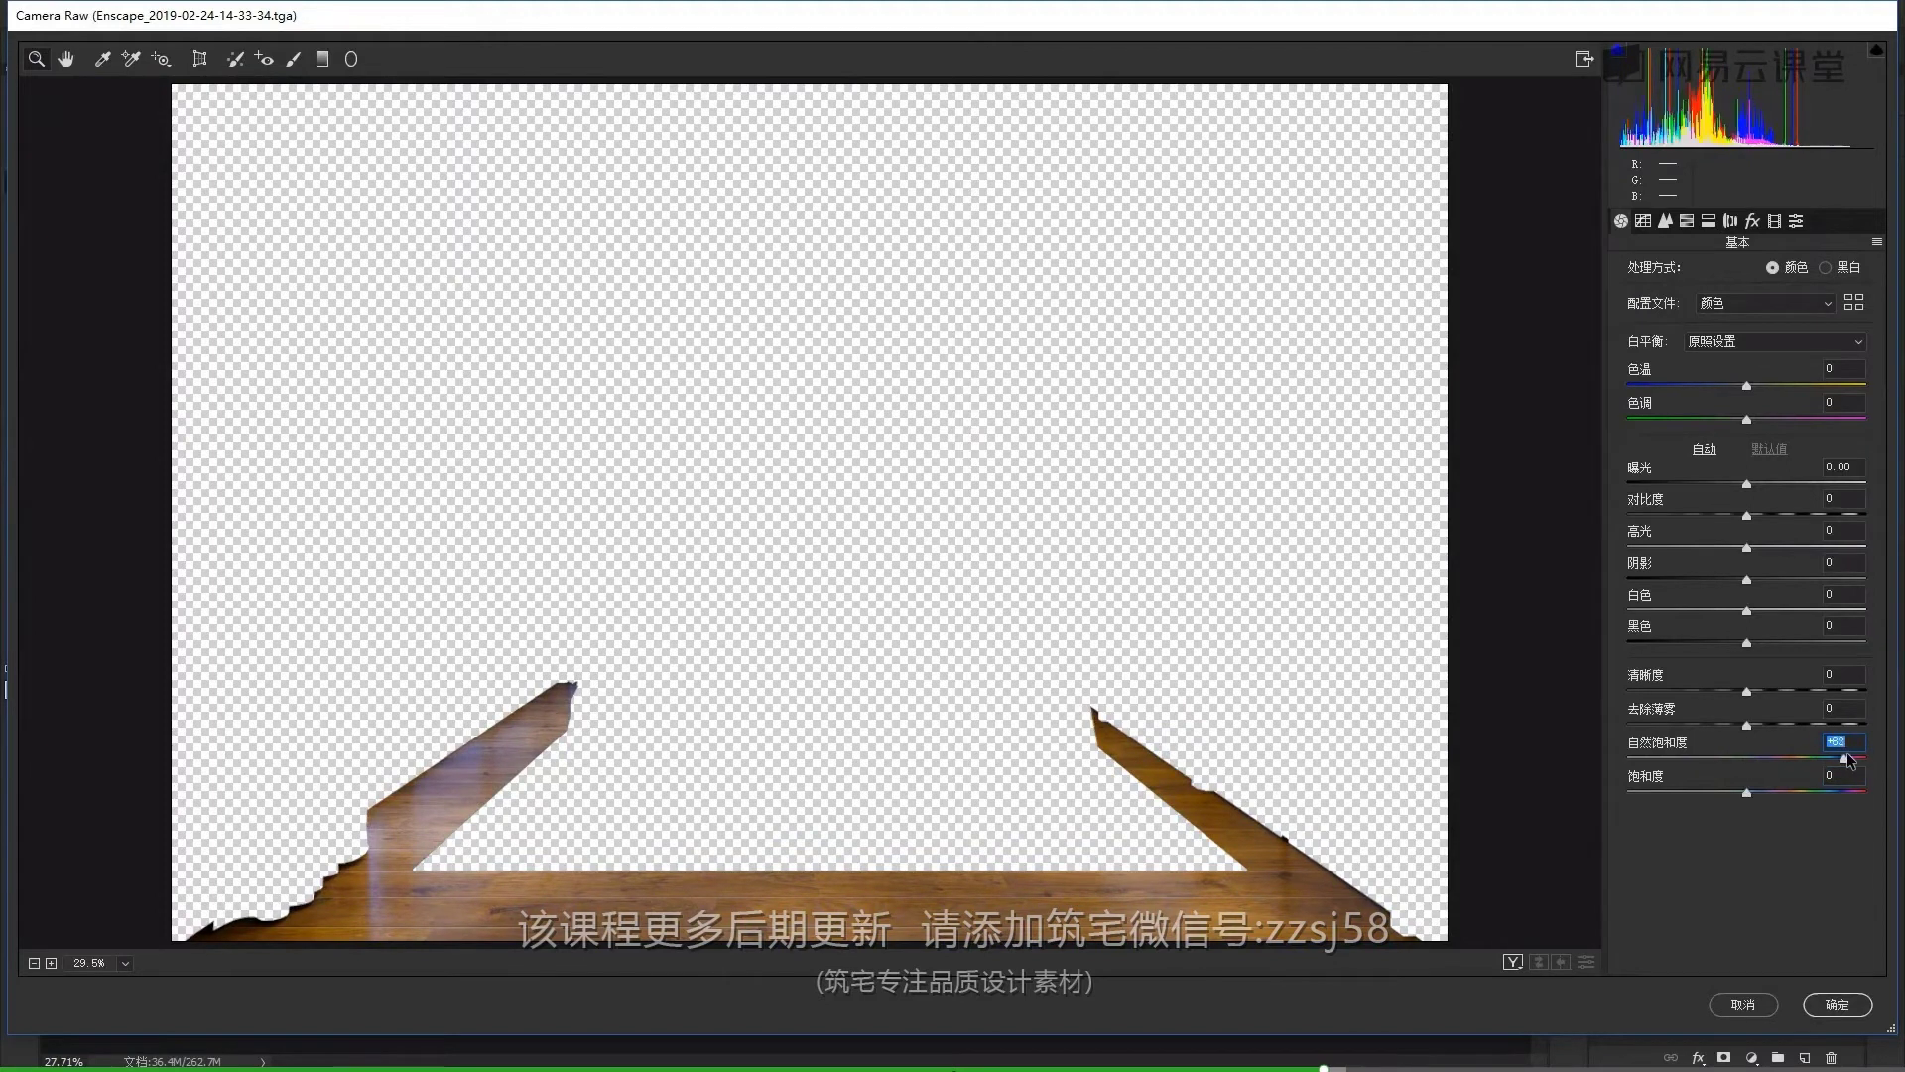
{"action": "left_click_drag", "start_coordinate": [1788, 760], "coordinate": [1868, 754]}
{"action": "type", "text": "0"}
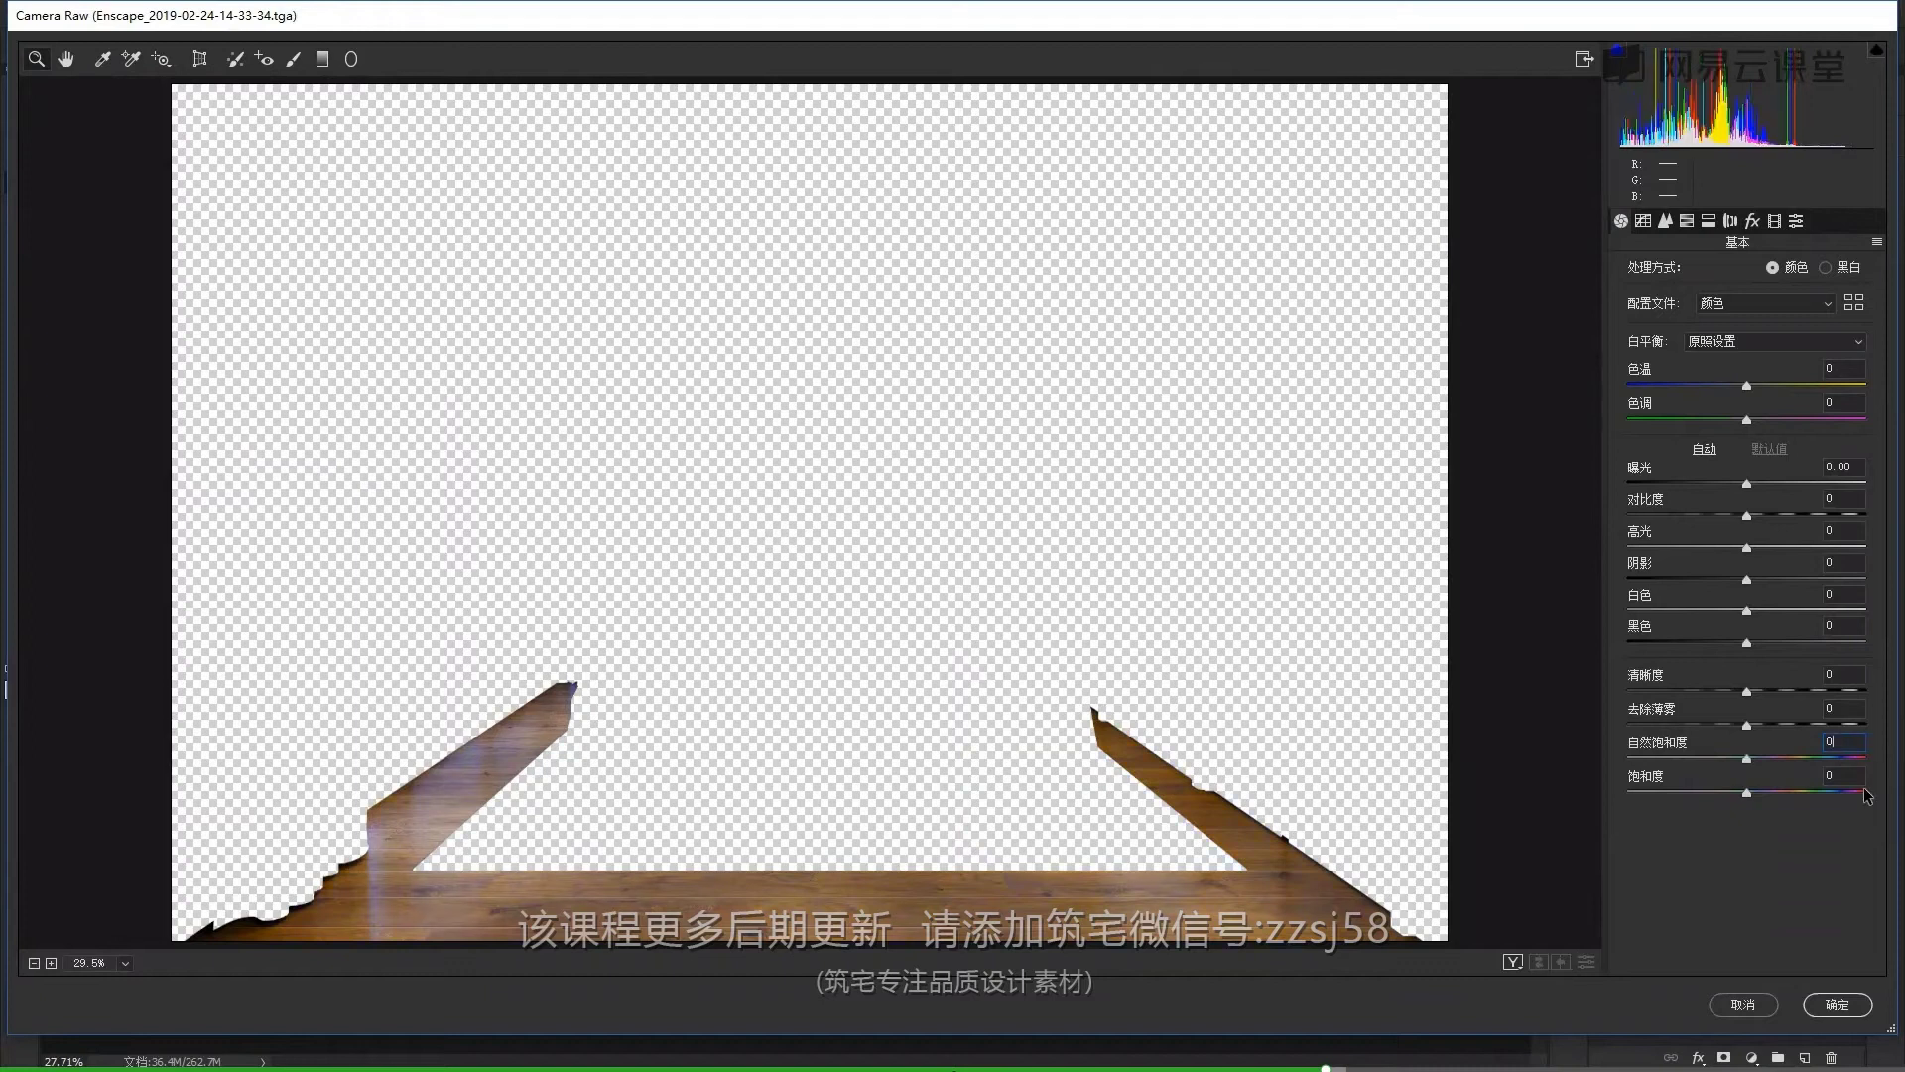
{"action": "key", "text": "Tab"}
{"action": "type", "text": "100"}
{"action": "key", "text": "Return"}
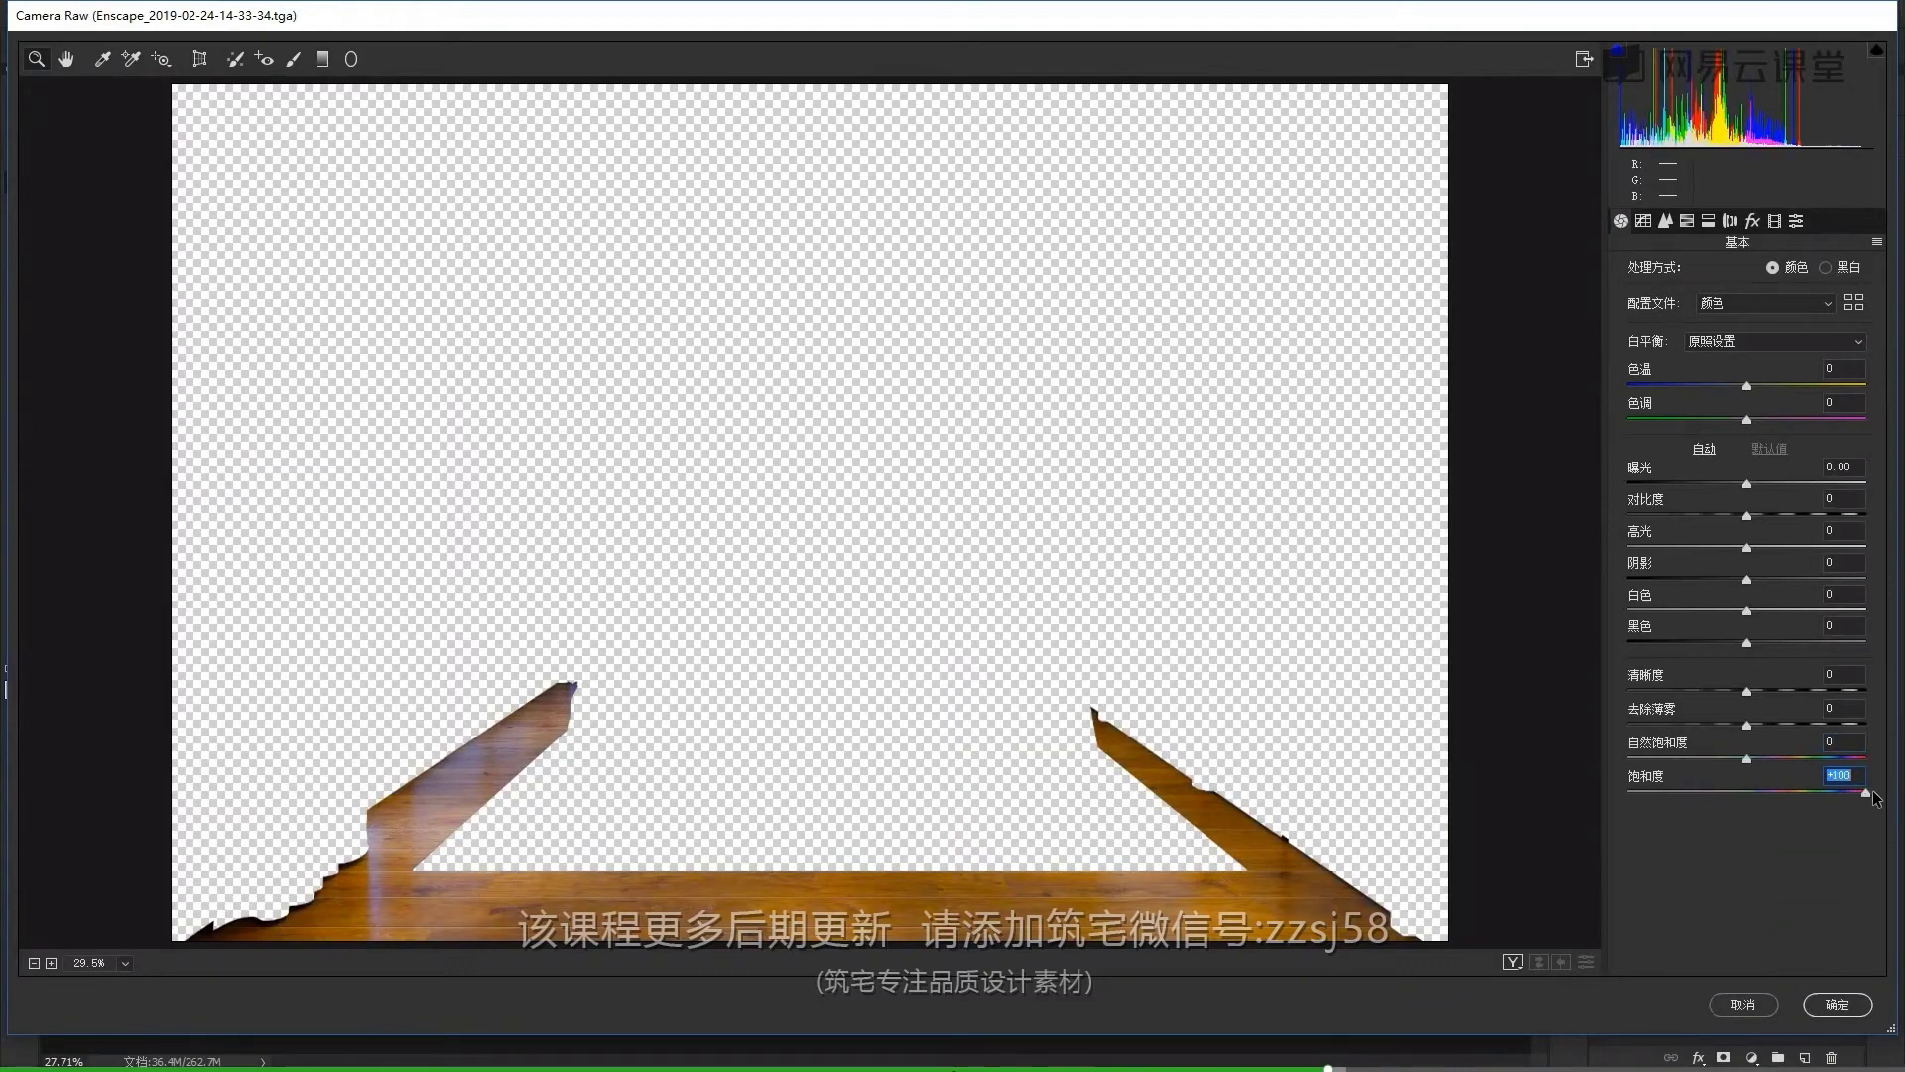
{"action": "type", "text": "0"}
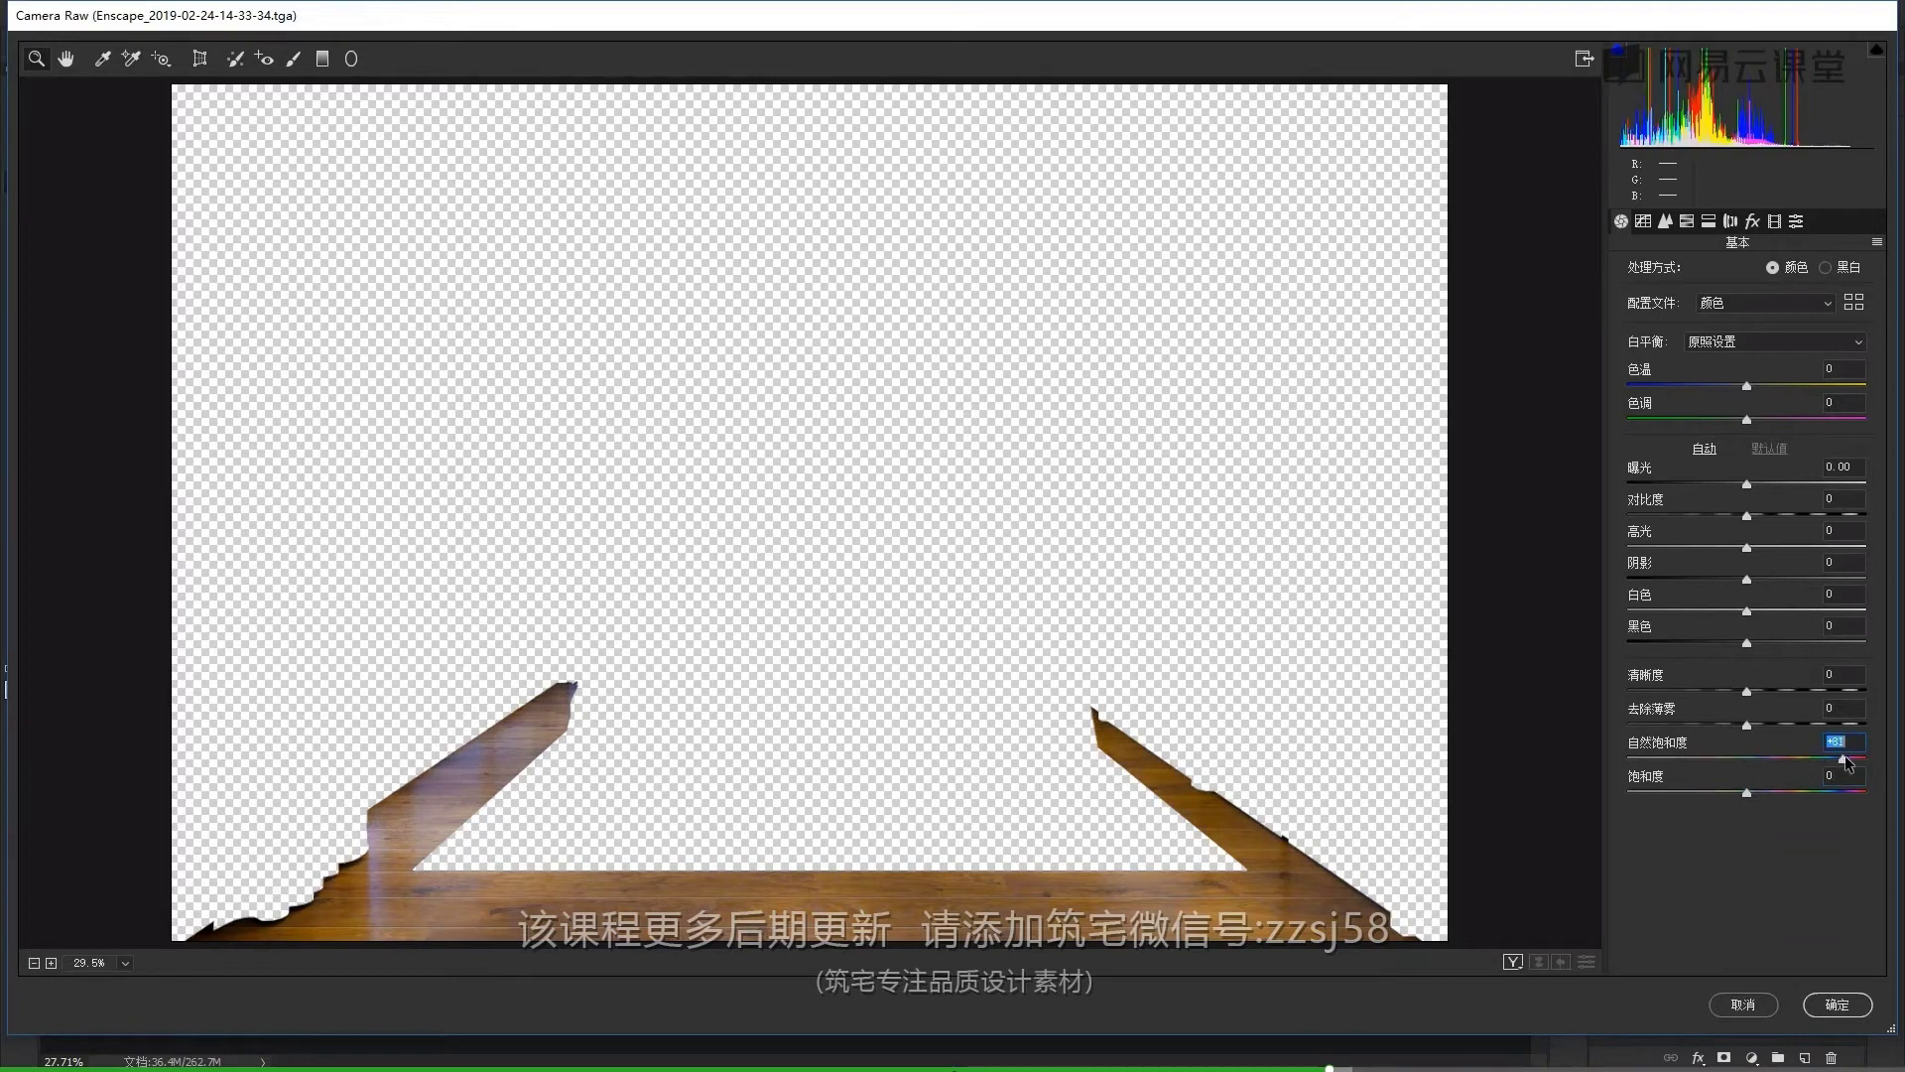
Reduce the floor's vibrance to -24 in Camera Raw, comparing it with the original, and apply the adjustment
{"action": "mouse_move", "coordinate": [1747, 761]}
{"action": "left_mouse_down"}
{"action": "mouse_move", "coordinate": [1637, 771]}
{"action": "mouse_move", "coordinate": [1759, 770]}
{"action": "mouse_move", "coordinate": [1719, 771]}
{"action": "mouse_move", "coordinate": [1748, 772]}
{"action": "mouse_move", "coordinate": [1739, 789]}
{"action": "mouse_move", "coordinate": [1737, 761]}
{"action": "left_mouse_up"}
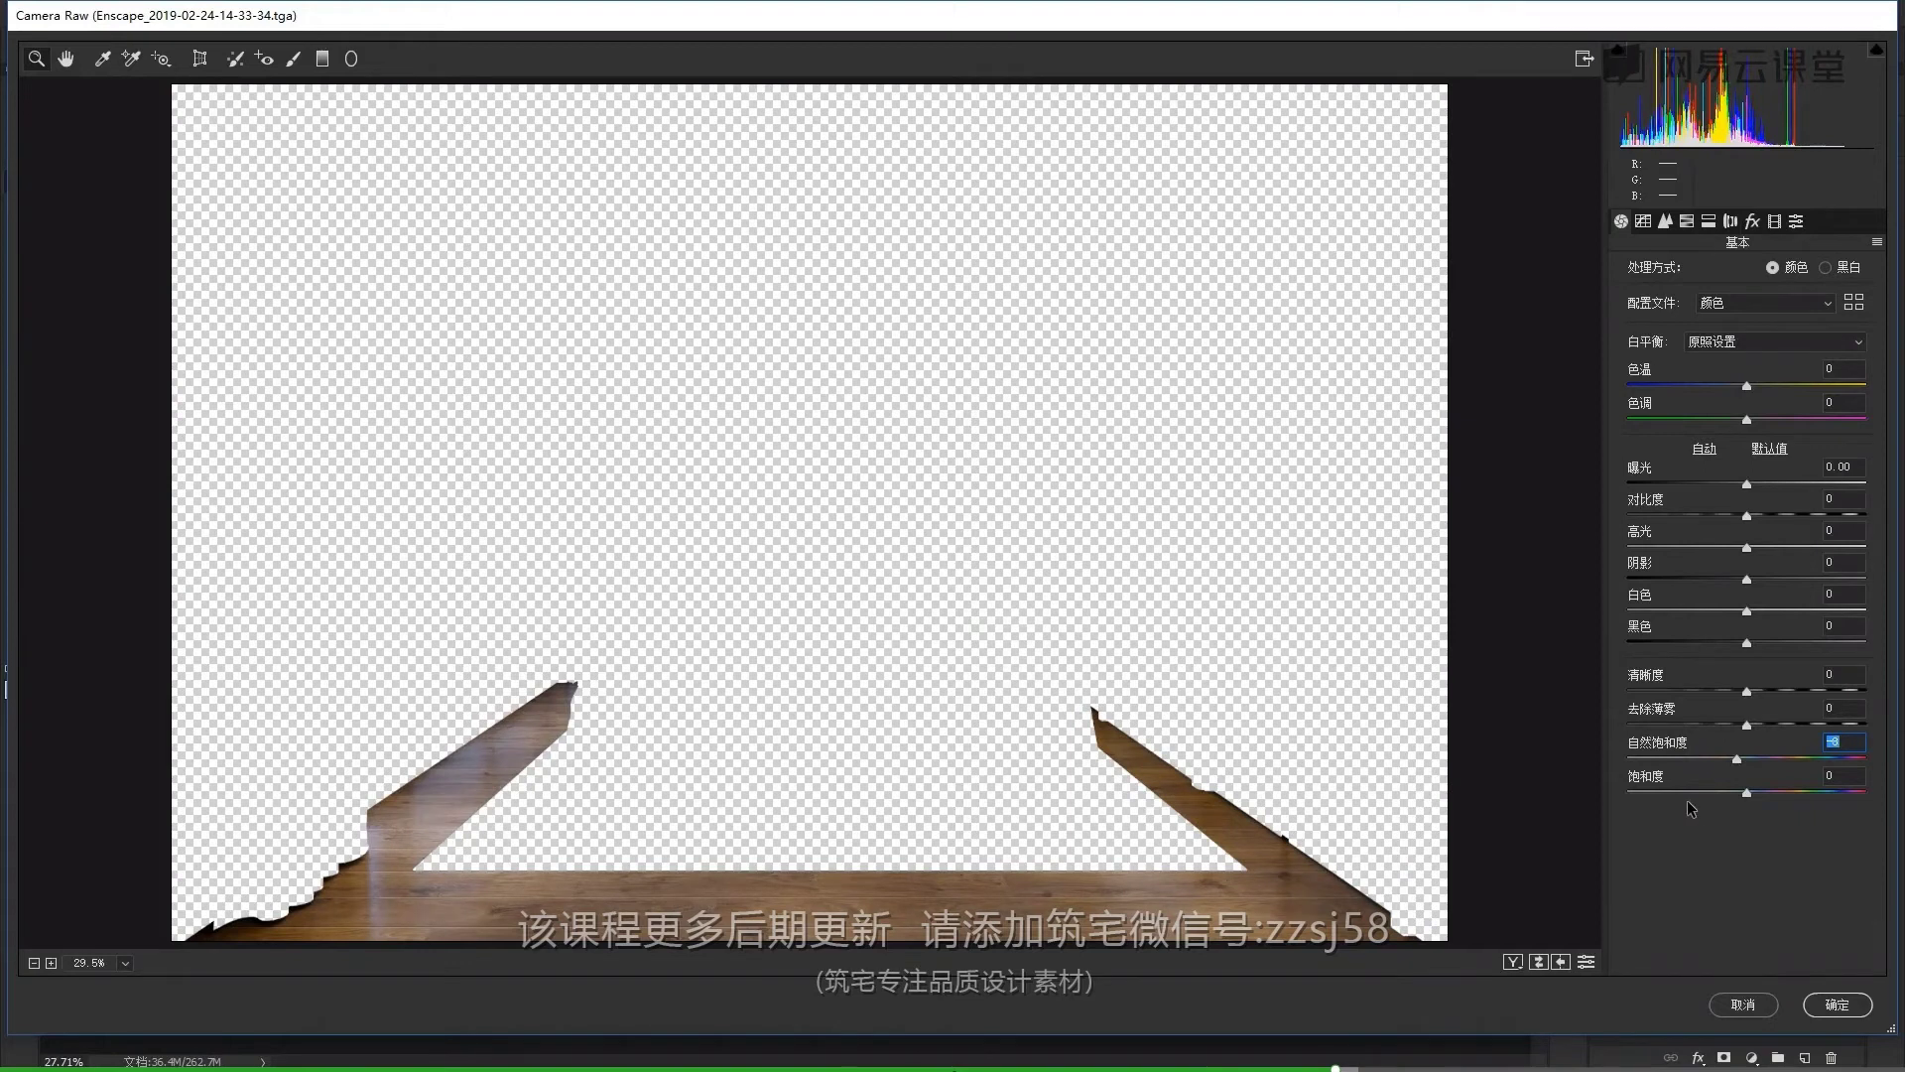
{"action": "key", "text": "q"}
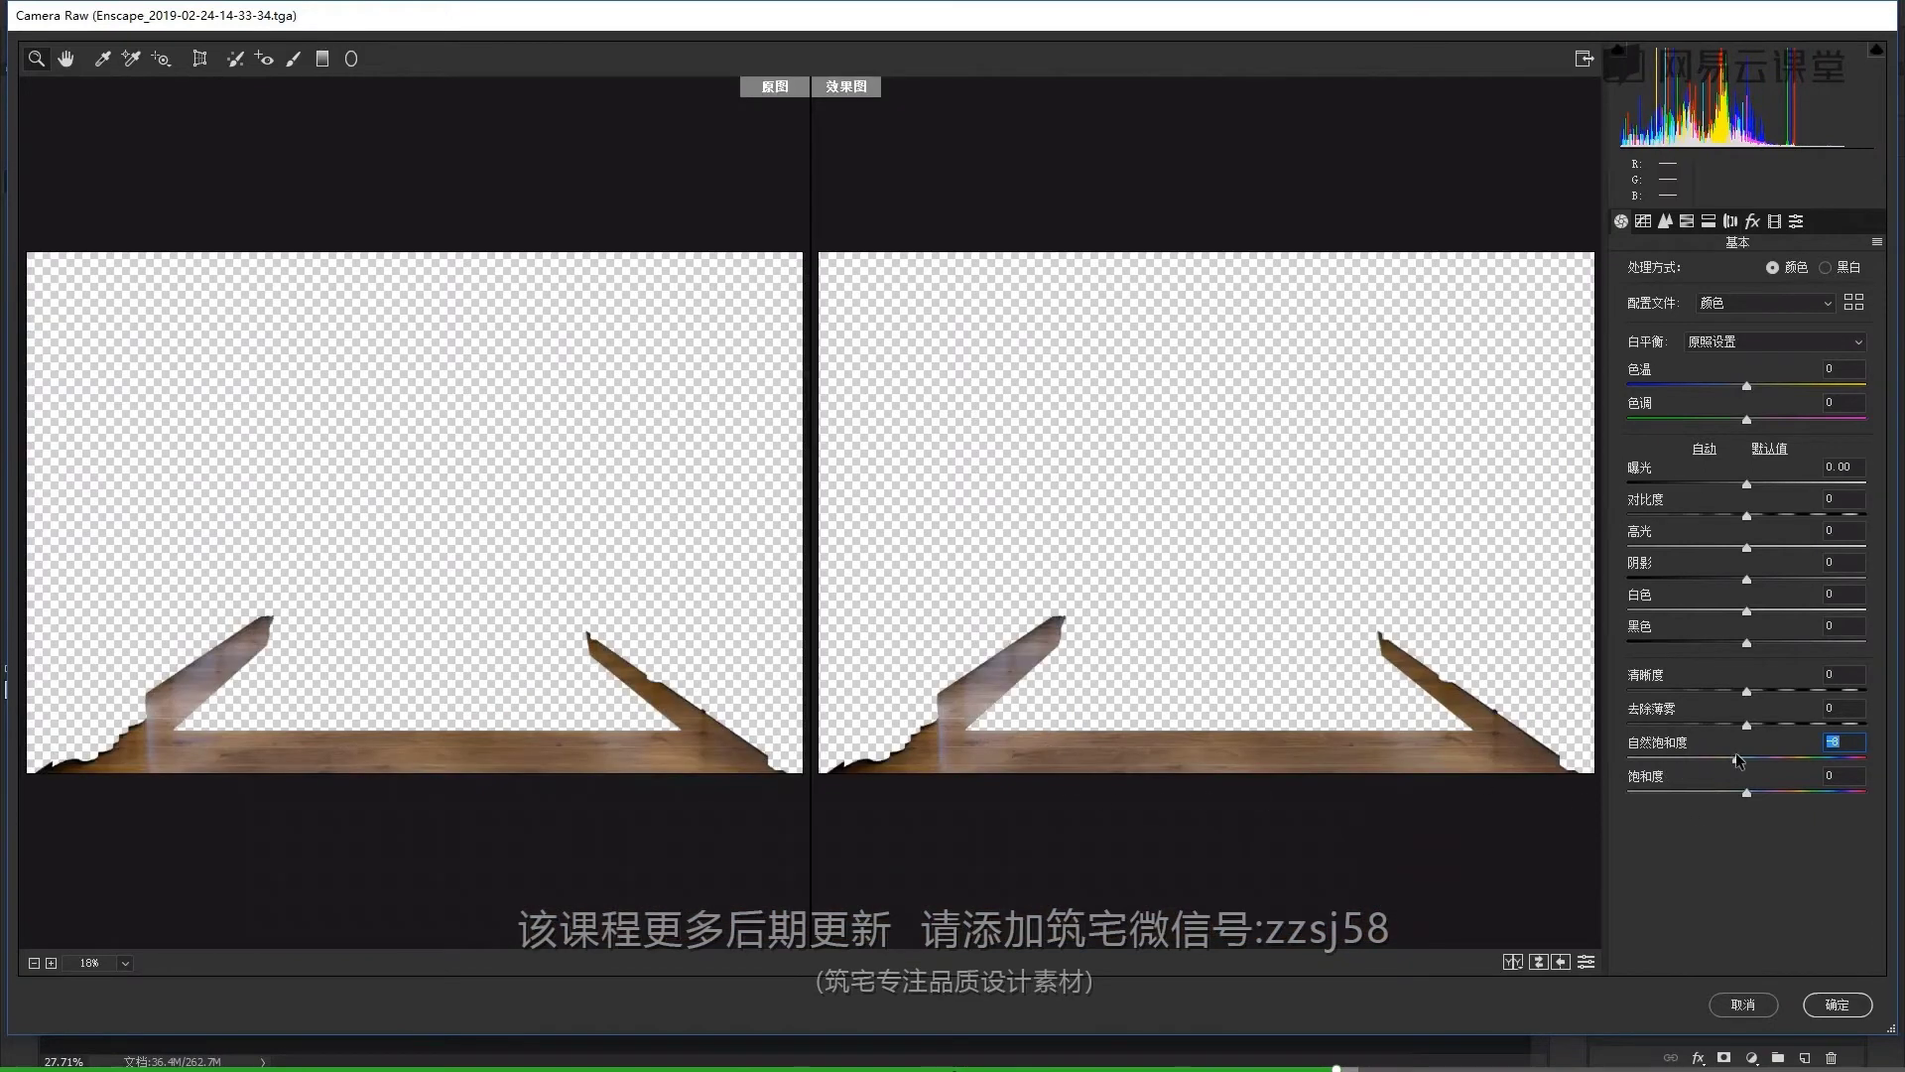
{"action": "key", "text": "q"}
{"action": "mouse_move", "coordinate": [1737, 761]}
{"action": "left_mouse_down"}
{"action": "mouse_move", "coordinate": [1708, 762]}
{"action": "mouse_move", "coordinate": [1716, 776]}
{"action": "left_mouse_up"}
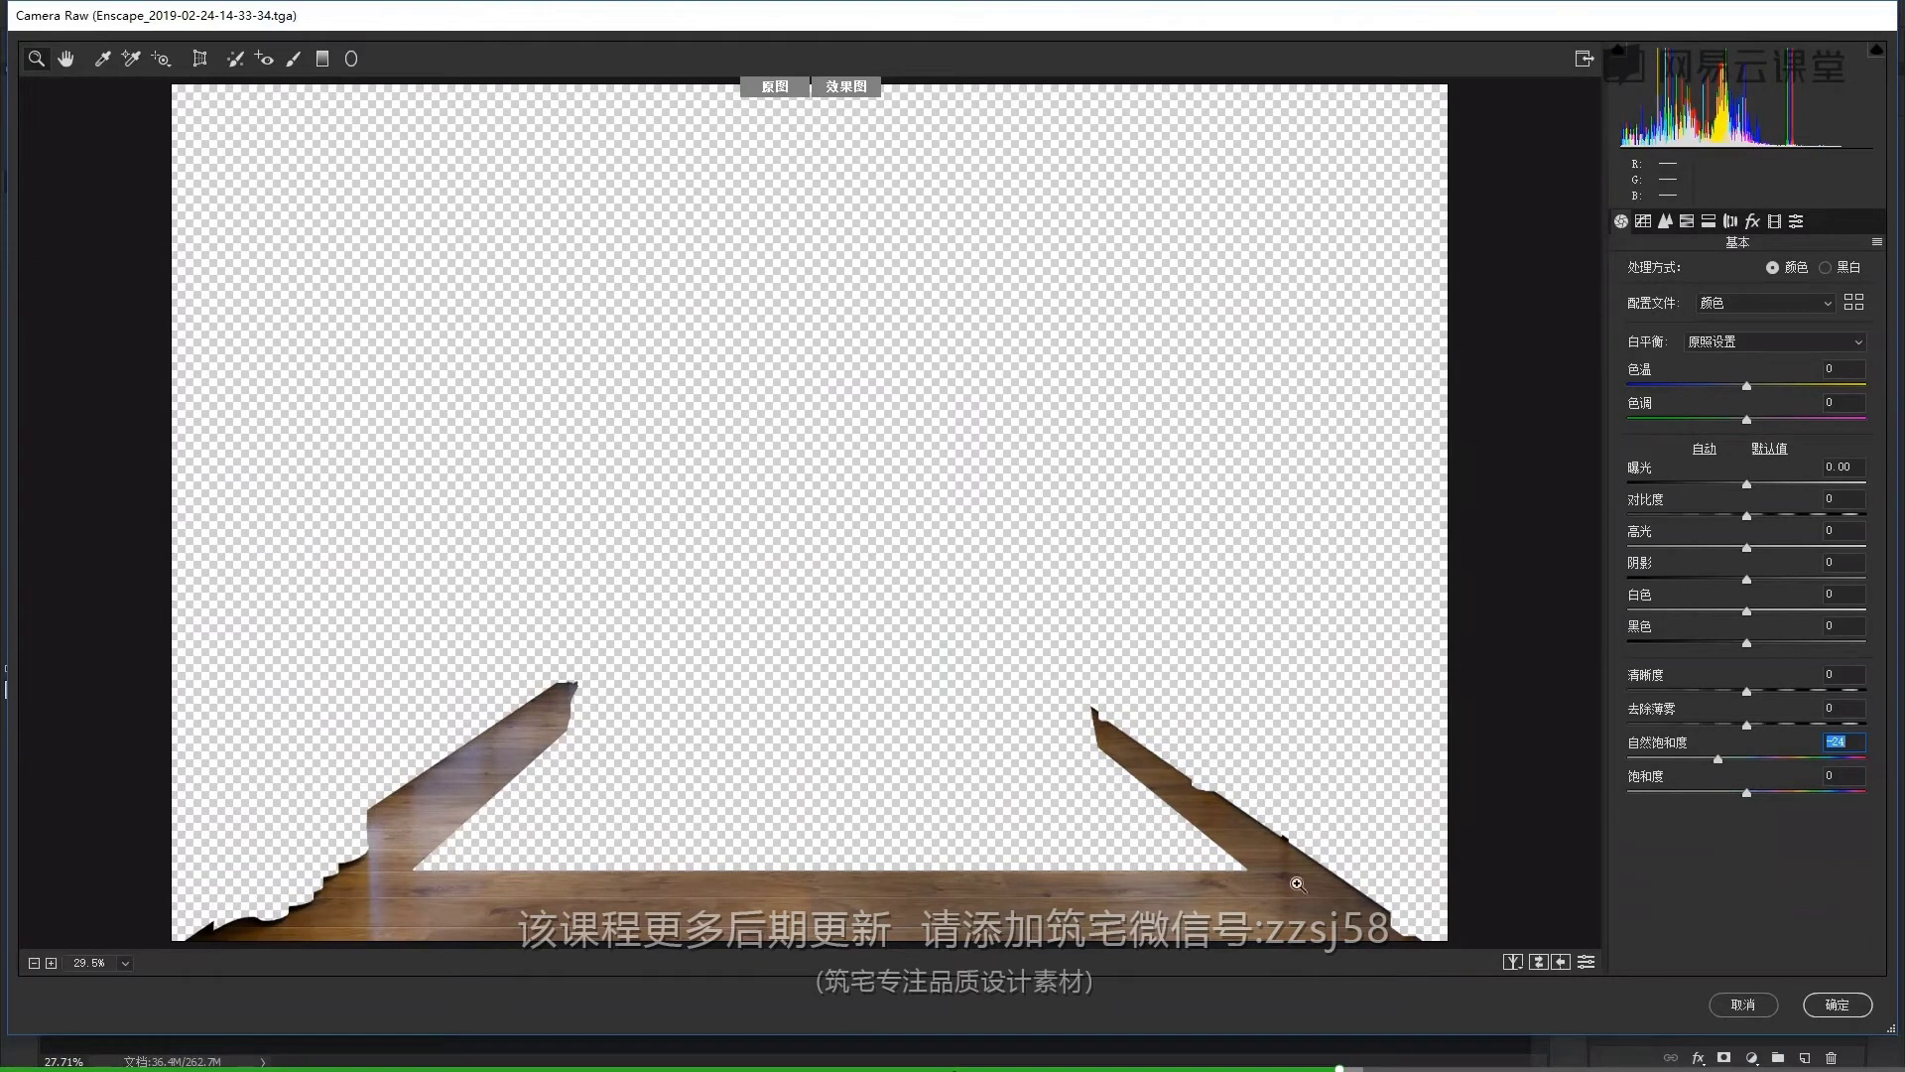
{"action": "key", "text": "Return"}
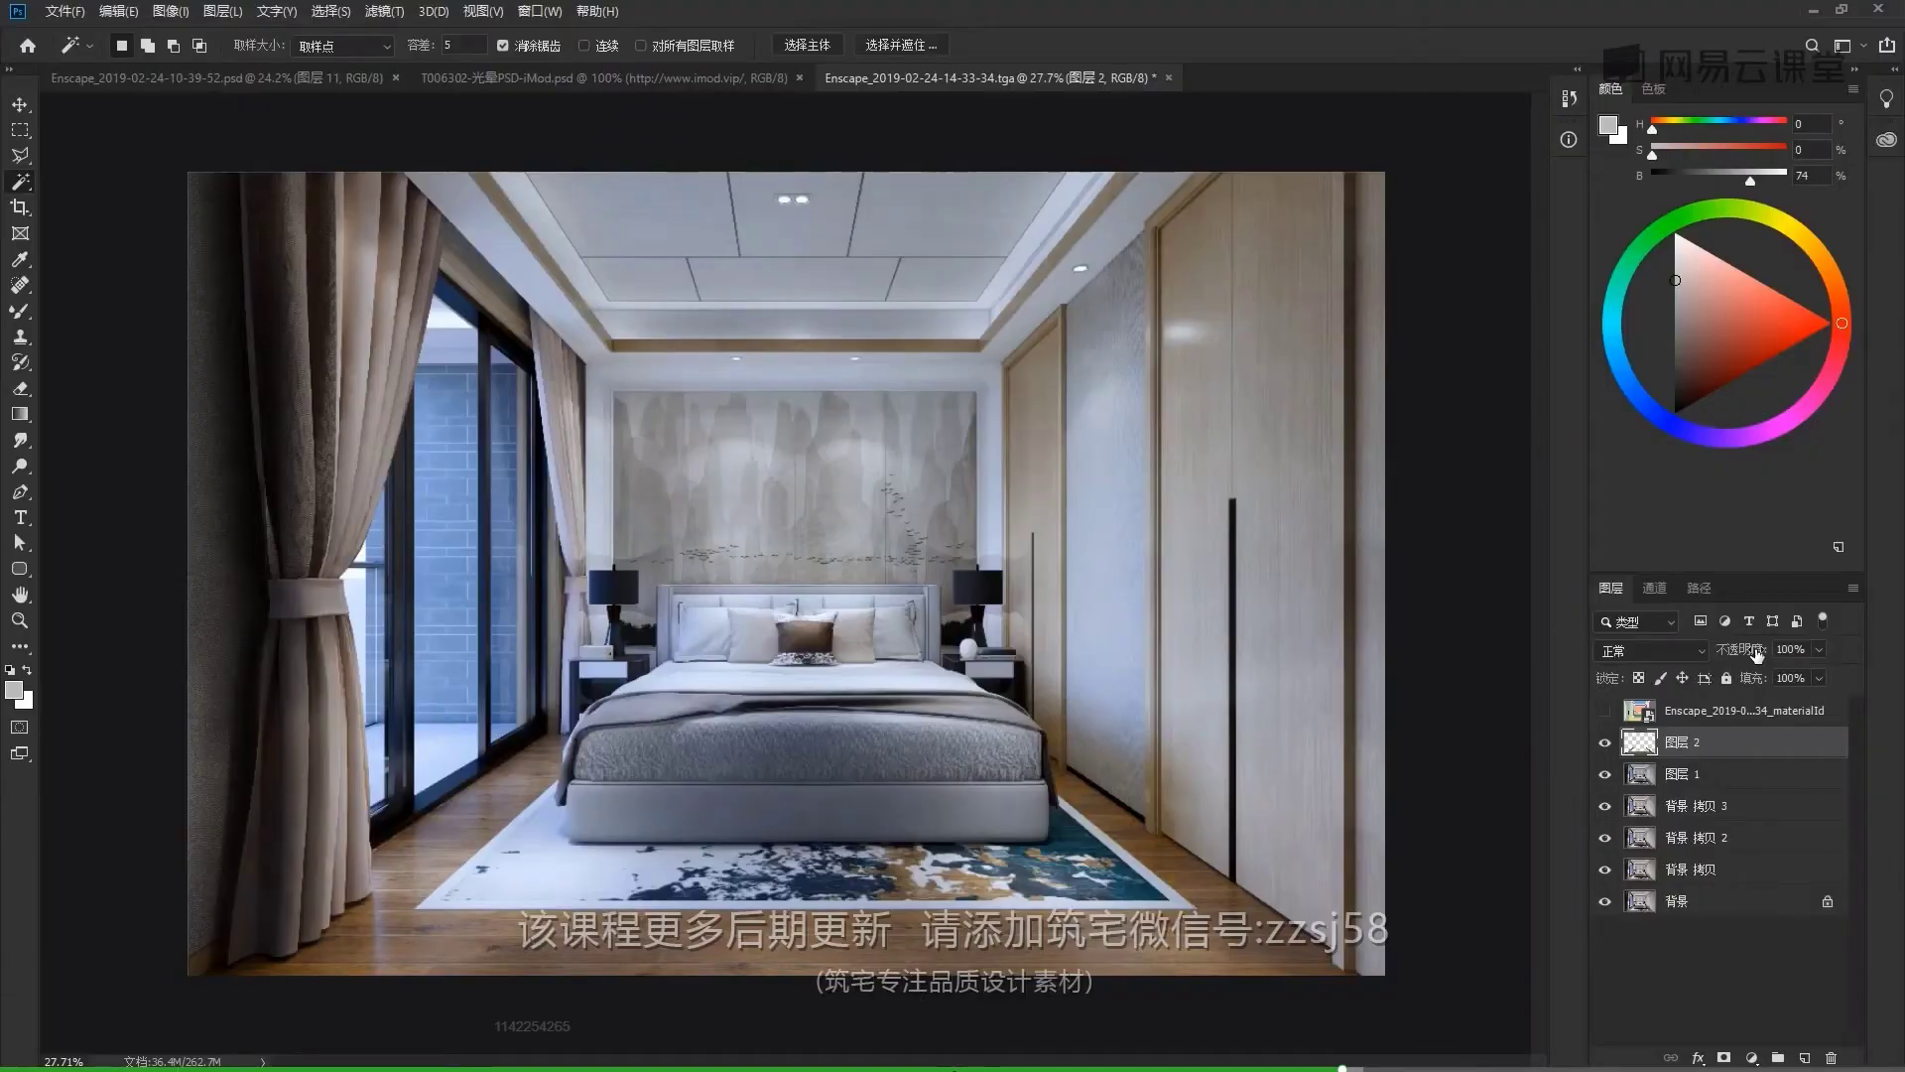
Using the material ID layer, select the lower lamp bases and add the dark nightstand surfaces to the selection
{"action": "left_click", "coordinate": [1737, 711]}
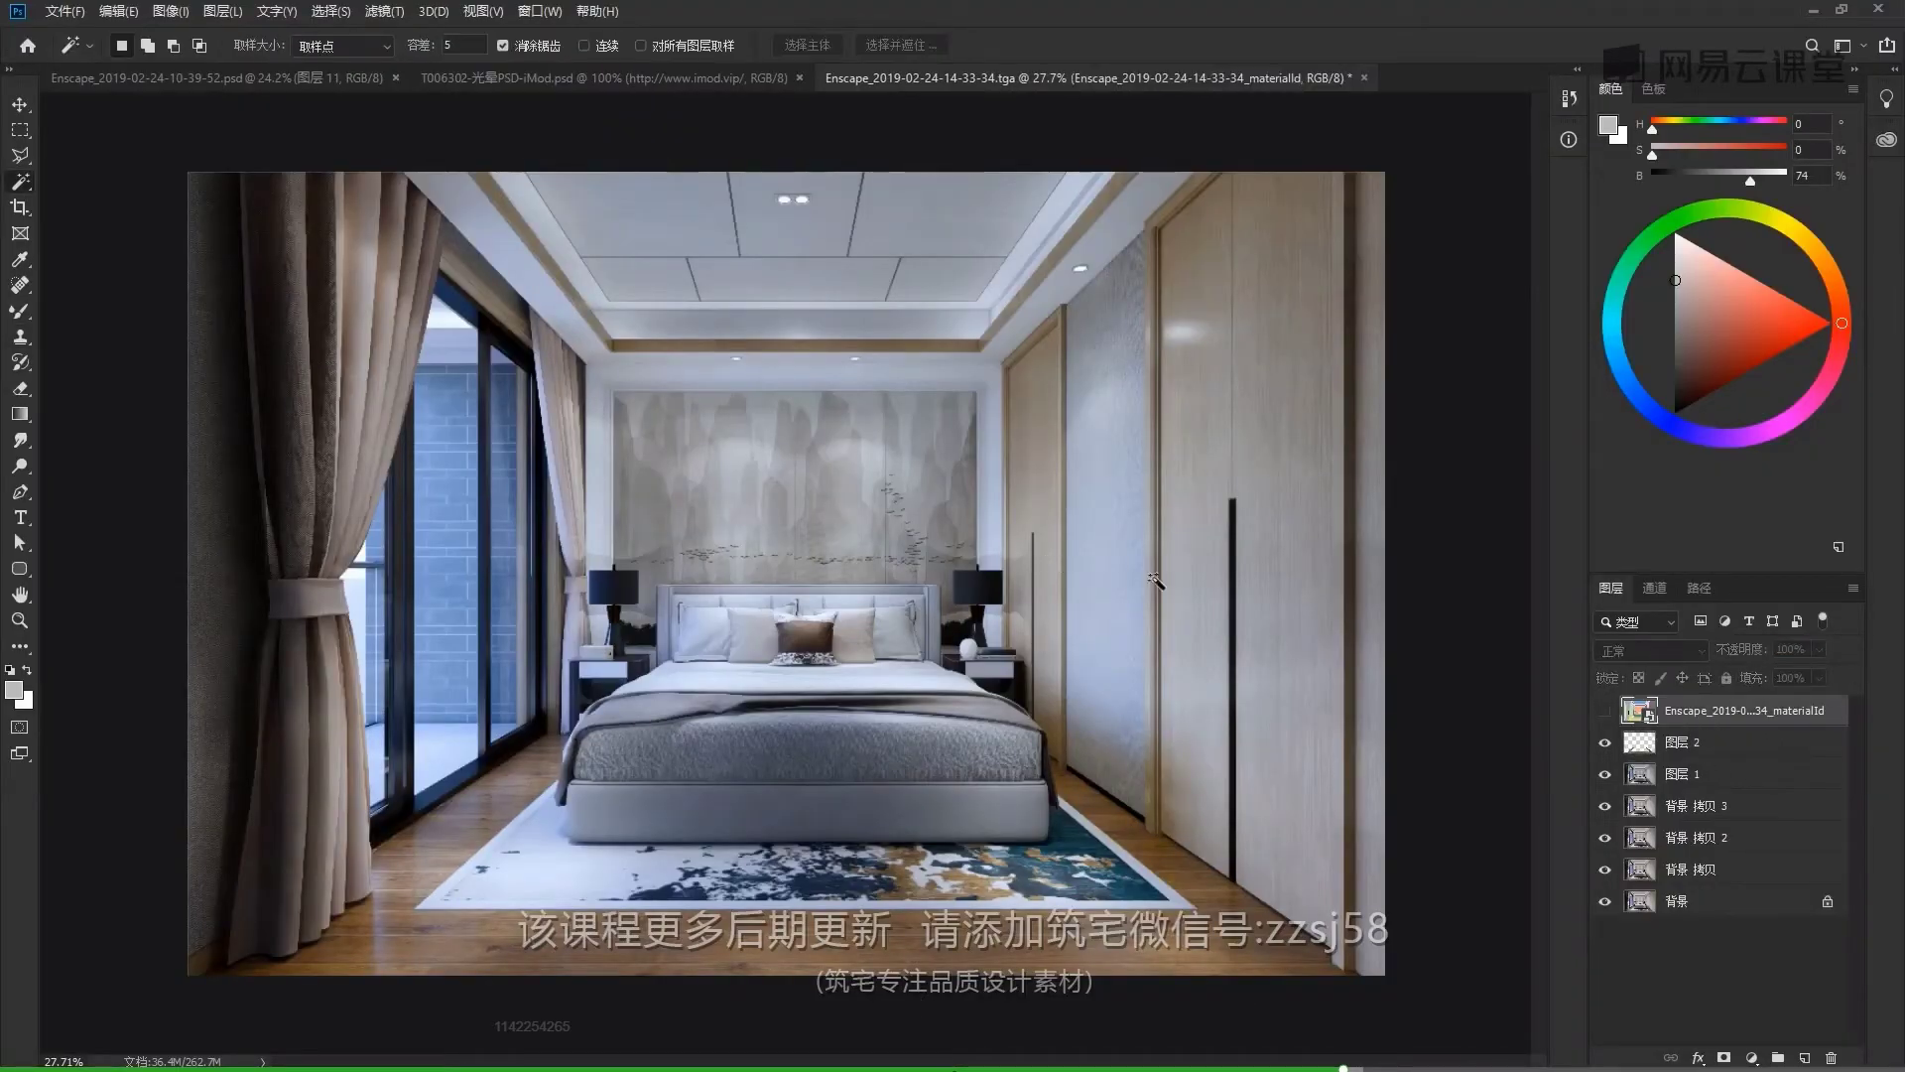
{"action": "scroll", "coordinate": [1156, 580], "scroll_direction": "up", "scroll_amount": 5}
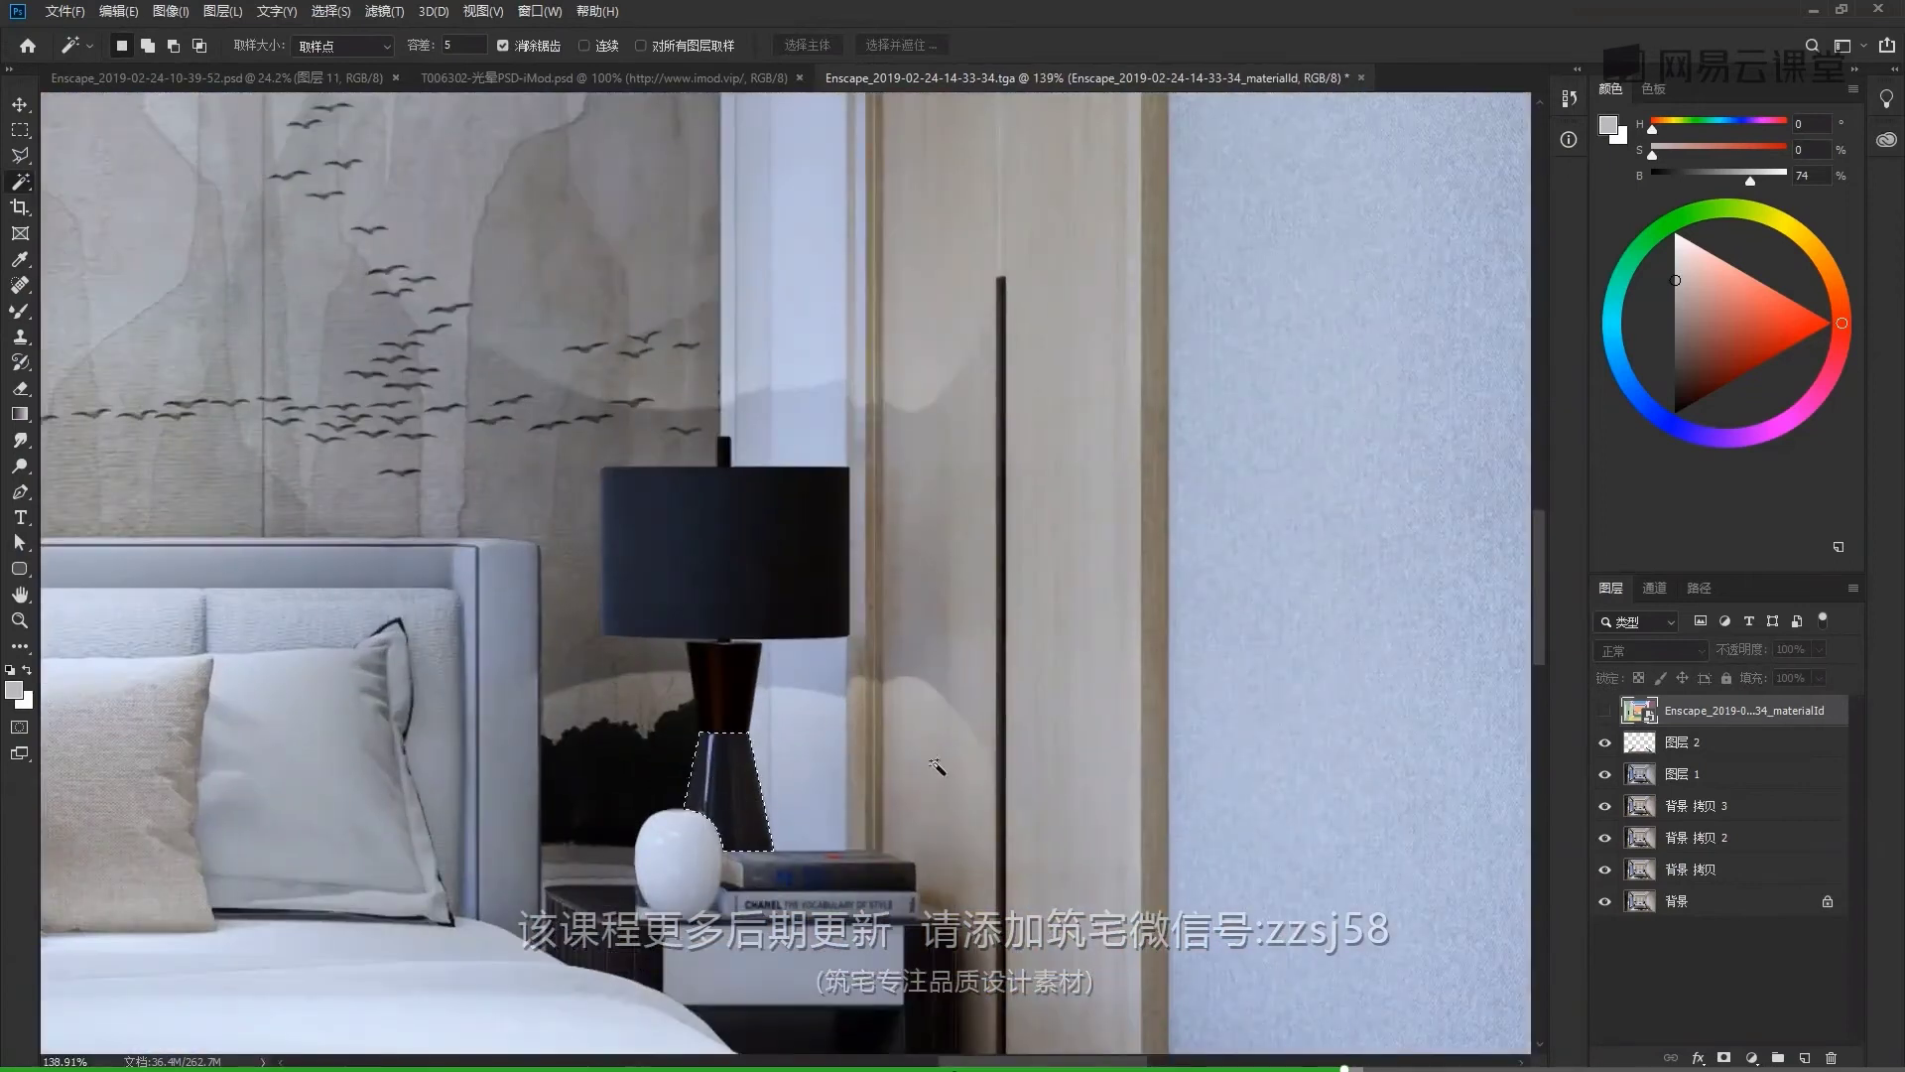
{"action": "scroll", "coordinate": [868, 685], "scroll_direction": "down", "scroll_amount": 3}
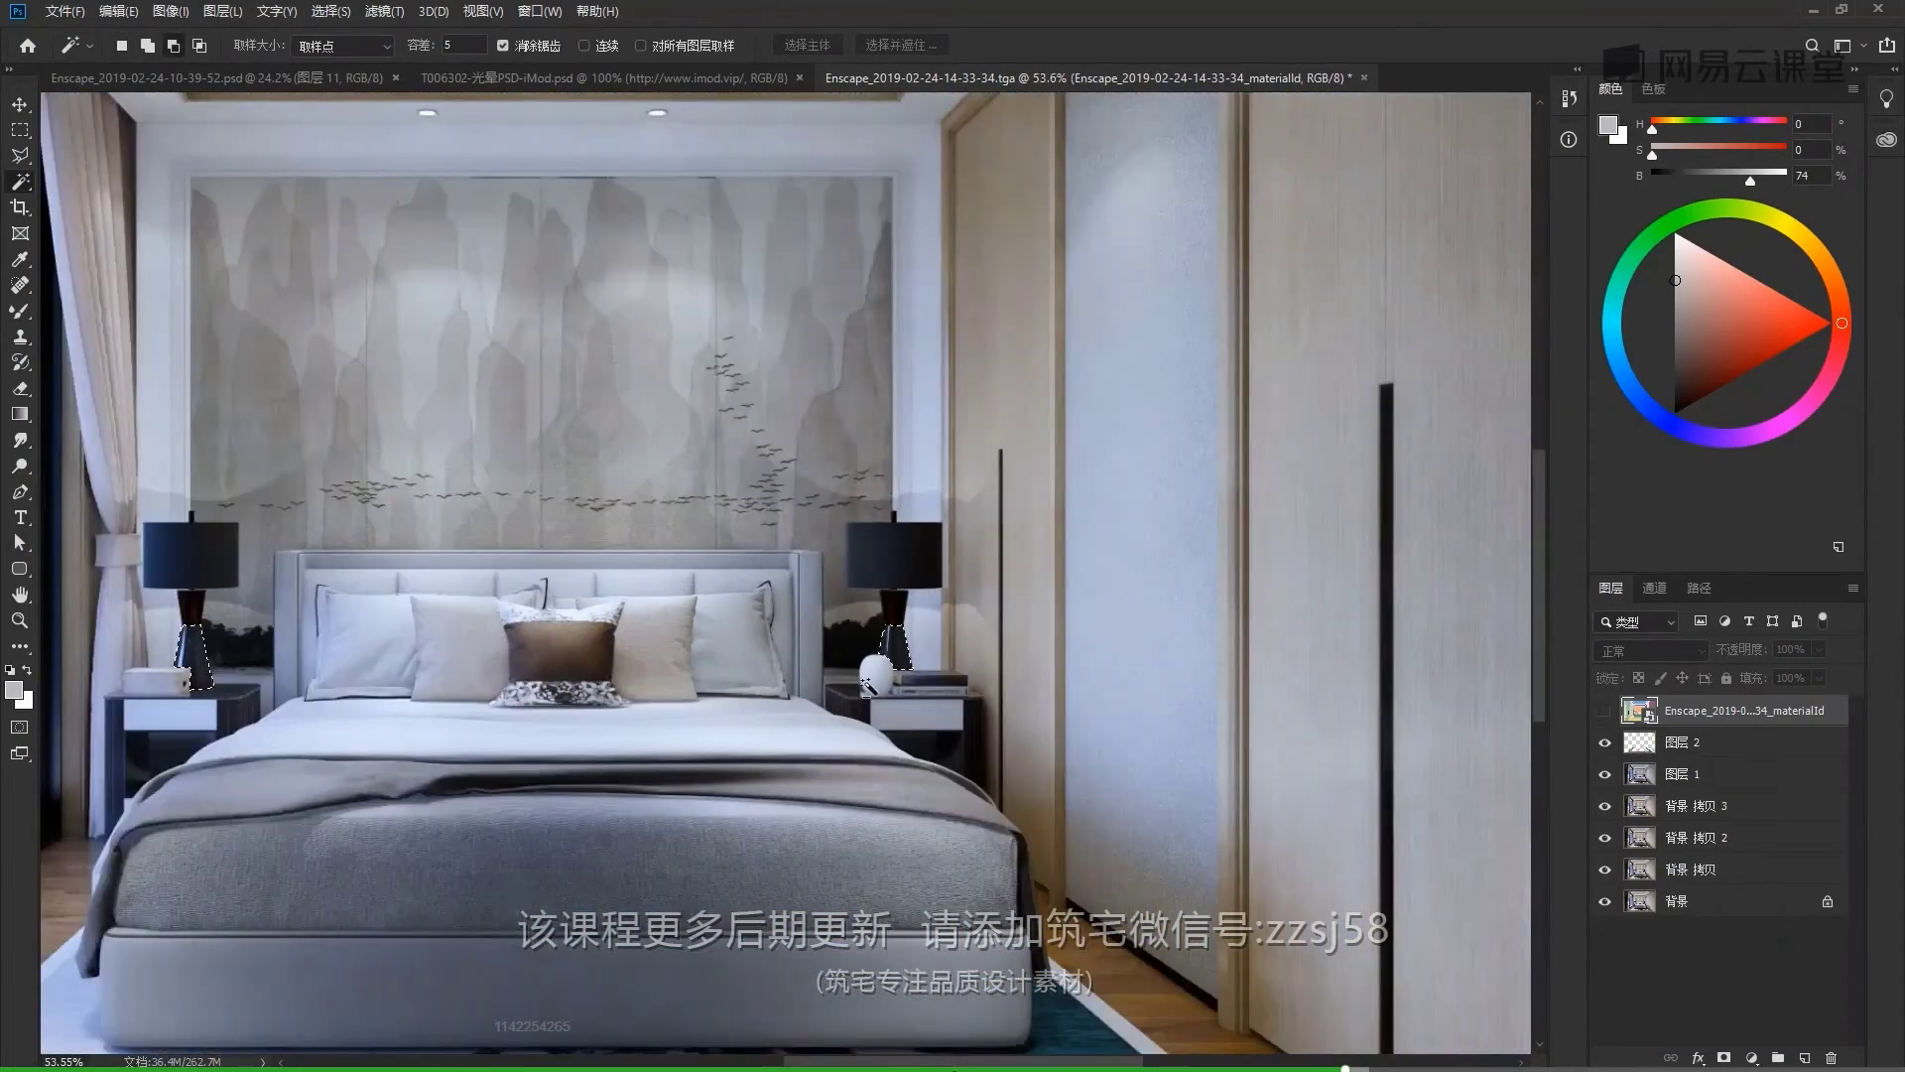
{"action": "scroll", "coordinate": [868, 684], "scroll_direction": "up", "scroll_amount": 4}
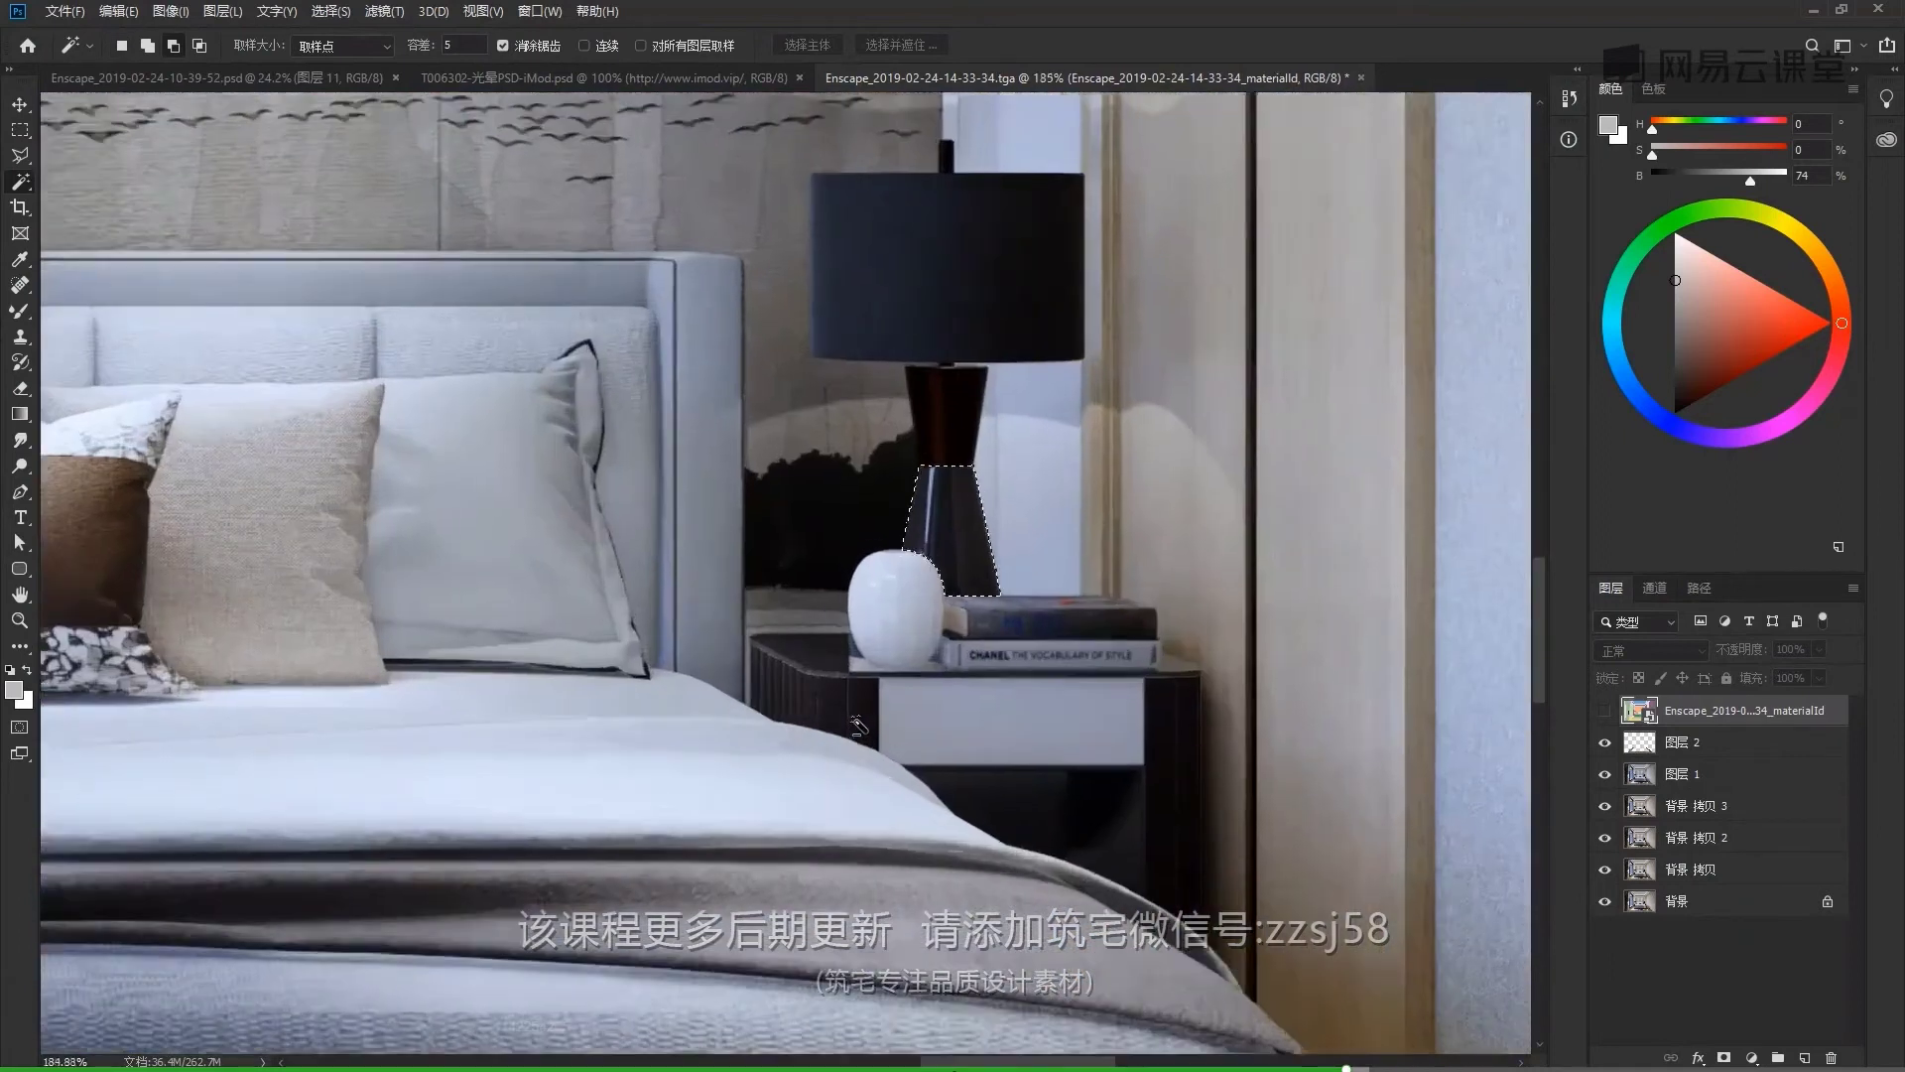
{"action": "scroll", "coordinate": [858, 727], "scroll_direction": "up", "scroll_amount": 1}
{"action": "left_click", "coordinate": [1136, 858]}
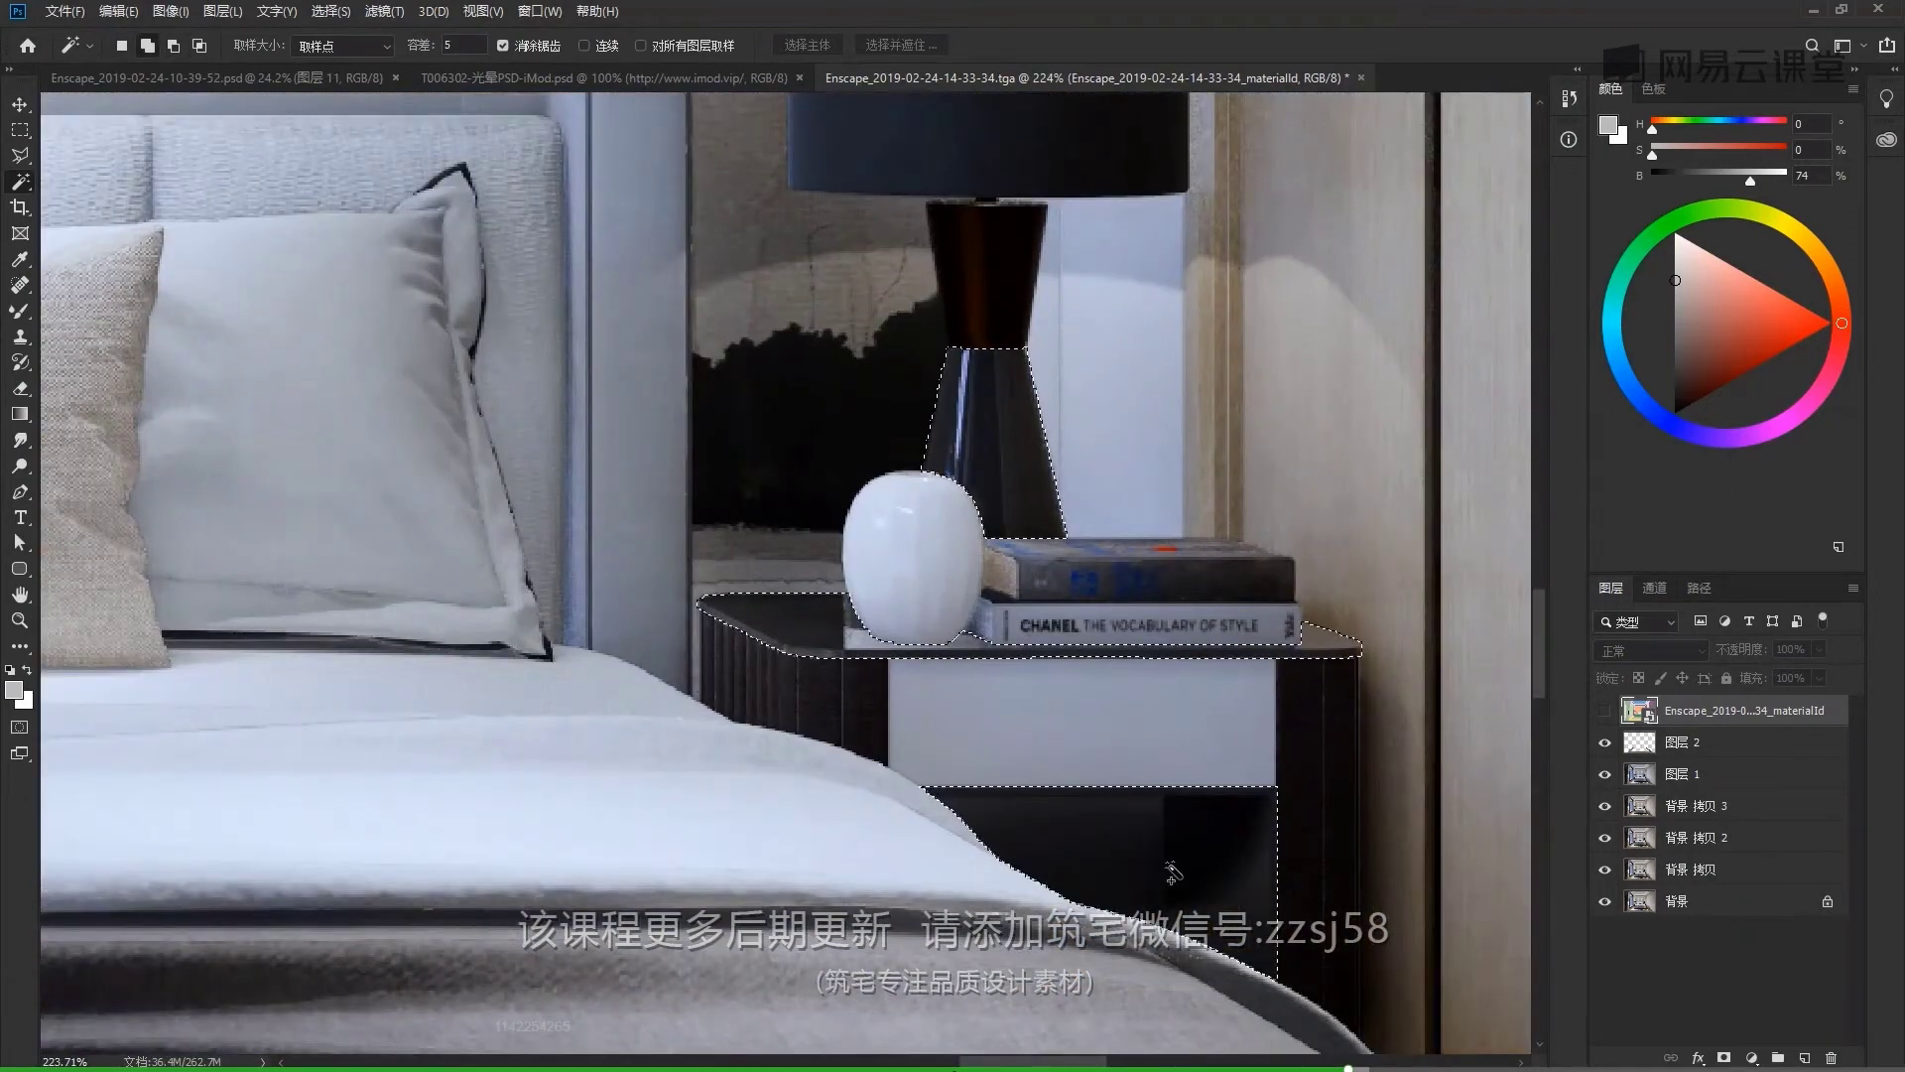
Add the black vertical wardrobe handles to the selection of dark materials
{"action": "scroll", "coordinate": [1171, 873], "scroll_direction": "down", "scroll_amount": 4}
{"action": "scroll", "coordinate": [1171, 281], "scroll_direction": "up", "scroll_amount": 3}
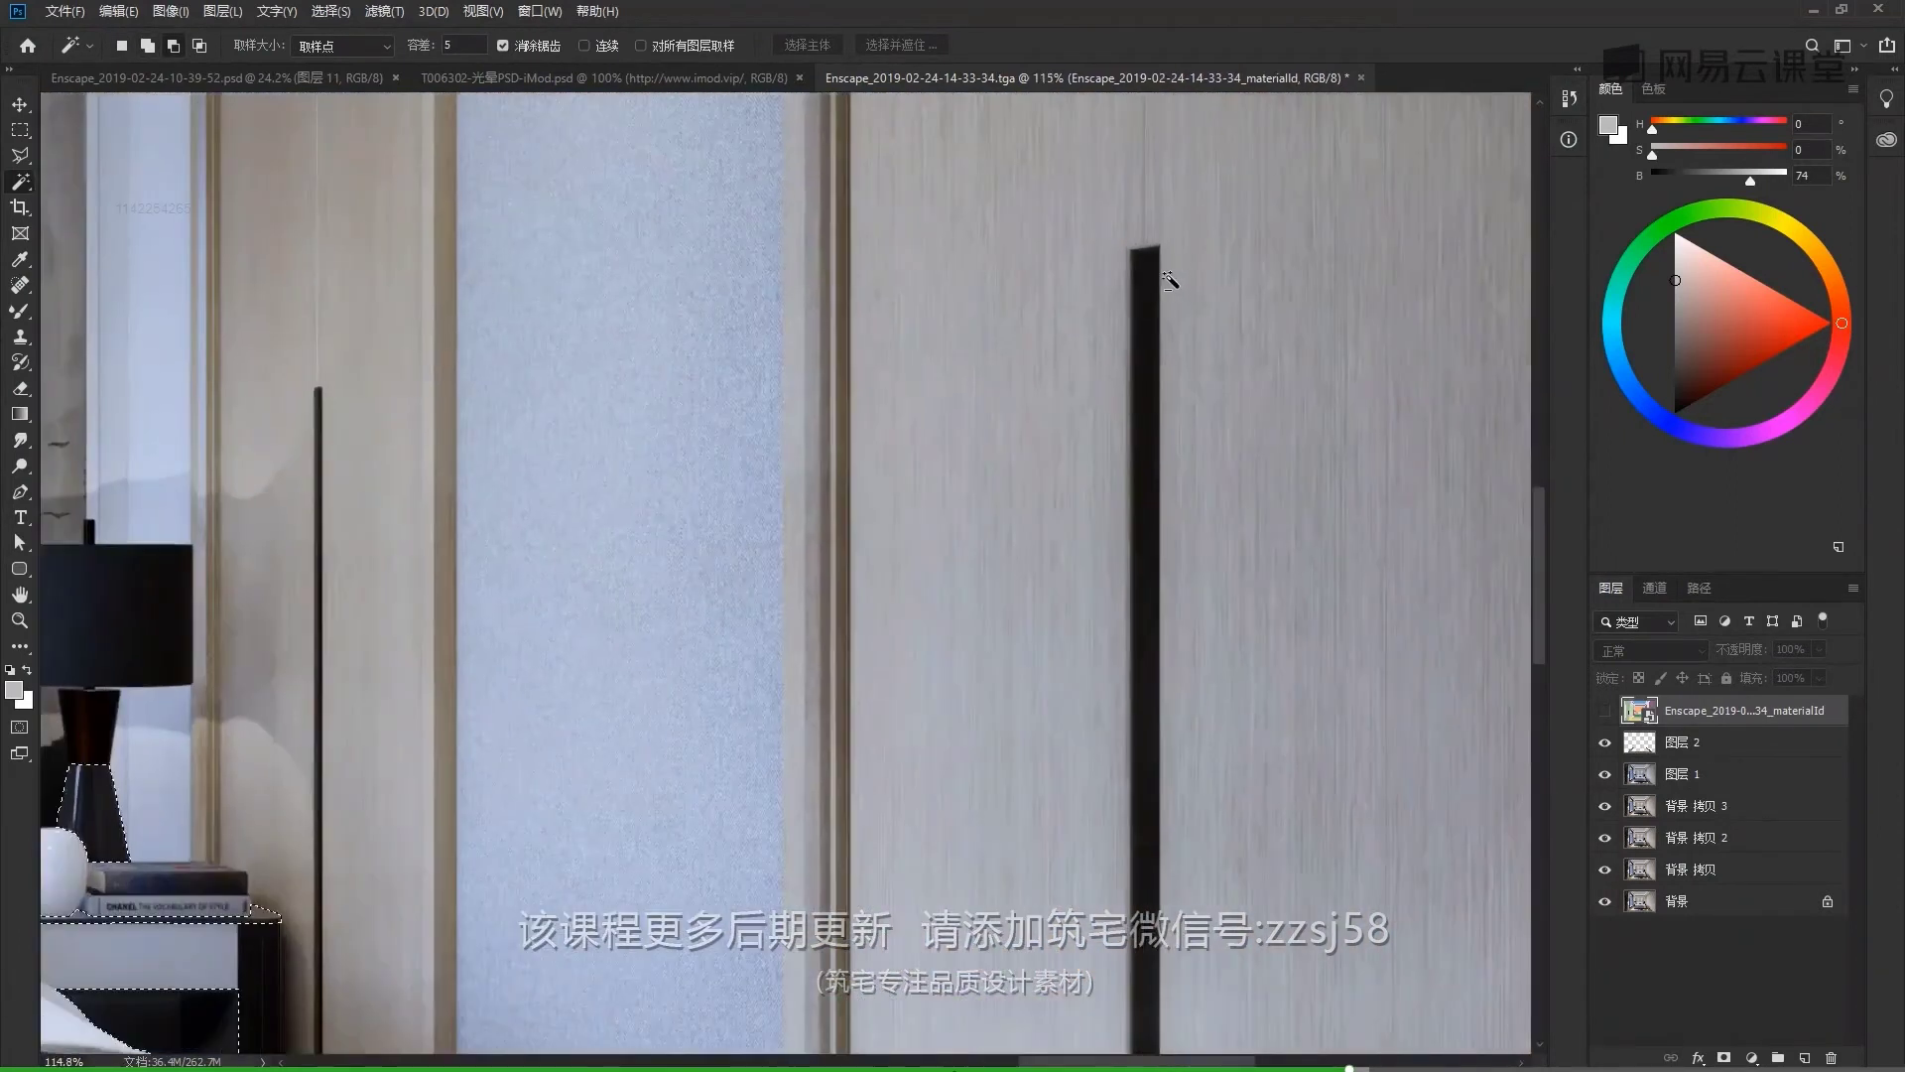
{"action": "scroll", "coordinate": [1171, 281], "scroll_direction": "down", "scroll_amount": 1}
{"action": "left_click", "coordinate": [1144, 442]}
{"action": "scroll", "coordinate": [1144, 442], "scroll_direction": "down", "scroll_amount": 4}
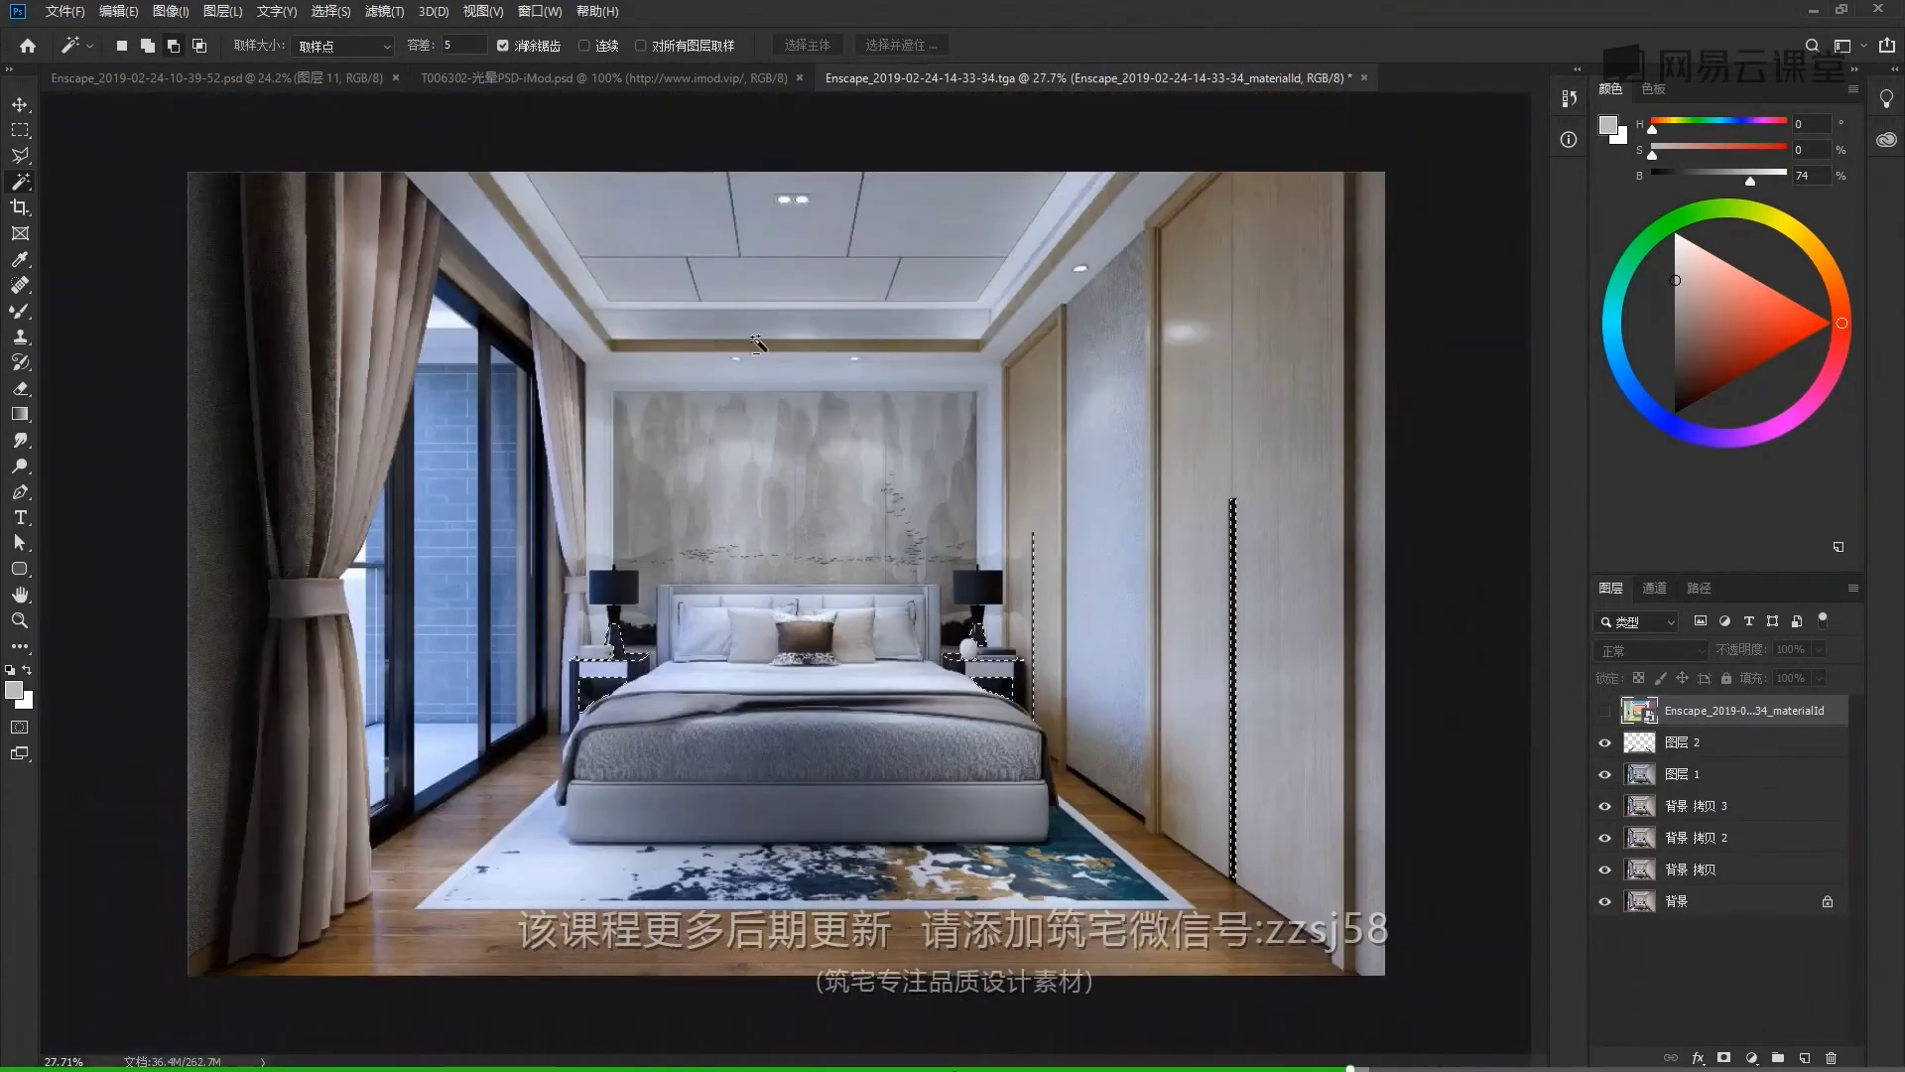
Add the black sliding-door frame to the selection and copy all selected dark areas from 图层 1 to a new layer
{"action": "scroll", "coordinate": [487, 732], "scroll_direction": "up", "scroll_amount": 5}
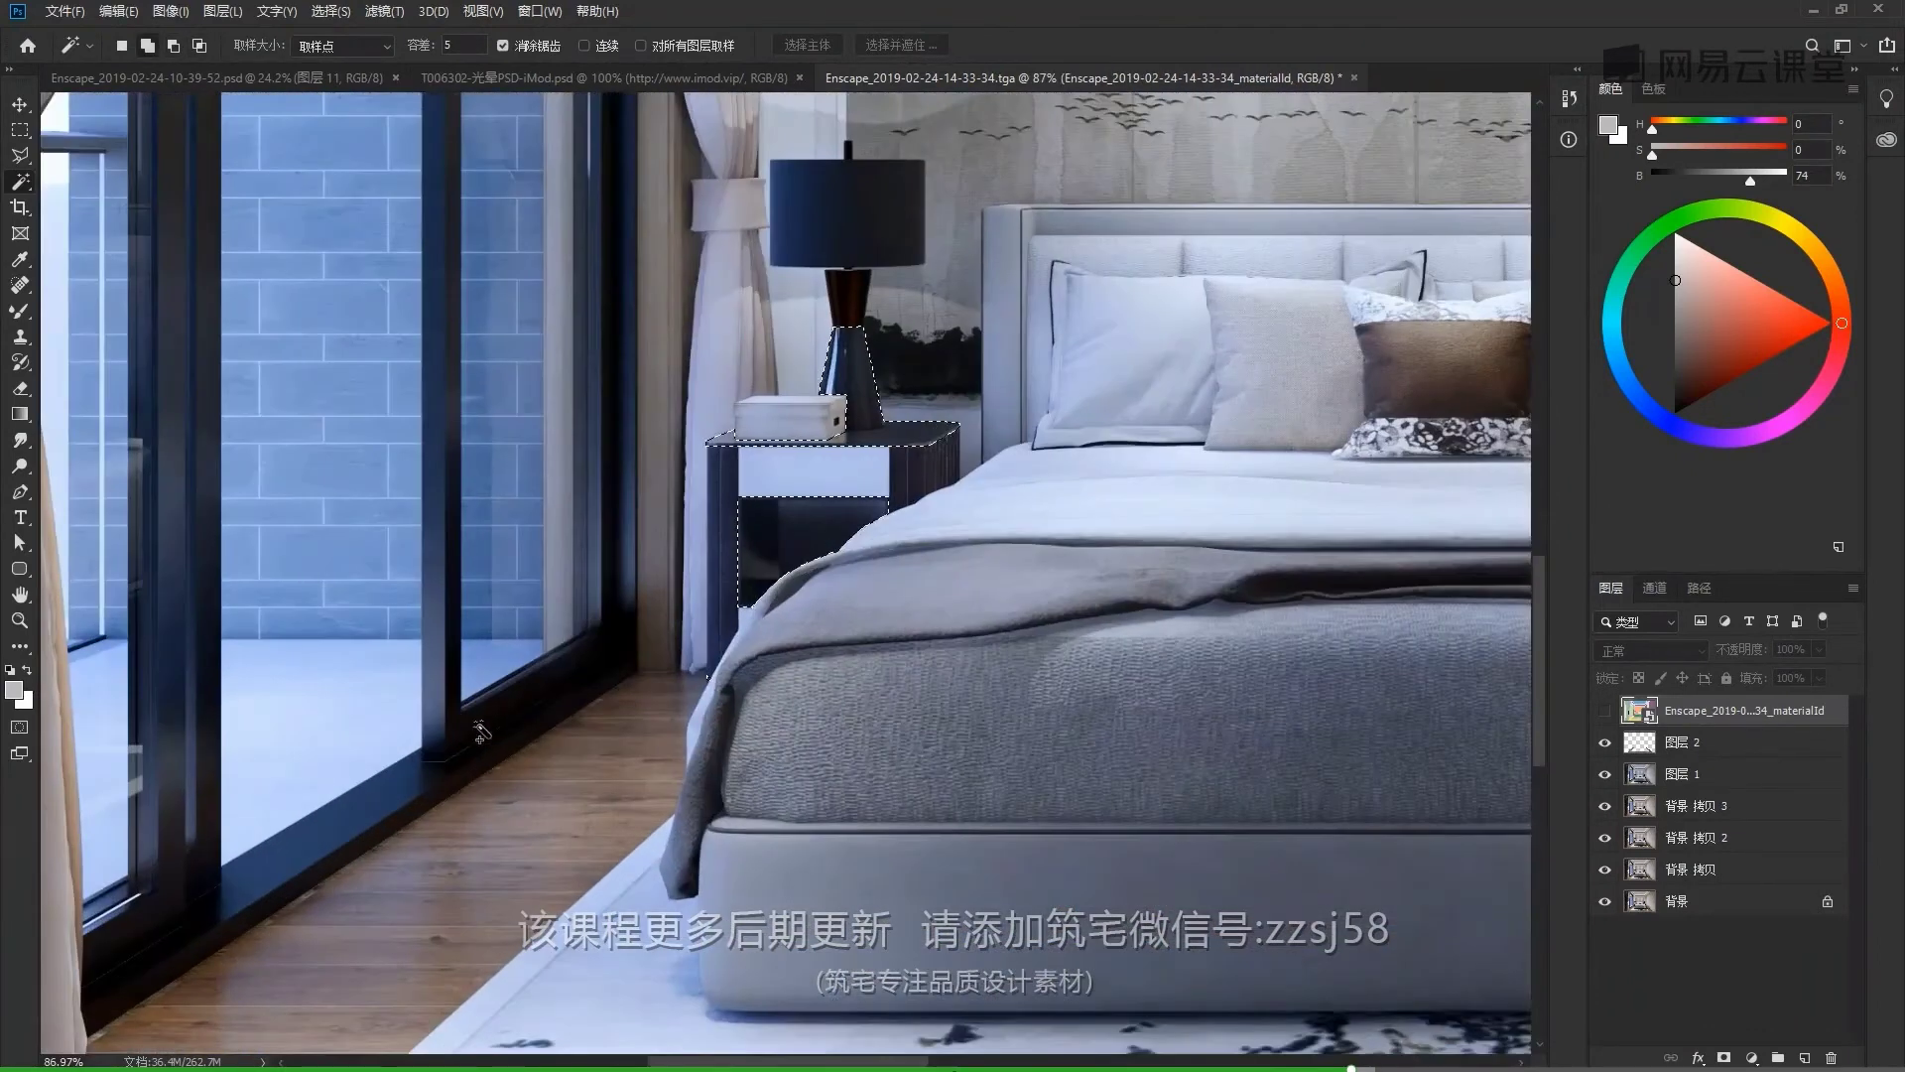
{"action": "left_click", "coordinate": [480, 732]}
{"action": "scroll", "coordinate": [481, 732], "scroll_direction": "down", "scroll_amount": 4}
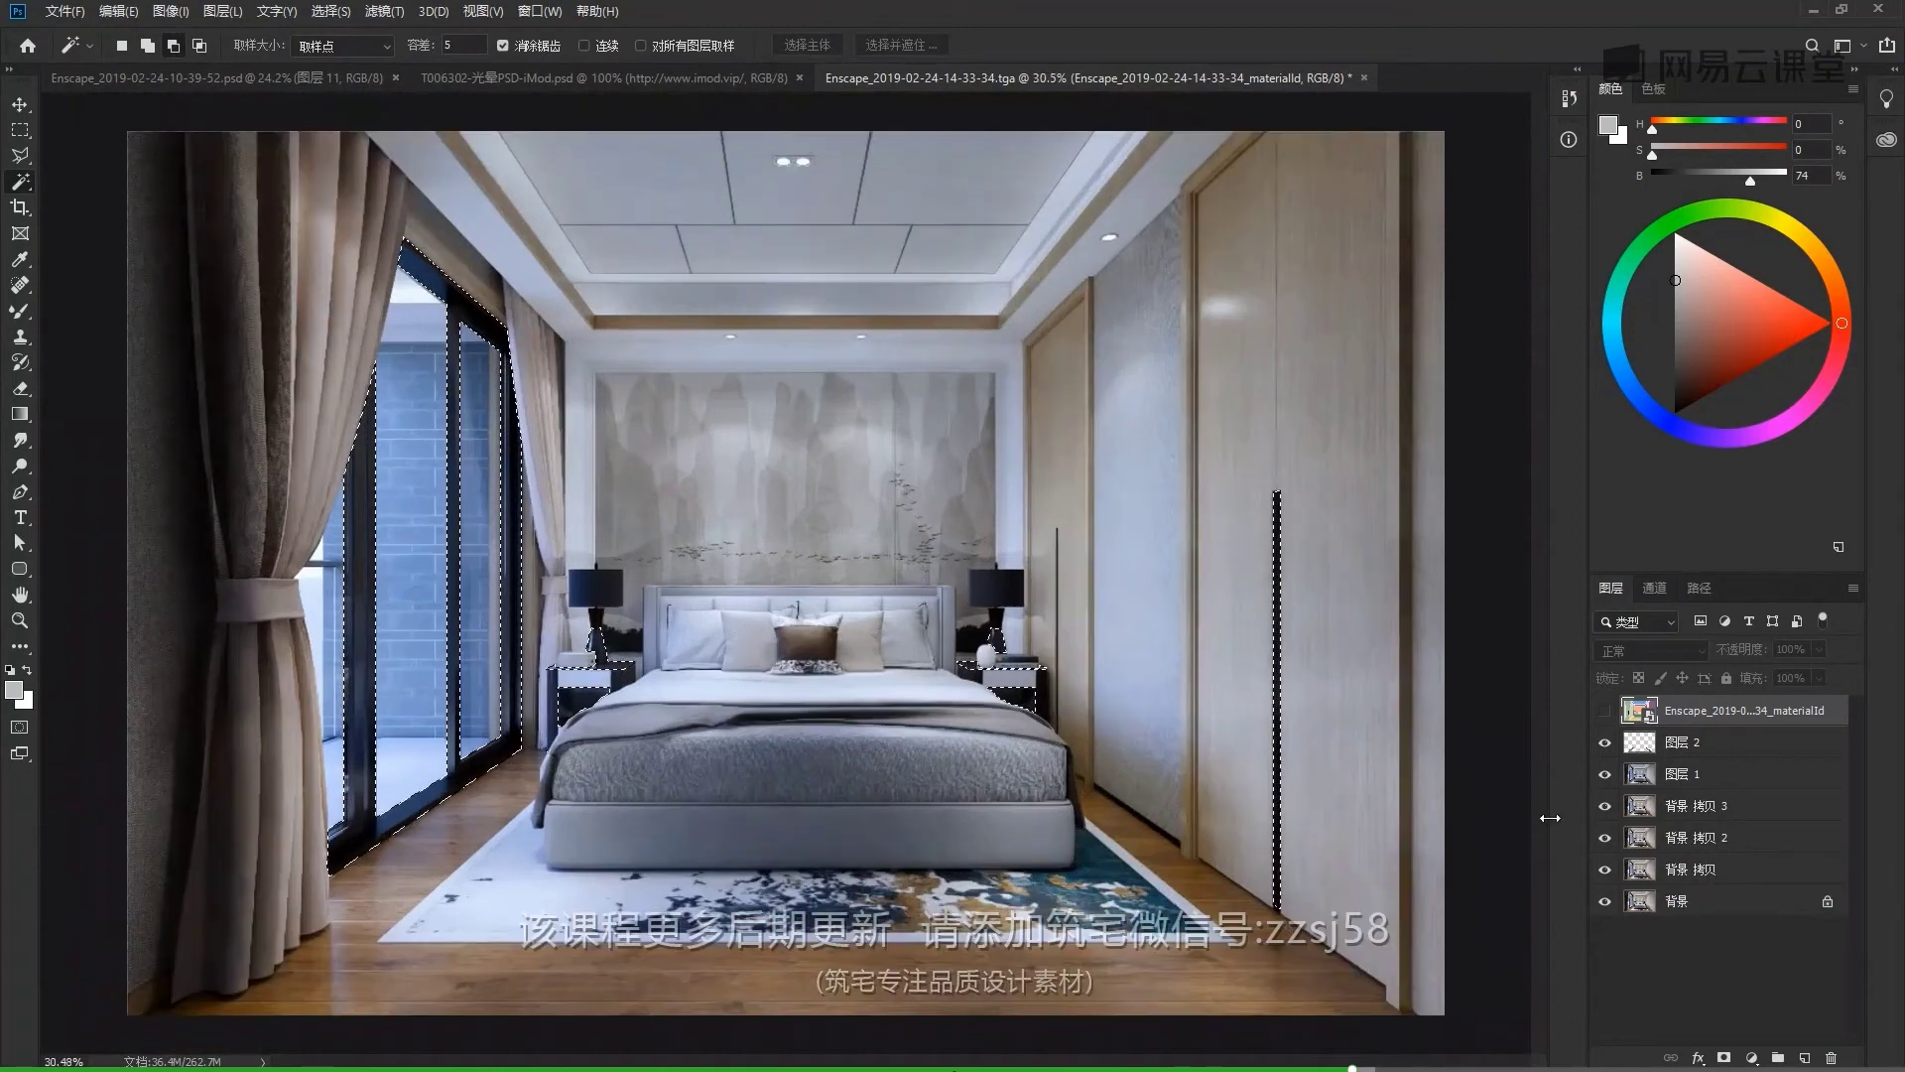
{"action": "left_click", "coordinate": [1687, 774]}
{"action": "key", "text": "ctrl+j"}
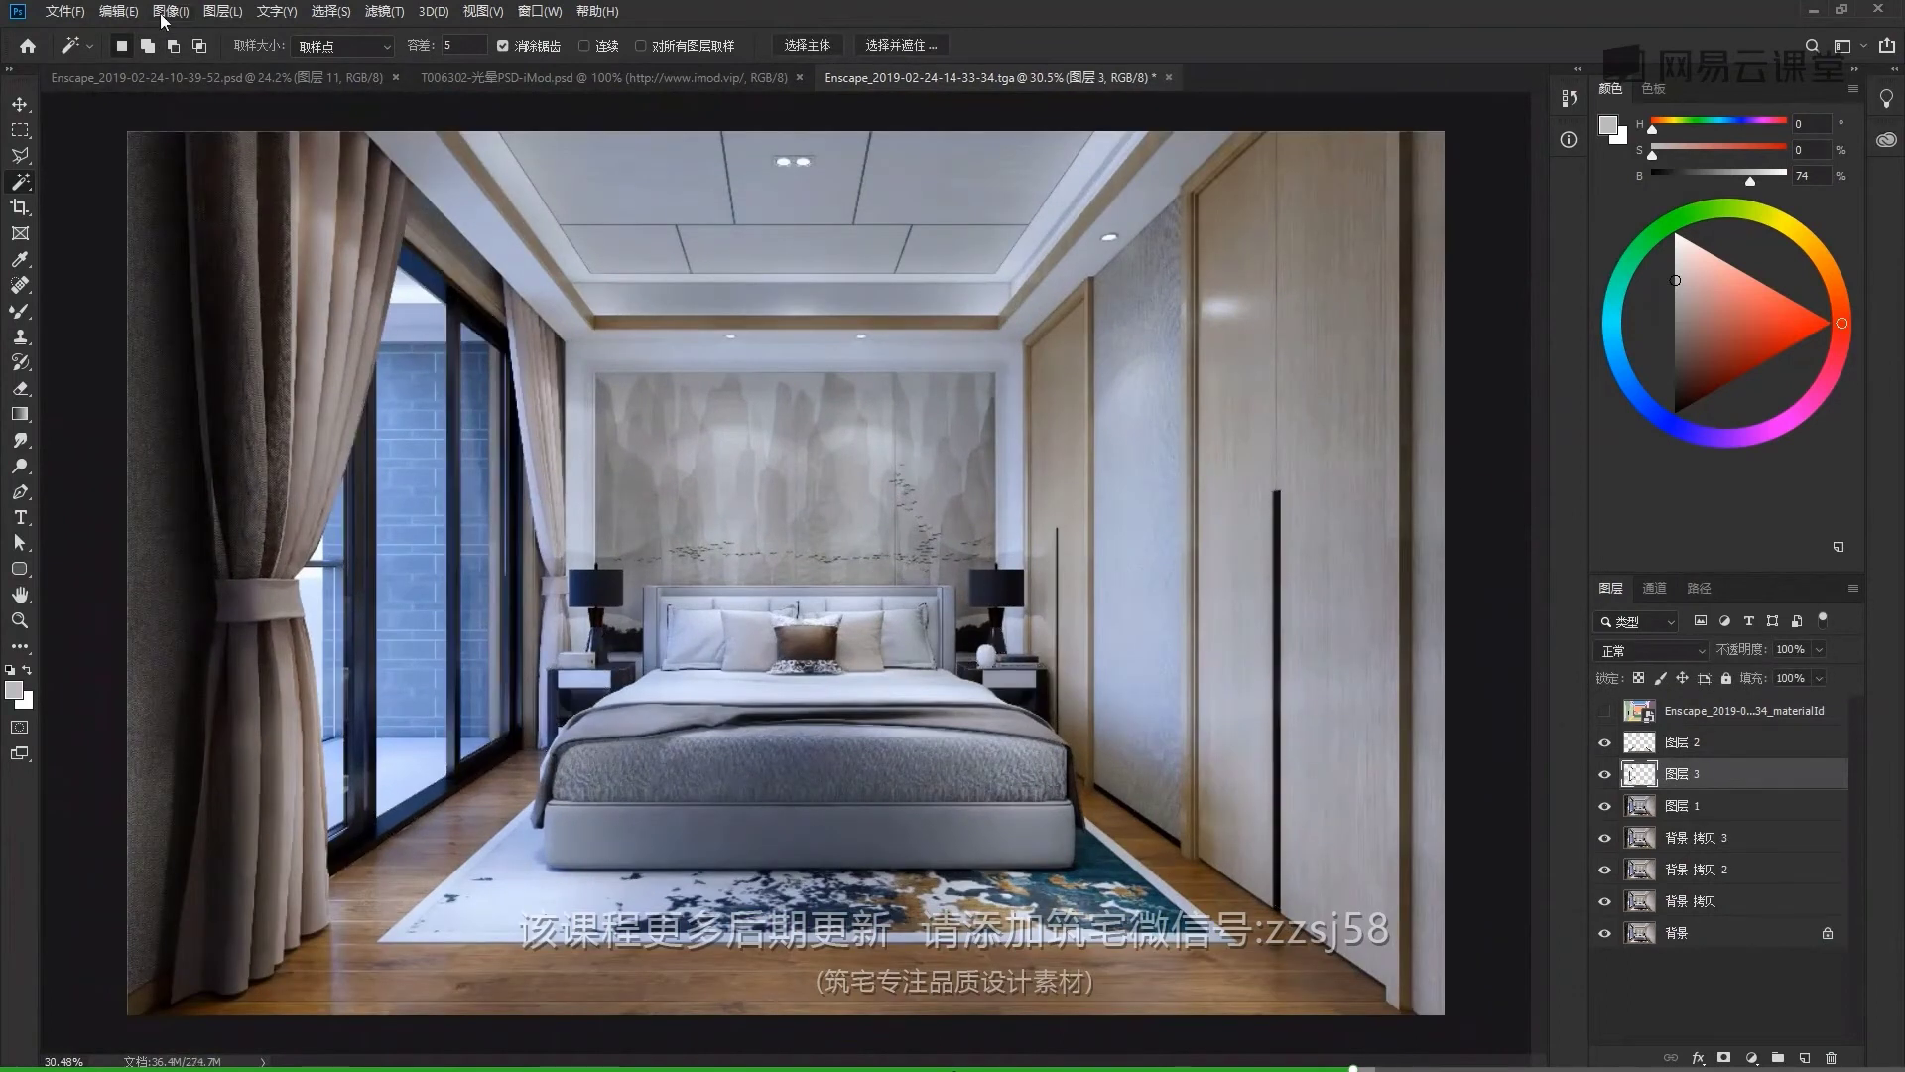
Brighten the copied dark areas with Shadows/Highlights at 35% shadows and 0% highlights, and lower the layer's opacity to 29%
{"action": "left_click", "coordinate": [165, 13]}
{"action": "mouse_move", "coordinate": [183, 67]}
{"action": "left_click", "coordinate": [536, 433]}
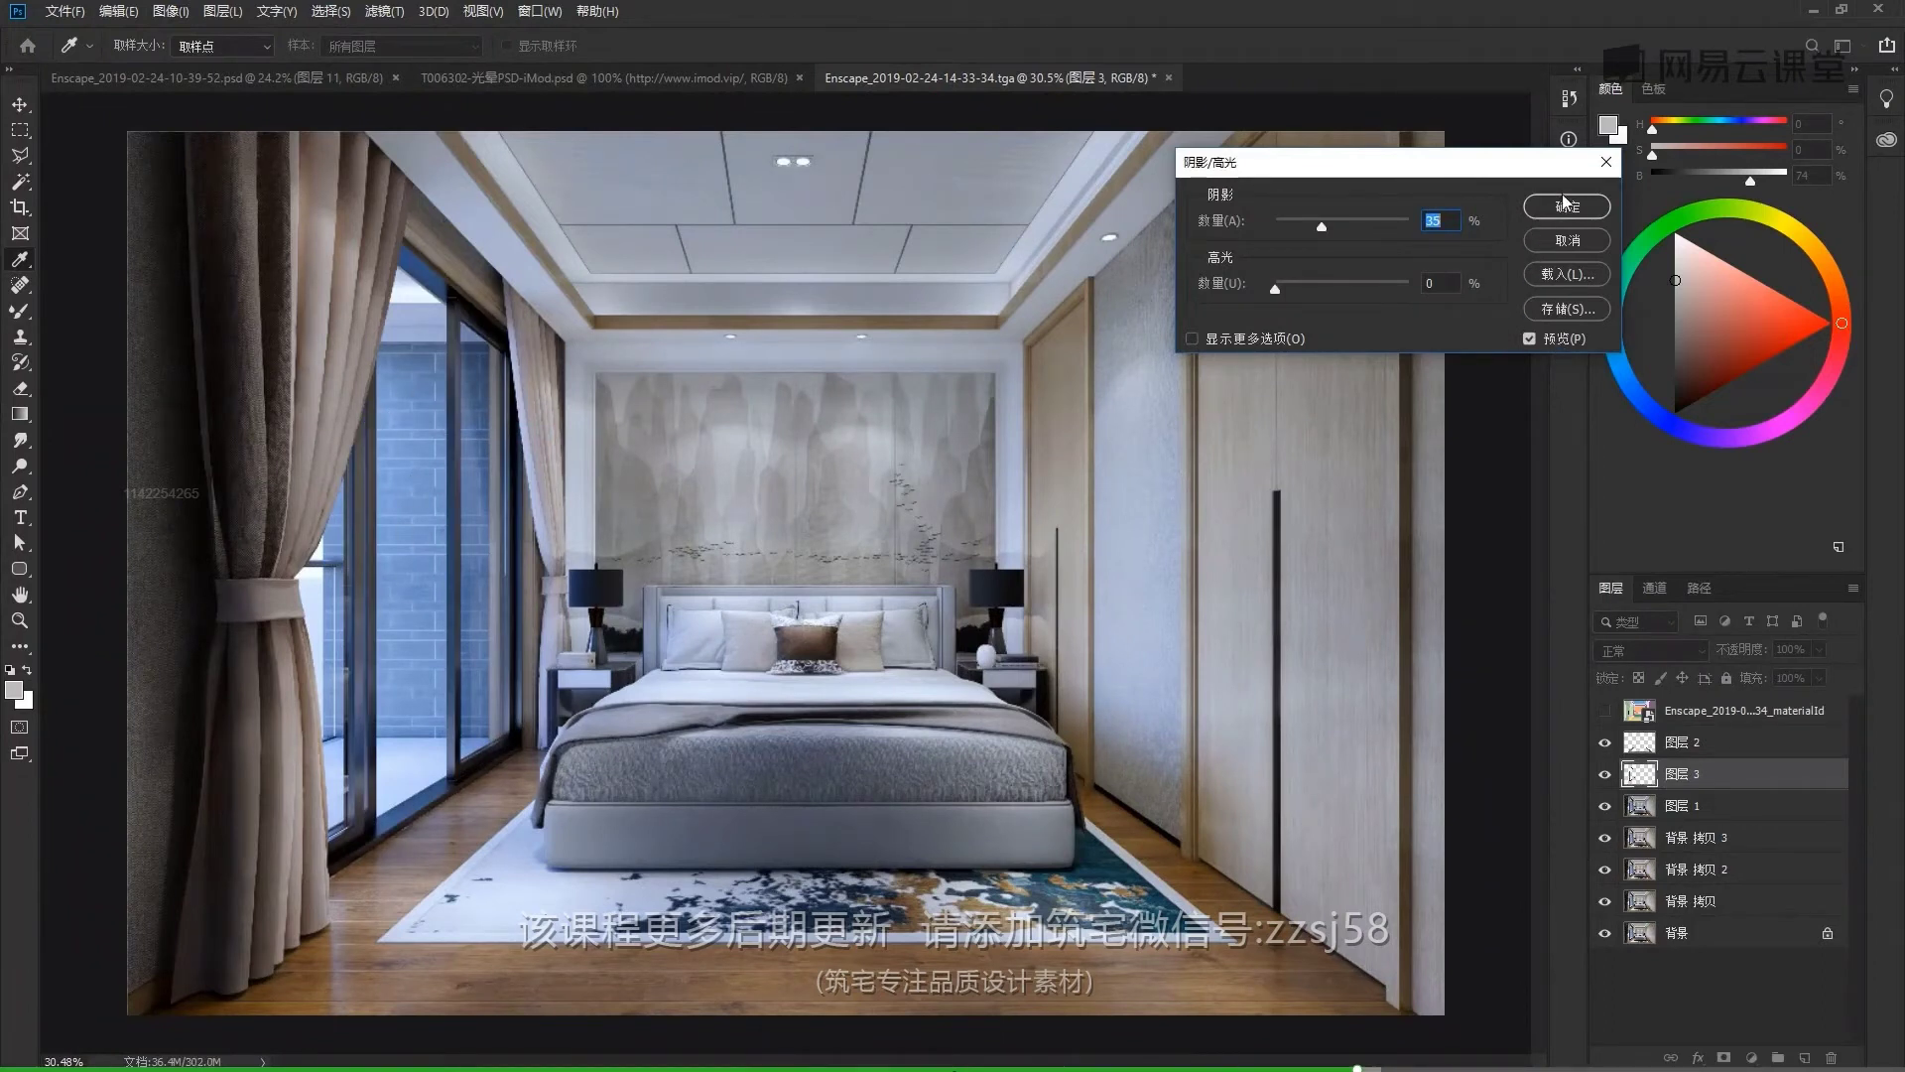
{"action": "left_click", "coordinate": [1568, 209]}
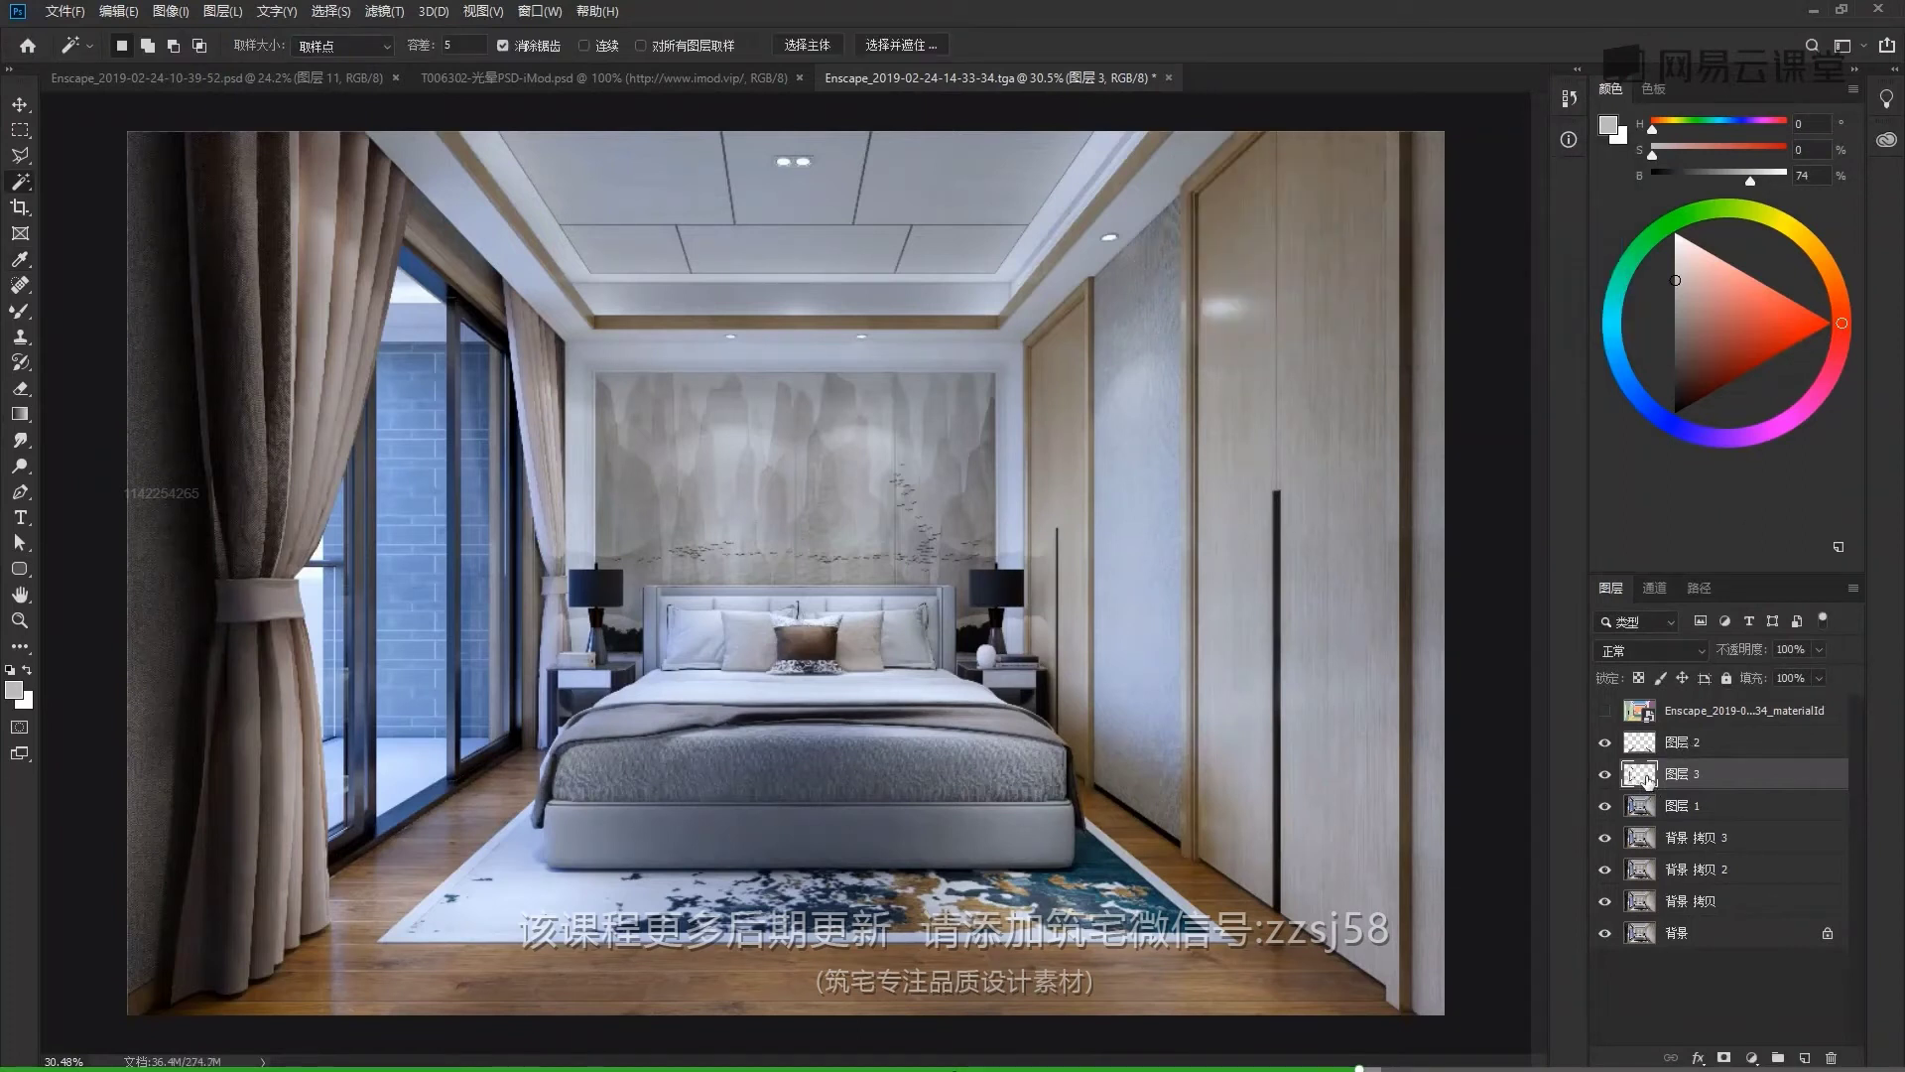
{"action": "left_click_drag", "start_coordinate": [1744, 652], "coordinate": [1649, 658]}
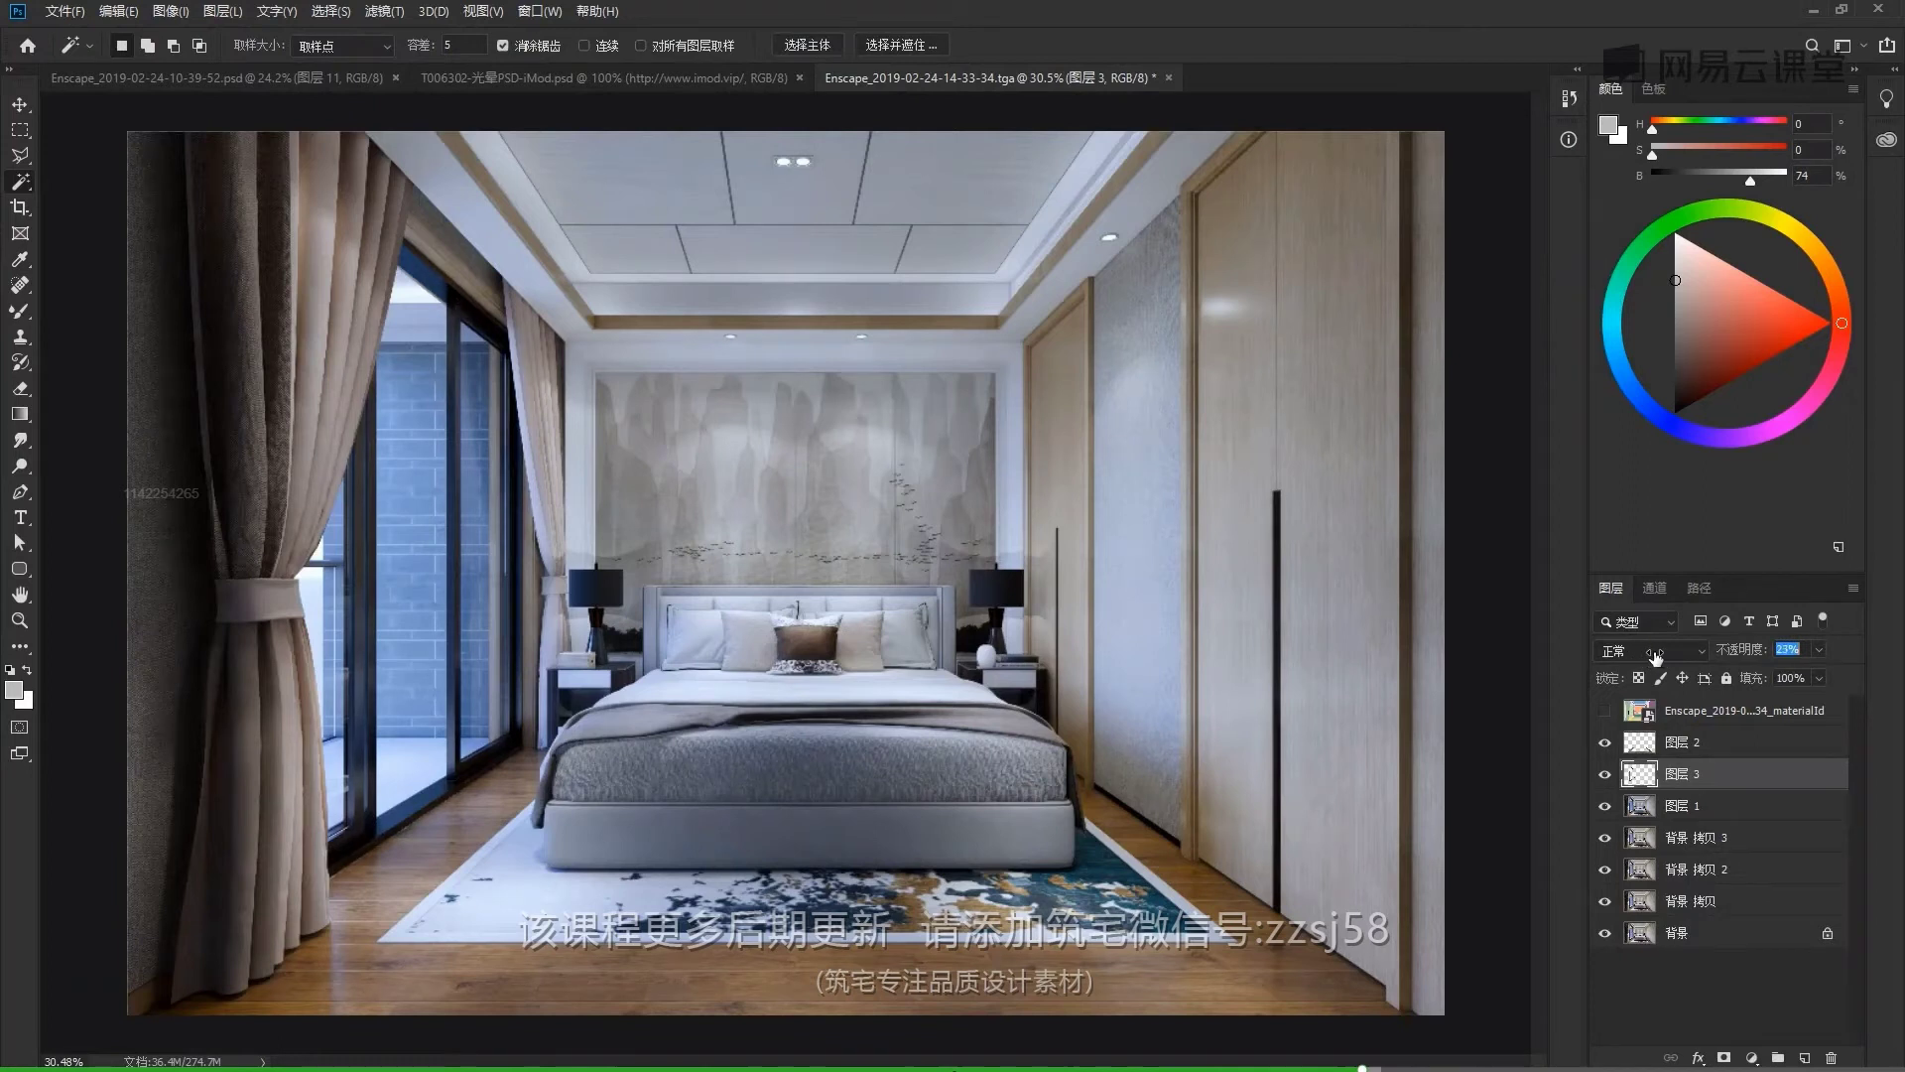
Select the black wardrobe handles by their colour on the material ID layer
{"action": "left_click", "coordinate": [1687, 710]}
{"action": "scroll", "coordinate": [1260, 615], "scroll_direction": "up", "scroll_amount": 4}
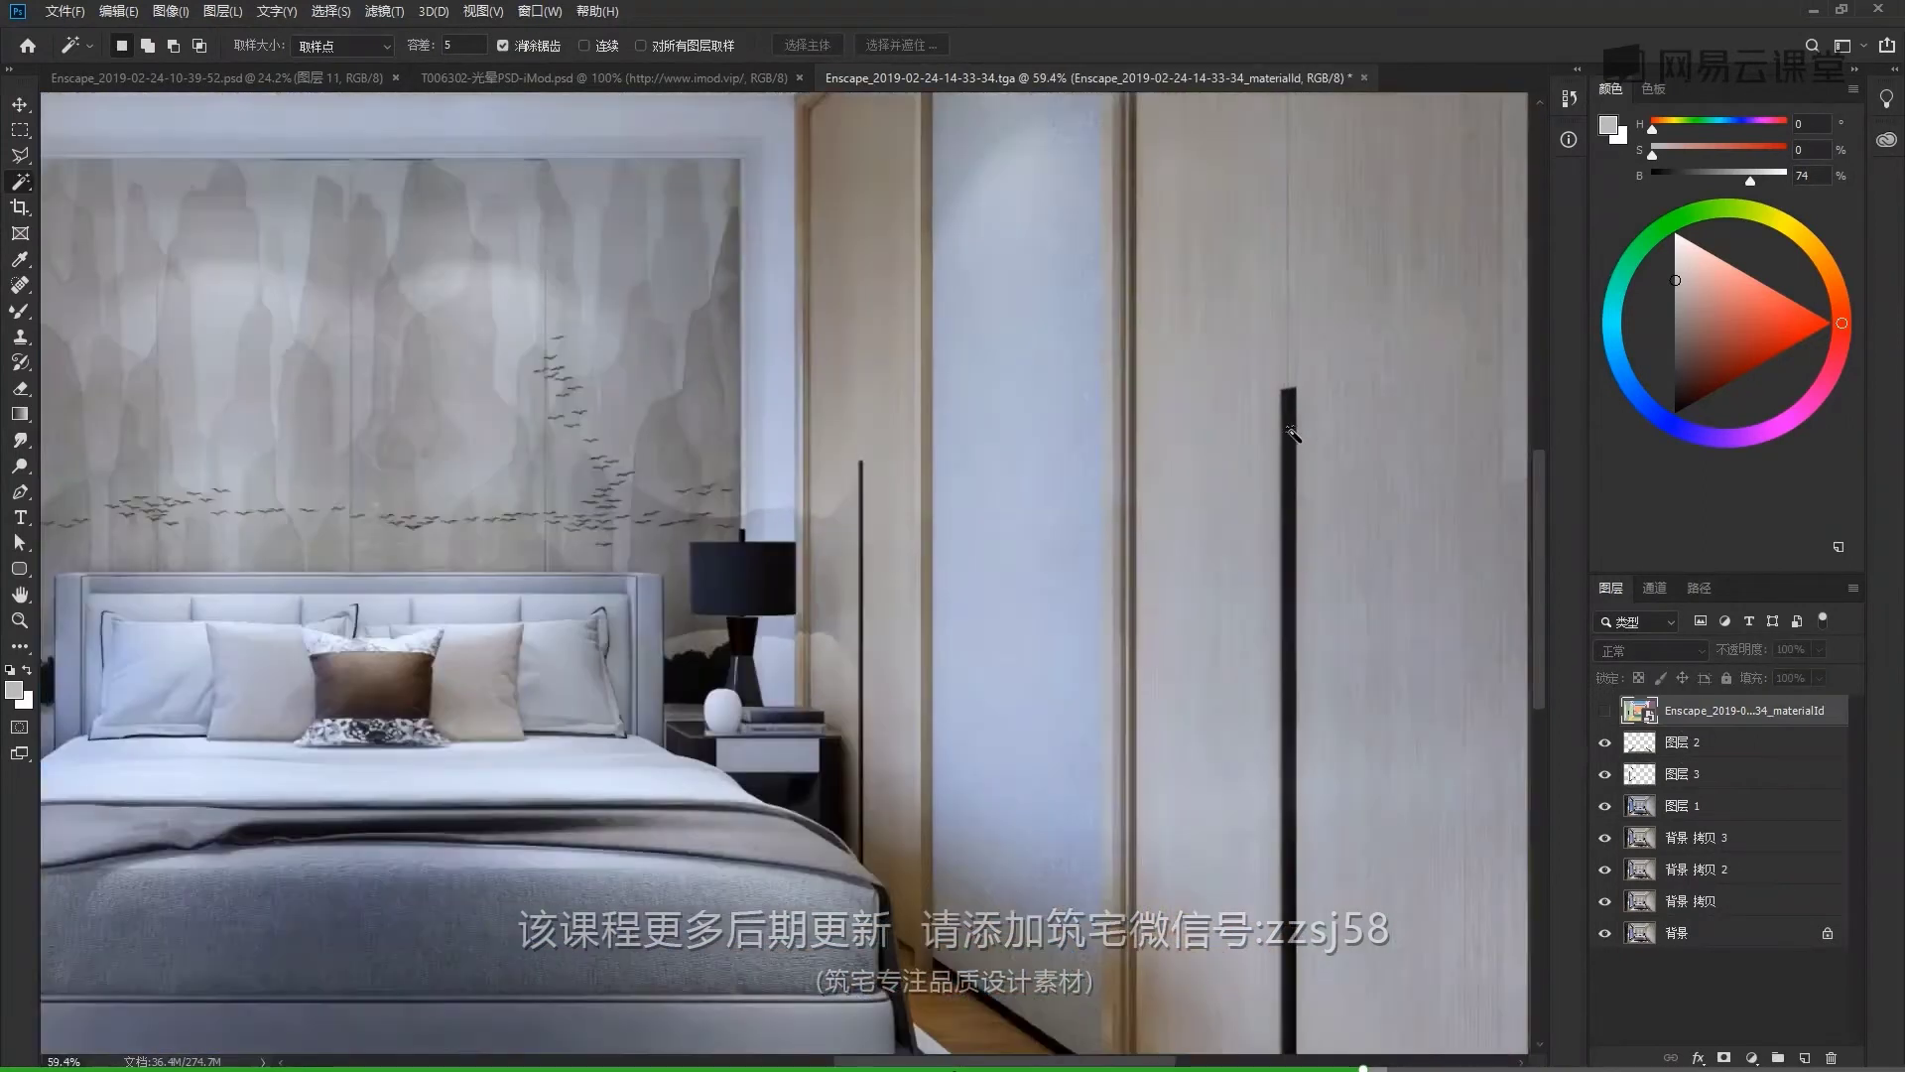
{"action": "scroll", "coordinate": [1291, 432], "scroll_direction": "up", "scroll_amount": 7}
{"action": "left_click", "coordinate": [1292, 406]}
{"action": "scroll", "coordinate": [1170, 560], "scroll_direction": "down", "scroll_amount": 11}
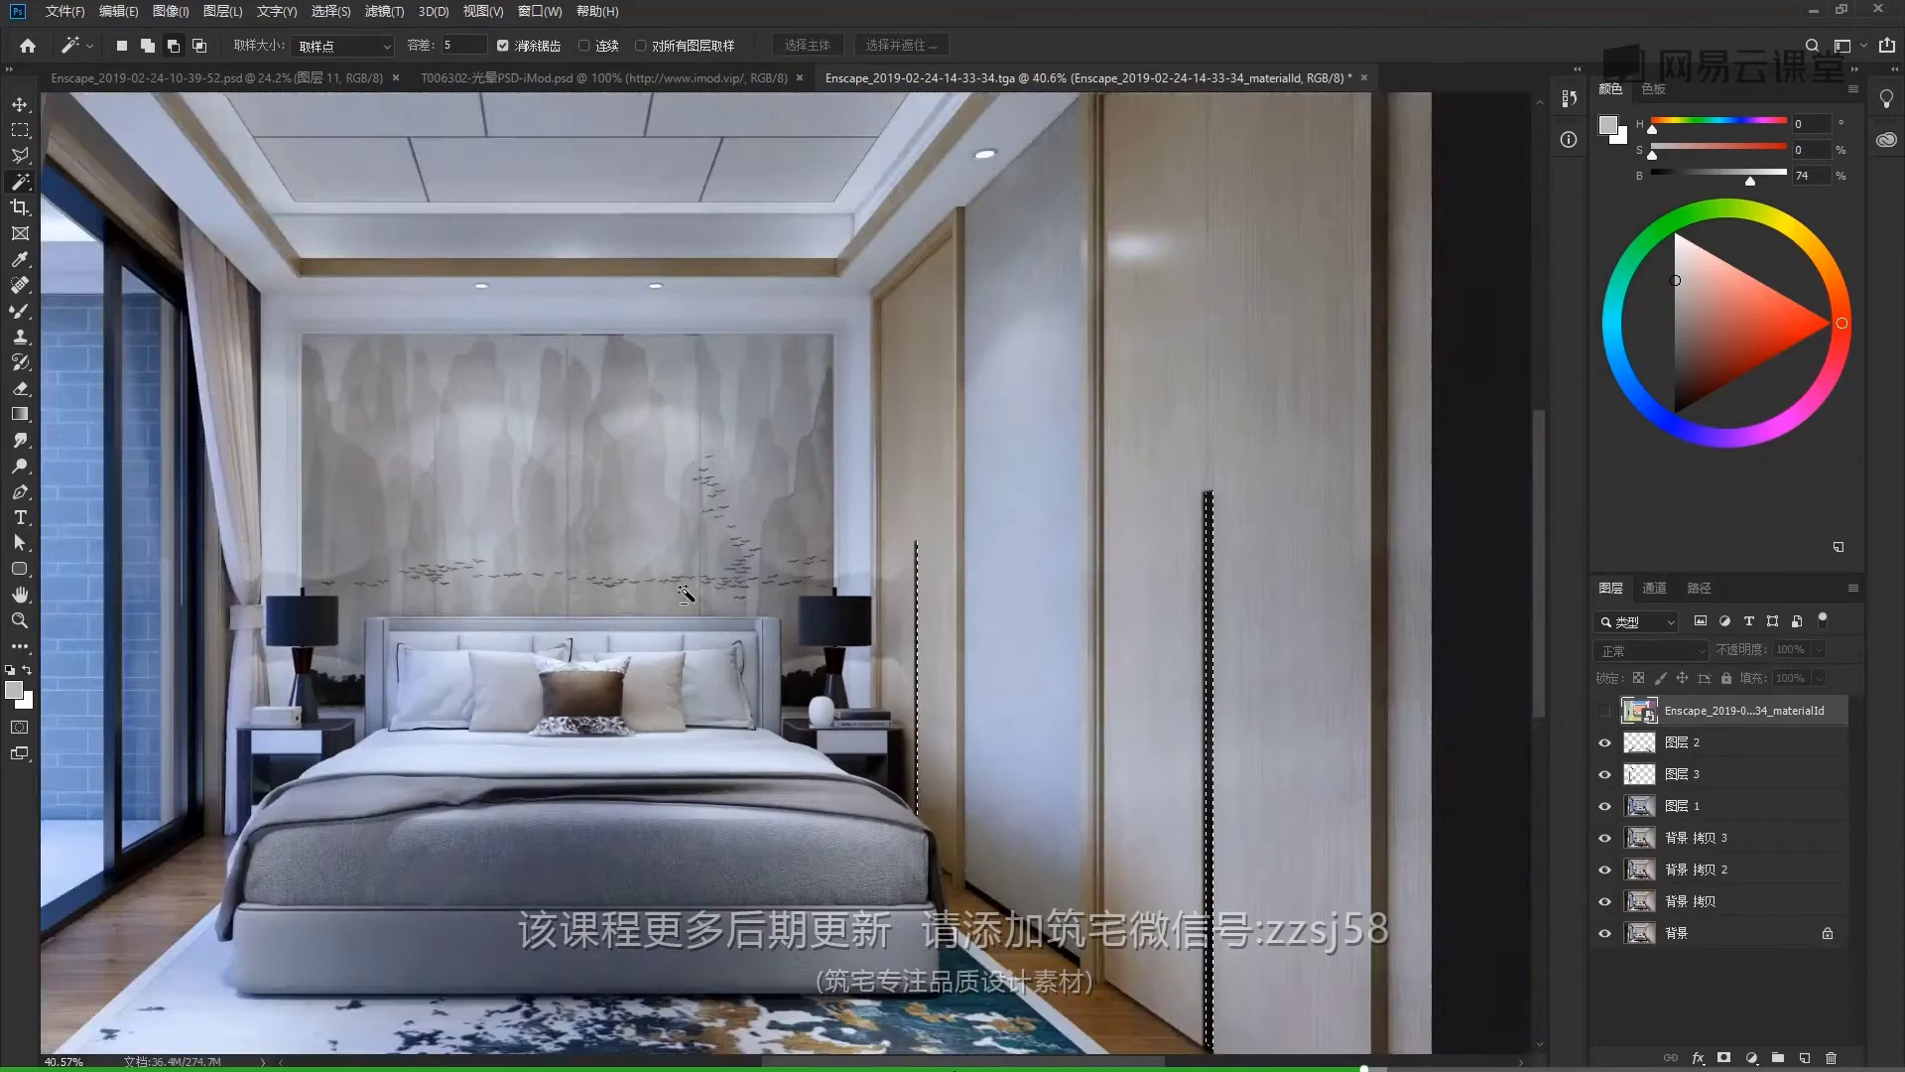
Merge a copy of all visible layers into a new layer above 图层 2
{"action": "scroll", "coordinate": [775, 672], "scroll_direction": "up", "scroll_amount": 6}
{"action": "left_click", "coordinate": [1675, 742]}
{"action": "key", "text": "ctrl+alt+shift+e"}
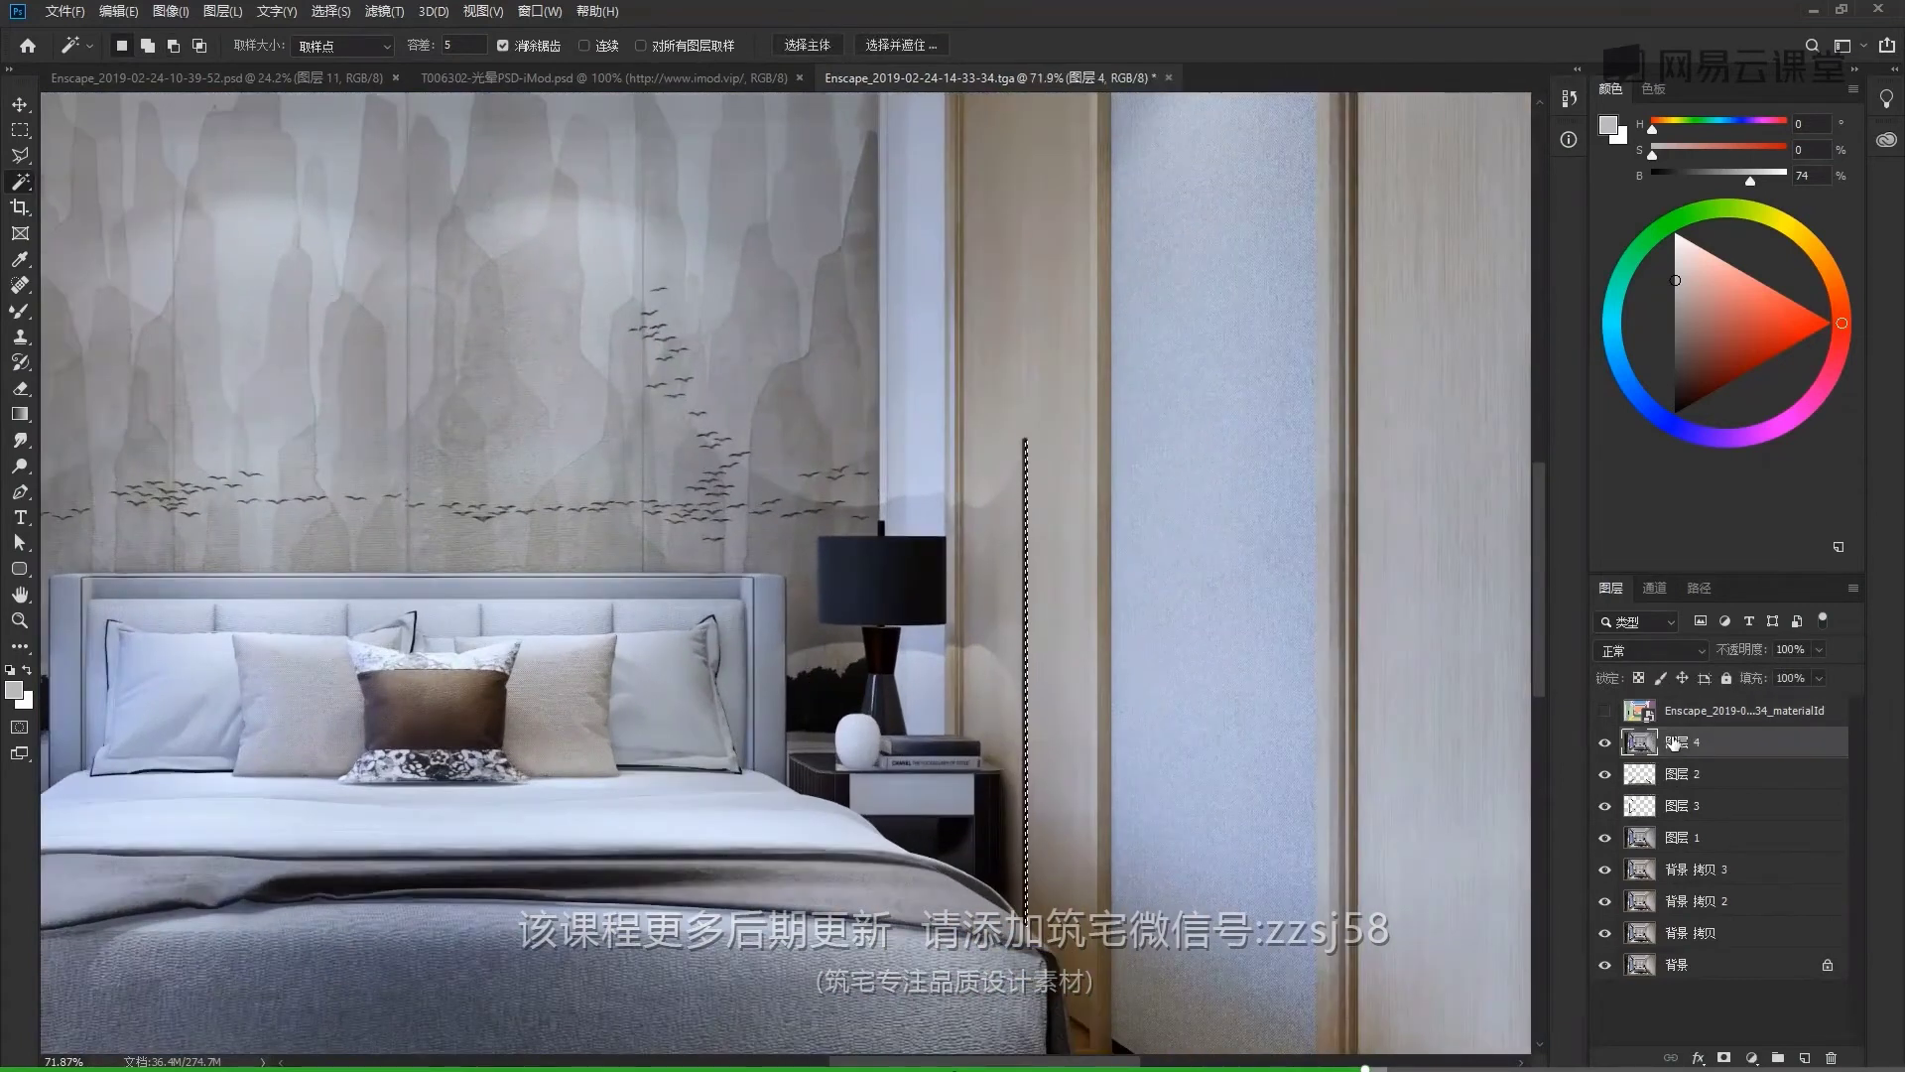
{"action": "scroll", "coordinate": [850, 631], "scroll_direction": "up", "scroll_amount": 8}
{"action": "left_click", "coordinate": [939, 763]}
{"action": "scroll", "coordinate": [851, 638], "scroll_direction": "down", "scroll_amount": 5}
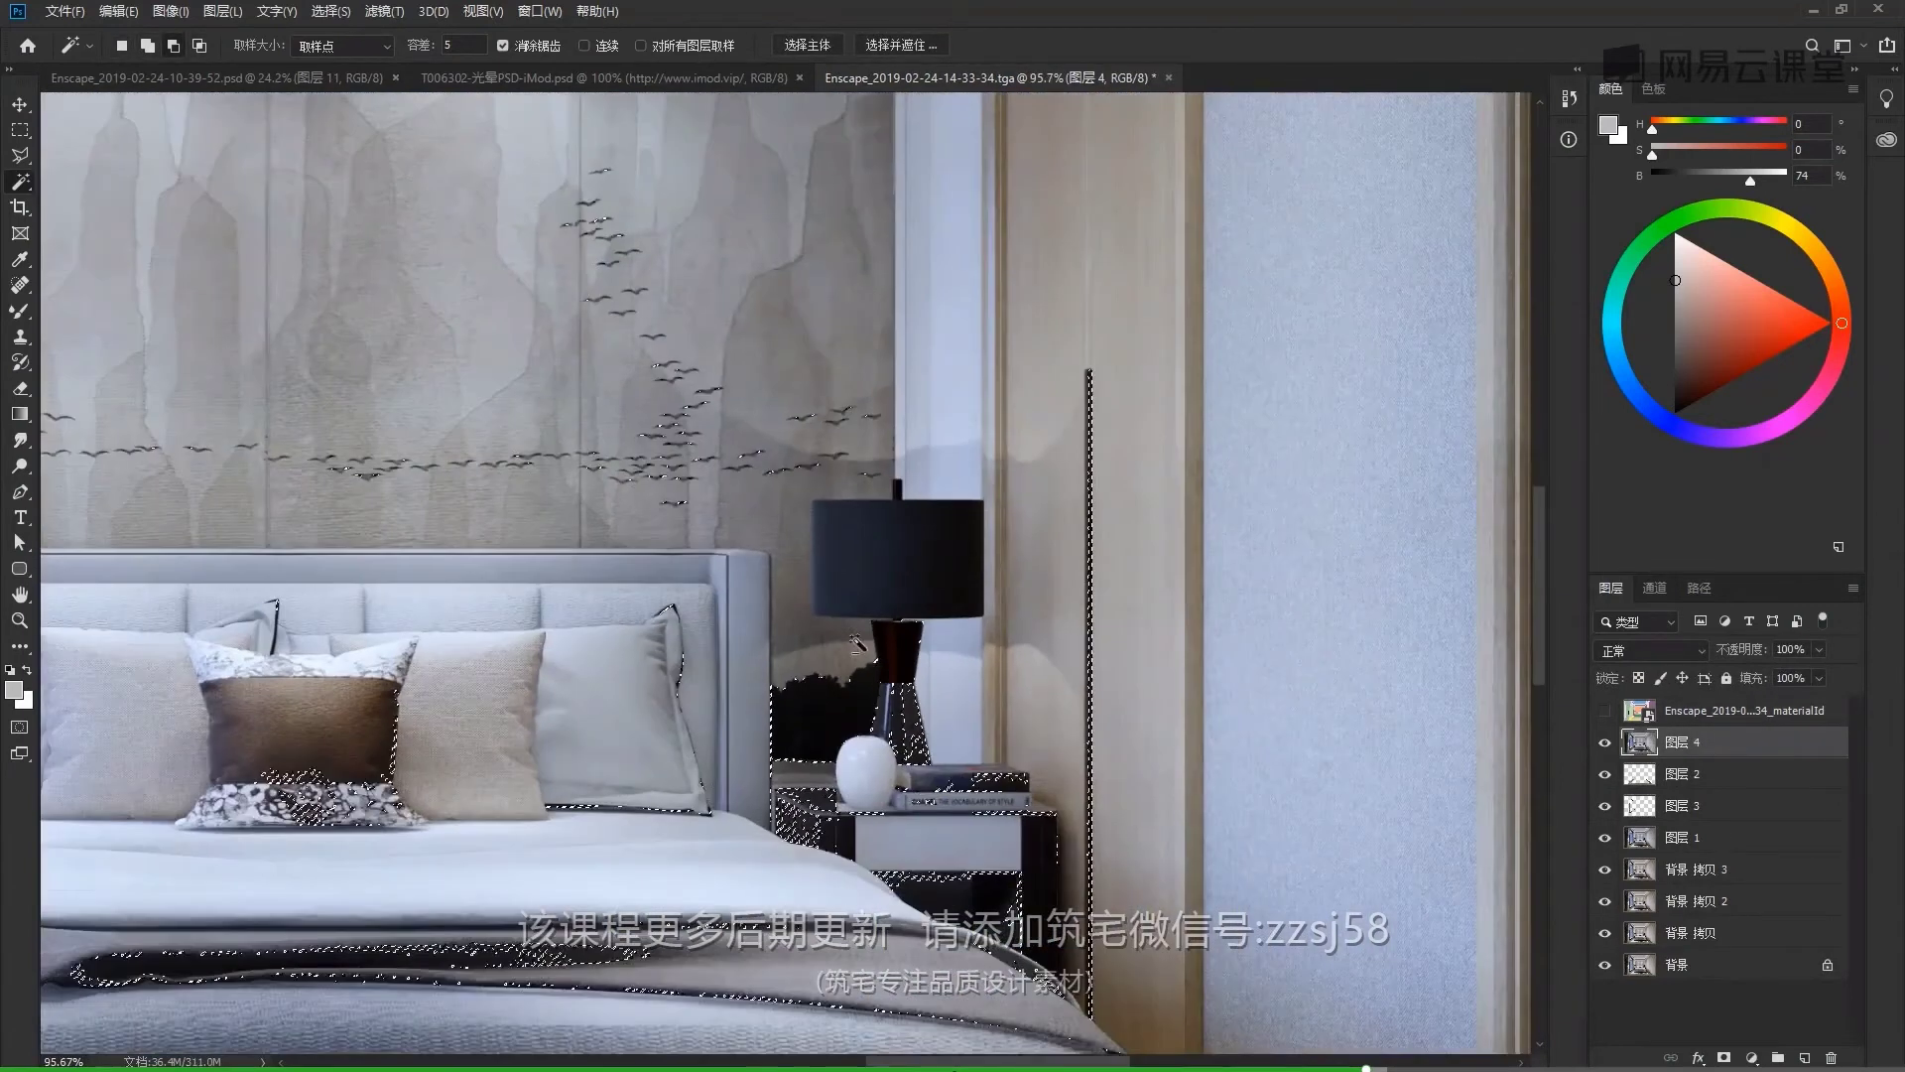
{"action": "key", "text": "ctrl+d"}
Using the material ID layer, select the table lamp bases and stems, the dark nightstand parts and the black wardrobe handles
{"action": "left_click", "coordinate": [1690, 712]}
{"action": "scroll", "coordinate": [924, 717], "scroll_direction": "up", "scroll_amount": 7}
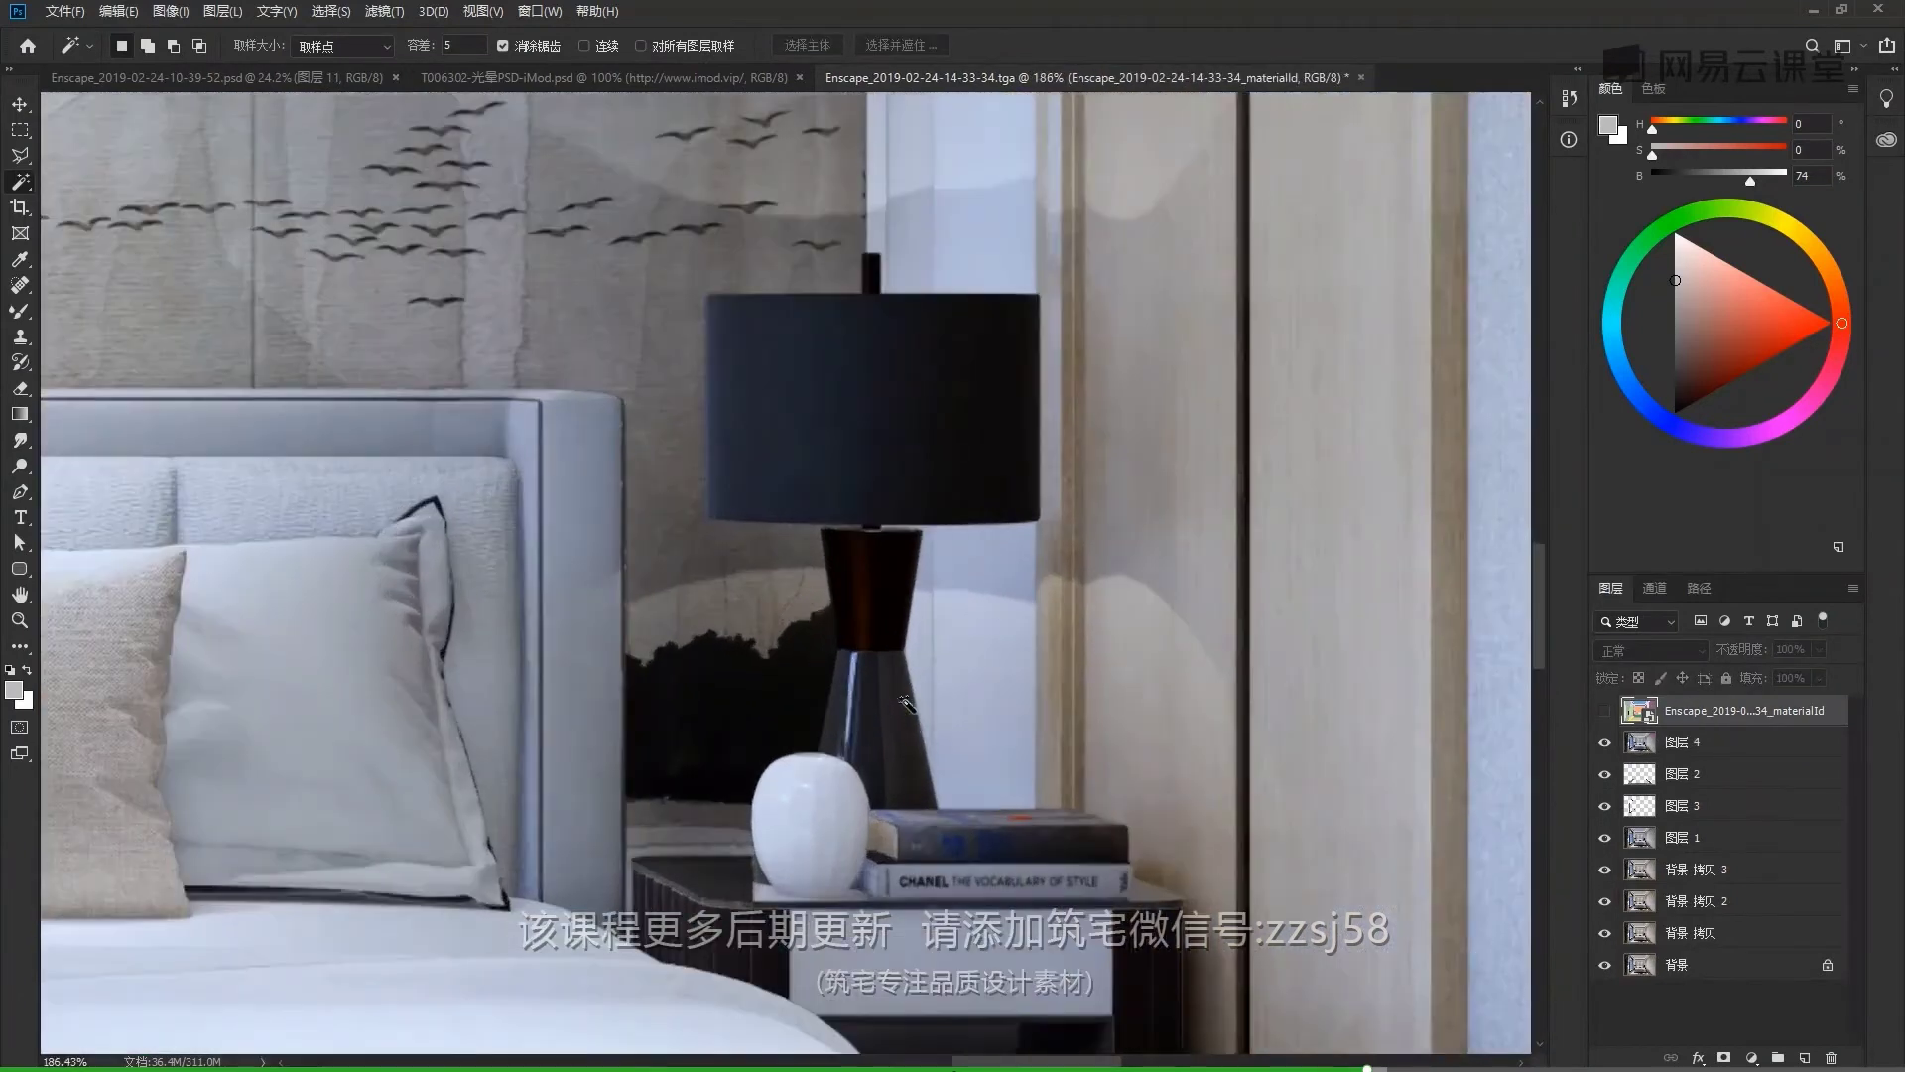
{"action": "left_click", "coordinate": [905, 702], "text": "shift"}
{"action": "left_click", "coordinate": [742, 901], "text": "shift"}
{"action": "left_click", "coordinate": [1008, 1047], "text": "shift"}
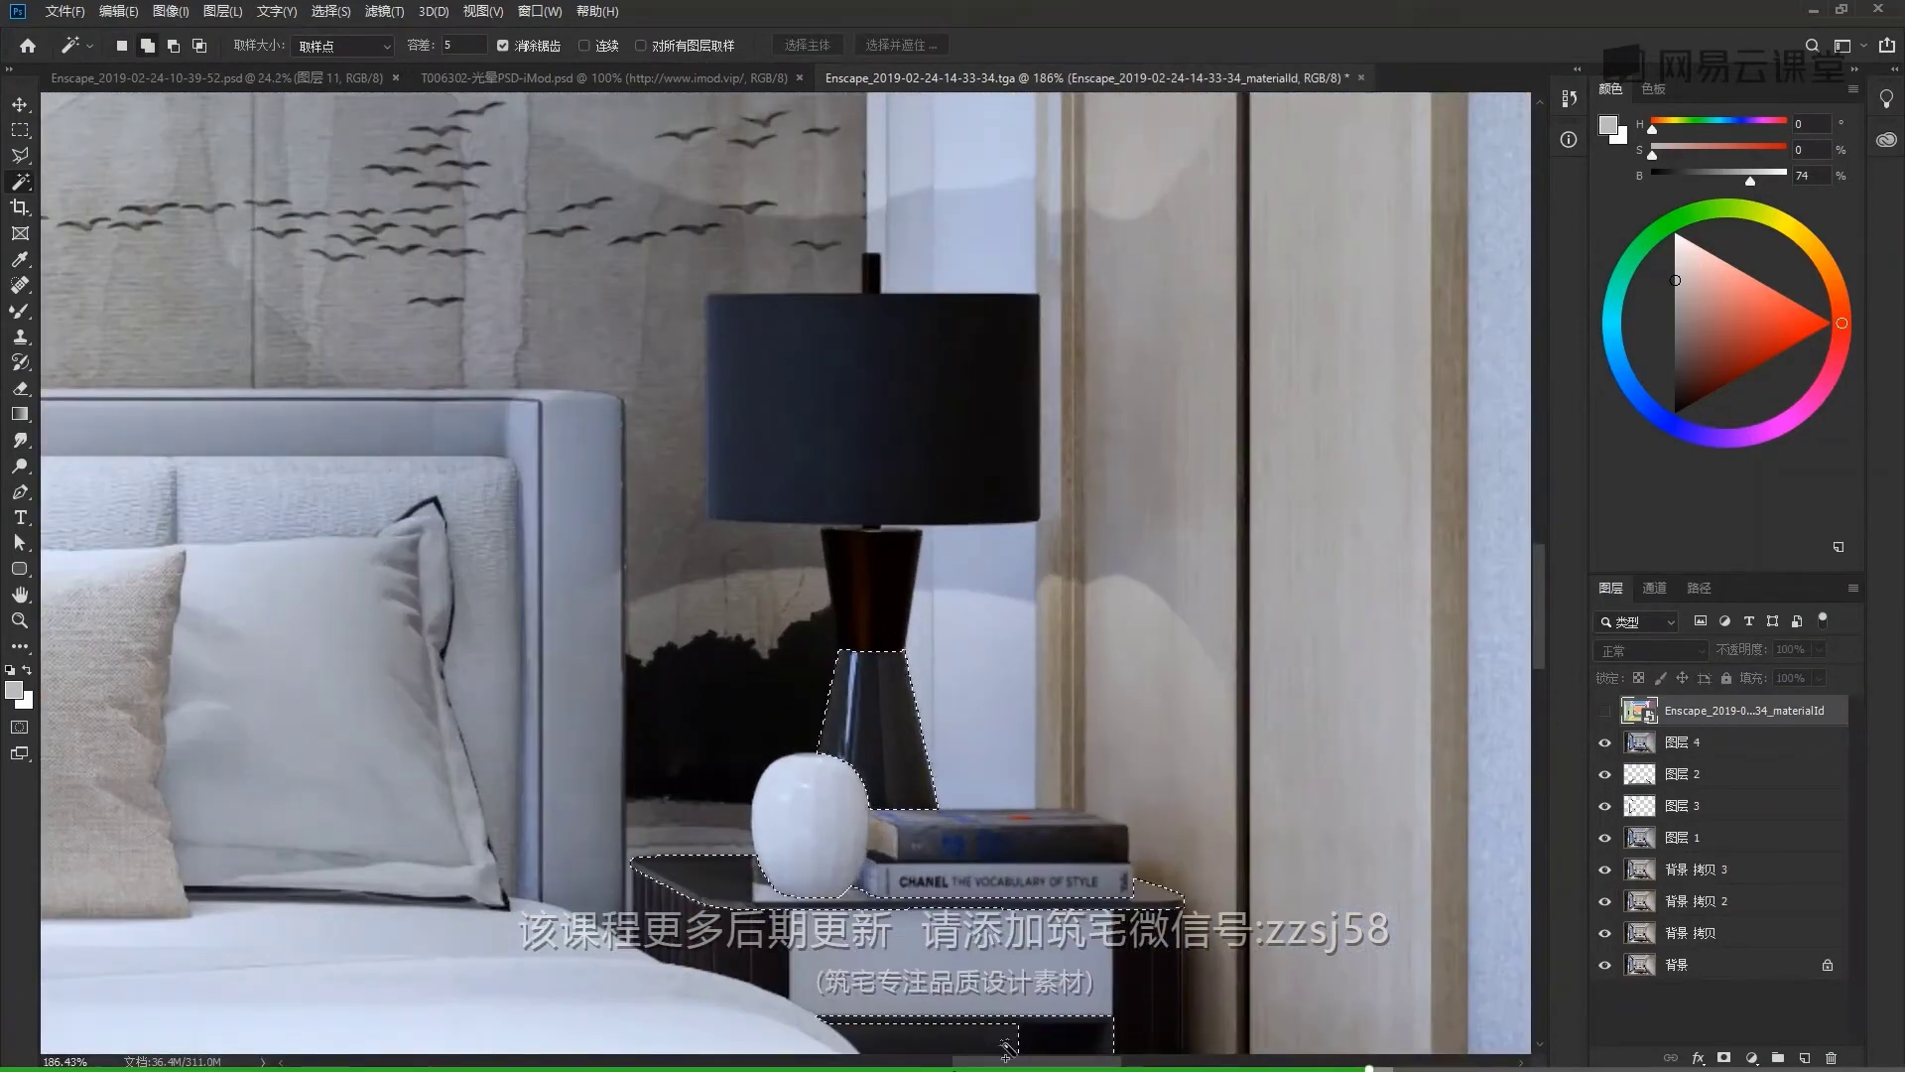
{"action": "scroll", "coordinate": [883, 695], "scroll_direction": "down", "scroll_amount": 3}
{"action": "scroll", "coordinate": [886, 675], "scroll_direction": "up", "scroll_amount": 2}
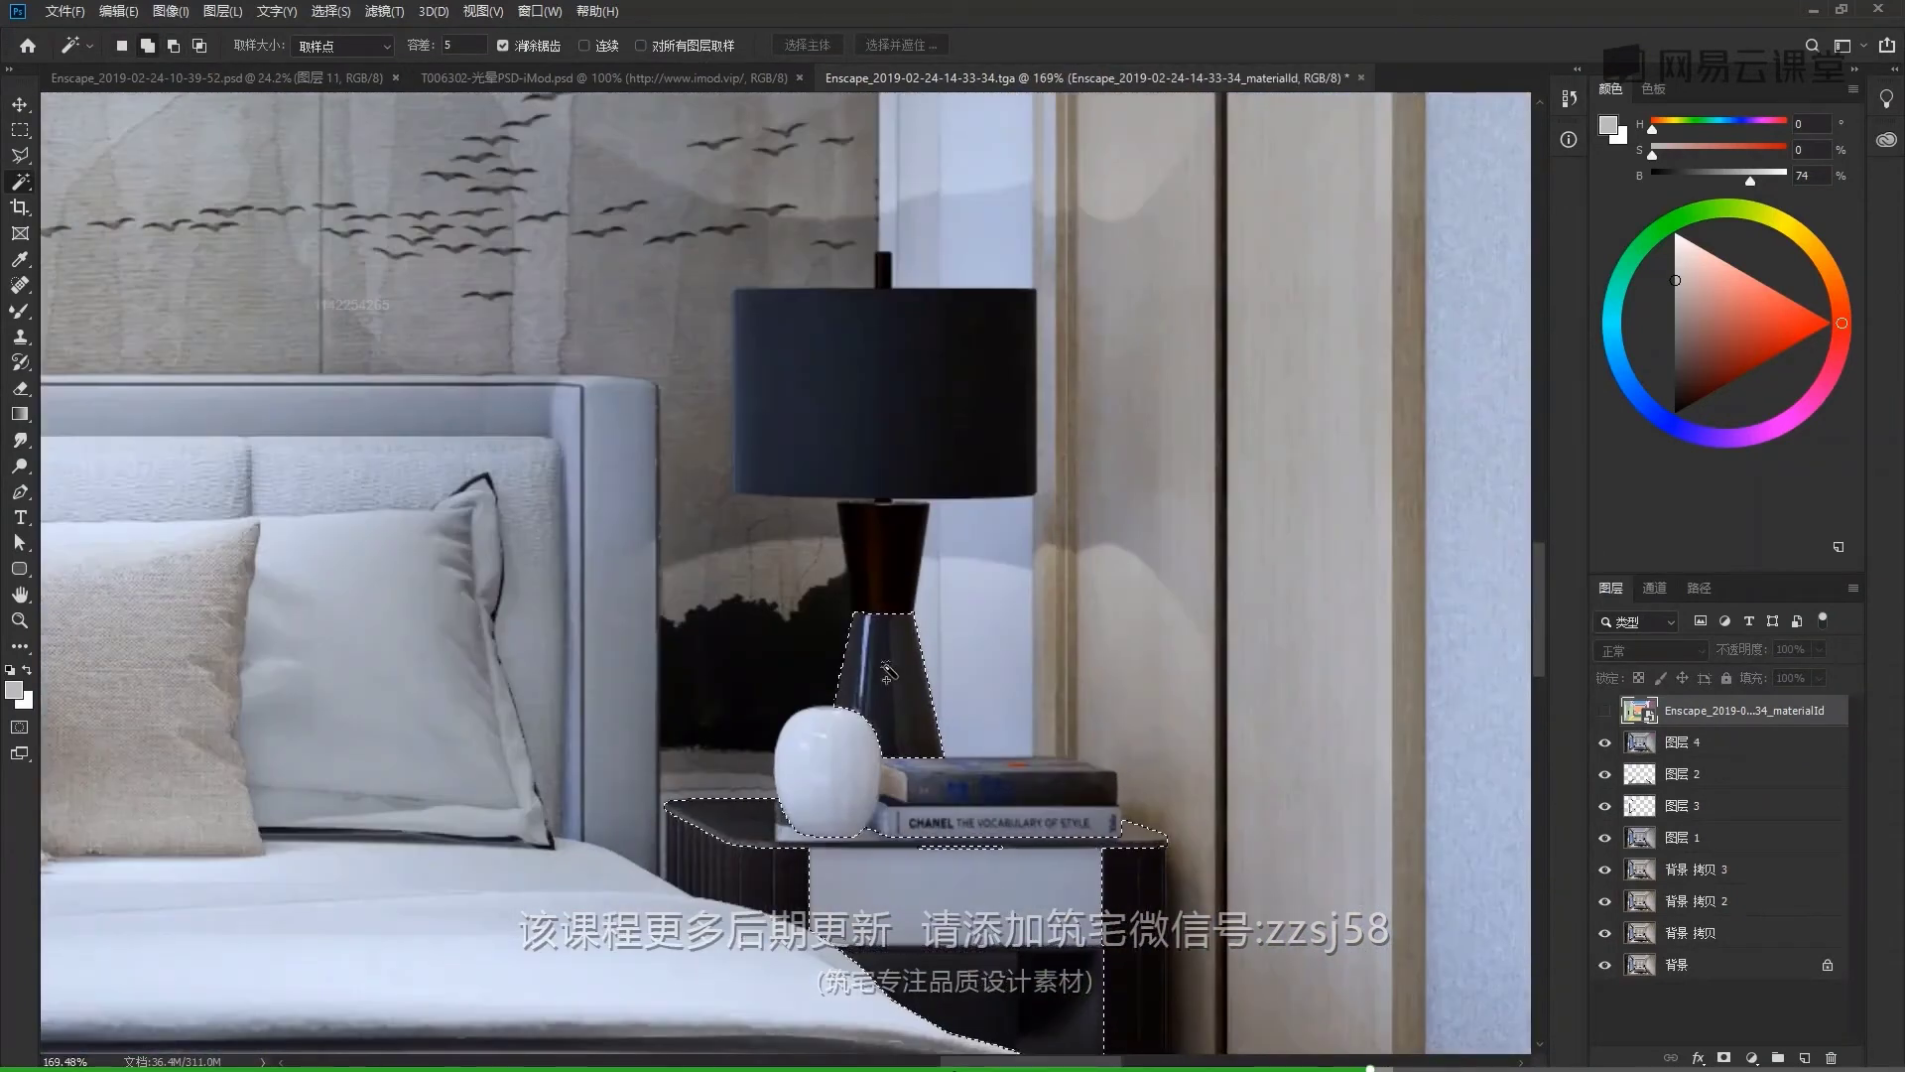
{"action": "scroll", "coordinate": [886, 635], "scroll_direction": "down", "scroll_amount": 4}
{"action": "scroll", "coordinate": [985, 354], "scroll_direction": "up", "scroll_amount": 5}
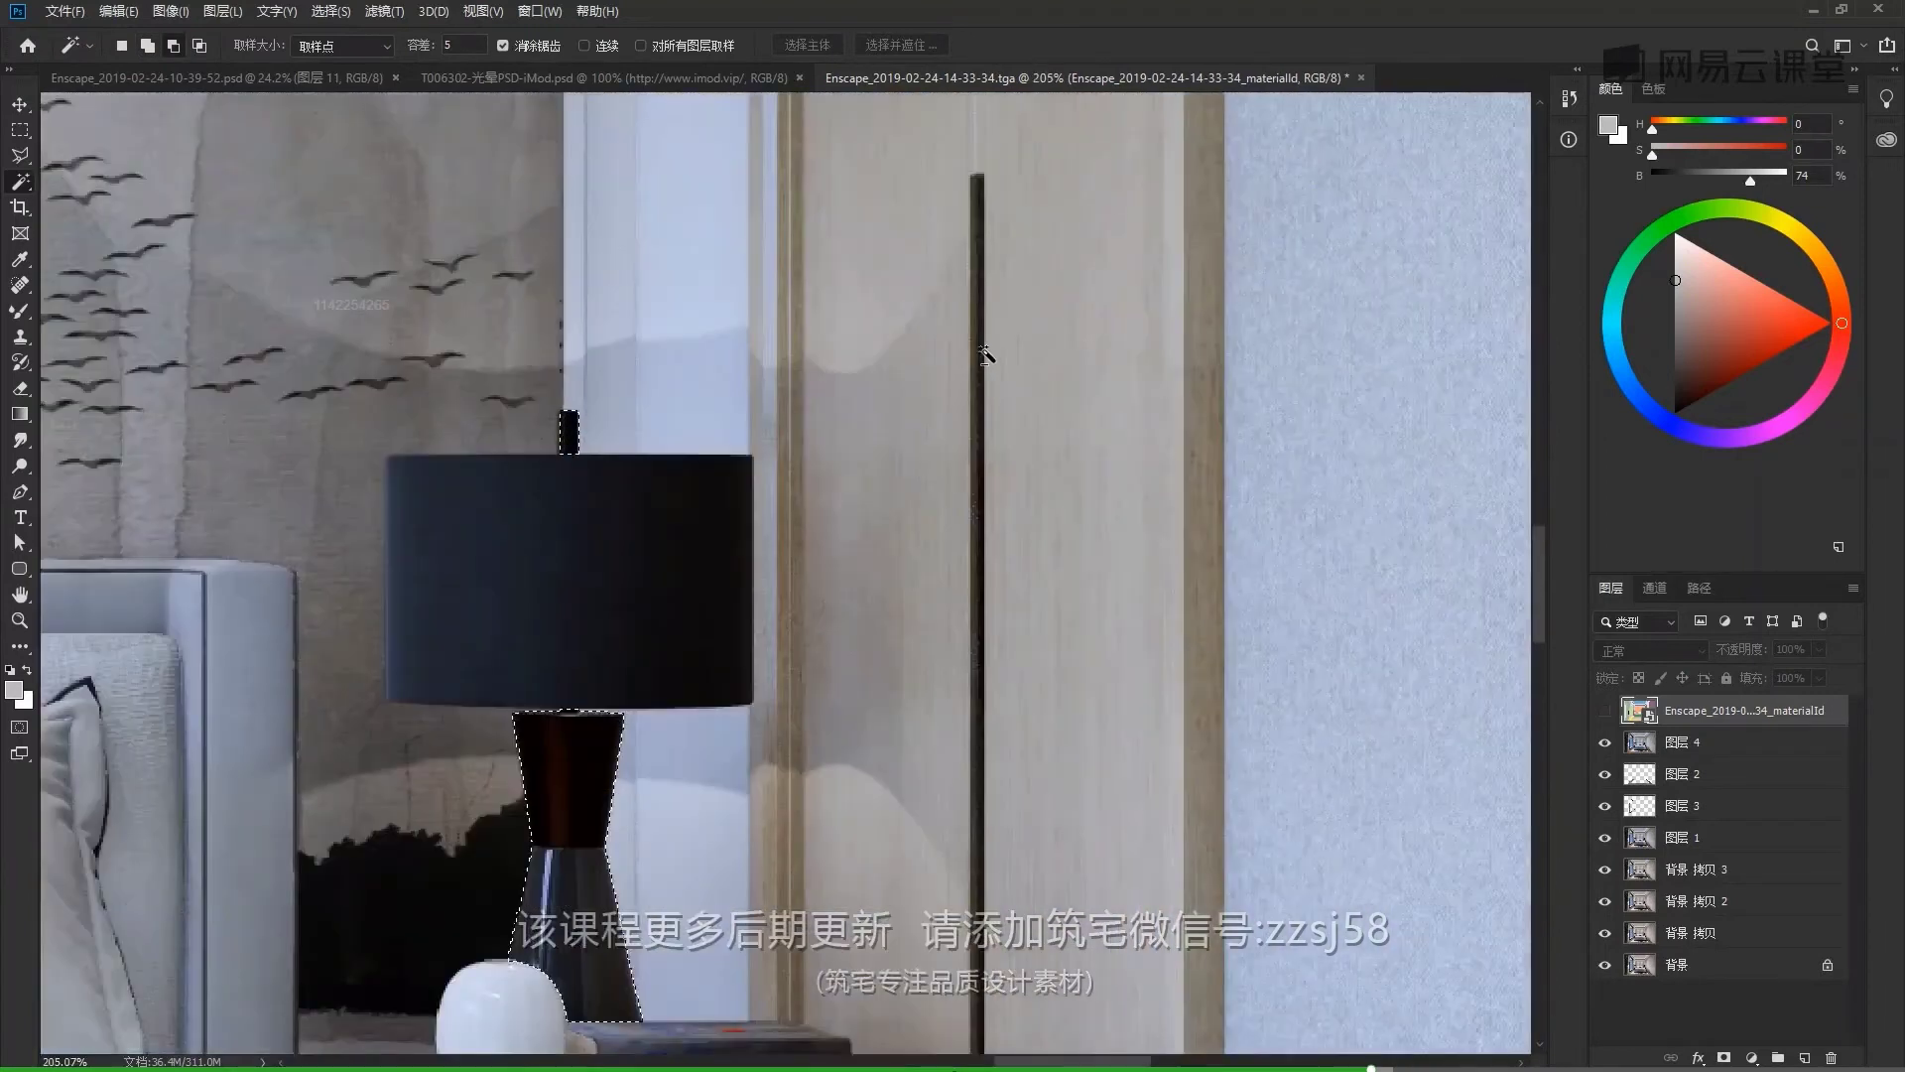
{"action": "scroll", "coordinate": [985, 354], "scroll_direction": "up", "scroll_amount": 2}
{"action": "scroll", "coordinate": [1007, 551], "scroll_direction": "down", "scroll_amount": 8}
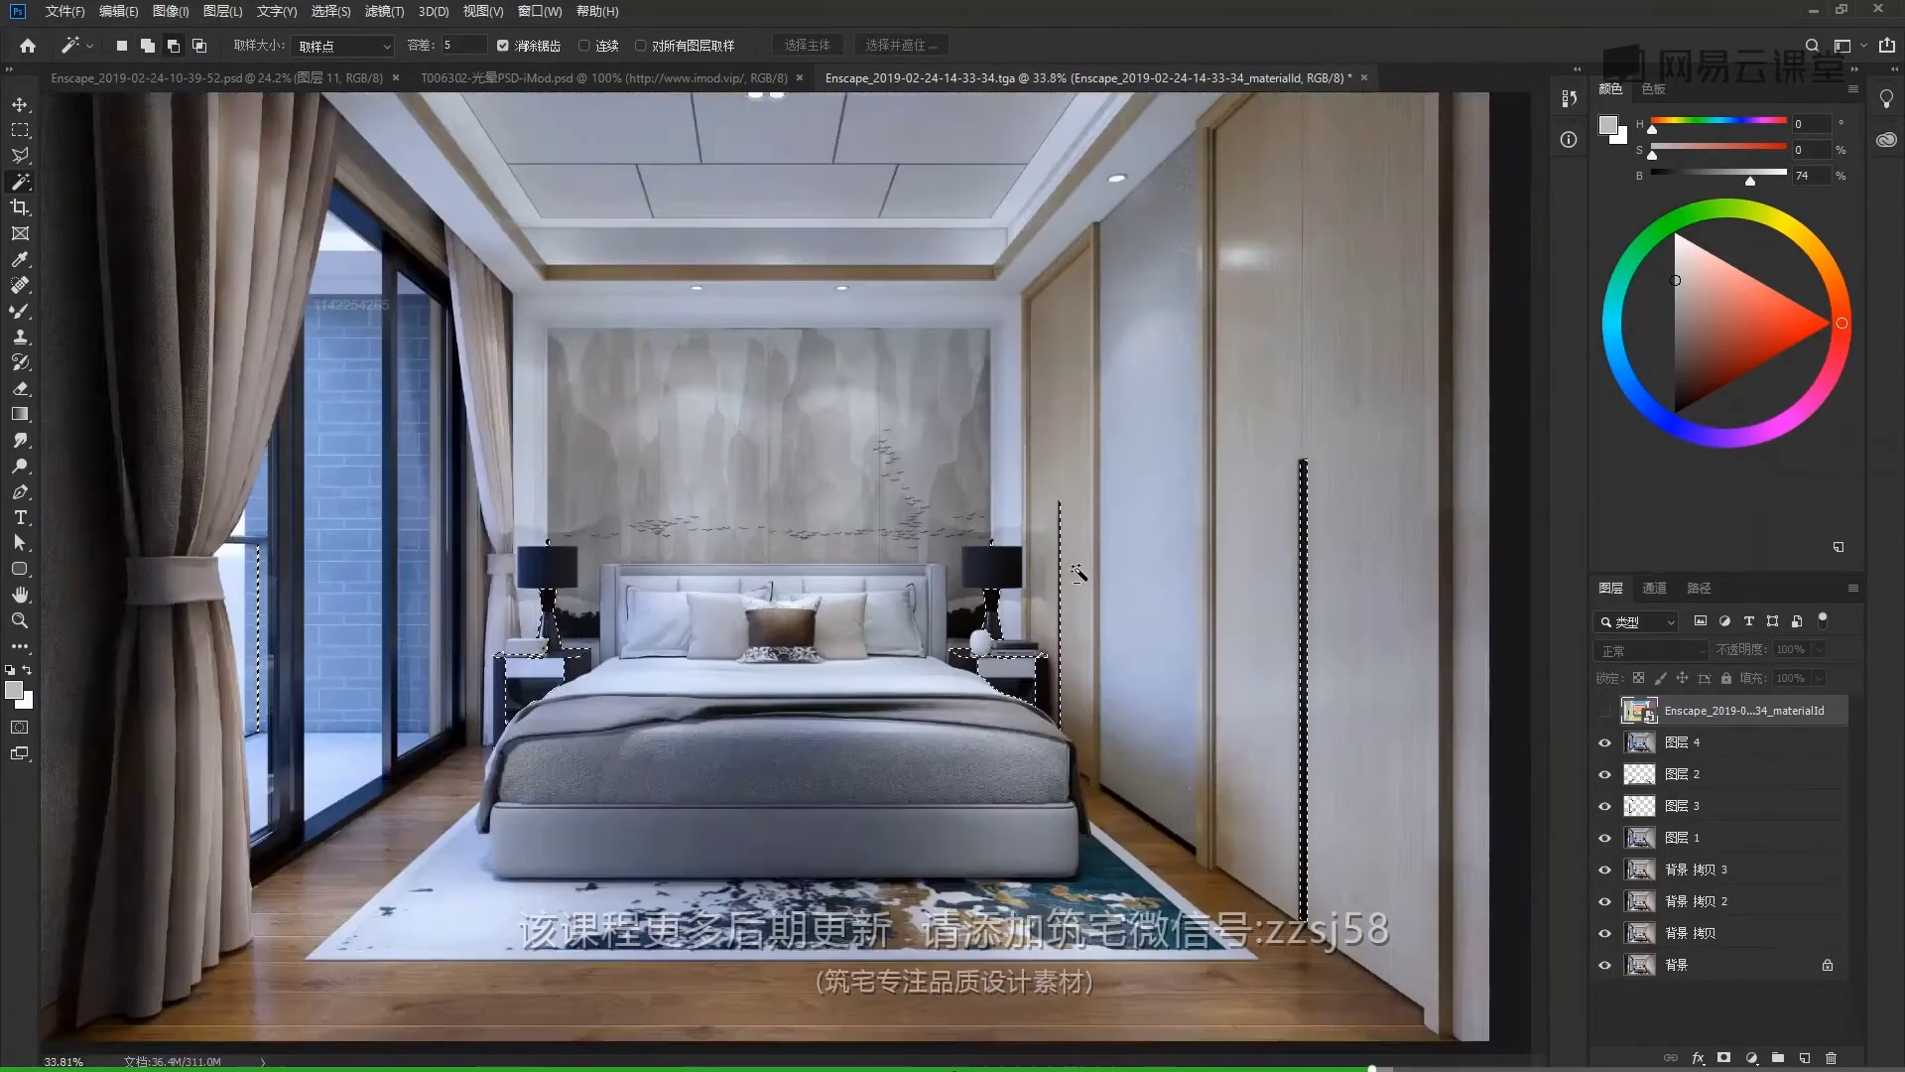
{"action": "scroll", "coordinate": [1079, 573], "scroll_direction": "down", "scroll_amount": 1}
Copy the selected dark parts from 图层 4 to a new layer and brighten them with Shadows/Highlights at 35% shadows and 0% highlights
{"action": "left_click", "coordinate": [1698, 744]}
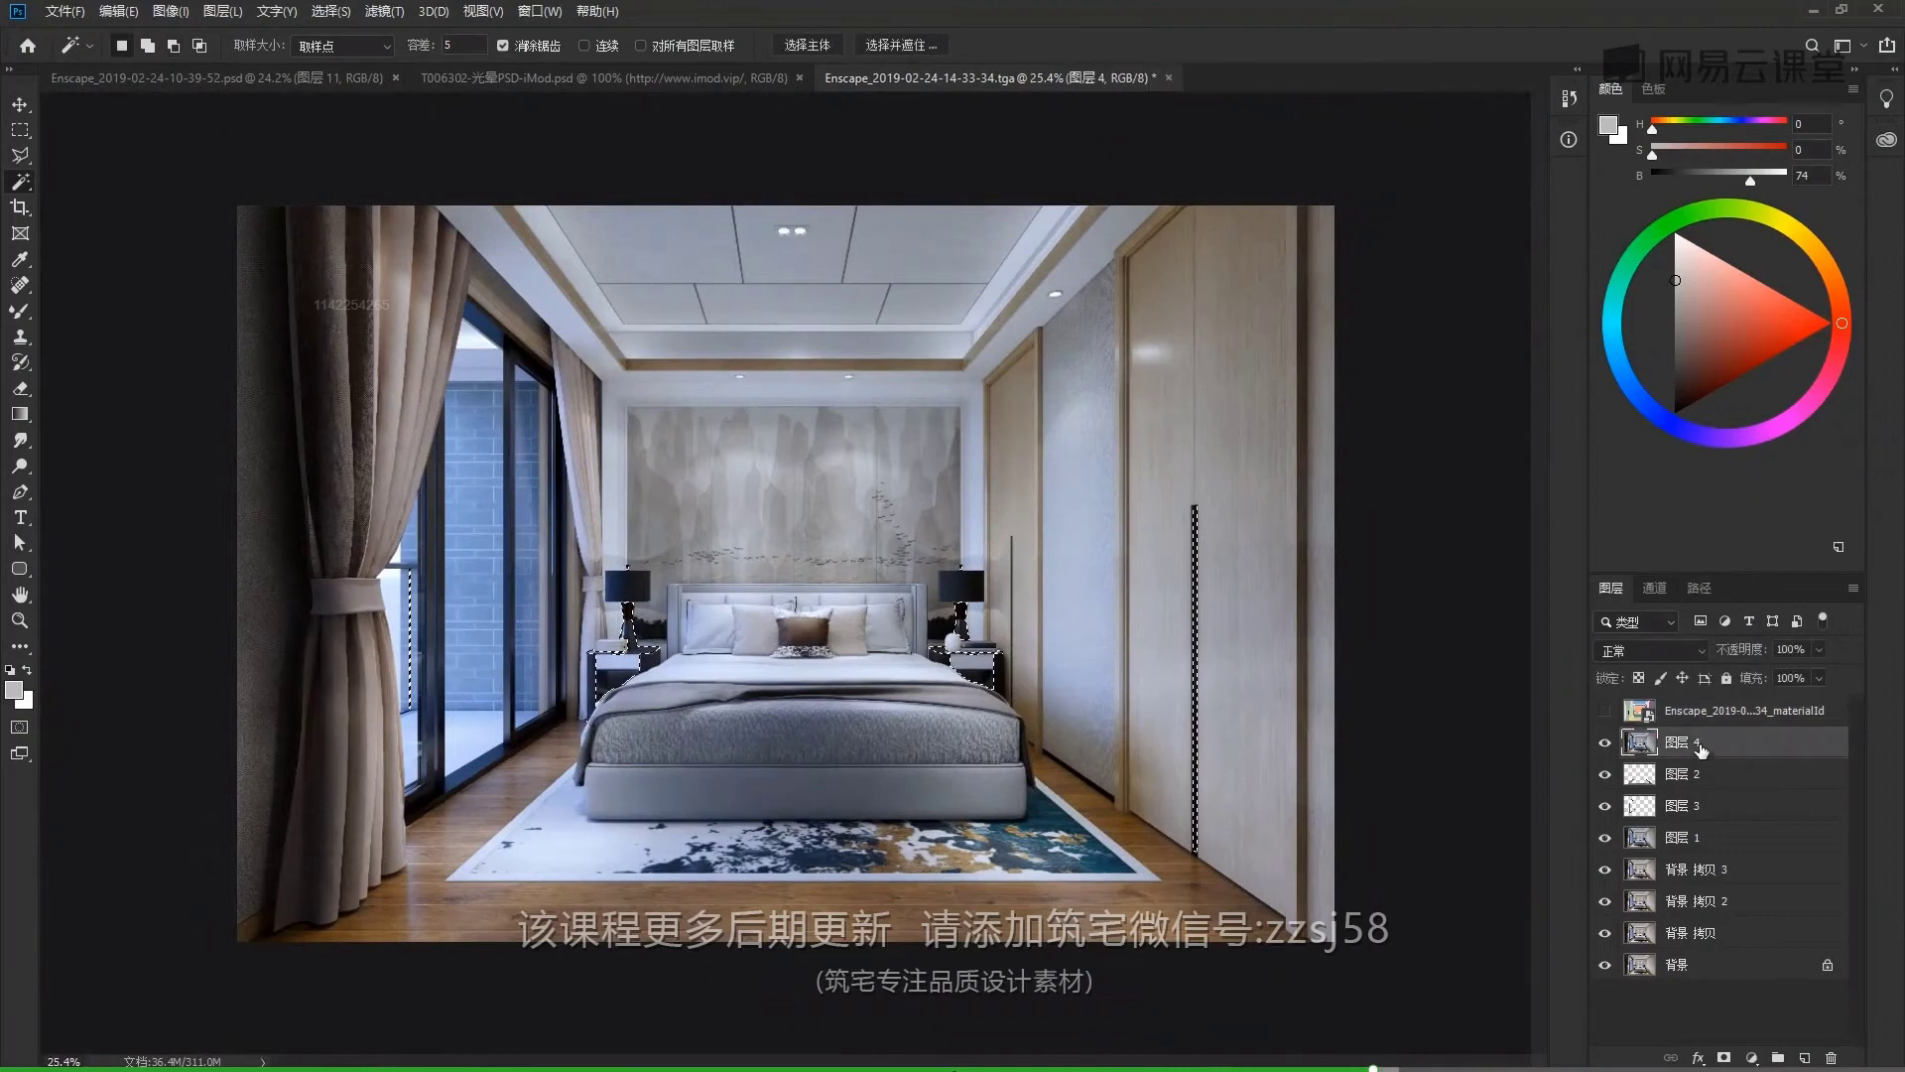
{"action": "key", "text": "ctrl+j"}
{"action": "left_click", "coordinate": [169, 11]}
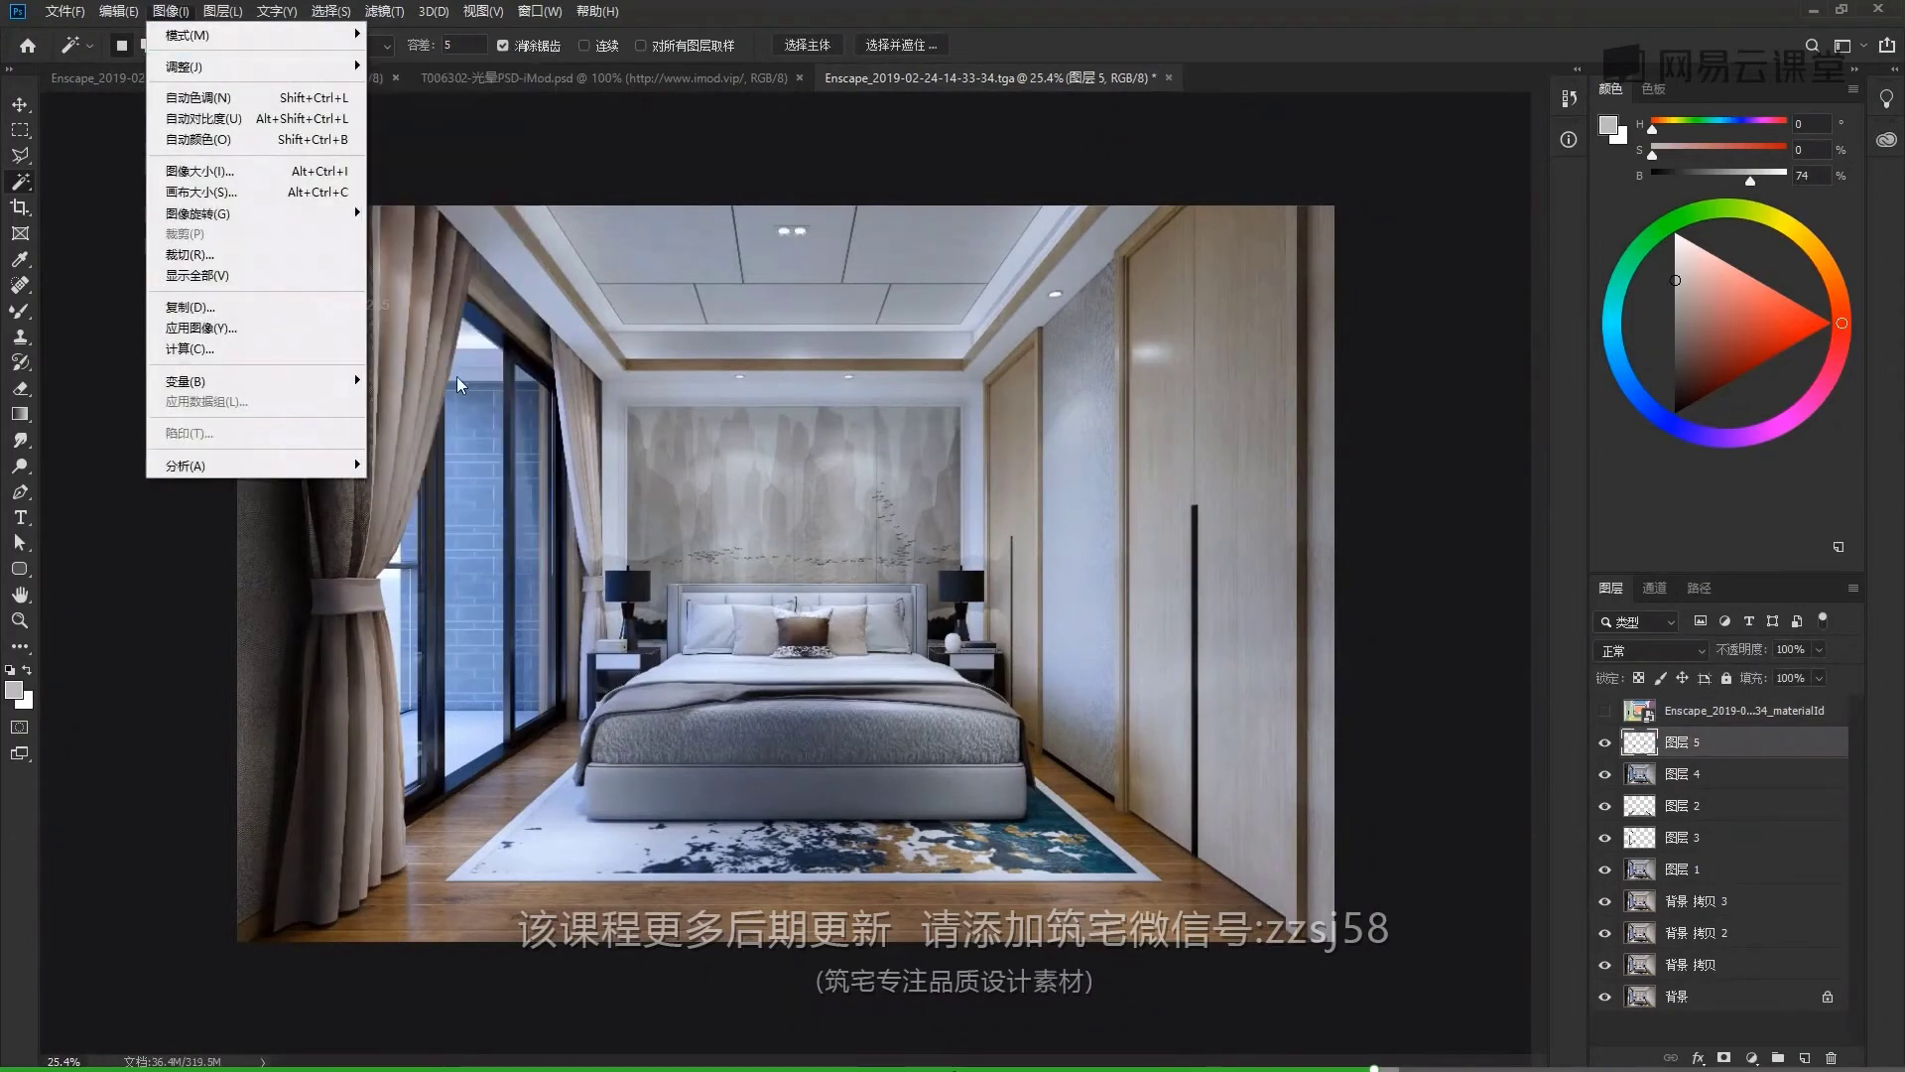
{"action": "mouse_move", "coordinate": [332, 67]}
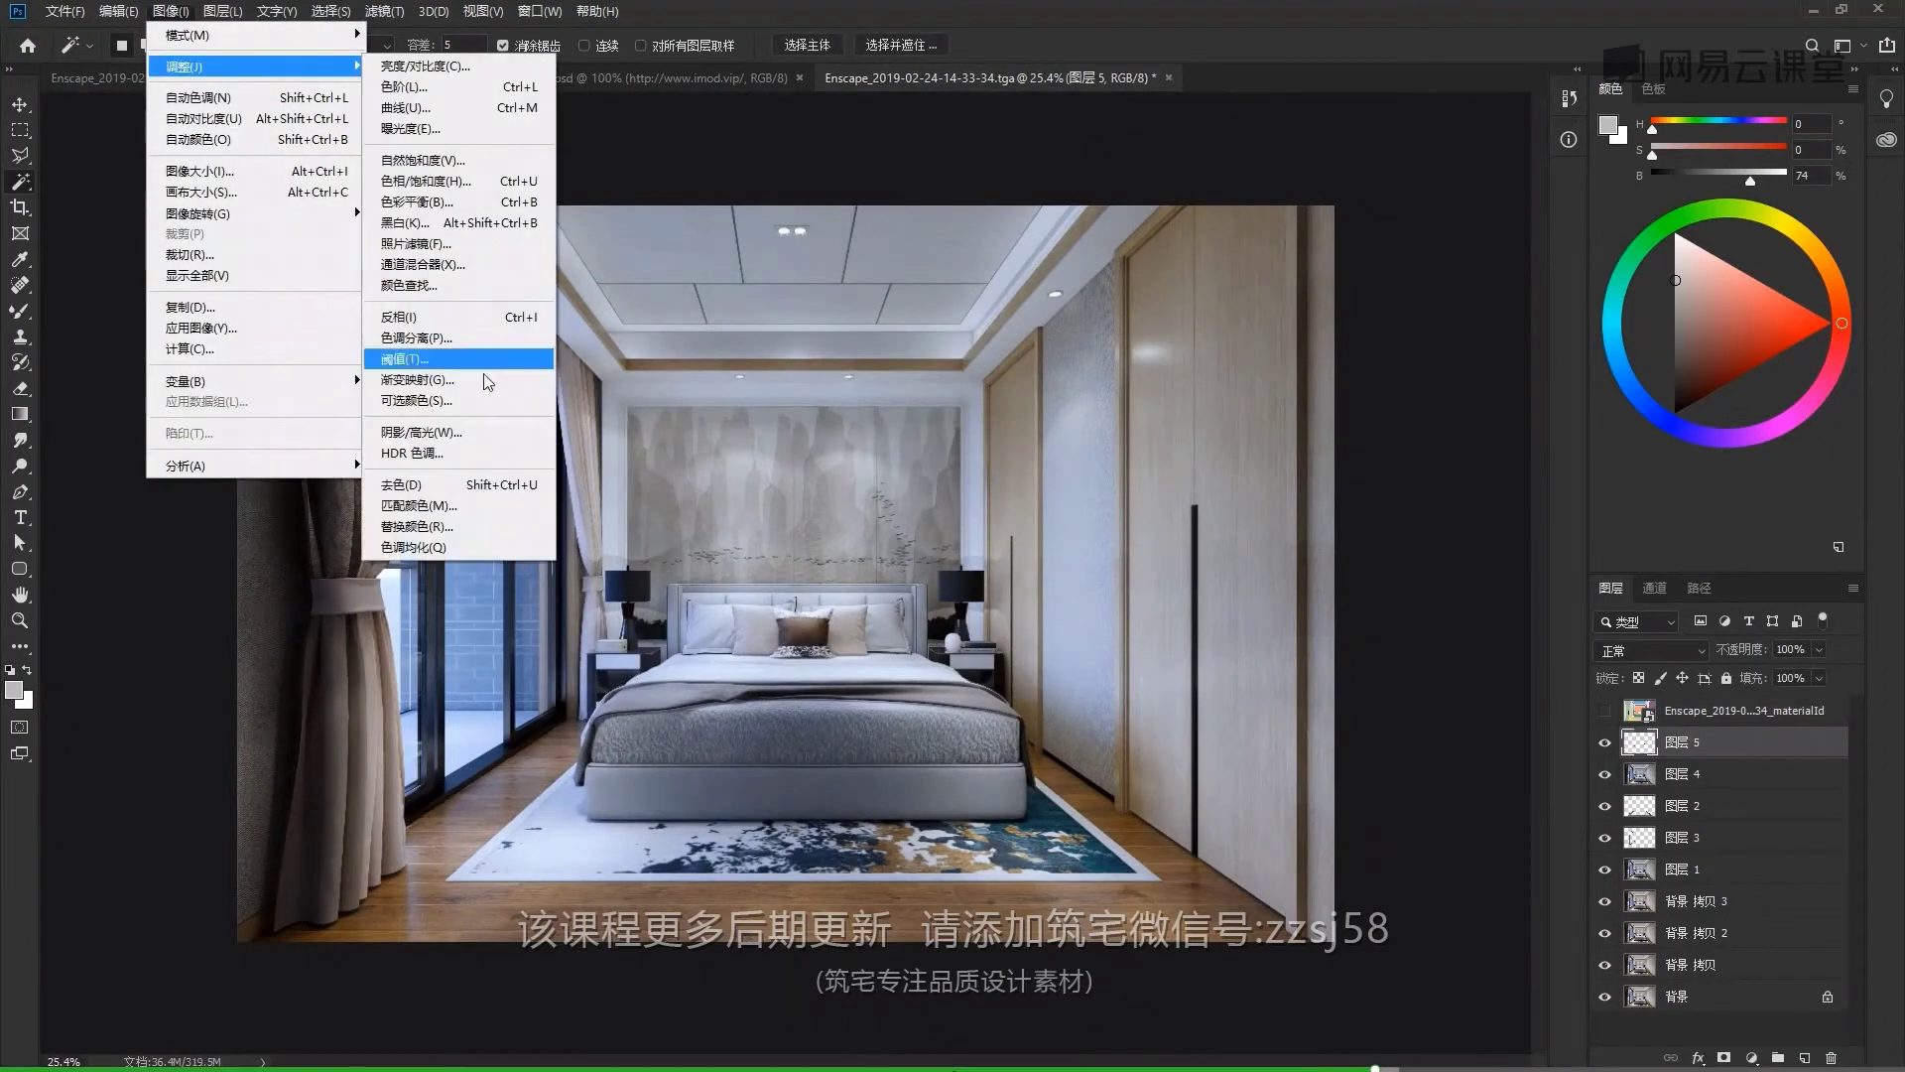
{"action": "left_click", "coordinate": [479, 446]}
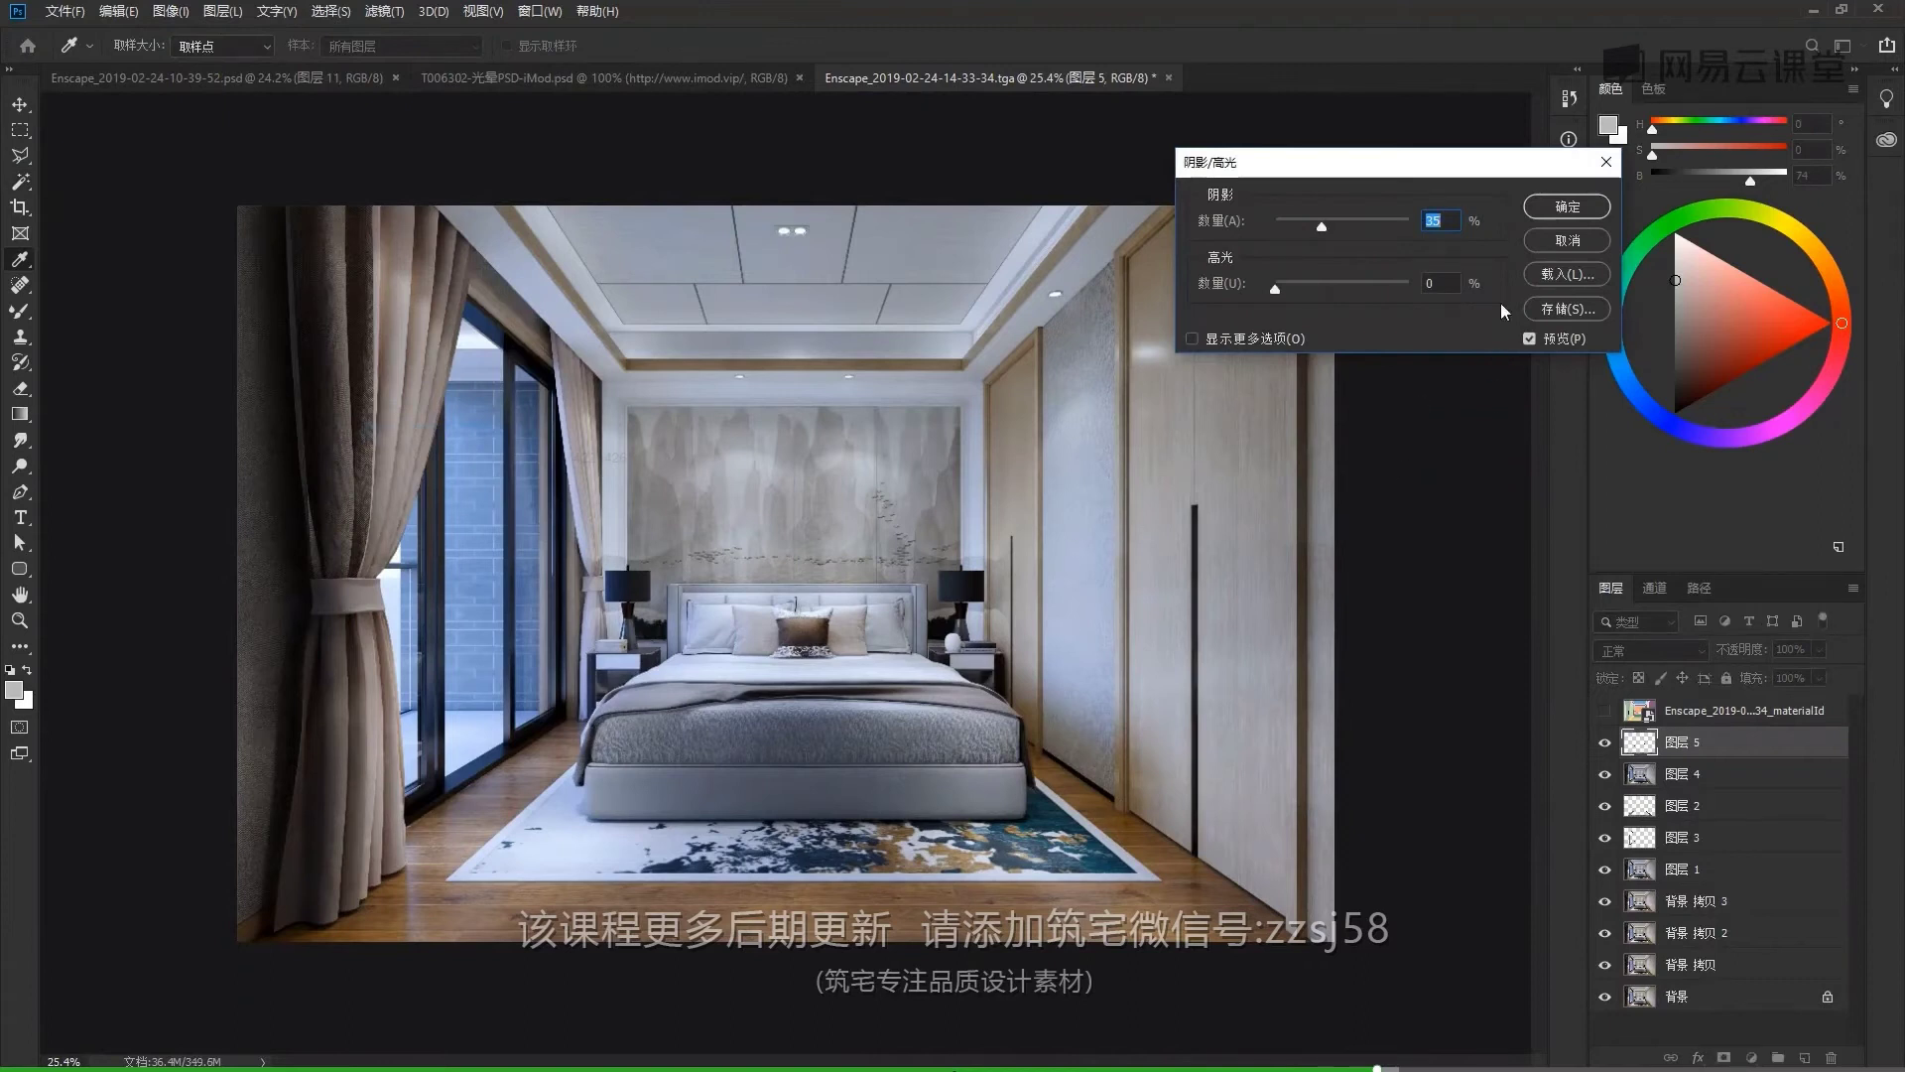
{"action": "left_click", "coordinate": [1568, 340]}
{"action": "left_click", "coordinate": [1567, 206]}
{"action": "key", "text": "w"}
{"action": "scroll", "coordinate": [935, 640], "scroll_direction": "up", "scroll_amount": 5}
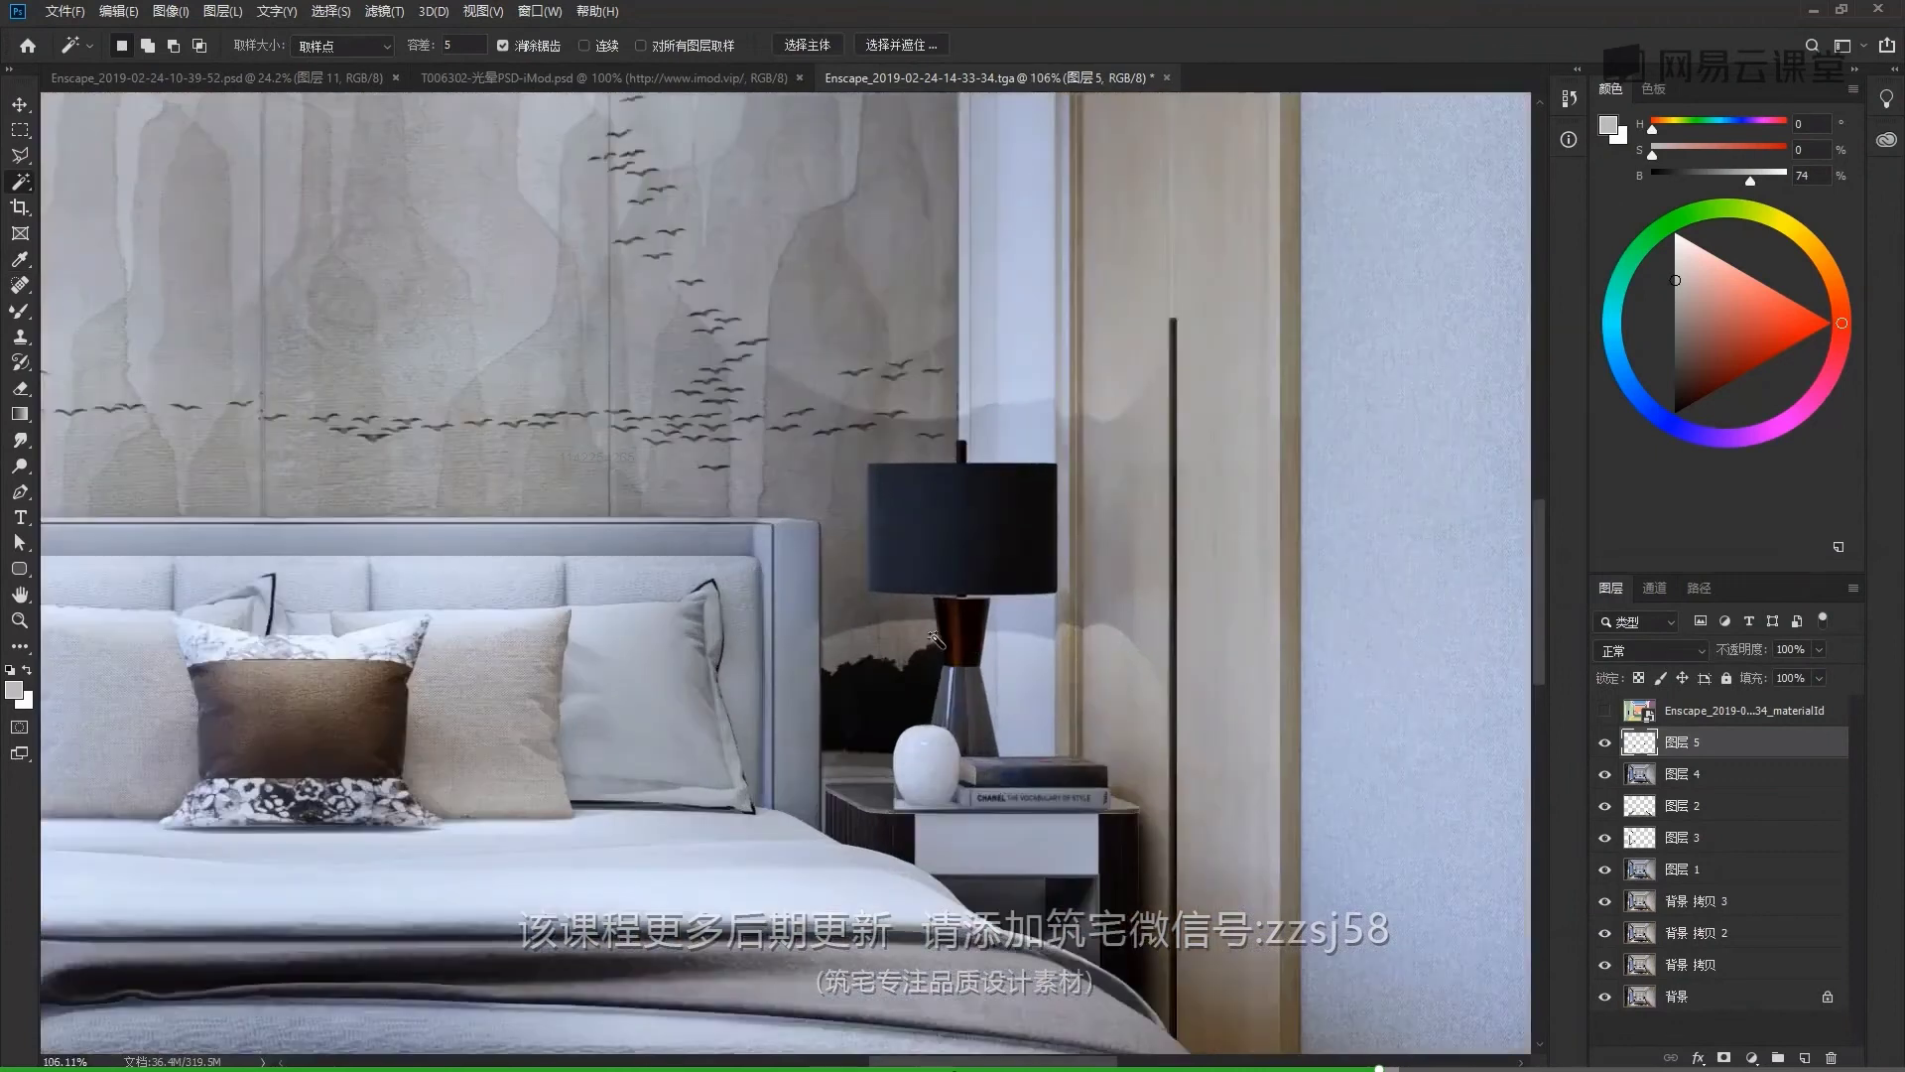
{"action": "scroll", "coordinate": [935, 640], "scroll_direction": "down", "scroll_amount": 5}
Select the ceiling panels by their material ID colour and copy them from 图层 4 to a new layer
{"action": "key", "text": "alt+bracketright"}
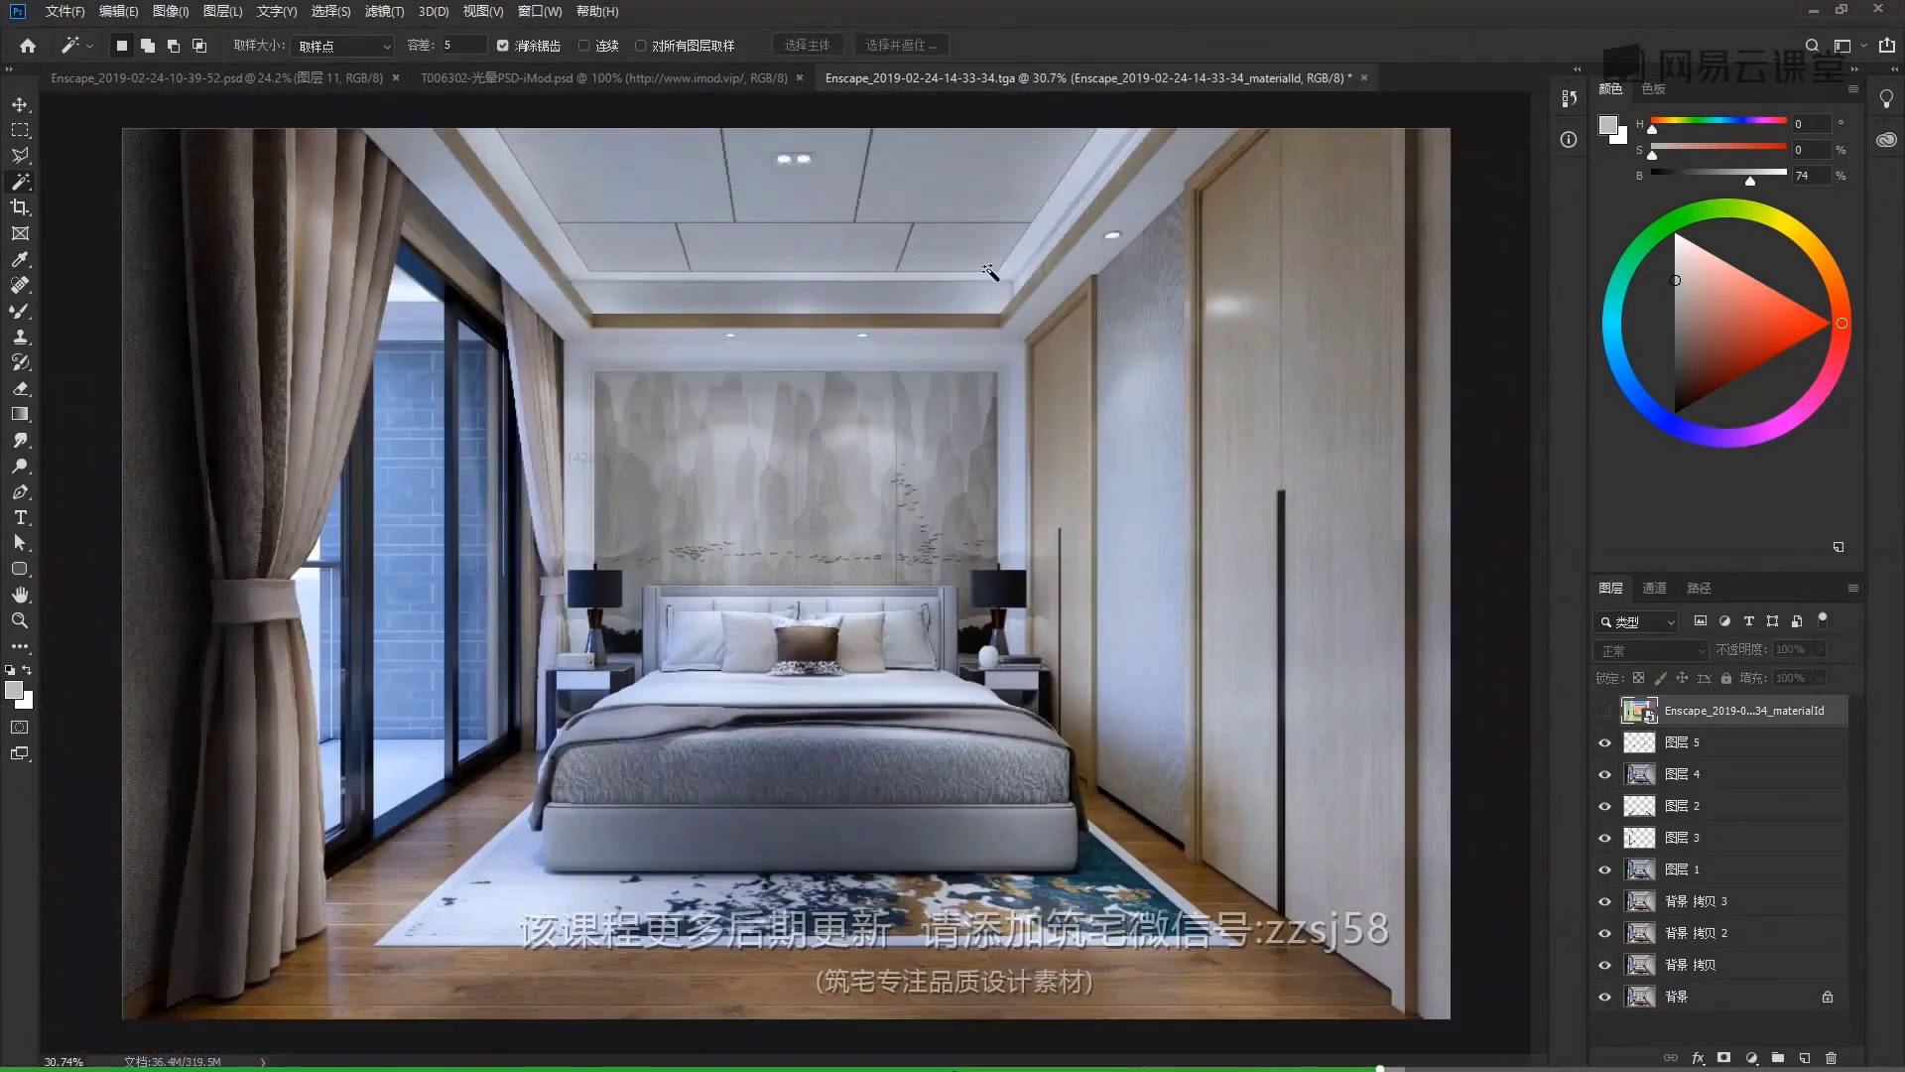
{"action": "left_click", "coordinate": [978, 216]}
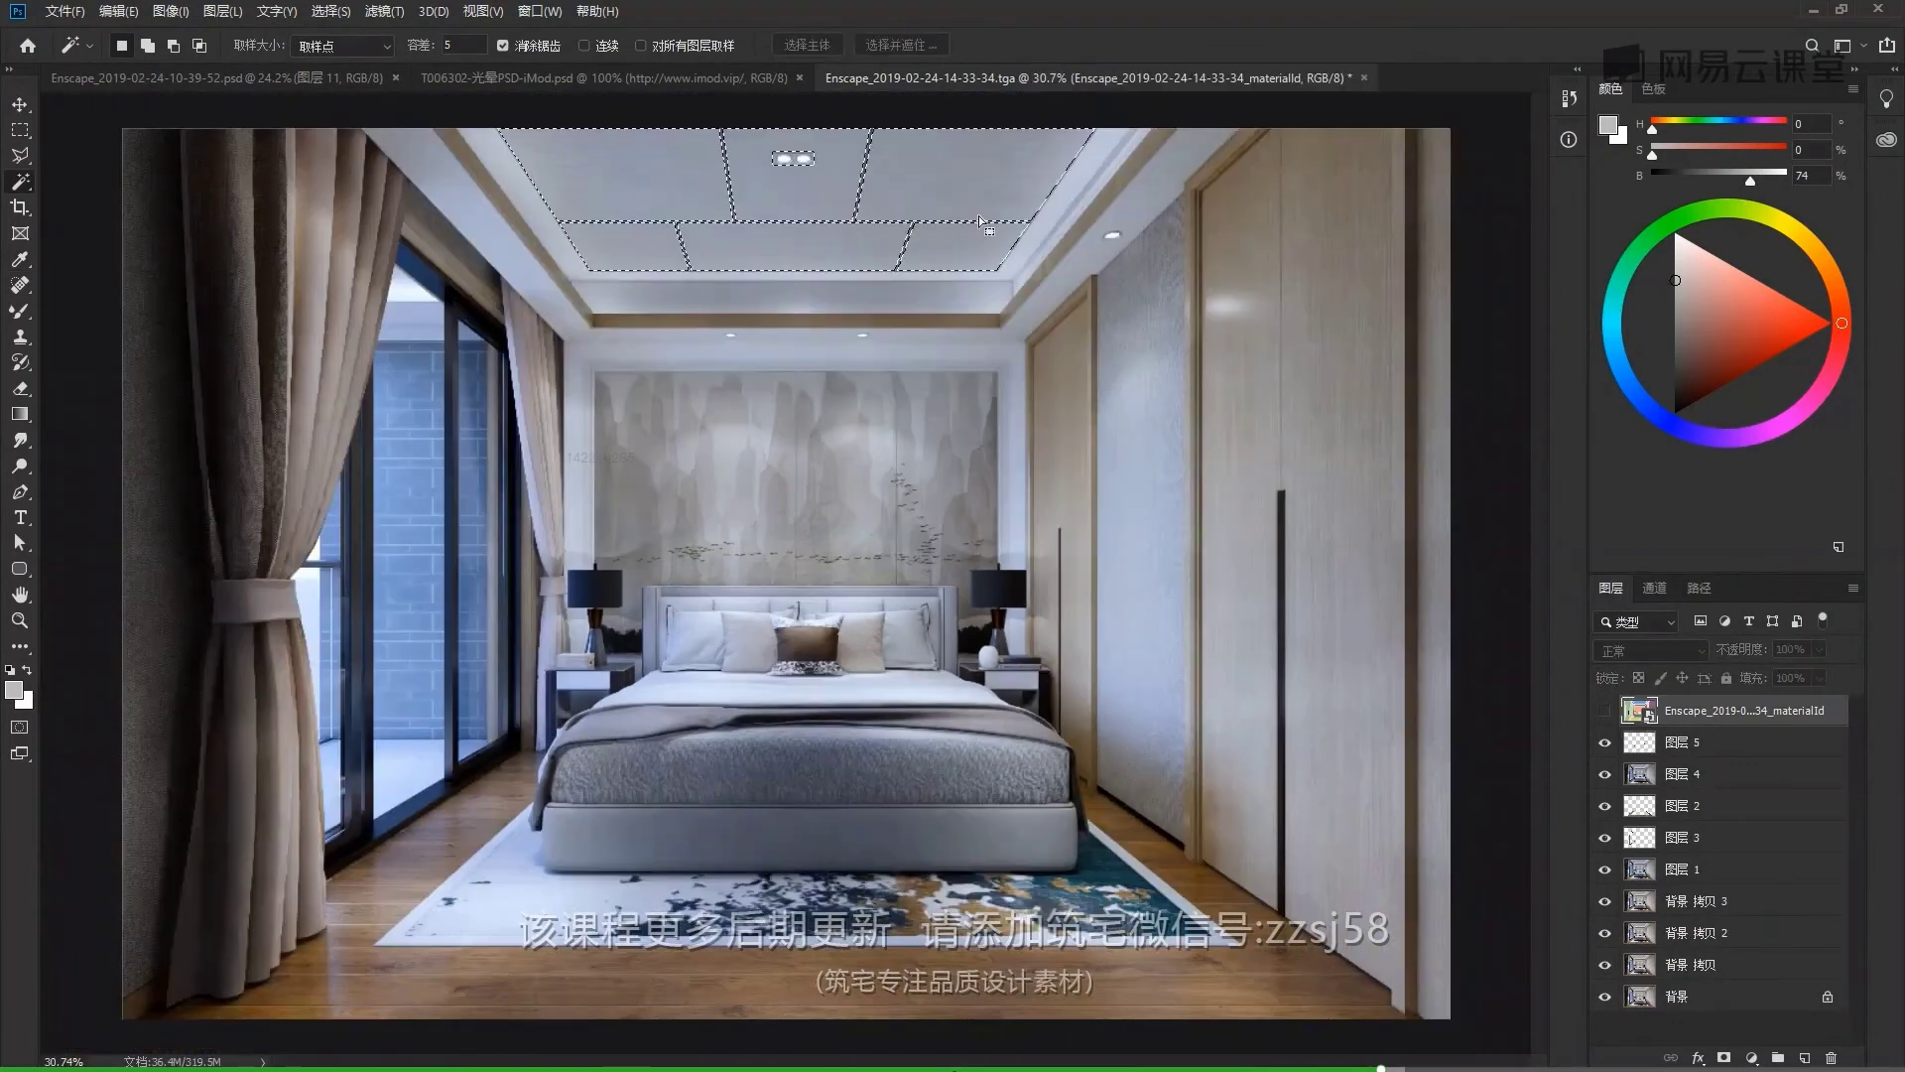
{"action": "left_click", "coordinate": [1699, 774]}
{"action": "key", "text": "ctrl+j"}
Duplicate the ceiling copy as a Screen layer at reduced opacity, and add another duplicate in Overlay mode at 3% opacity
{"action": "key", "text": "ctrl+j"}
{"action": "left_click", "coordinate": [1687, 650]}
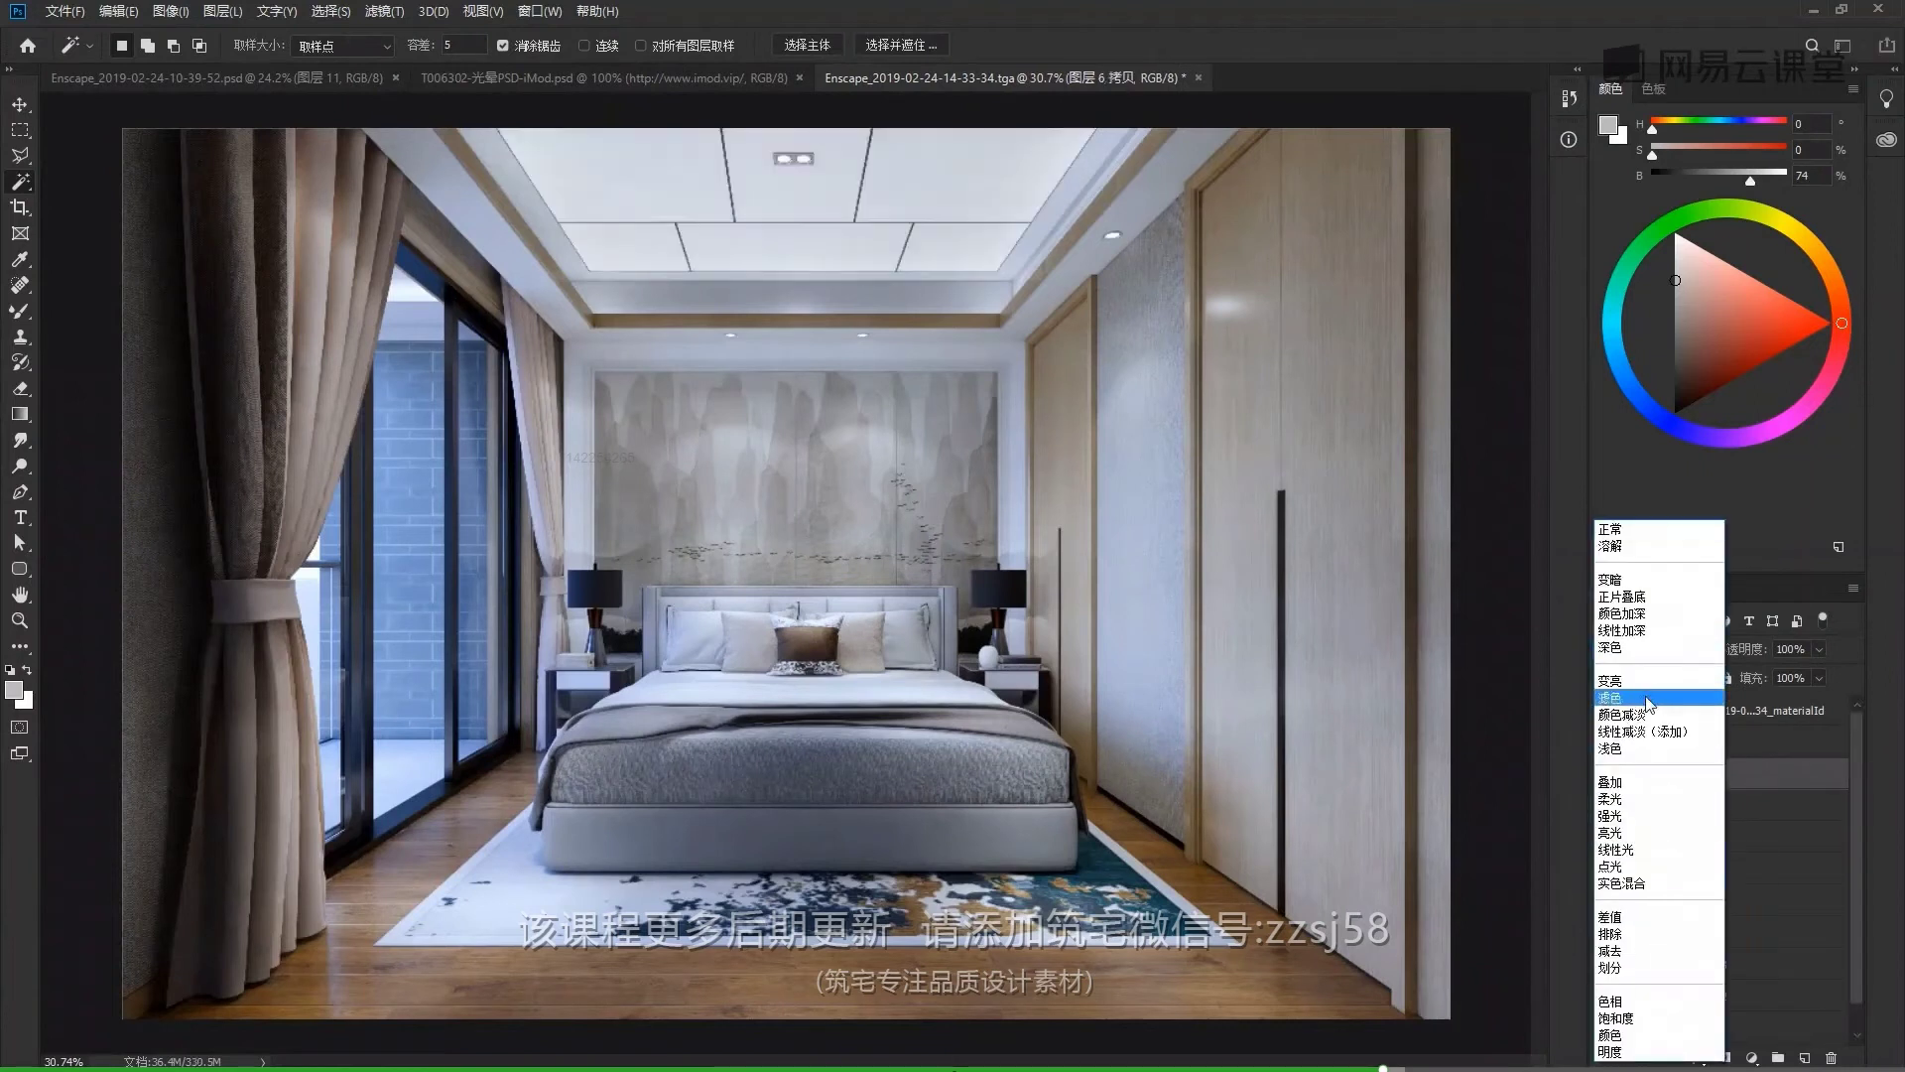
{"action": "left_click", "coordinate": [1682, 683]}
{"action": "left_click_drag", "start_coordinate": [1743, 655], "coordinate": [1243, 650]}
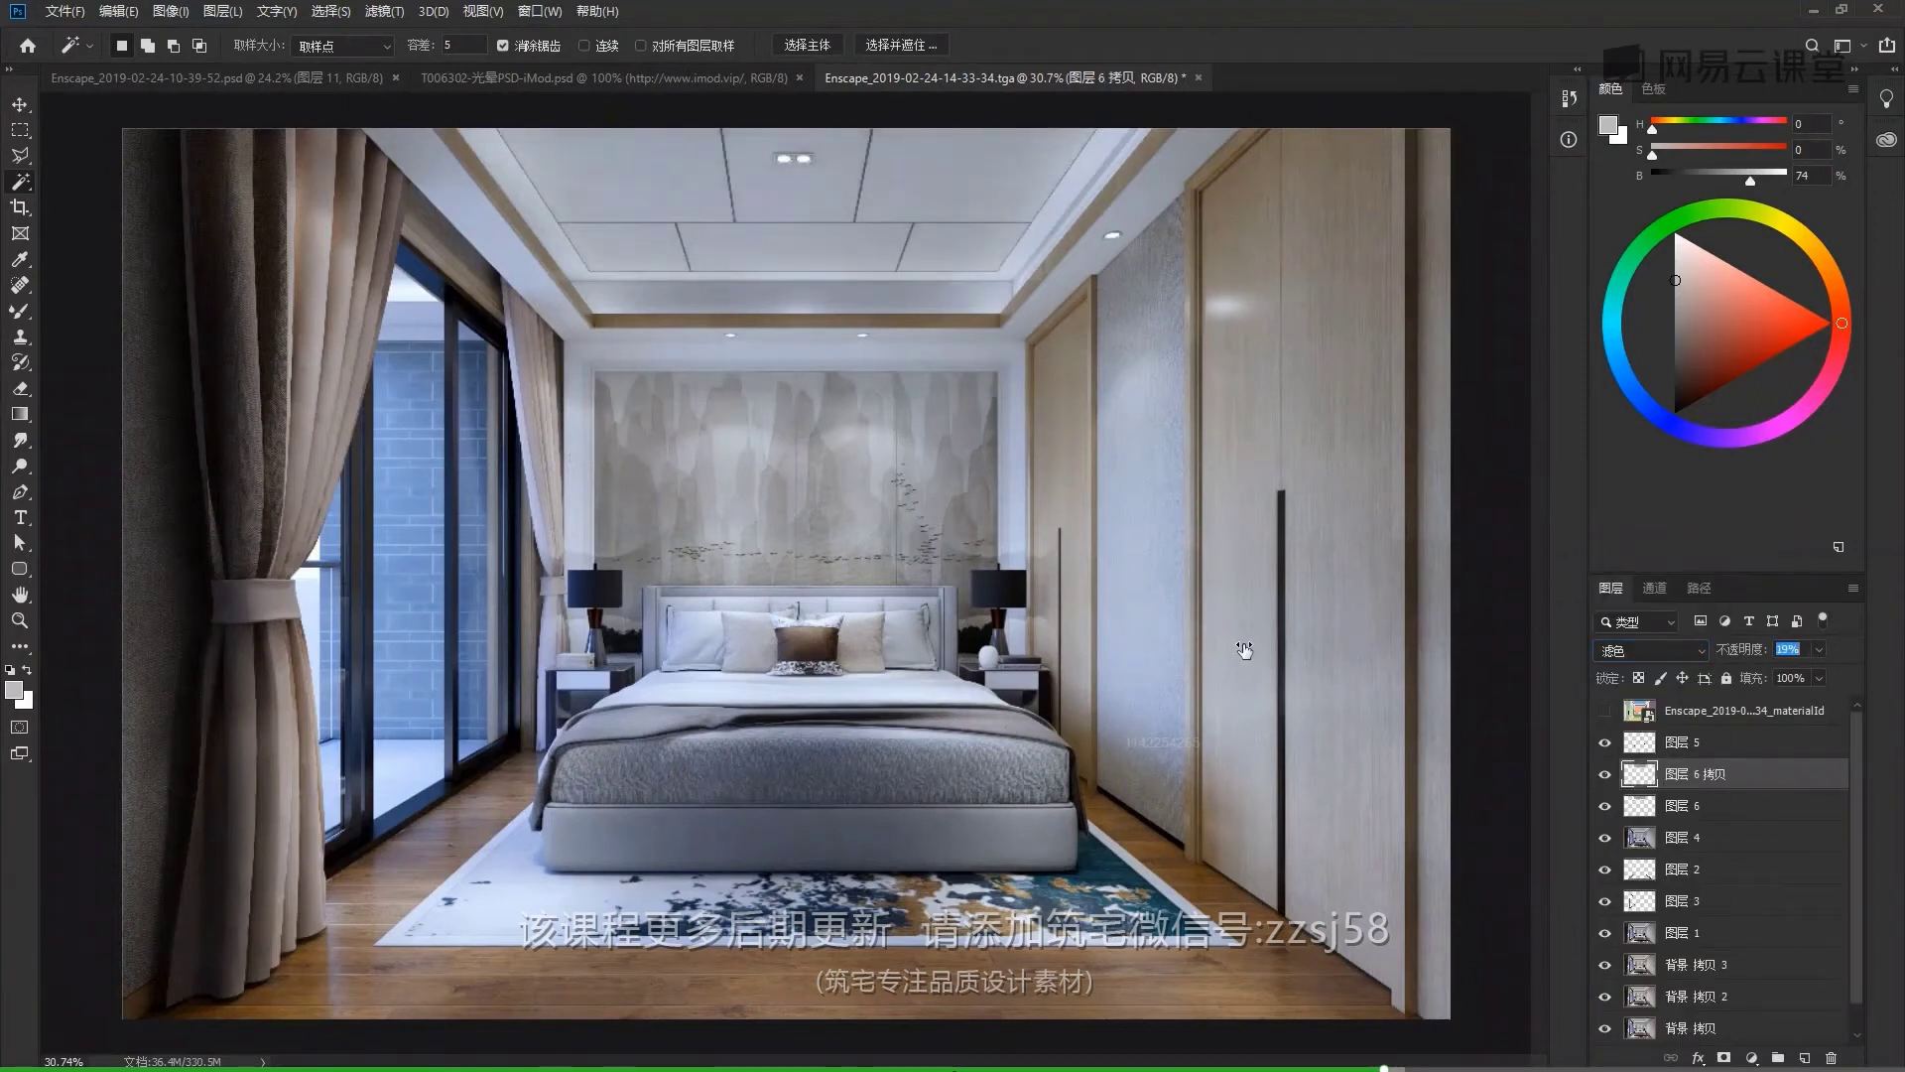
{"action": "key", "text": "ctrl+j"}
{"action": "left_click", "coordinate": [1649, 650]}
{"action": "left_click", "coordinate": [1637, 778]}
{"action": "left_click_drag", "start_coordinate": [1743, 652], "coordinate": [1389, 631]}
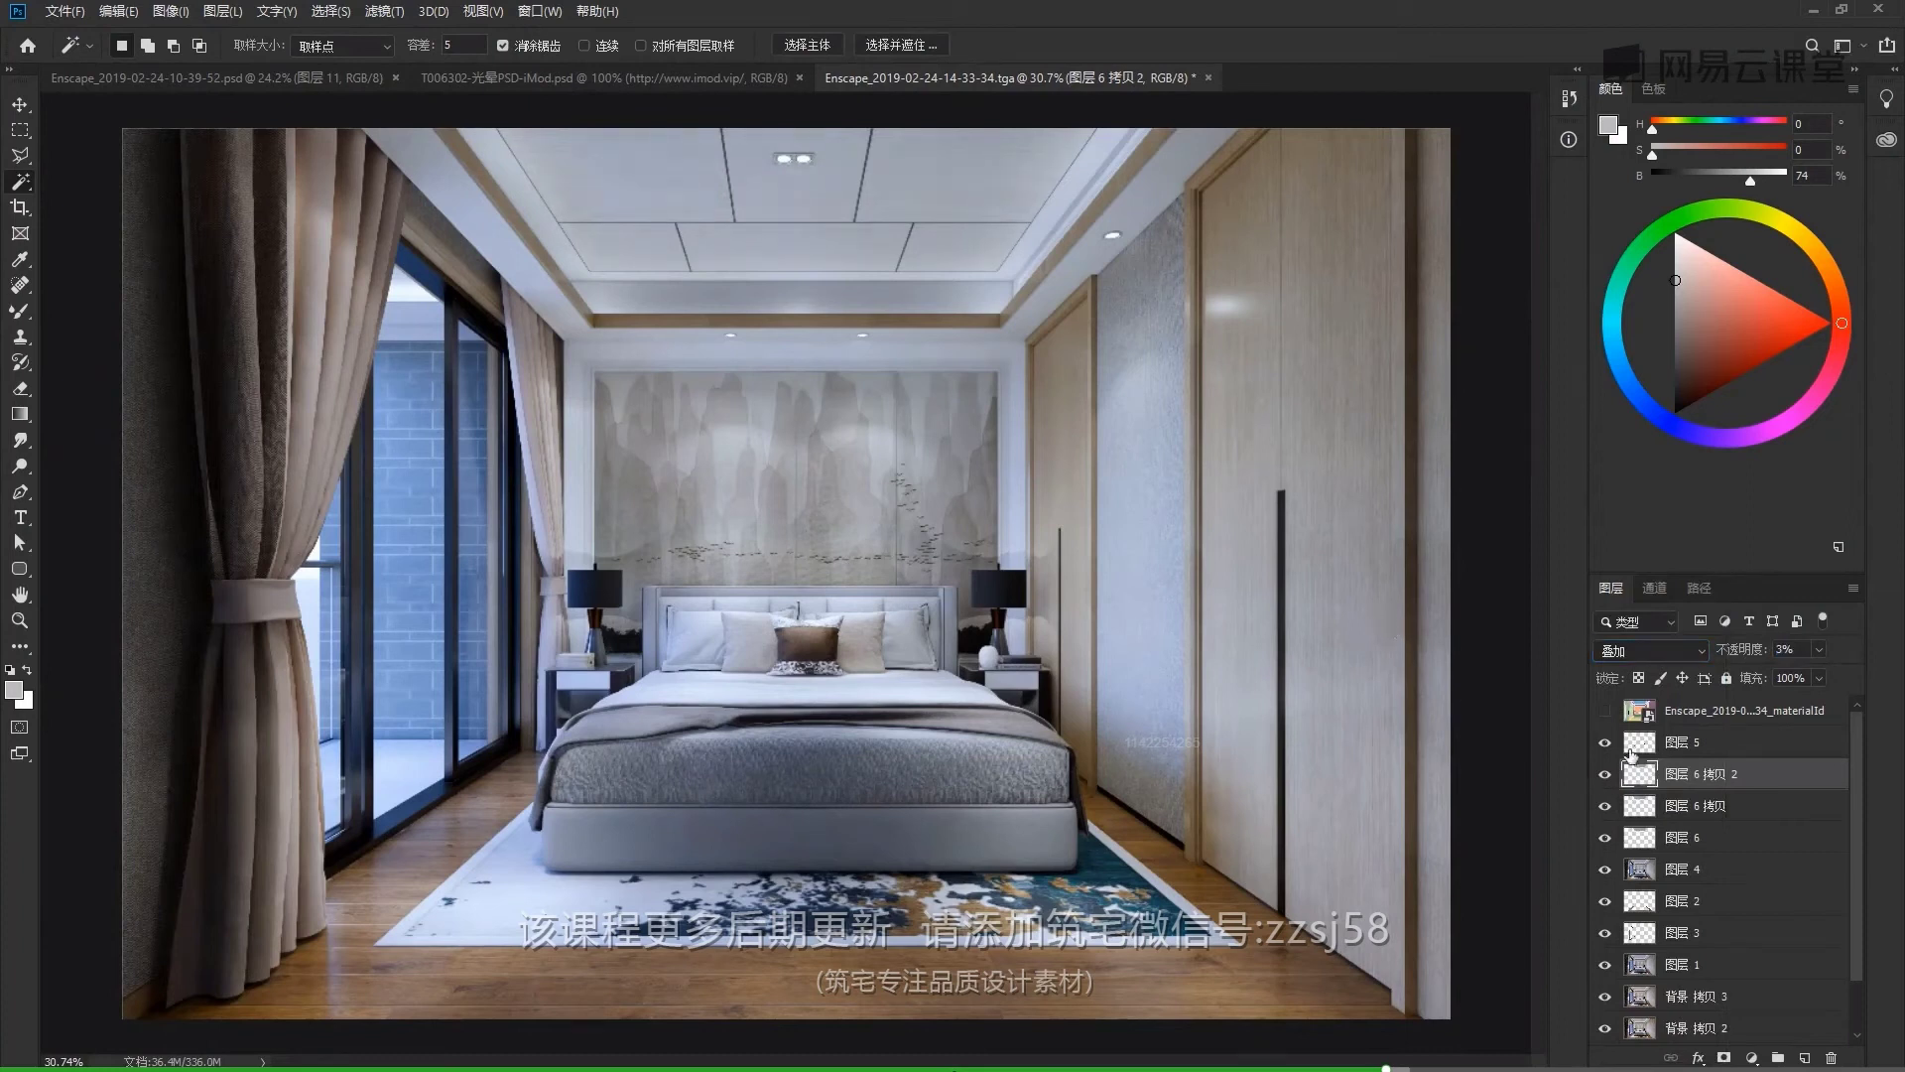
Merge the visible layers into a new layer above 图层 5 and copy the lampshades, selected by material ID, from it to their own layer
{"action": "left_click", "coordinate": [1674, 753]}
{"action": "key", "text": "ctrl+alt+shift+e"}
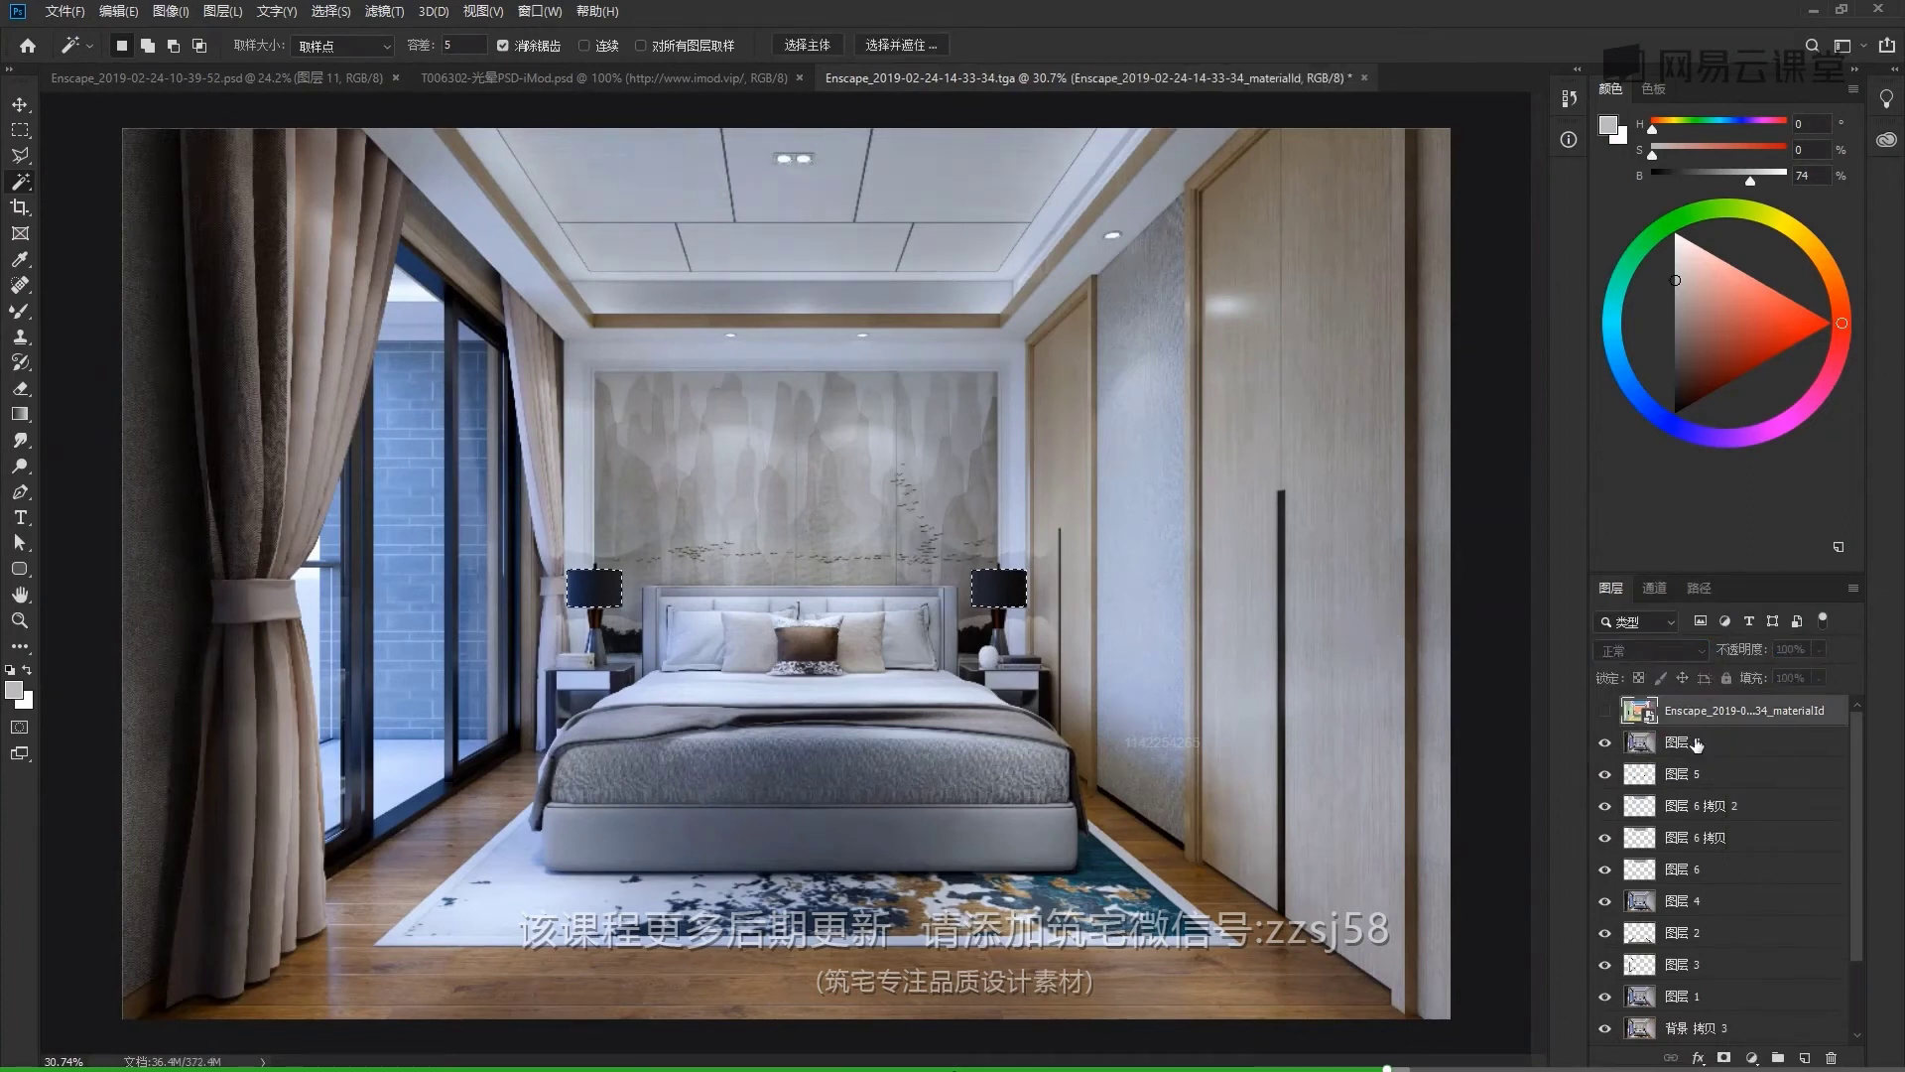
{"action": "left_click", "coordinate": [1696, 742]}
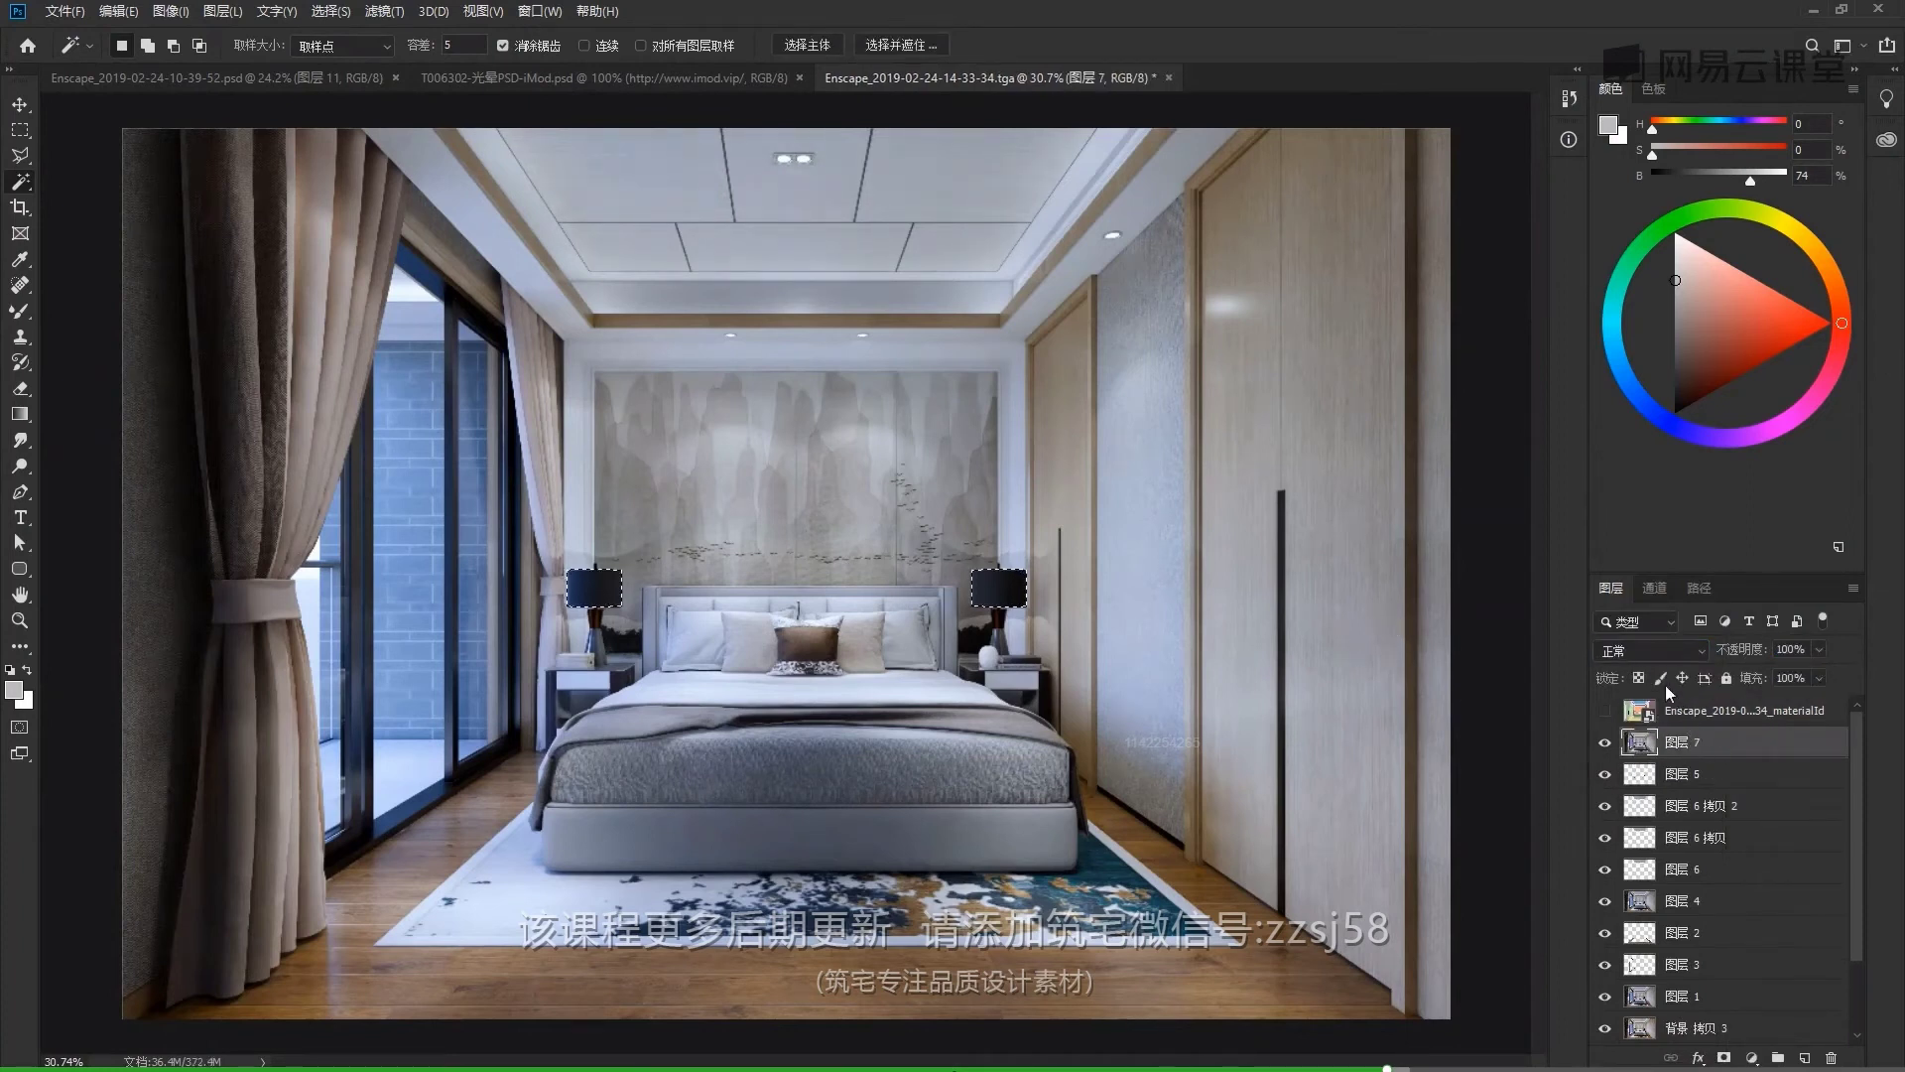
{"action": "key", "text": "ctrl+j"}
Duplicate the lampshade copy as a Screen layer at 60% opacity, and add another duplicate in Overlay mode at a lower opacity
{"action": "key", "text": "ctrl+j"}
{"action": "left_click", "coordinate": [1664, 651]}
{"action": "left_click", "coordinate": [1647, 680]}
{"action": "left_click_drag", "start_coordinate": [1731, 650], "coordinate": [1083, 656]}
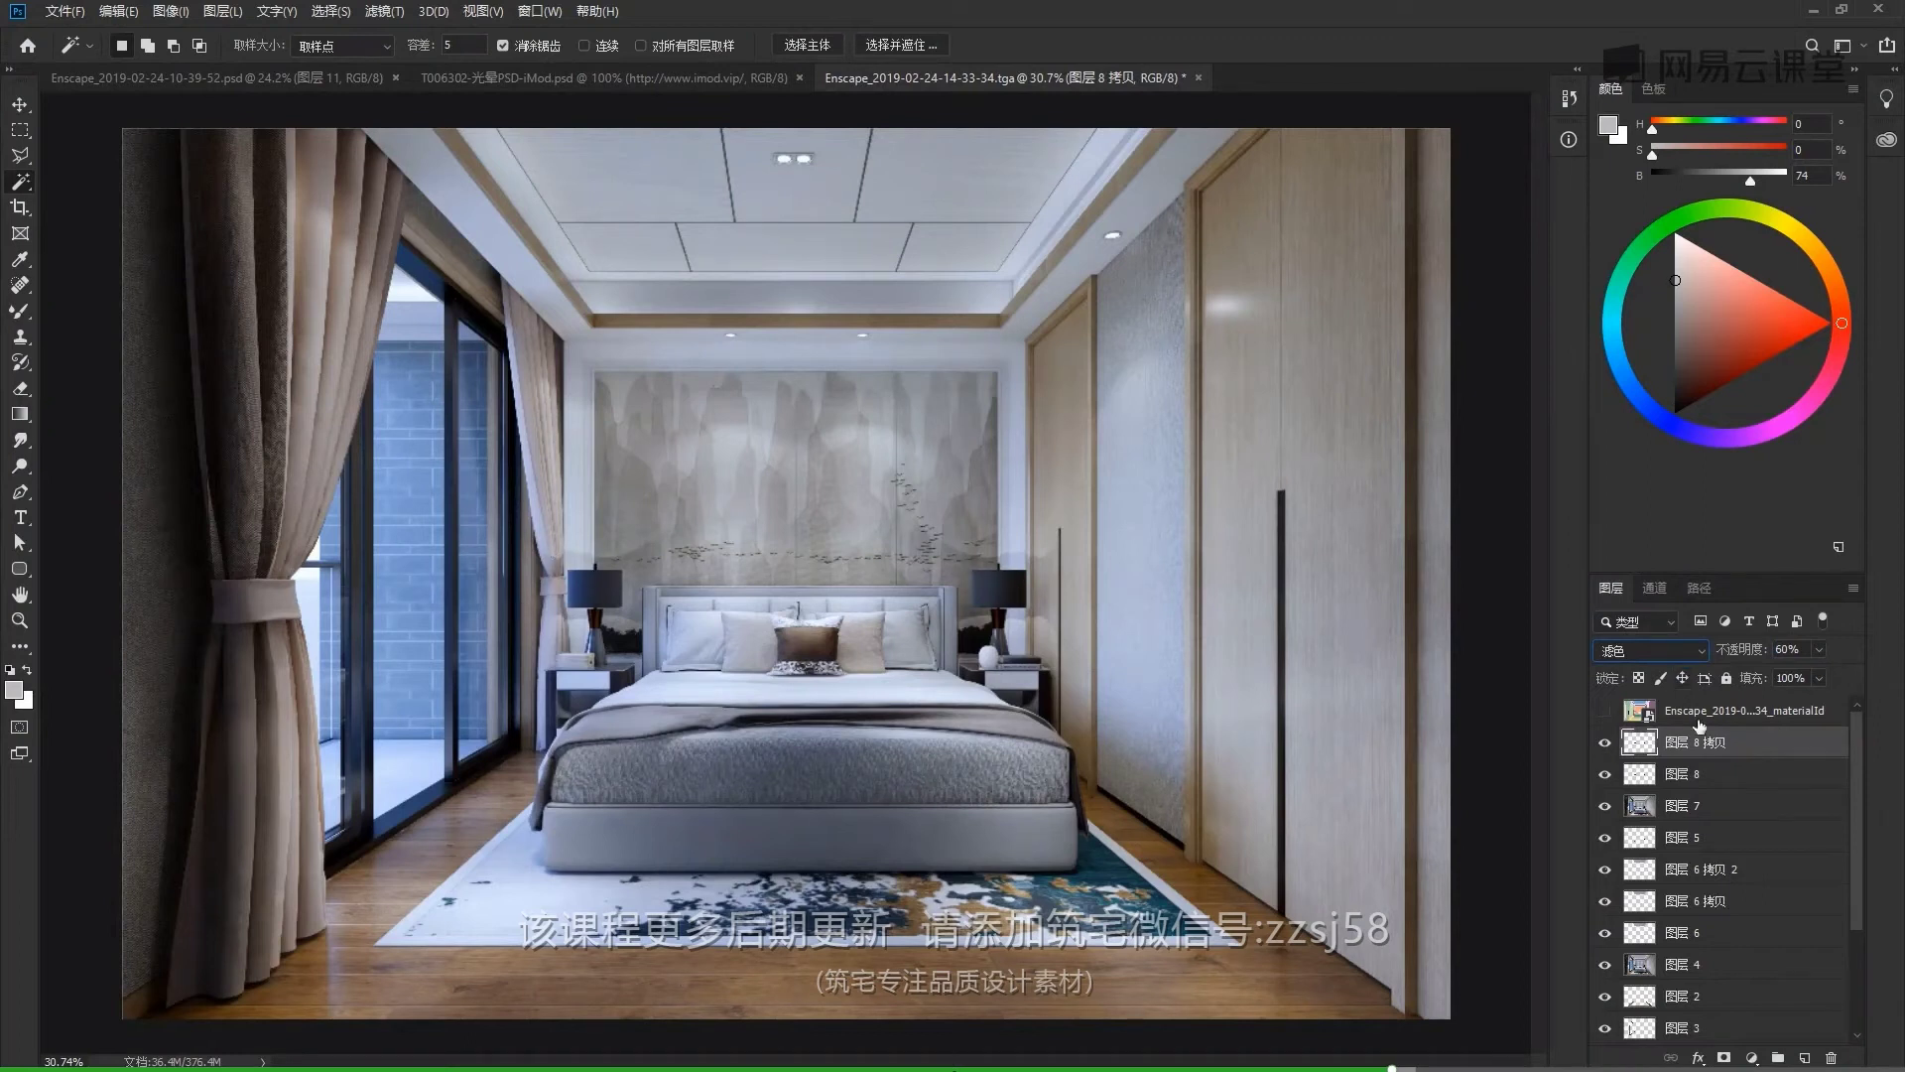
{"action": "key", "text": "ctrl+j"}
{"action": "left_click", "coordinate": [1697, 655]}
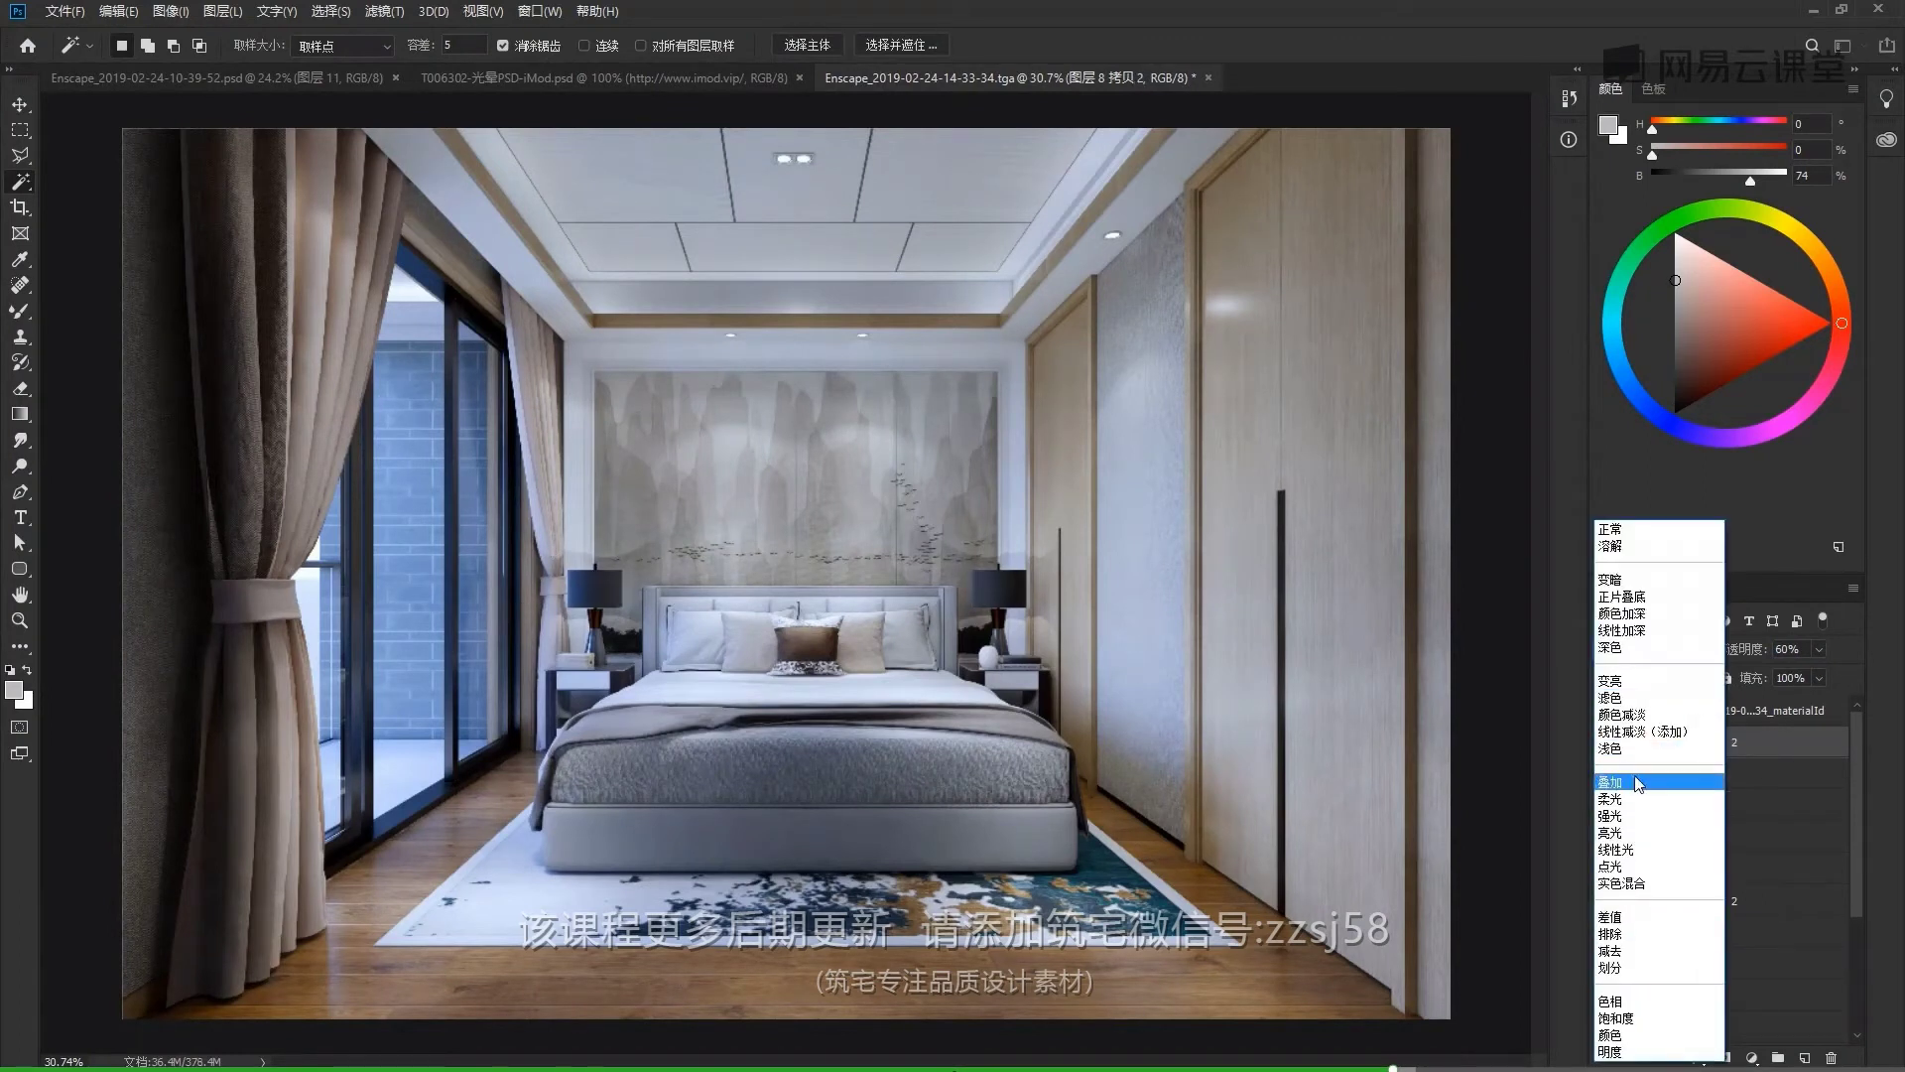
{"action": "left_click", "coordinate": [1637, 782]}
{"action": "left_click_drag", "start_coordinate": [1739, 651], "coordinate": [1047, 627]}
{"action": "left_click_drag", "start_coordinate": [1055, 626], "coordinate": [1054, 626]}
Merge the visible layers into a new layer and copy the landscape wall panel, selected by material ID, from it to its own layer
{"action": "key", "text": "ctrl+alt+shift+e"}
{"action": "left_click", "coordinate": [1703, 712]}
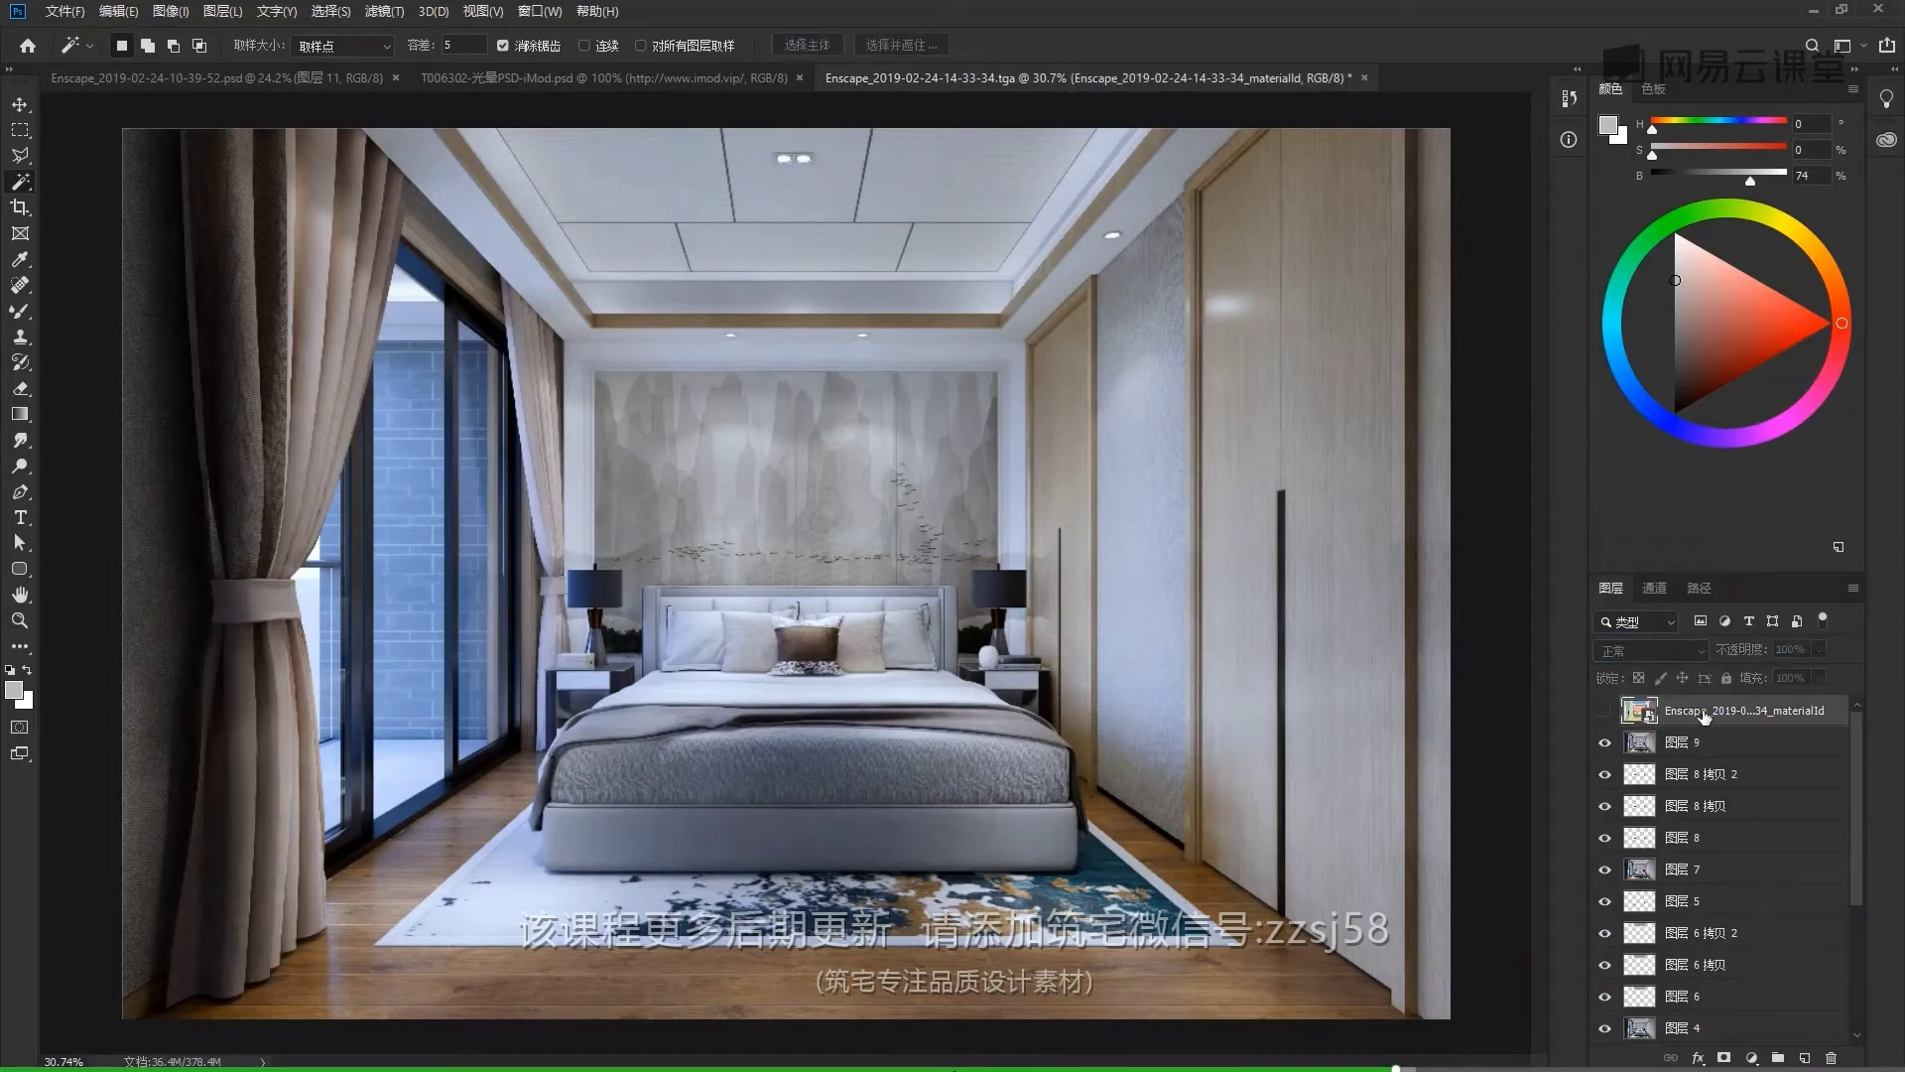
{"action": "left_click", "coordinate": [891, 515]}
{"action": "left_click", "coordinate": [1701, 742]}
{"action": "key", "text": "ctrl+j"}
Duplicate the wall panel copy as a Screen layer at 20% opacity, and add another duplicate in Overlay mode at 20% opacity
{"action": "key", "text": "ctrl+j"}
{"action": "left_click", "coordinate": [1665, 652]}
{"action": "left_click", "coordinate": [1640, 698]}
{"action": "left_click_drag", "start_coordinate": [1740, 650], "coordinate": [701, 558]}
{"action": "key", "text": "ctrl+j"}
{"action": "left_click", "coordinate": [1685, 652]}
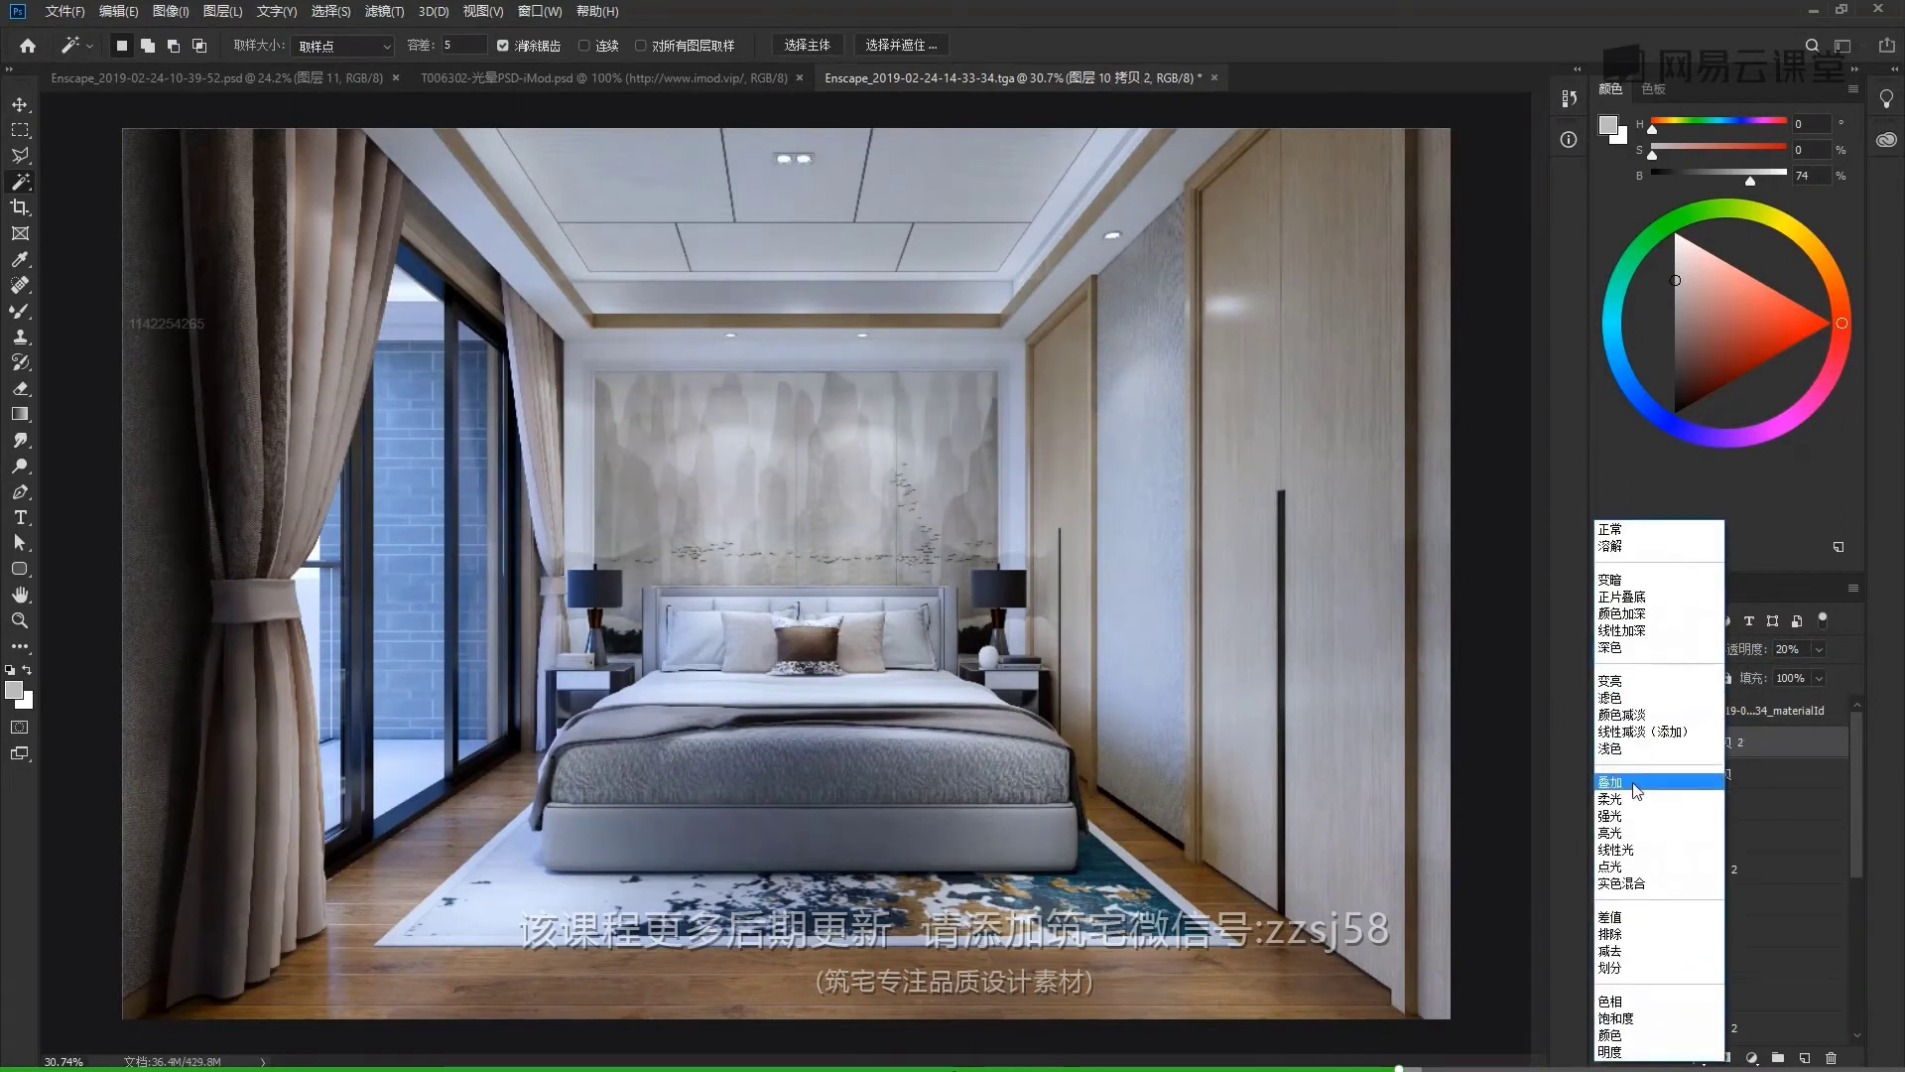
{"action": "left_click", "coordinate": [1635, 786]}
Select the rug by its material ID colour and copy it from 图层 9 to a new layer
{"action": "left_click", "coordinate": [1676, 712]}
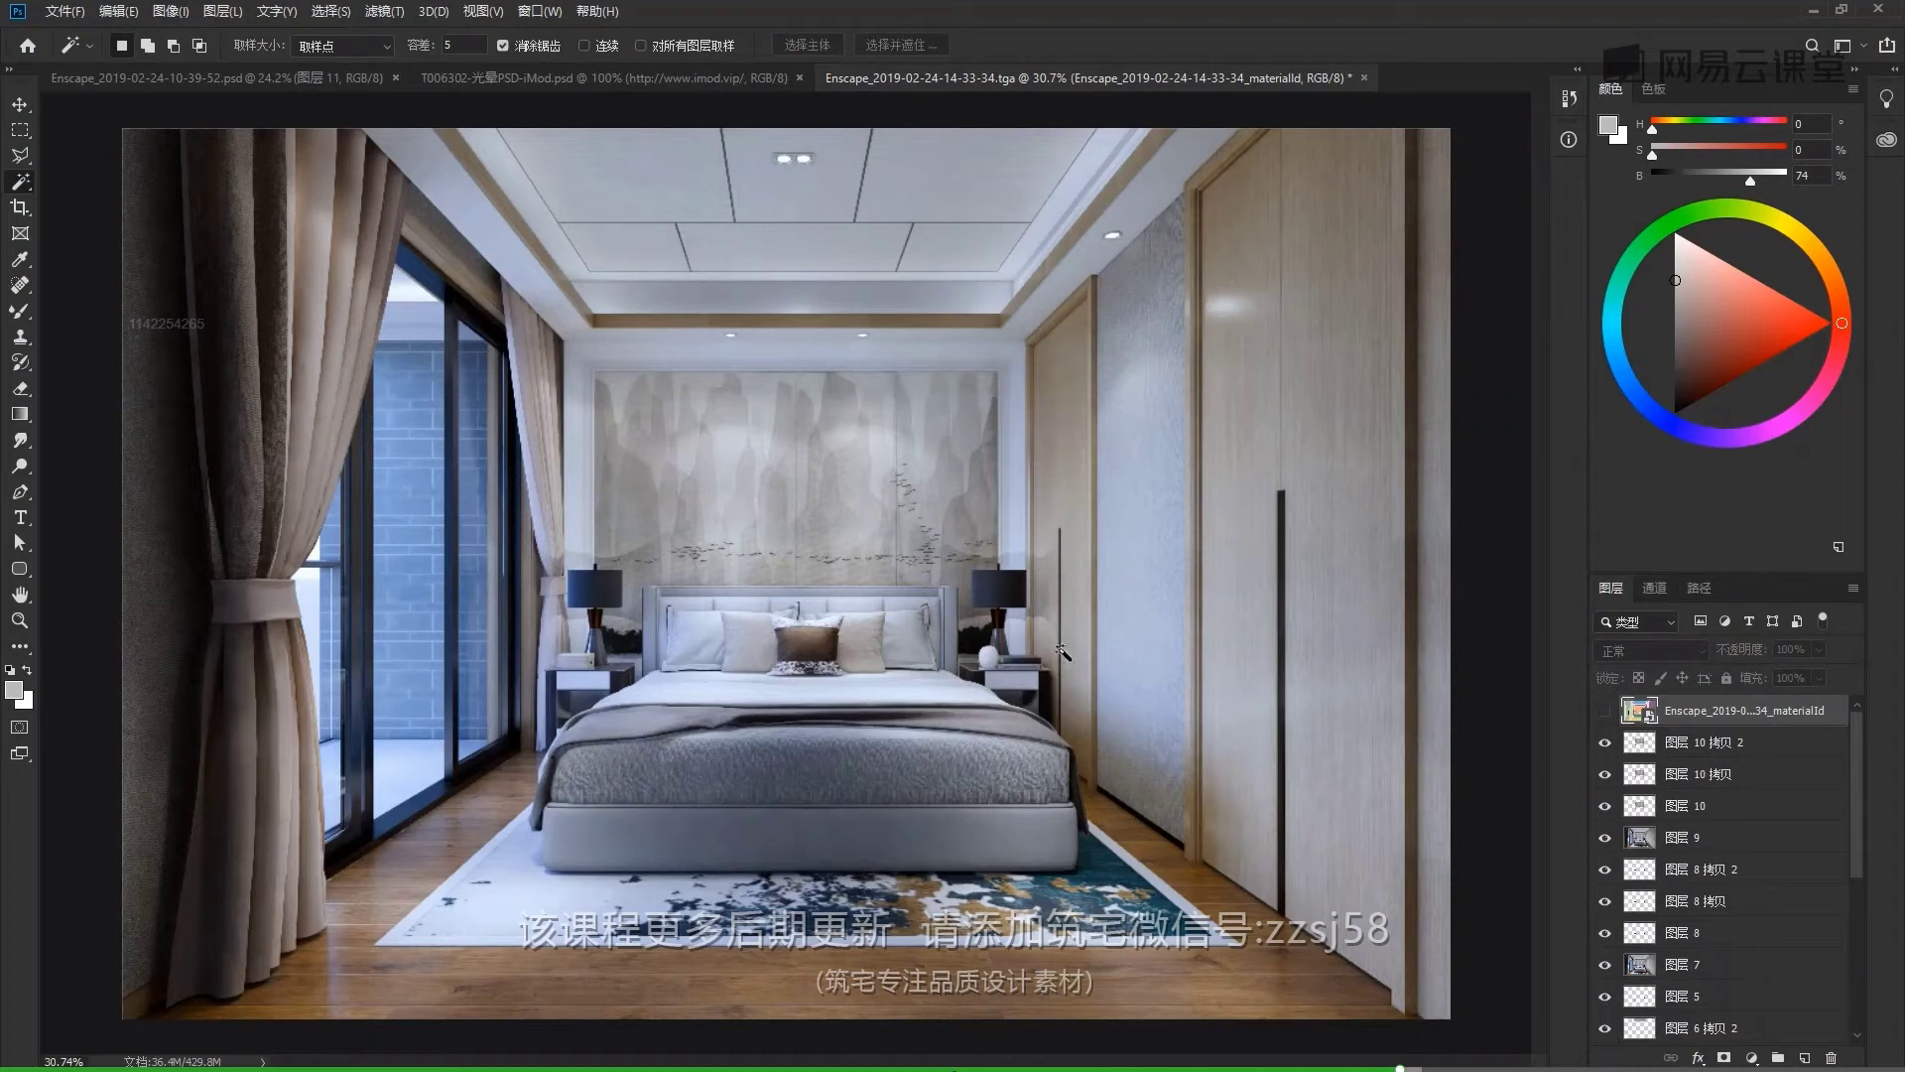
{"action": "left_click", "coordinate": [1097, 905]}
{"action": "left_click", "coordinate": [1718, 845]}
{"action": "key", "text": "ctrl+j"}
Duplicate the rug copy as a Screen layer at 24% opacity, and add another duplicate in Overlay mode at a slightly lower opacity
{"action": "key", "text": "ctrl+j"}
{"action": "left_click", "coordinate": [1652, 650]}
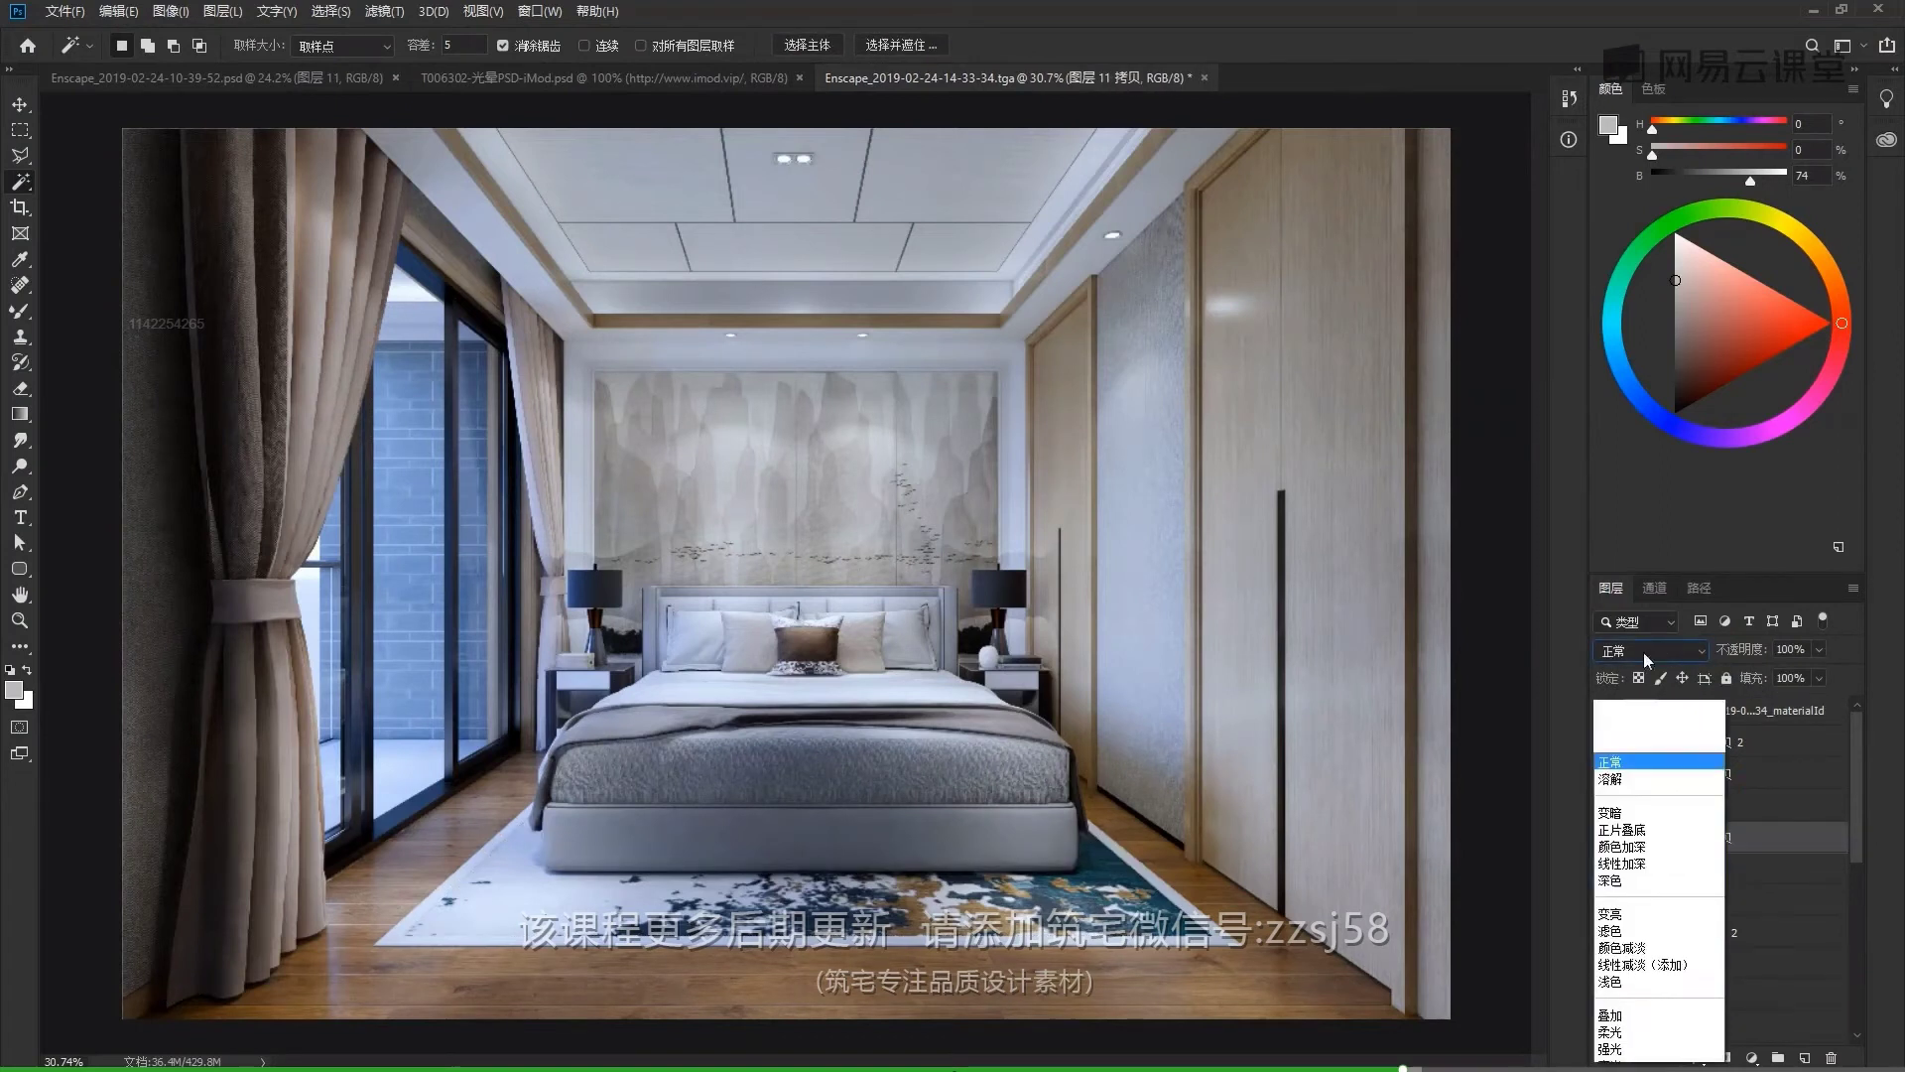
{"action": "left_click", "coordinate": [1647, 681]}
{"action": "left_click_drag", "start_coordinate": [1743, 655], "coordinate": [1722, 687]}
{"action": "key", "text": "ctrl+j"}
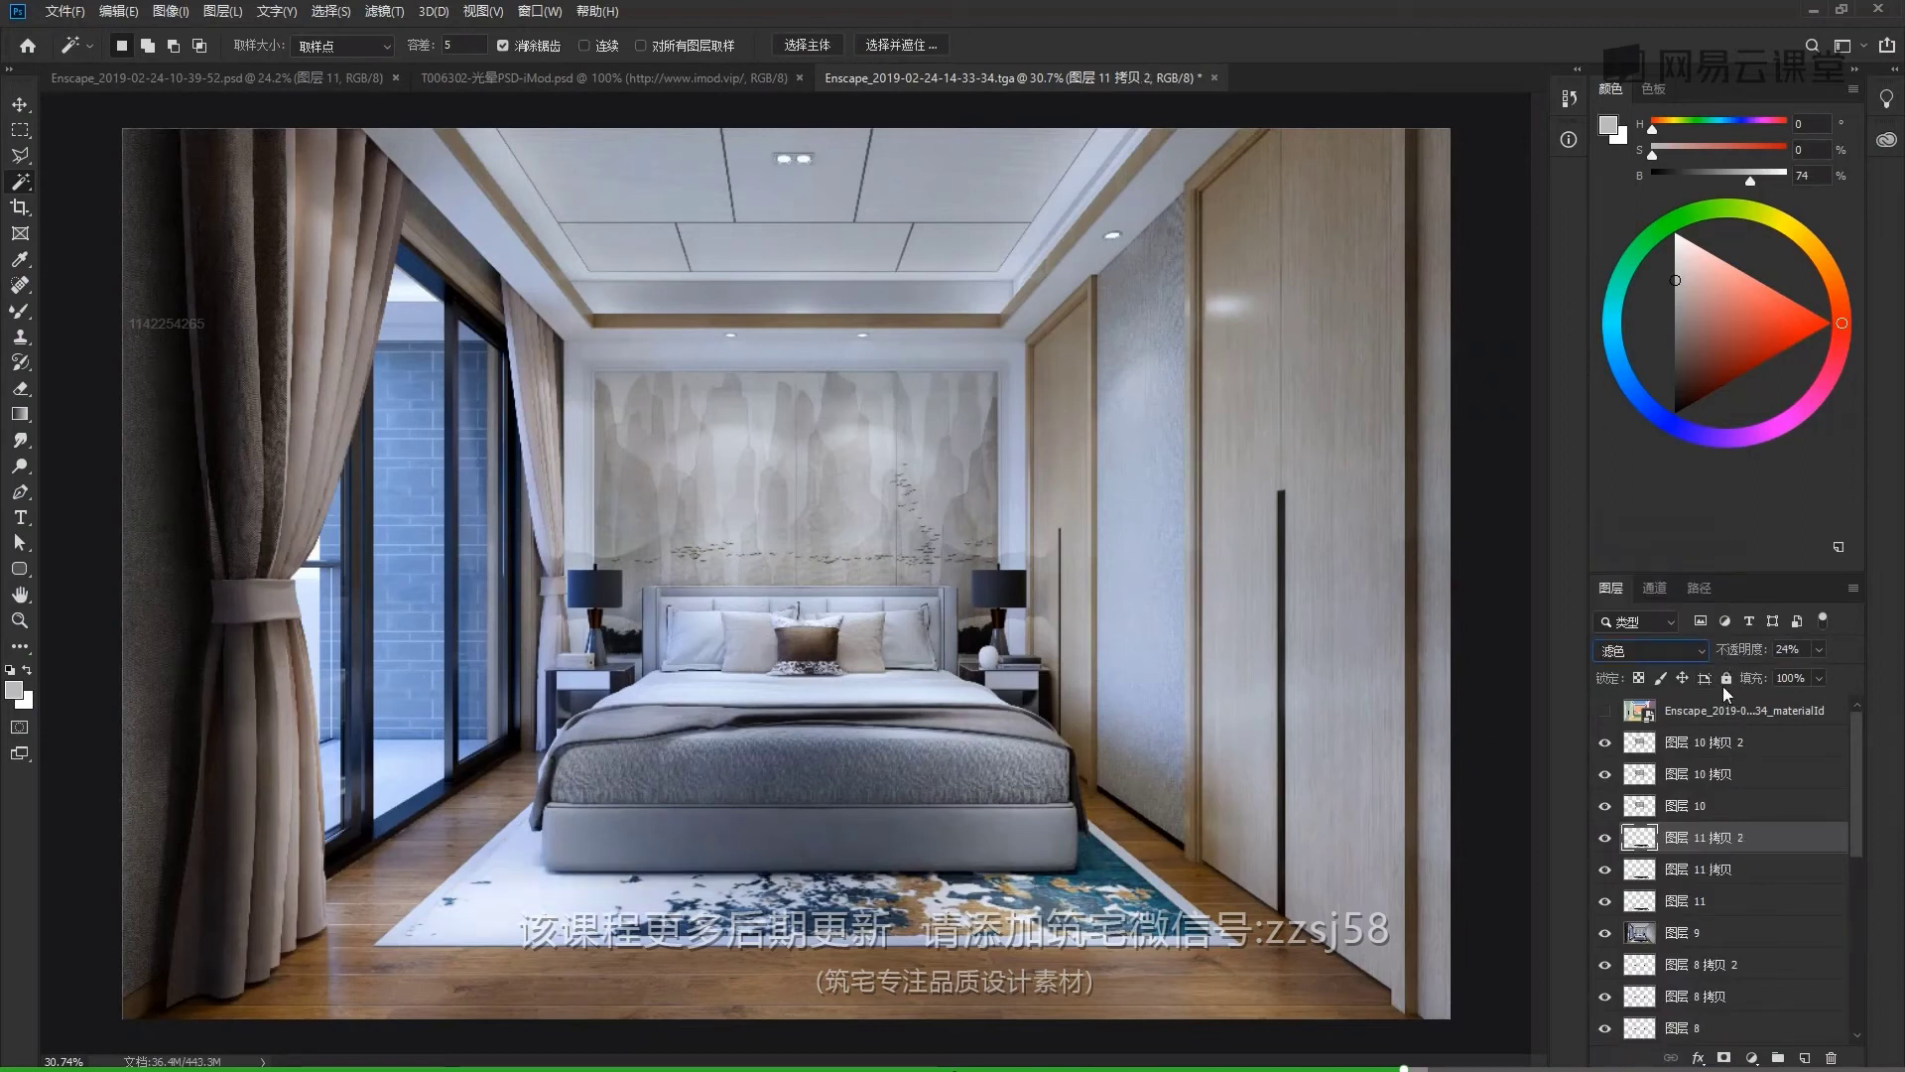
{"action": "left_click", "coordinate": [1692, 652]}
{"action": "left_click", "coordinate": [1637, 794]}
{"action": "left_click_drag", "start_coordinate": [1741, 651], "coordinate": [1601, 655]}
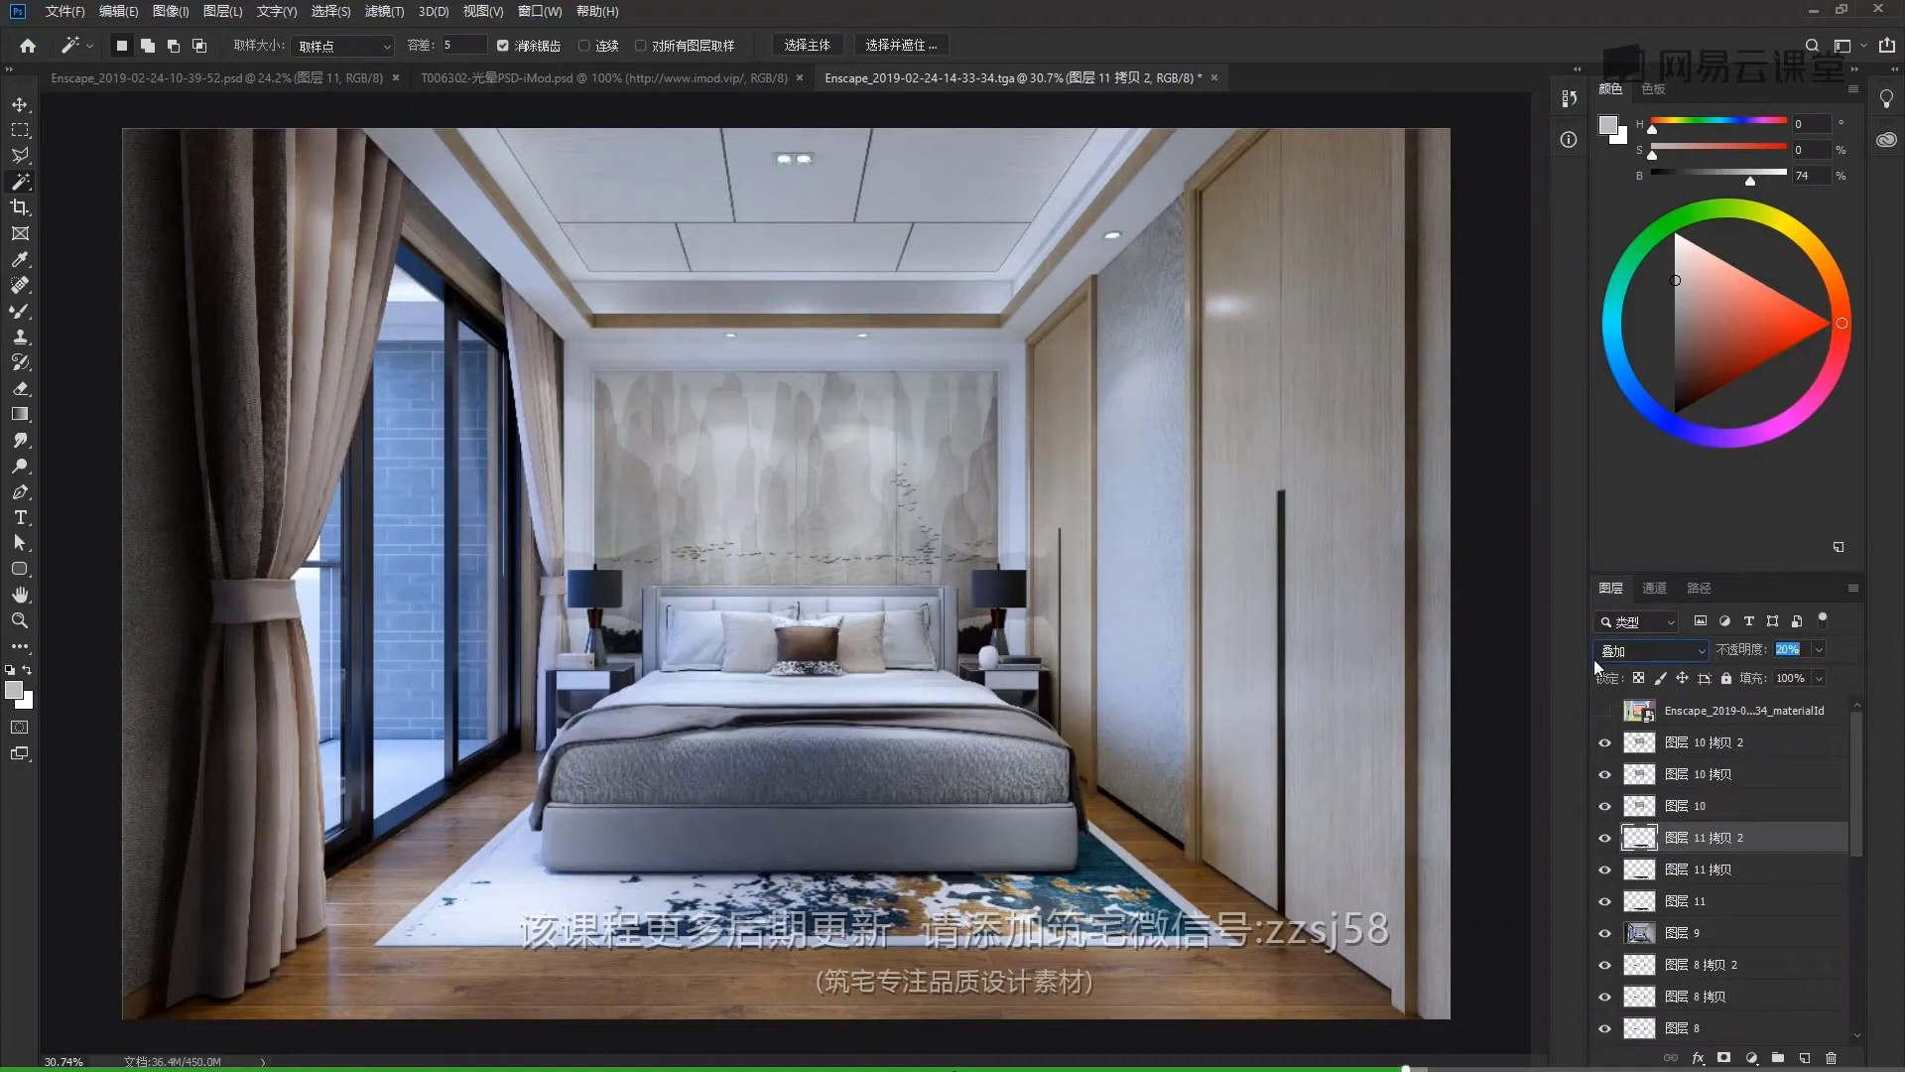
Merge the visible layers into a new layer and copy the black wardrobe handles, selected by material ID, from it to their own layer
{"action": "key", "text": "ctrl+shift+alt+e"}
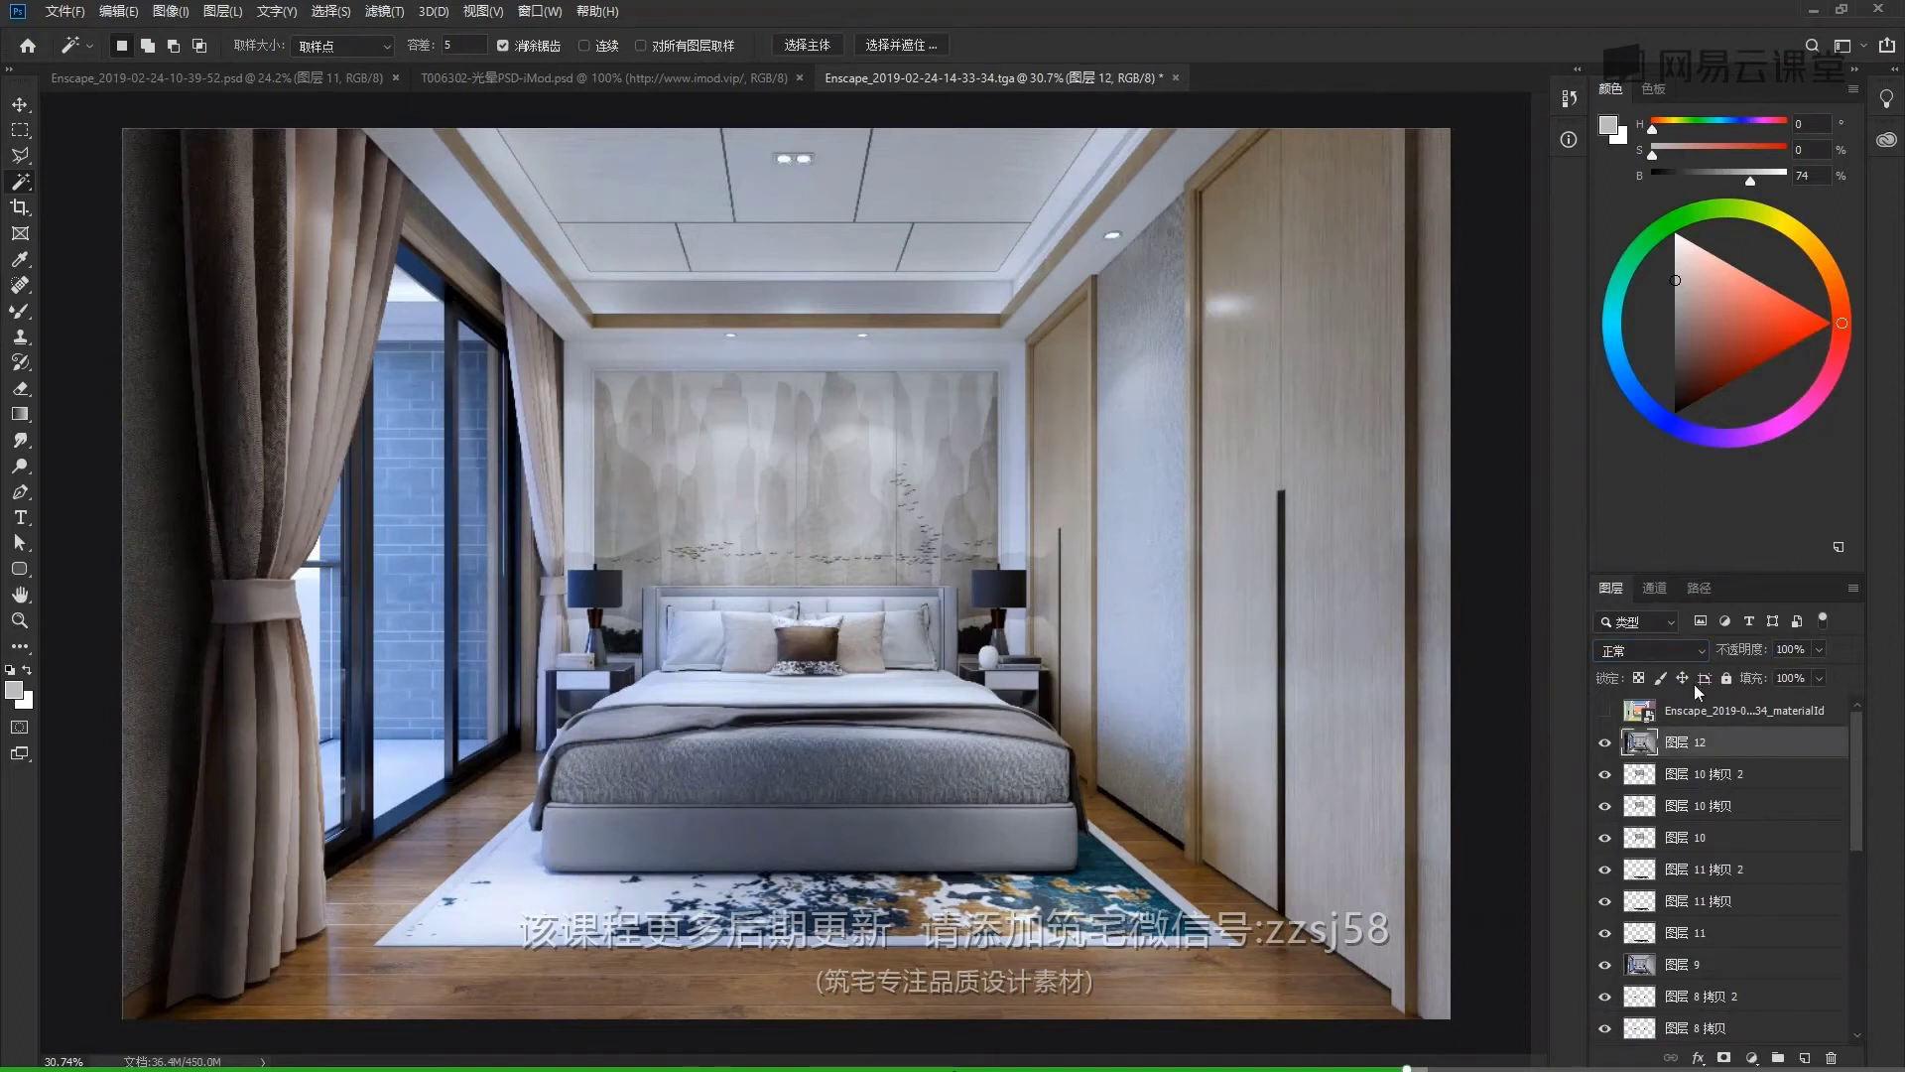
{"action": "left_click", "coordinate": [1726, 709]}
{"action": "left_click", "coordinate": [1279, 493]}
{"action": "scroll", "coordinate": [1275, 486], "scroll_direction": "up", "scroll_amount": 5}
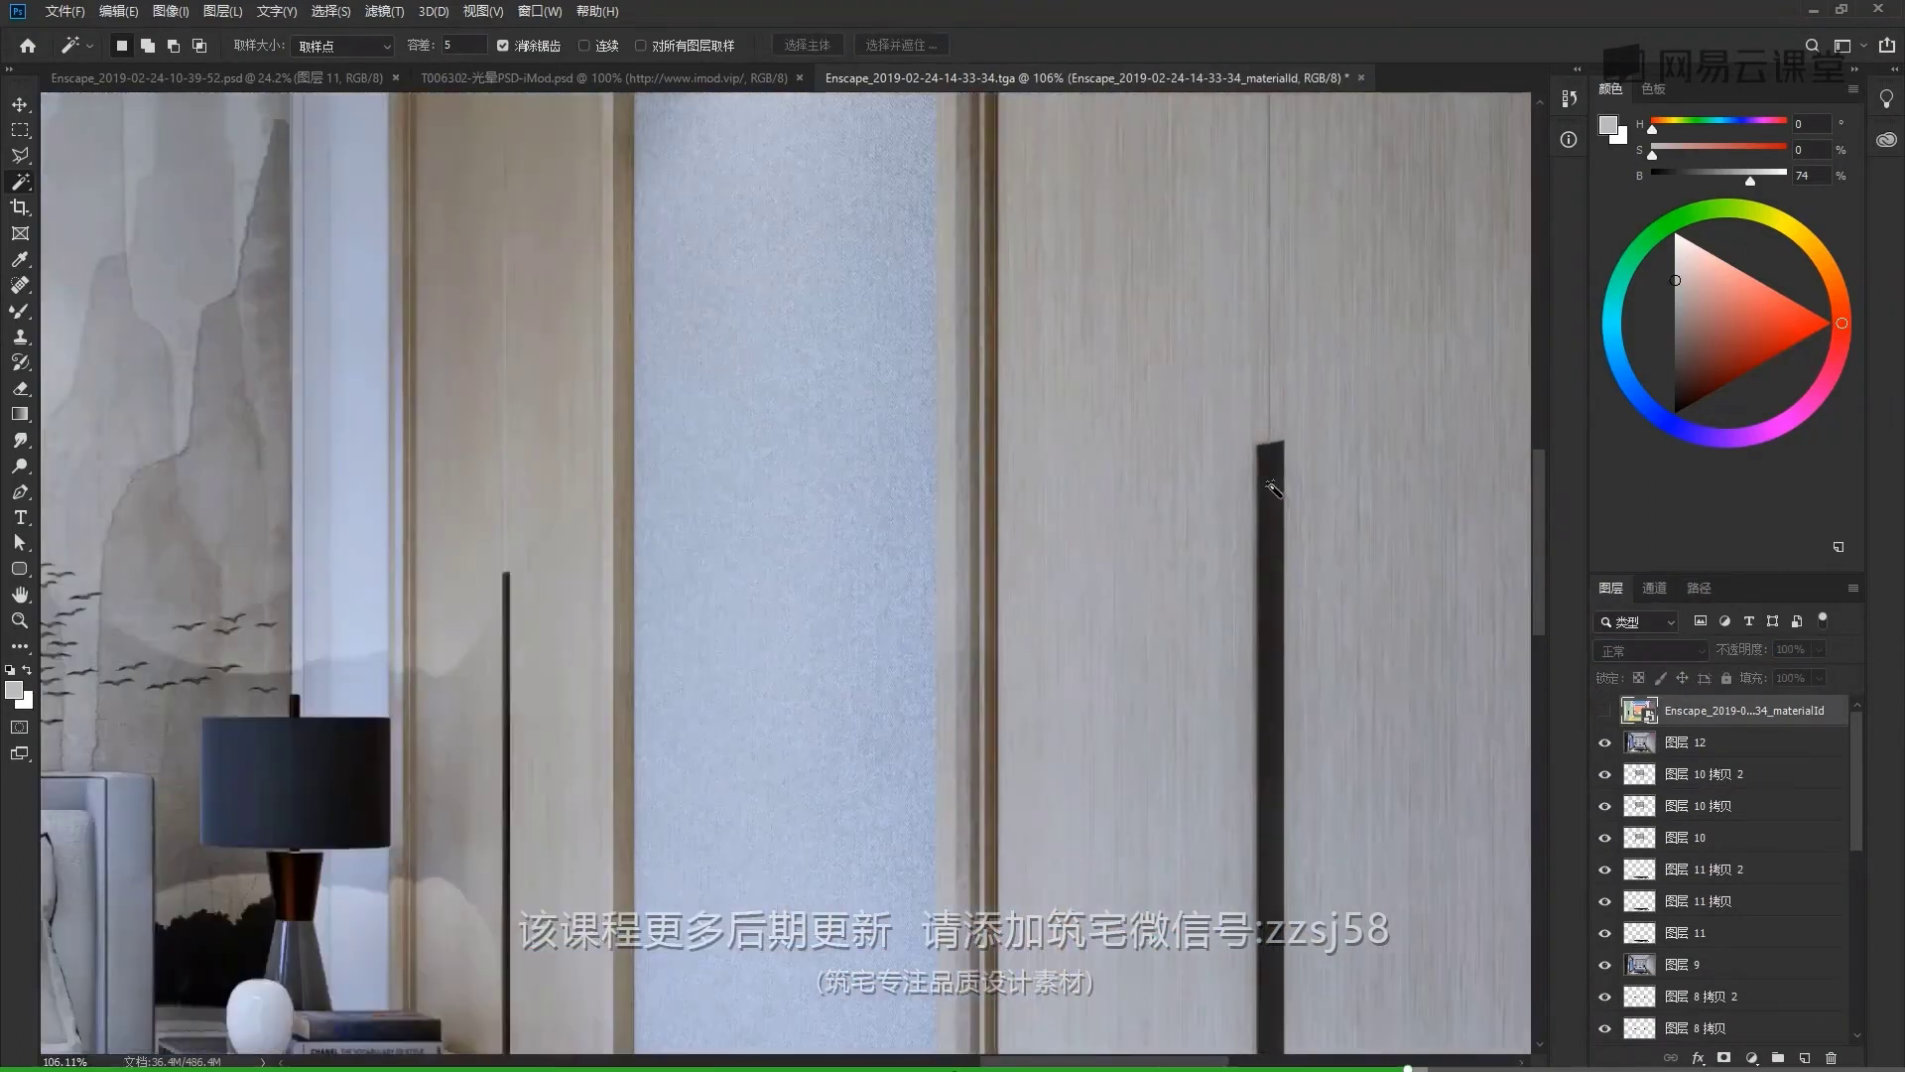
{"action": "scroll", "coordinate": [1272, 487], "scroll_direction": "down", "scroll_amount": 7}
{"action": "left_click", "coordinate": [1677, 751]}
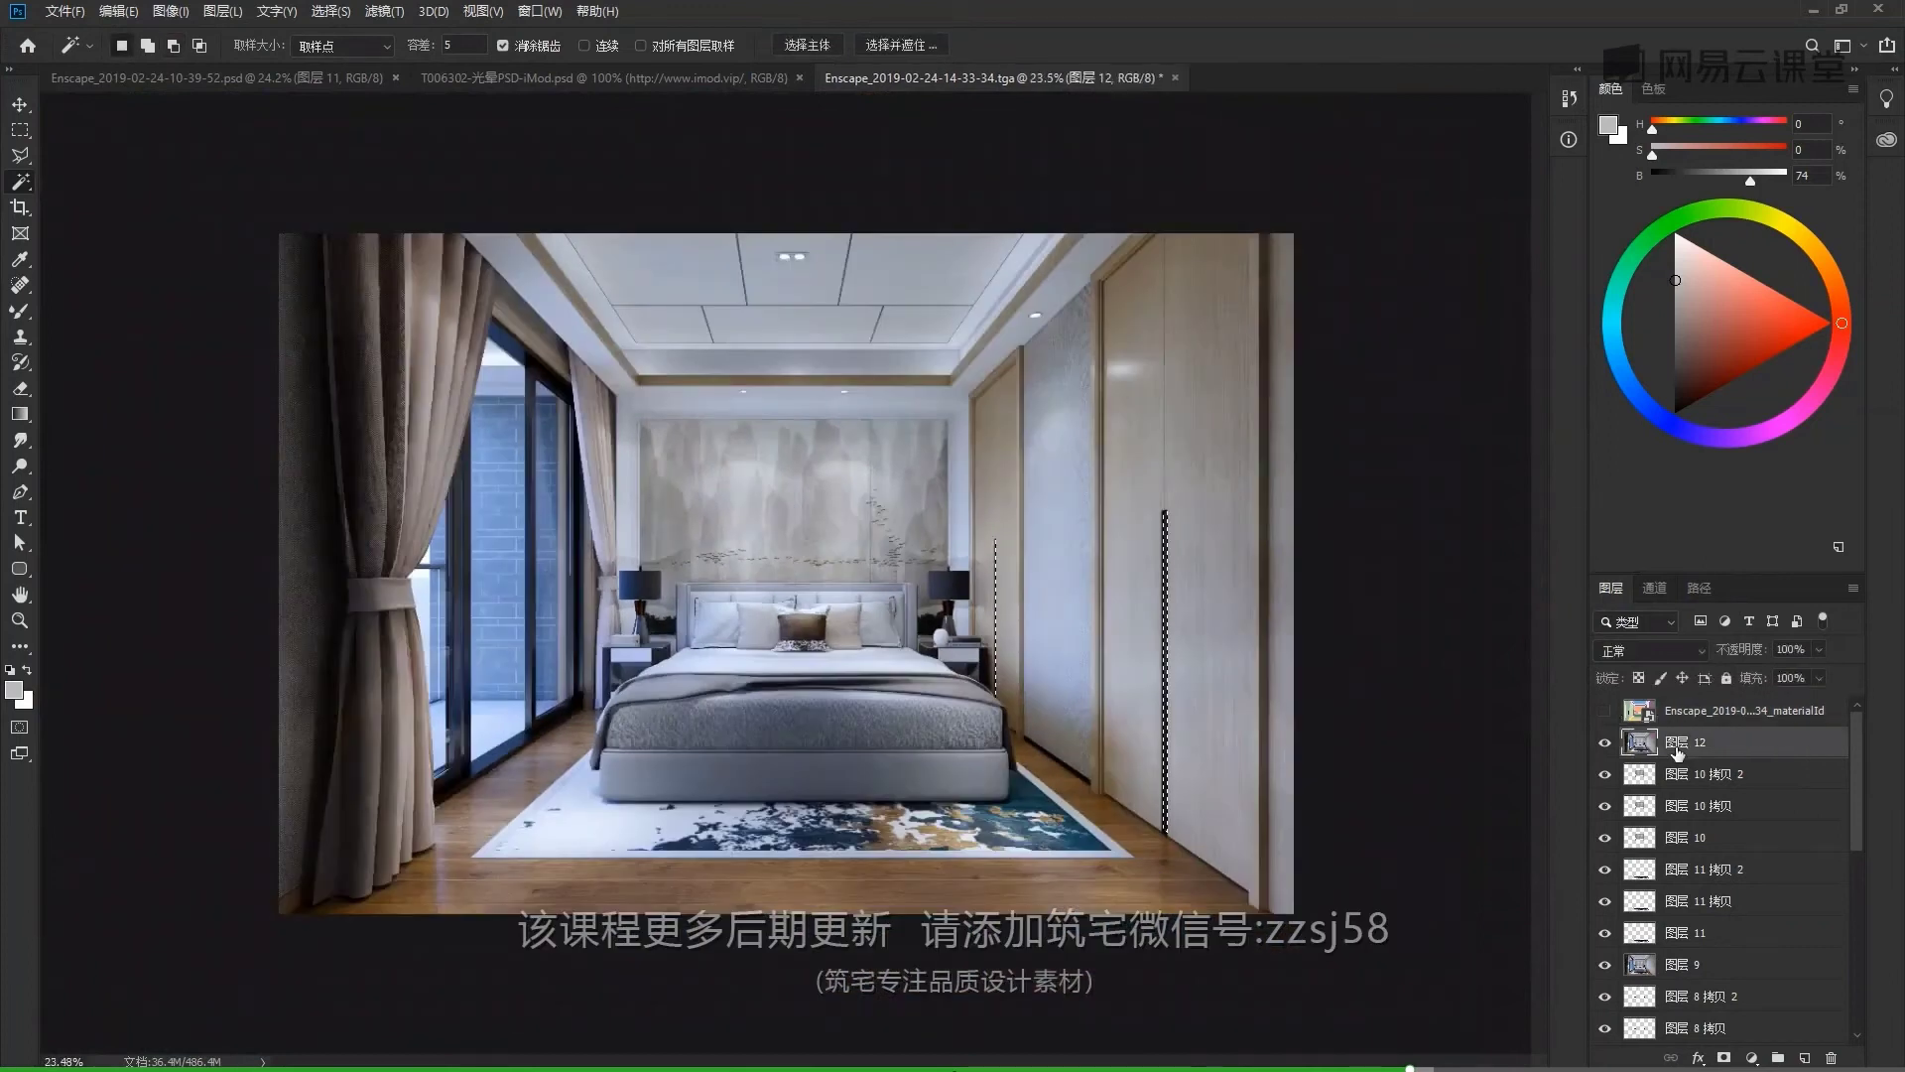
{"action": "key", "text": "ctrl+j"}
Set the wardrobe handle copy to Screen blending and add a duplicate of it in Overlay mode at 22% opacity
{"action": "scroll", "coordinate": [937, 605], "scroll_direction": "up", "scroll_amount": 3}
{"action": "left_click", "coordinate": [1679, 651]}
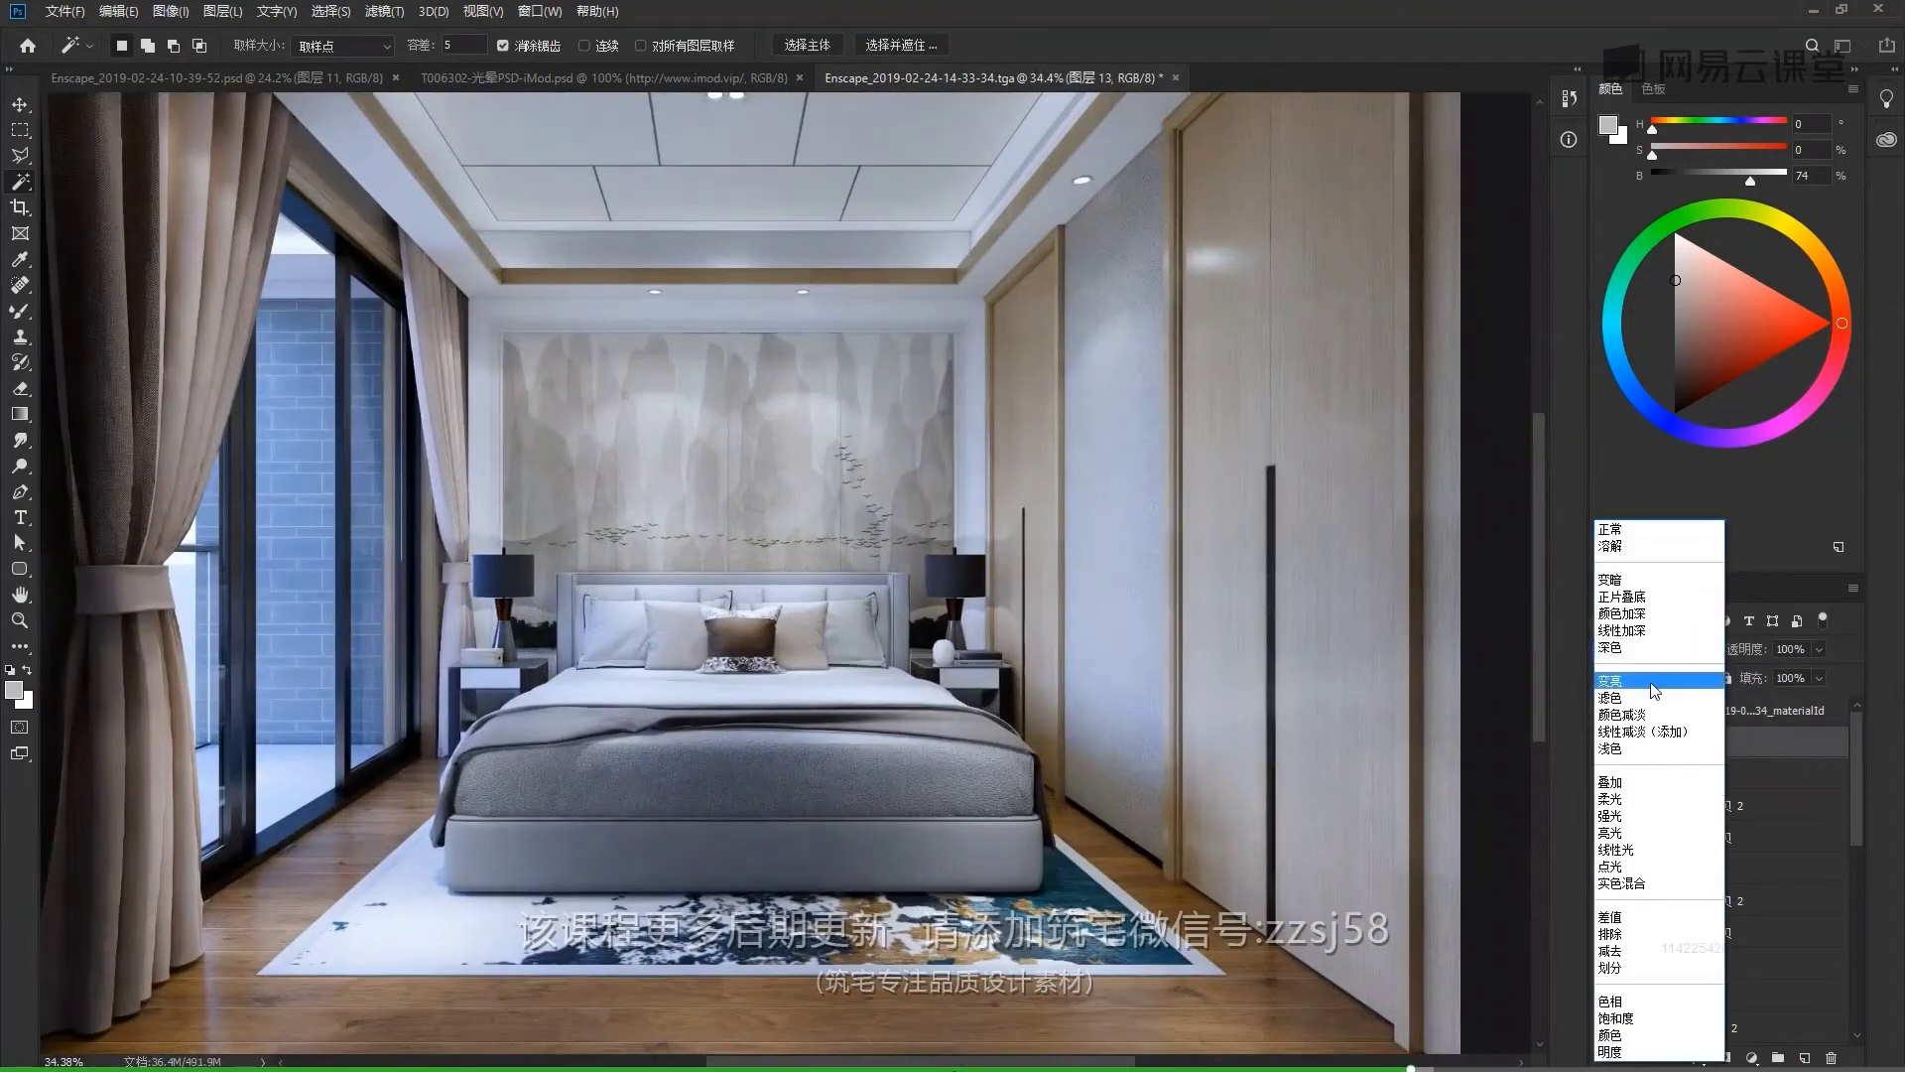
{"action": "left_click", "coordinate": [1712, 666]}
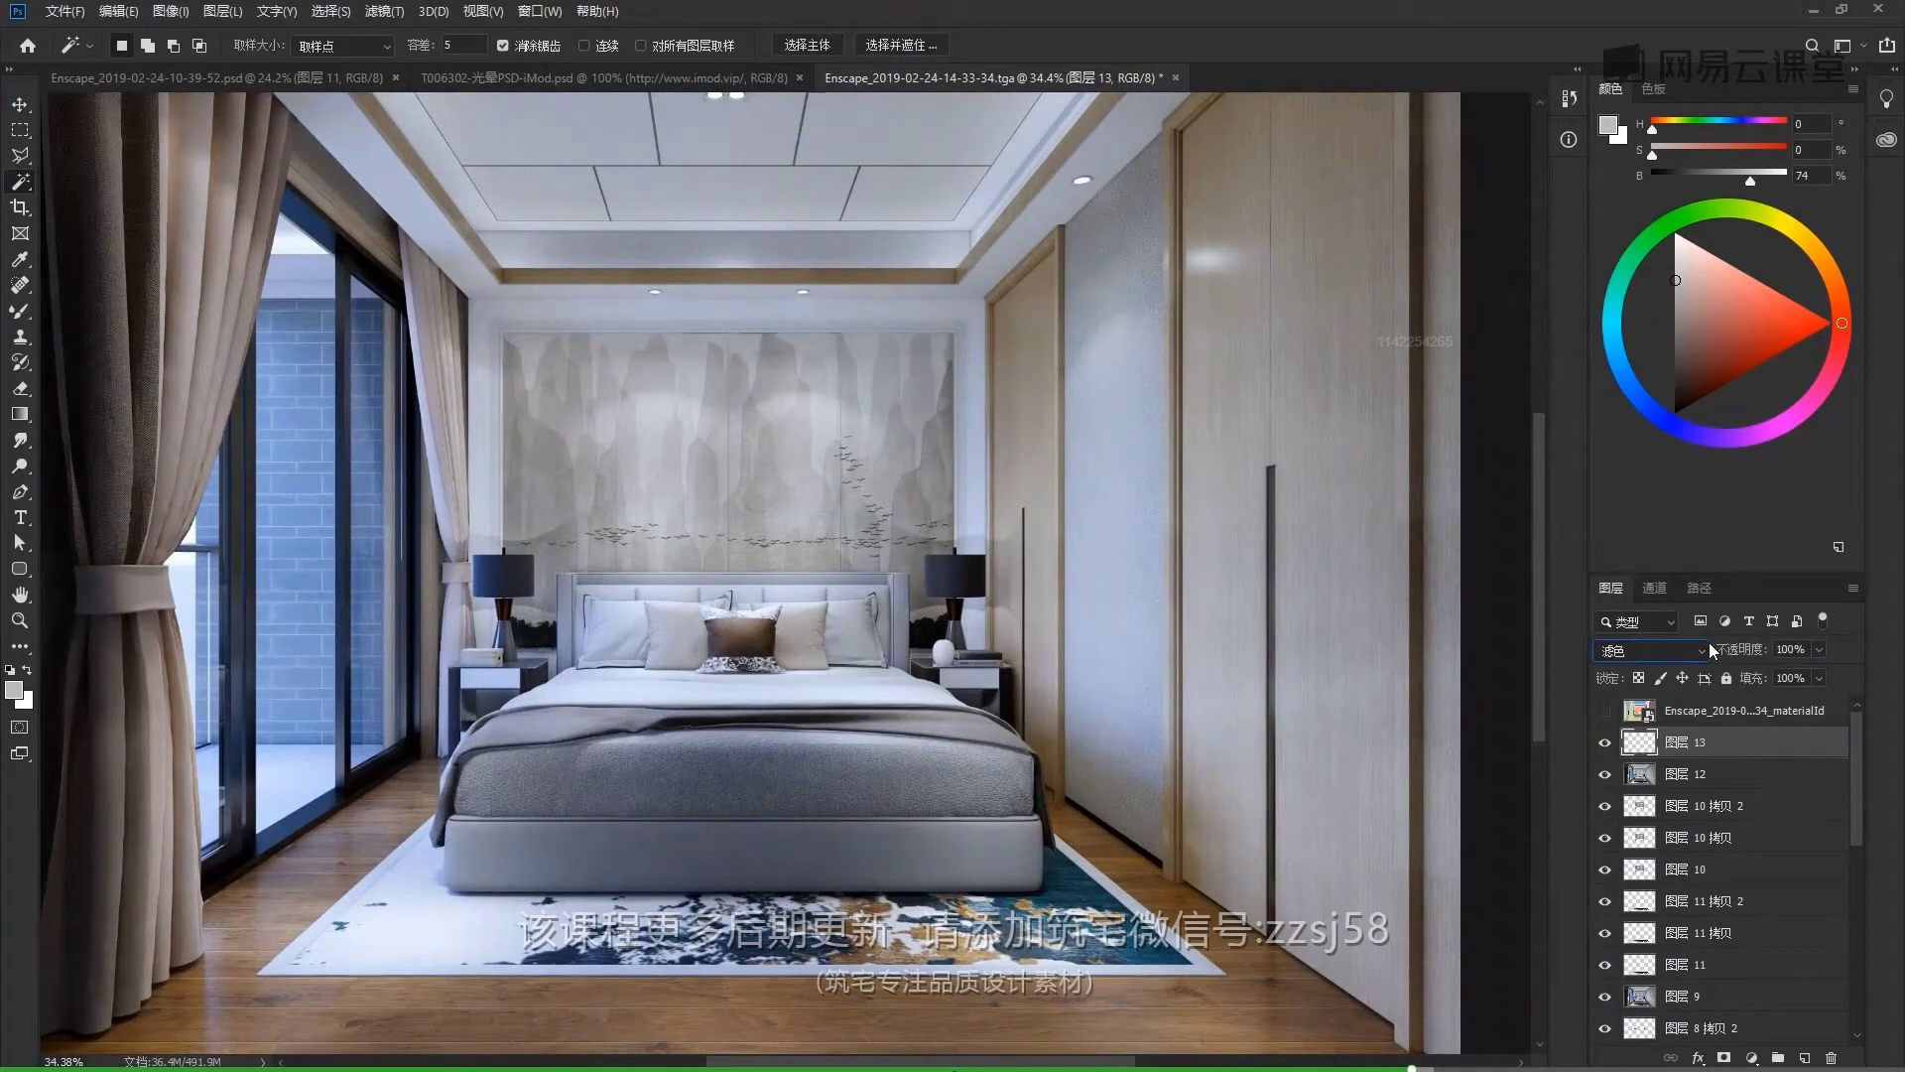
{"action": "key", "text": "ctrl+j"}
{"action": "left_click", "coordinate": [1702, 651]}
{"action": "left_click", "coordinate": [1619, 784]}
{"action": "left_click_drag", "start_coordinate": [1730, 652], "coordinate": [1219, 672]}
{"action": "key", "text": "Return"}
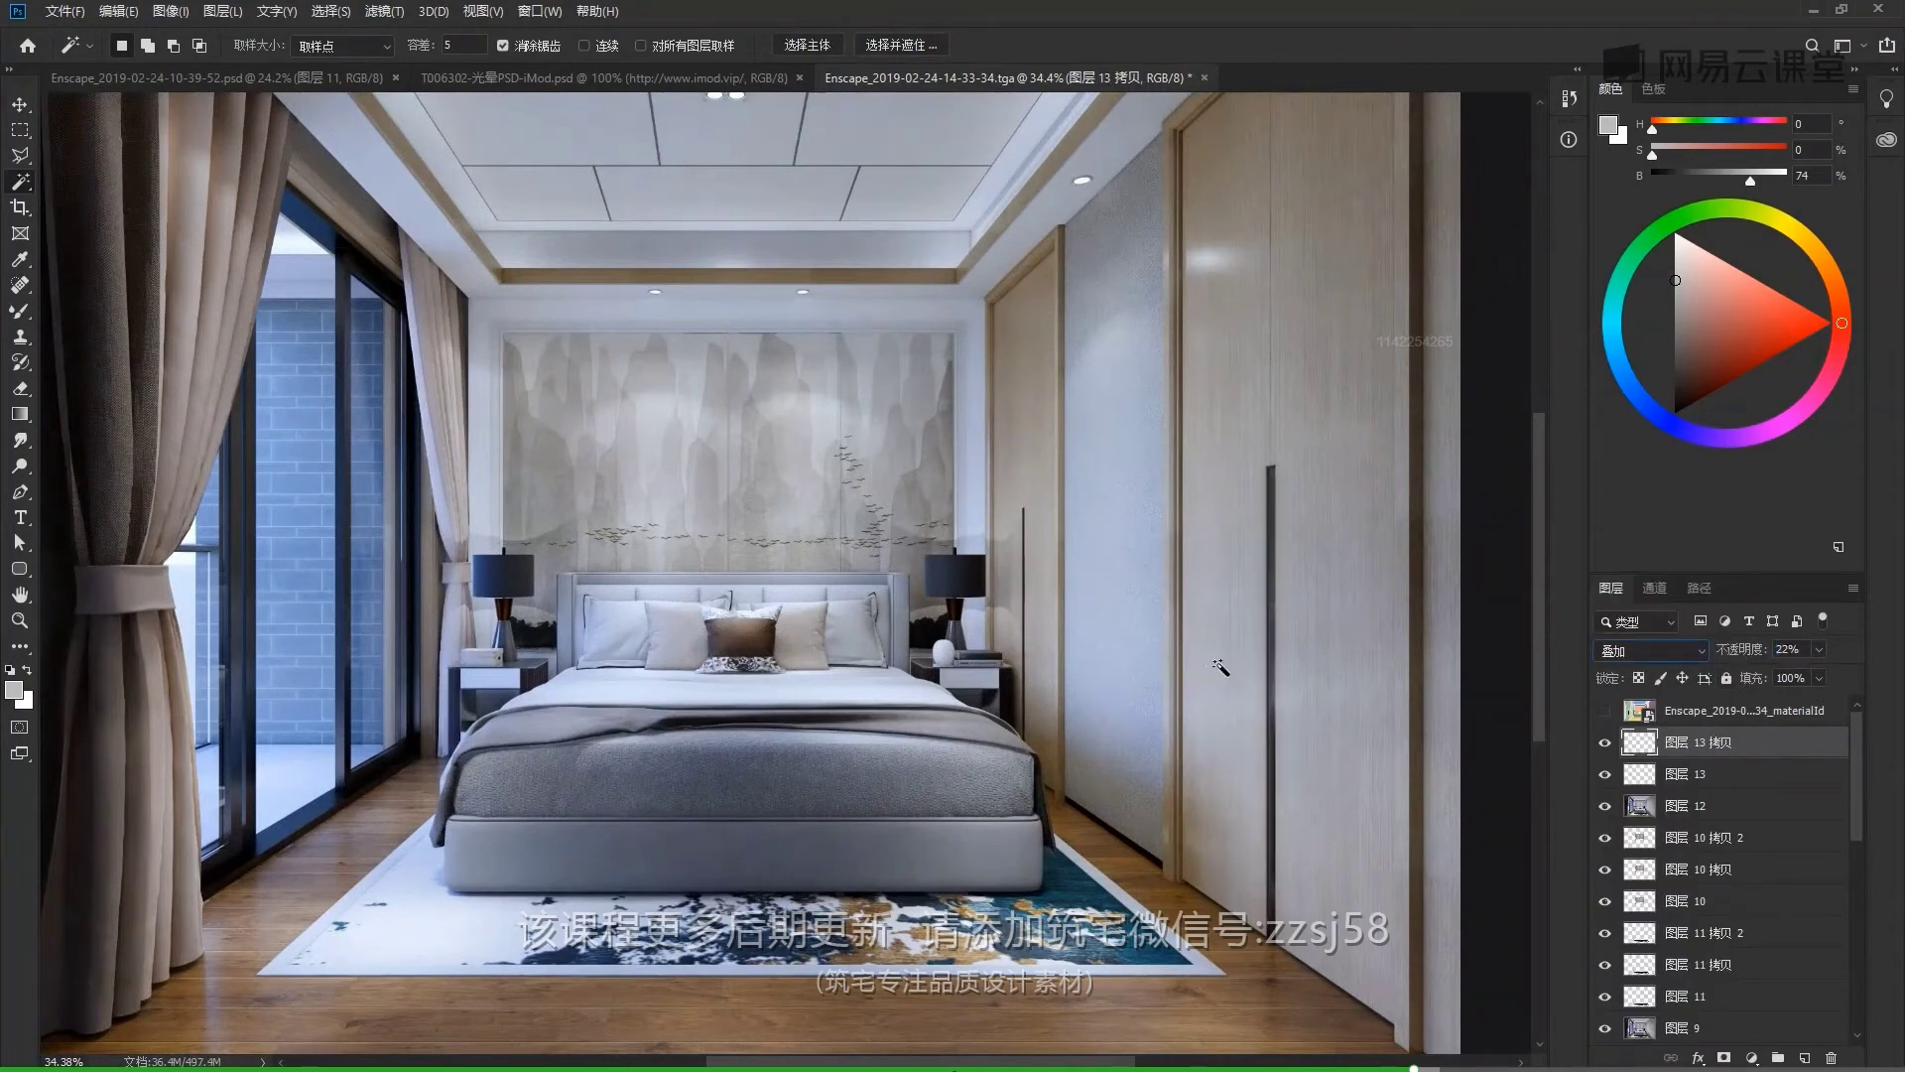
Merge the visible layers into a new layer and bring the light flare from T006302-光晕PSD-iMod.psd into the bedroom image
{"action": "key", "text": "ctrl+0"}
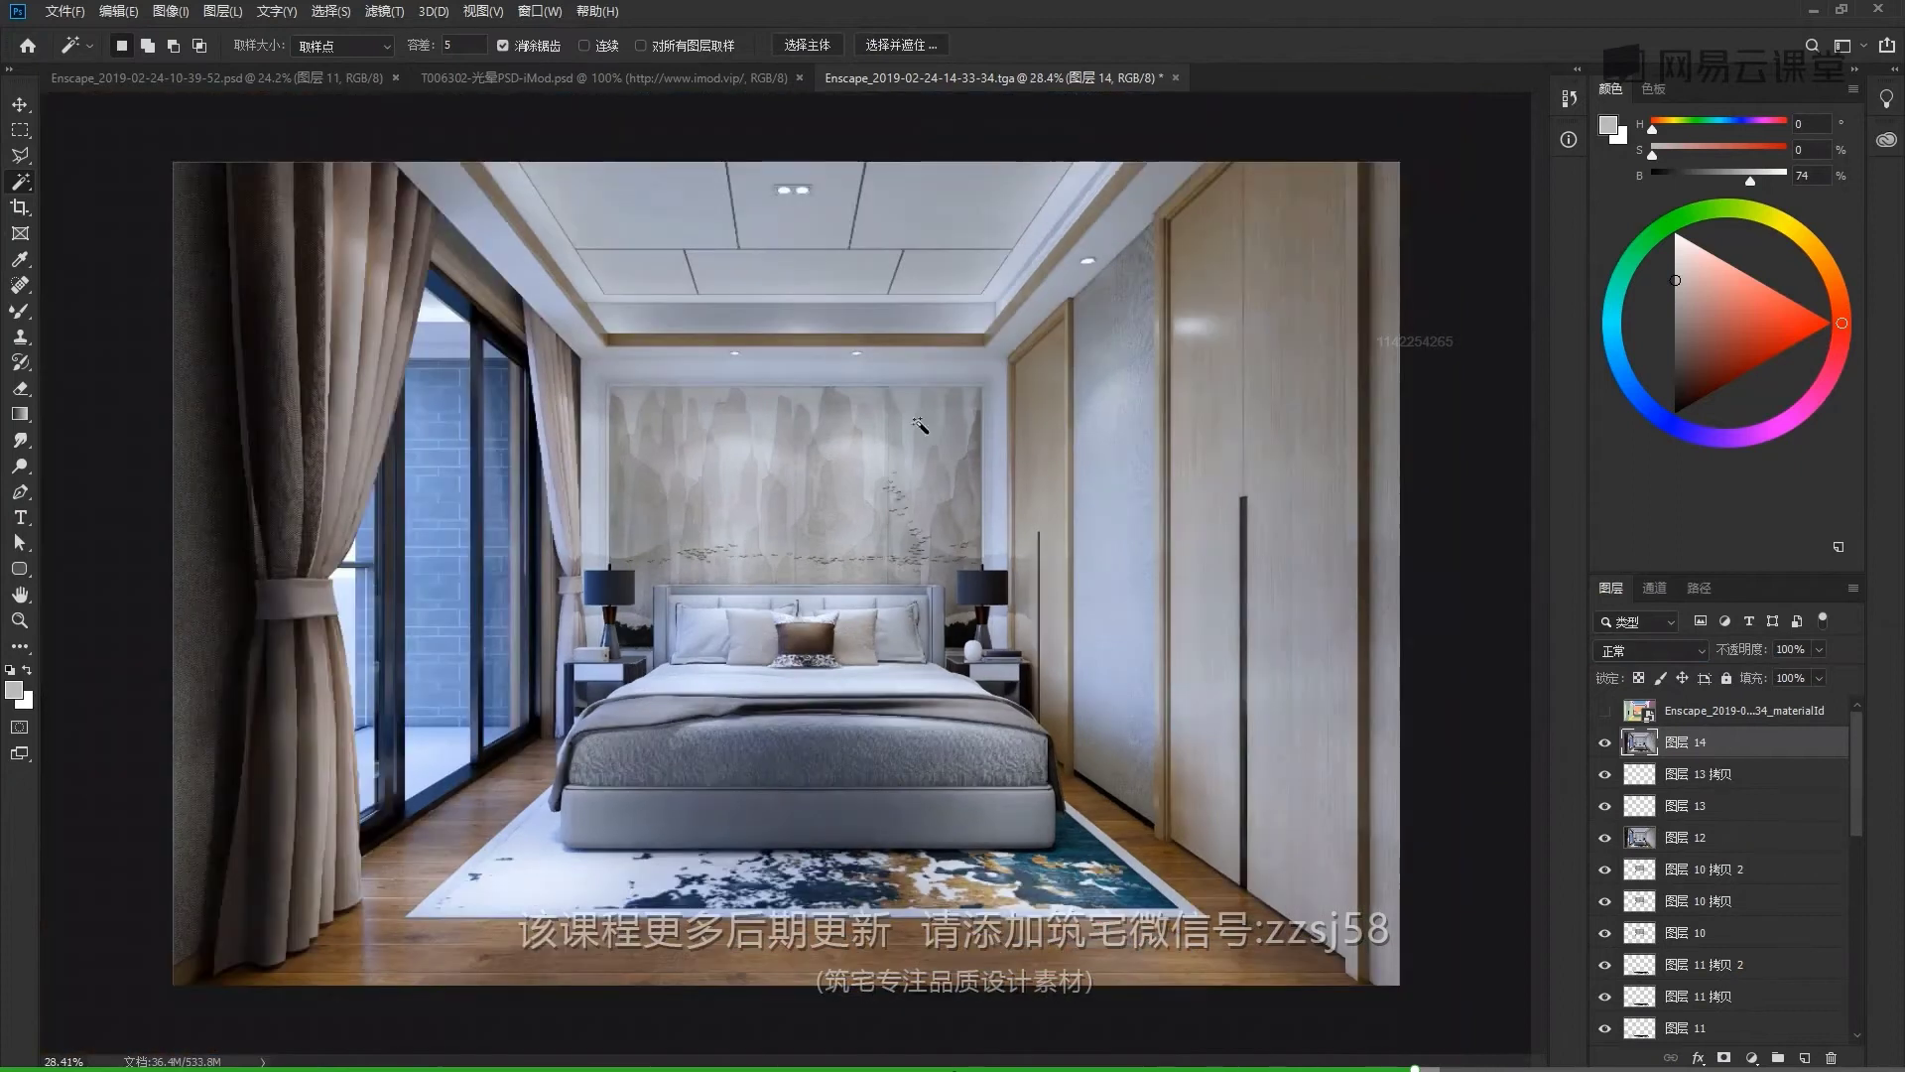
{"action": "left_click", "coordinate": [625, 79]}
{"action": "key", "text": "v"}
{"action": "left_click_drag", "start_coordinate": [672, 424], "coordinate": [921, 627]}
Centre the light flare on the left lamp of the twin ceiling spotlight, scale it to about 203%, and duplicate it onto the right lamp
{"action": "scroll", "coordinate": [786, 189], "scroll_direction": "up", "scroll_amount": 12}
{"action": "left_click_drag", "start_coordinate": [792, 421], "coordinate": [830, 637]}
{"action": "key", "text": "ctrl+t"}
{"action": "left_click_drag", "start_coordinate": [931, 541], "coordinate": [1030, 464]}
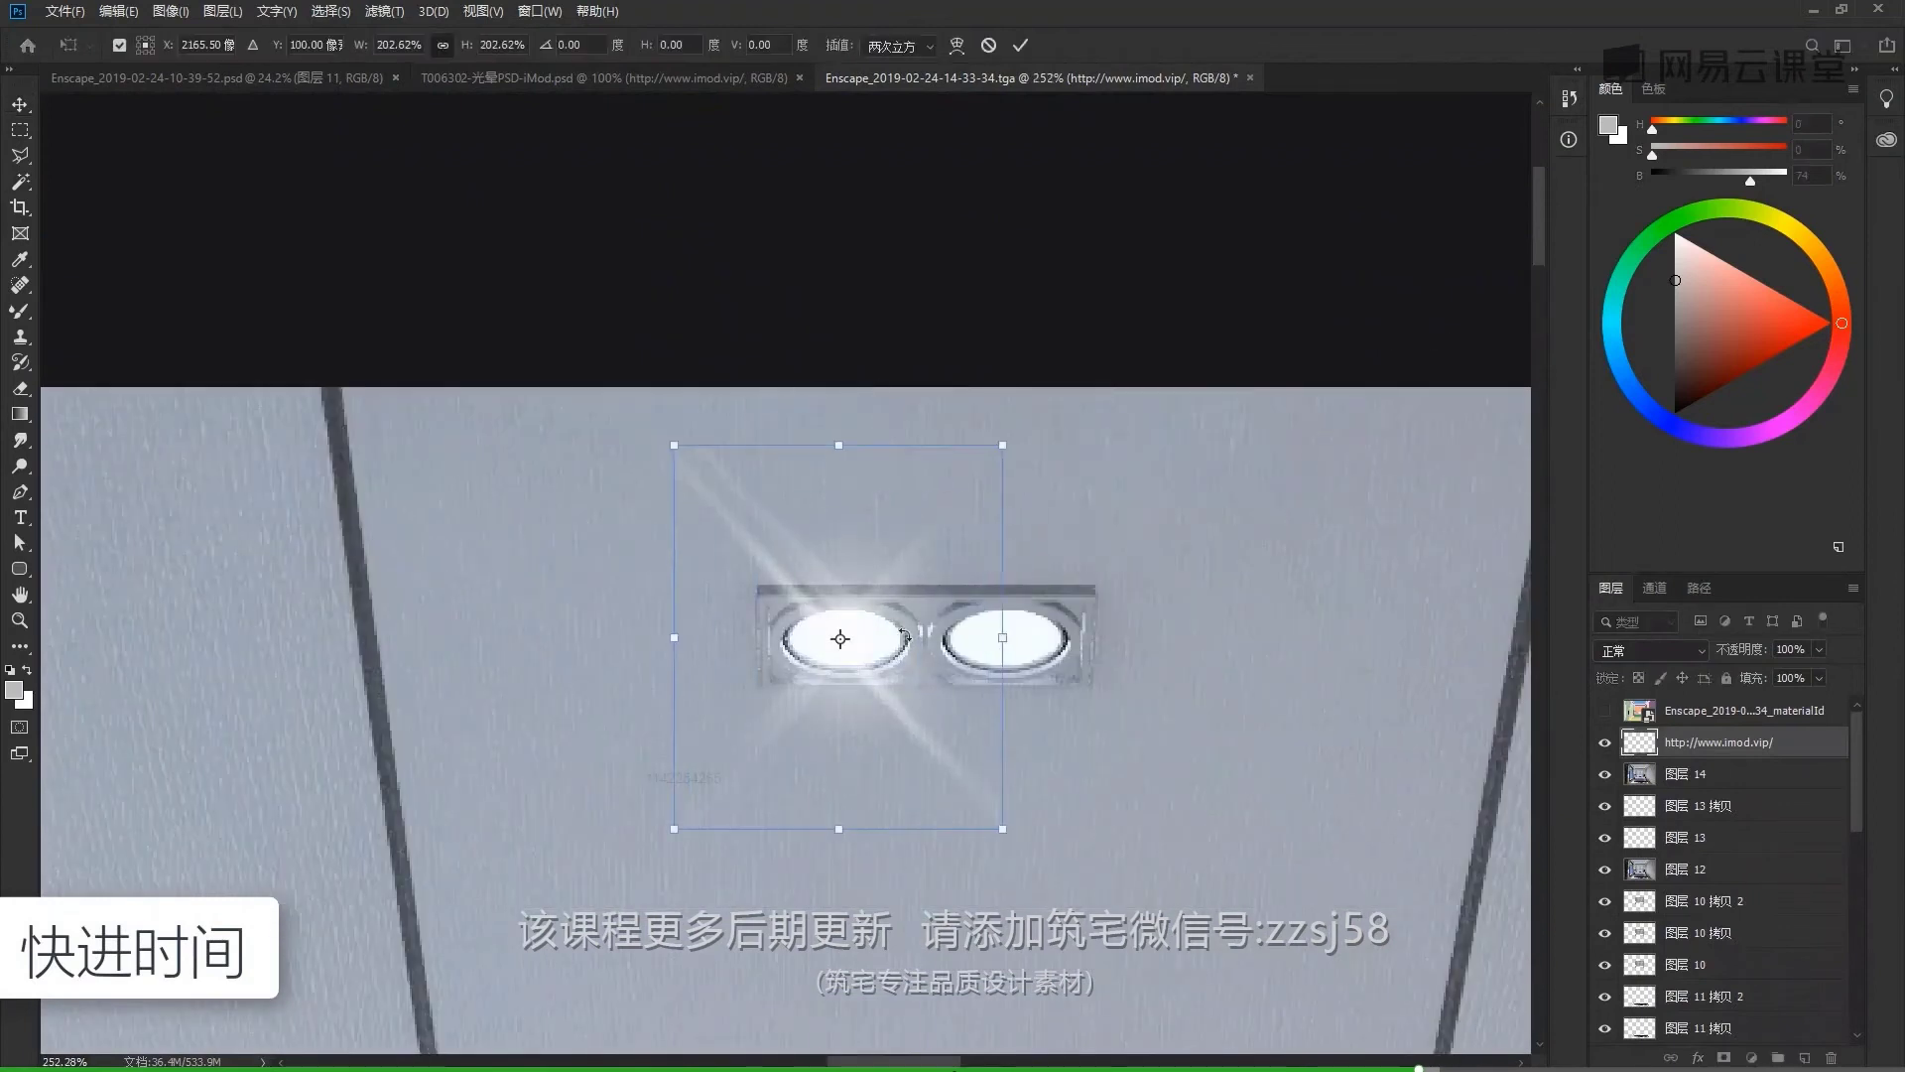
{"action": "key", "text": "Return"}
{"action": "left_click_drag", "start_coordinate": [843, 638], "coordinate": [1004, 638]}
Duplicate the flare onto the ceiling spotlight near the wardrobe wall and resize it to fit that lamp
{"action": "scroll", "coordinate": [602, 471], "scroll_direction": "down", "scroll_amount": 10}
{"action": "scroll", "coordinate": [1111, 606], "scroll_direction": "up", "scroll_amount": 11}
{"action": "left_click_drag", "start_coordinate": [675, 501], "coordinate": [863, 569]}
{"action": "key", "text": "ctrl+t"}
{"action": "left_click_drag", "start_coordinate": [1046, 350], "coordinate": [1015, 390]}
{"action": "key", "text": "Return"}
Duplicate the flare onto the right-hand spotlight above the headboard wall and scale the copy down to about 63%
{"action": "scroll", "coordinate": [1138, 498], "scroll_direction": "down", "scroll_amount": 10}
{"action": "left_click_drag", "start_coordinate": [1094, 504], "coordinate": [835, 288]}
{"action": "scroll", "coordinate": [673, 721], "scroll_direction": "up", "scroll_amount": 11}
{"action": "key", "text": "ctrl+t"}
{"action": "scroll", "coordinate": [835, 288], "scroll_direction": "down", "scroll_amount": 2}
{"action": "left_click_drag", "start_coordinate": [996, 89], "coordinate": [931, 167]}
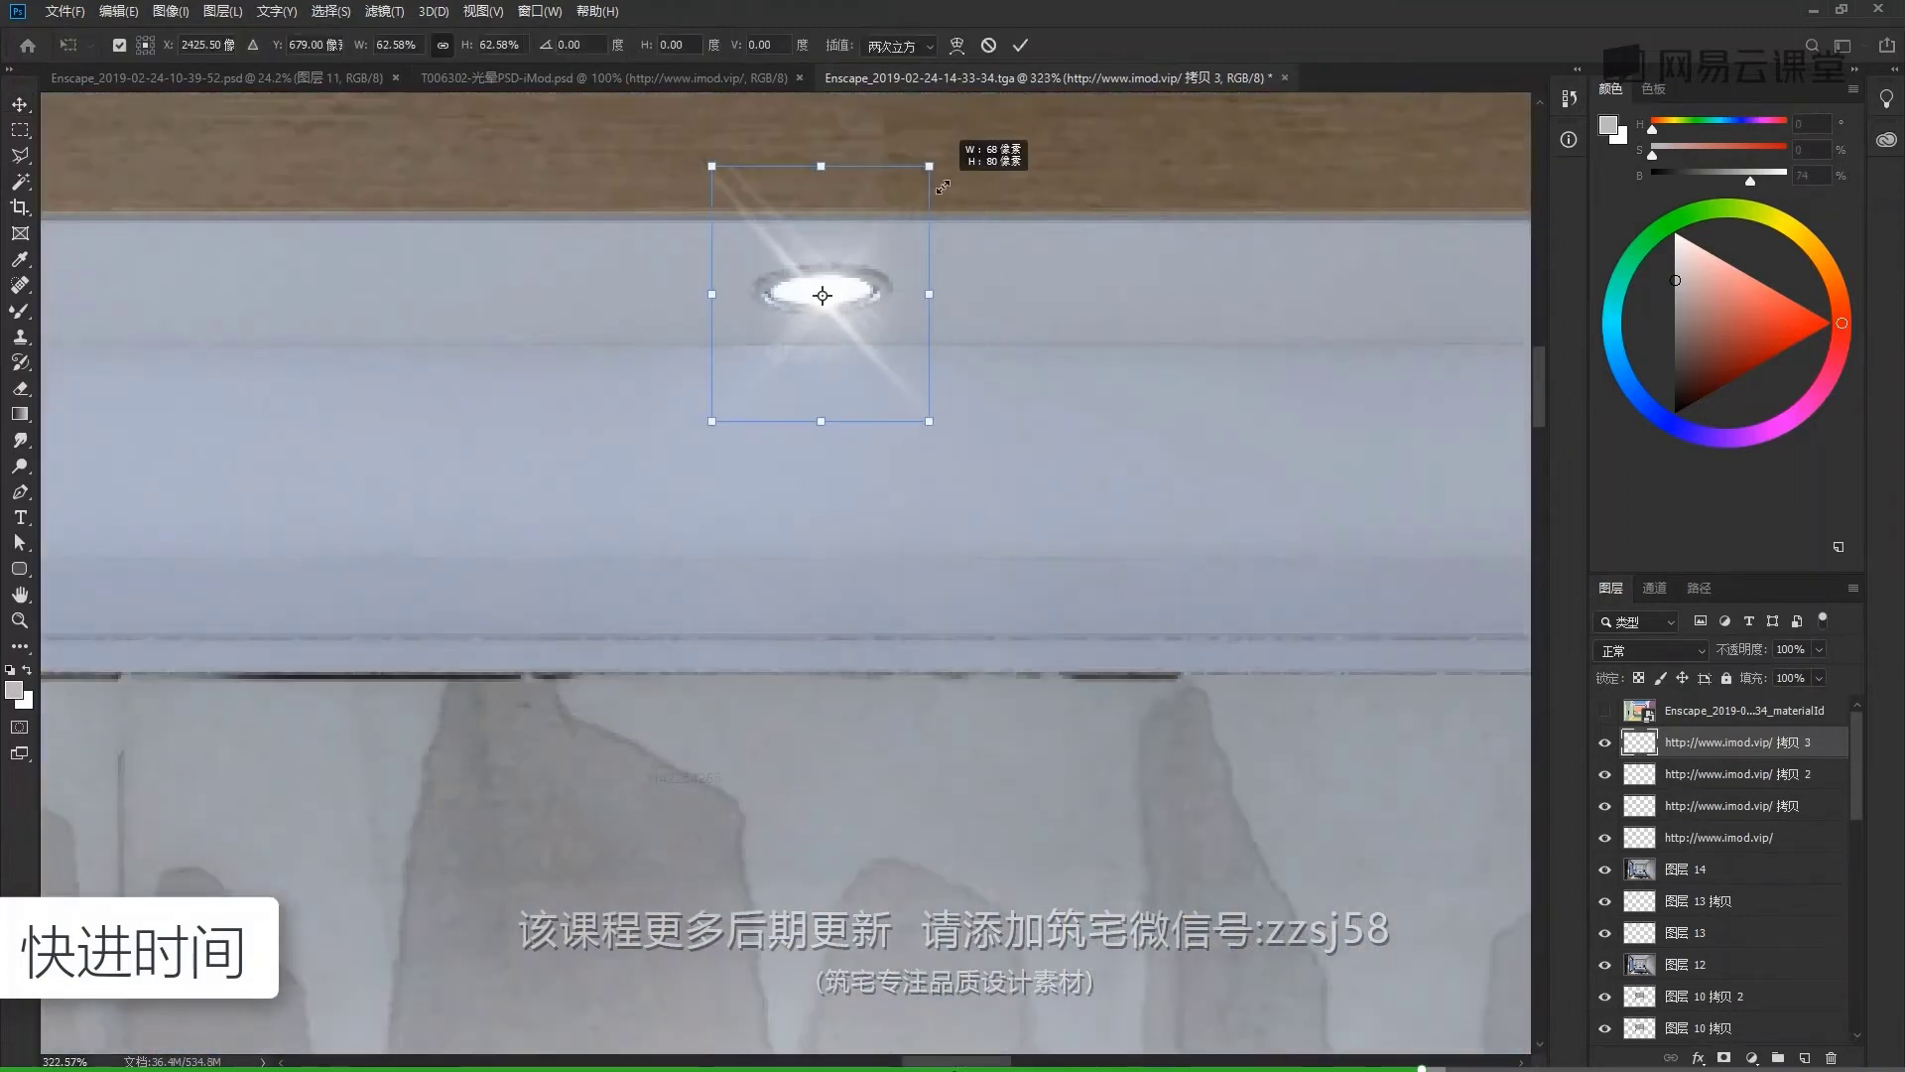
{"action": "key", "text": "Return"}
Duplicate the reduced flare onto the left-hand spotlight above the headboard wall
{"action": "scroll", "coordinate": [1220, 613], "scroll_direction": "down", "scroll_amount": 6}
{"action": "left_click_drag", "start_coordinate": [997, 490], "coordinate": [178, 493]}
{"action": "scroll", "coordinate": [1097, 521], "scroll_direction": "down", "scroll_amount": 8}
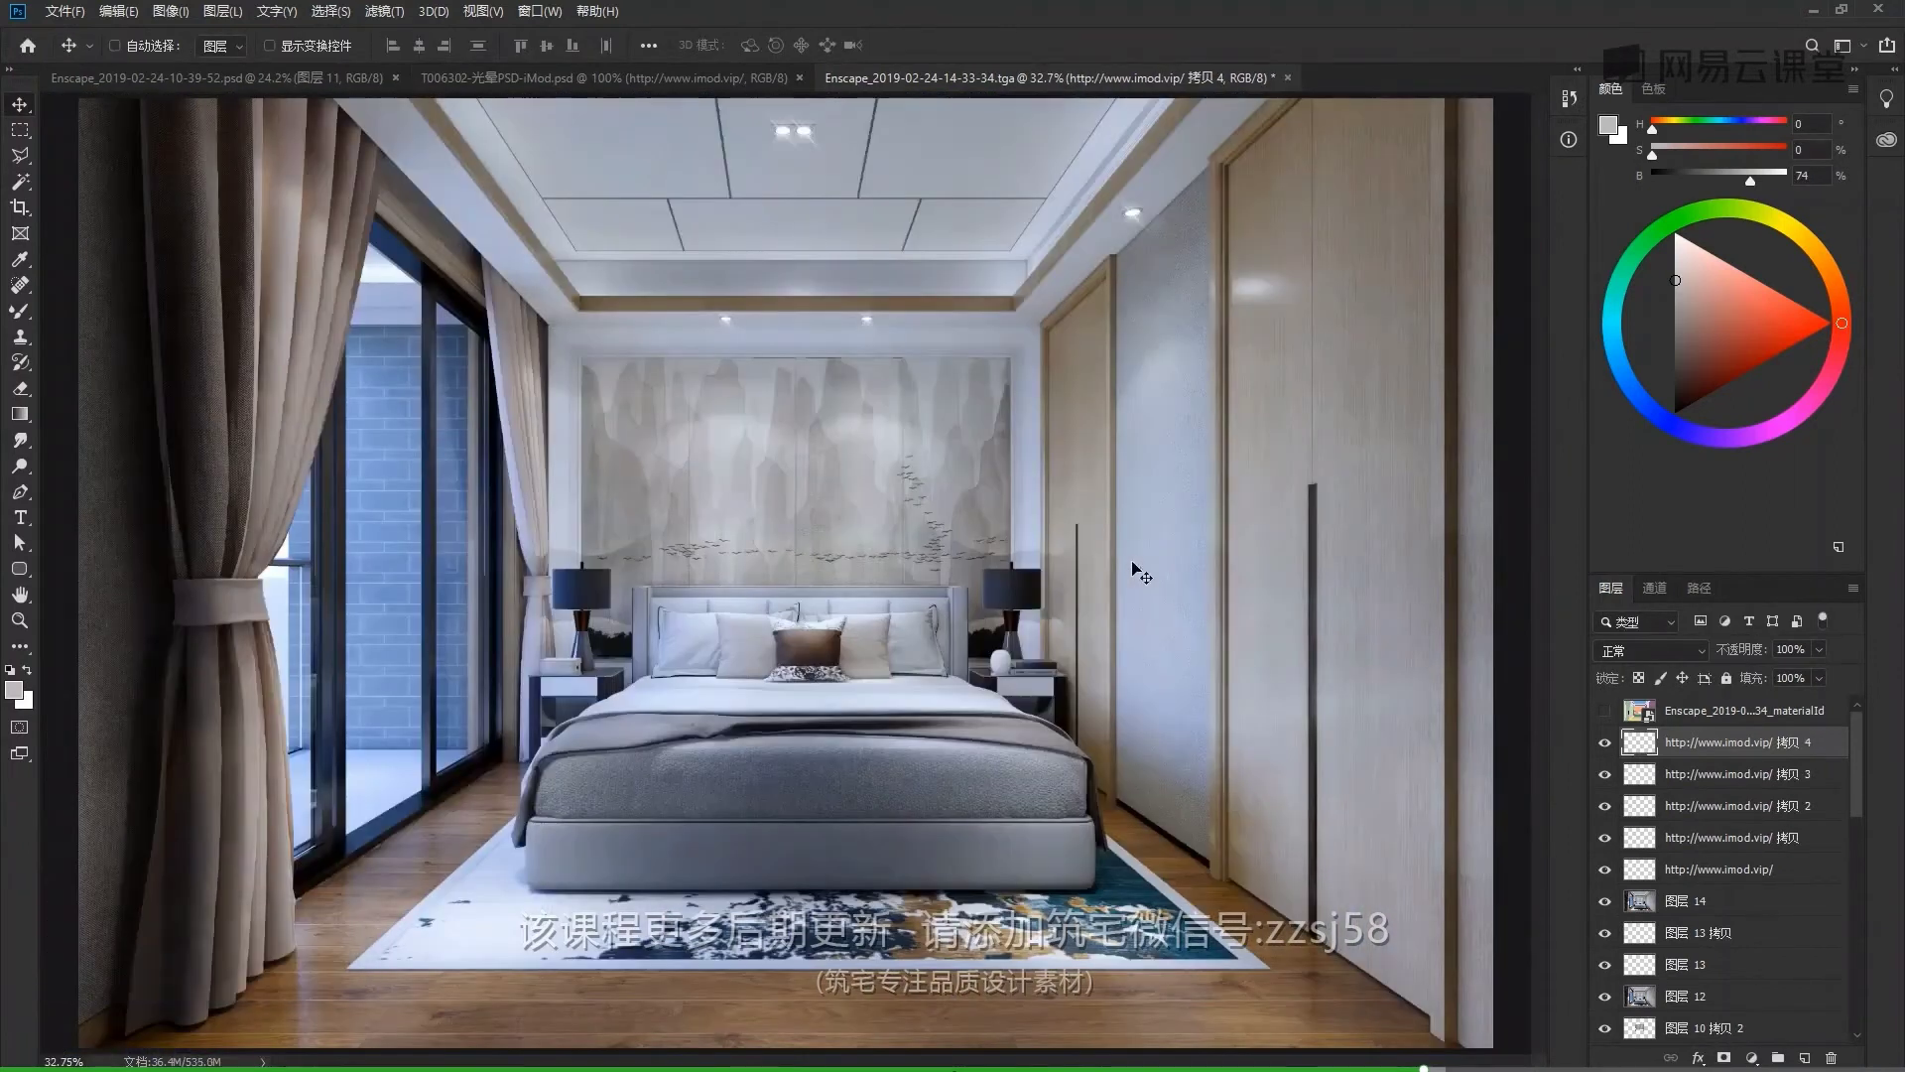
{"action": "key", "text": "ctrl+shift+s"}
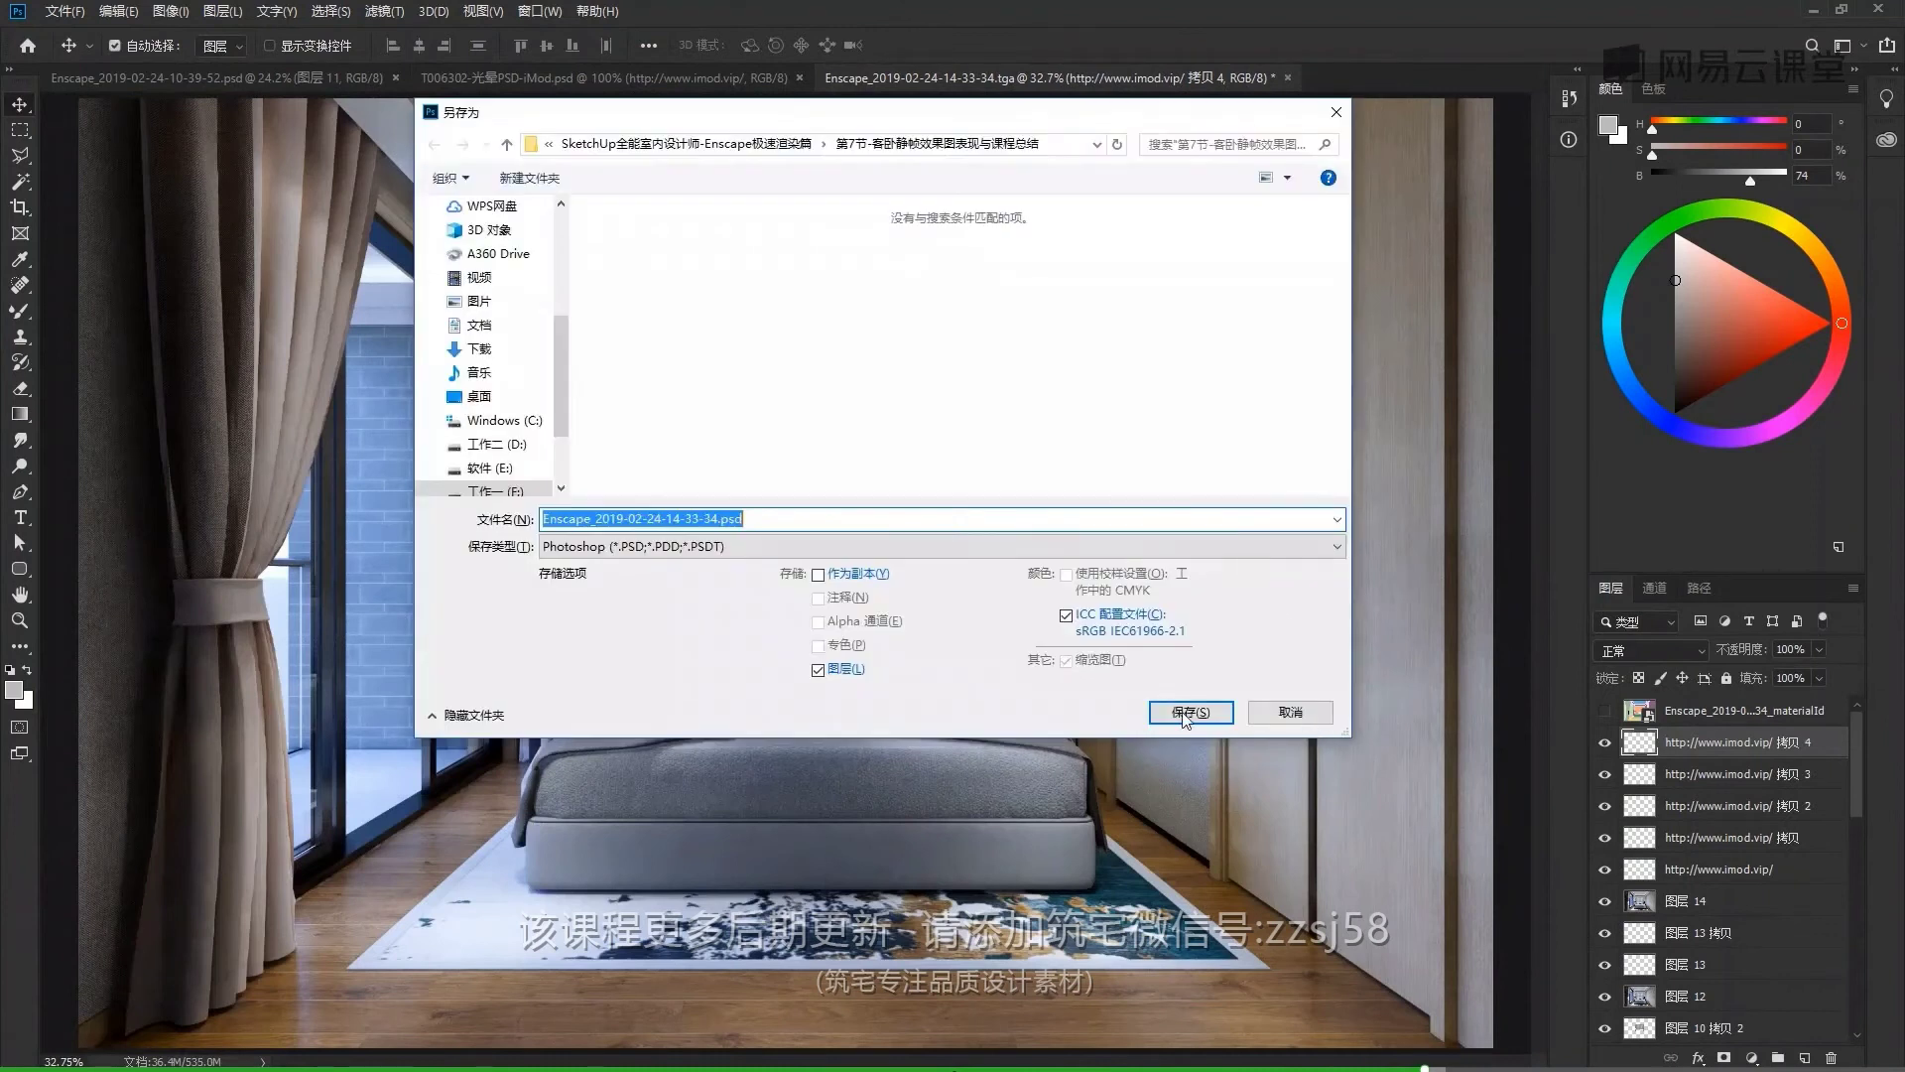
{"action": "left_click", "coordinate": [1184, 715]}
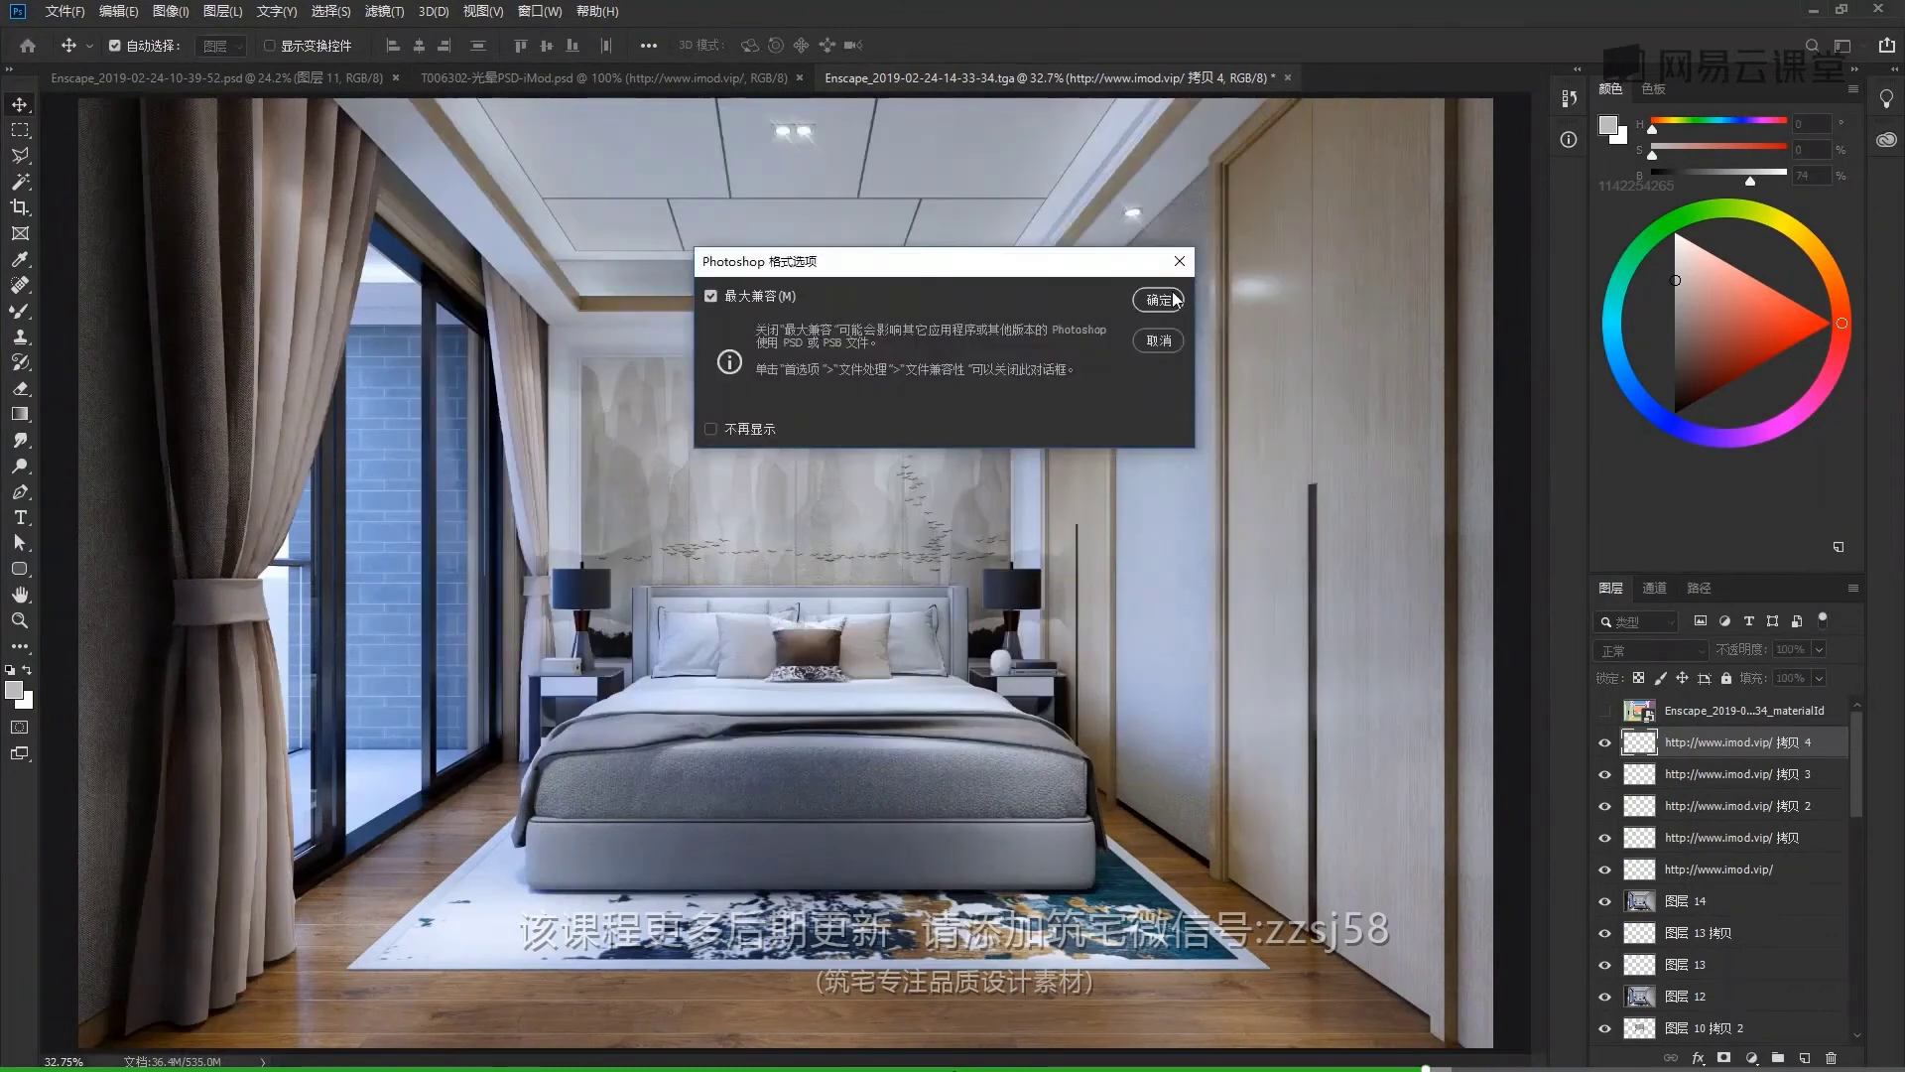
{"action": "left_click", "coordinate": [1176, 300]}
{"action": "scroll", "coordinate": [1105, 746], "scroll_direction": "down", "scroll_amount": 1}
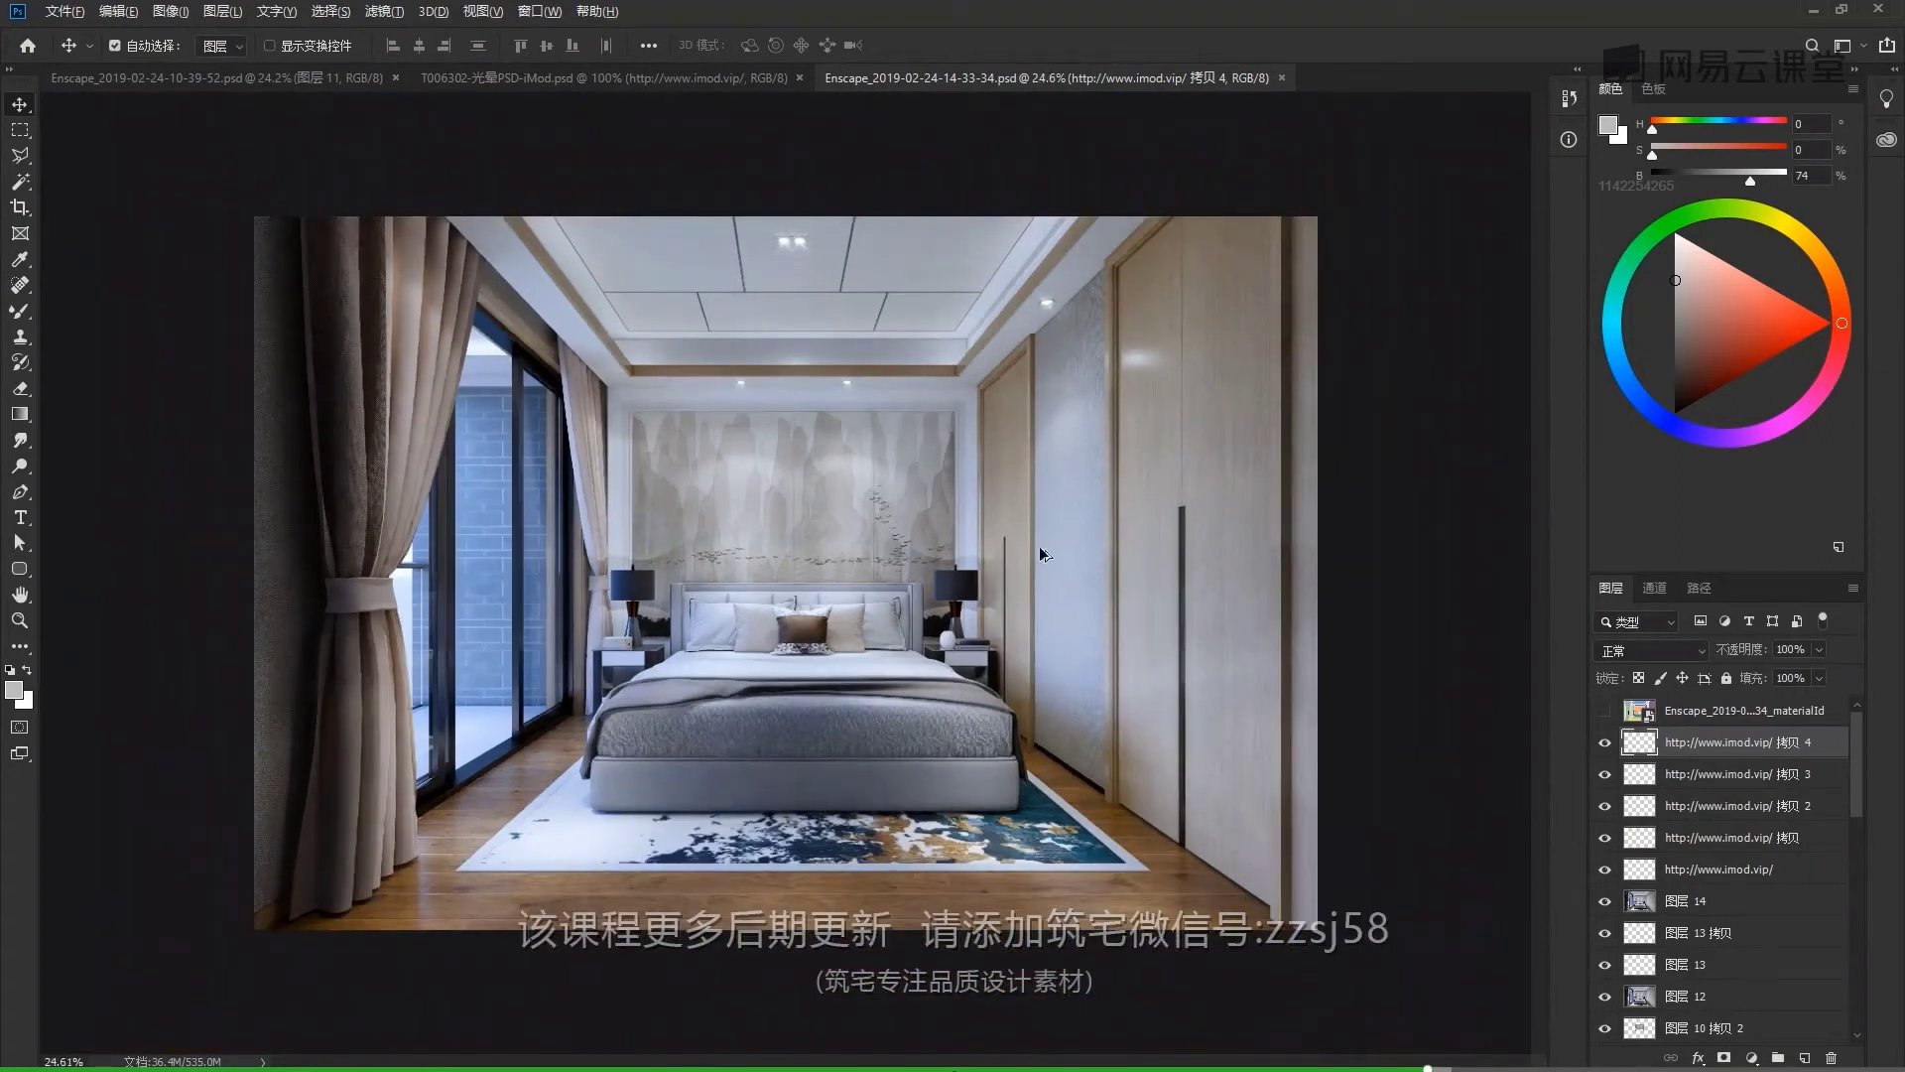
{"action": "scroll", "coordinate": [1139, 295], "scroll_direction": "up", "scroll_amount": 1}
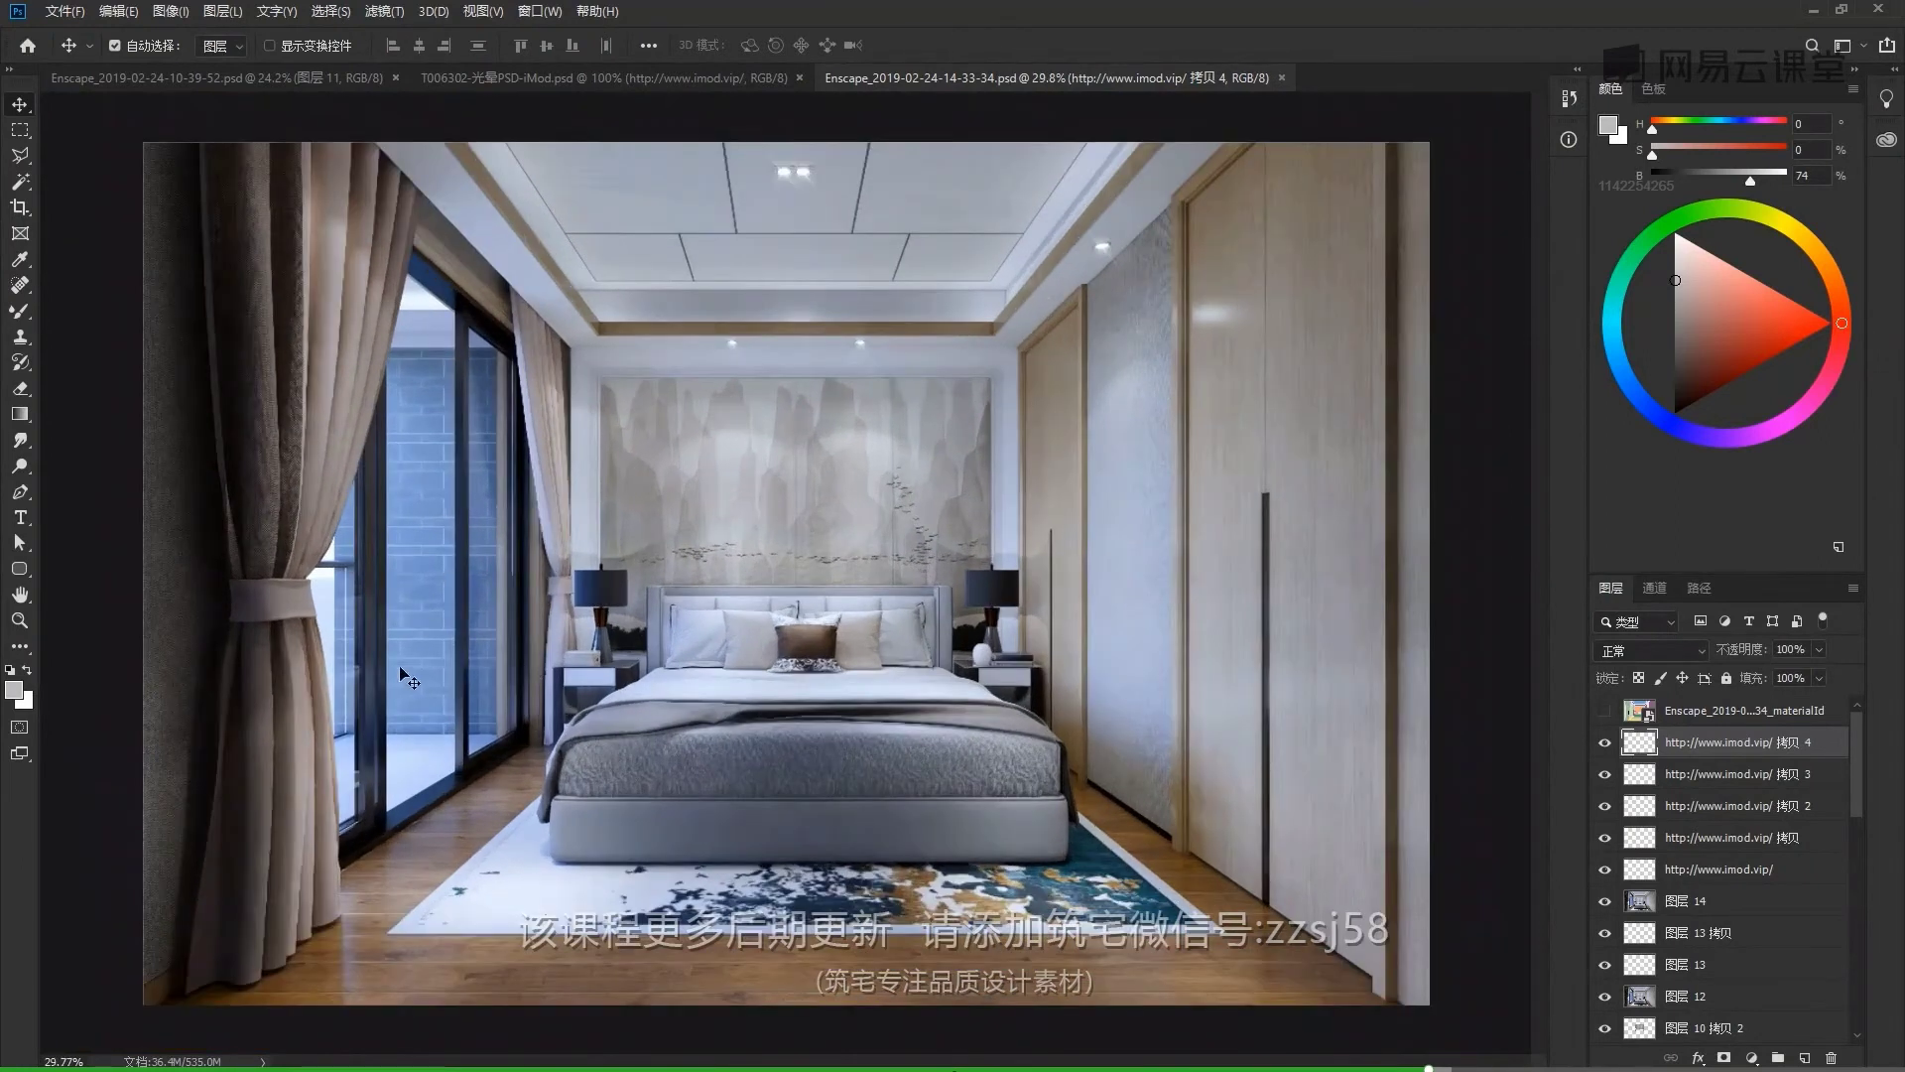
{"action": "scroll", "coordinate": [789, 650], "scroll_direction": "down", "scroll_amount": 1}
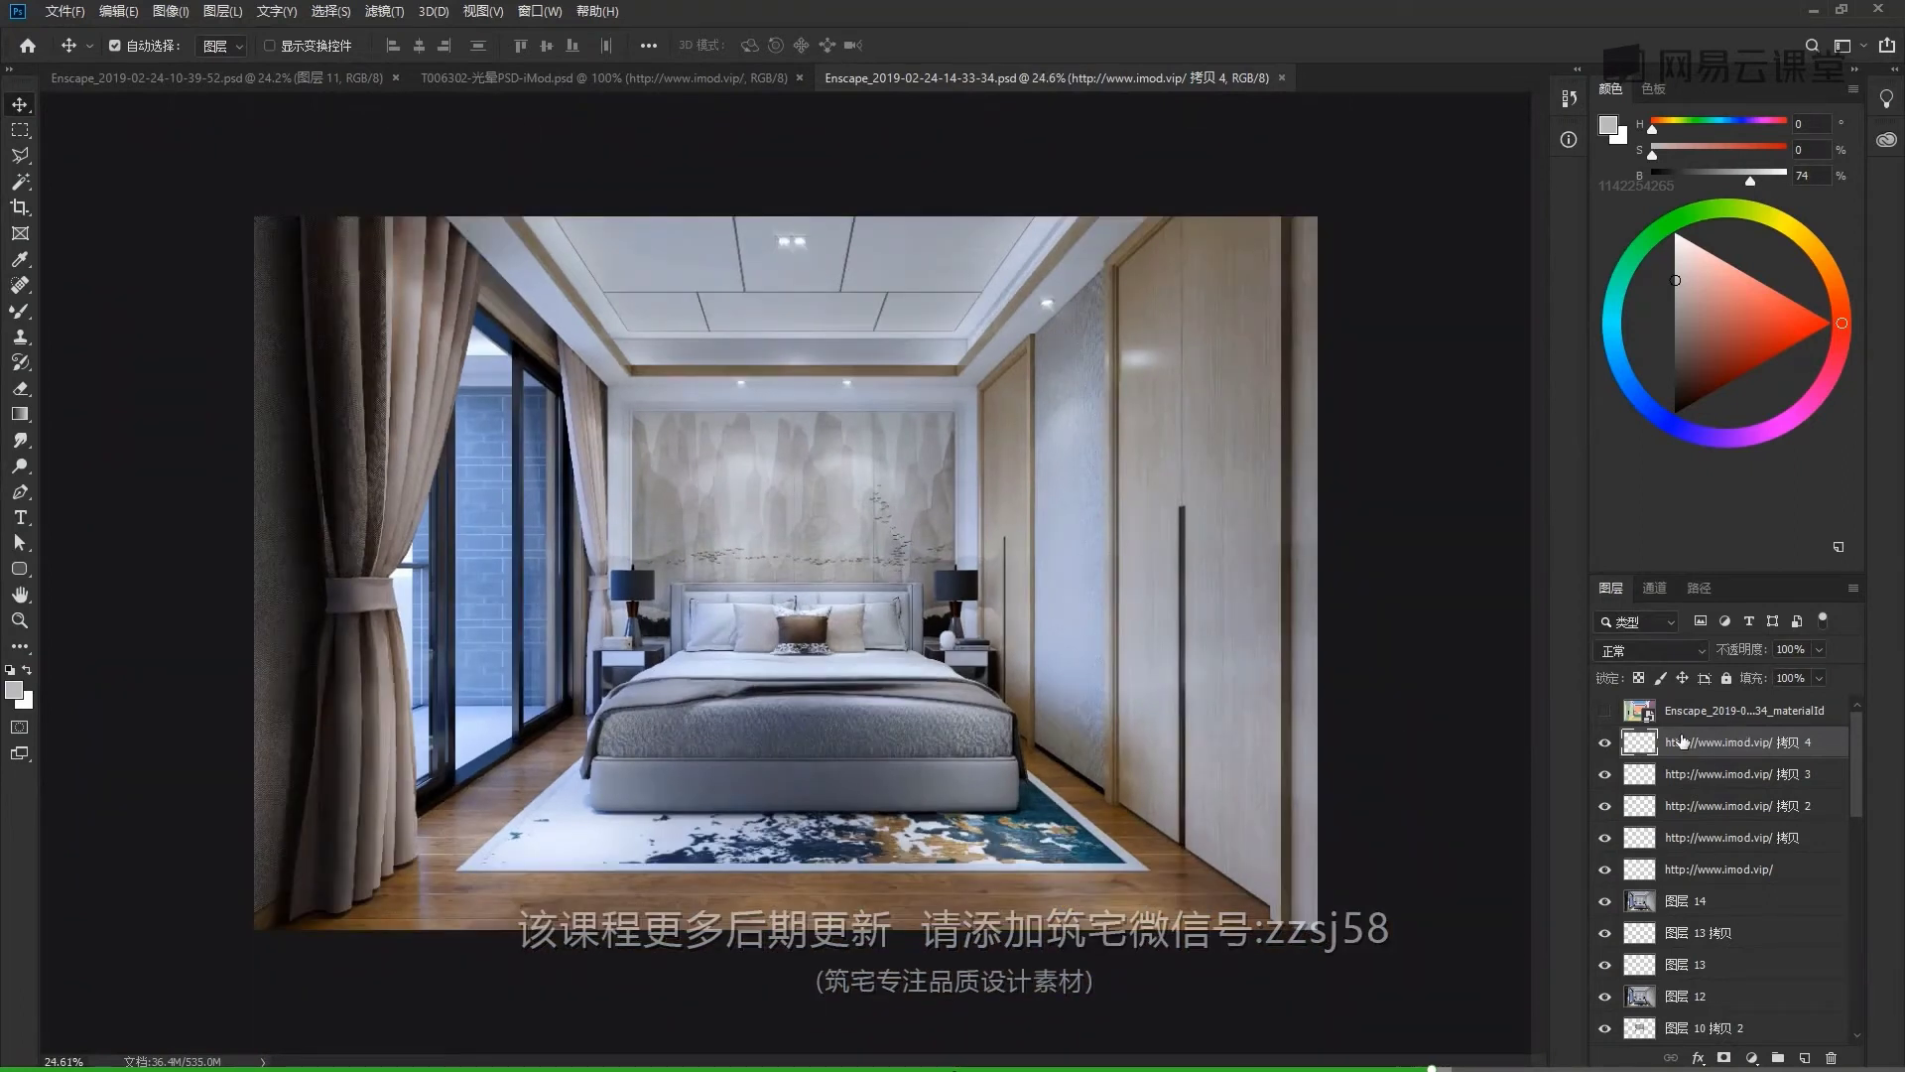
Merge the visible layers into a new layer and outline the wardrobe side of the room with a polygonal lasso selection
{"action": "key", "text": "ctrl+shift+alt+e"}
{"action": "key", "text": "l"}
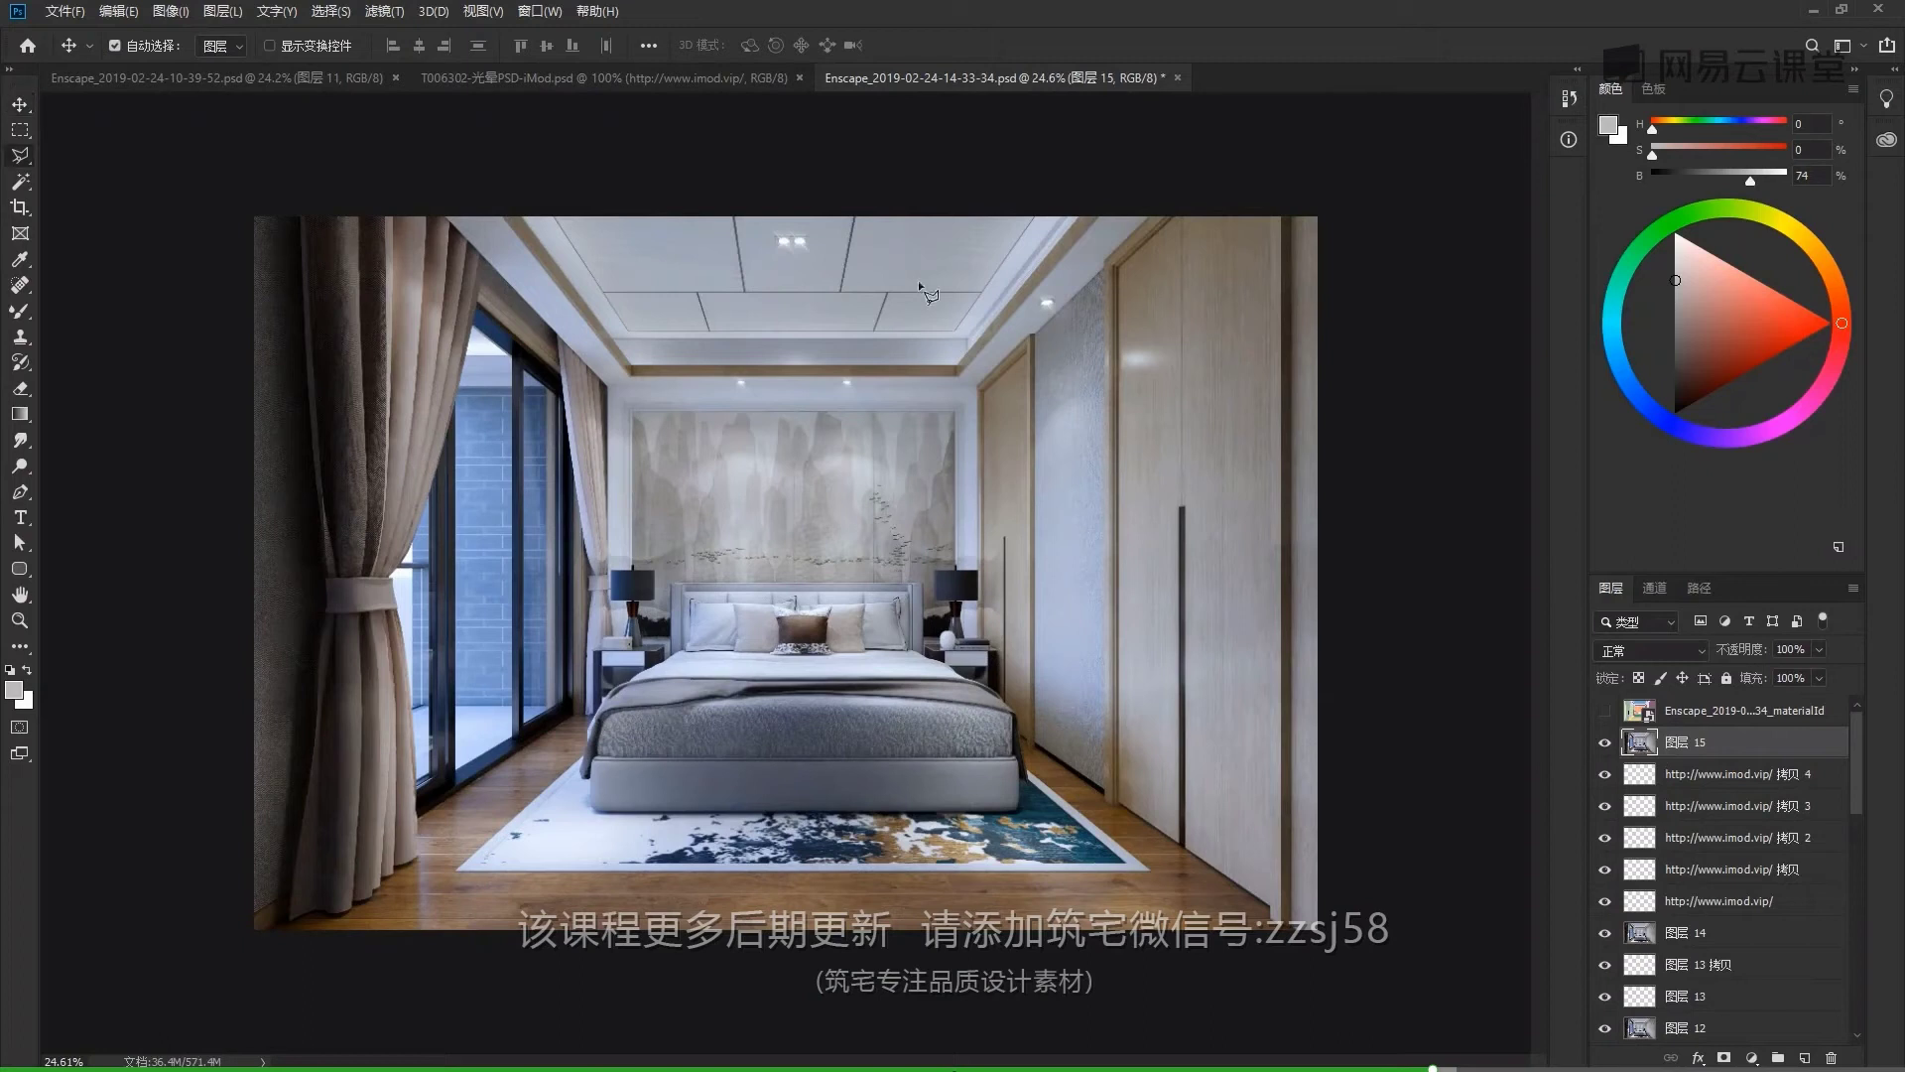
{"action": "key", "text": "Escape"}
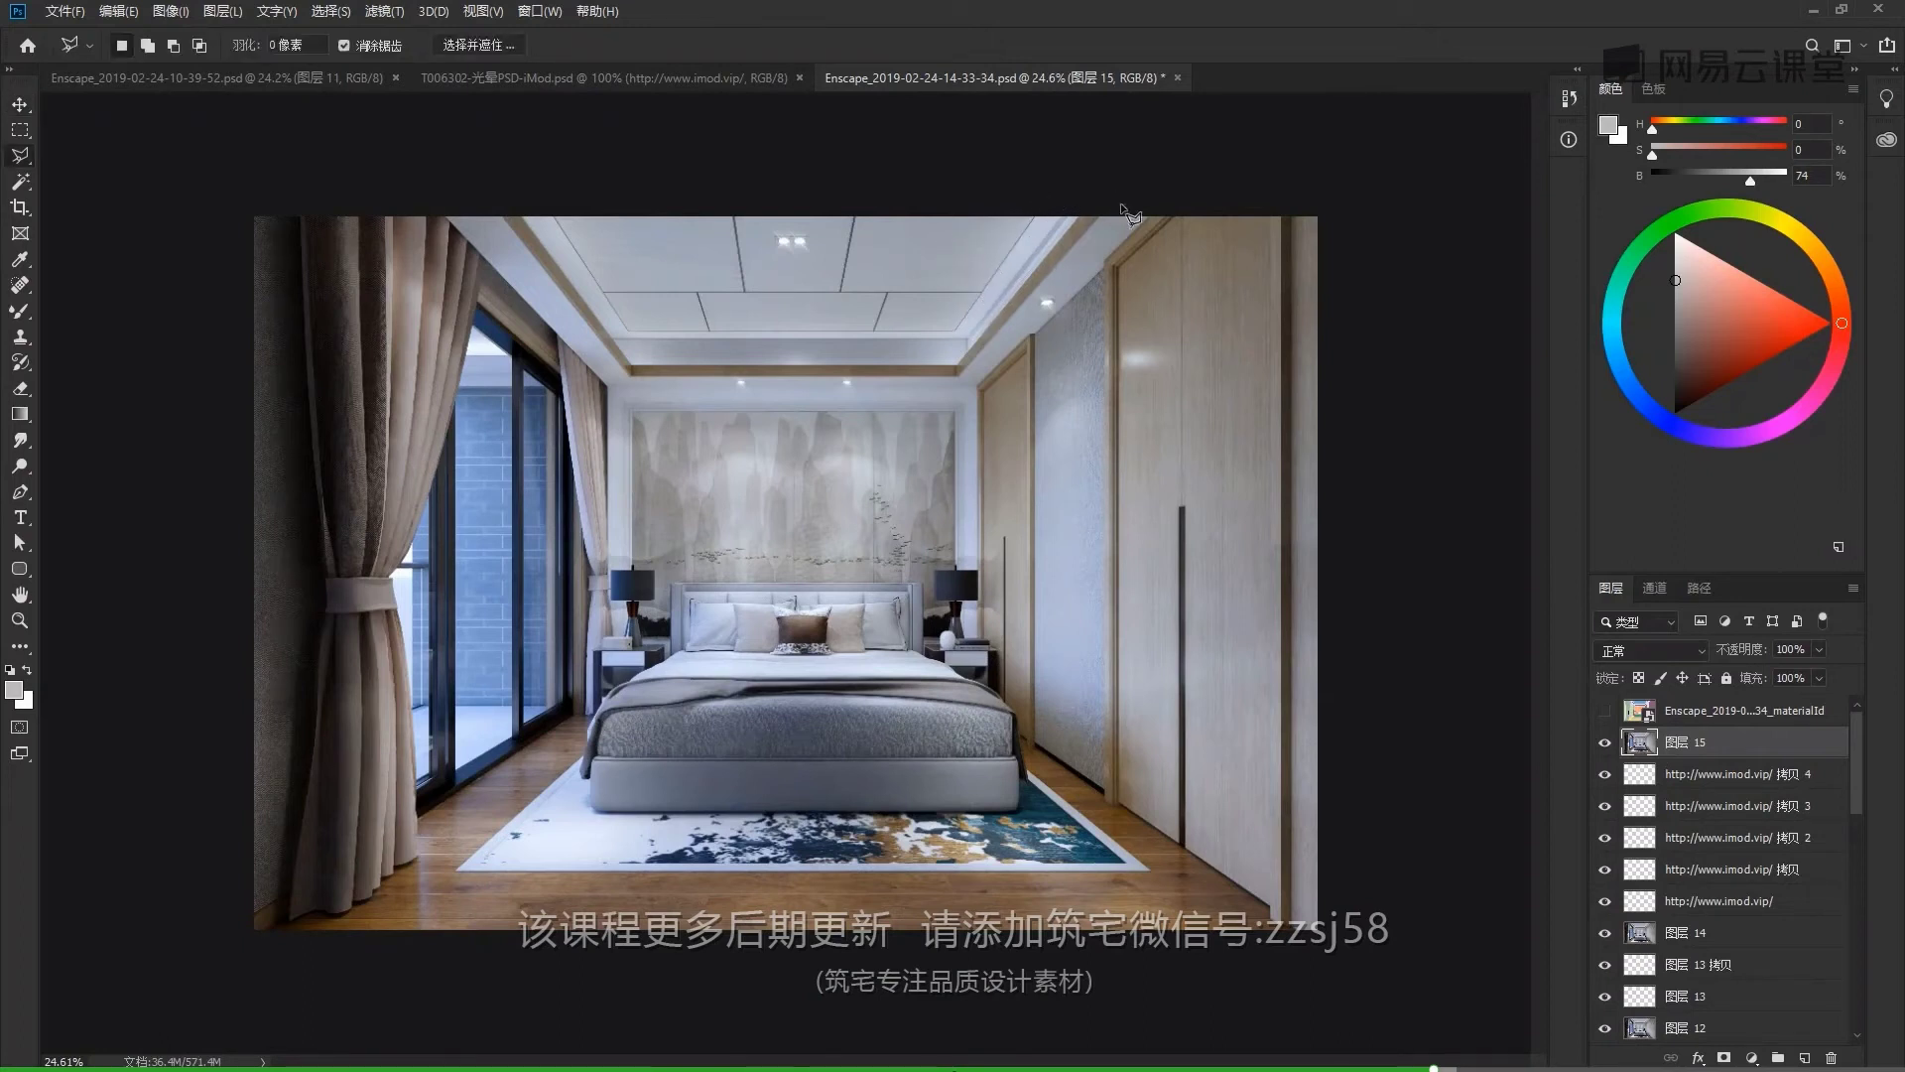
{"action": "left_click", "coordinate": [859, 493]}
{"action": "left_click", "coordinate": [871, 736]}
{"action": "left_click", "coordinate": [946, 832]}
{"action": "left_click", "coordinate": [1314, 976]}
{"action": "left_click", "coordinate": [1436, 823]}
{"action": "left_click", "coordinate": [1466, 248]}
{"action": "left_click", "coordinate": [1354, 167]}
{"action": "left_click", "coordinate": [1166, 154]}
Feather the wardrobe-side selection by 20 pixels
{"action": "key", "text": "shift+F6"}
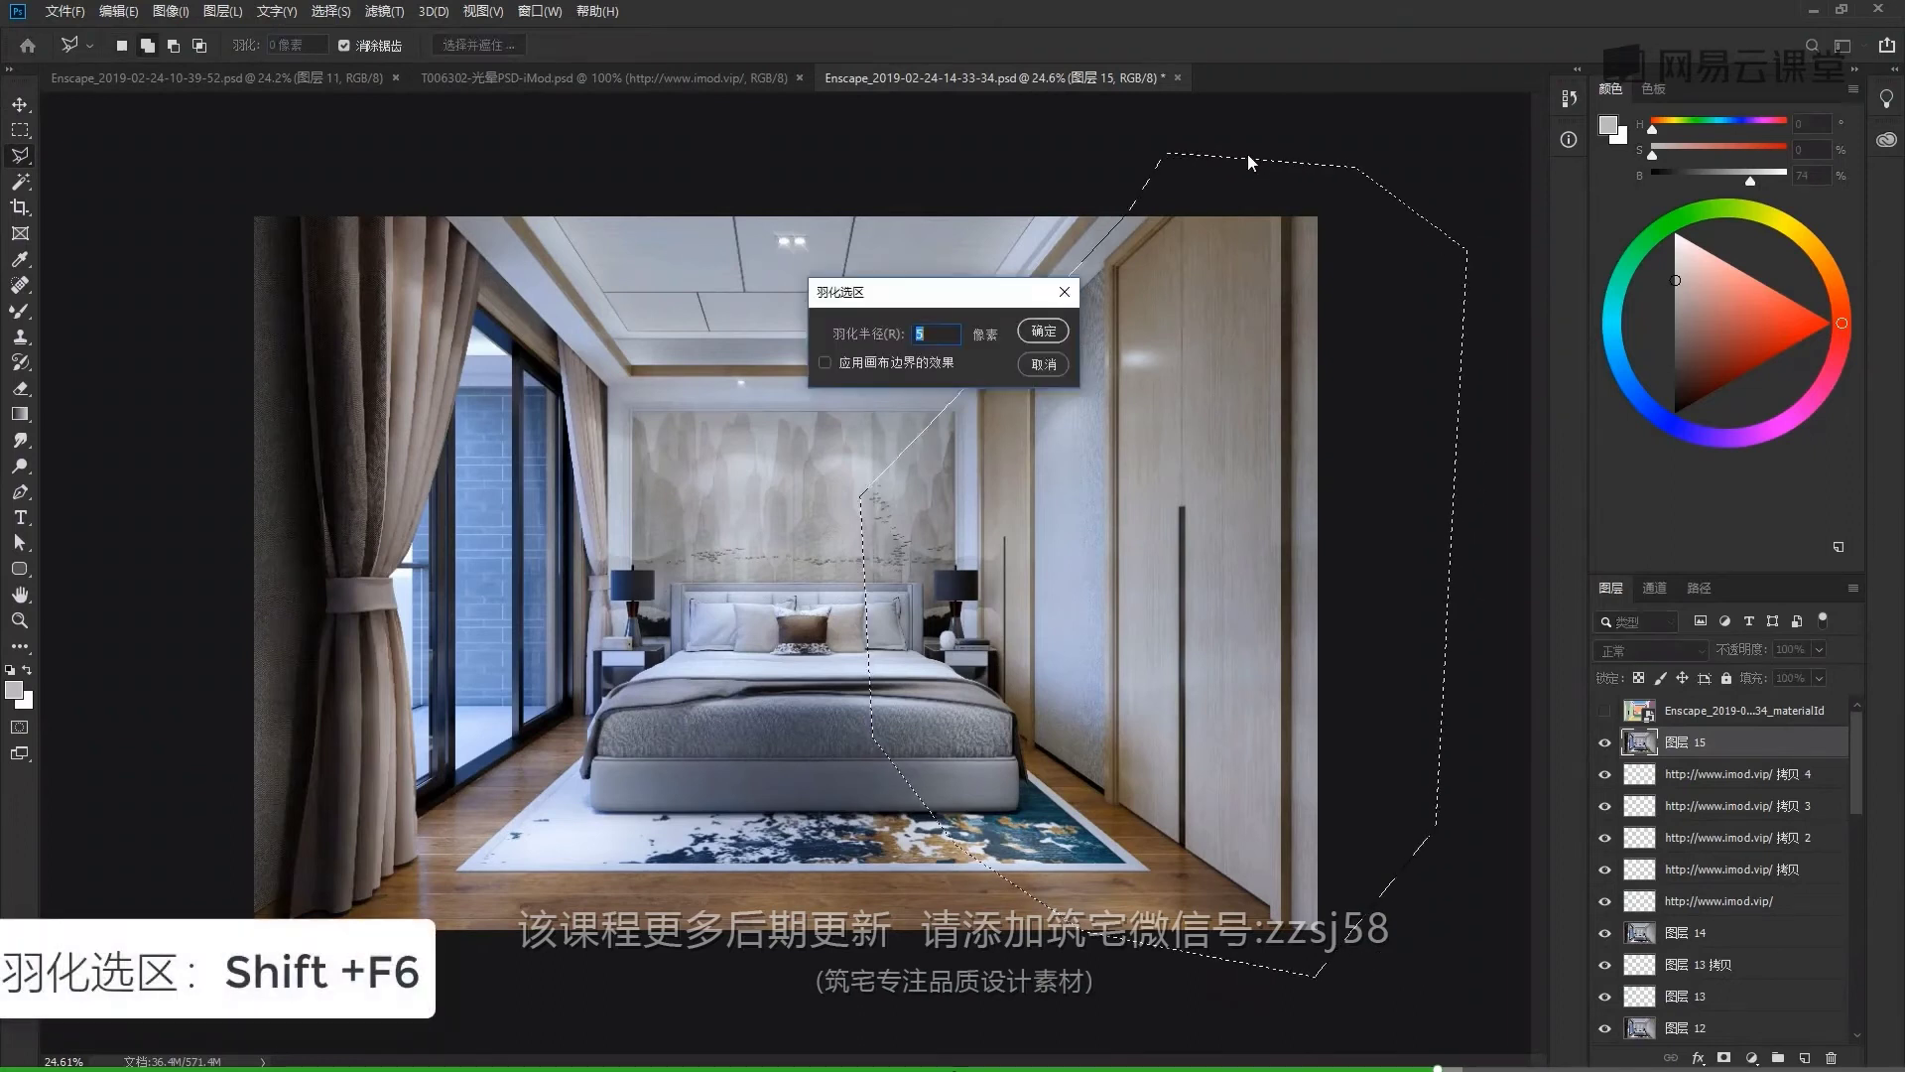
{"action": "type", "text": "20"}
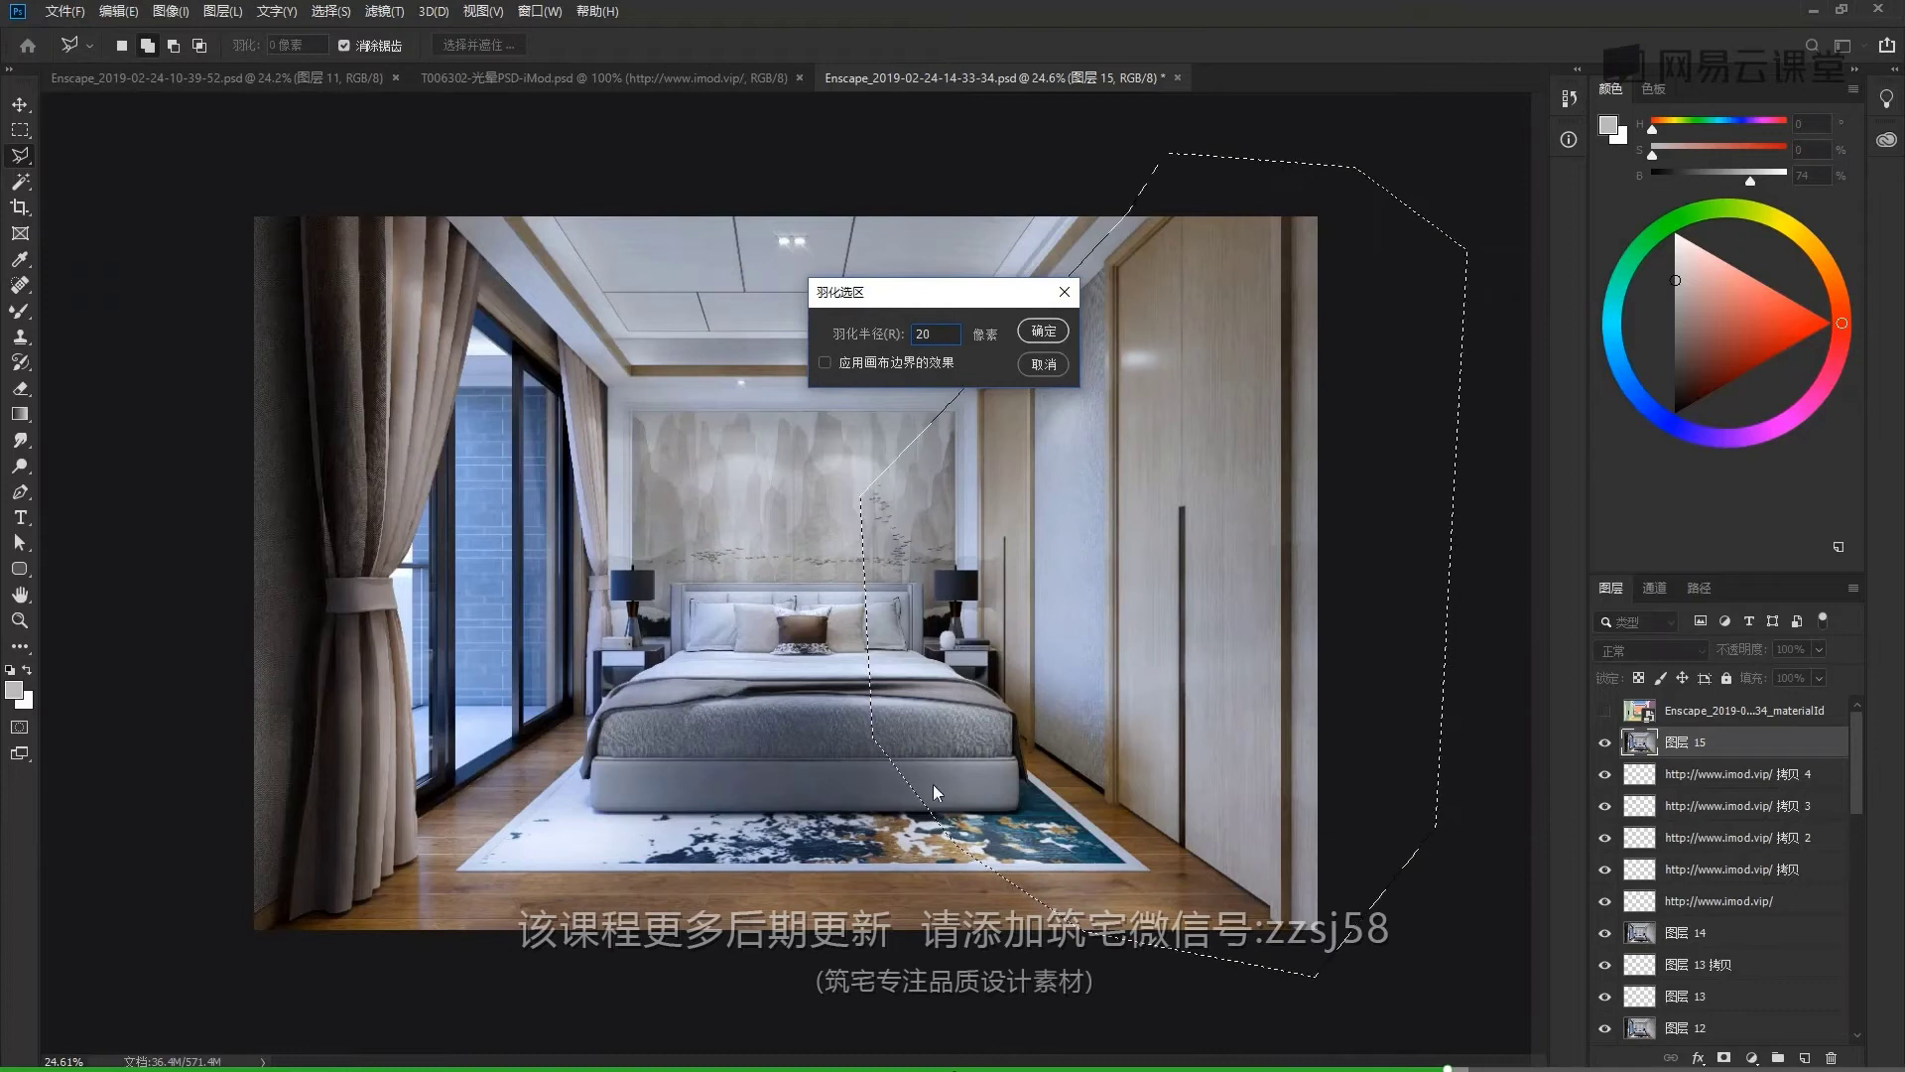
{"action": "left_click", "coordinate": [1042, 330]}
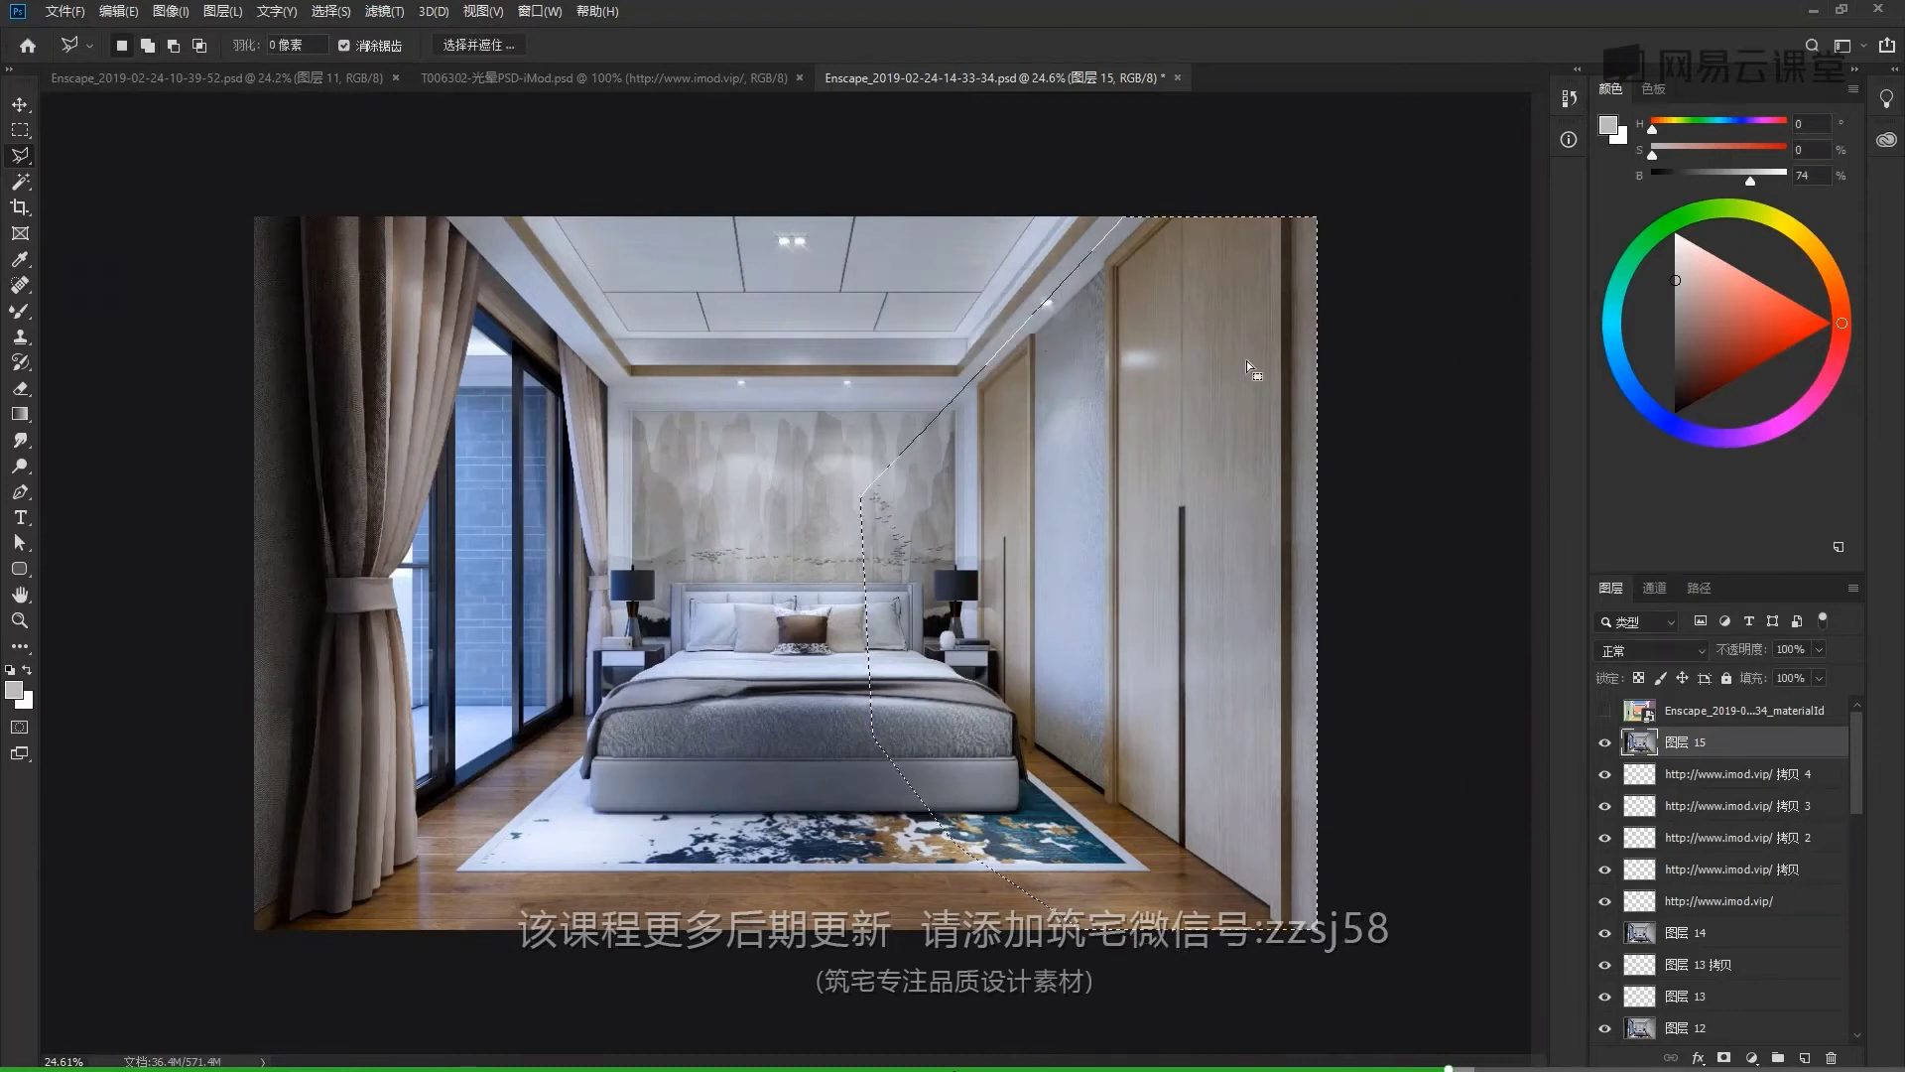
{"action": "key", "text": "ctrl+j"}
{"action": "left_click", "coordinate": [1606, 742], "text": "alt"}
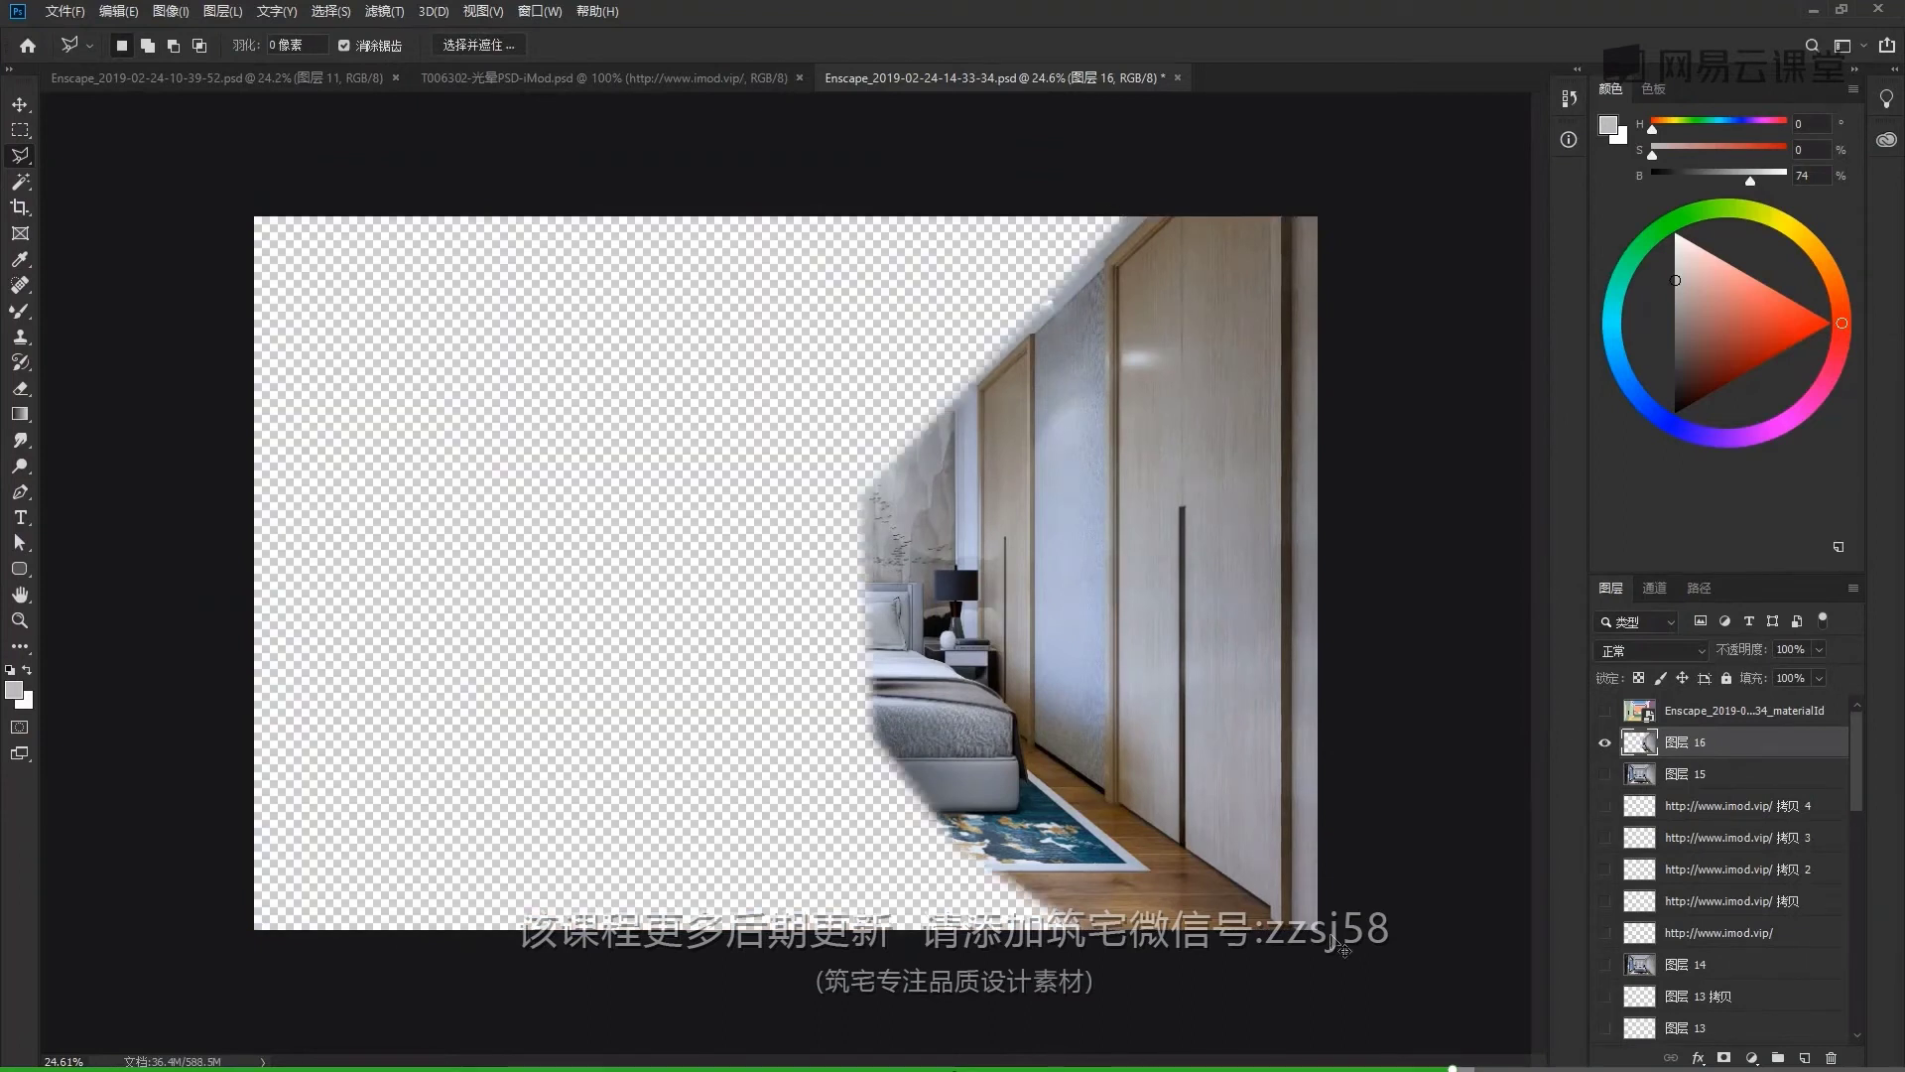
{"action": "left_click", "coordinate": [1606, 742], "text": "alt"}
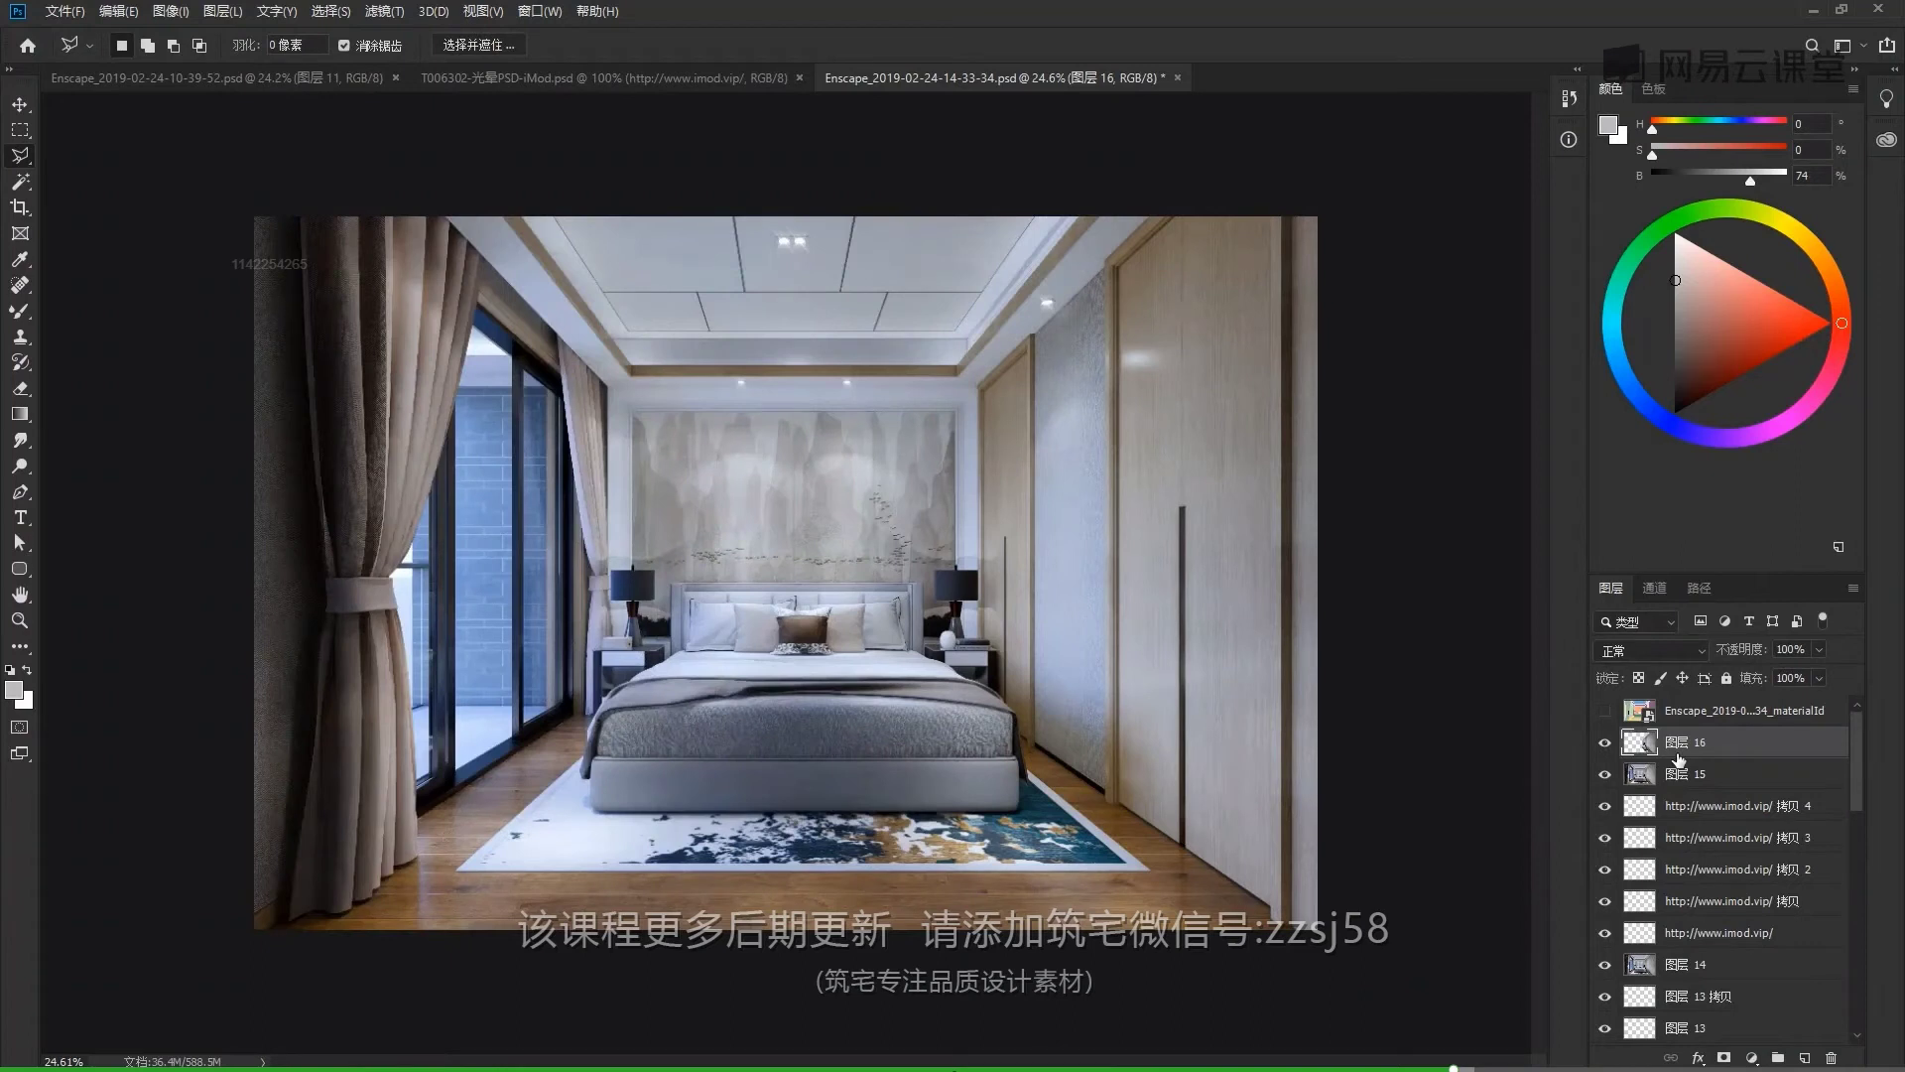
{"action": "key", "text": "ctrl+z"}
{"action": "key", "text": "ctrl+z"}
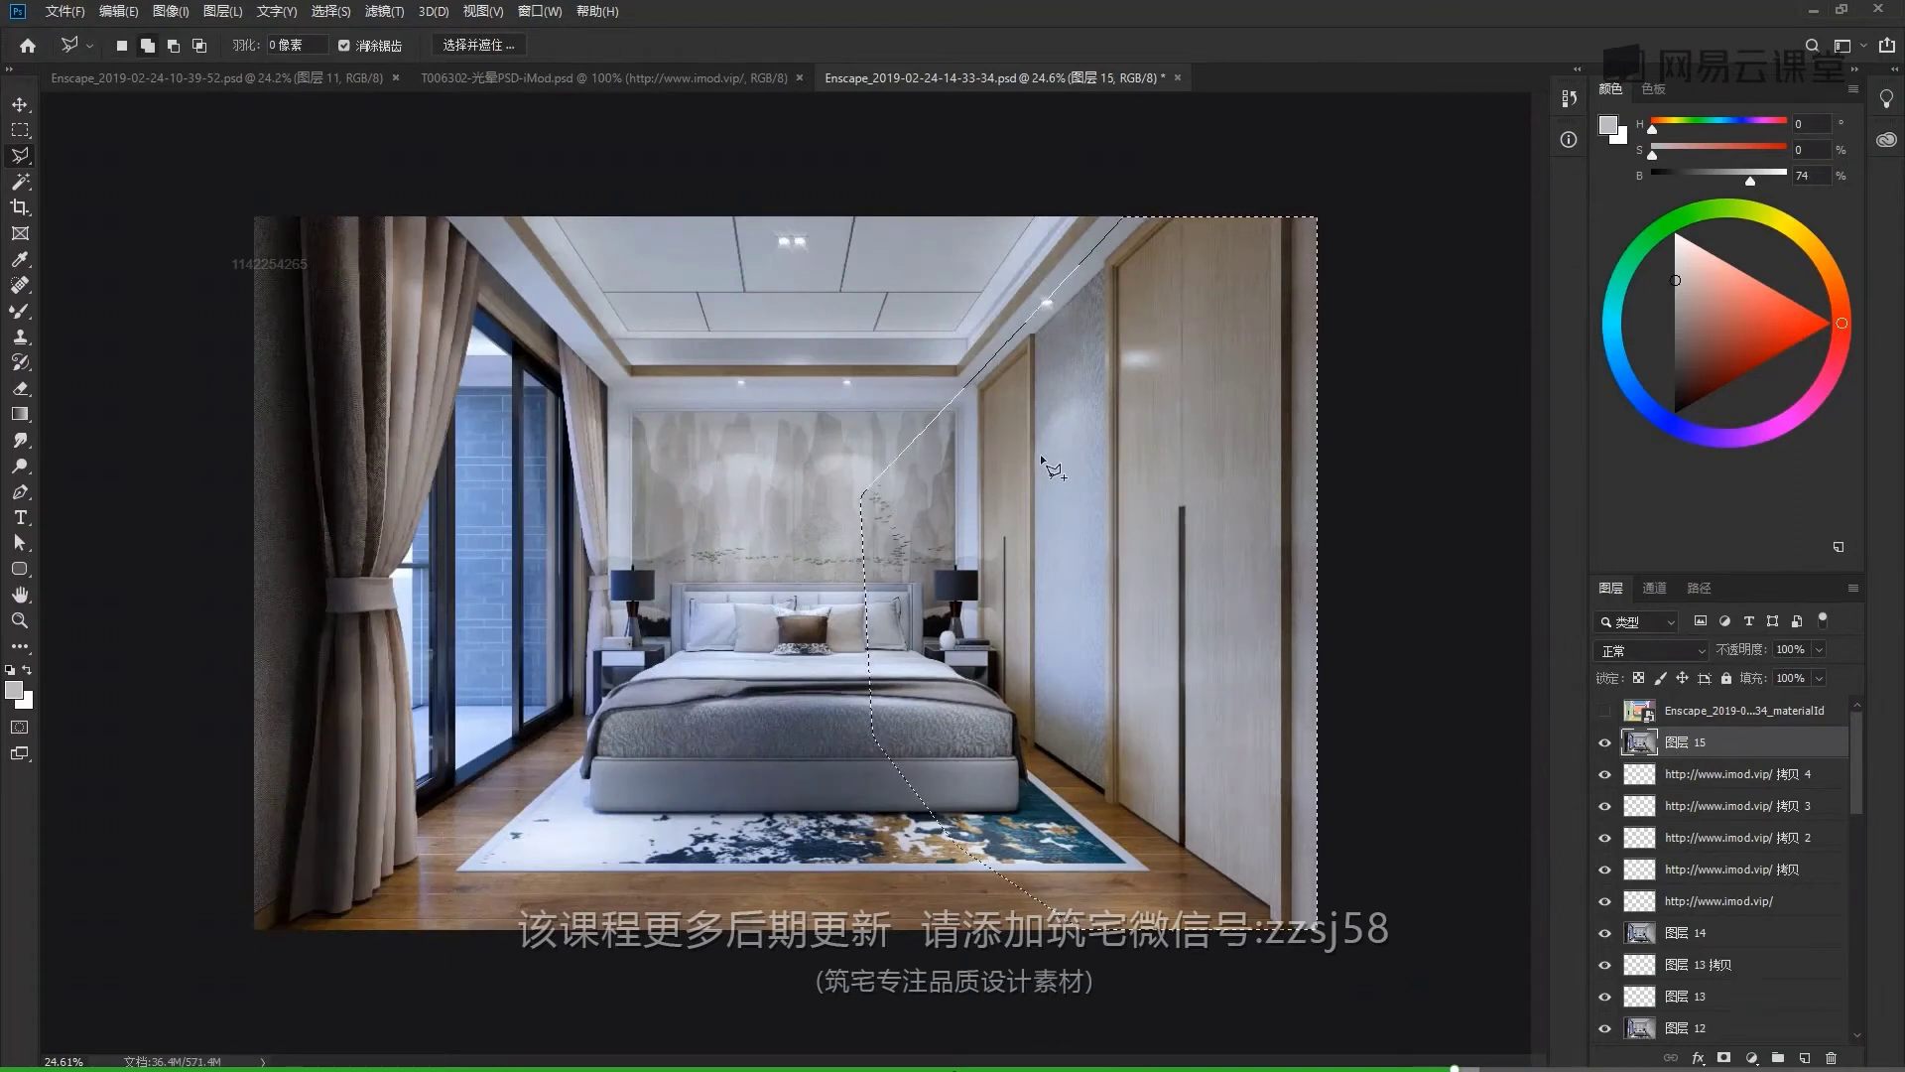
Feather the selection by another 20 pixels, copy it to a new layer, and check the copy's soft edge in isolation
{"action": "key", "text": "shift+F6"}
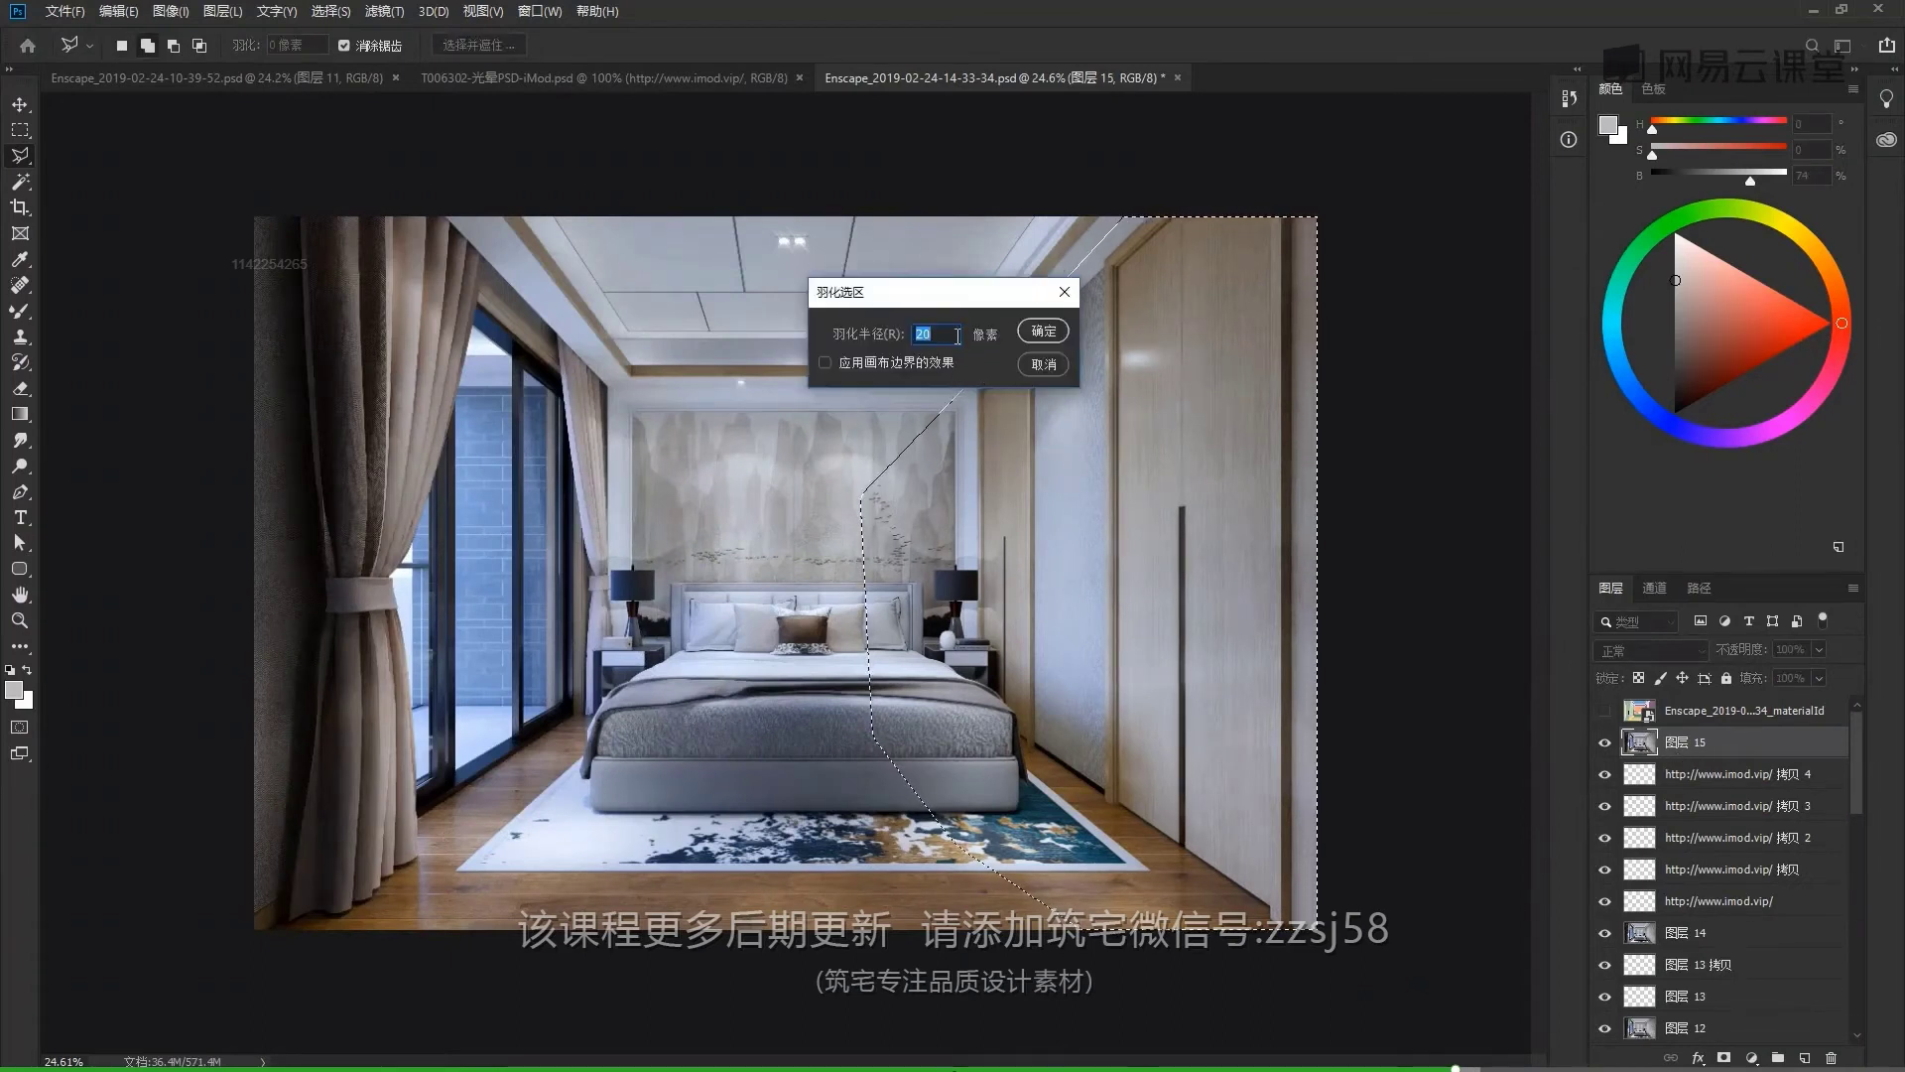
{"action": "left_click", "coordinate": [1044, 331]}
{"action": "key", "text": "ctrl+j"}
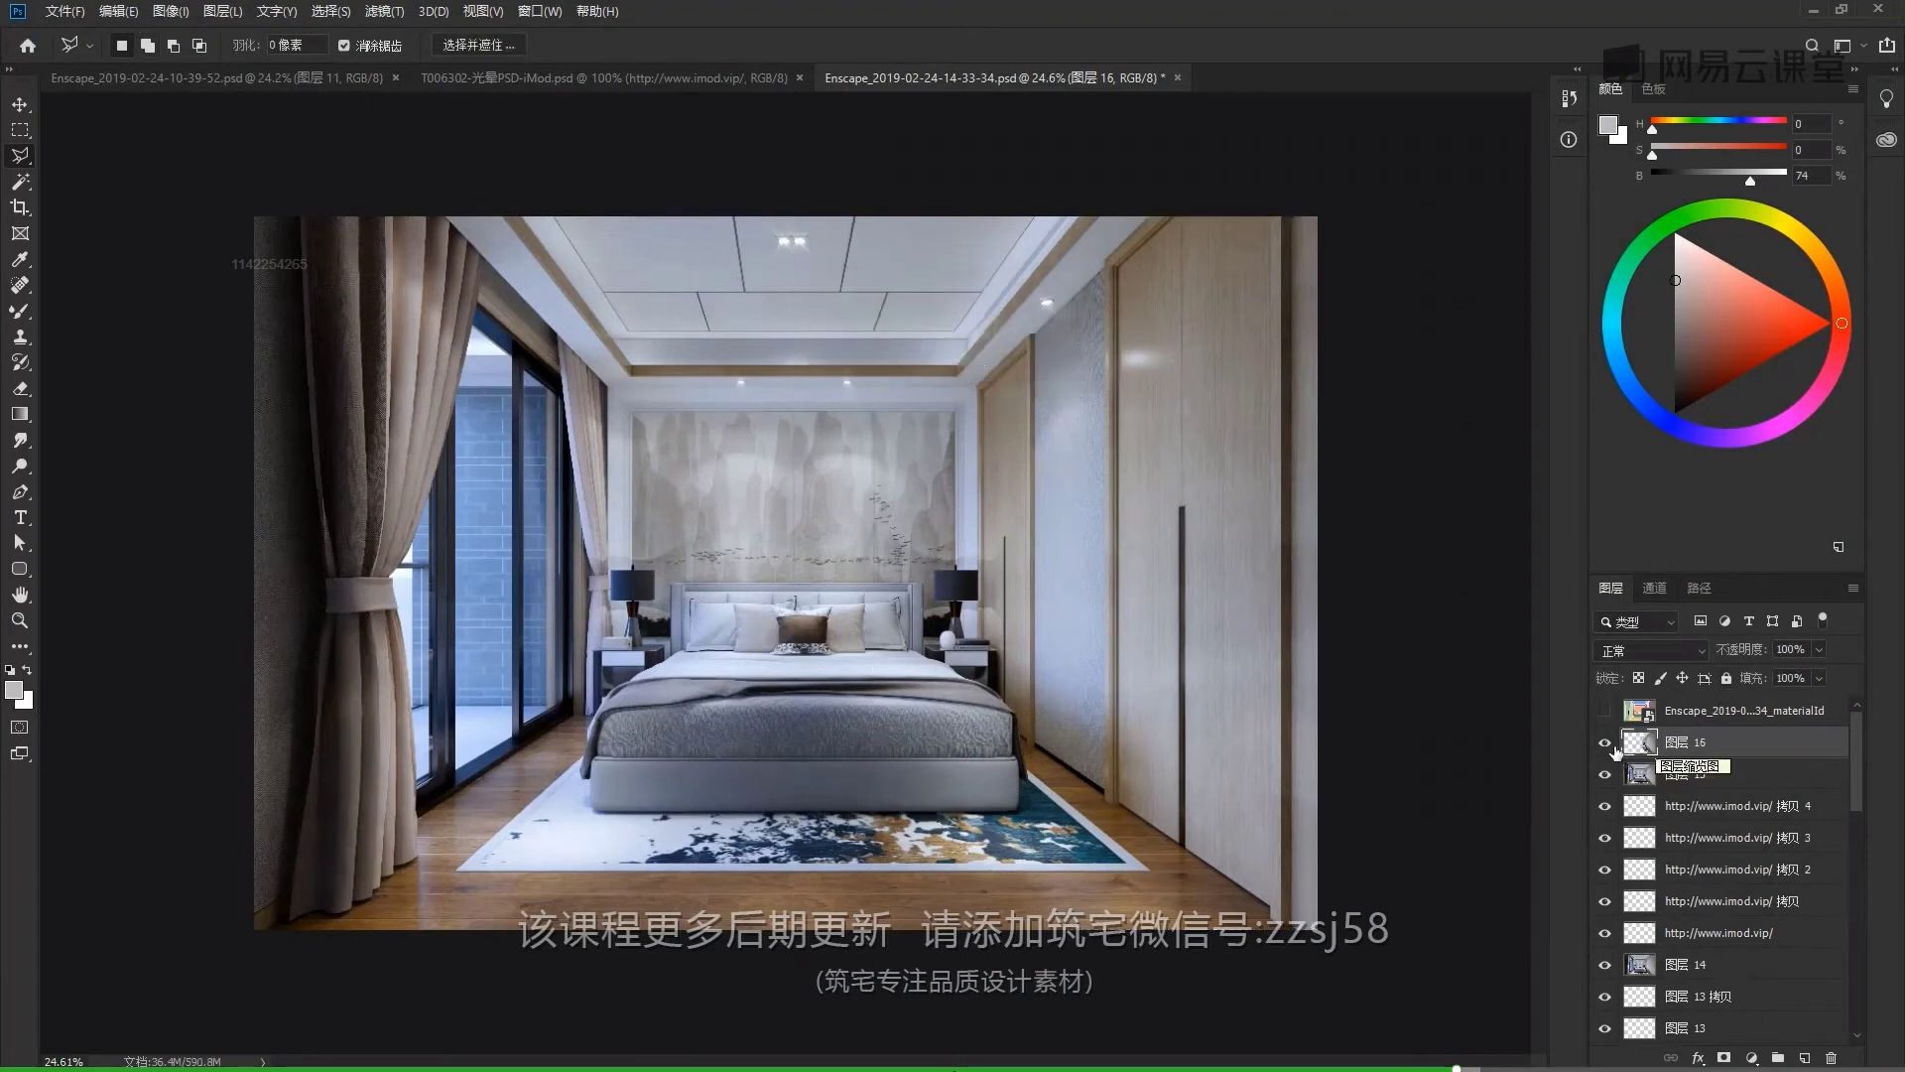
{"action": "left_click", "coordinate": [1604, 742], "text": "alt"}
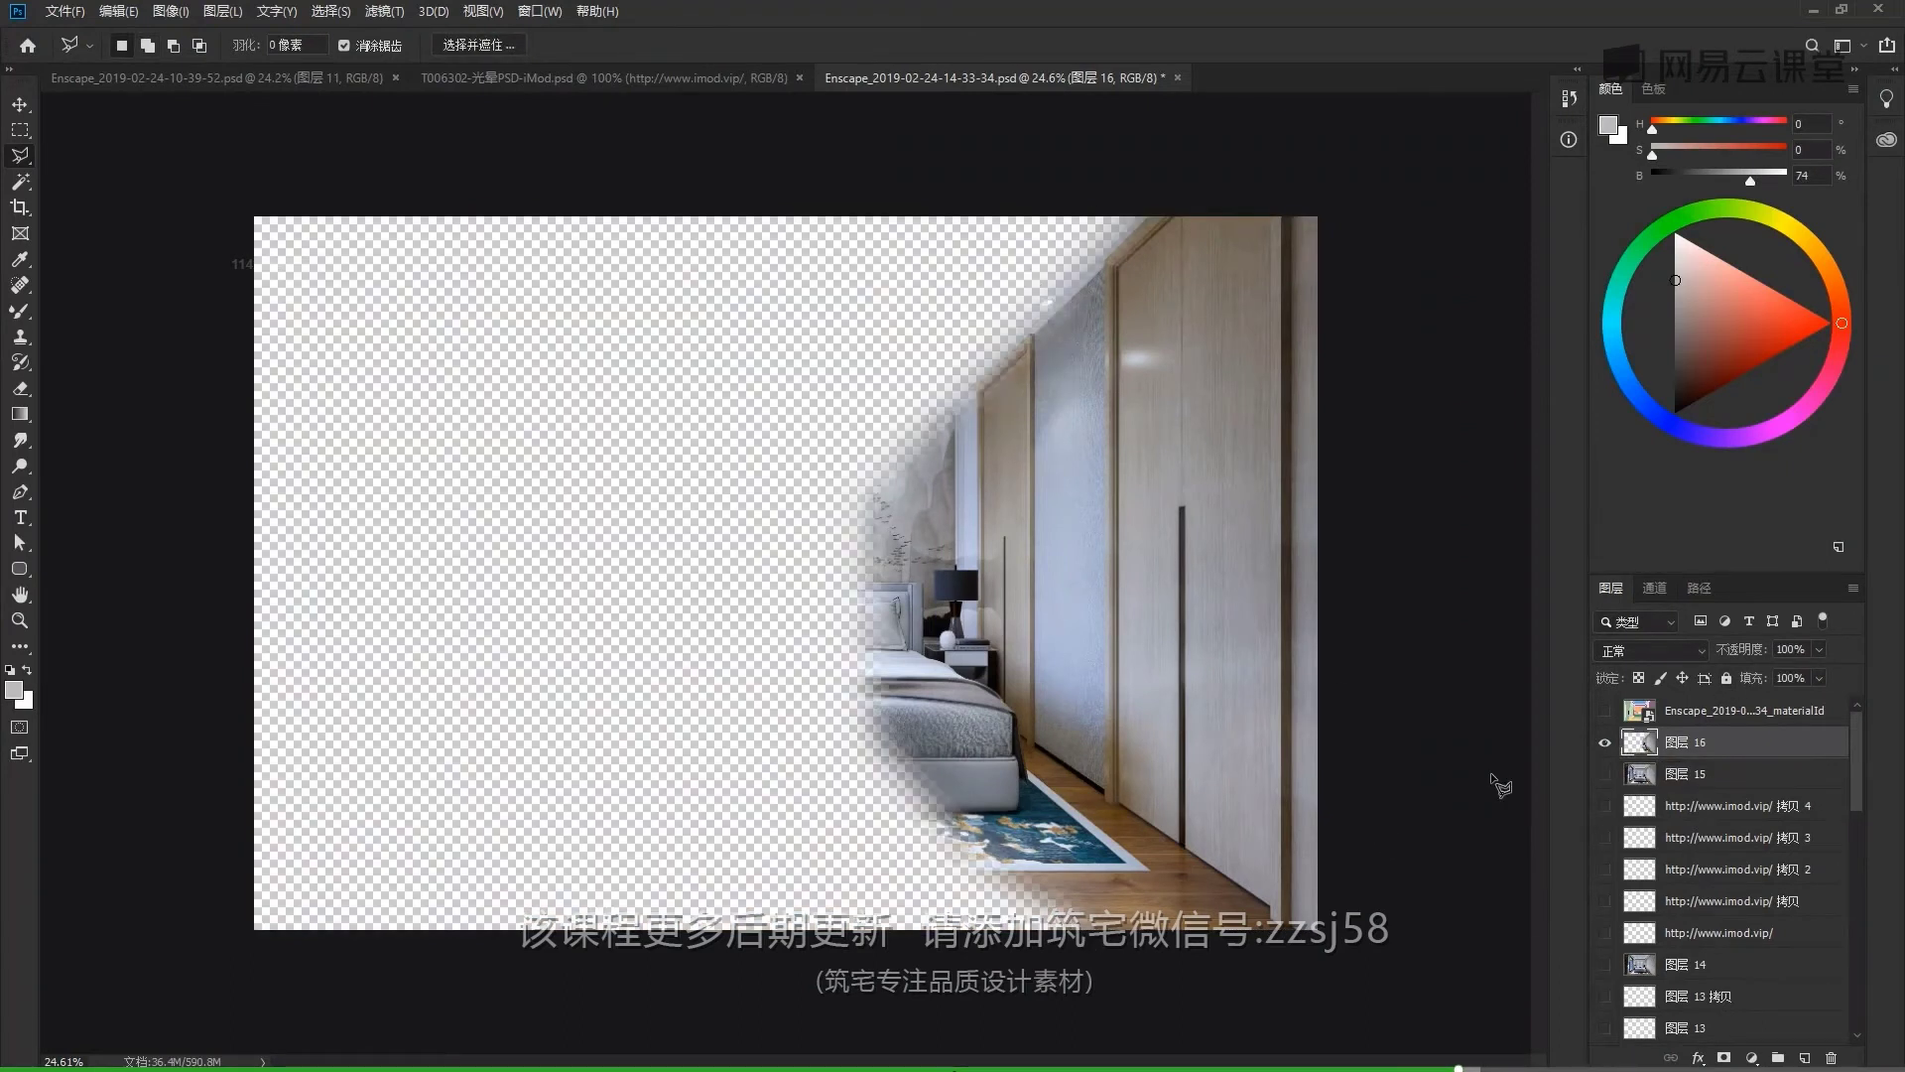
{"action": "left_click", "coordinate": [1604, 741], "text": "alt"}
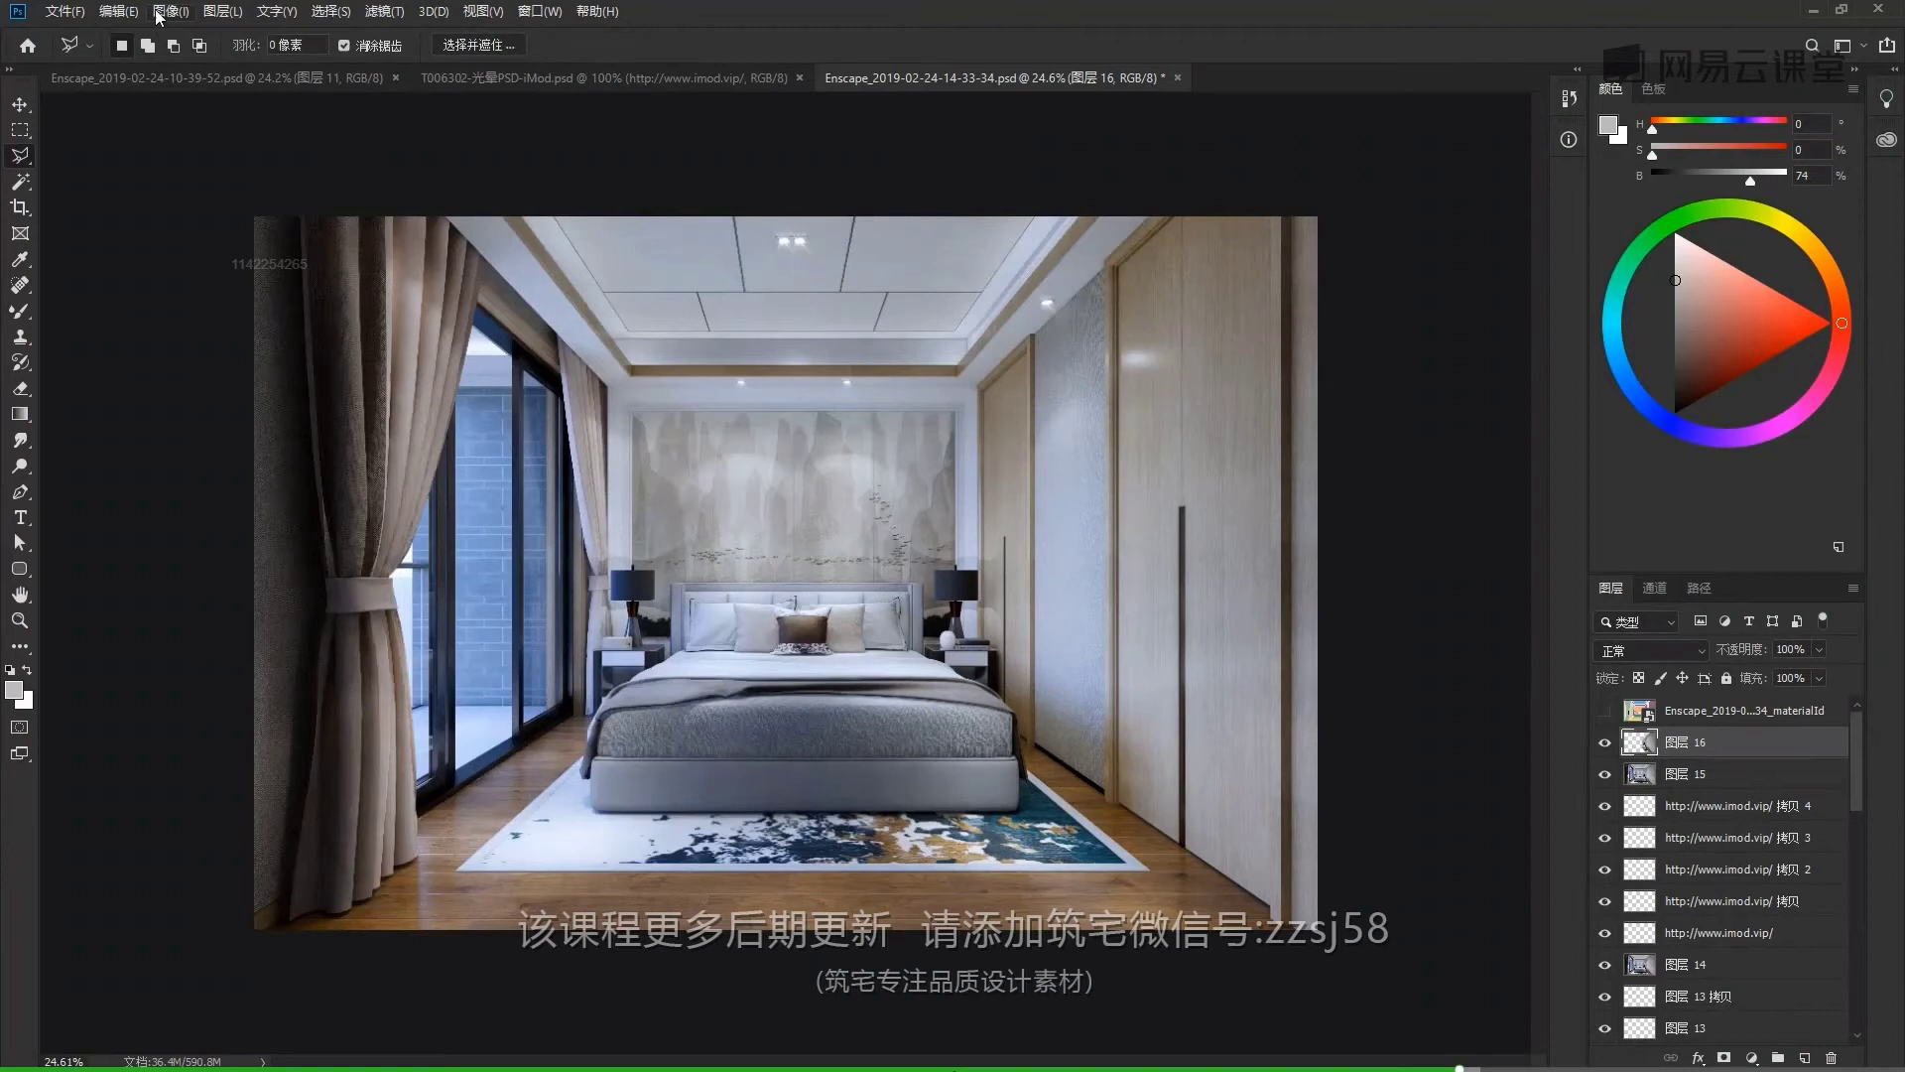
Open the Photo Filter adjustment for the feathered wardrobe-side layer and move its dialog clear of the bed wall
{"action": "left_click", "coordinate": [157, 13]}
{"action": "mouse_move", "coordinate": [248, 65]}
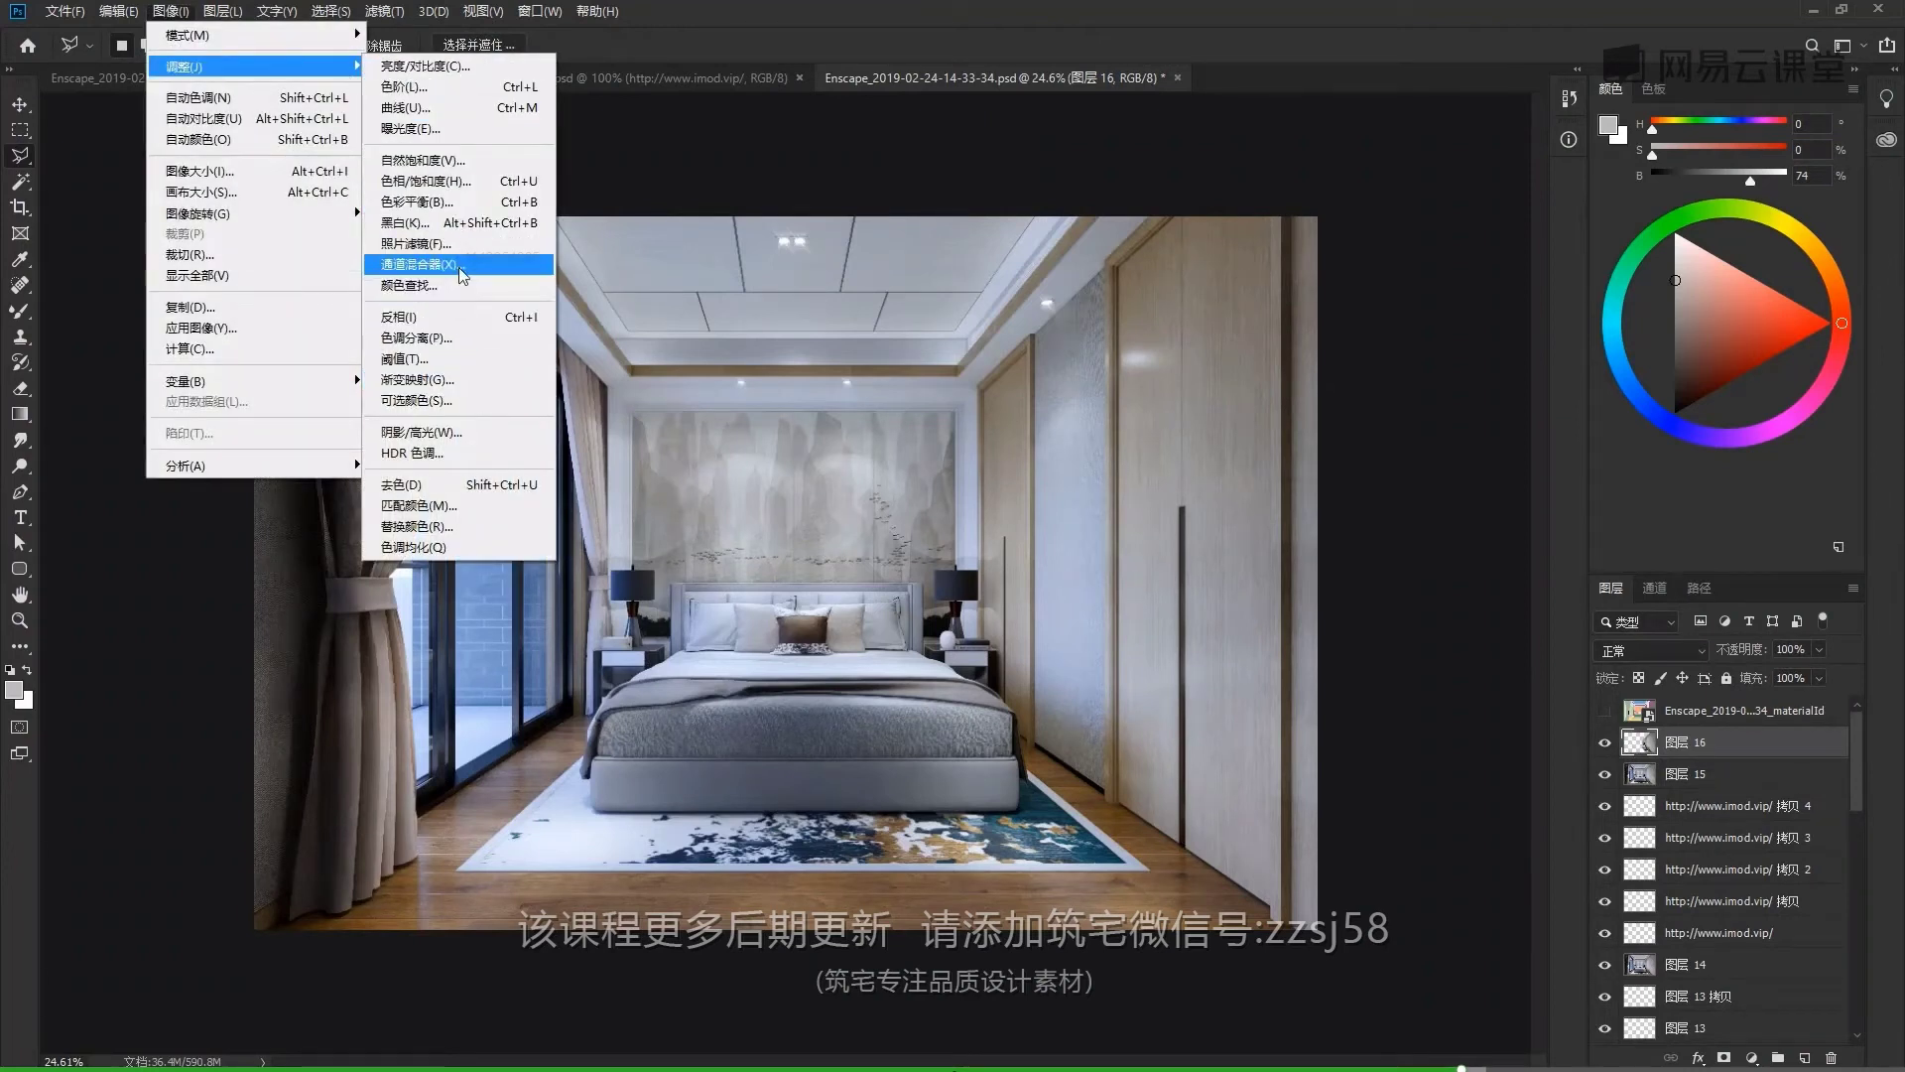
{"action": "left_click", "coordinate": [422, 244]}
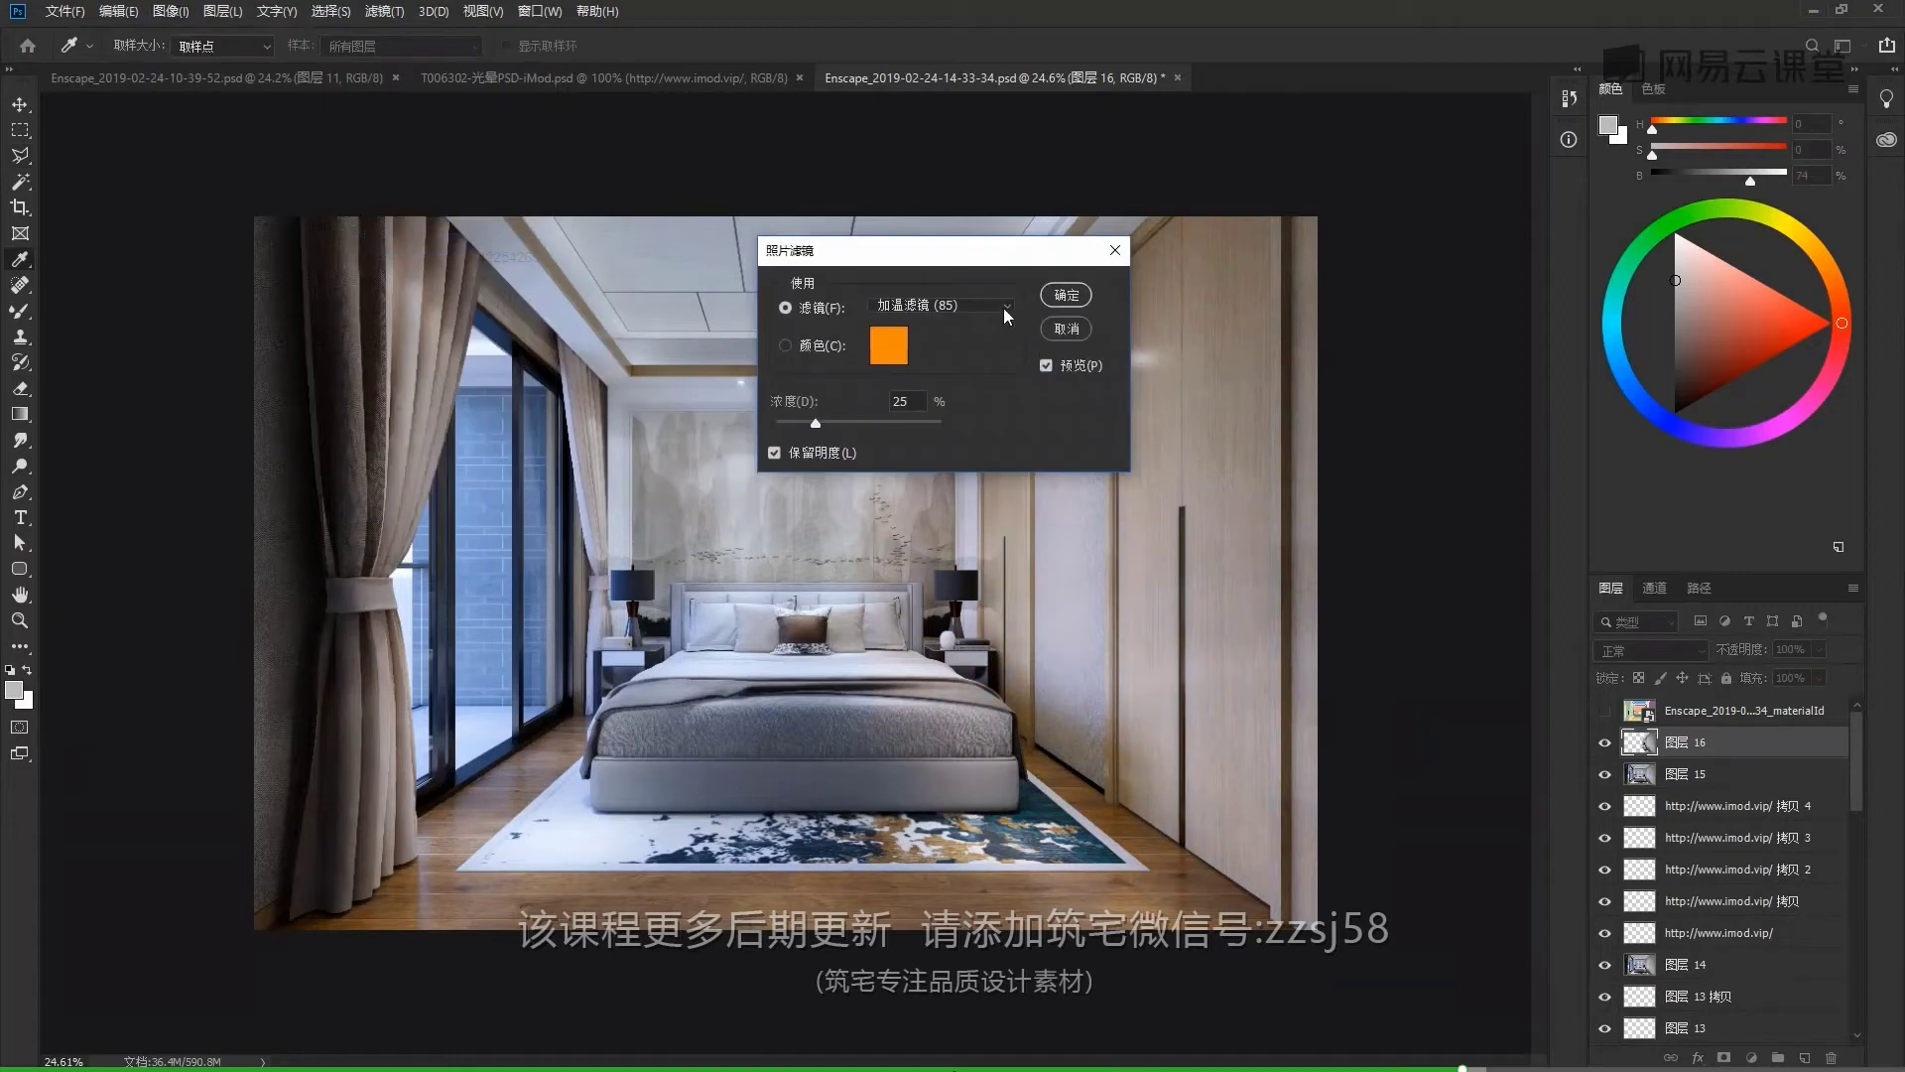
{"action": "left_click", "coordinate": [1003, 306]}
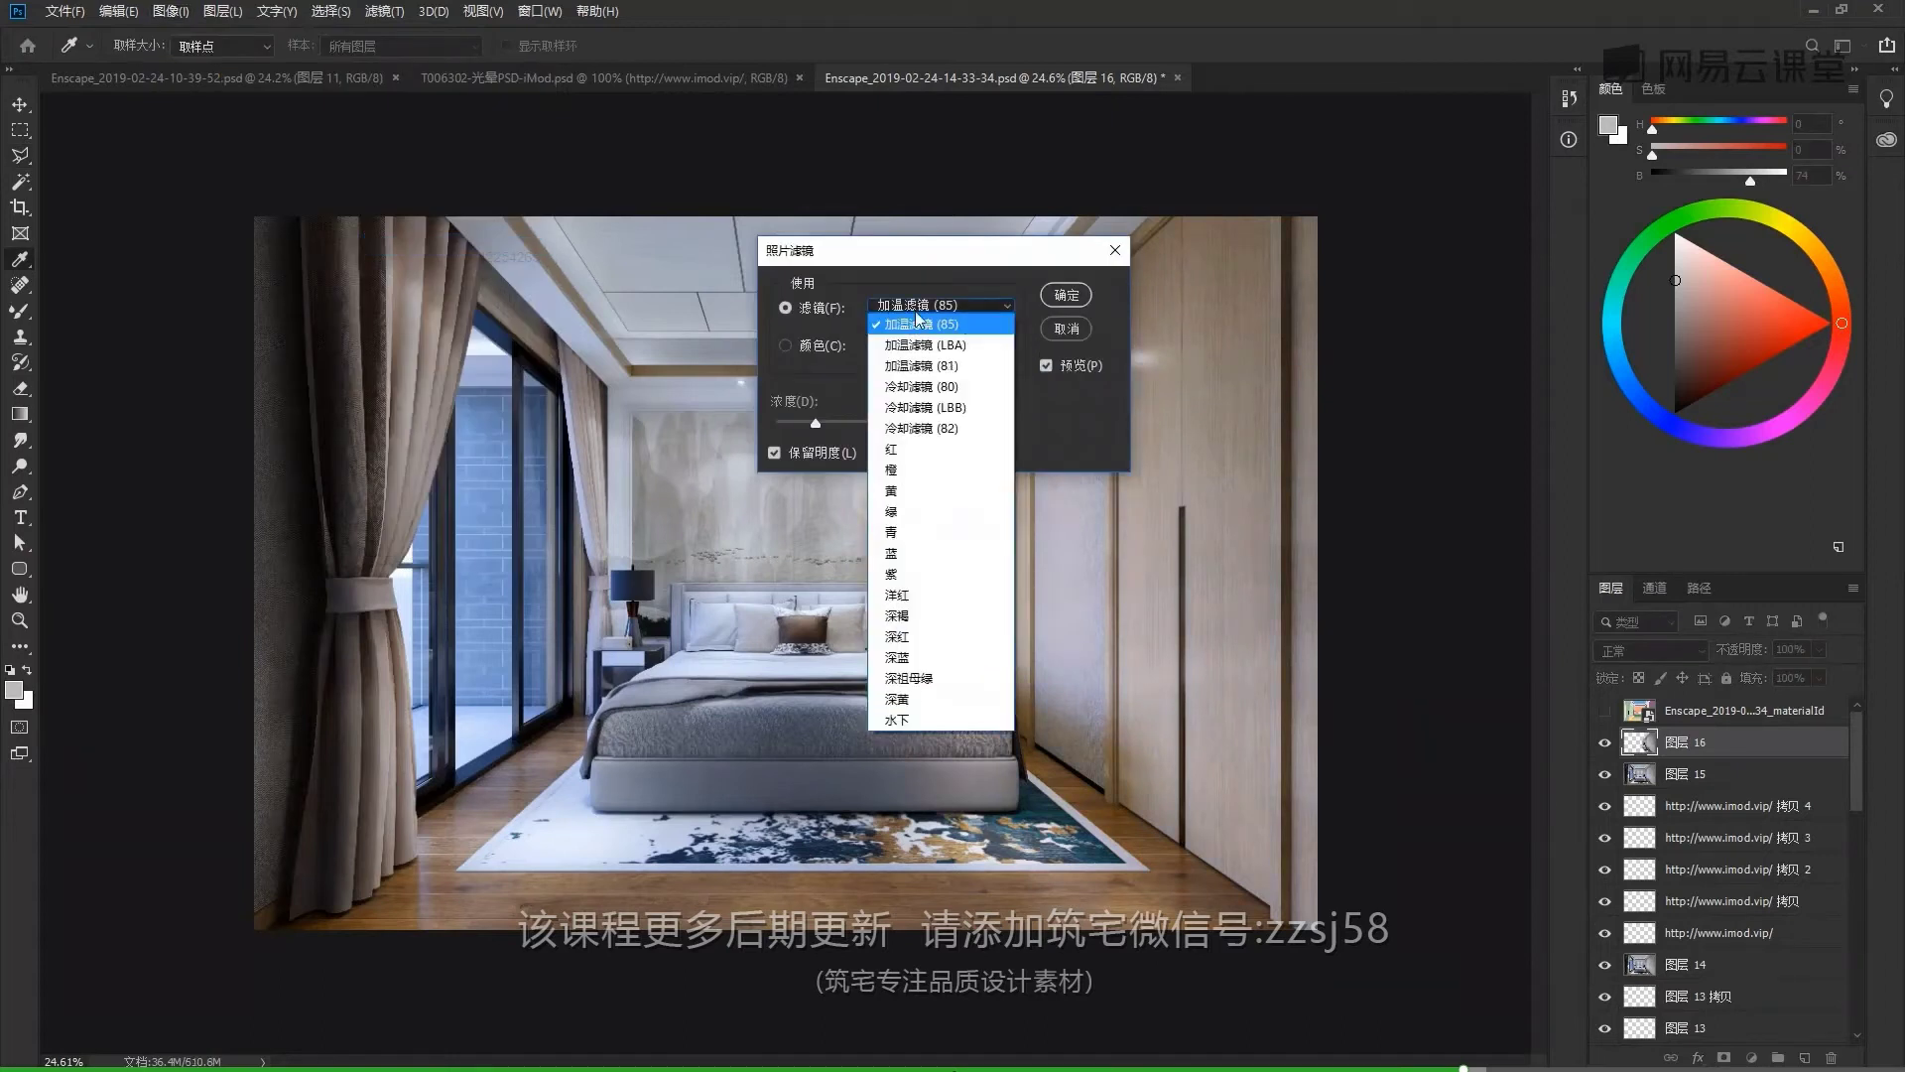
{"action": "left_click", "coordinate": [1003, 306]}
{"action": "left_click_drag", "start_coordinate": [853, 250], "coordinate": [1141, 75]}
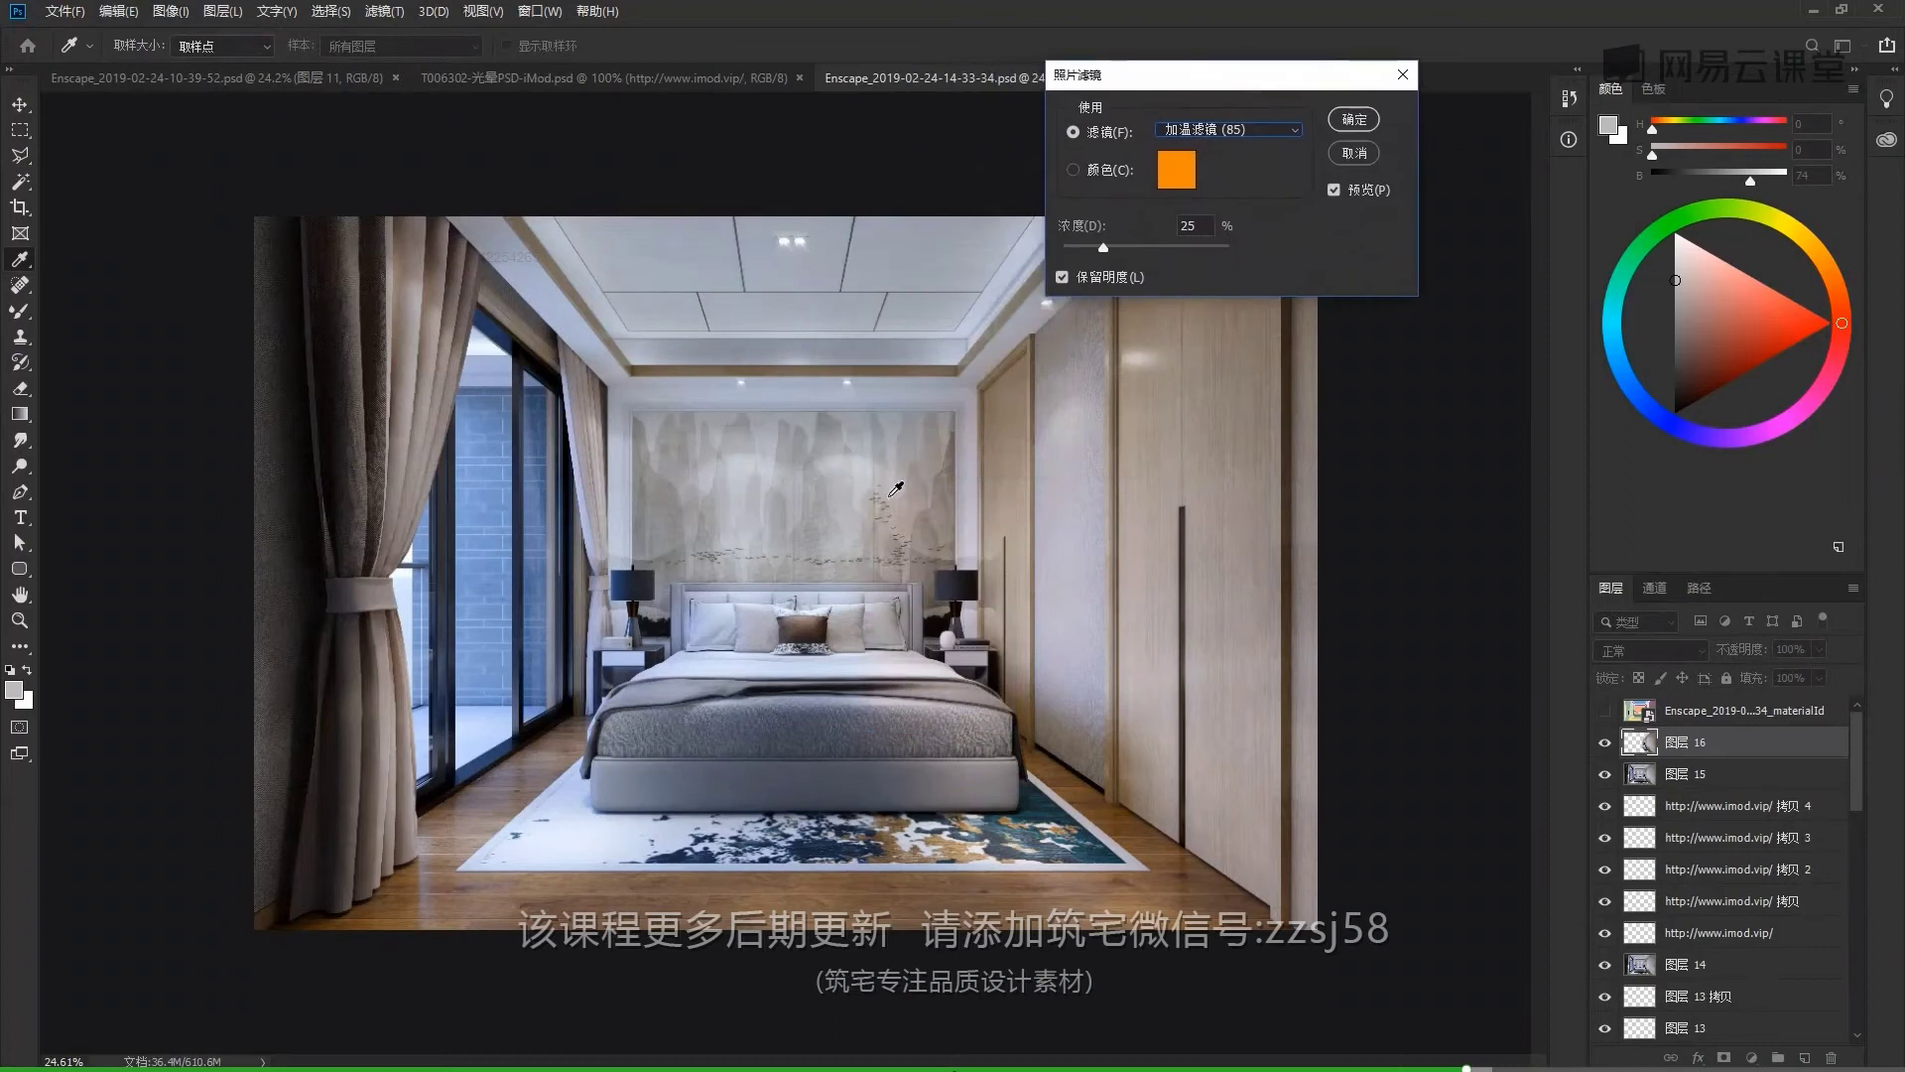
{"action": "left_click_drag", "start_coordinate": [1272, 79], "coordinate": [1261, 239]}
Try the Cooling Filter (LBB) at 25% density on the wardrobe-side layer, keeping the dialog off that area
{"action": "left_click", "coordinate": [1280, 292]}
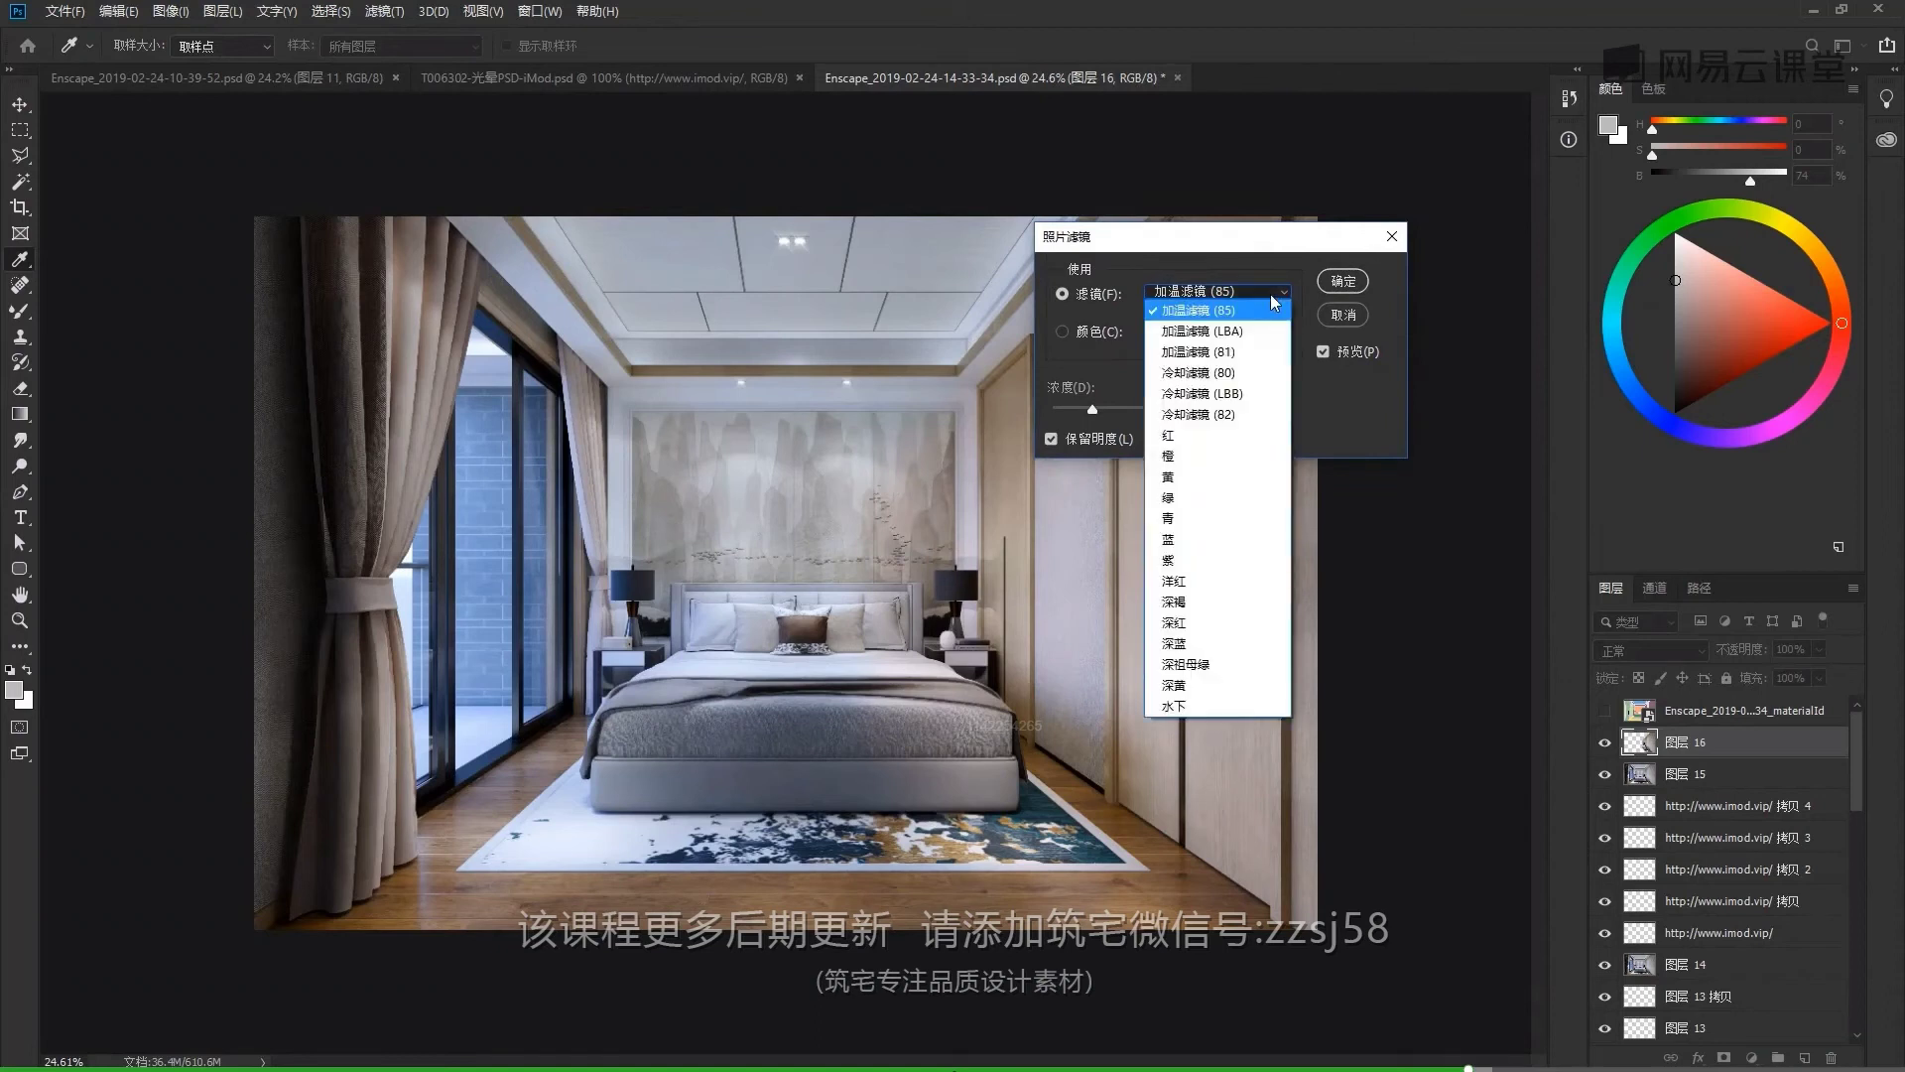
{"action": "left_click", "coordinate": [1234, 385]}
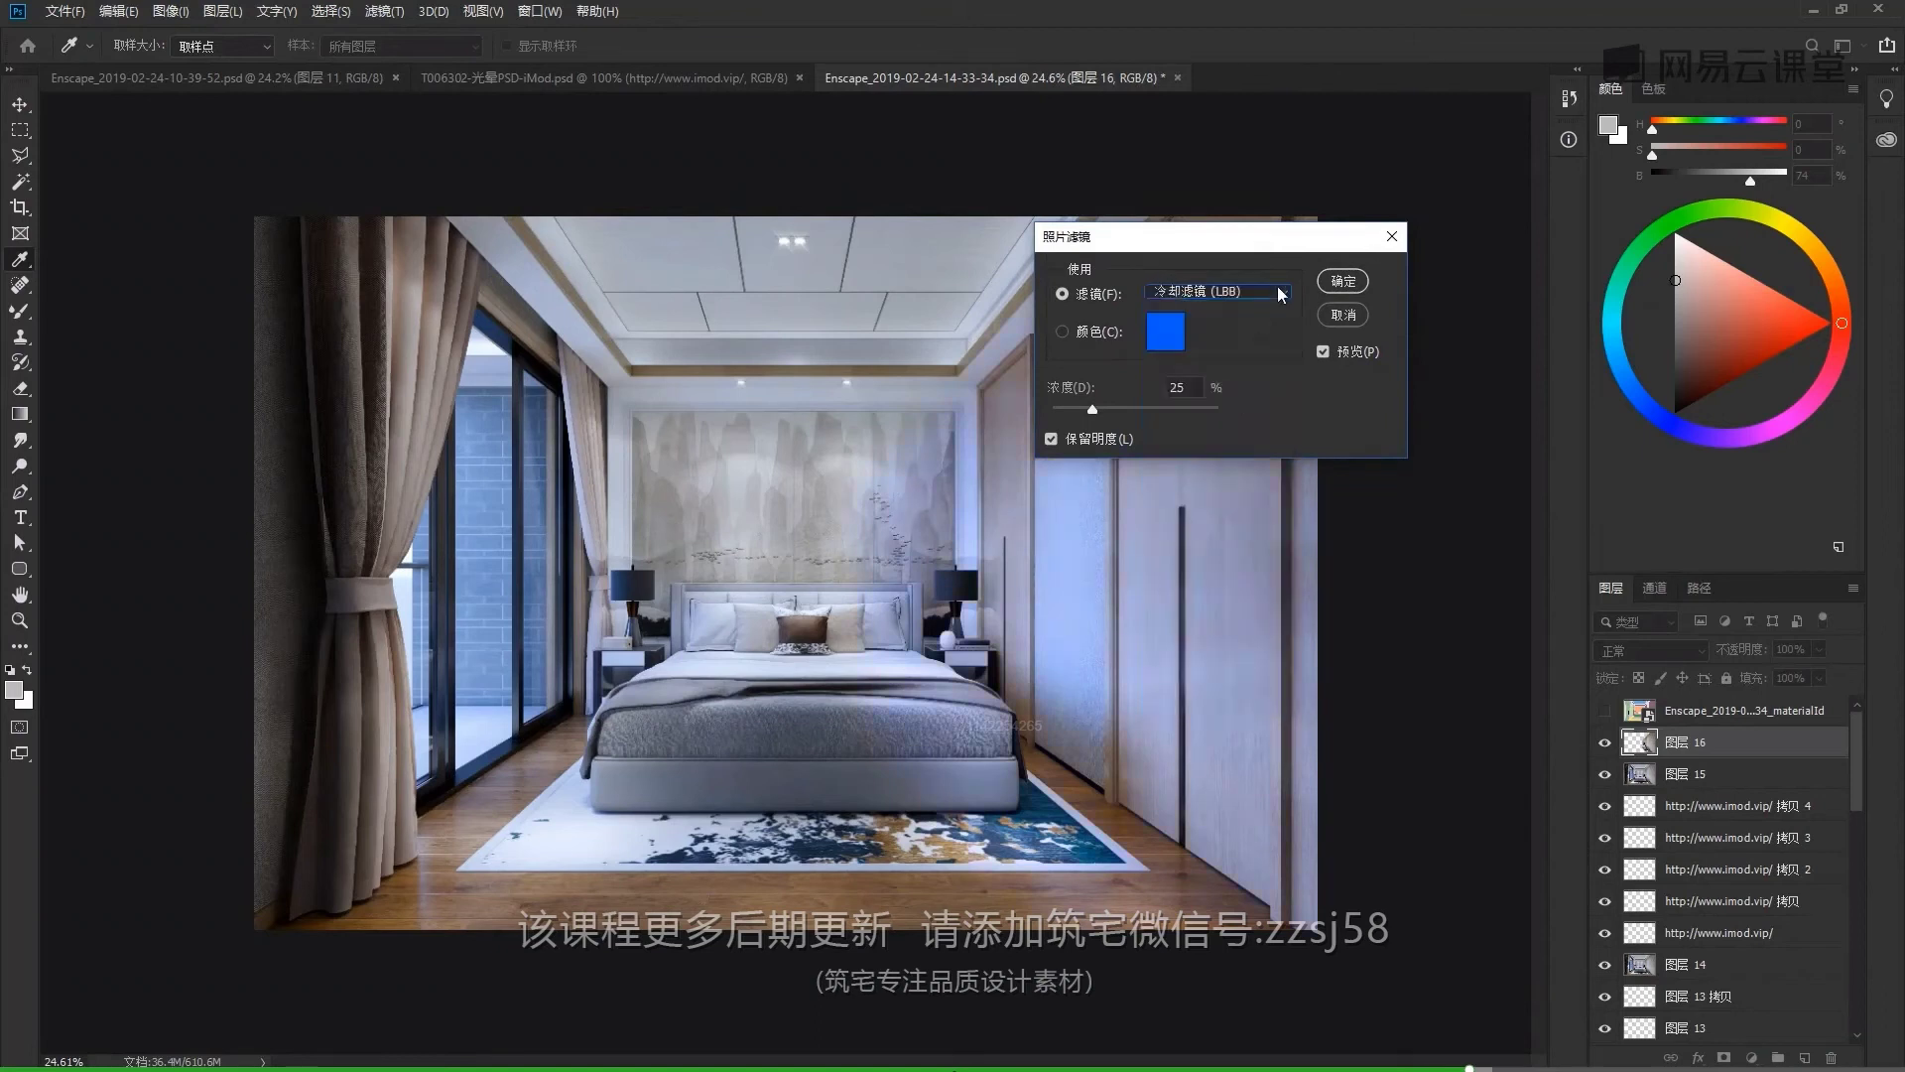
{"action": "left_click_drag", "start_coordinate": [1296, 250], "coordinate": [691, 221]}
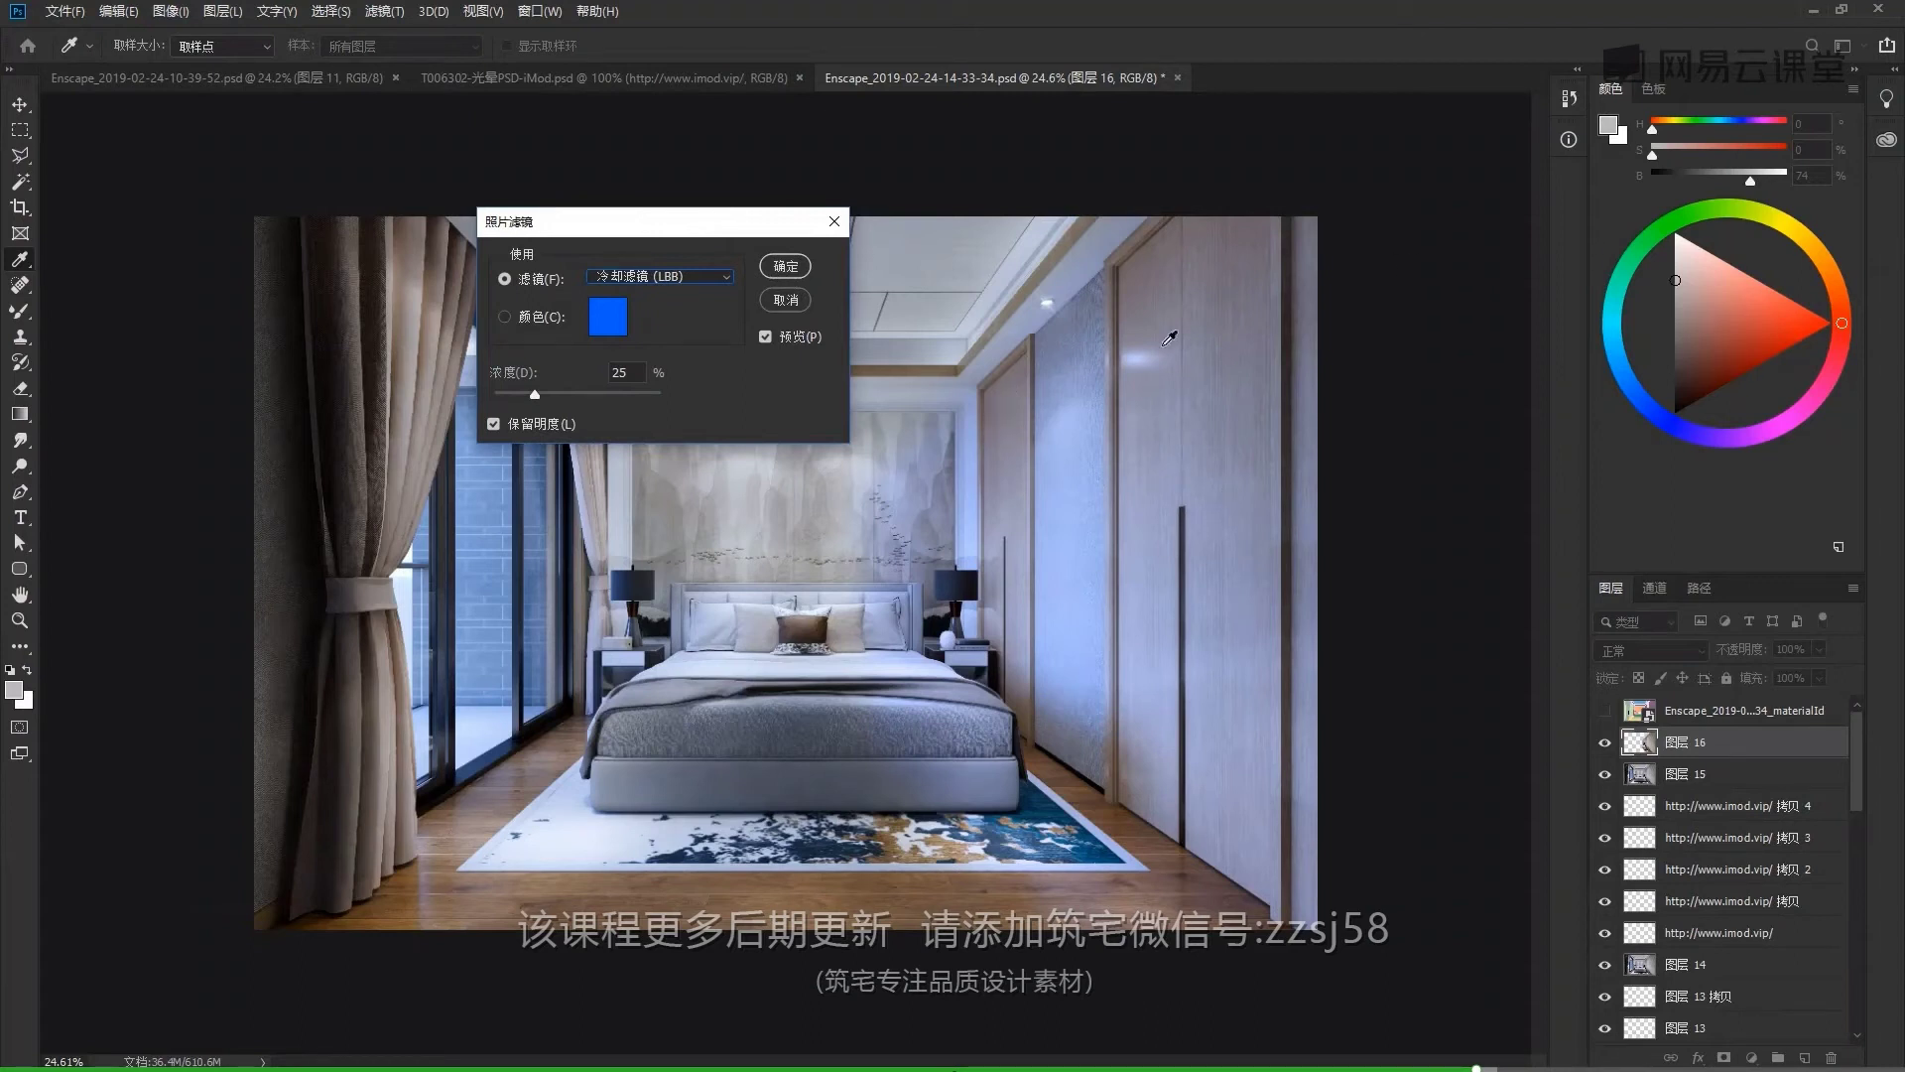
Compare Warming Filter (81) and Warming Filter (85) on the wardrobe side, ending on Cooling Filter (LBB)
{"action": "left_click", "coordinate": [722, 287]}
{"action": "left_click", "coordinate": [714, 282]}
{"action": "left_click", "coordinate": [722, 287]}
{"action": "left_click", "coordinate": [657, 332]}
{"action": "left_click", "coordinate": [703, 288]}
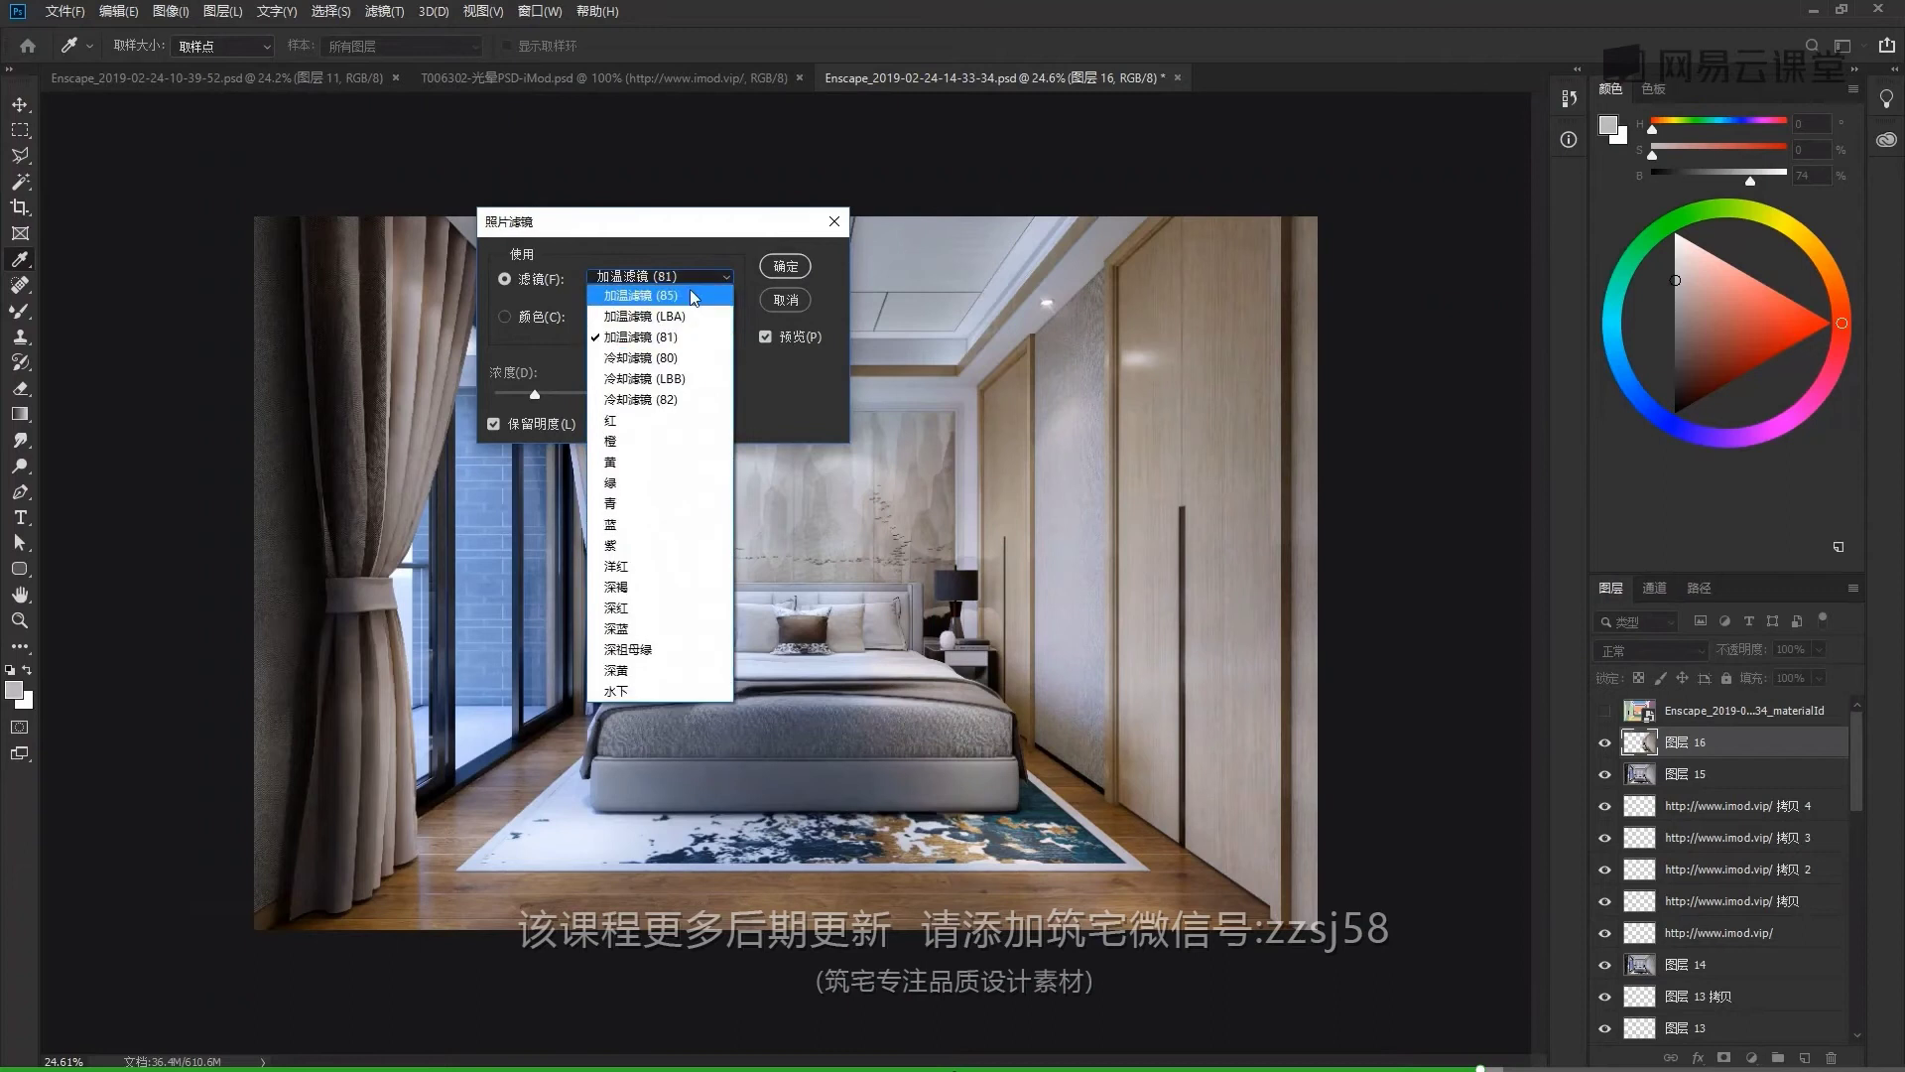
{"action": "left_click", "coordinate": [680, 296]}
{"action": "left_click", "coordinate": [687, 276]}
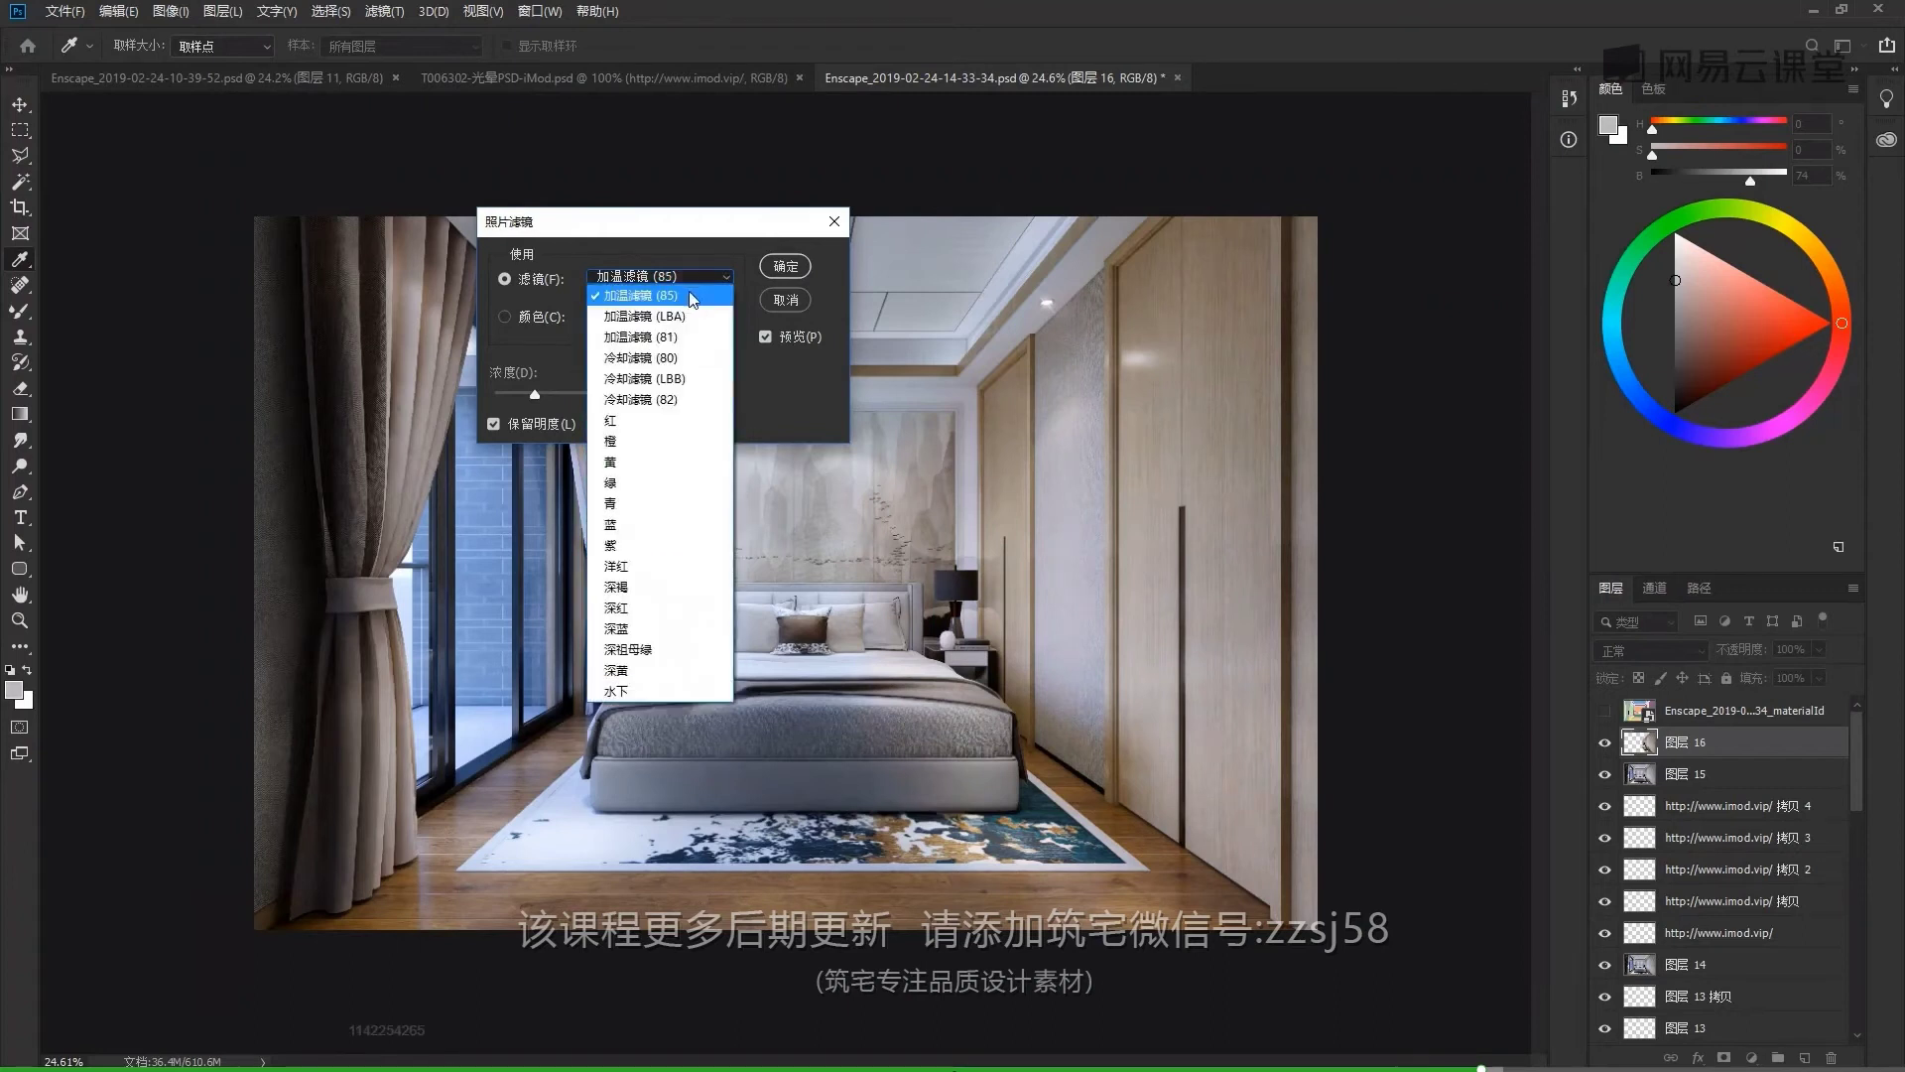
{"action": "left_click", "coordinate": [680, 378]}
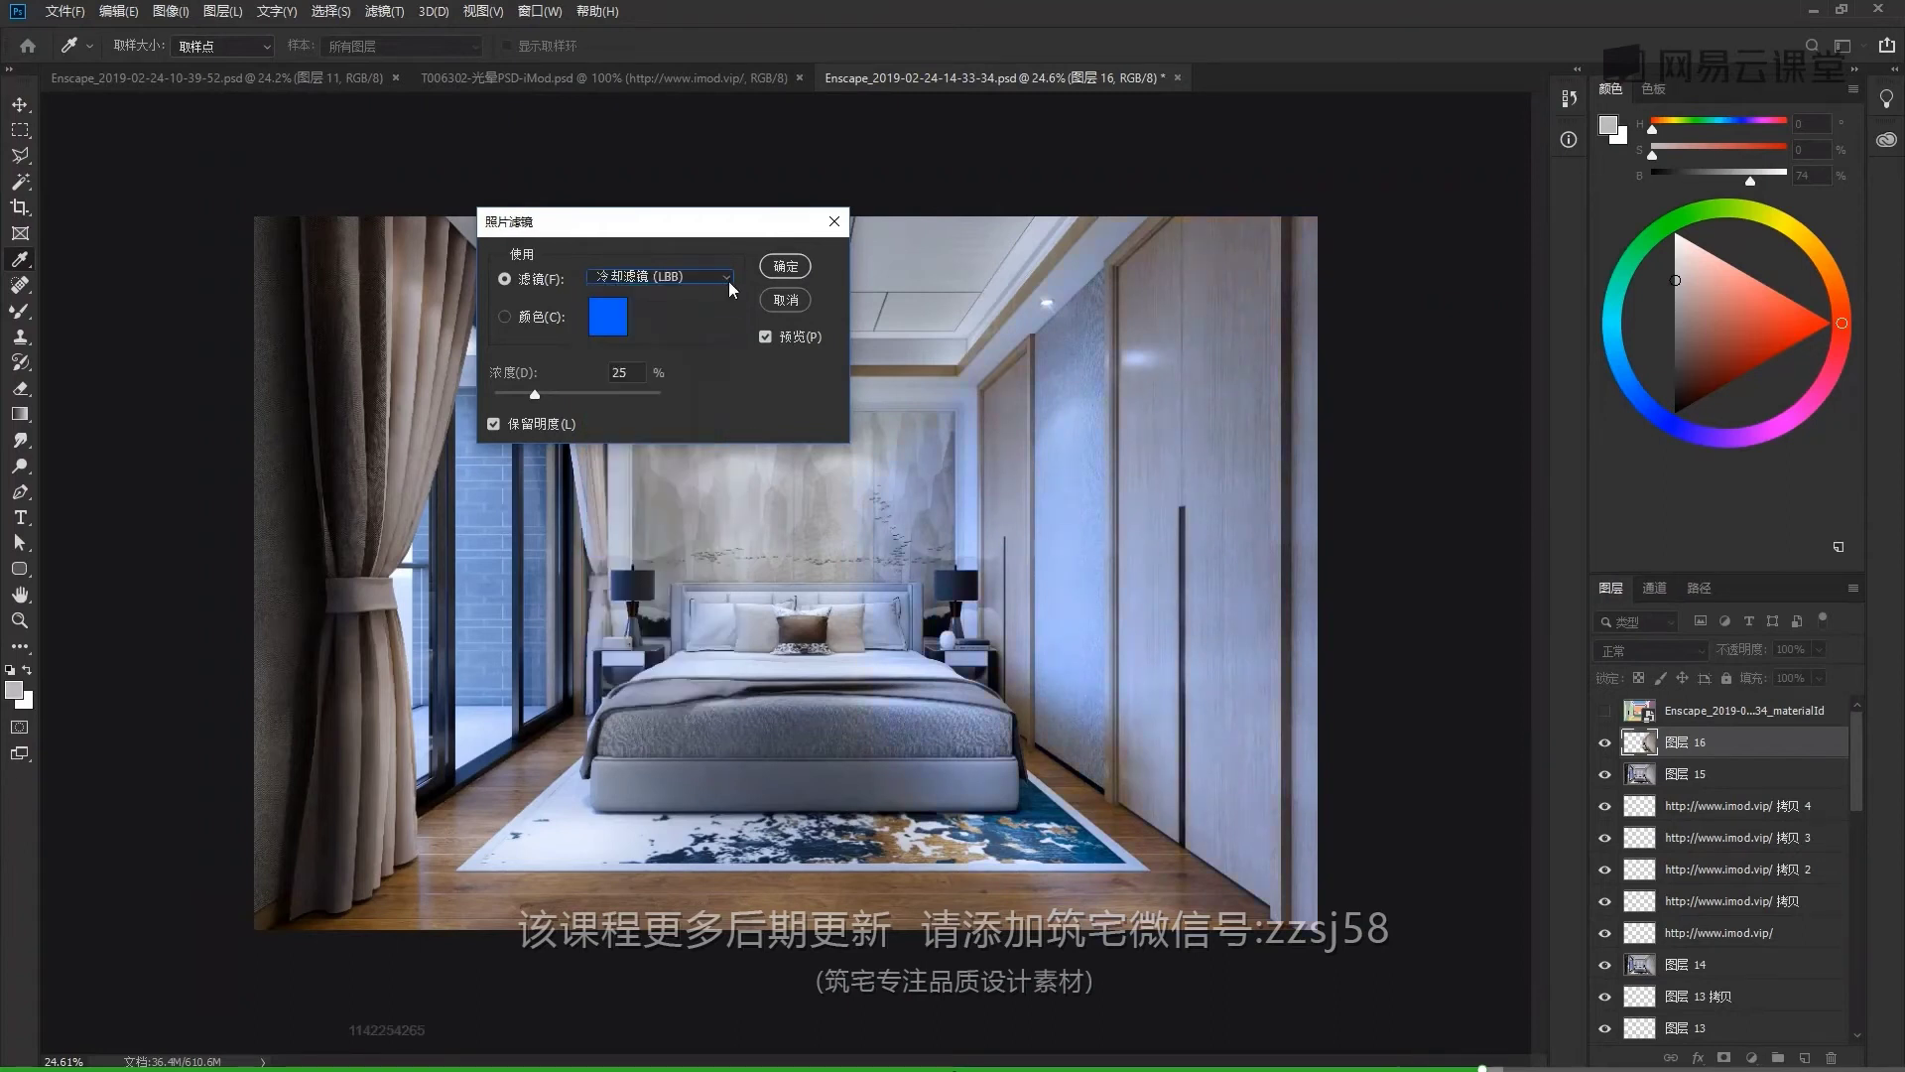
Try further cooling presets on the wardrobe side, ending on Cooling Filter (82)
{"action": "left_click", "coordinate": [727, 278]}
{"action": "left_click", "coordinate": [681, 358]}
{"action": "left_click", "coordinate": [711, 288]}
{"action": "left_click", "coordinate": [672, 378]}
{"action": "left_click", "coordinate": [718, 277]}
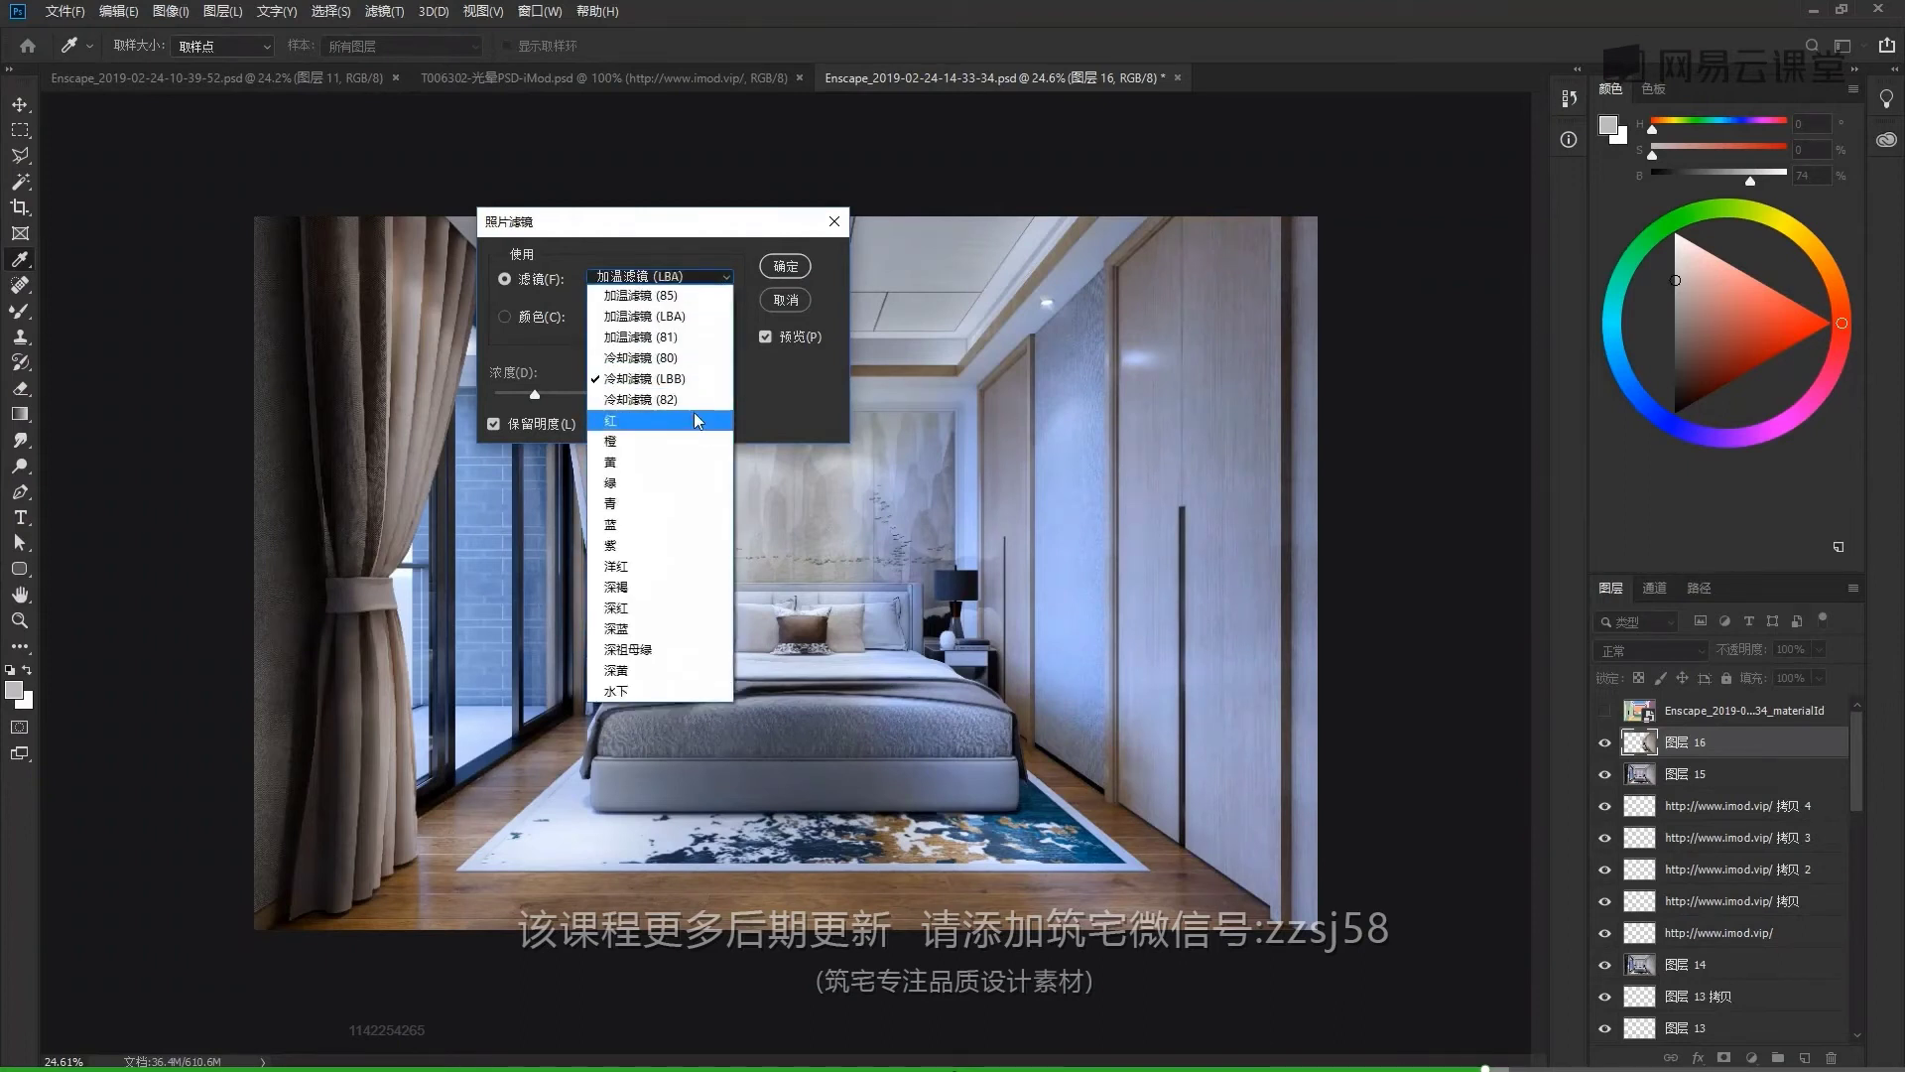
{"action": "left_click", "coordinate": [693, 276]}
{"action": "left_click", "coordinate": [693, 276]}
{"action": "left_click", "coordinate": [685, 399]}
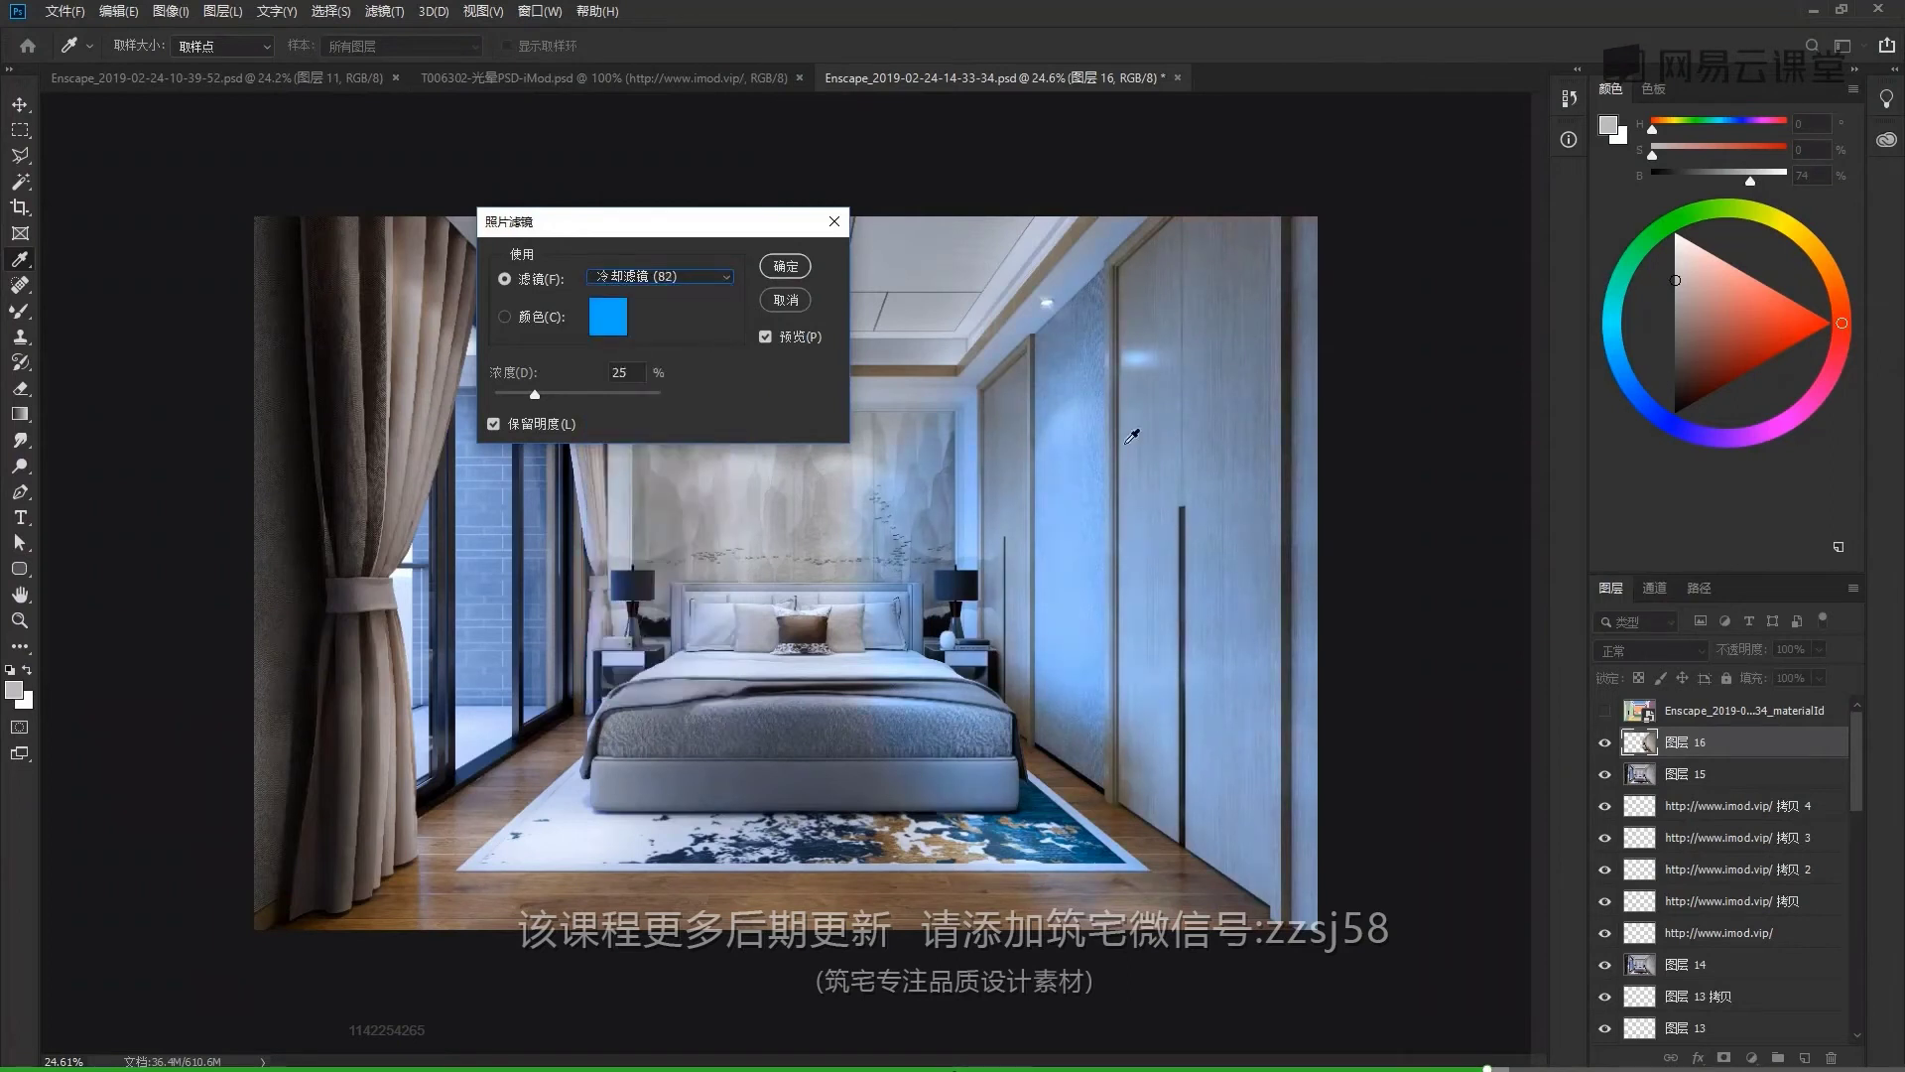
Try Cooling Filter (80) at 25% density on the feathered wardrobe-side layer
{"action": "left_click", "coordinate": [694, 276]}
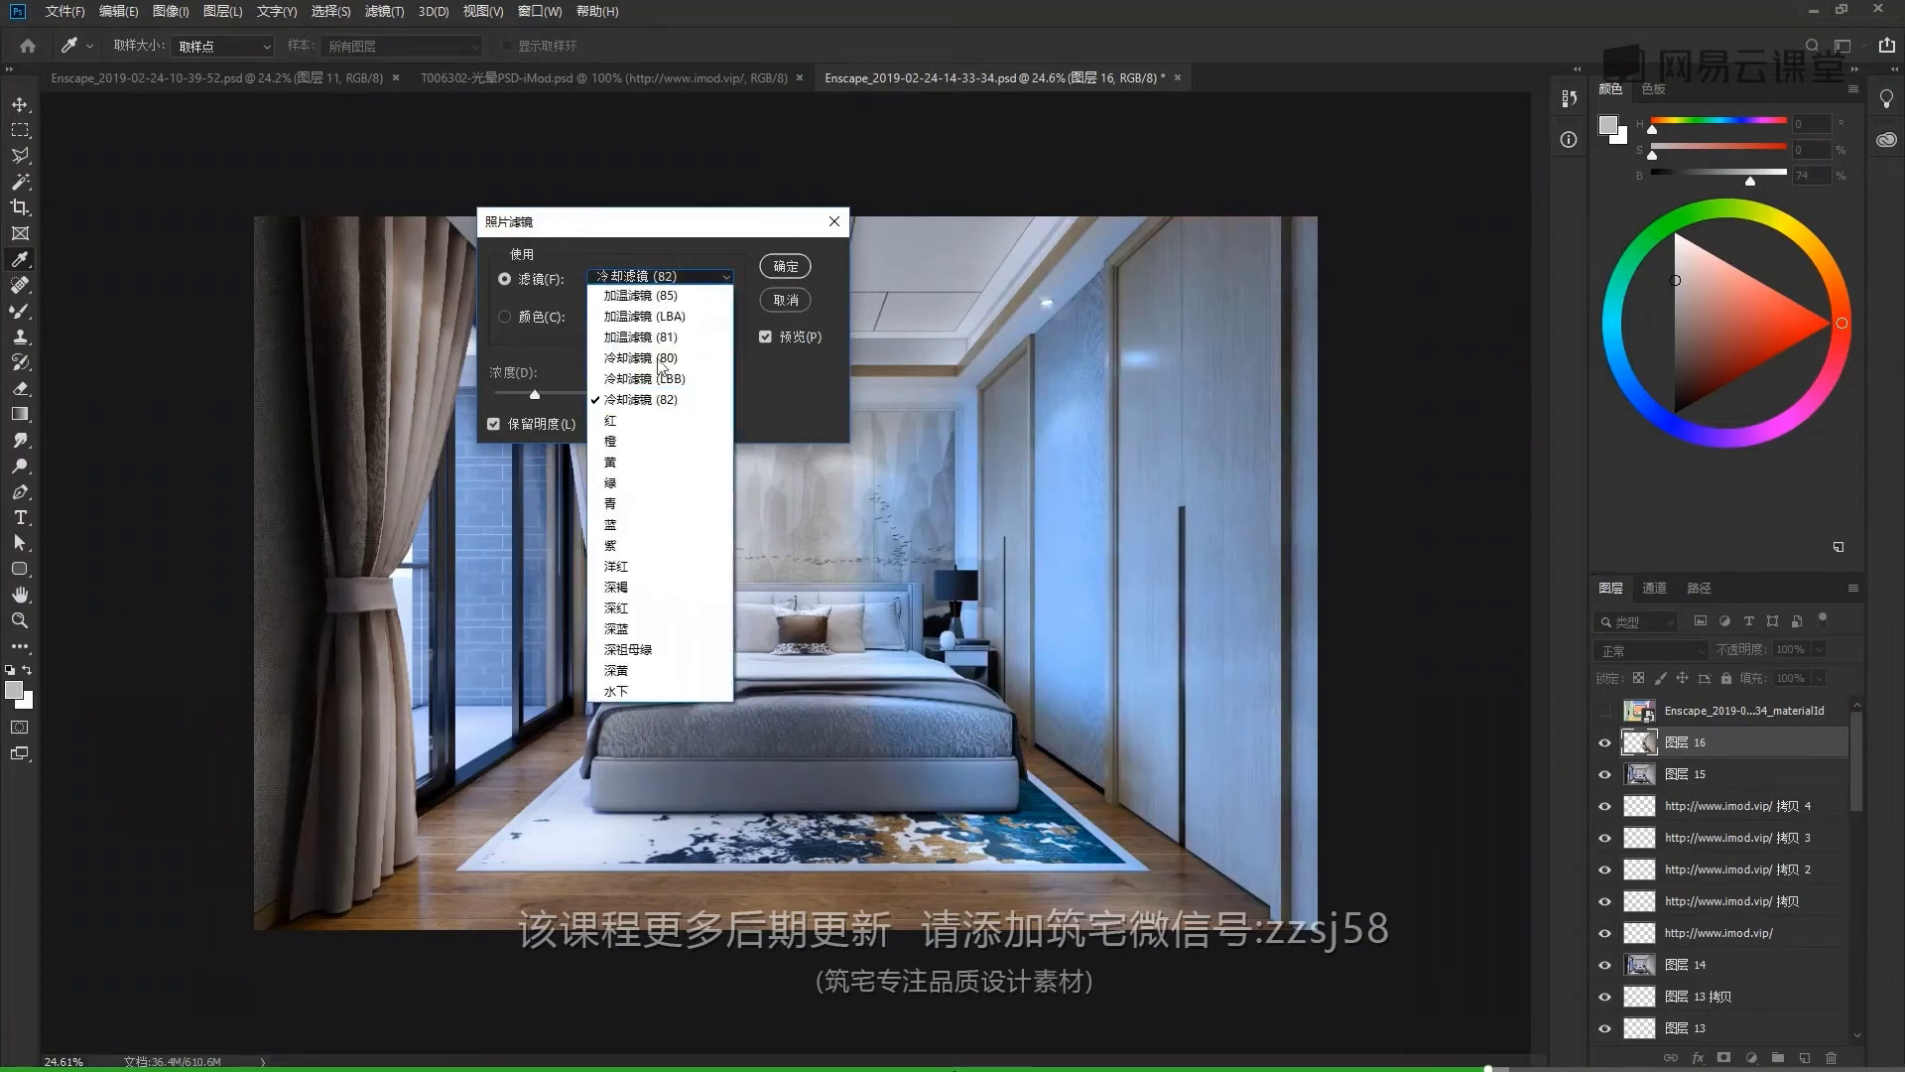
{"action": "left_click", "coordinate": [684, 358]}
{"action": "left_click", "coordinate": [707, 283]}
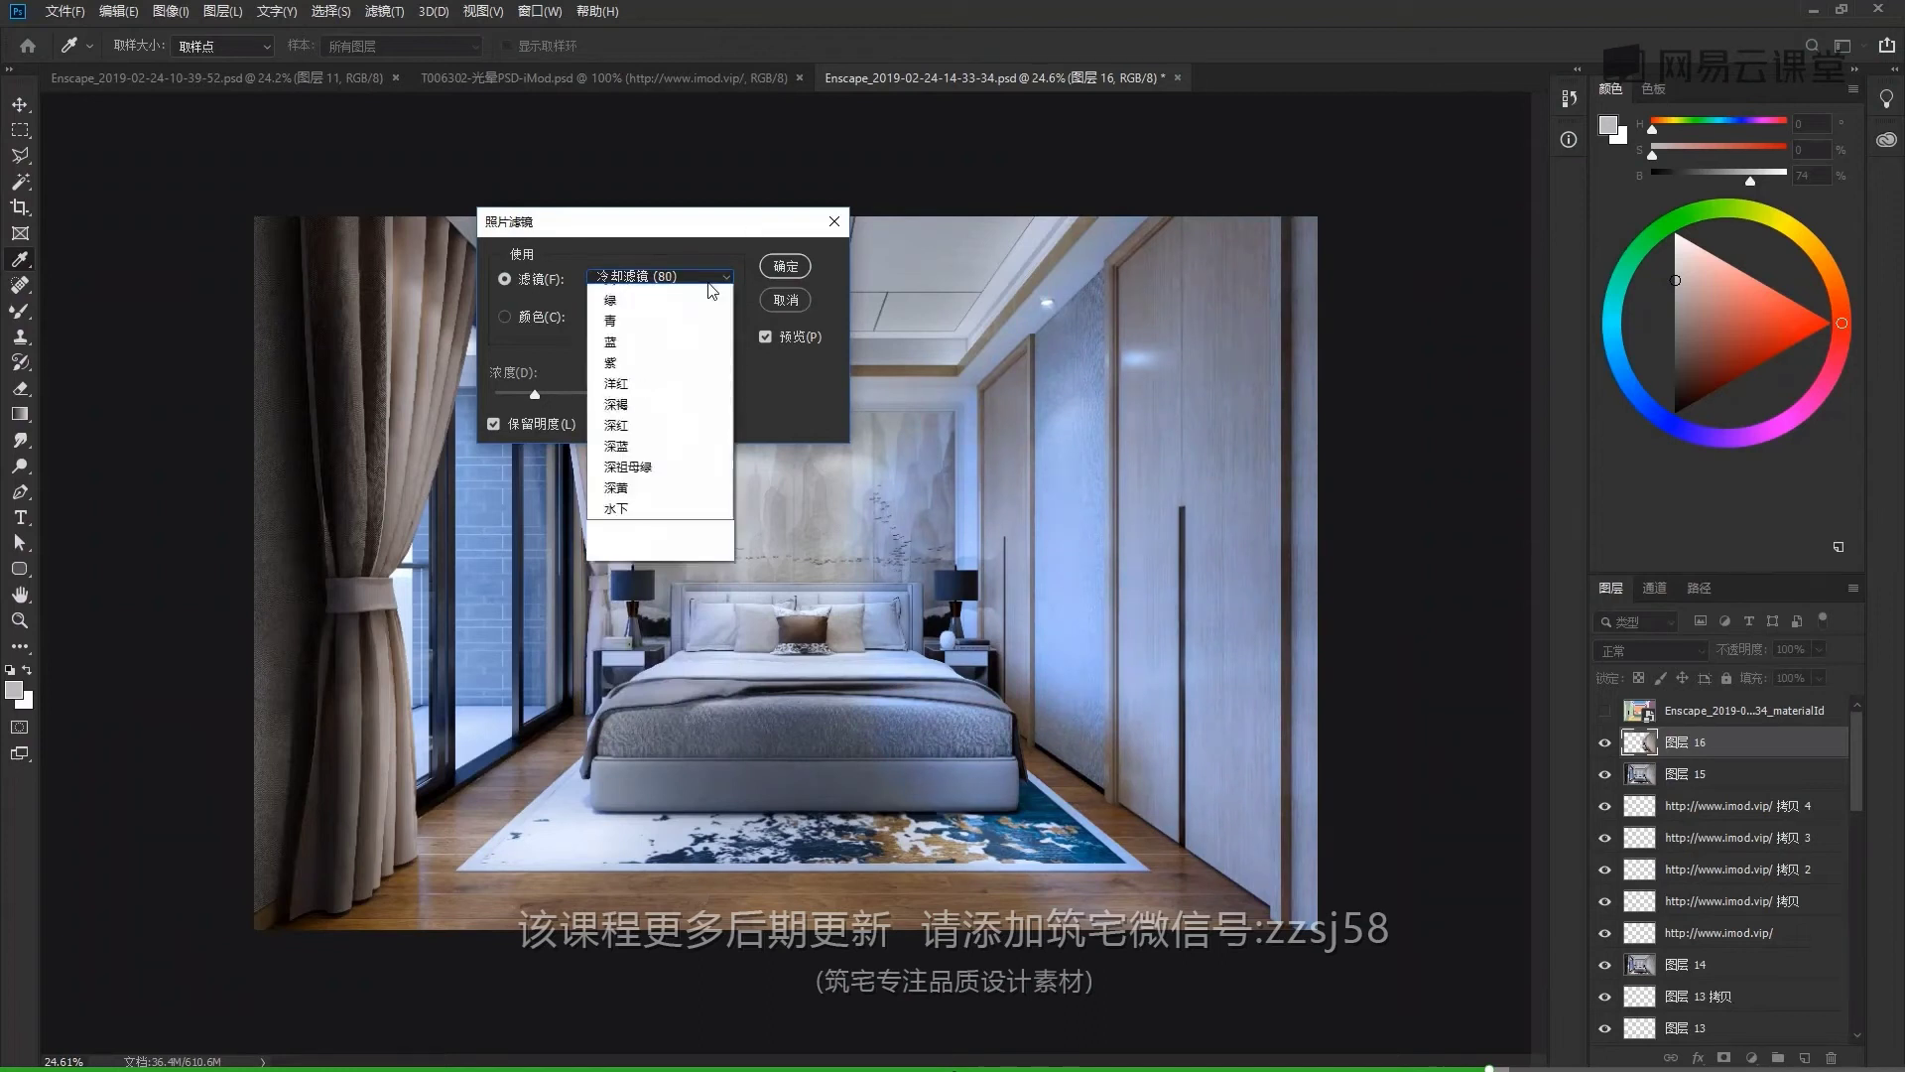
{"action": "left_click", "coordinate": [718, 258]}
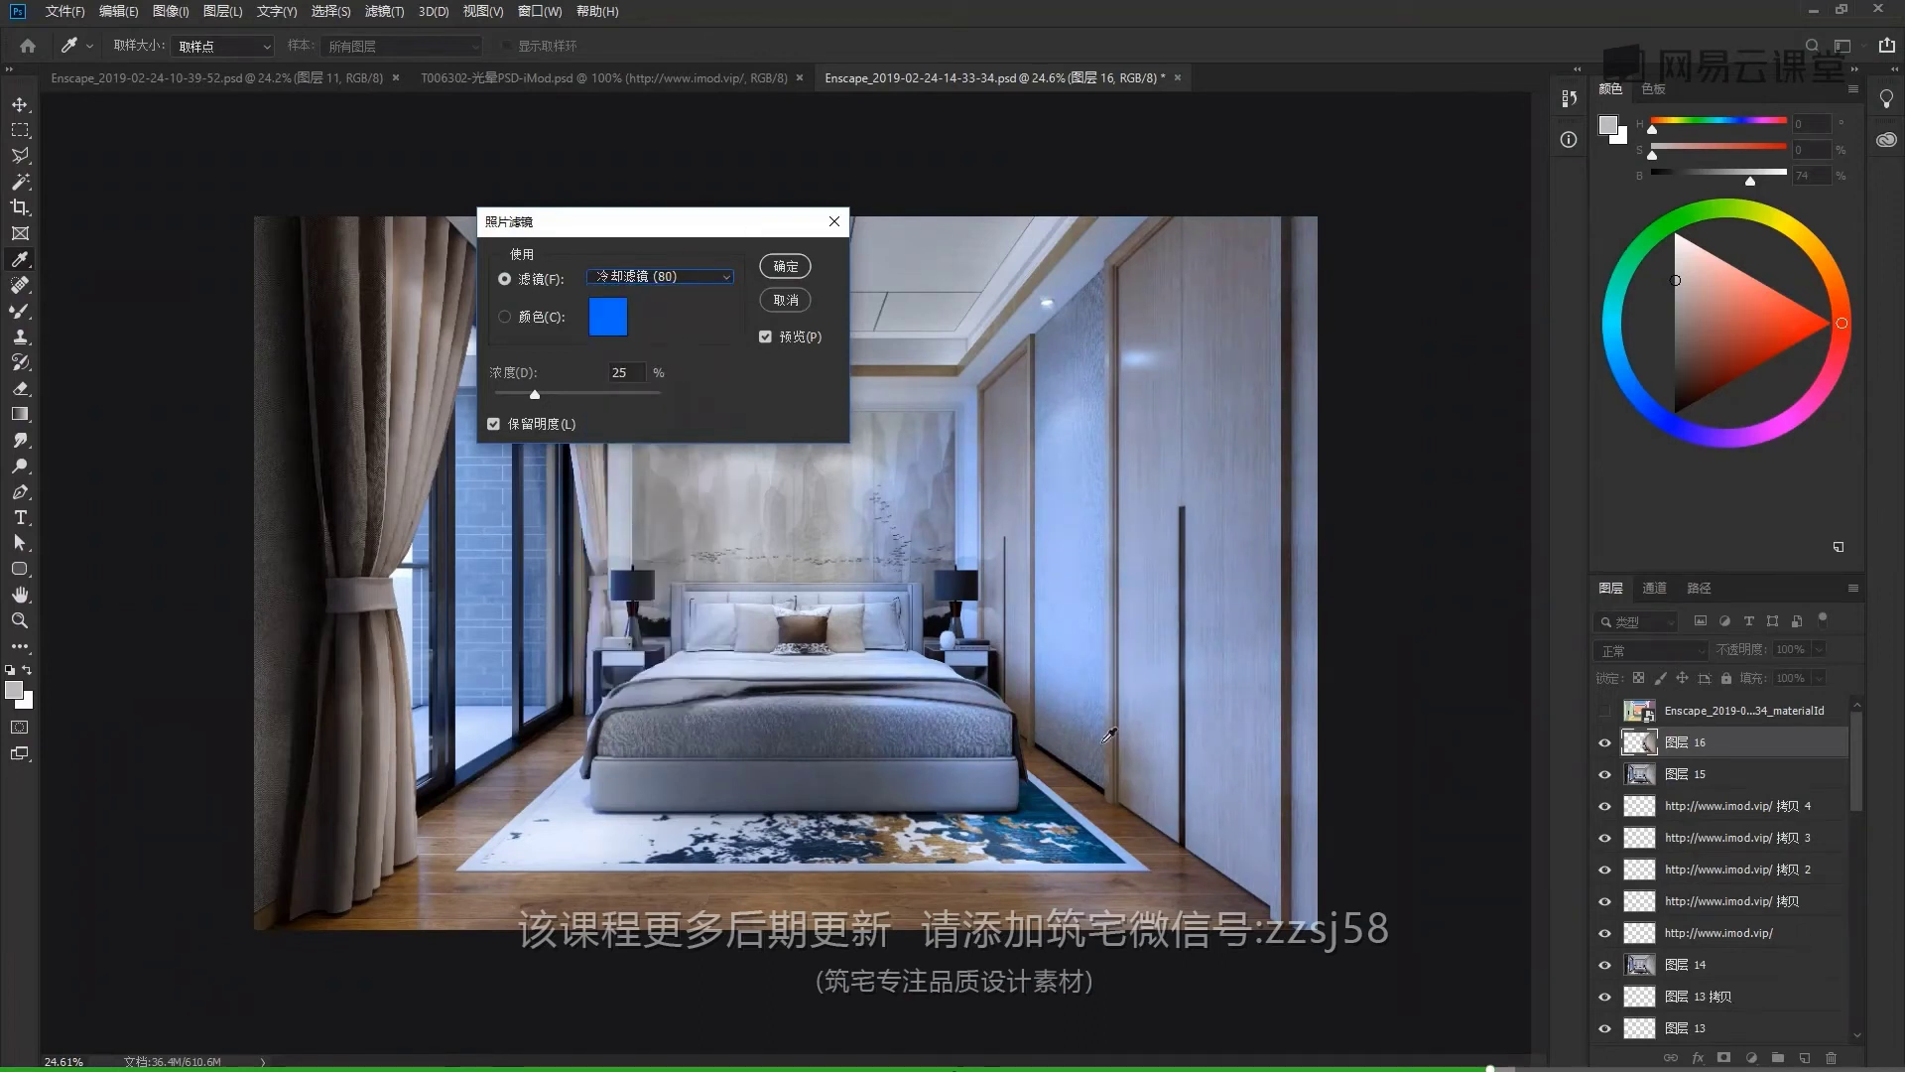
Compare the warming presets on the wardrobe-side layer and apply Warming Filter (85) at 25% density
{"action": "left_click", "coordinate": [699, 277]}
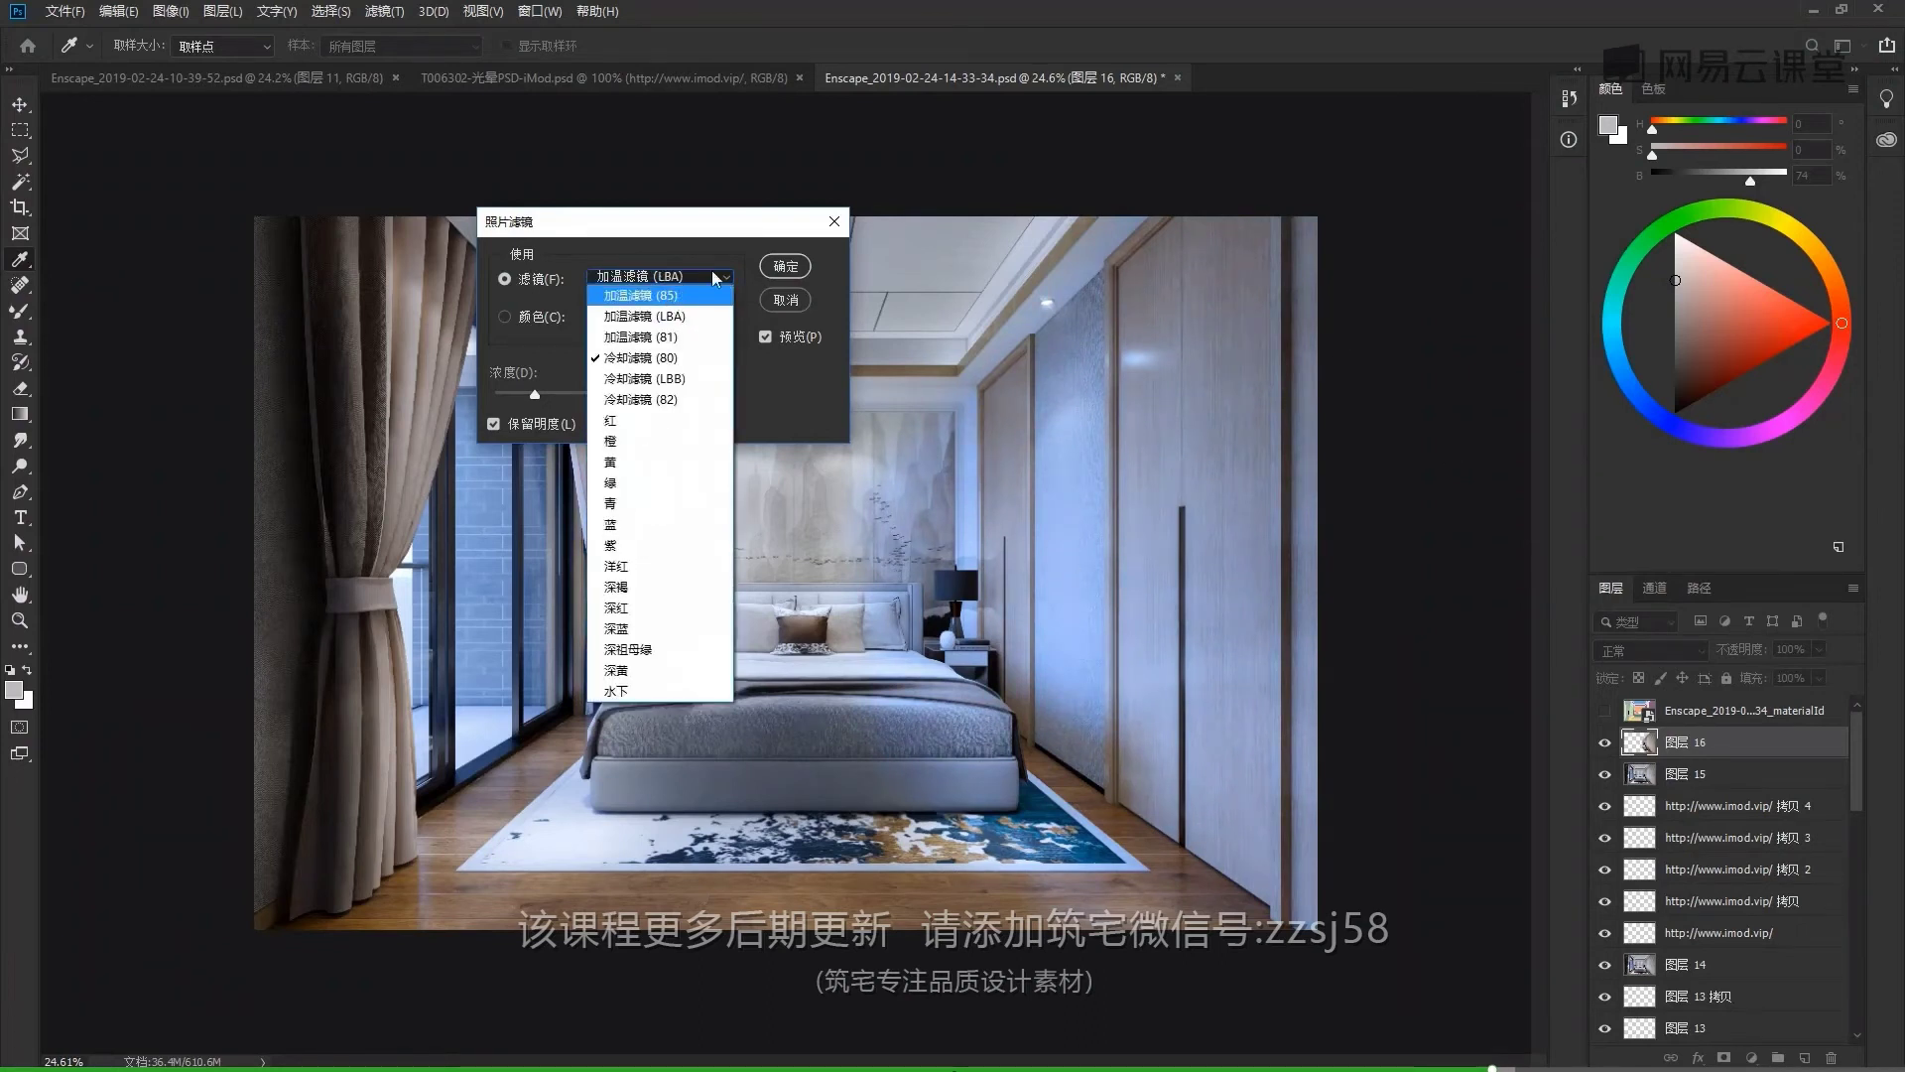
{"action": "left_click", "coordinate": [671, 296]}
{"action": "left_click", "coordinate": [669, 289]}
{"action": "left_click", "coordinate": [707, 277]}
{"action": "left_click", "coordinate": [706, 277]}
{"action": "left_click", "coordinate": [682, 320]}
{"action": "left_click", "coordinate": [686, 277]}
{"action": "left_click", "coordinate": [684, 338]}
{"action": "left_click", "coordinate": [707, 276]}
{"action": "left_click", "coordinate": [687, 296]}
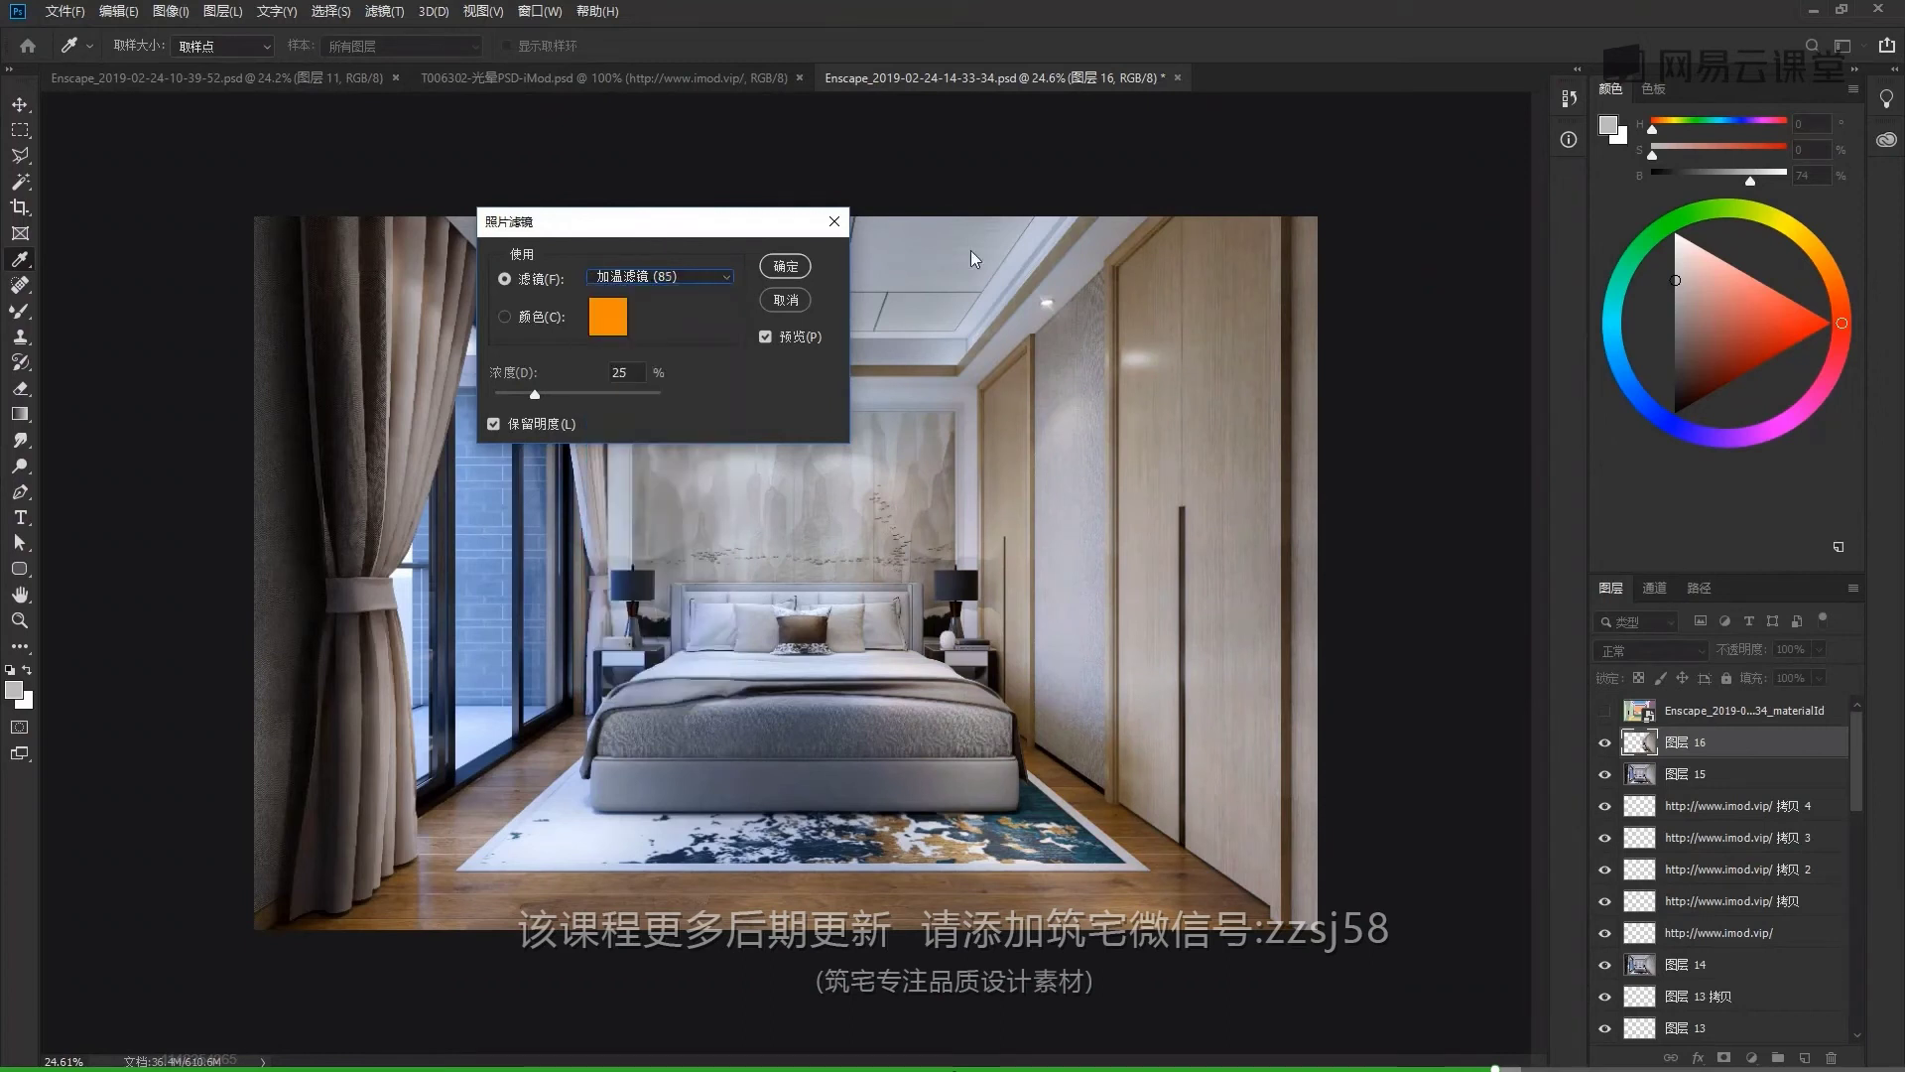
{"action": "left_click", "coordinate": [786, 265]}
Lower the filtered wardrobe-side layer's opacity to 31% and stamp all visible layers into a new layer
{"action": "left_click_drag", "start_coordinate": [1753, 657], "coordinate": [1345, 628]}
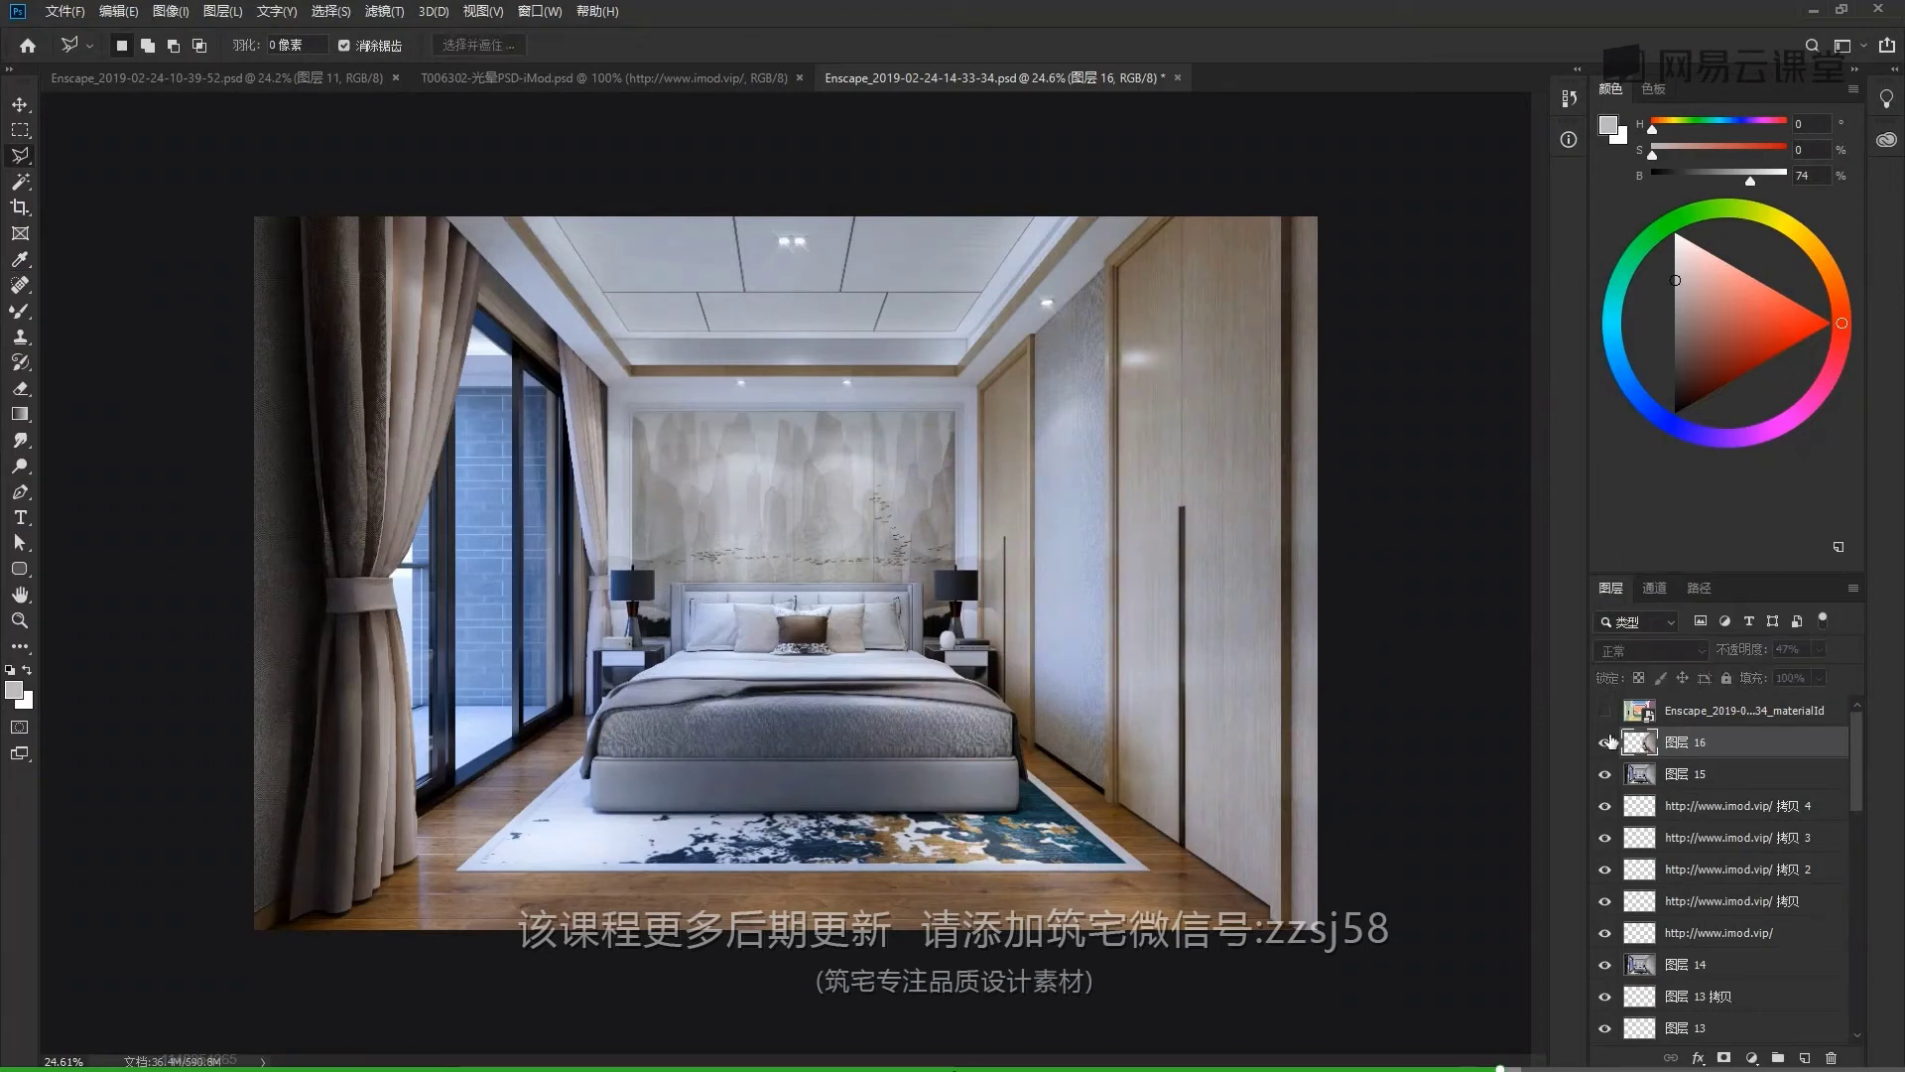
{"action": "left_click_drag", "start_coordinate": [1749, 655], "coordinate": [1735, 655]}
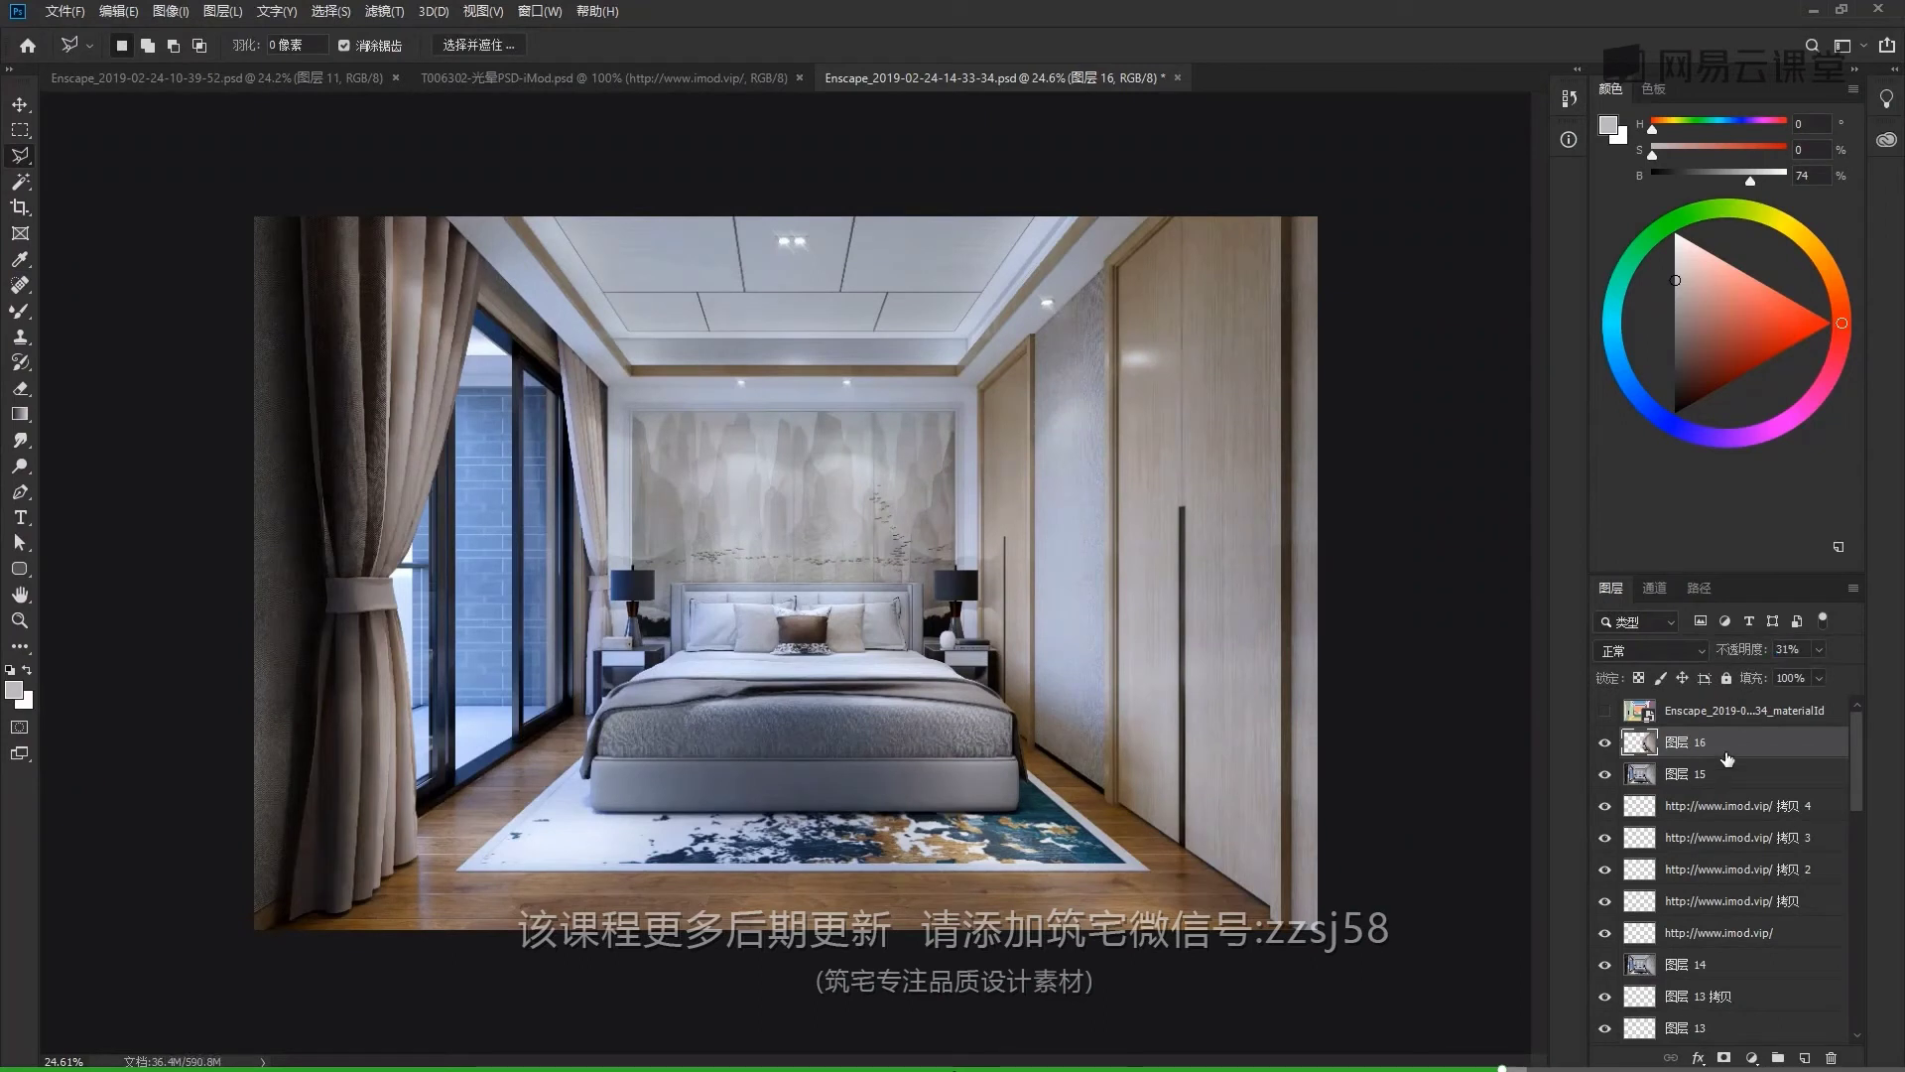
{"action": "key", "text": "ctrl+shift+alt+e"}
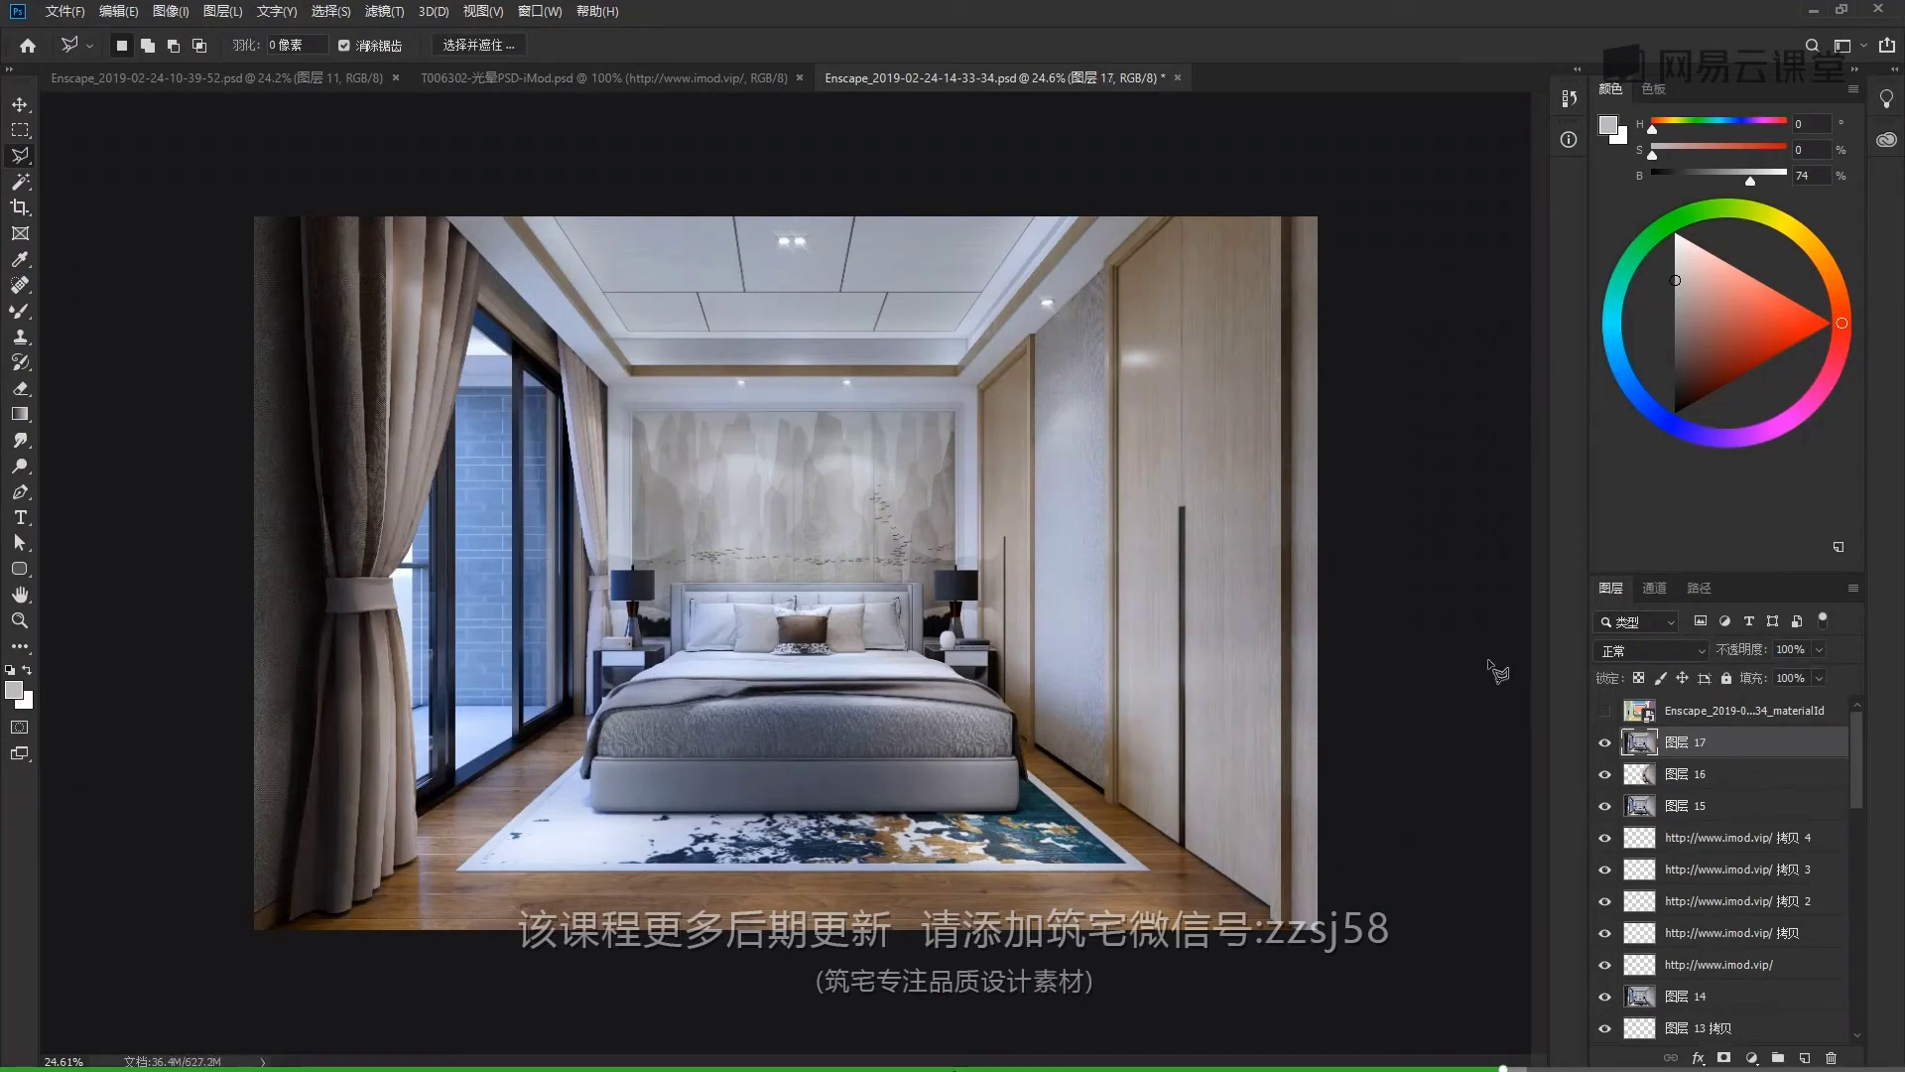
Select the curtains by their colour on the material ID layer and copy them from the stamped layer to a new layer
{"action": "key", "text": "ctrl+shift+a"}
{"action": "key", "text": "Escape"}
{"action": "left_click", "coordinate": [1682, 713]}
{"action": "key", "text": "w"}
{"action": "left_click", "coordinate": [429, 397]}
{"action": "left_click", "coordinate": [1720, 749]}
{"action": "key", "text": "ctrl+j"}
Cool the curtain layer with Camera Raw by setting the temperature to -6 and reducing its vibrance
{"action": "key", "text": "ctrl+shift+a"}
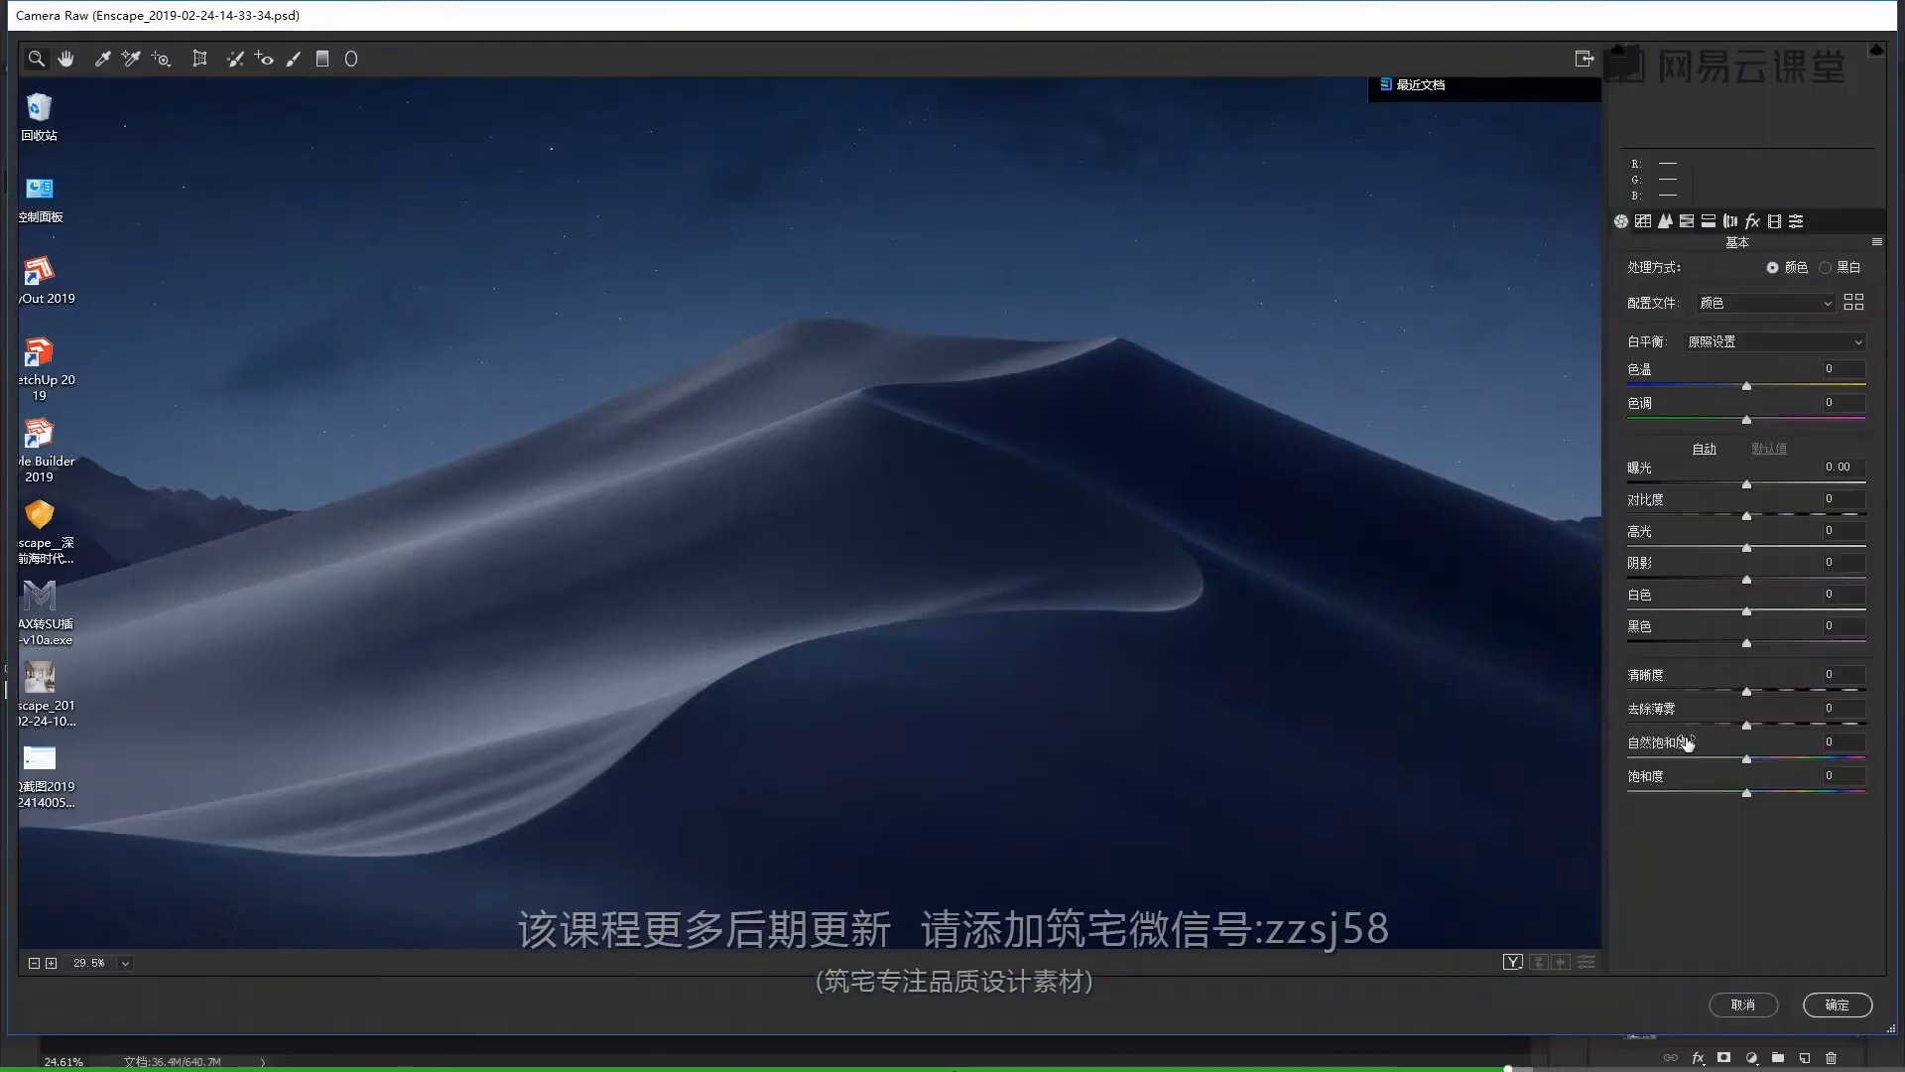
{"action": "left_click_drag", "start_coordinate": [1746, 386], "coordinate": [1740, 389]}
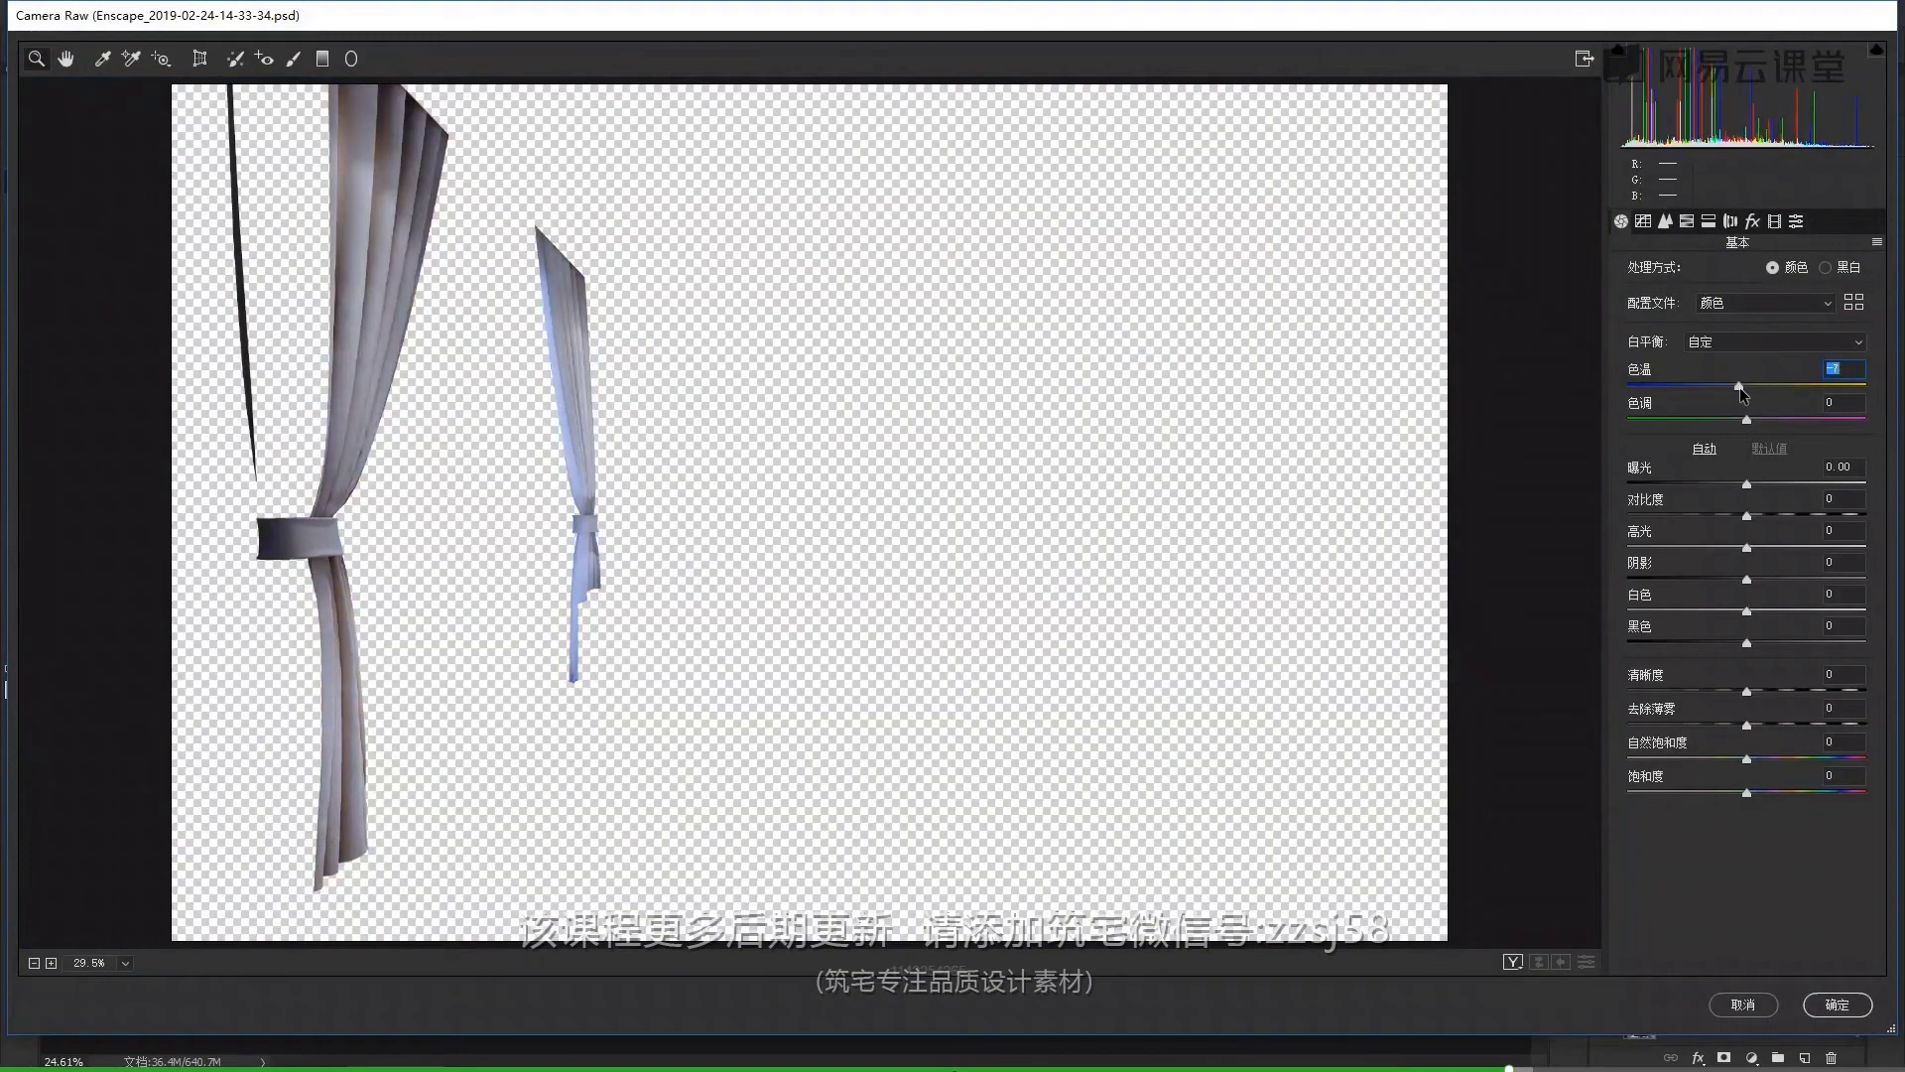
{"action": "left_click_drag", "start_coordinate": [1746, 759], "coordinate": [1721, 764]}
{"action": "left_click_drag", "start_coordinate": [1690, 763], "coordinate": [1720, 762]}
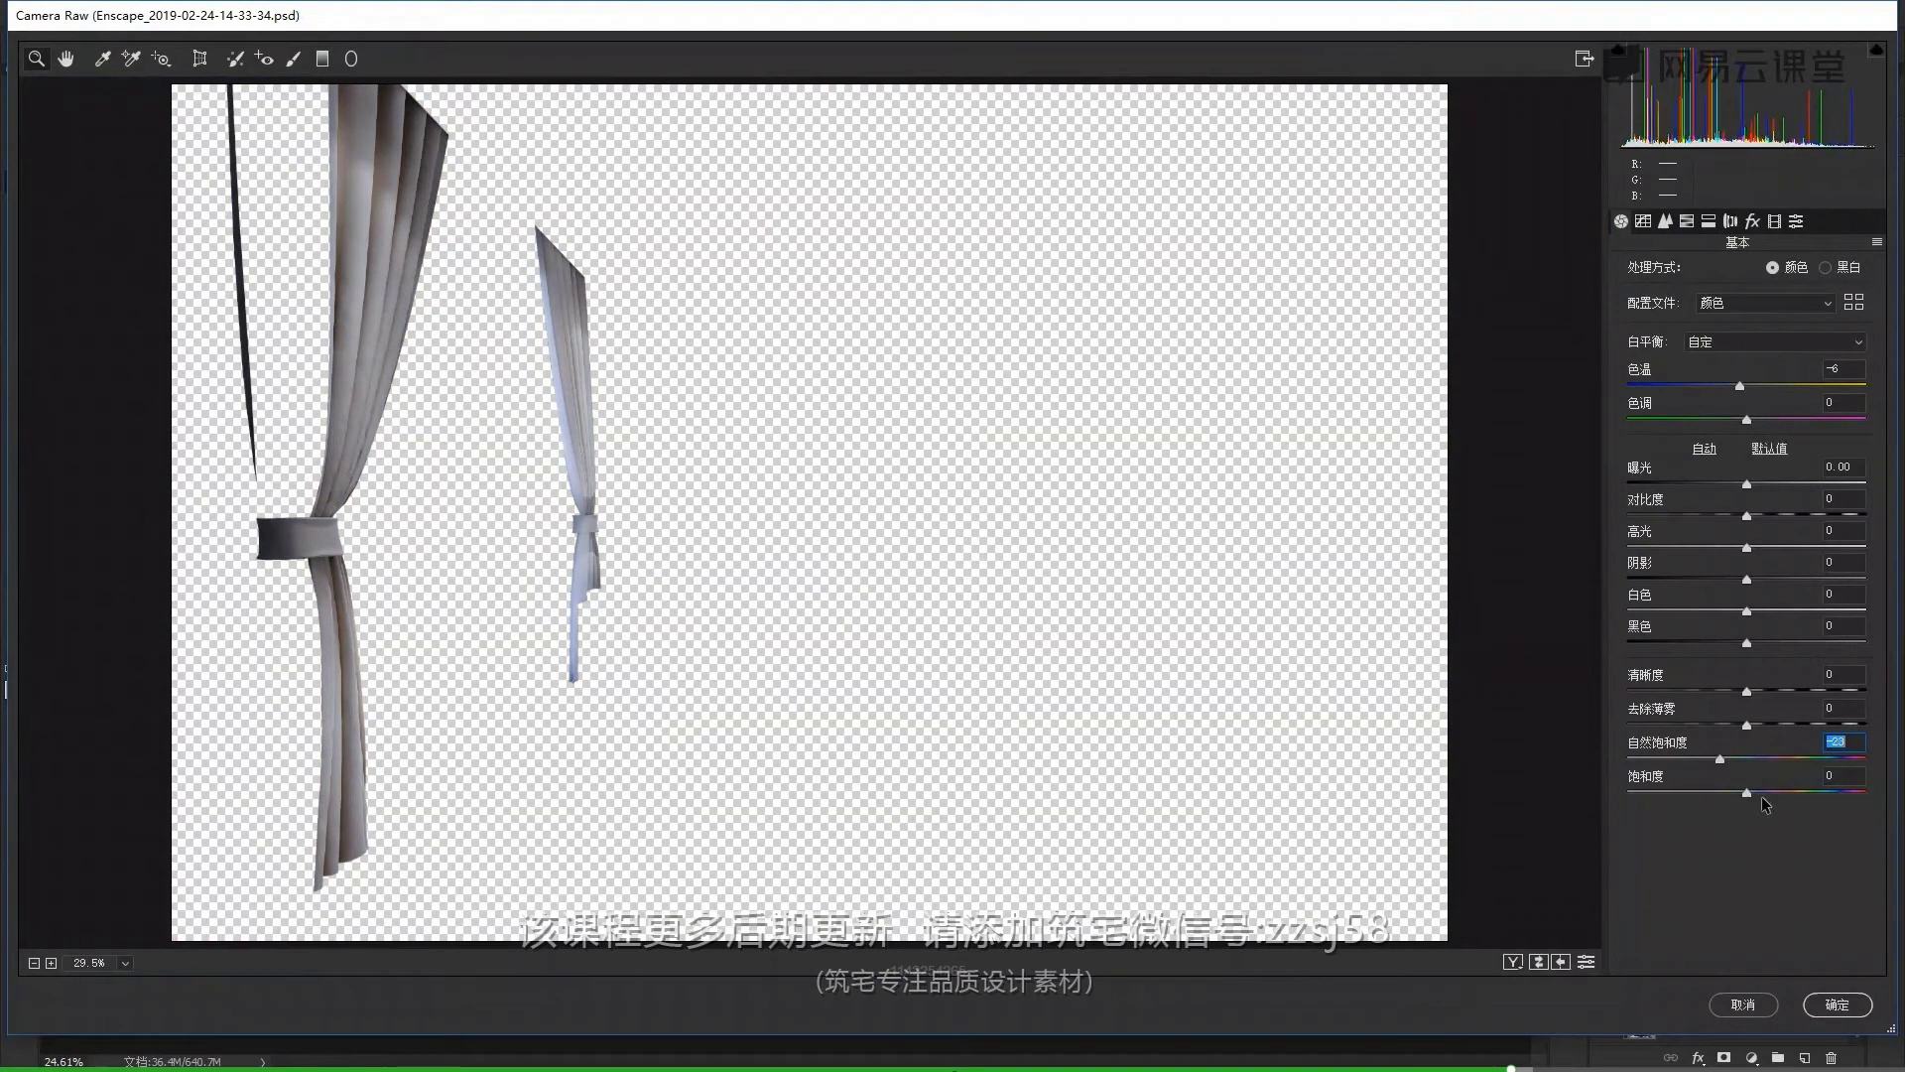
{"action": "left_click", "coordinate": [1843, 1004]}
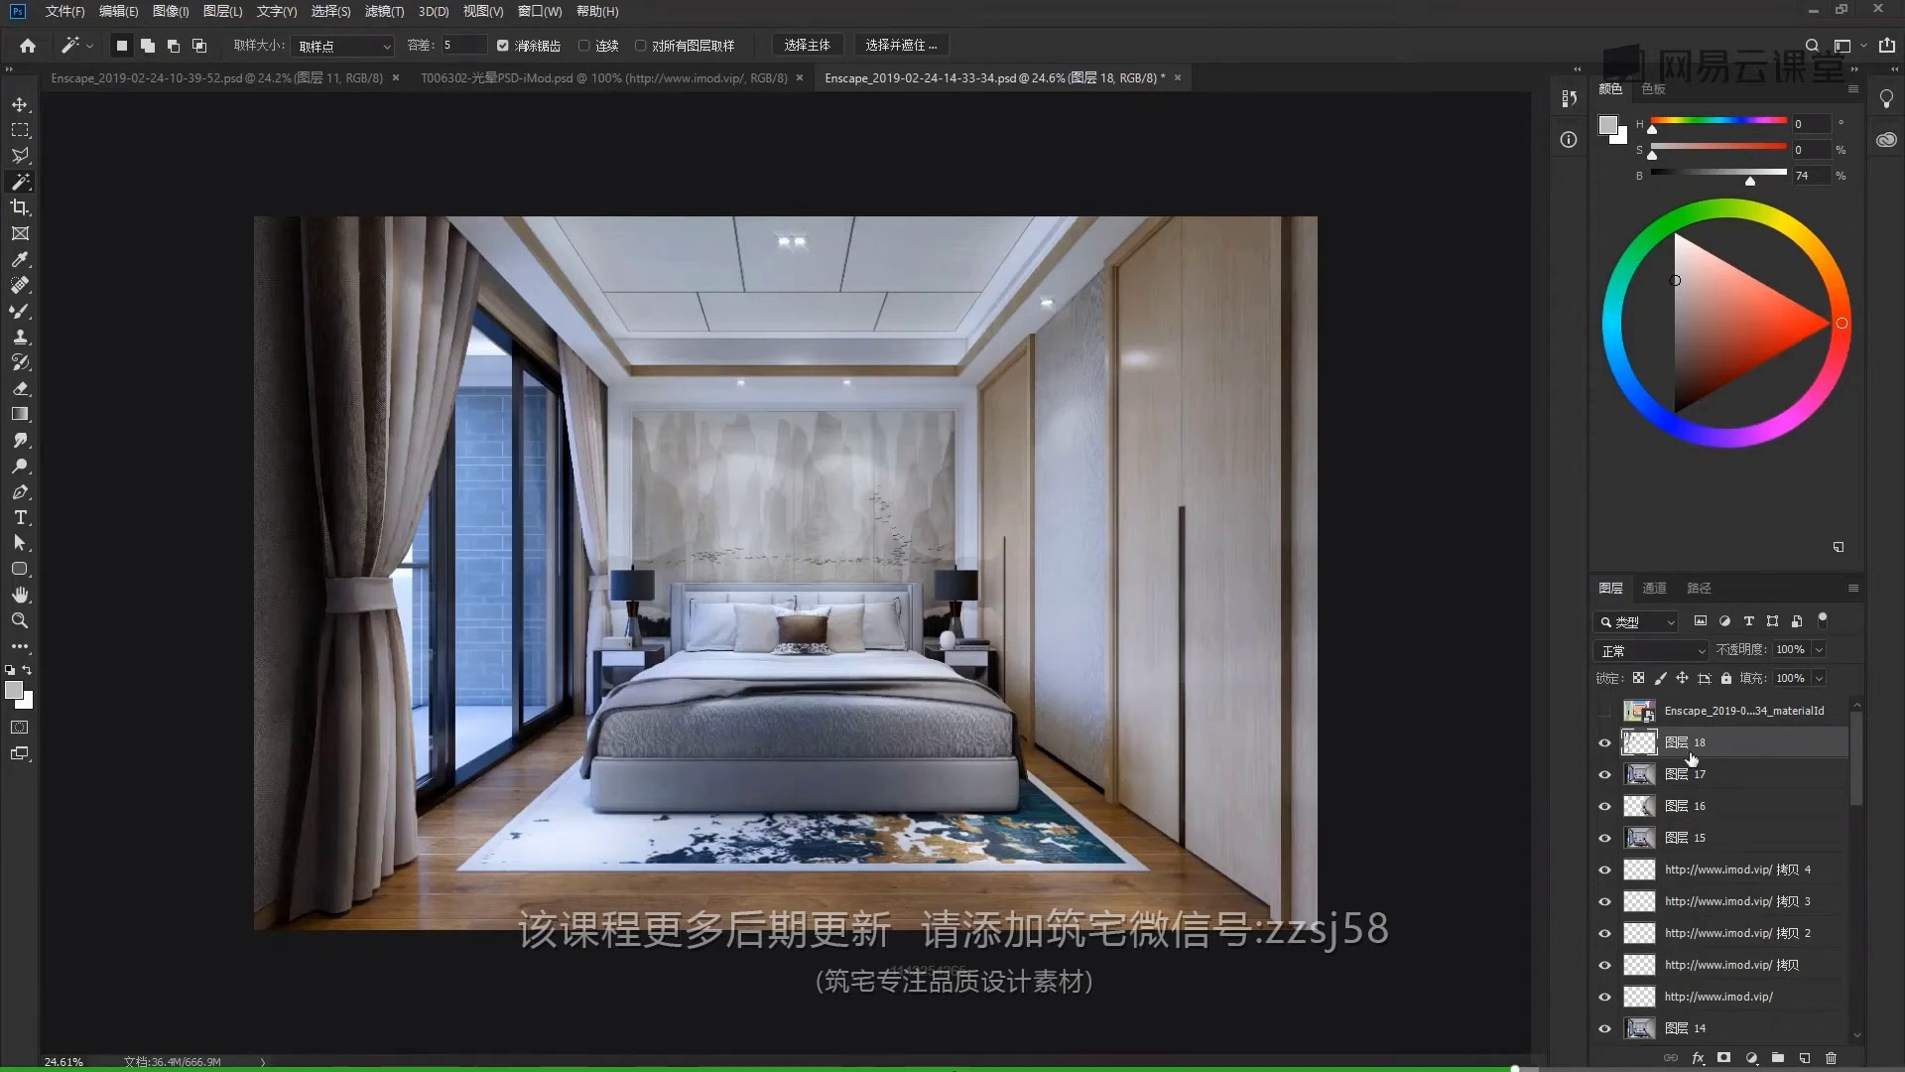
Stamp the visible layers and darken the corners with a Camera Raw vignette of about -50 and midpoint 100
{"action": "key", "text": "ctrl+shift+alt+e"}
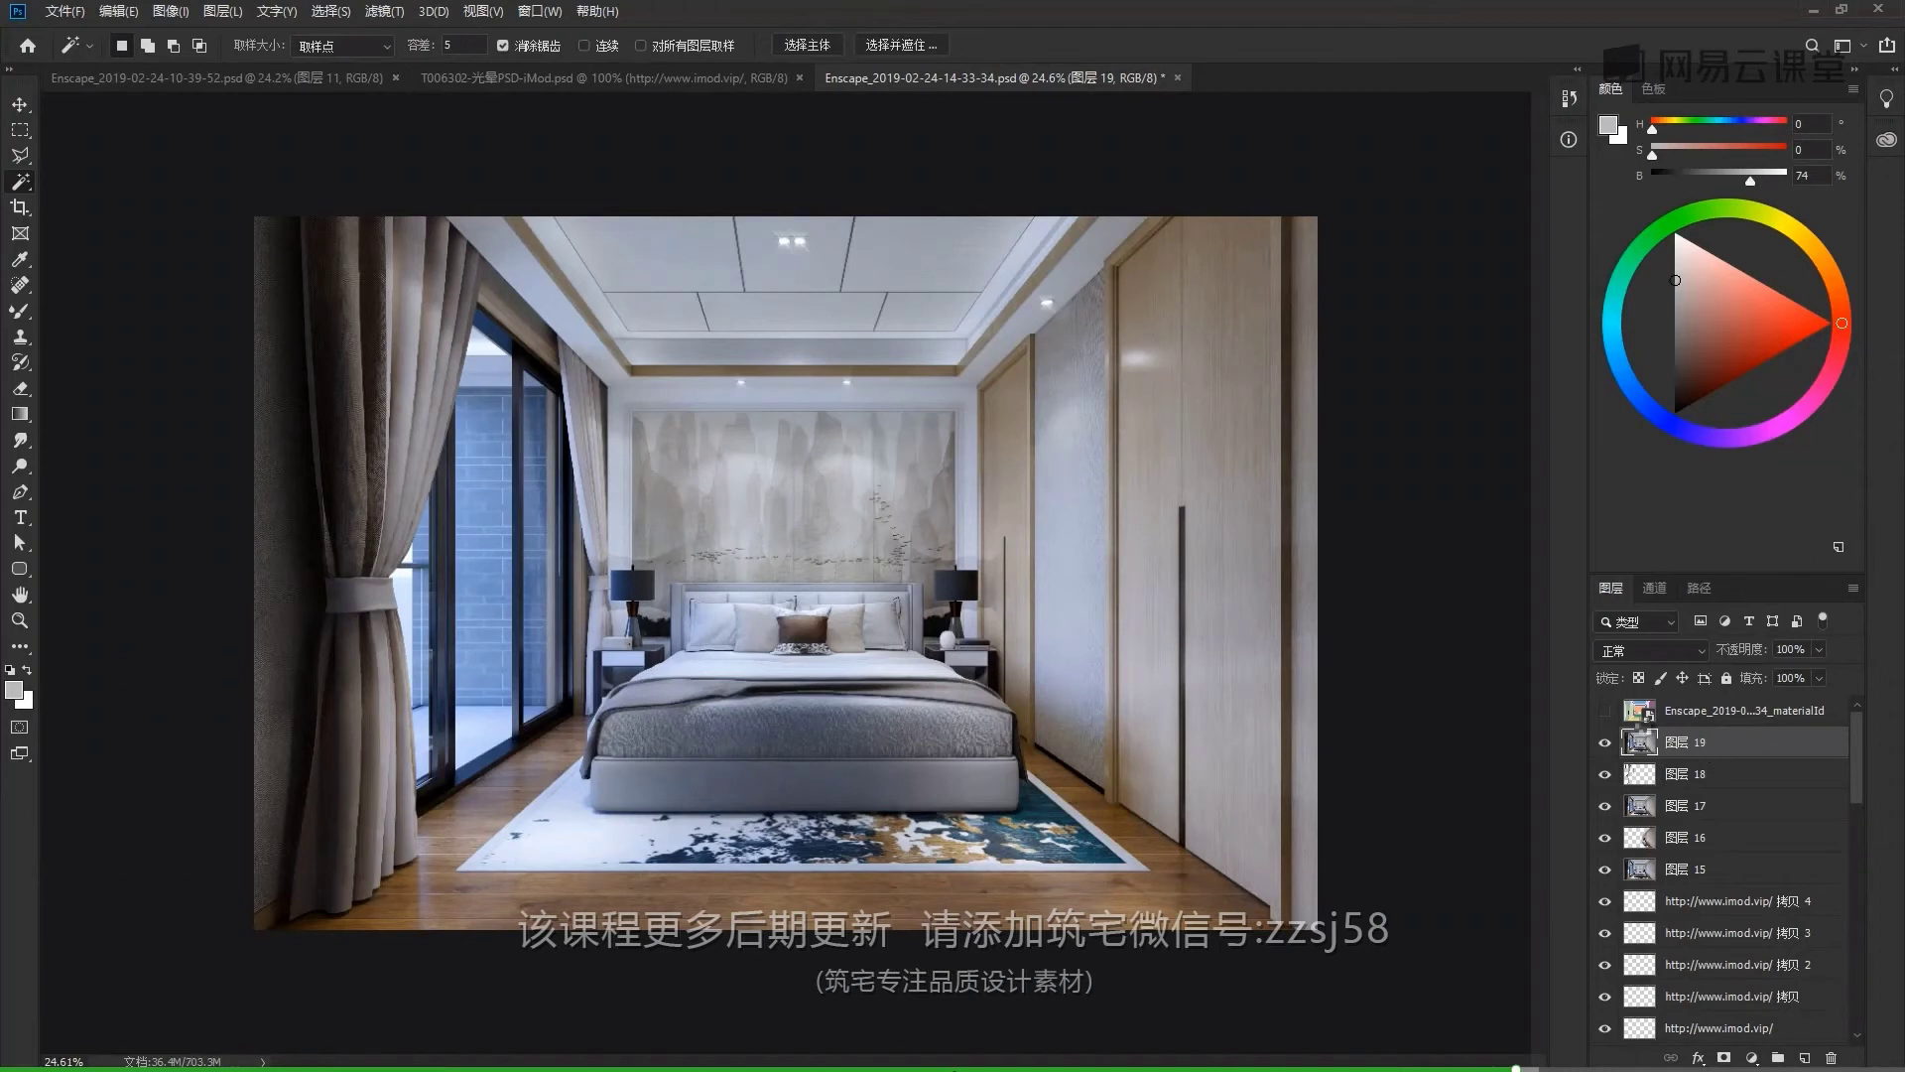
{"action": "key", "text": "ctrl+shift+a"}
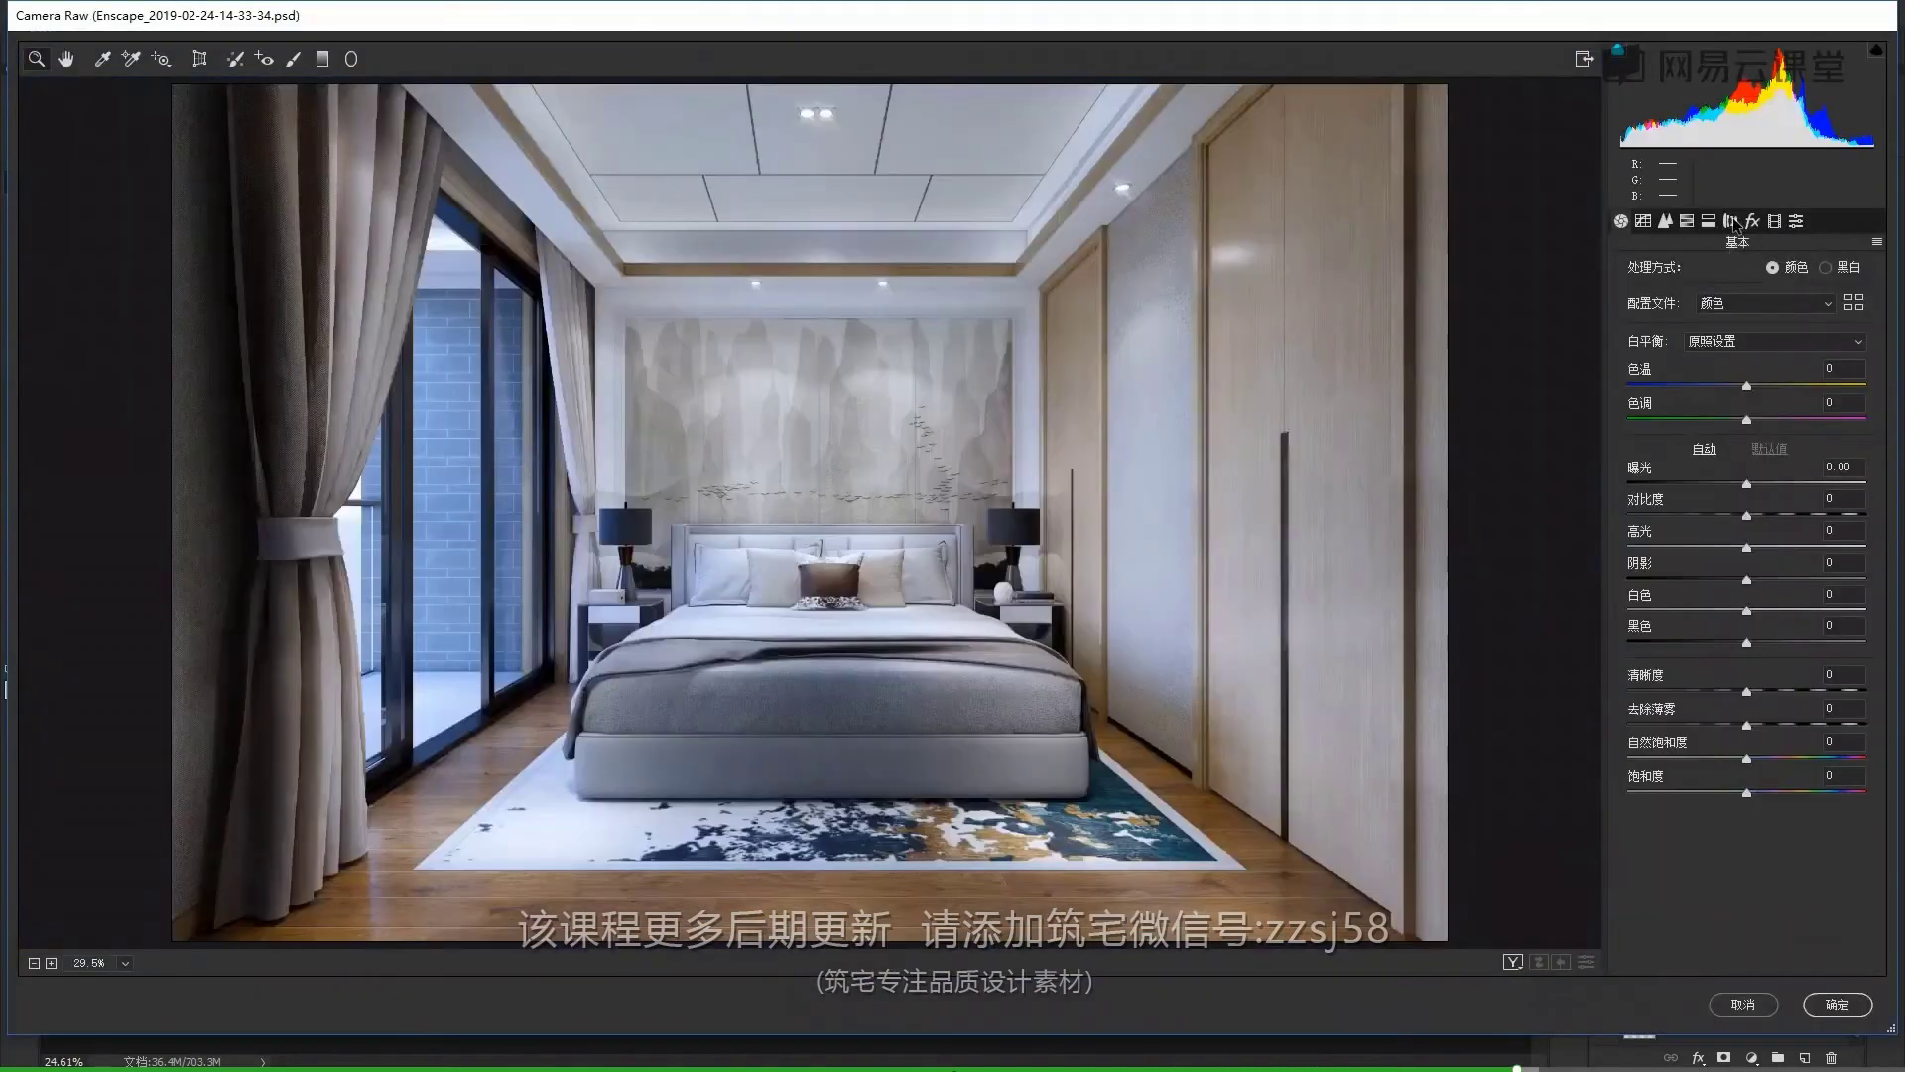
{"action": "left_click", "coordinate": [1730, 222]}
{"action": "left_click_drag", "start_coordinate": [1746, 604], "coordinate": [1628, 605]}
{"action": "left_click_drag", "start_coordinate": [1747, 637], "coordinate": [1867, 637]}
{"action": "left_click_drag", "start_coordinate": [1629, 603], "coordinate": [1680, 606]}
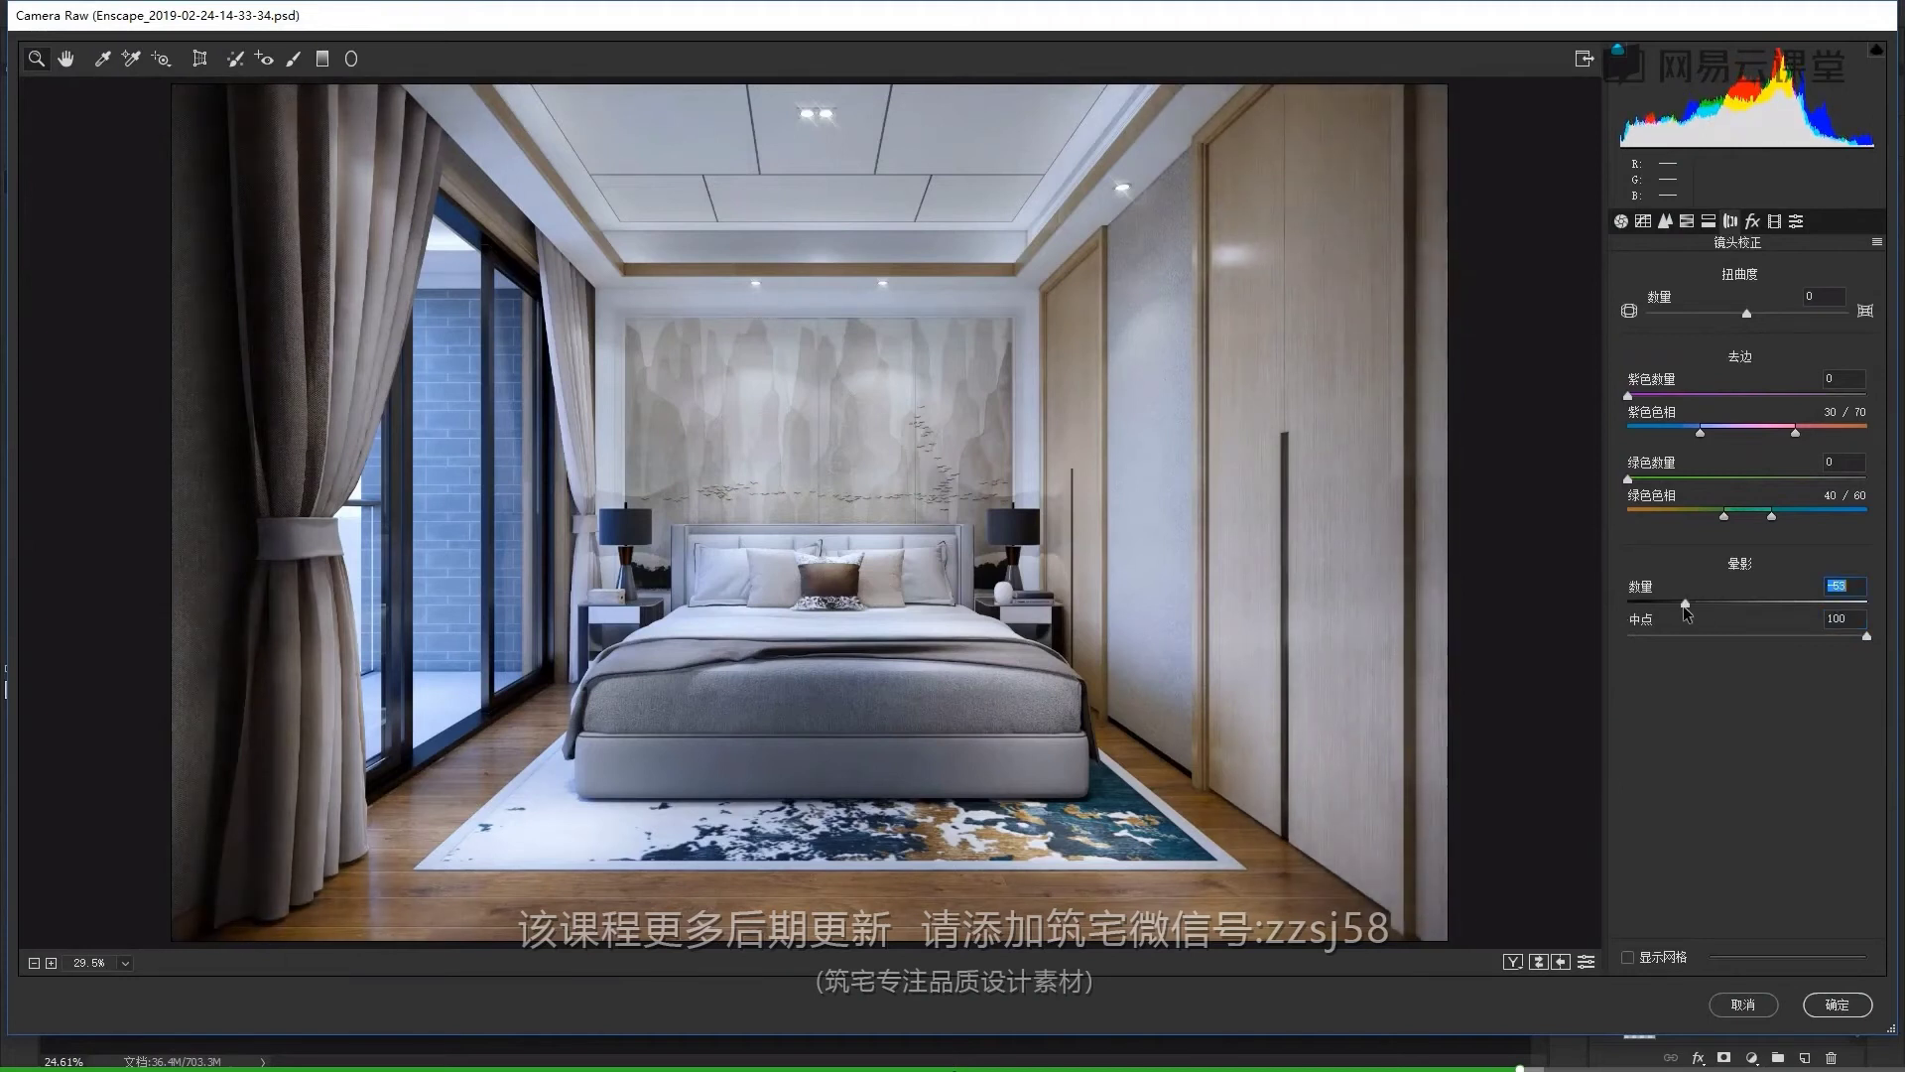
{"action": "left_click", "coordinate": [1837, 1004]}
{"action": "key", "text": "ctrl+s"}
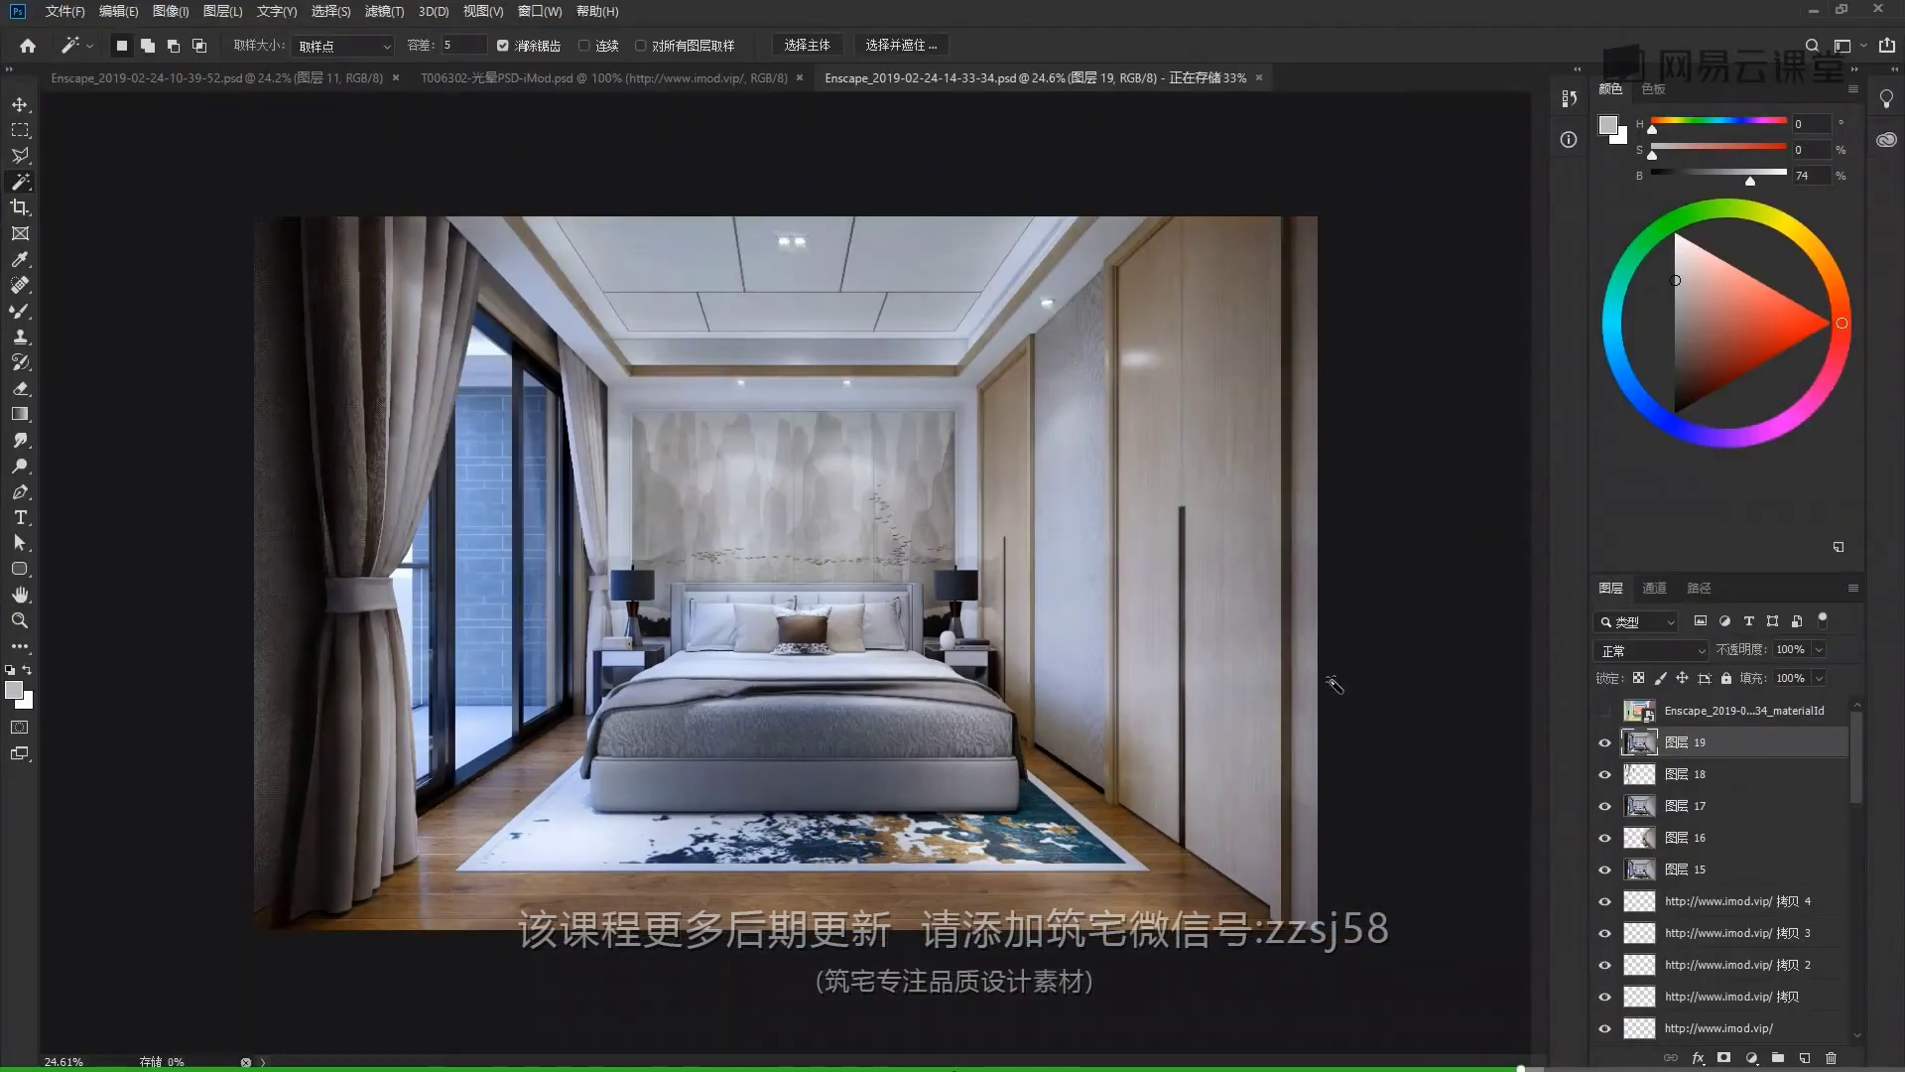
{"action": "key", "text": "Return"}
{"action": "left_click", "coordinate": [645, 545]}
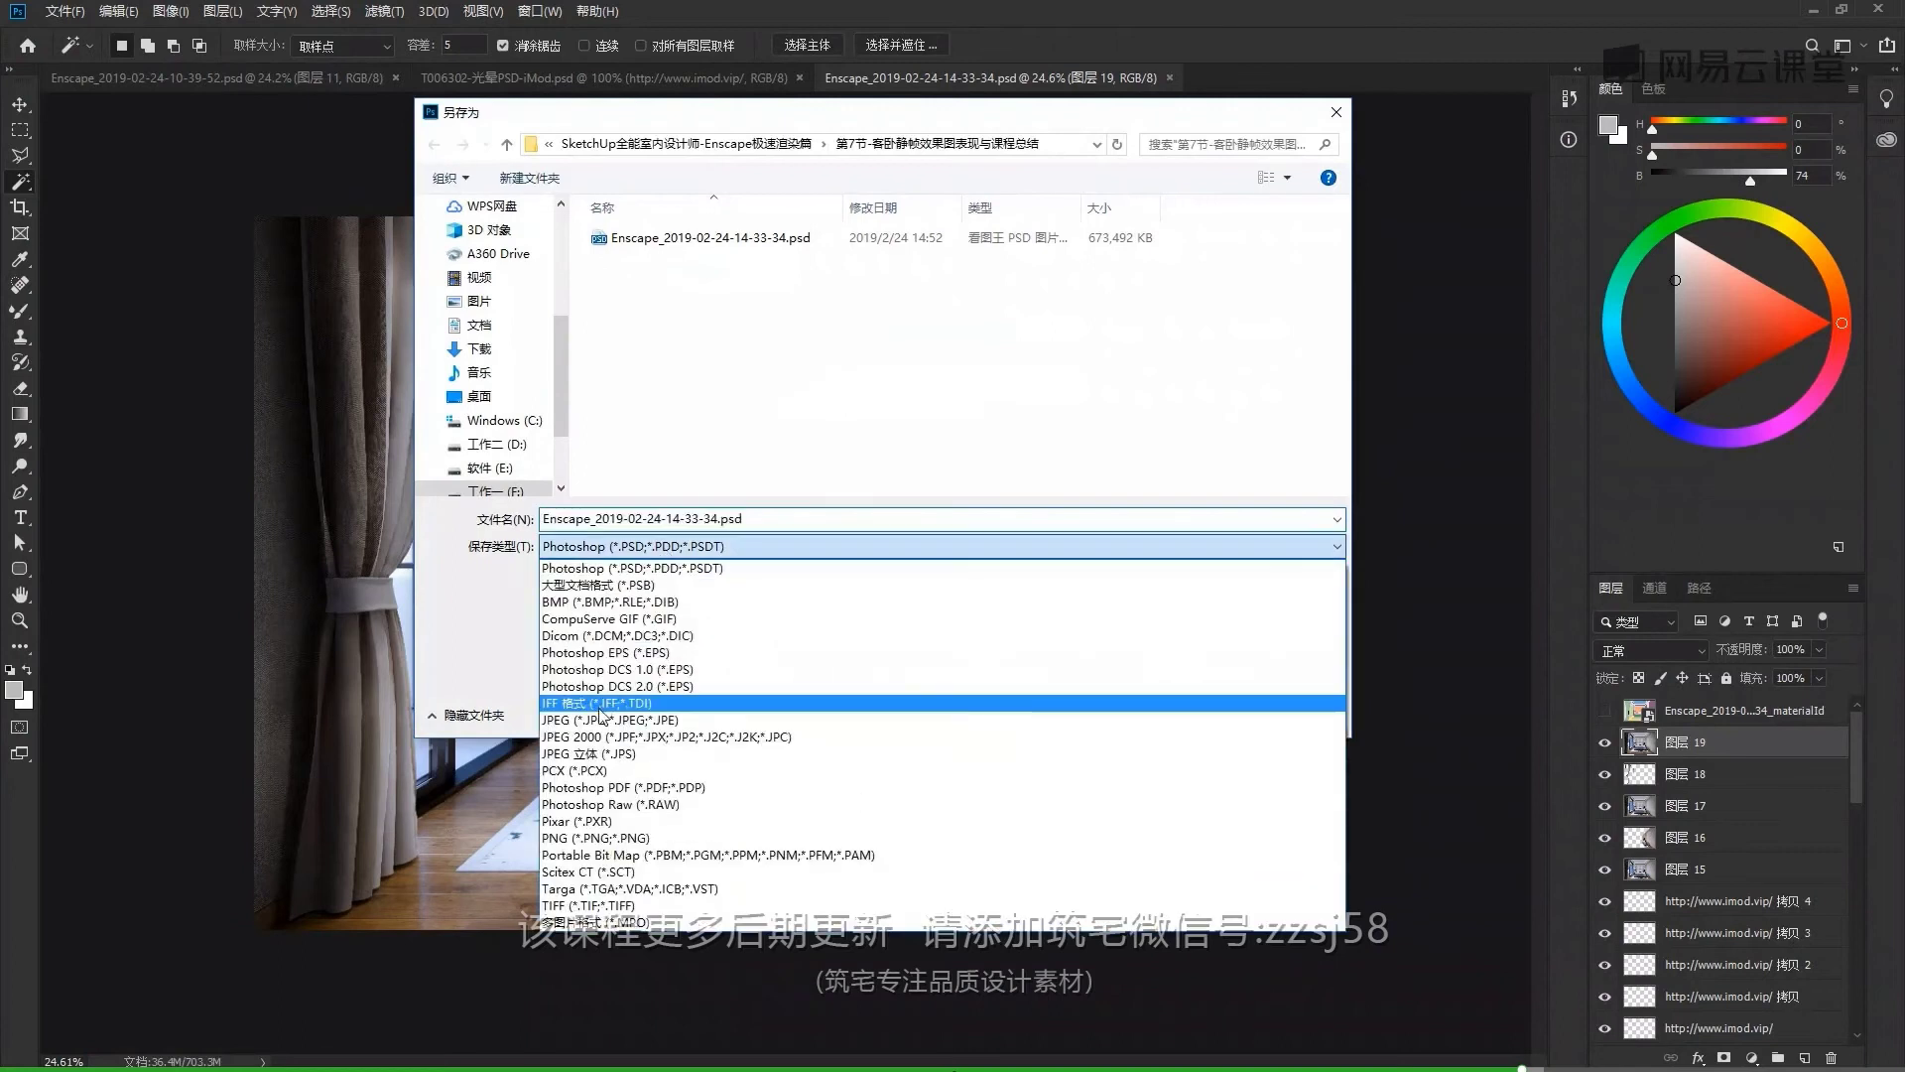
{"action": "left_click", "coordinate": [602, 838]}
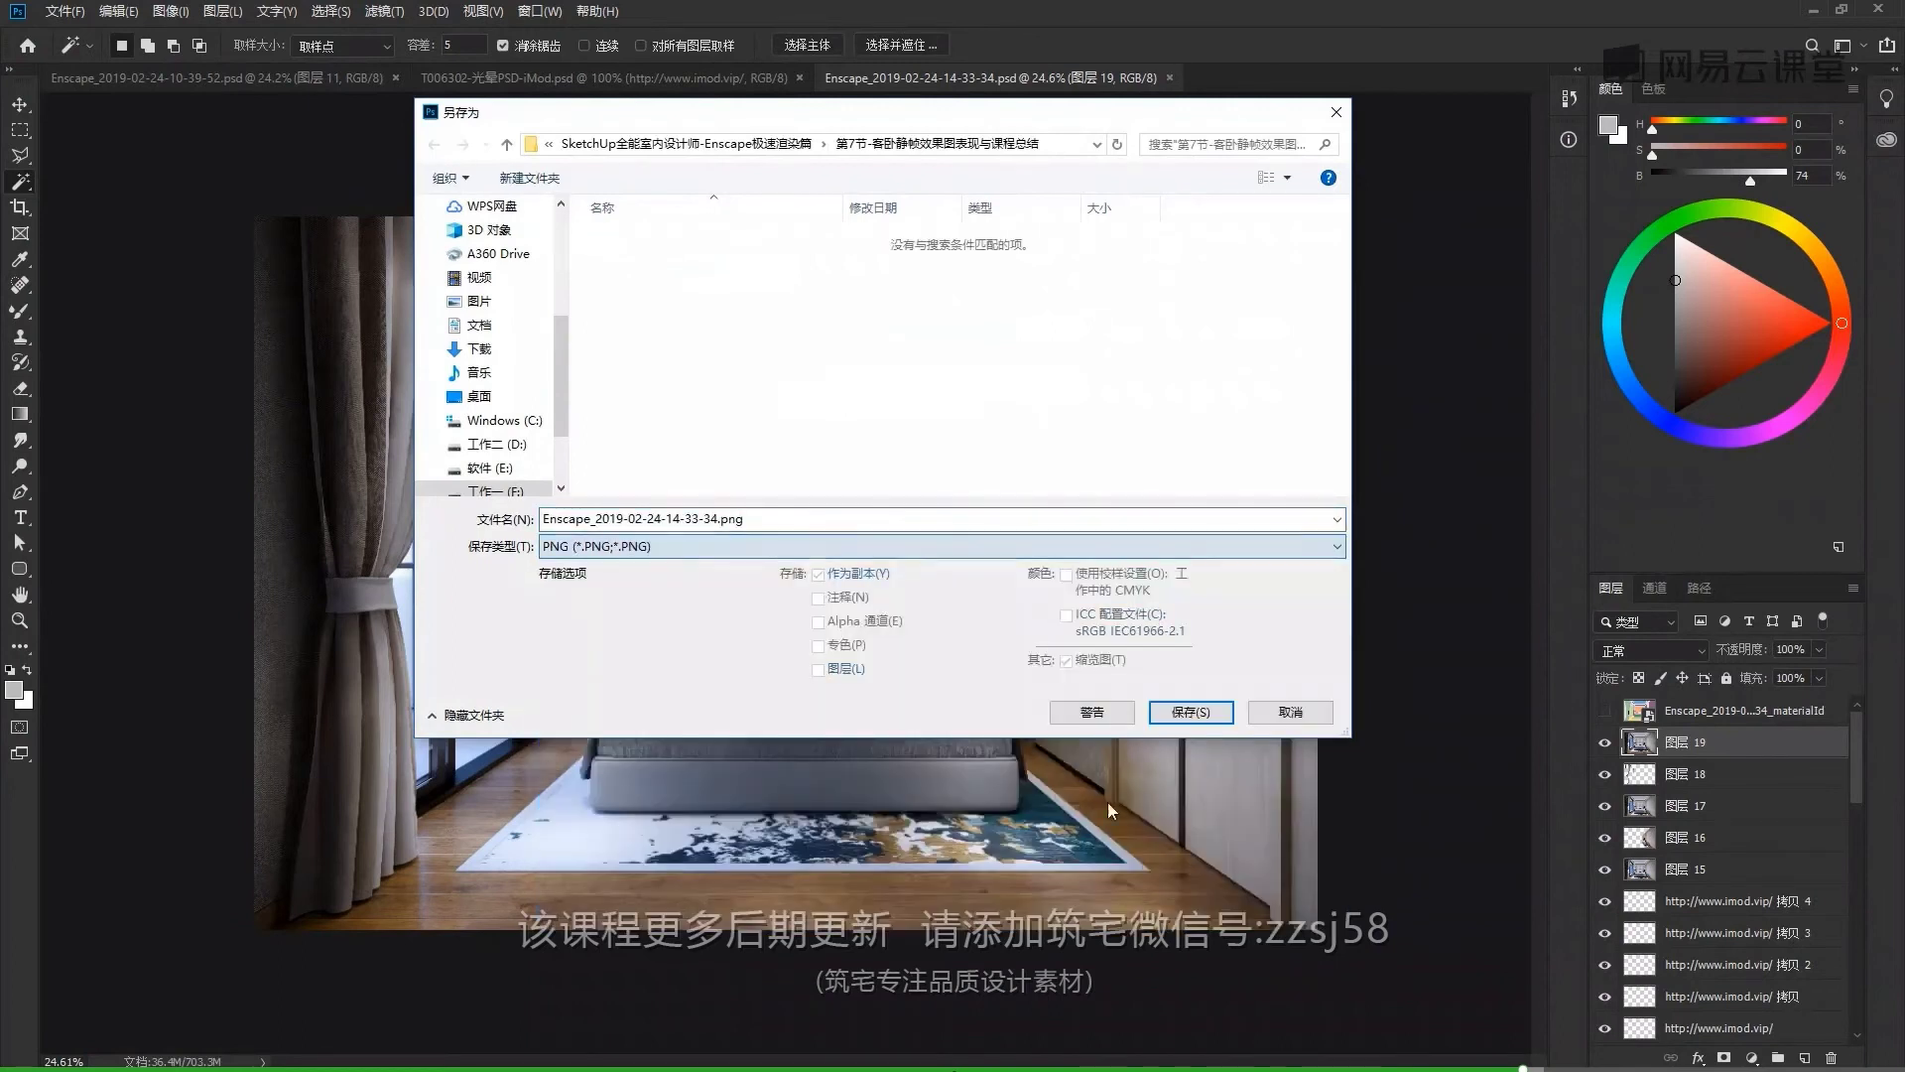
{"action": "left_click", "coordinate": [1189, 714]}
Compare the exported PNG with the bedroom rendering in the LayOut presentation and advance to the material summary slide
{"action": "left_click", "coordinate": [1103, 316]}
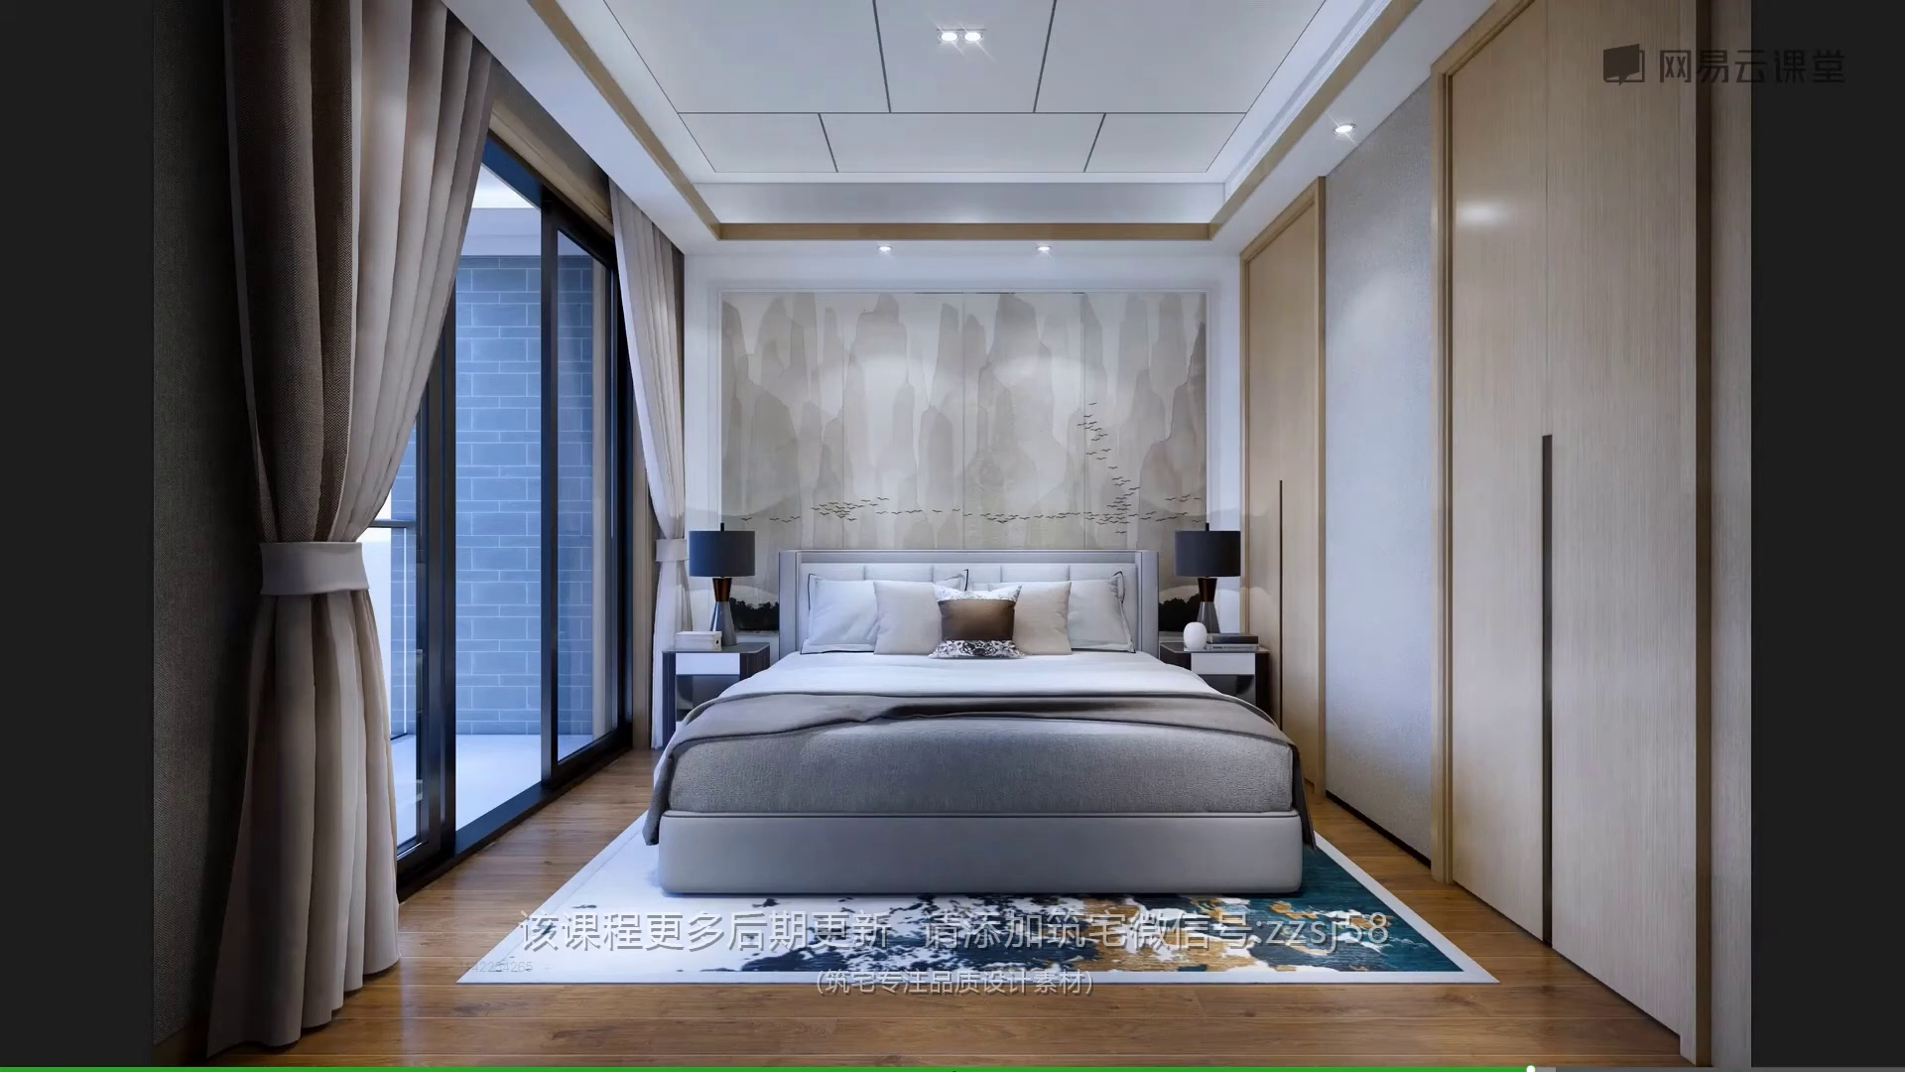
{"action": "key", "text": "super+Tab"}
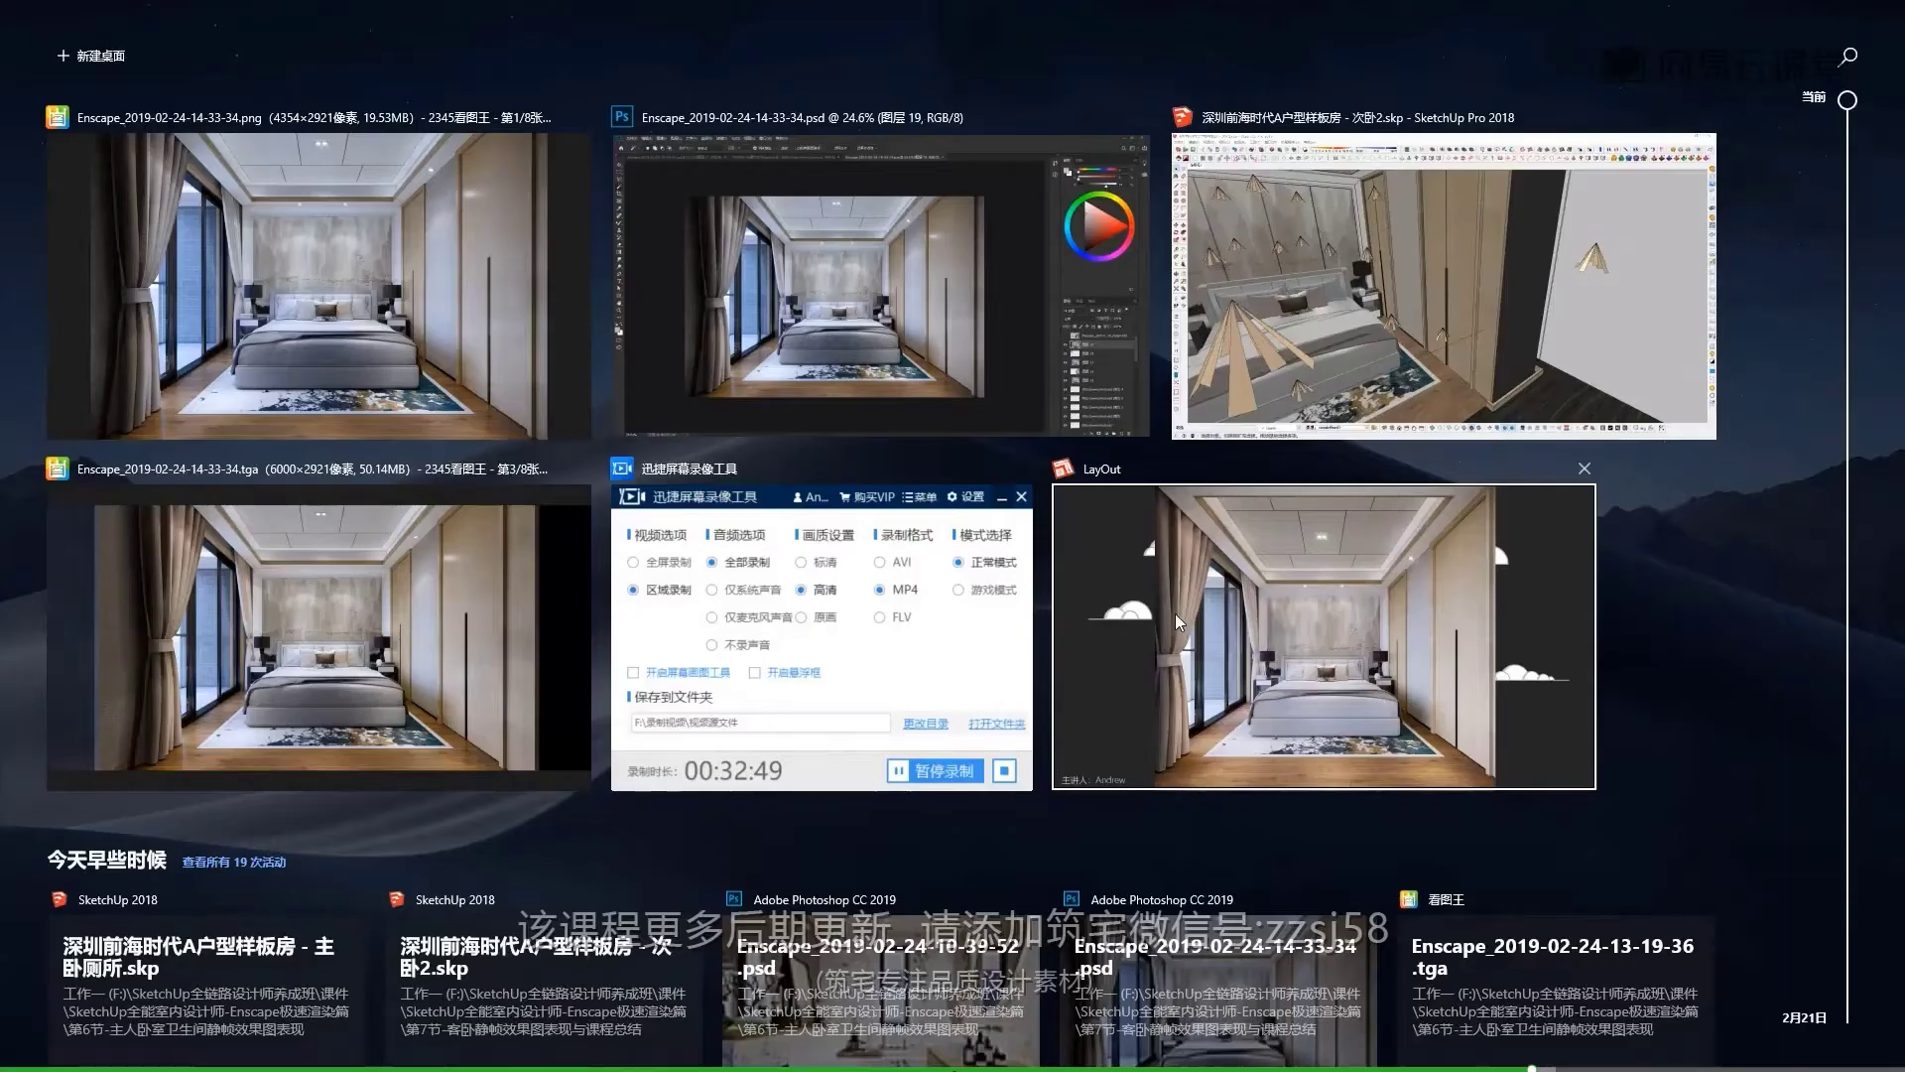
{"action": "left_click", "coordinate": [1175, 613]}
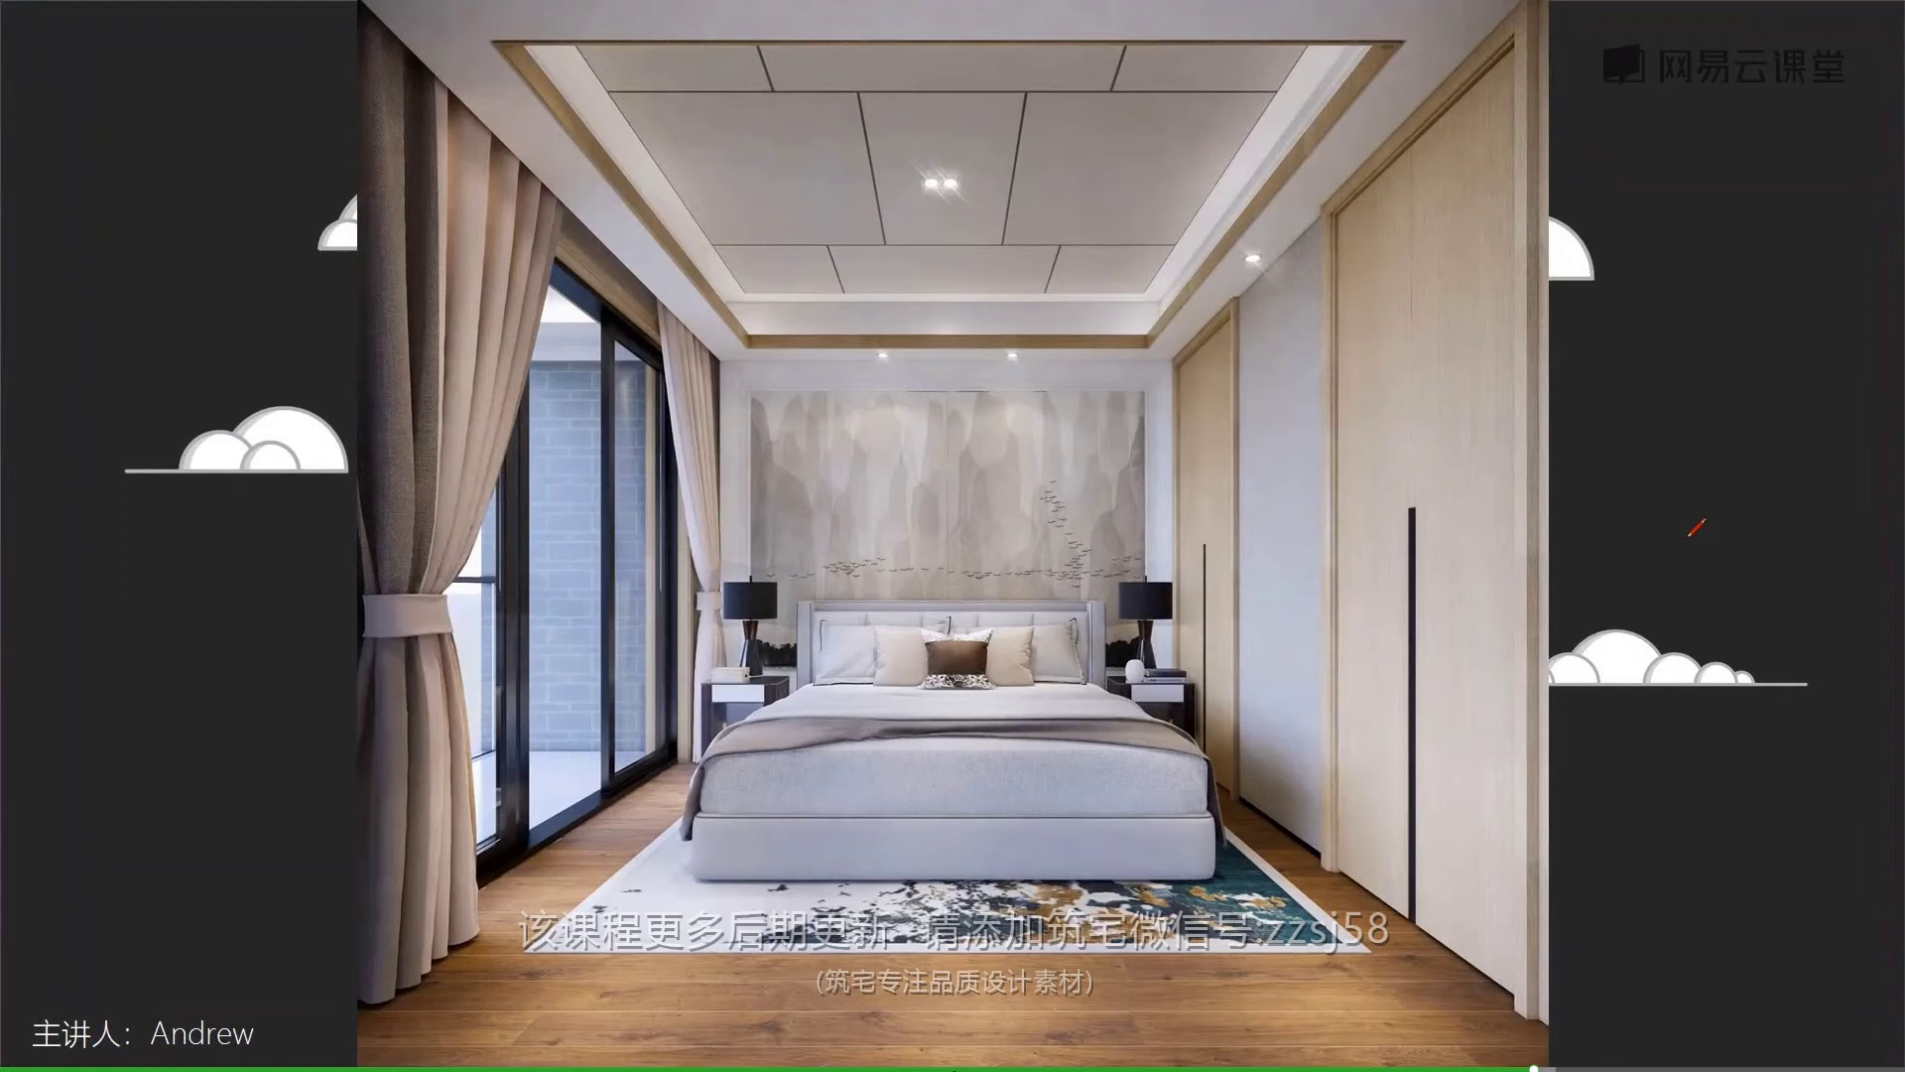
{"action": "key", "text": "super+Tab"}
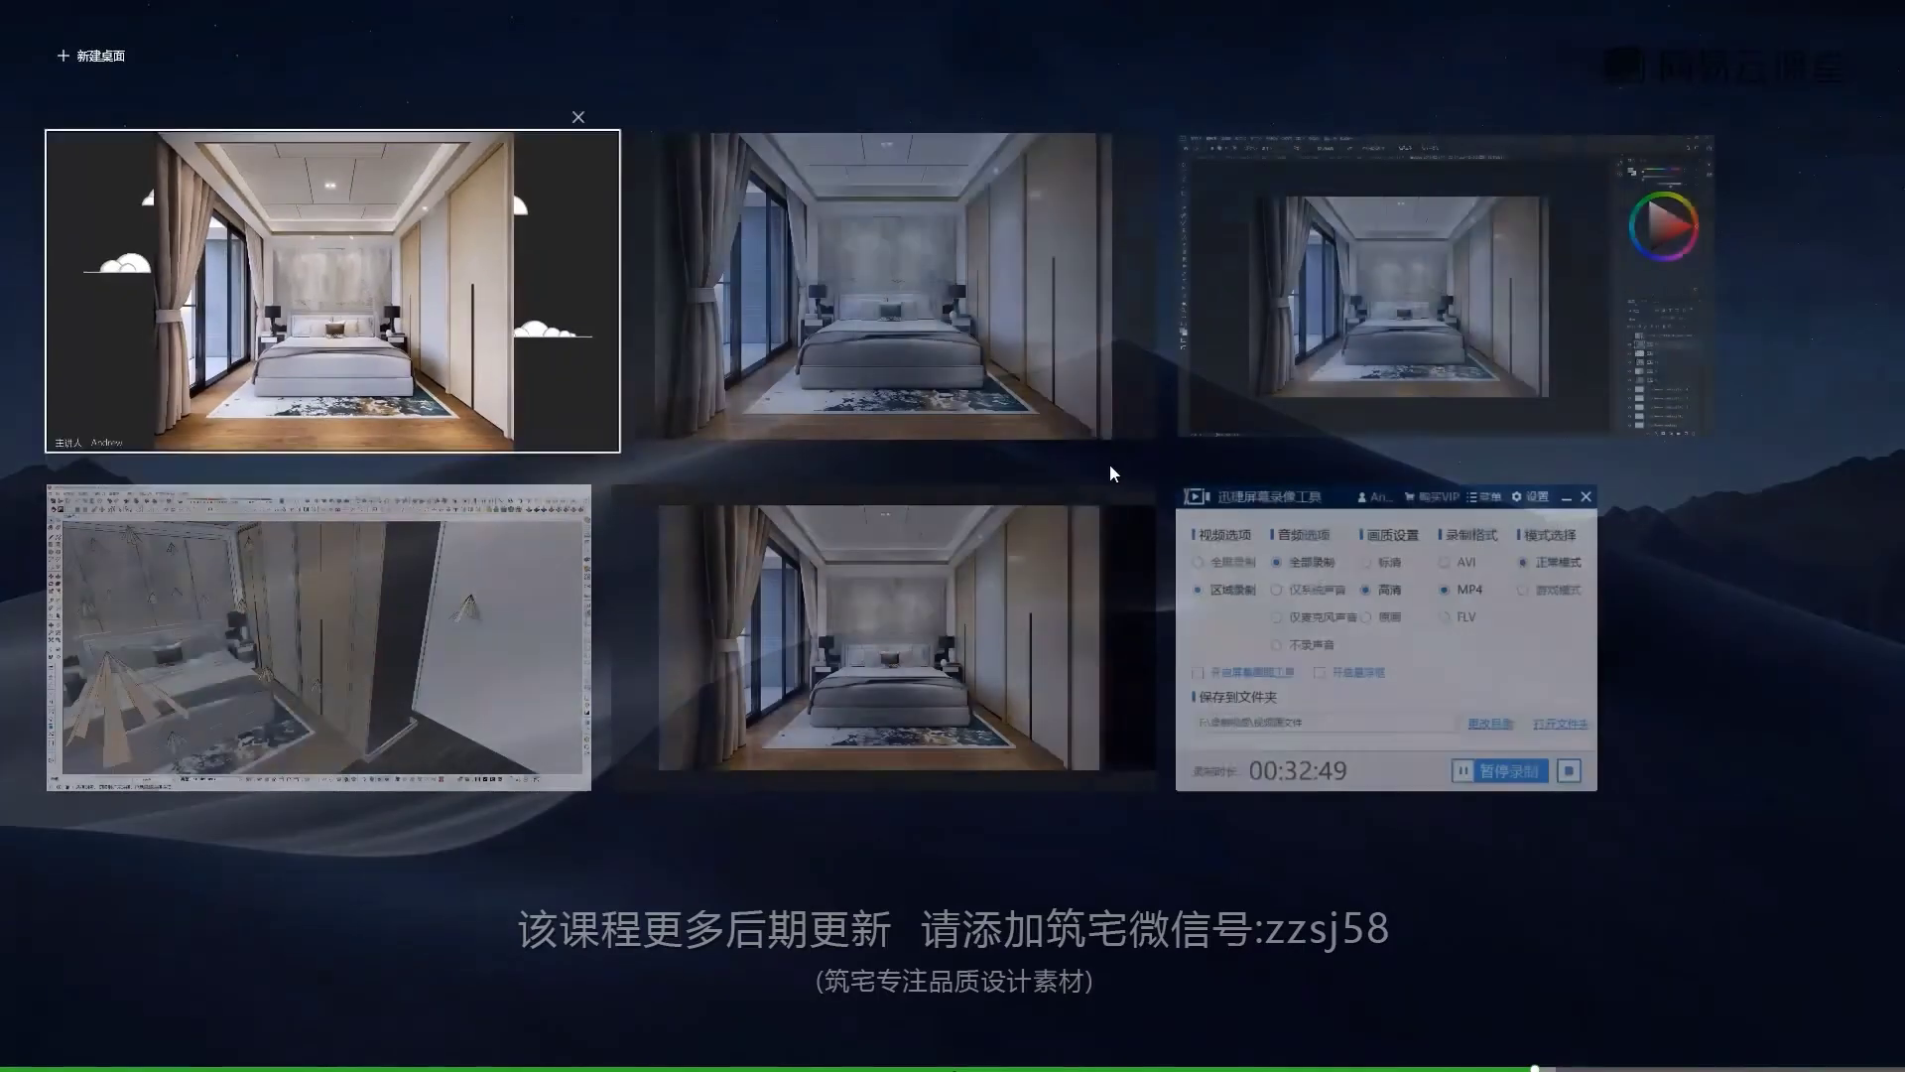
{"action": "left_click", "coordinate": [897, 322]}
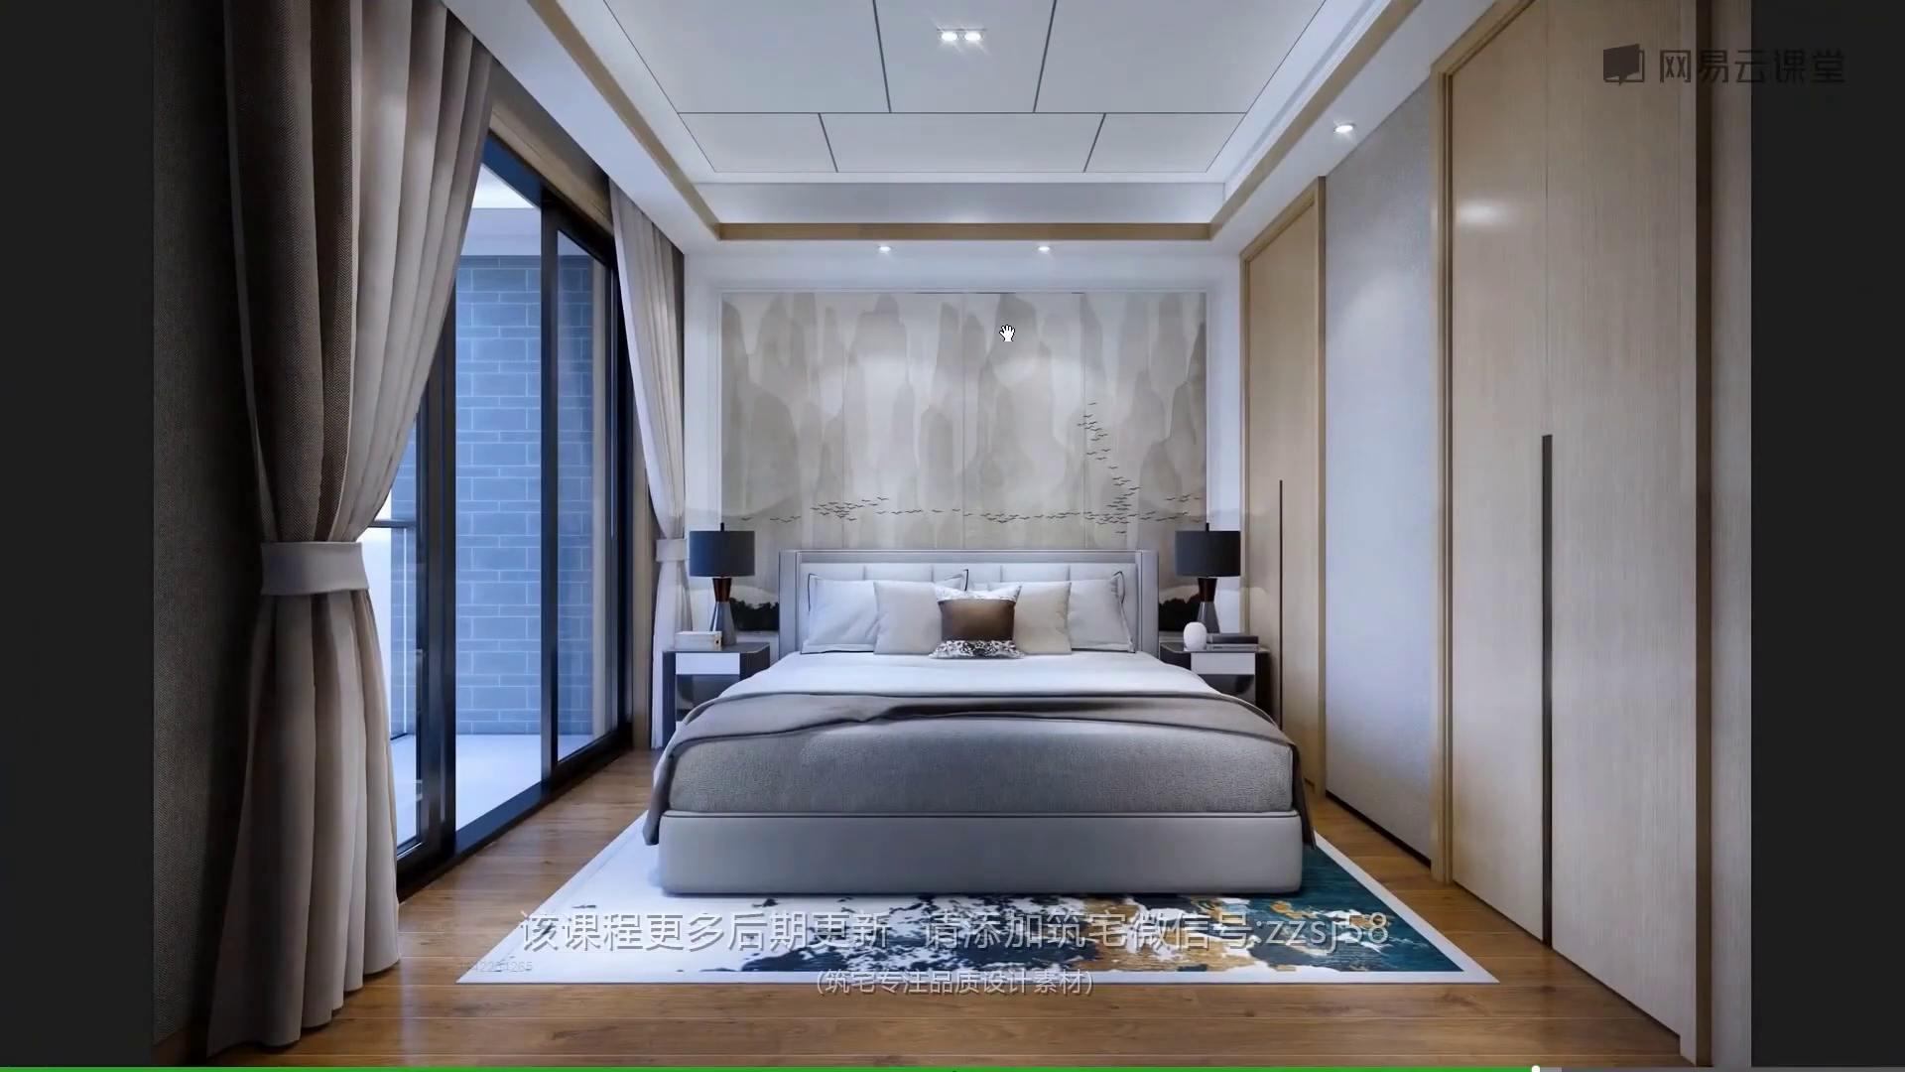
{"action": "key", "text": "super+Tab"}
{"action": "left_click", "coordinate": [875, 296]}
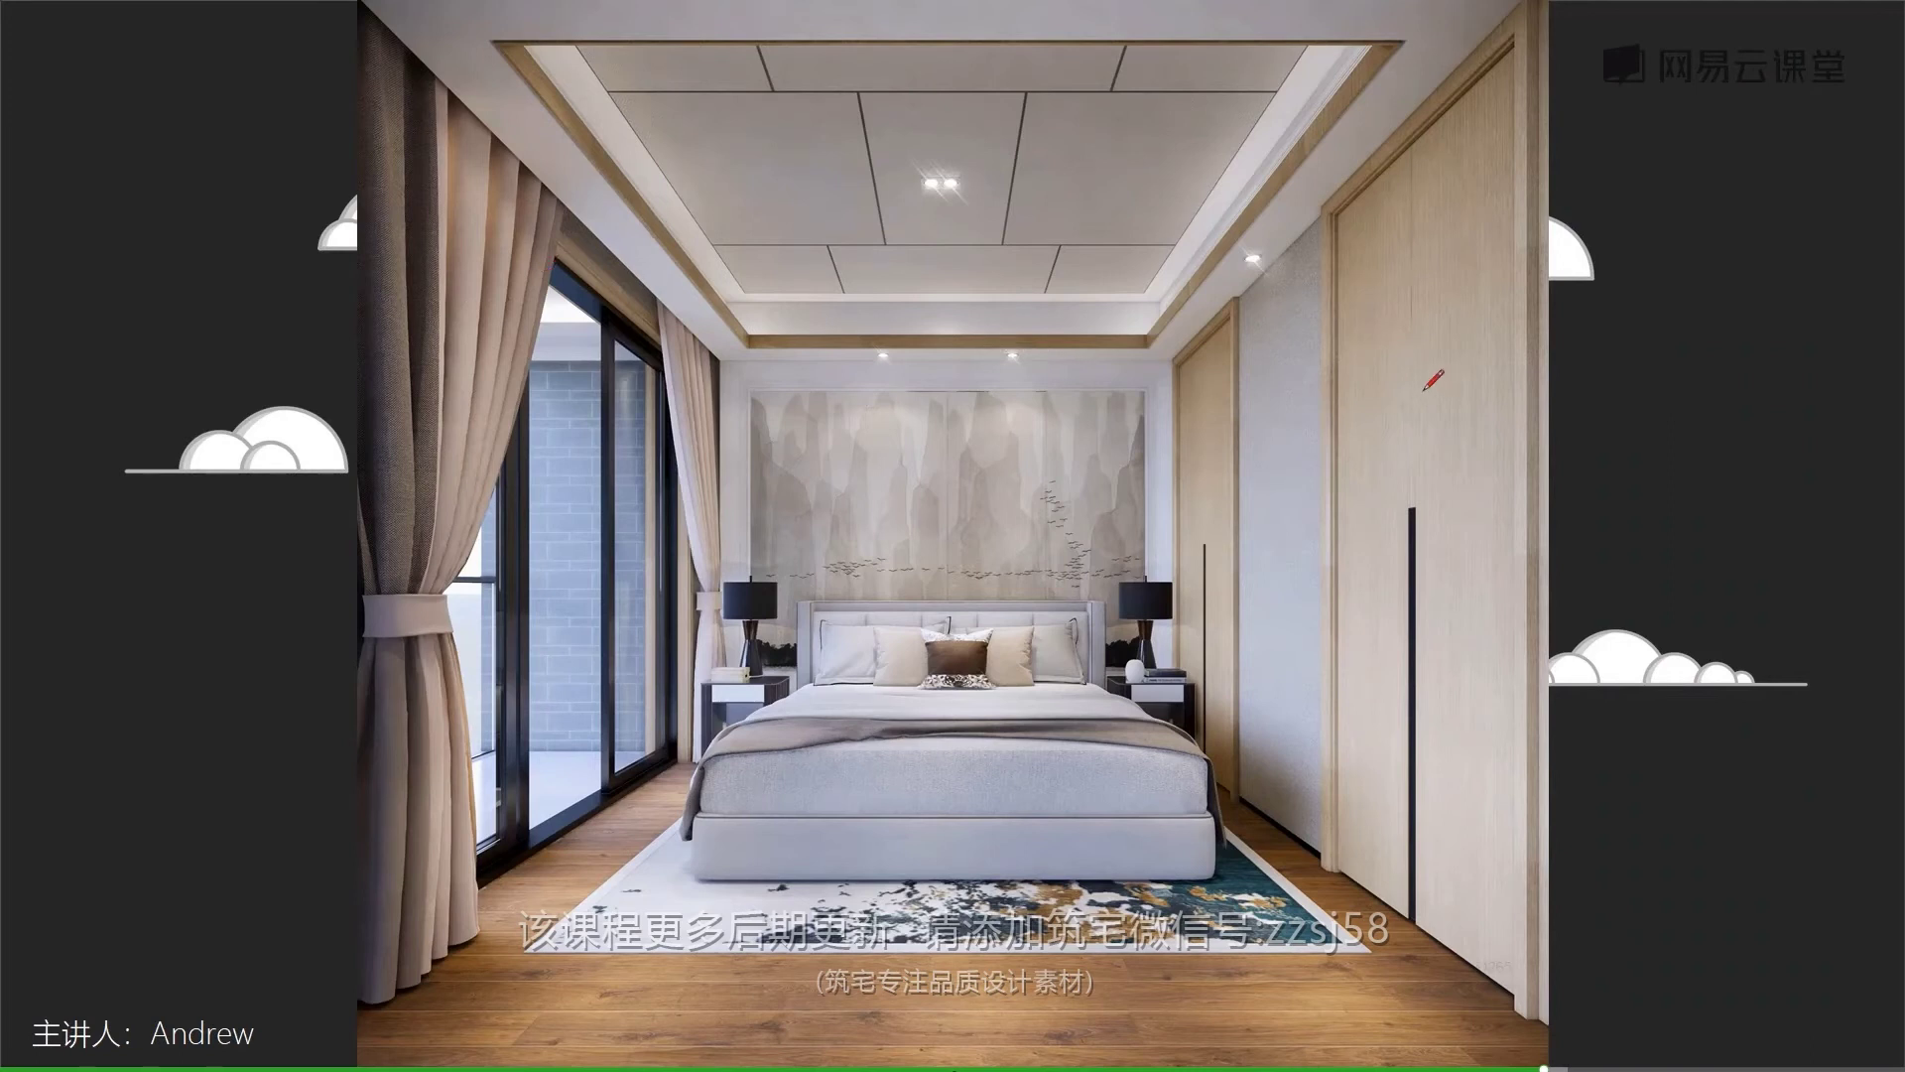
{"action": "key", "text": "Page_Down"}
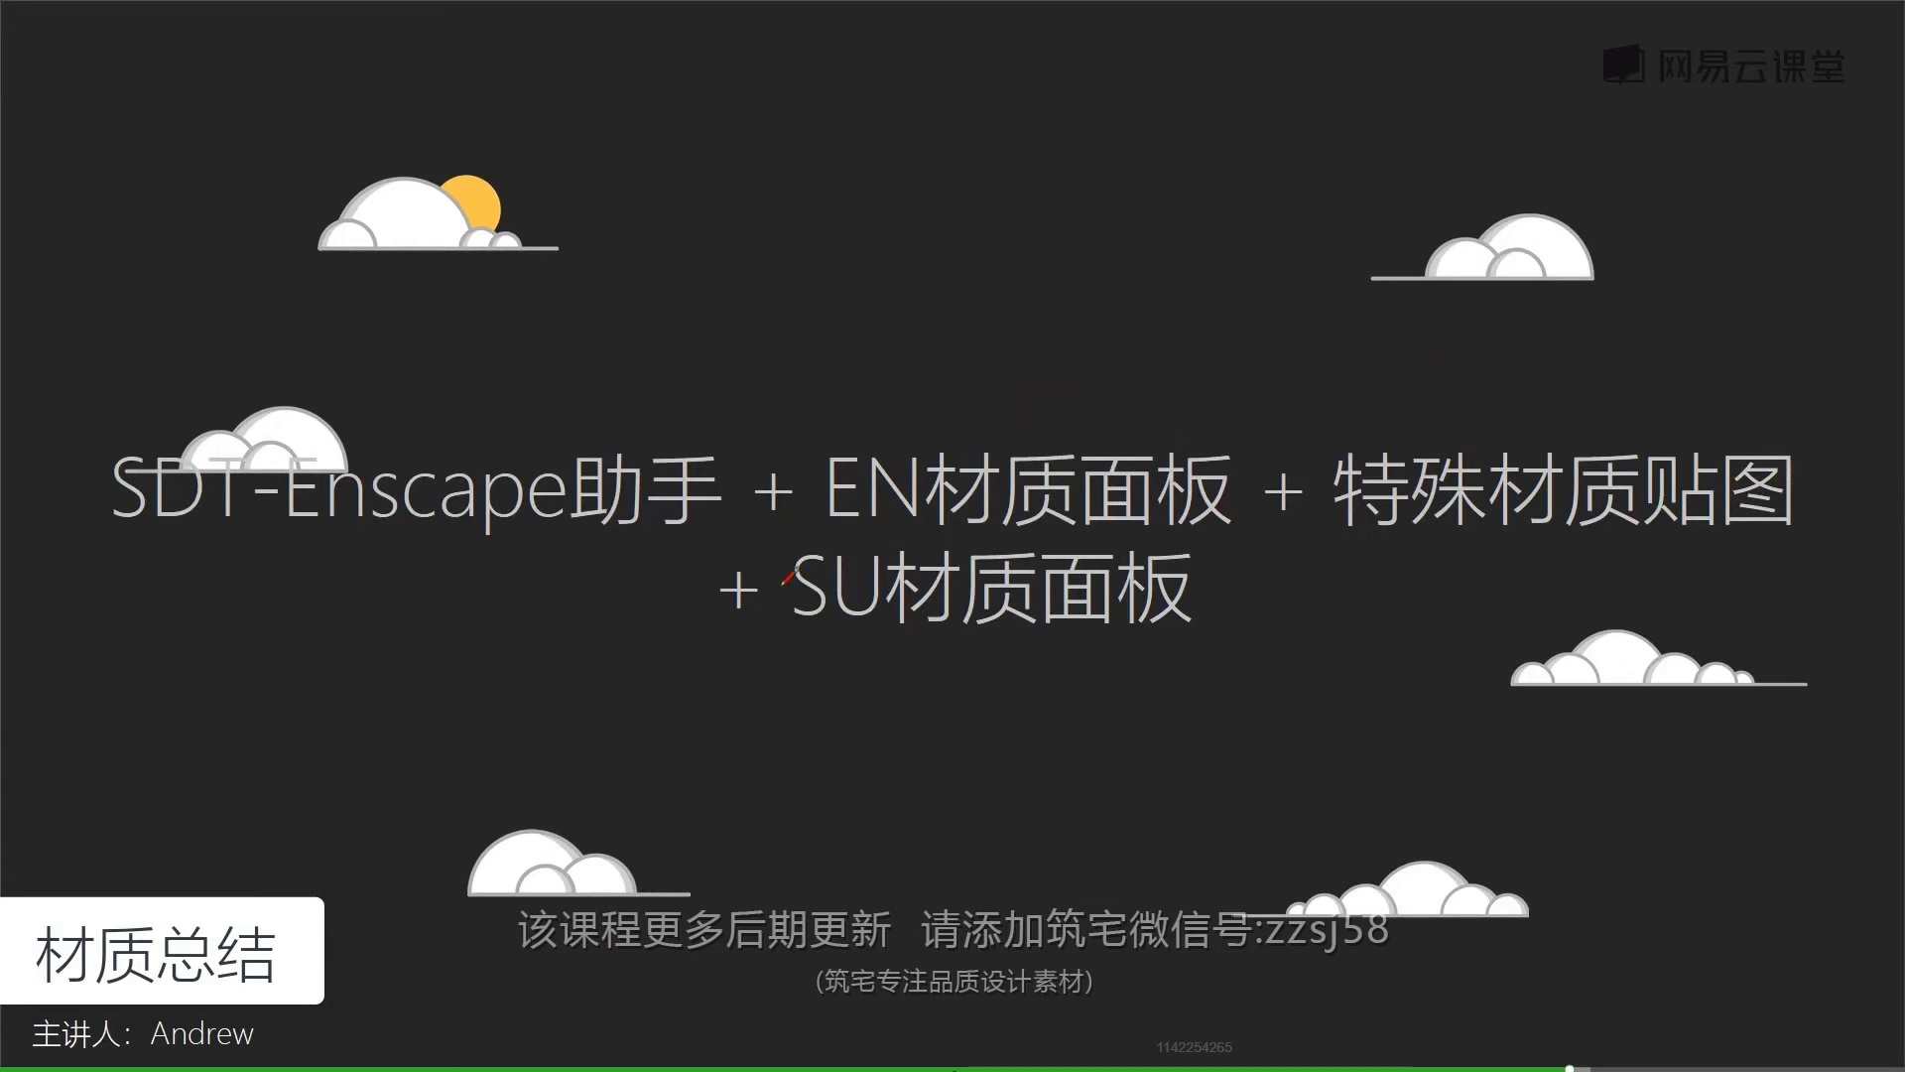
Switch to SketchUp, open the SDT-Enscape assistant and the Enscape material editor, and arrange both windows side by side
{"action": "key", "text": "super+Tab"}
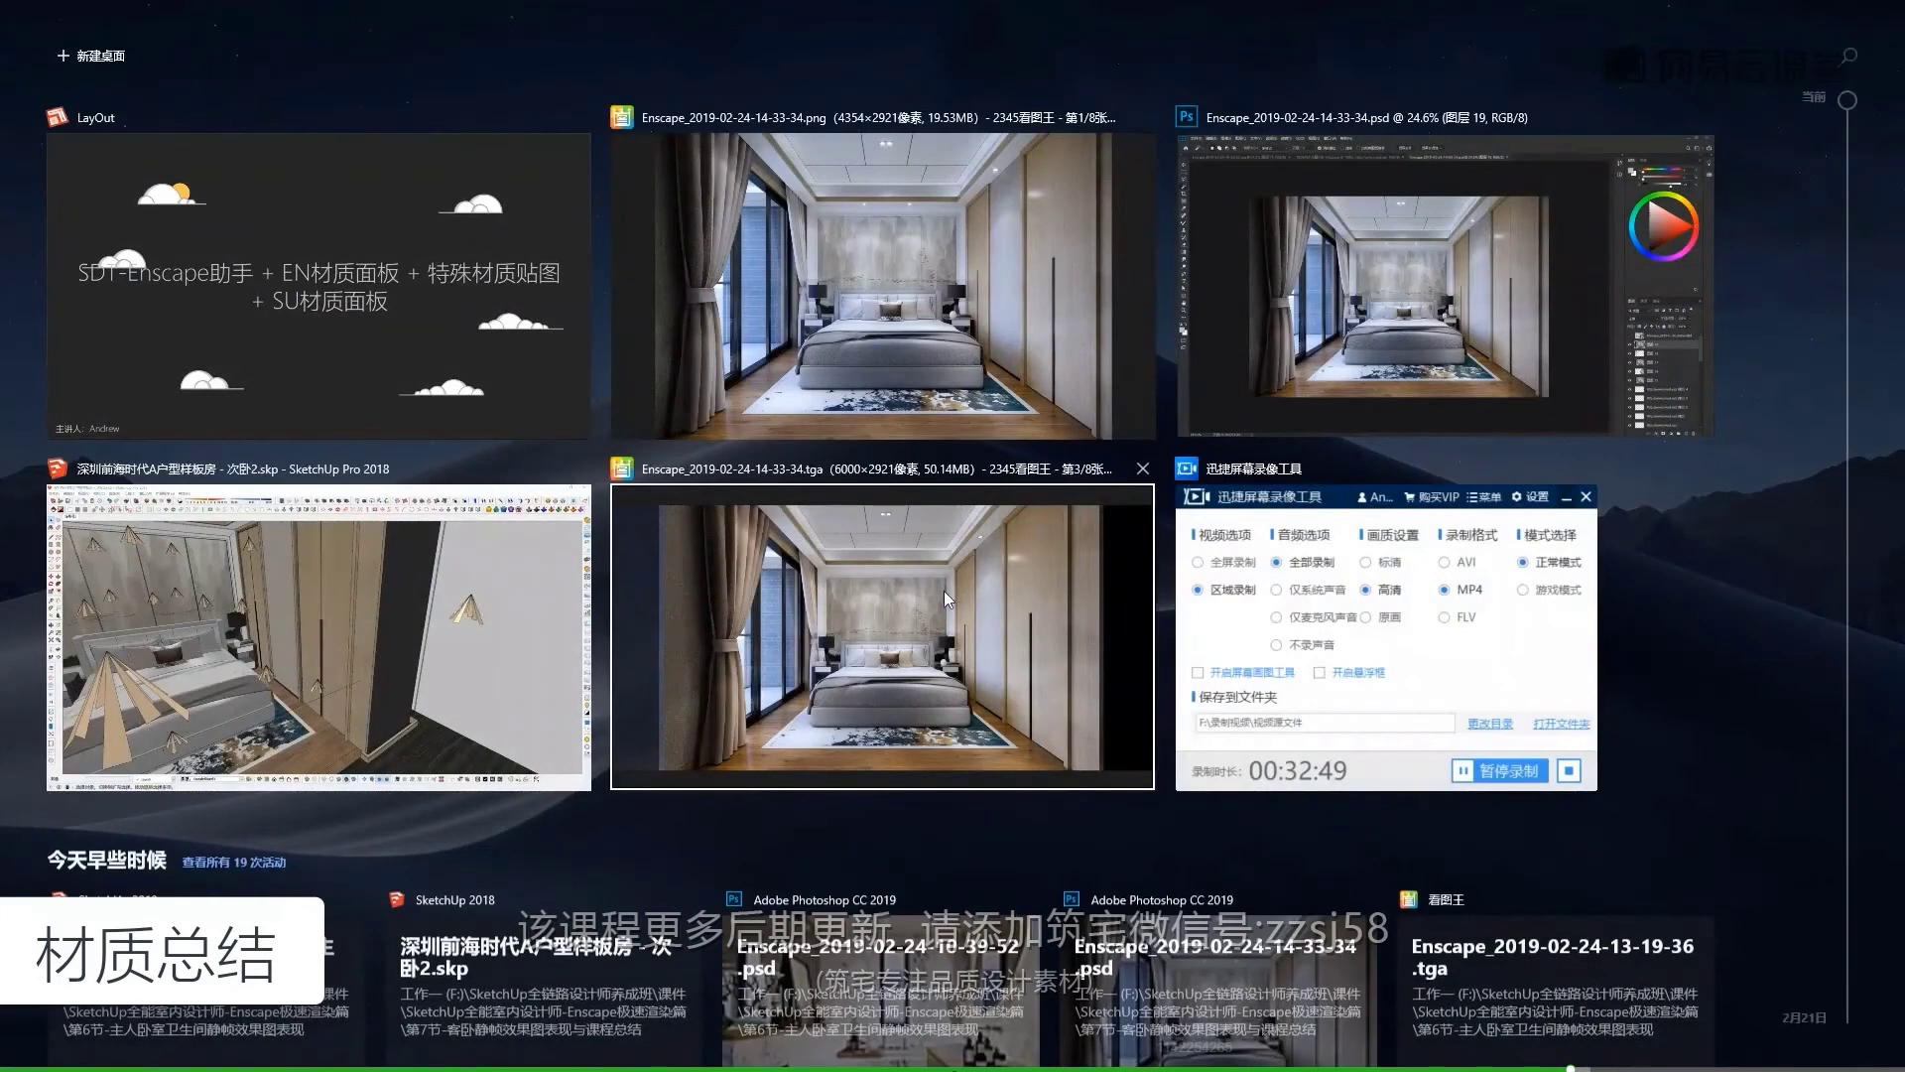
{"action": "left_click", "coordinate": [522, 641]}
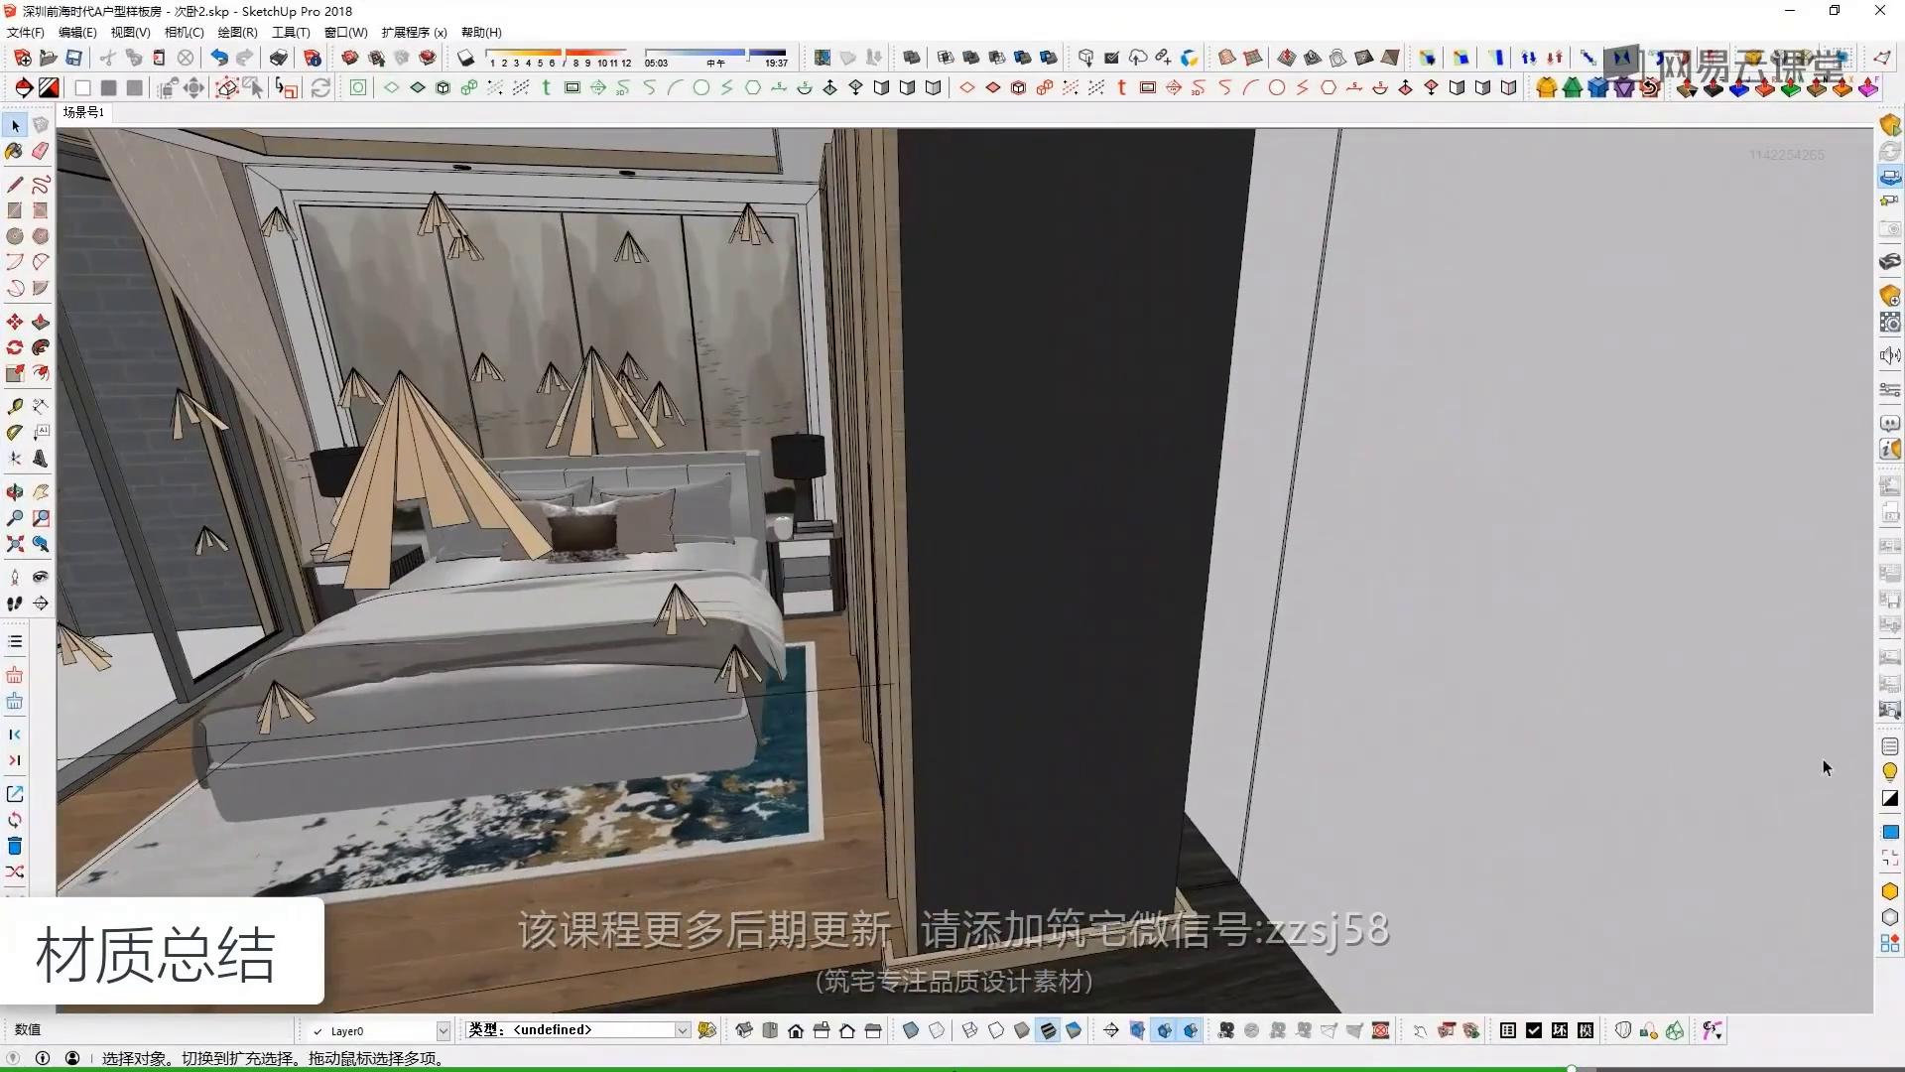
{"action": "left_click", "coordinate": [1888, 751]}
{"action": "left_click_drag", "start_coordinate": [1520, 347], "coordinate": [1122, 320]}
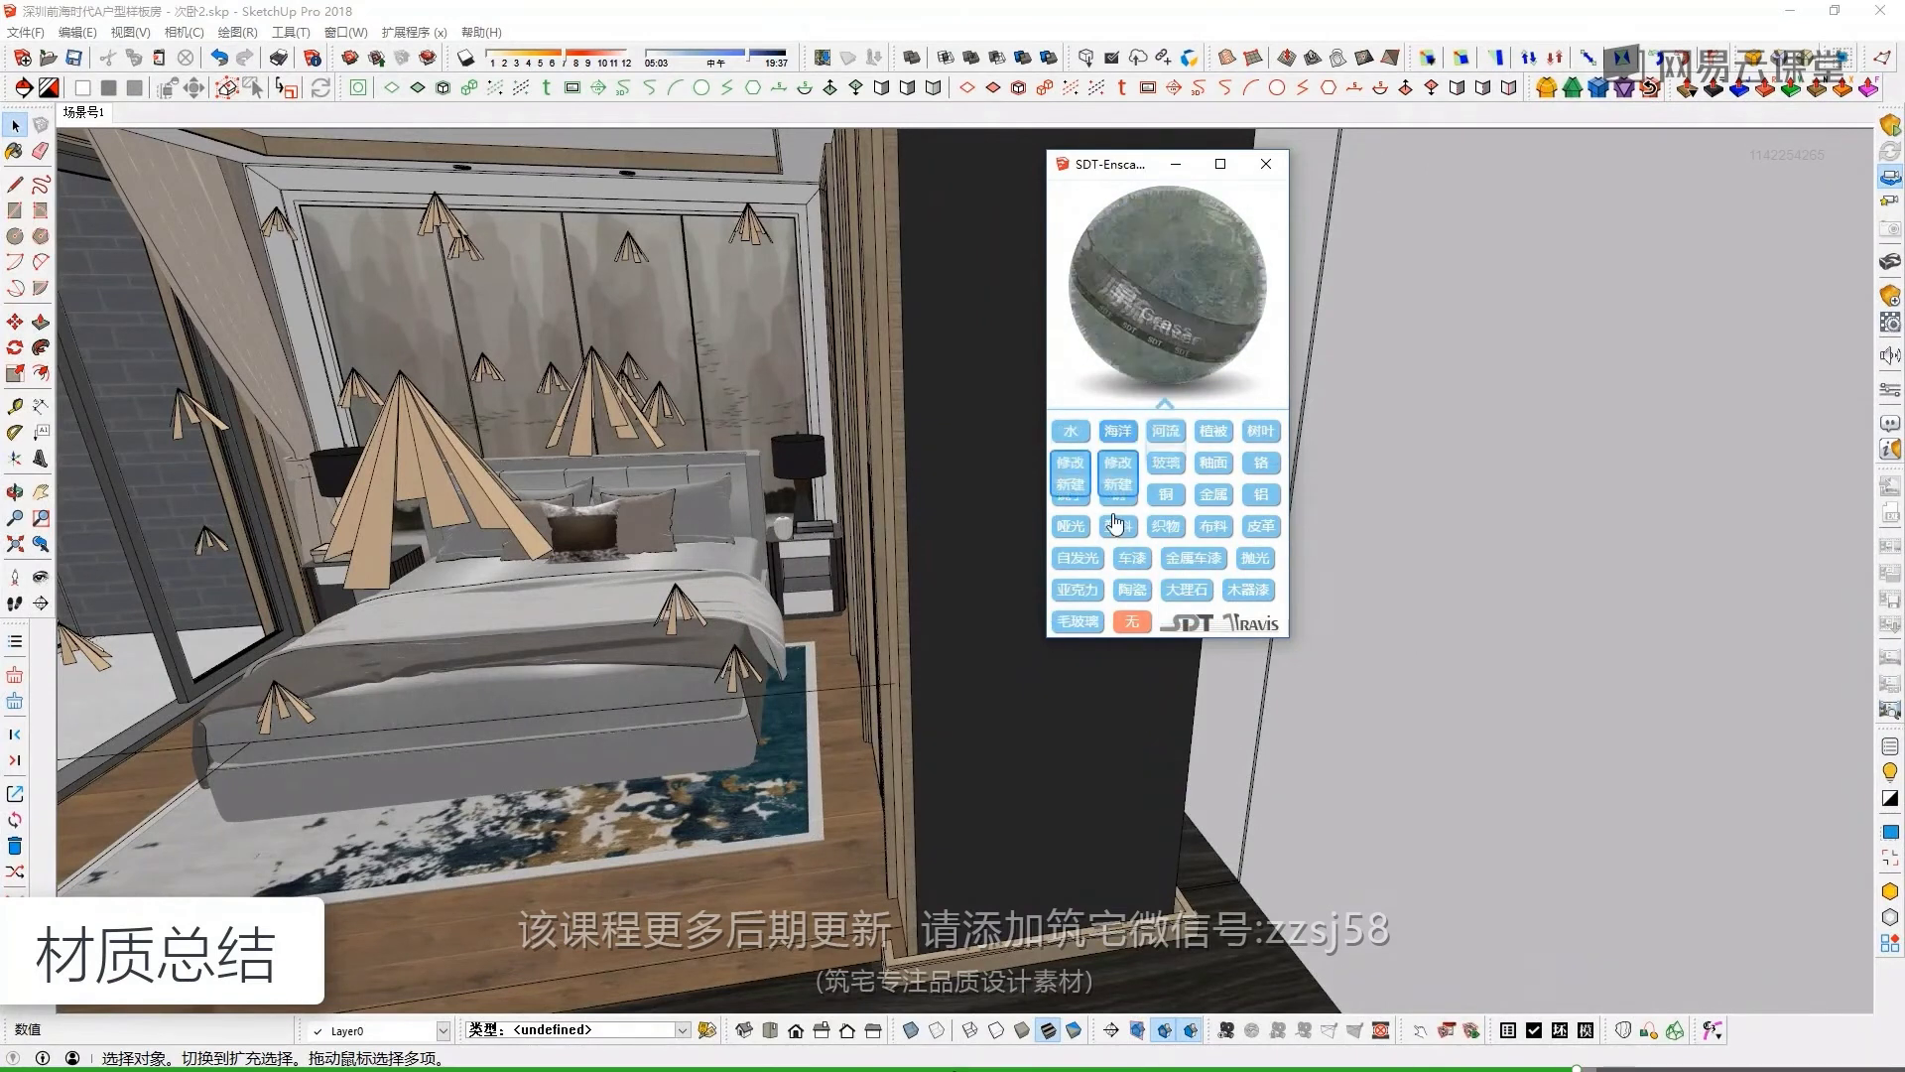
{"action": "left_click", "coordinate": [1889, 324]}
{"action": "left_click_drag", "start_coordinate": [477, 215], "coordinate": [1092, 232]}
{"action": "left_click_drag", "start_coordinate": [1113, 158], "coordinate": [1591, 163]}
{"action": "left_click_drag", "start_coordinate": [1142, 247], "coordinate": [1132, 185]}
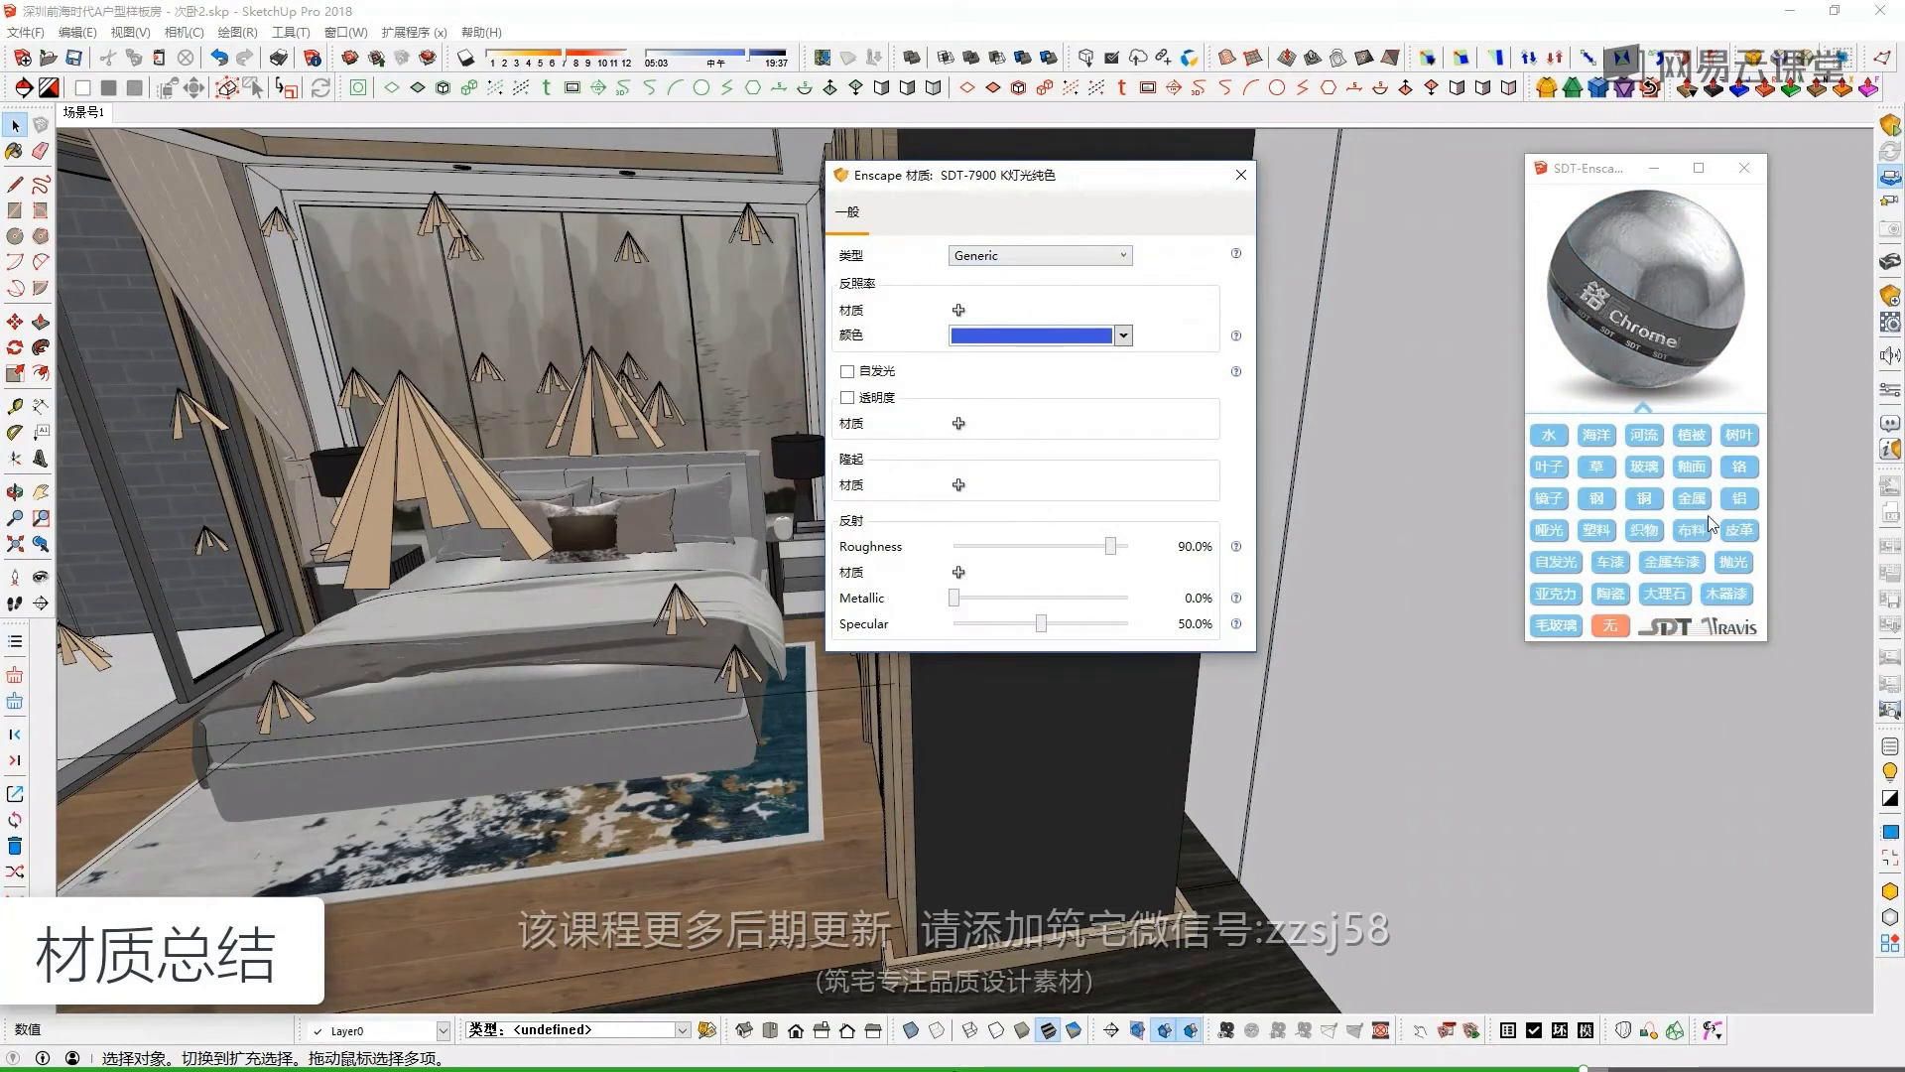
{"action": "mouse_move", "coordinate": [1646, 504]}
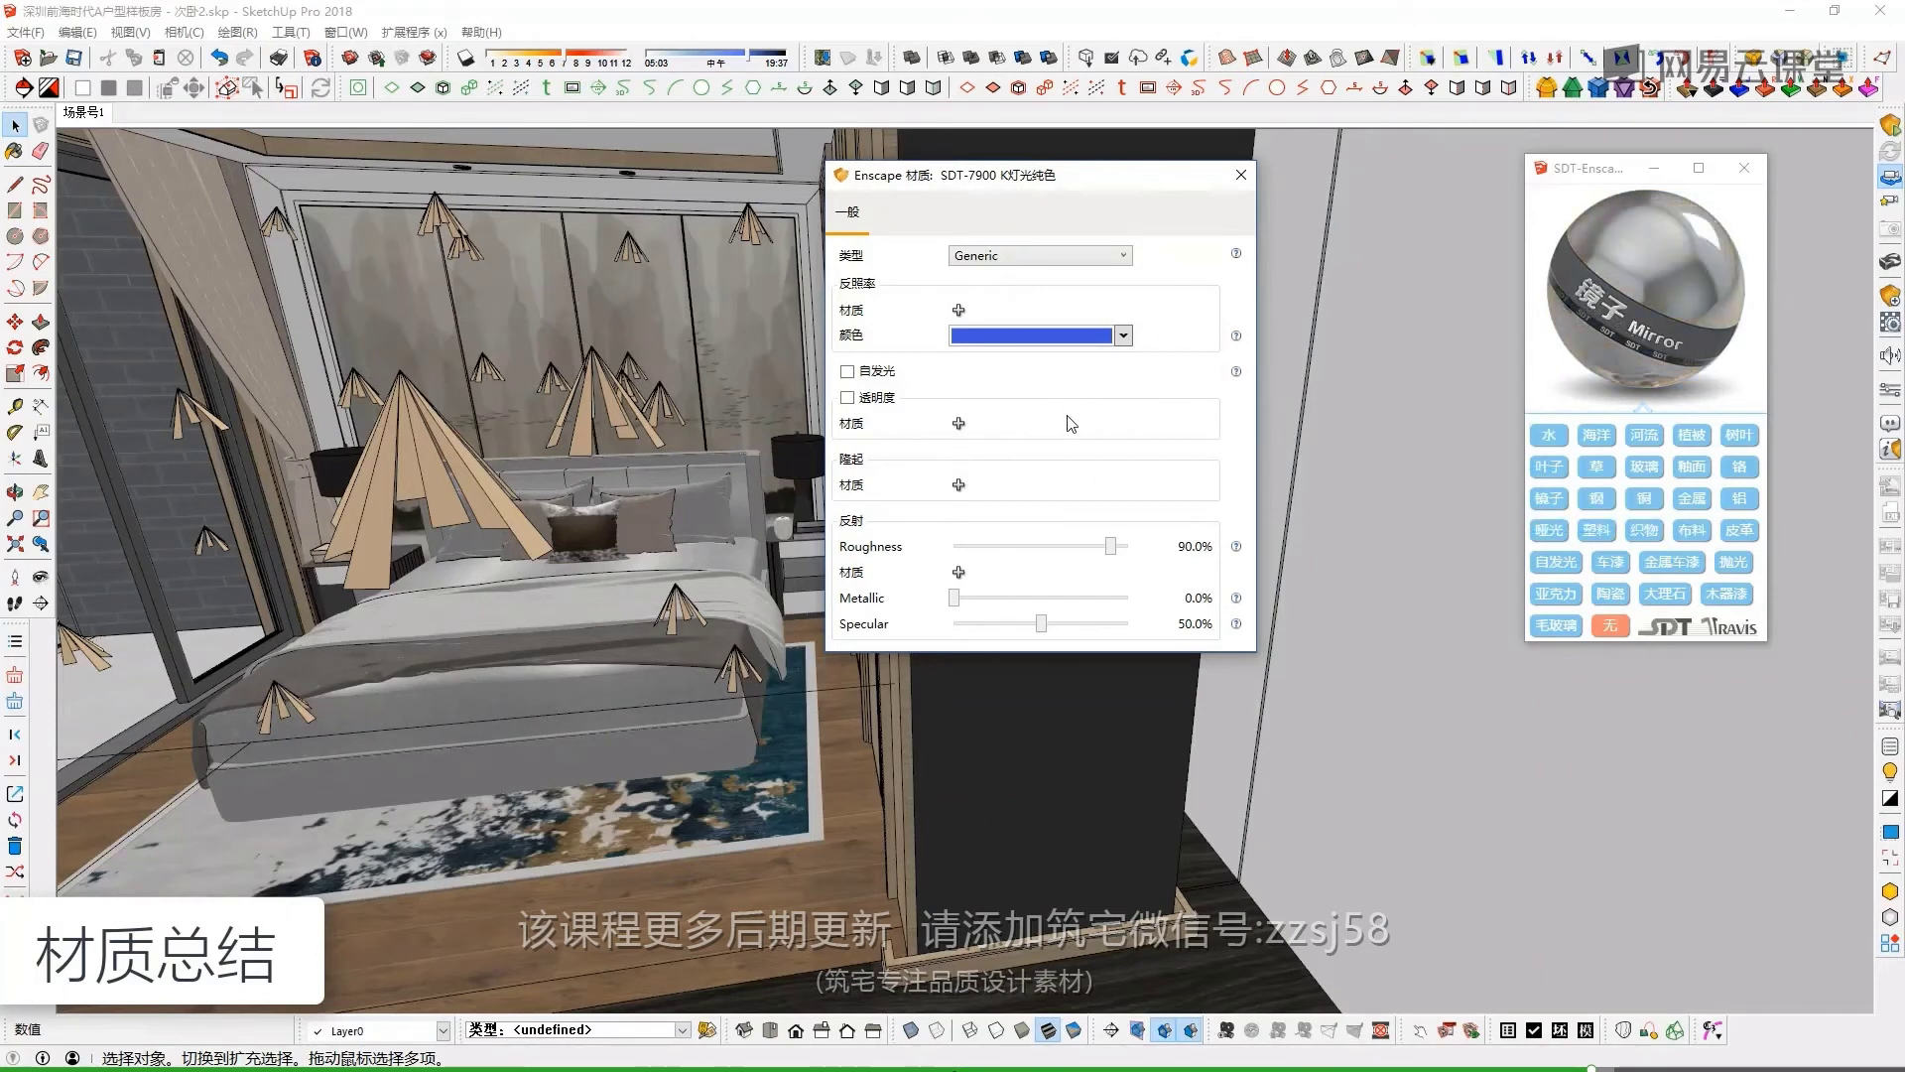
Revisit the material summary slide in the LayOut presentation and return to the SketchUp bedroom model
{"action": "key", "text": "super+Tab"}
{"action": "left_click", "coordinate": [1111, 313]}
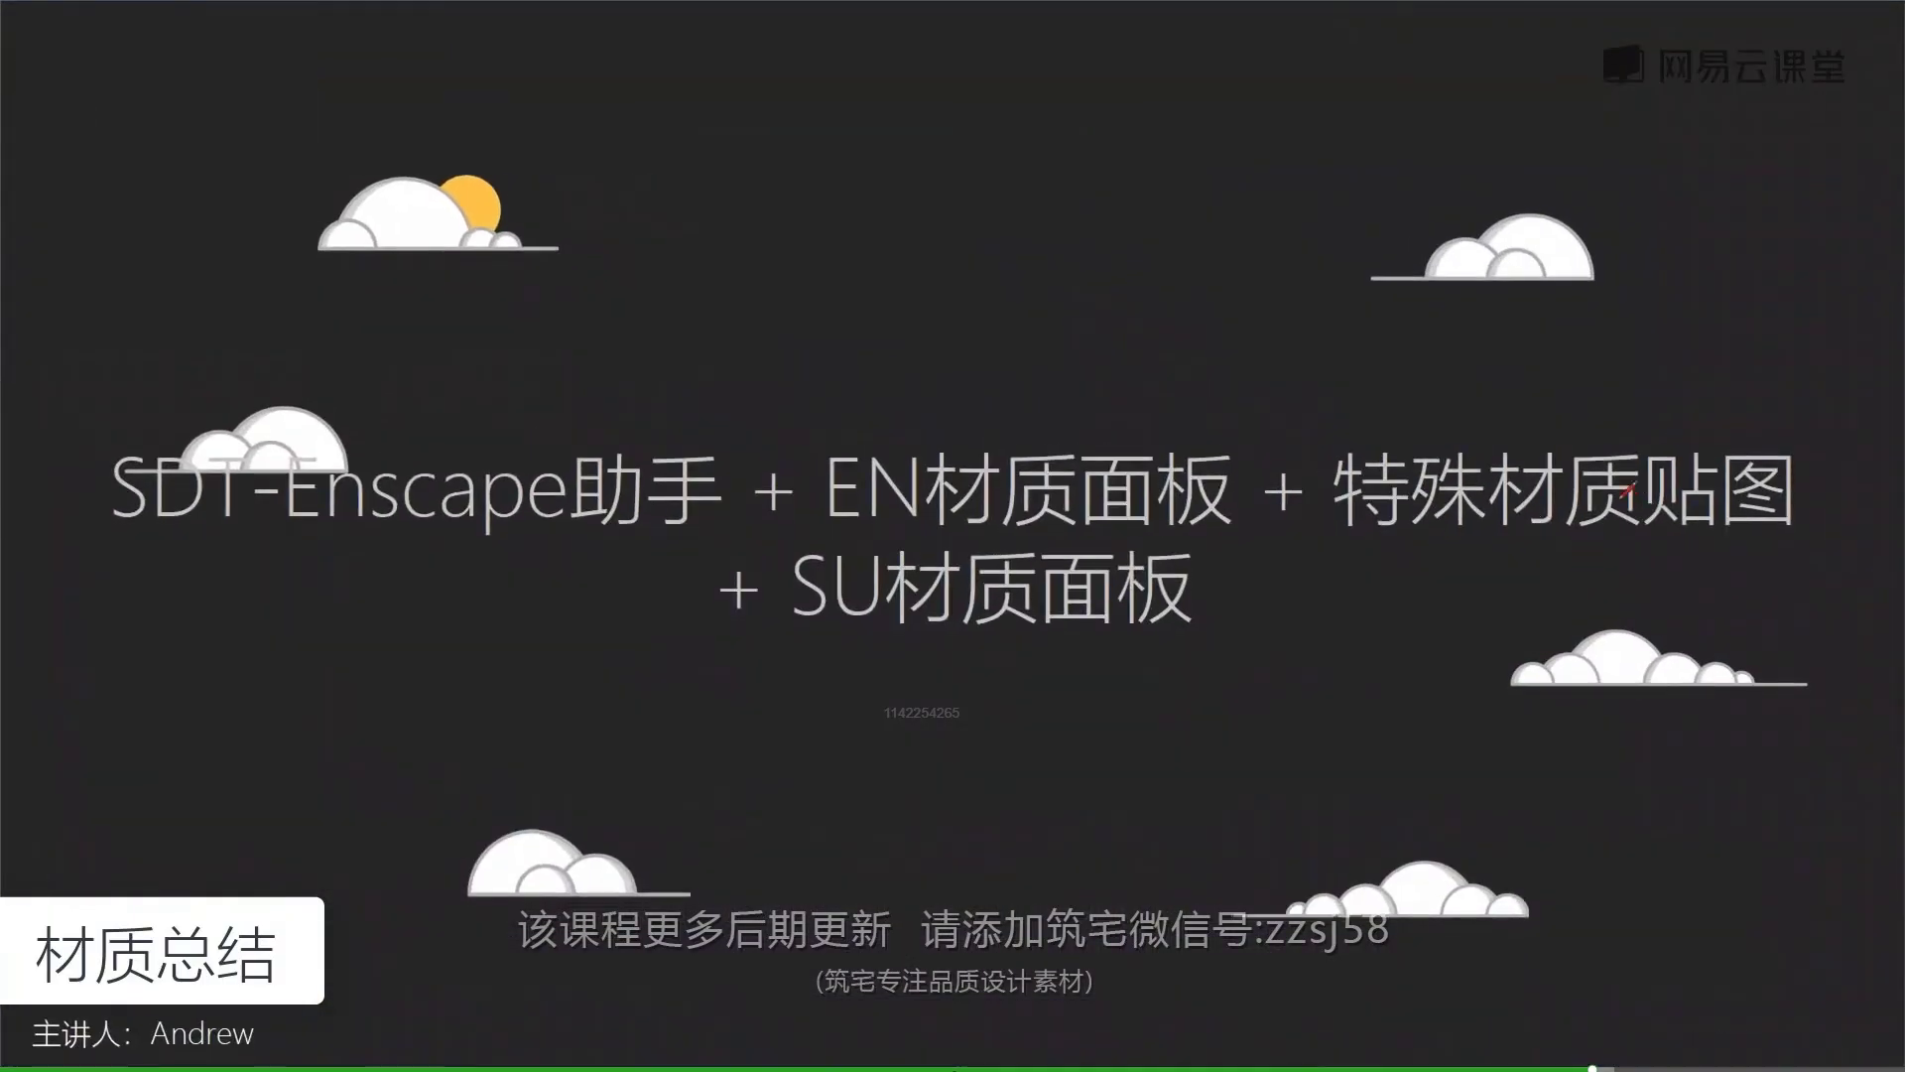
{"action": "key", "text": "super+Tab"}
{"action": "left_click", "coordinate": [998, 320]}
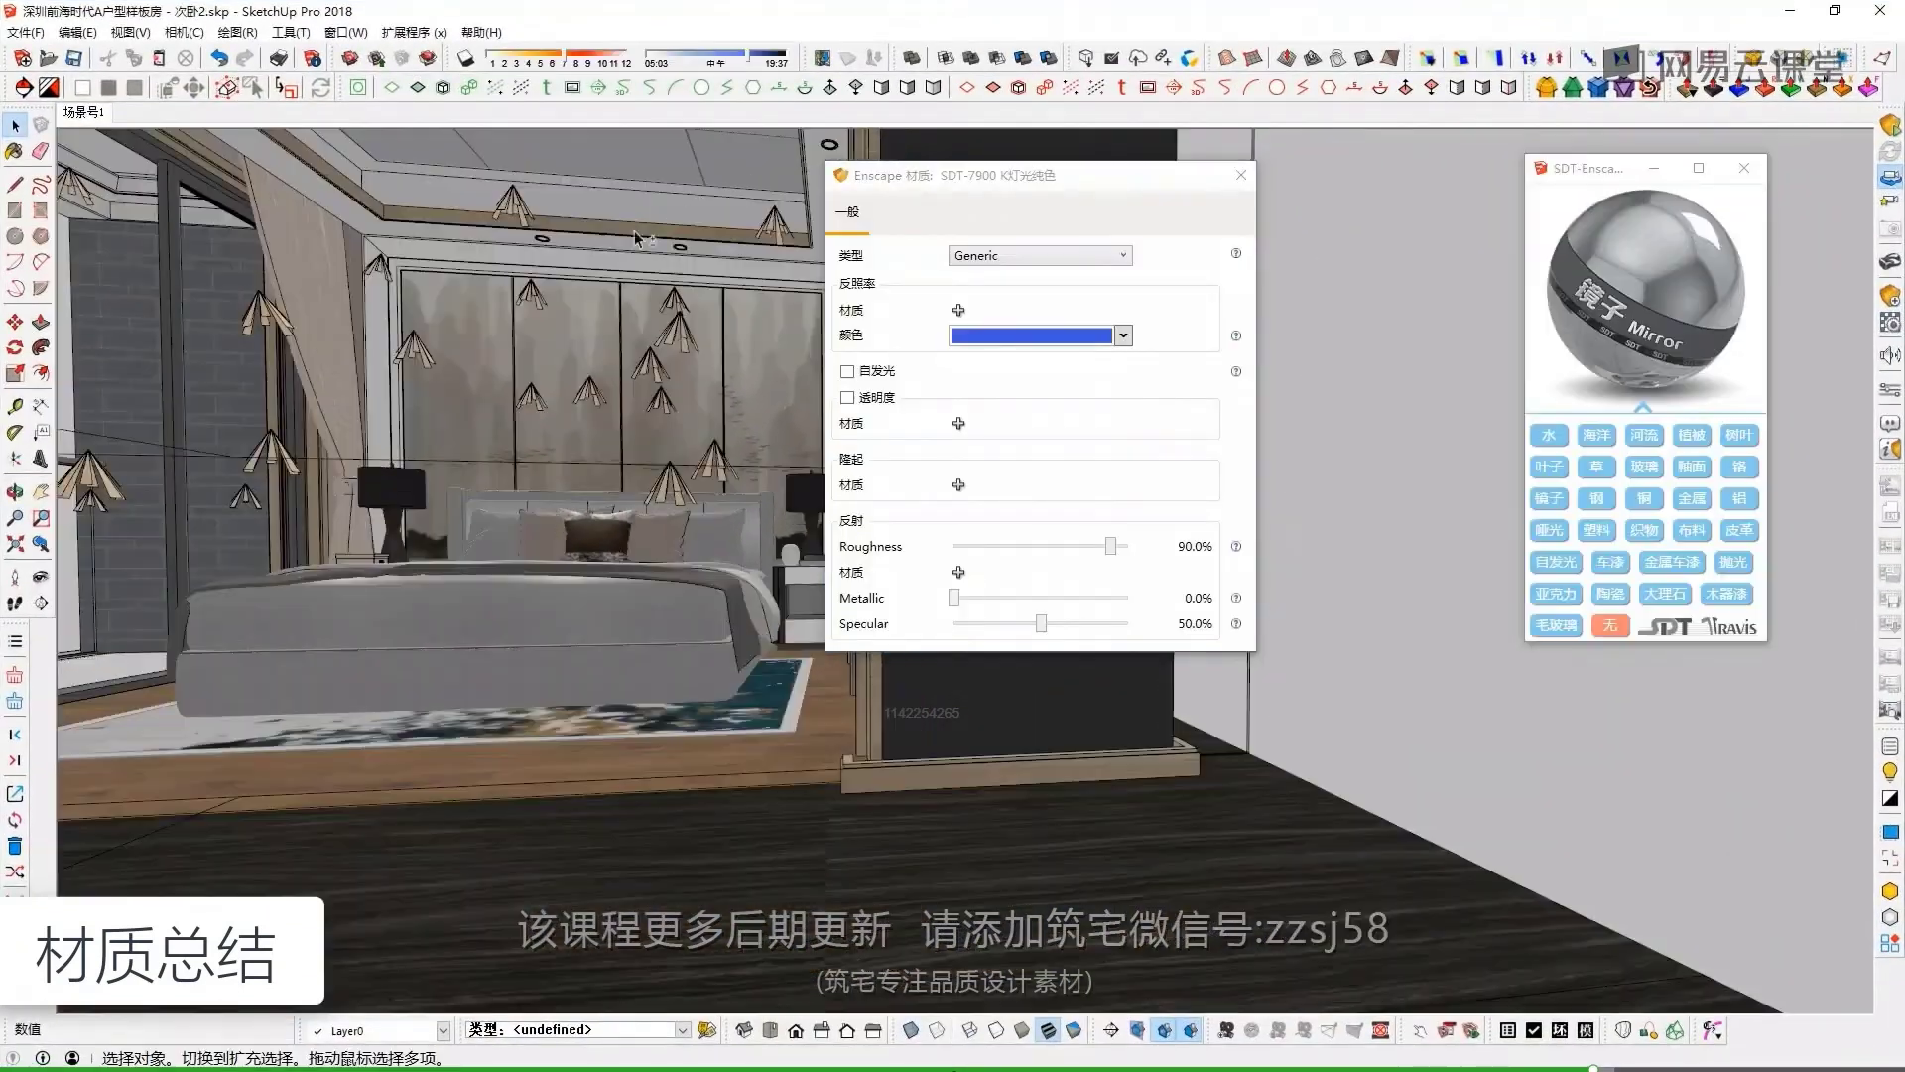
Sample the bedroom ceiling's material with the Paint Bucket to examine its bump texture in the Enscape material editor
{"action": "left_click_drag", "start_coordinate": [635, 239], "coordinate": [707, 405]}
{"action": "left_click_drag", "start_coordinate": [697, 318], "coordinate": [549, 311]}
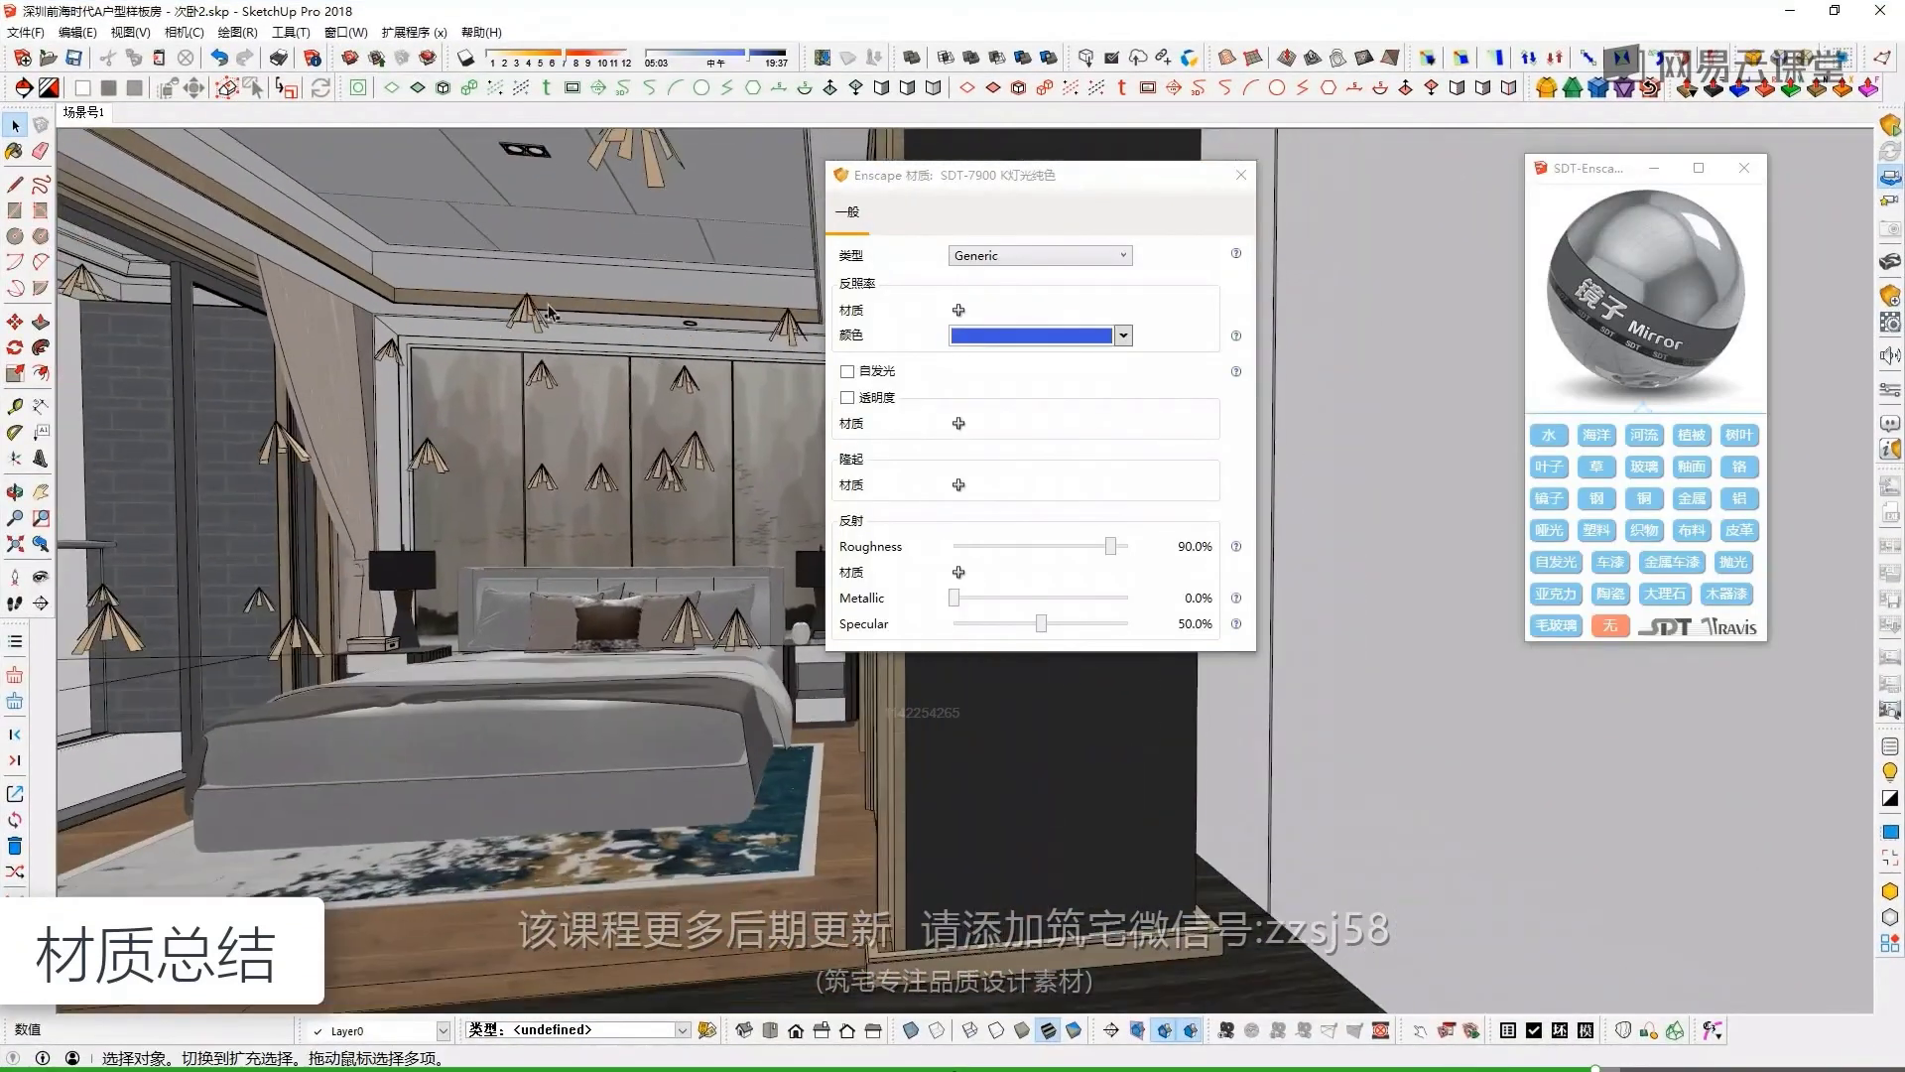
{"action": "key", "text": "b"}
{"action": "scroll", "coordinate": [548, 311], "scroll_direction": "up", "scroll_amount": 5}
{"action": "left_click", "coordinate": [650, 308], "text": "alt"}
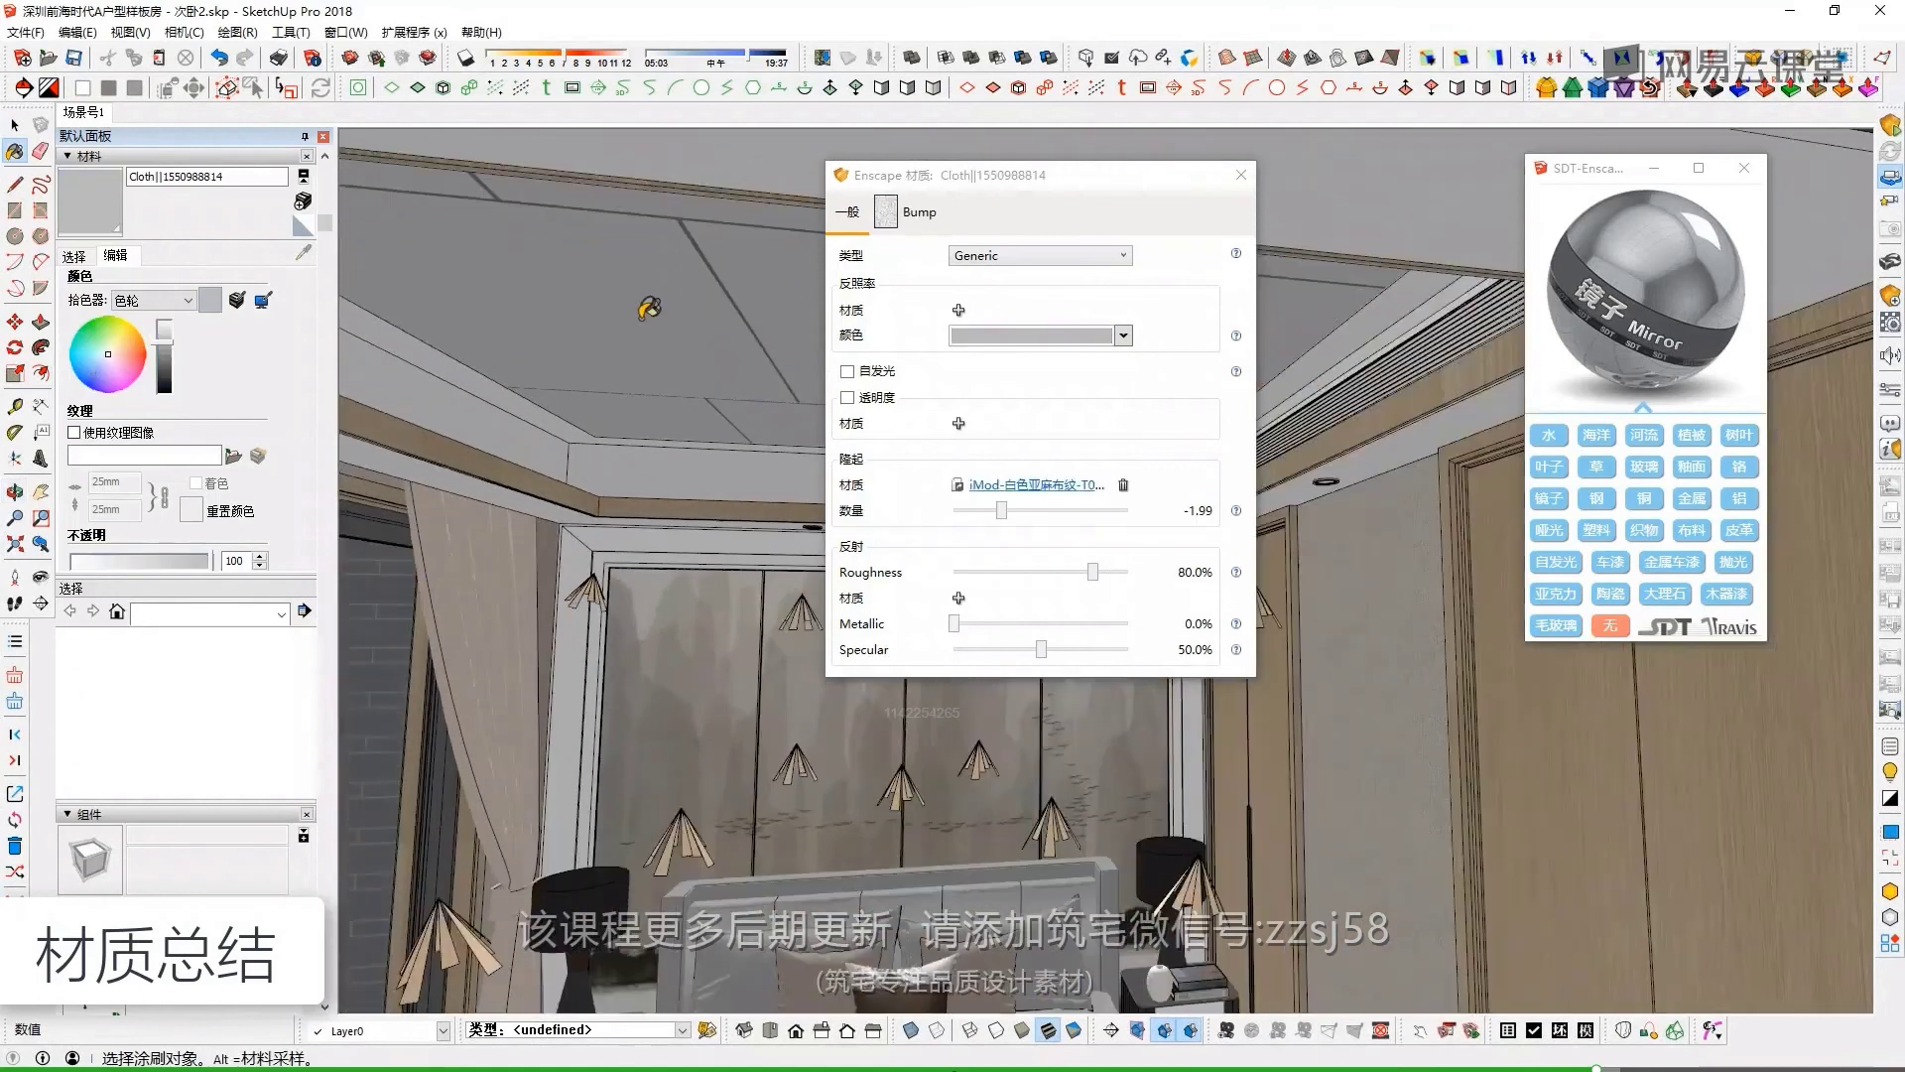
{"action": "scroll", "coordinate": [645, 312], "scroll_direction": "up", "scroll_amount": 3}
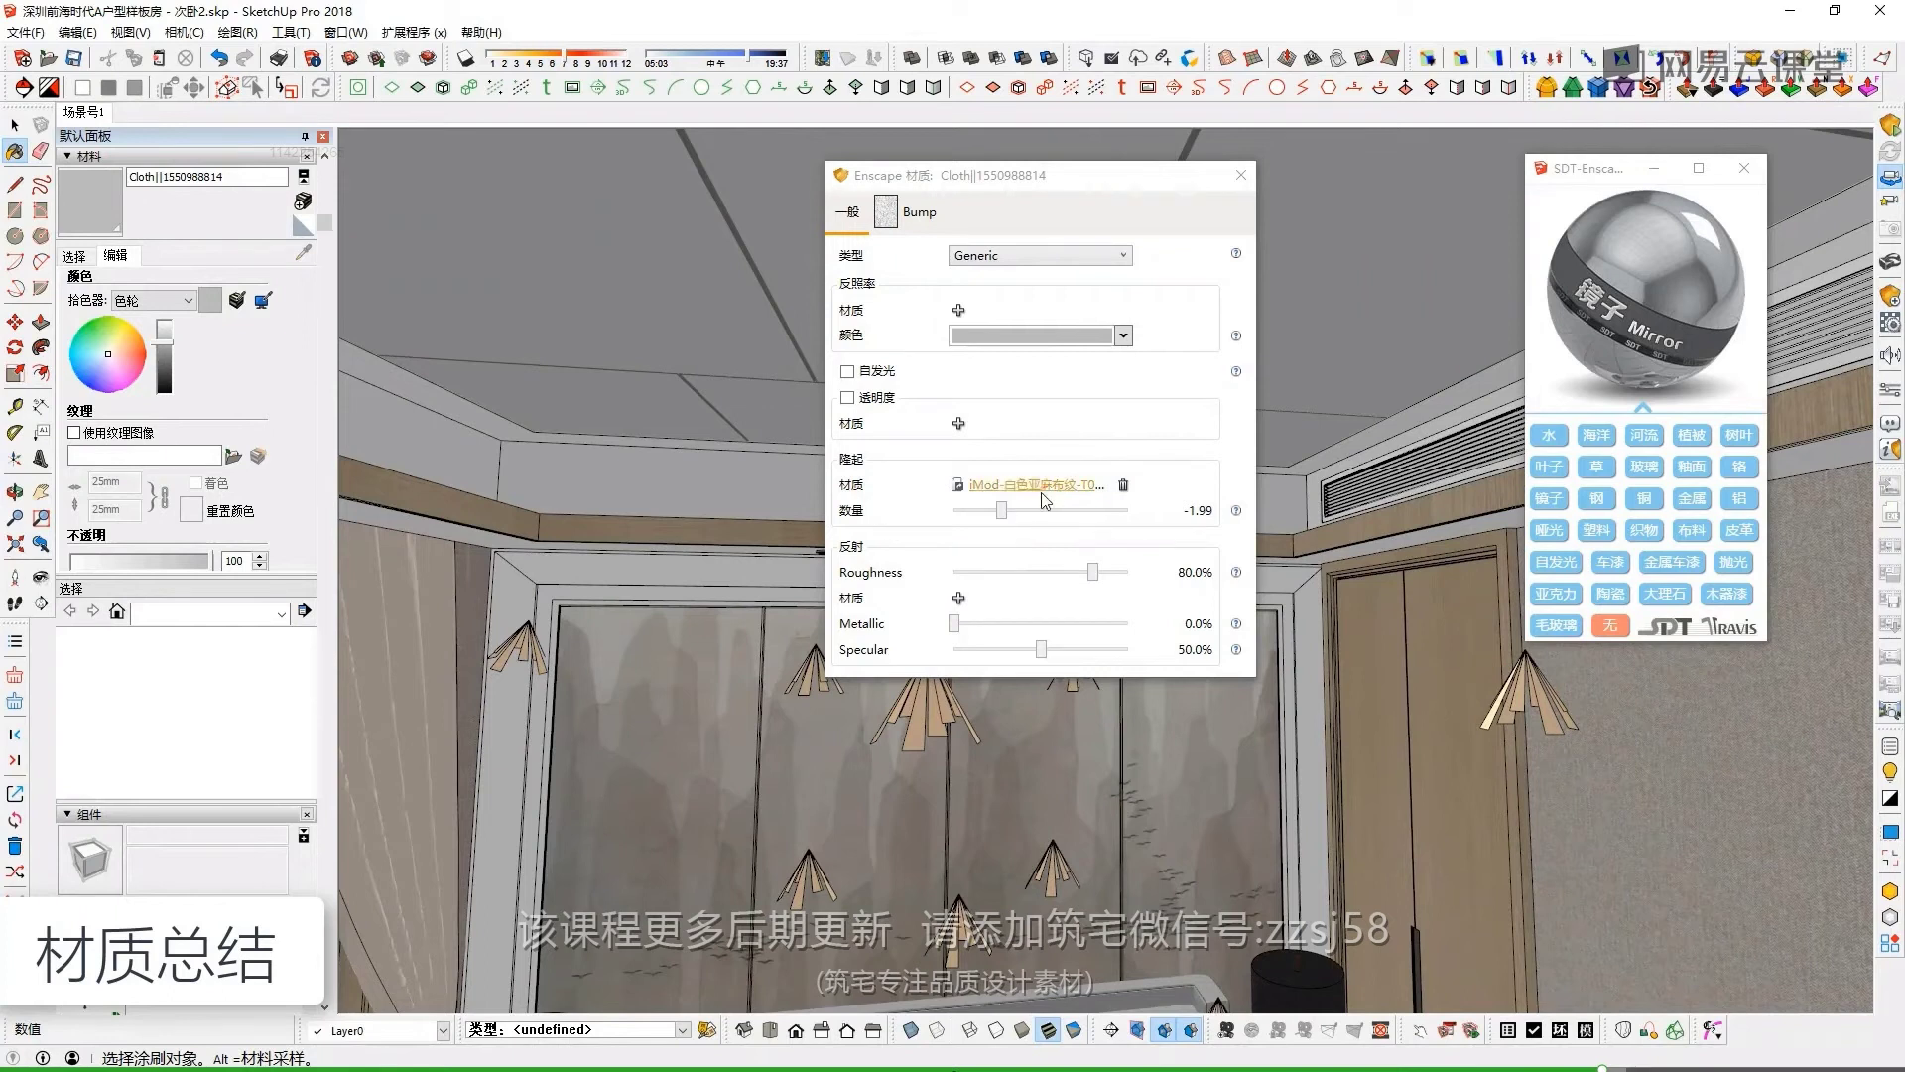
Open the image picker for the ceiling material's reflection texture and dismiss it without choosing a file
{"action": "left_click", "coordinate": [958, 597]}
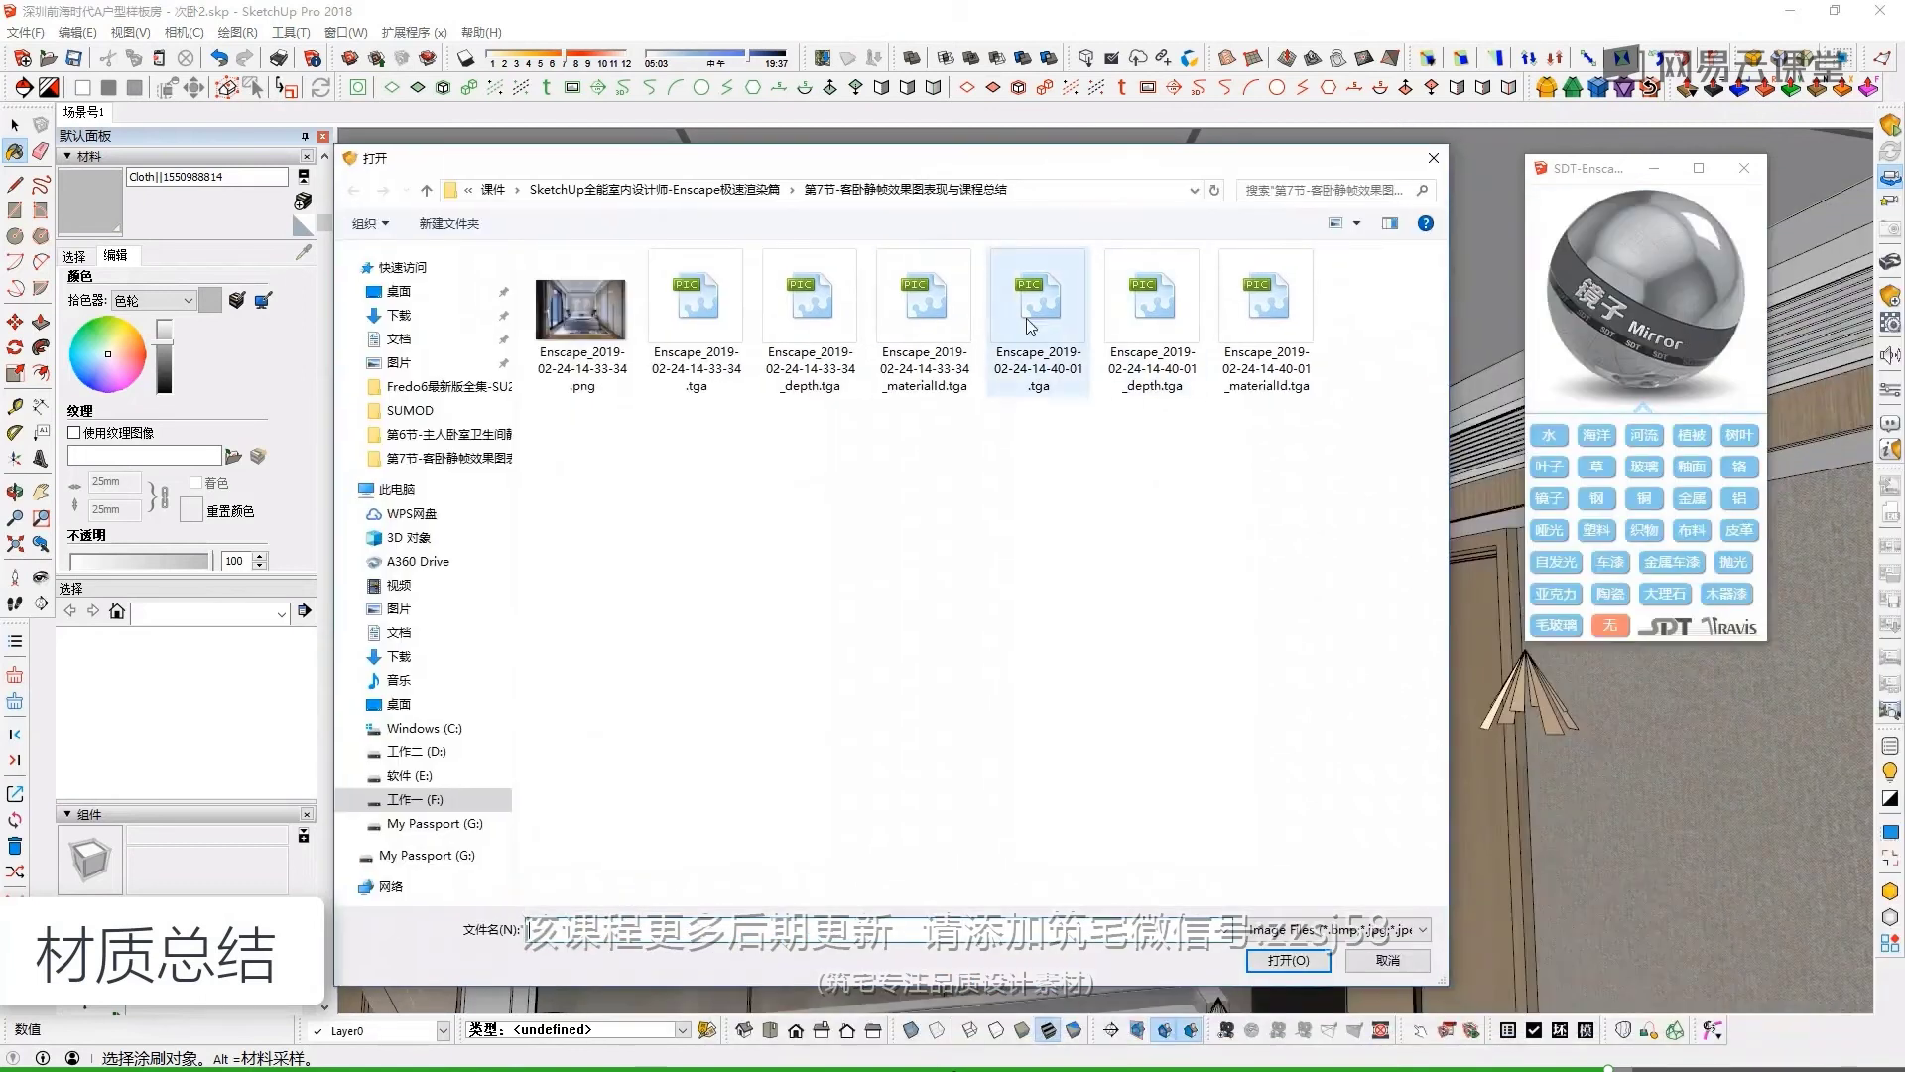
{"action": "left_click", "coordinate": [1432, 158]}
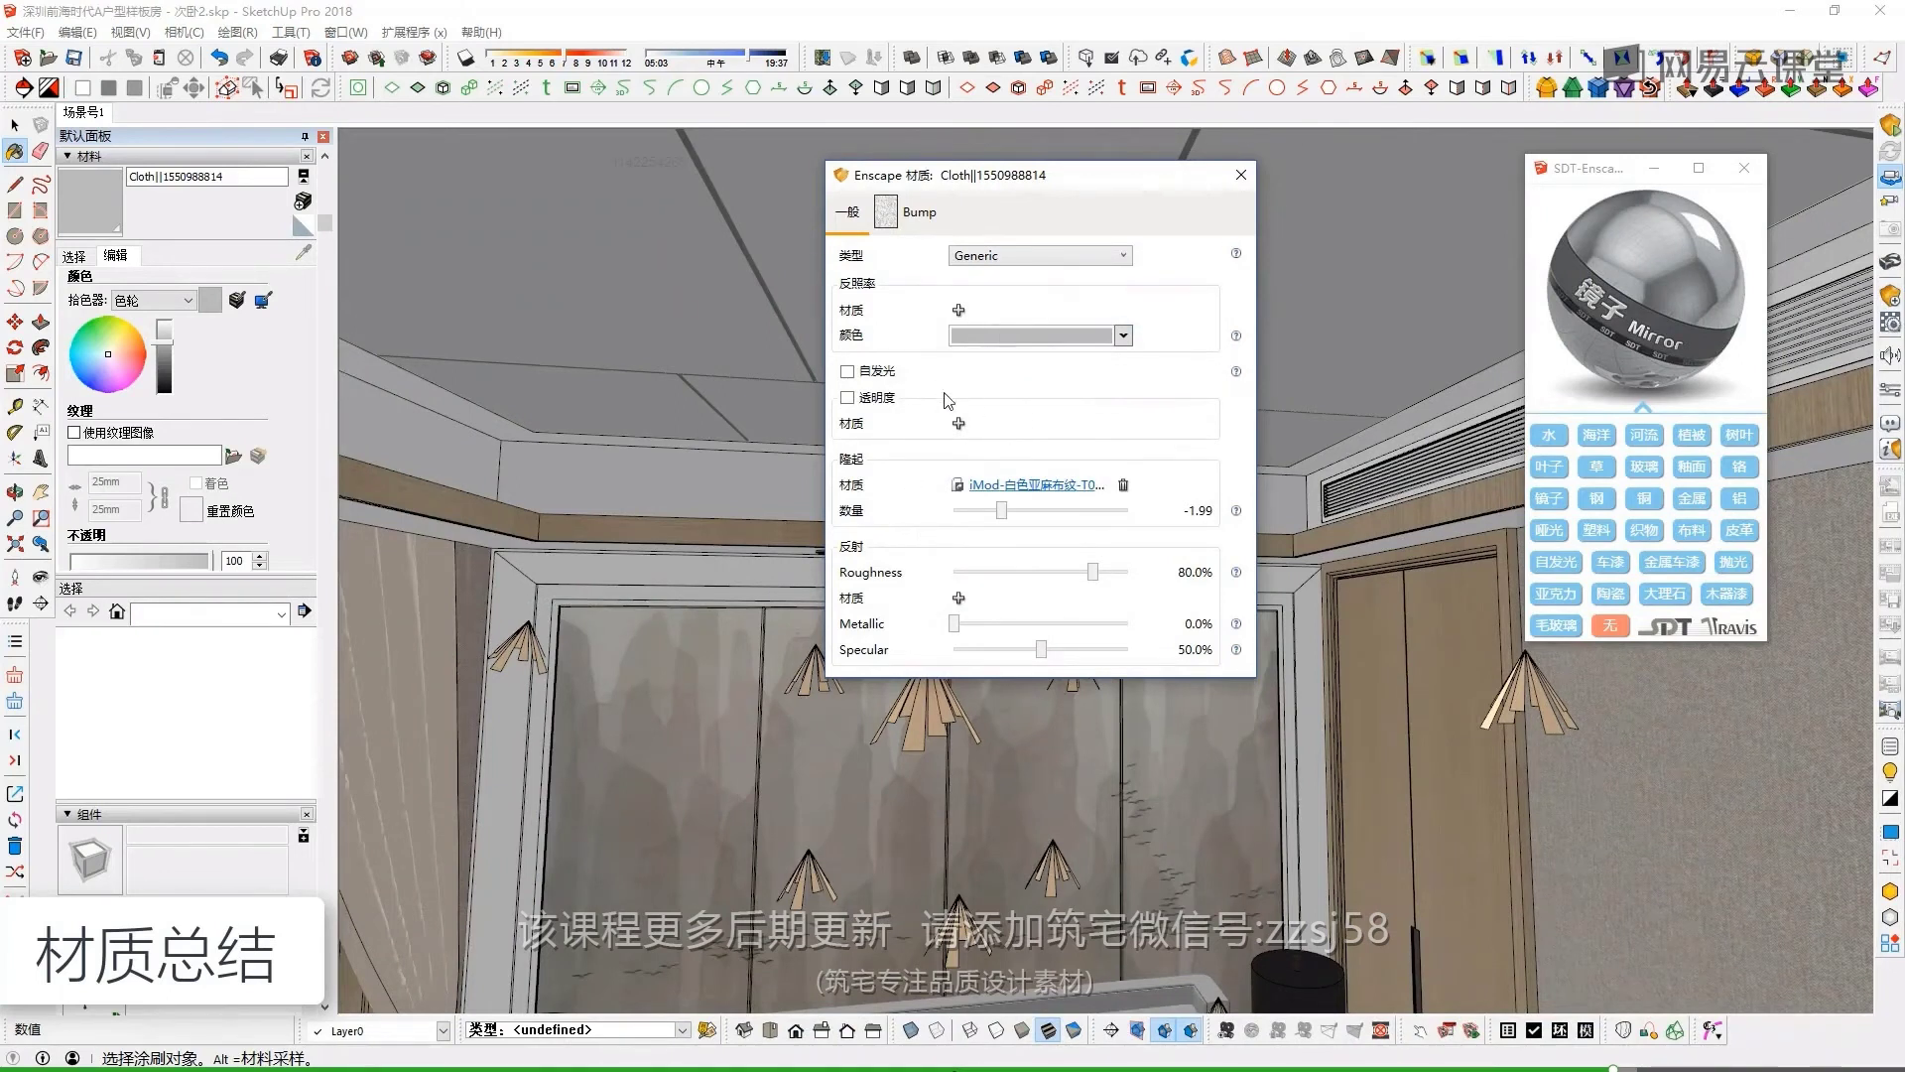
Revisit the material summary slide in the LayOut presentation and return to the SketchUp bedroom model
{"action": "key", "text": "super+Tab"}
{"action": "left_click", "coordinate": [982, 325]}
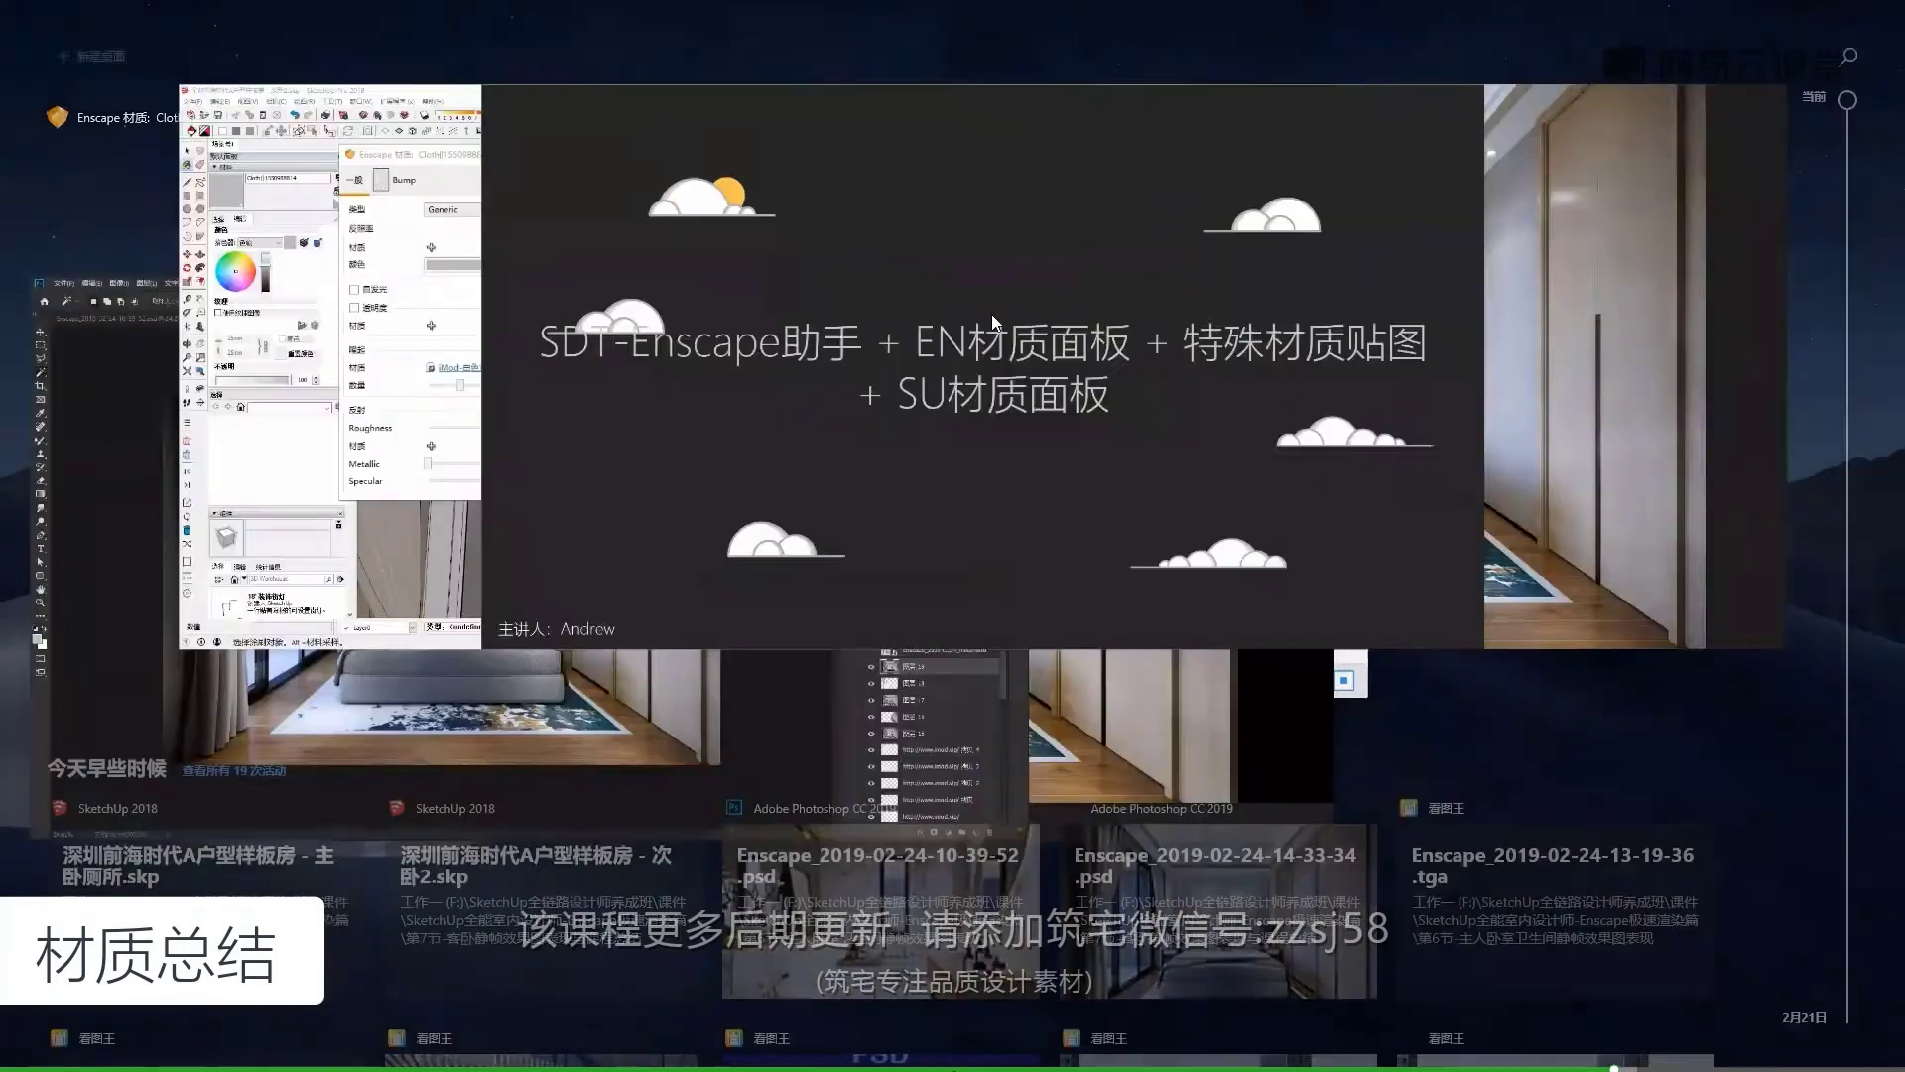
{"action": "key", "text": "super+Tab"}
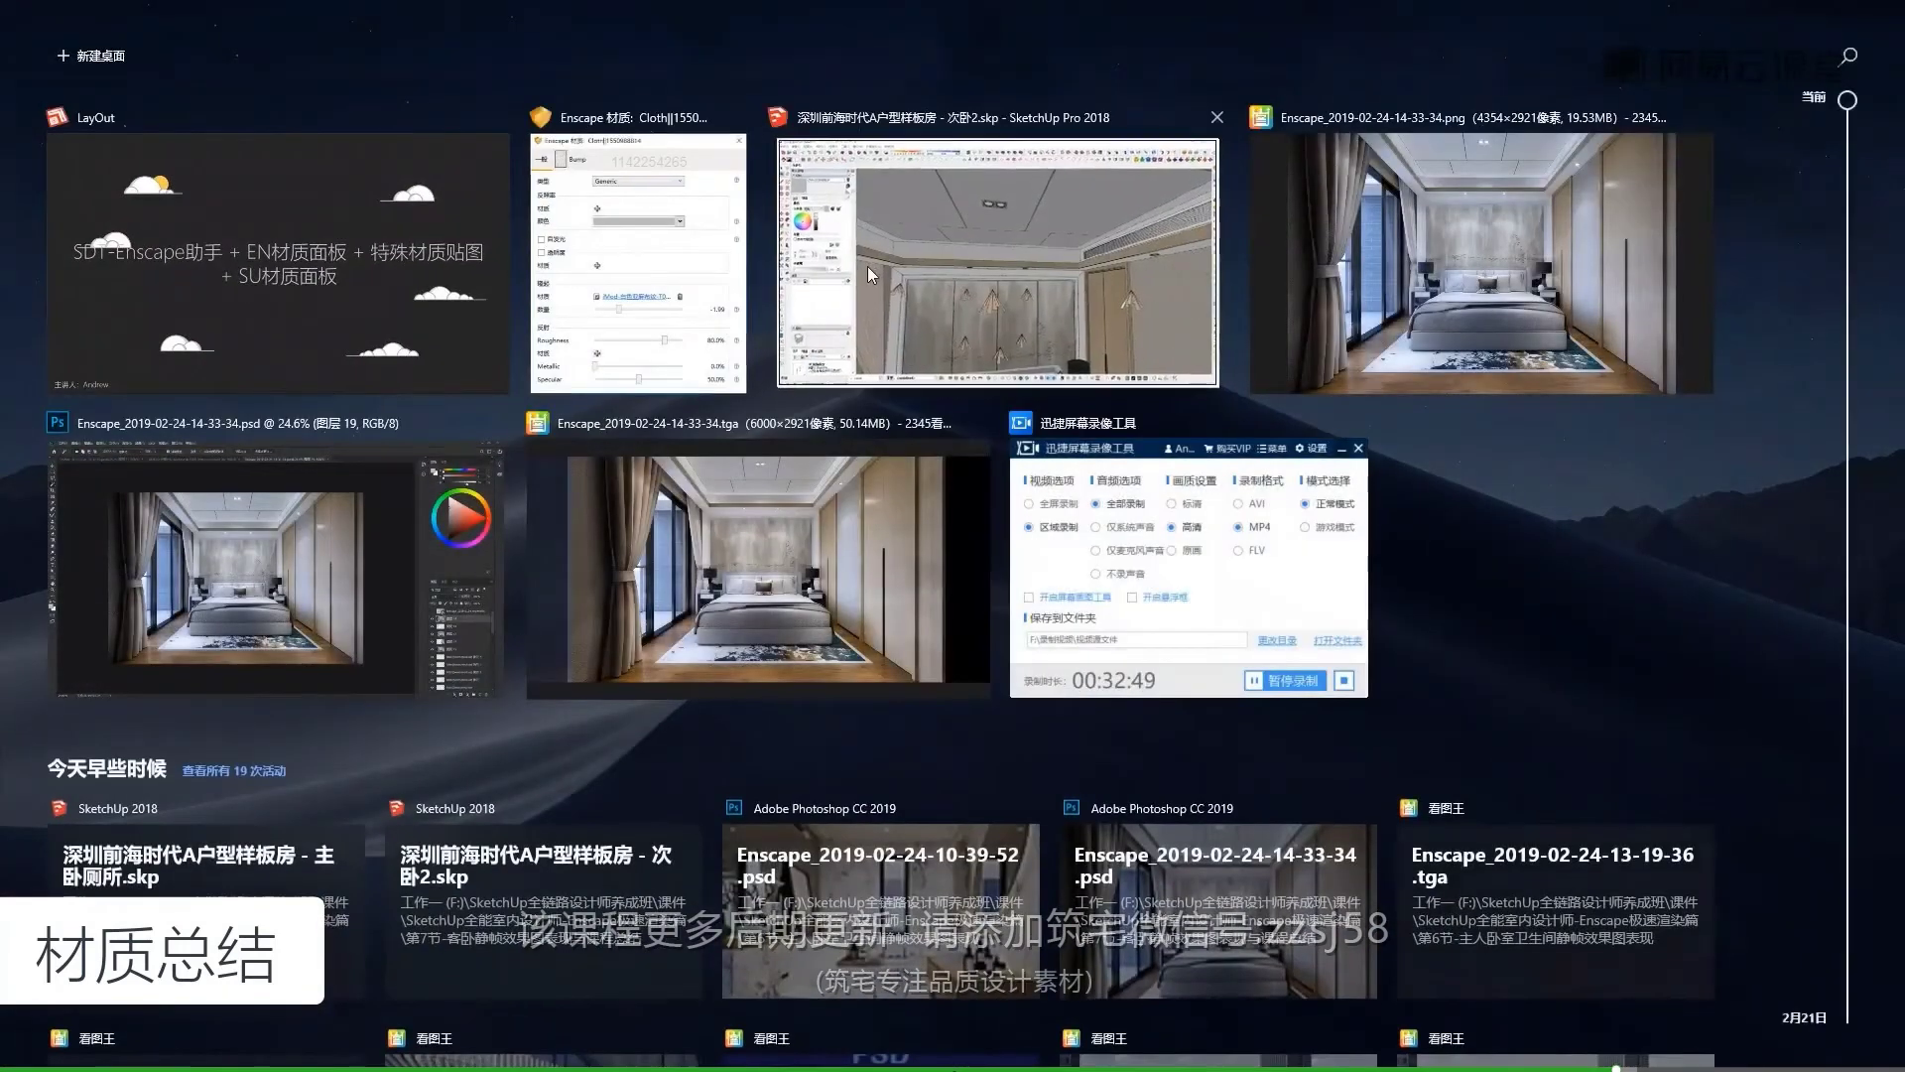
{"action": "left_click", "coordinate": [867, 266]}
Browse the materials used in the model, select 666_39 and the white marble 666_44, and examine the marble's edit settings
{"action": "scroll", "coordinate": [329, 394], "scroll_direction": "up", "scroll_amount": 2}
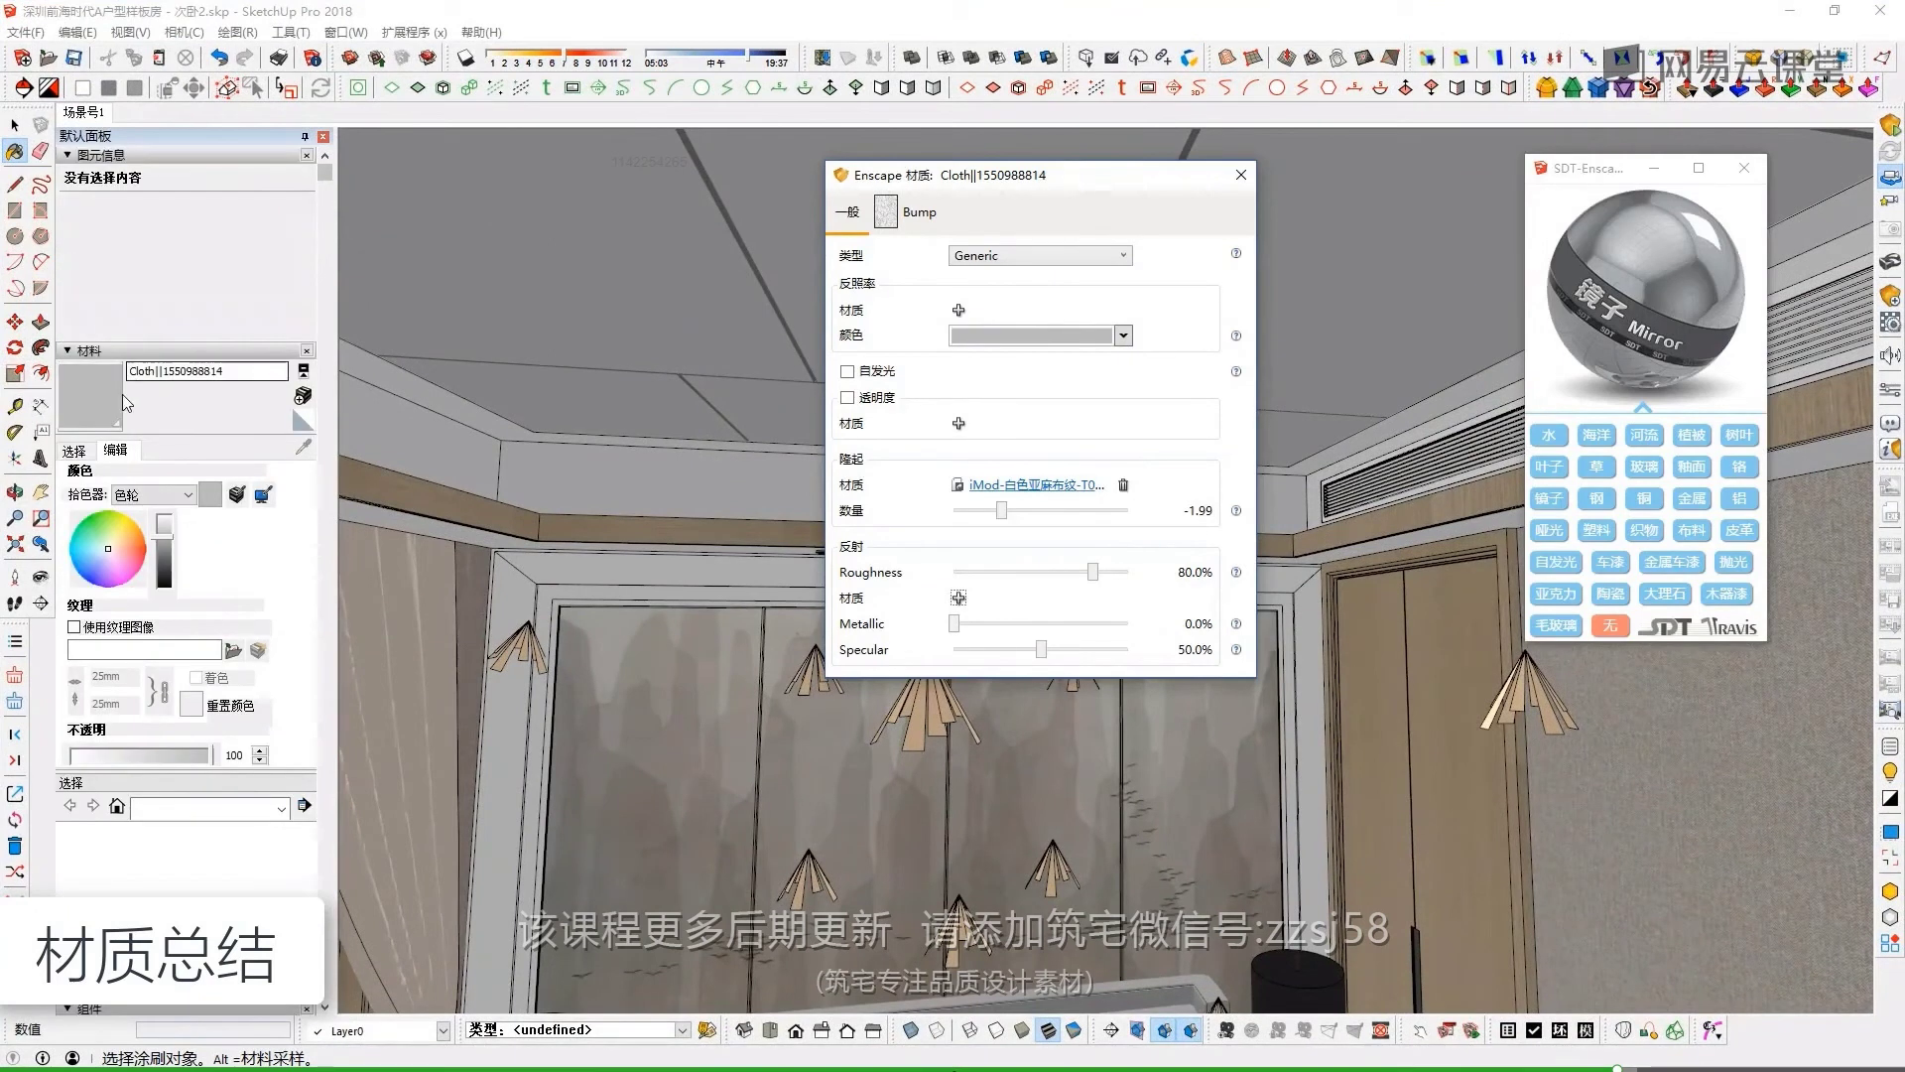
{"action": "scroll", "coordinate": [146, 448], "scroll_direction": "down", "scroll_amount": 1}
{"action": "left_click", "coordinate": [83, 332]}
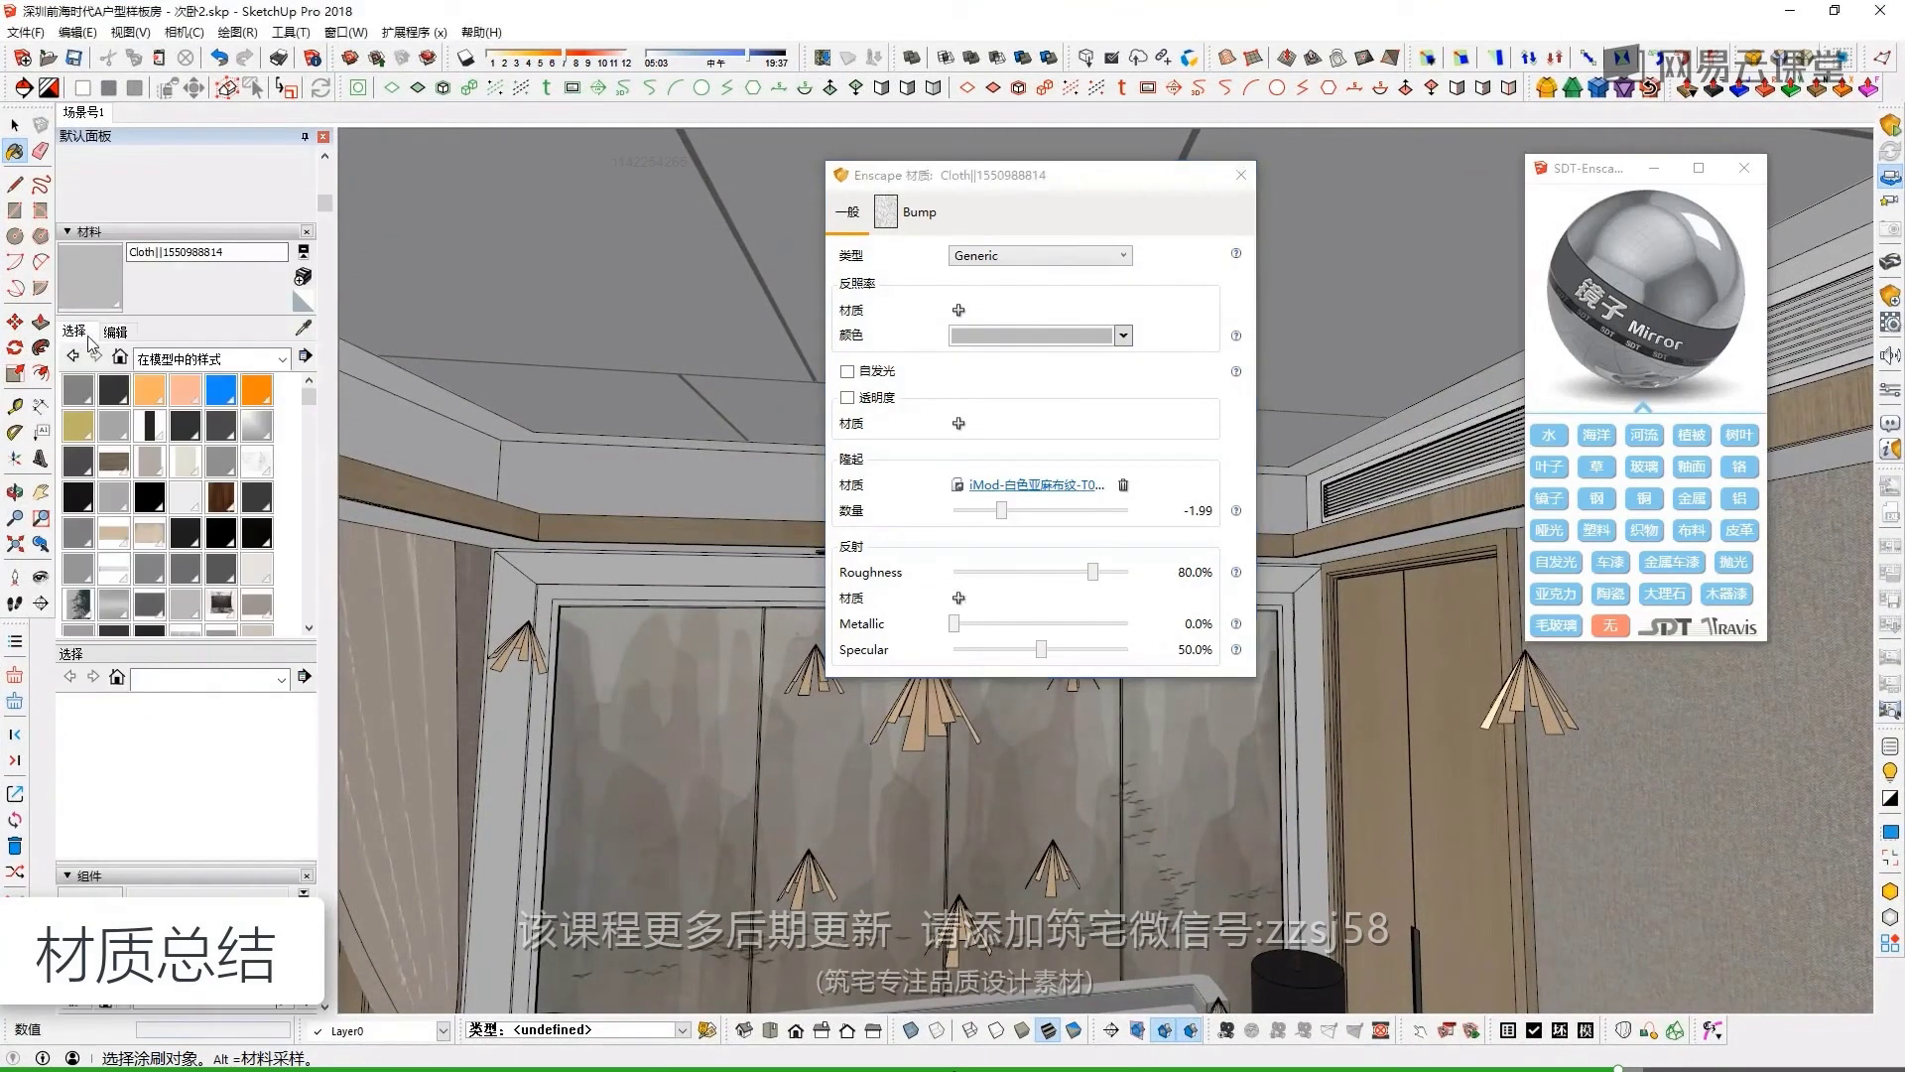
{"action": "key", "text": "super+Tab"}
{"action": "left_click", "coordinate": [281, 349]}
{"action": "left_click", "coordinate": [188, 466]}
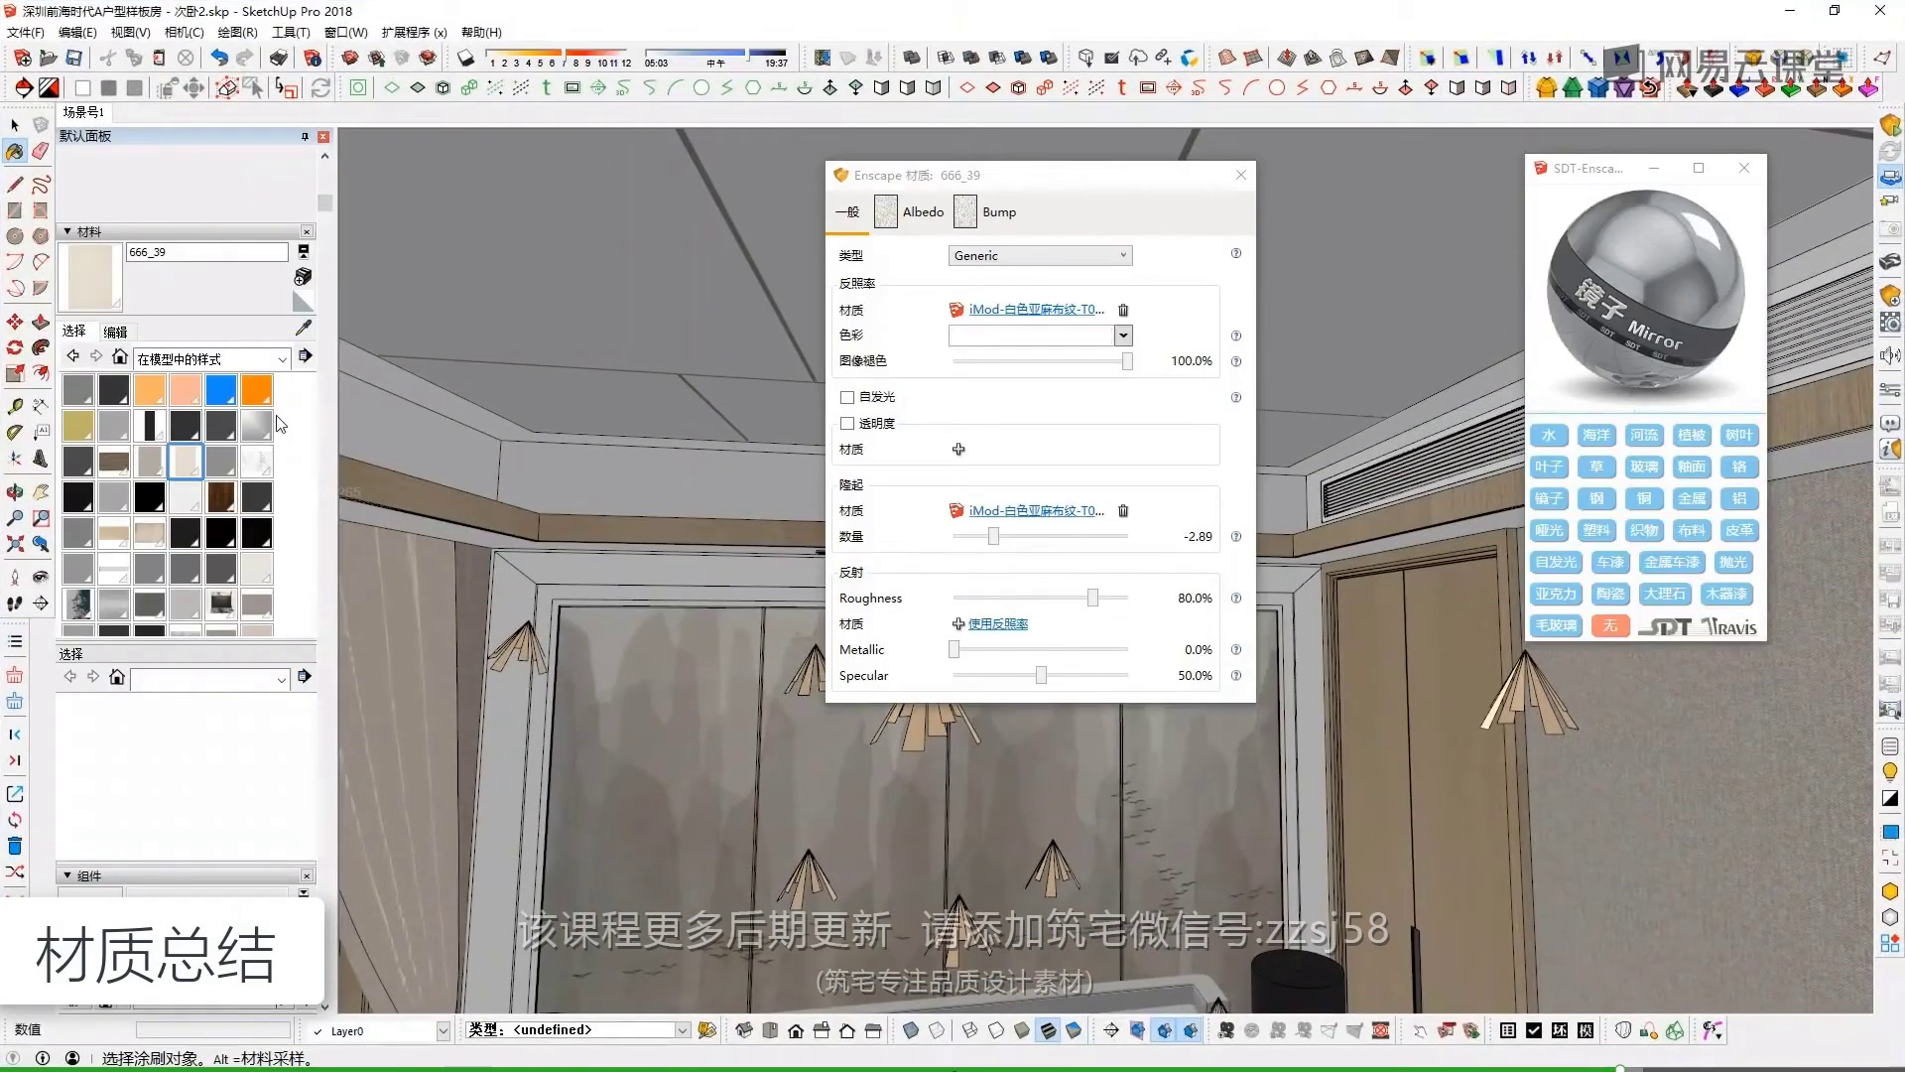
{"action": "left_click", "coordinate": [258, 461]}
{"action": "left_click", "coordinate": [115, 330]}
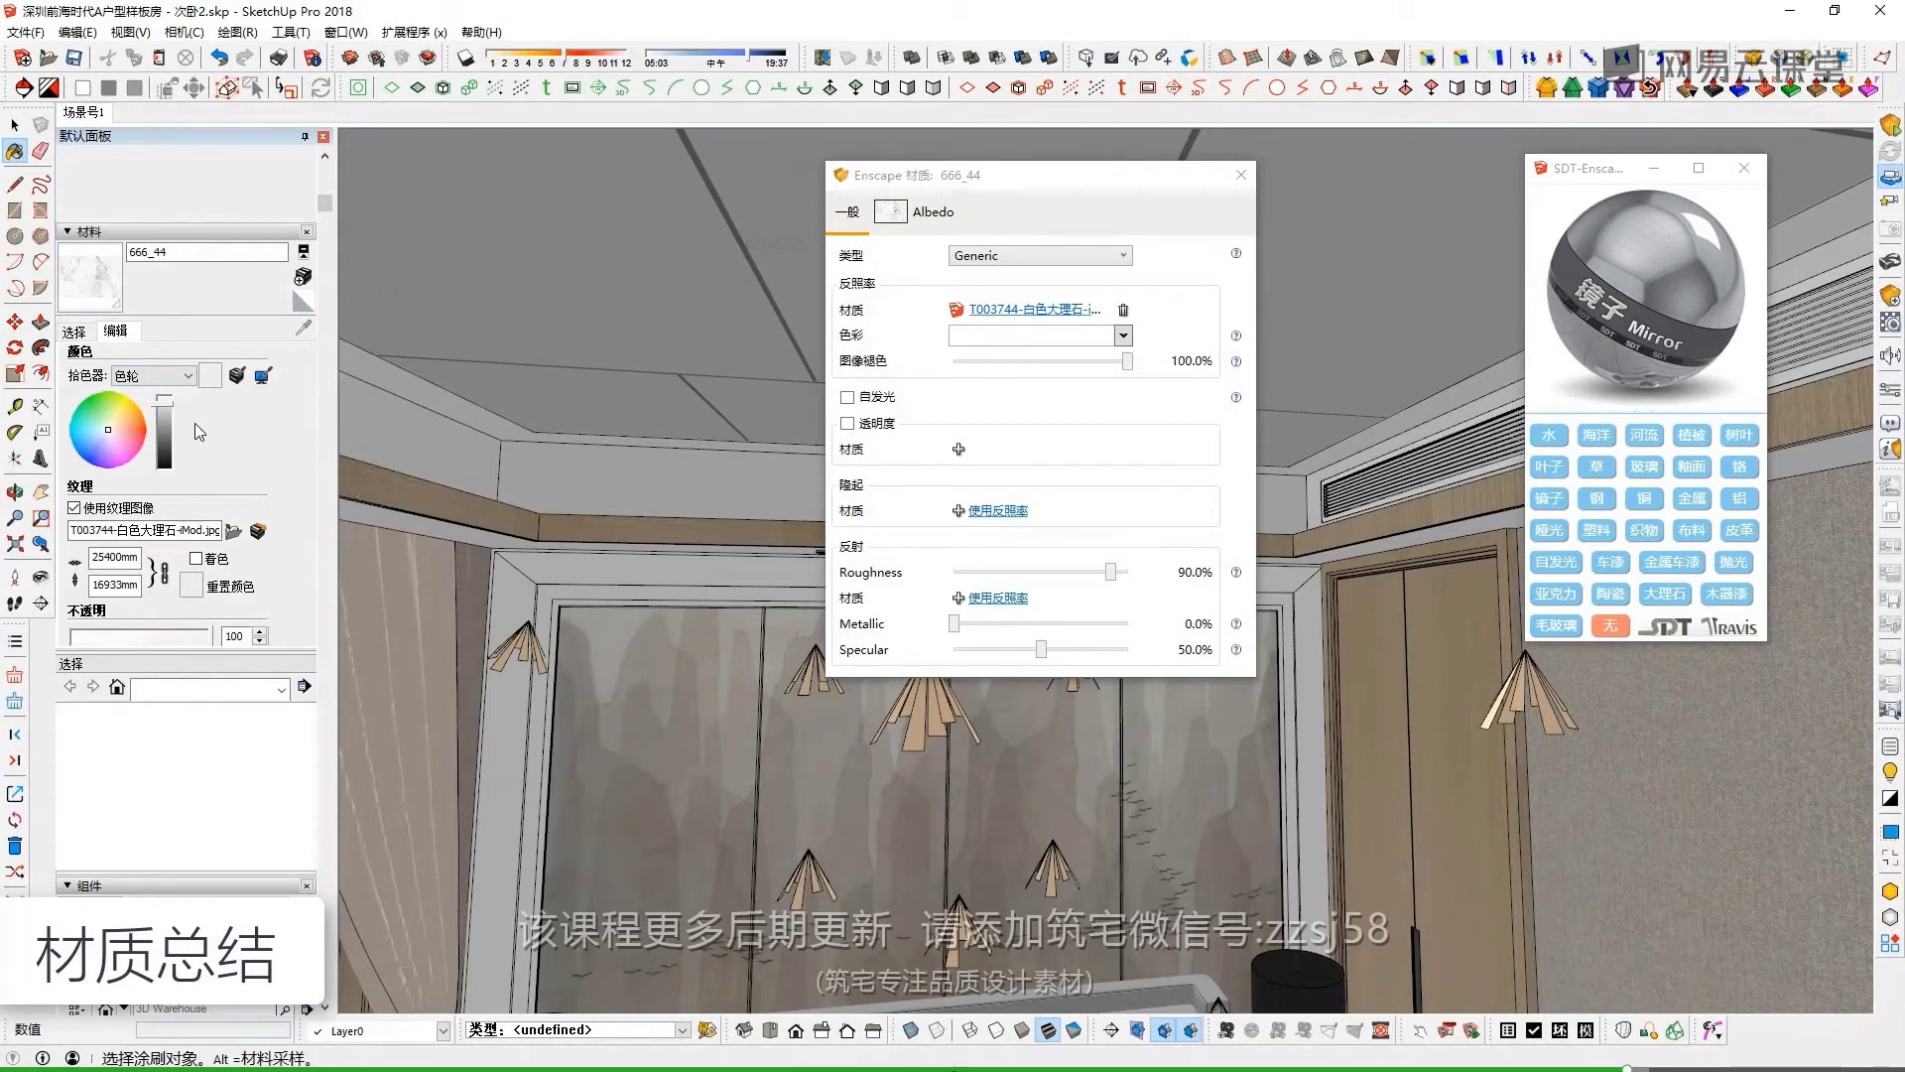
Switch the marble material's colour picker to HLS and return it to the colour wheel
{"action": "key", "text": "super"}
{"action": "key", "text": "super"}
{"action": "left_click", "coordinate": [158, 377]}
{"action": "left_click", "coordinate": [149, 404]}
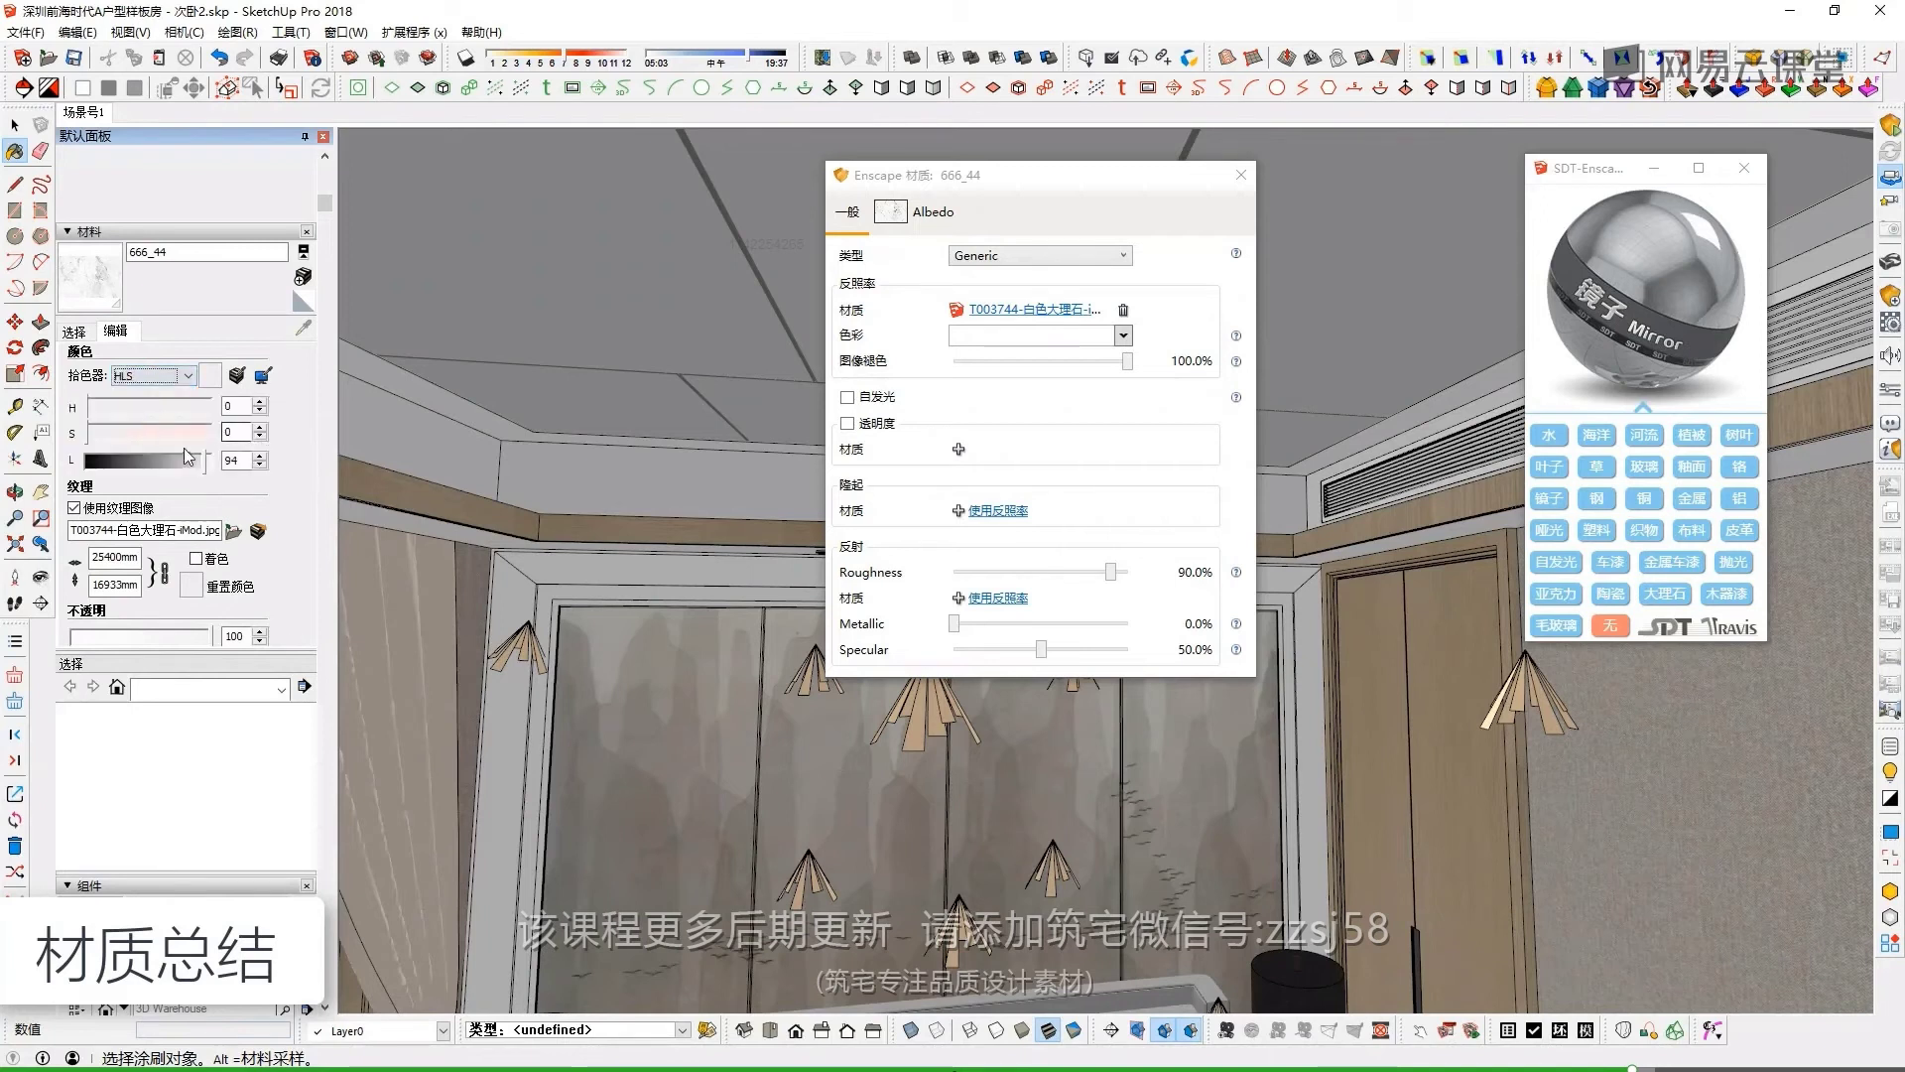
{"action": "left_click", "coordinate": [154, 377]}
{"action": "left_click", "coordinate": [139, 390]}
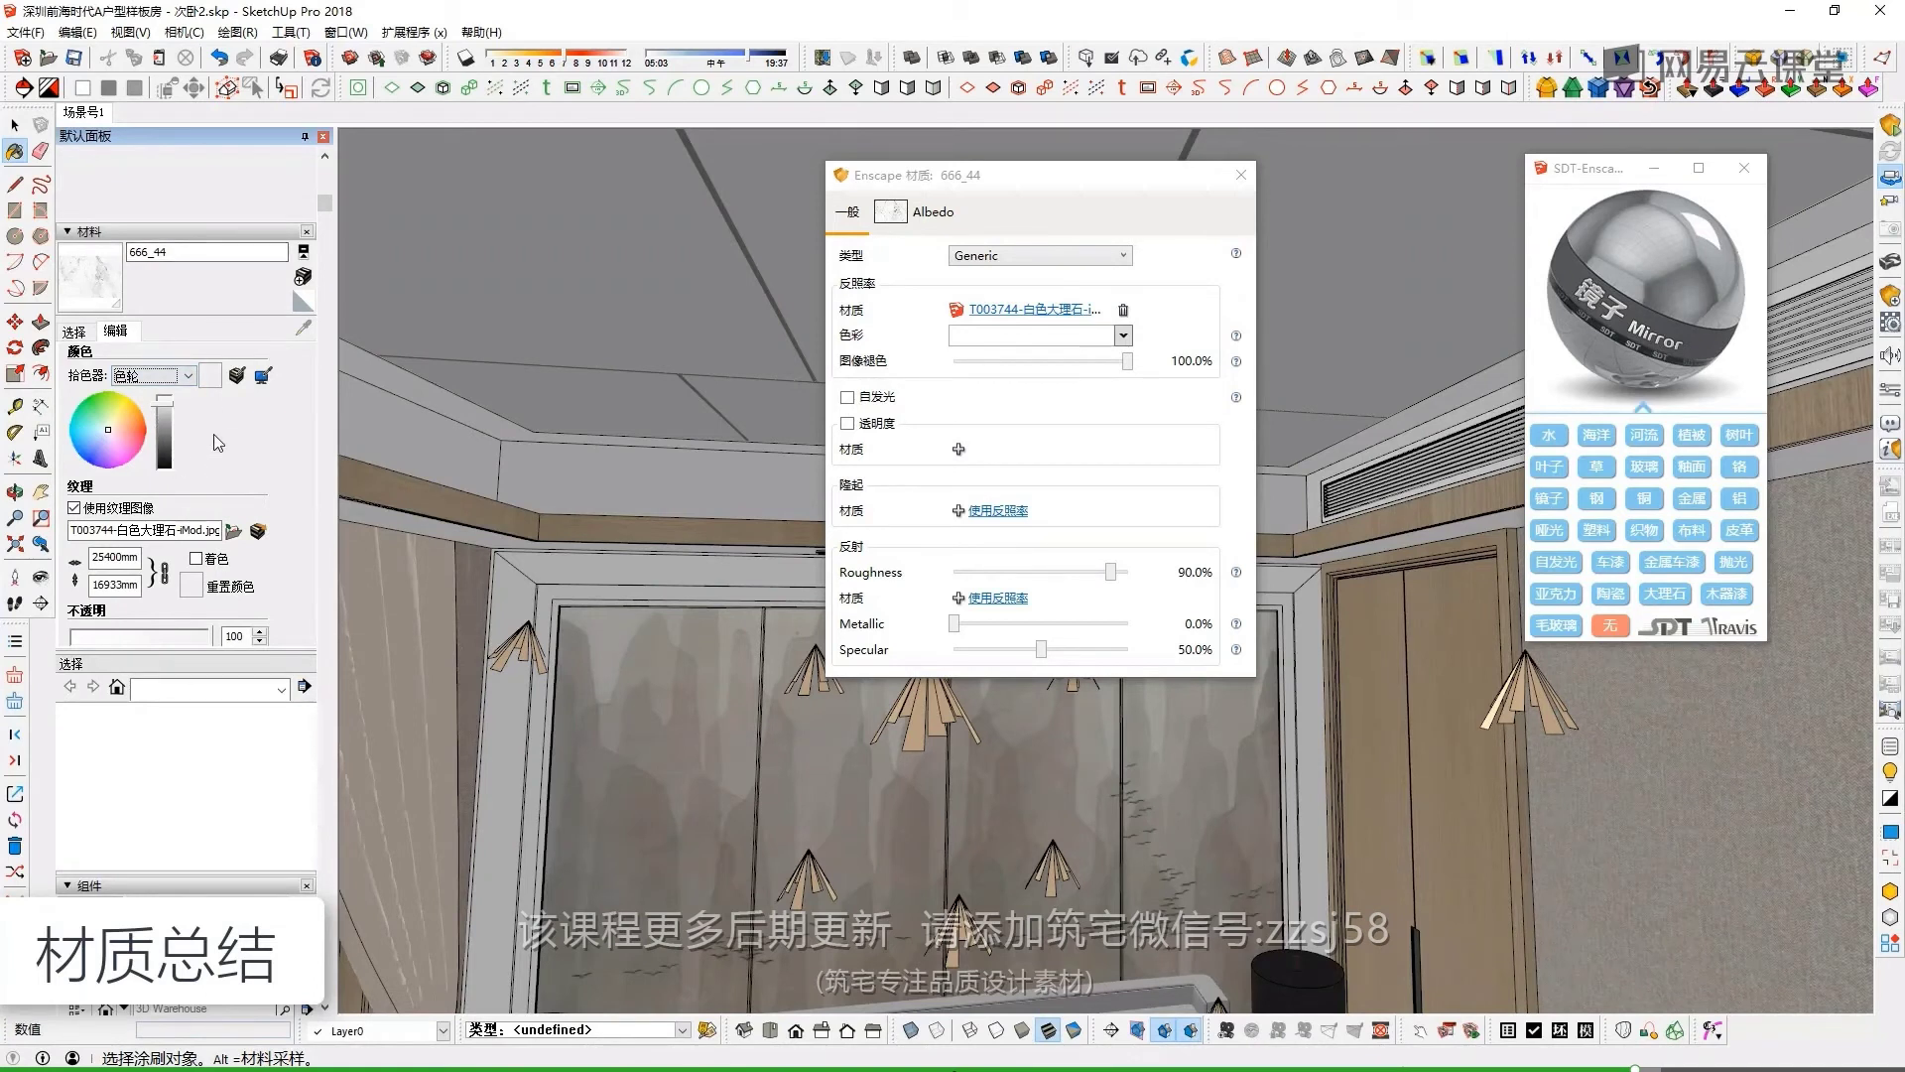
Advance the LayOut presentation to the lighting summary slide on the SDT-EN assistant, EN object panel and colour temperature, and return to SketchUp
{"action": "key", "text": "super+Tab"}
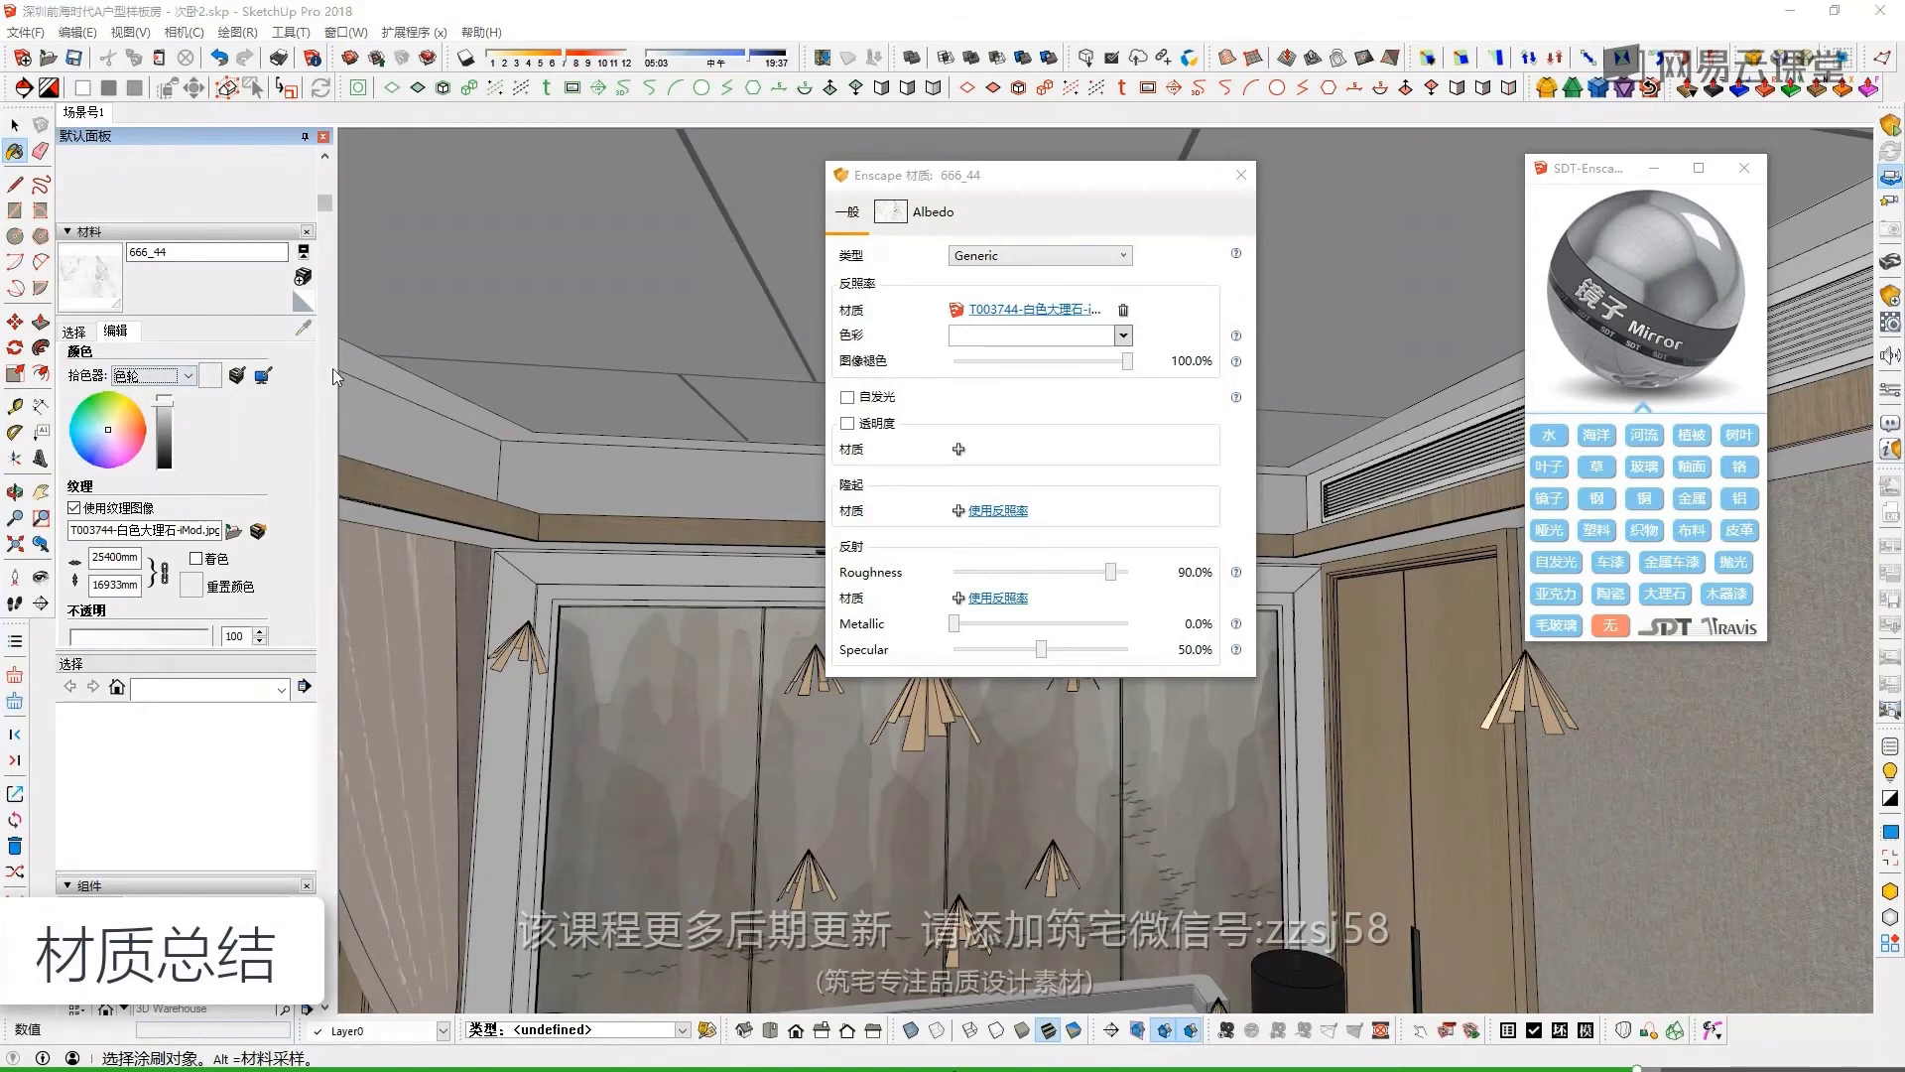
{"action": "left_click", "coordinate": [1002, 332]}
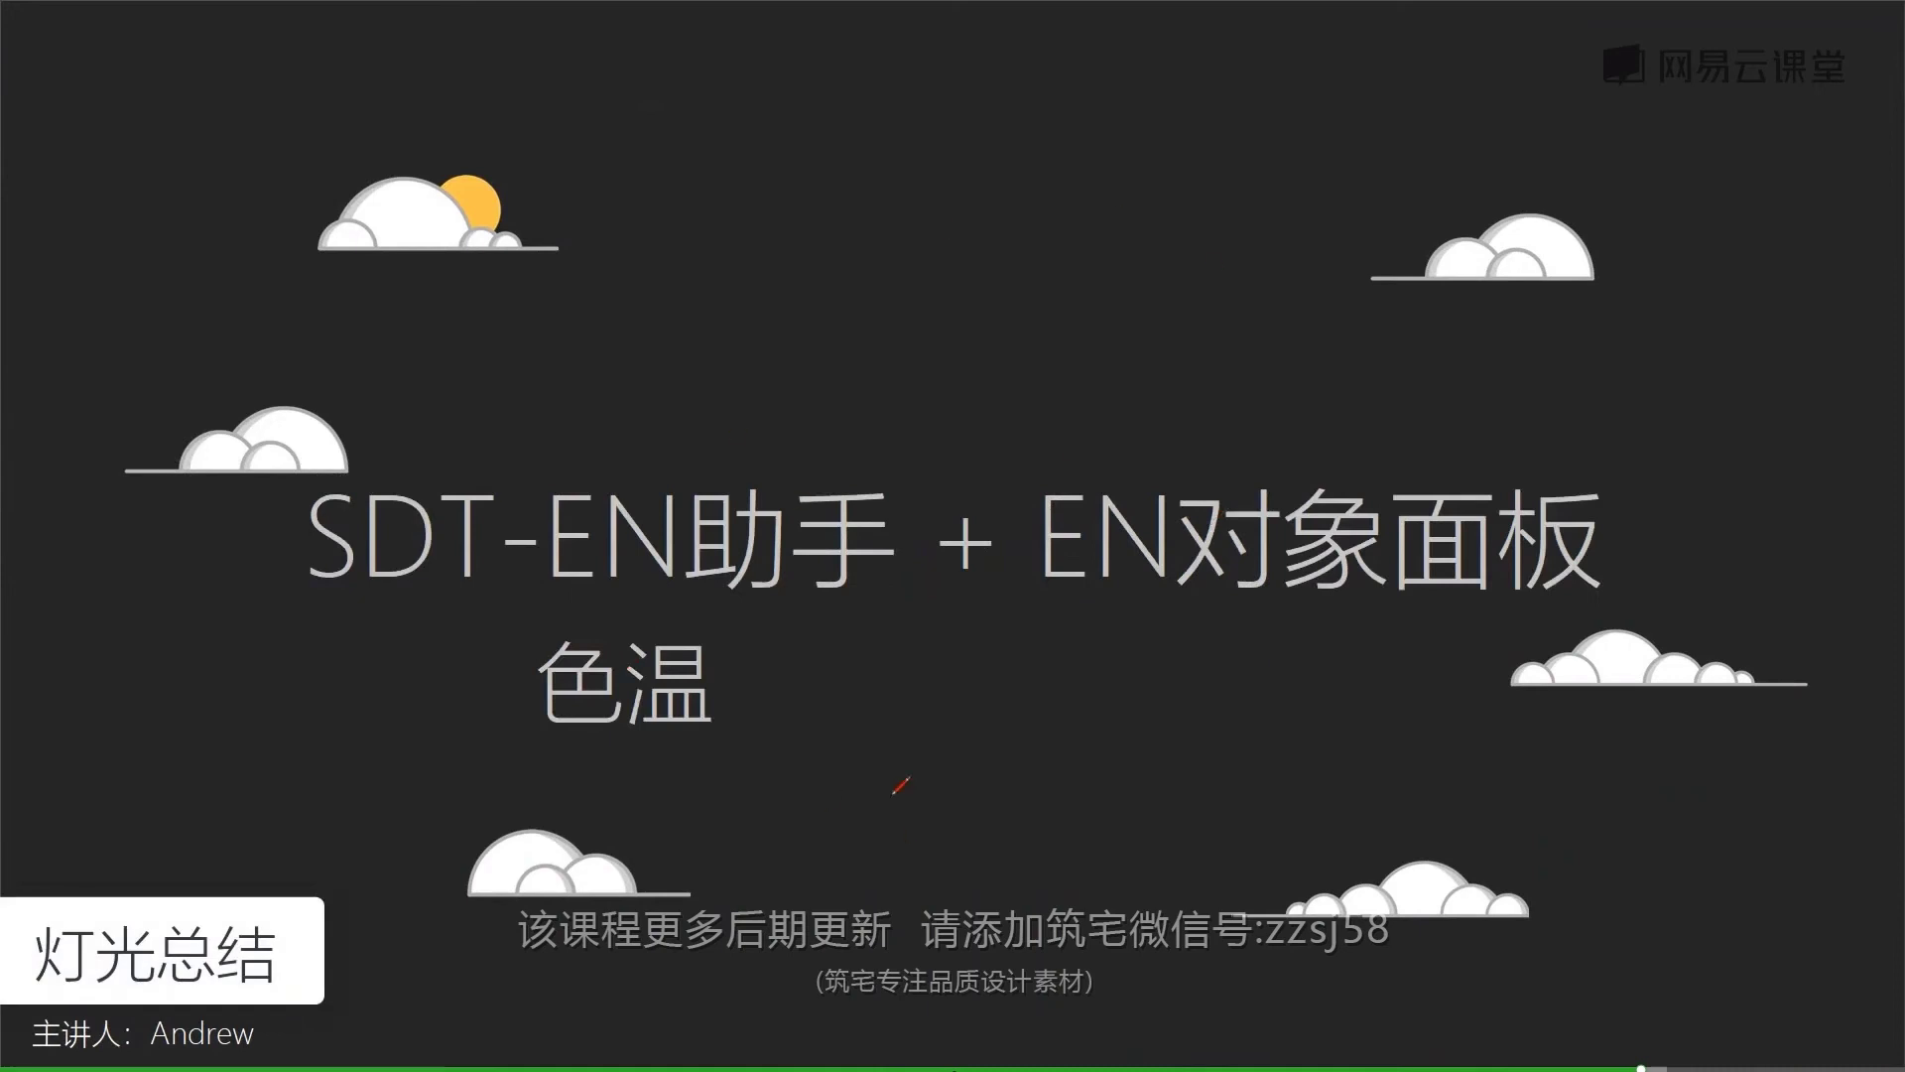
{"action": "key", "text": "super"}
{"action": "key", "text": "super"}
{"action": "key", "text": "super+Tab"}
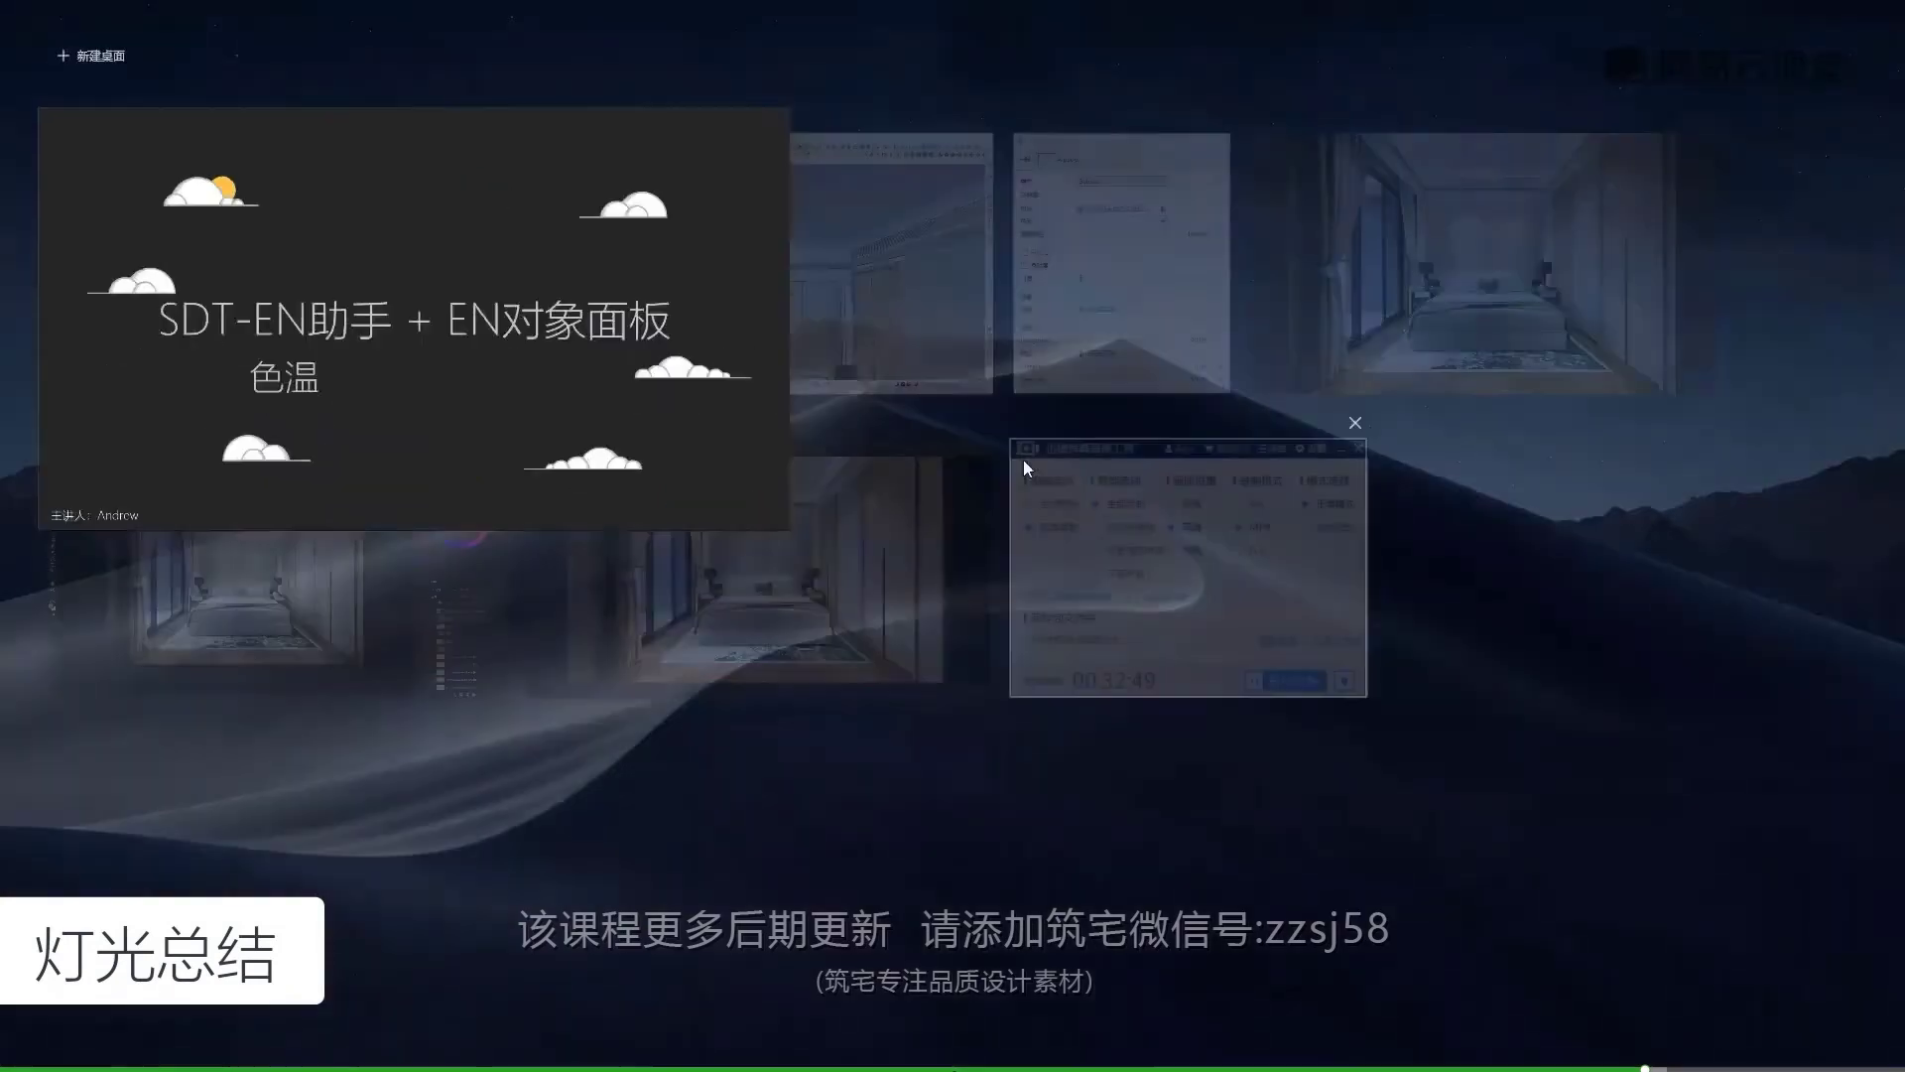
{"action": "left_click", "coordinate": [937, 253]}
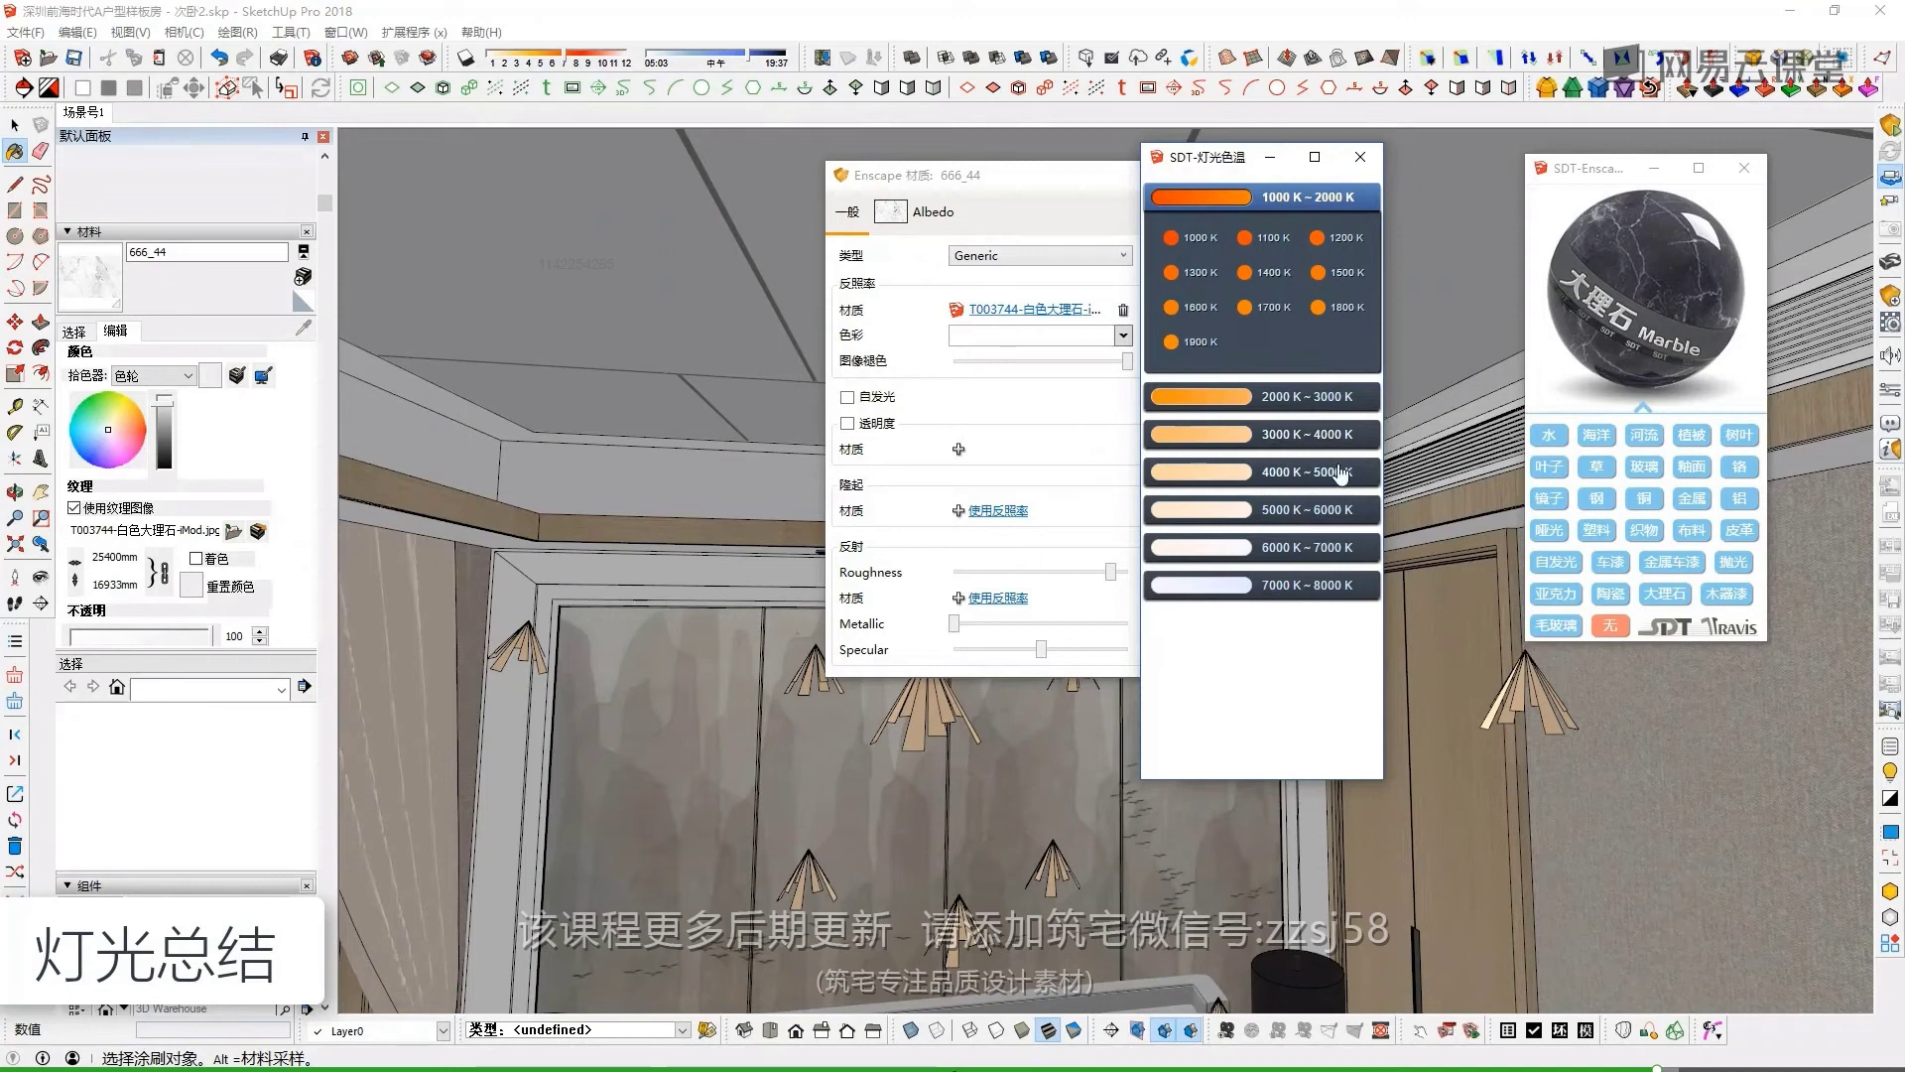
Browse the 4000–5000 K and 3000–4000 K presets of the SDT light colour temperature window, and close it and the Enscape material editor
{"action": "left_click", "coordinate": [1273, 484]}
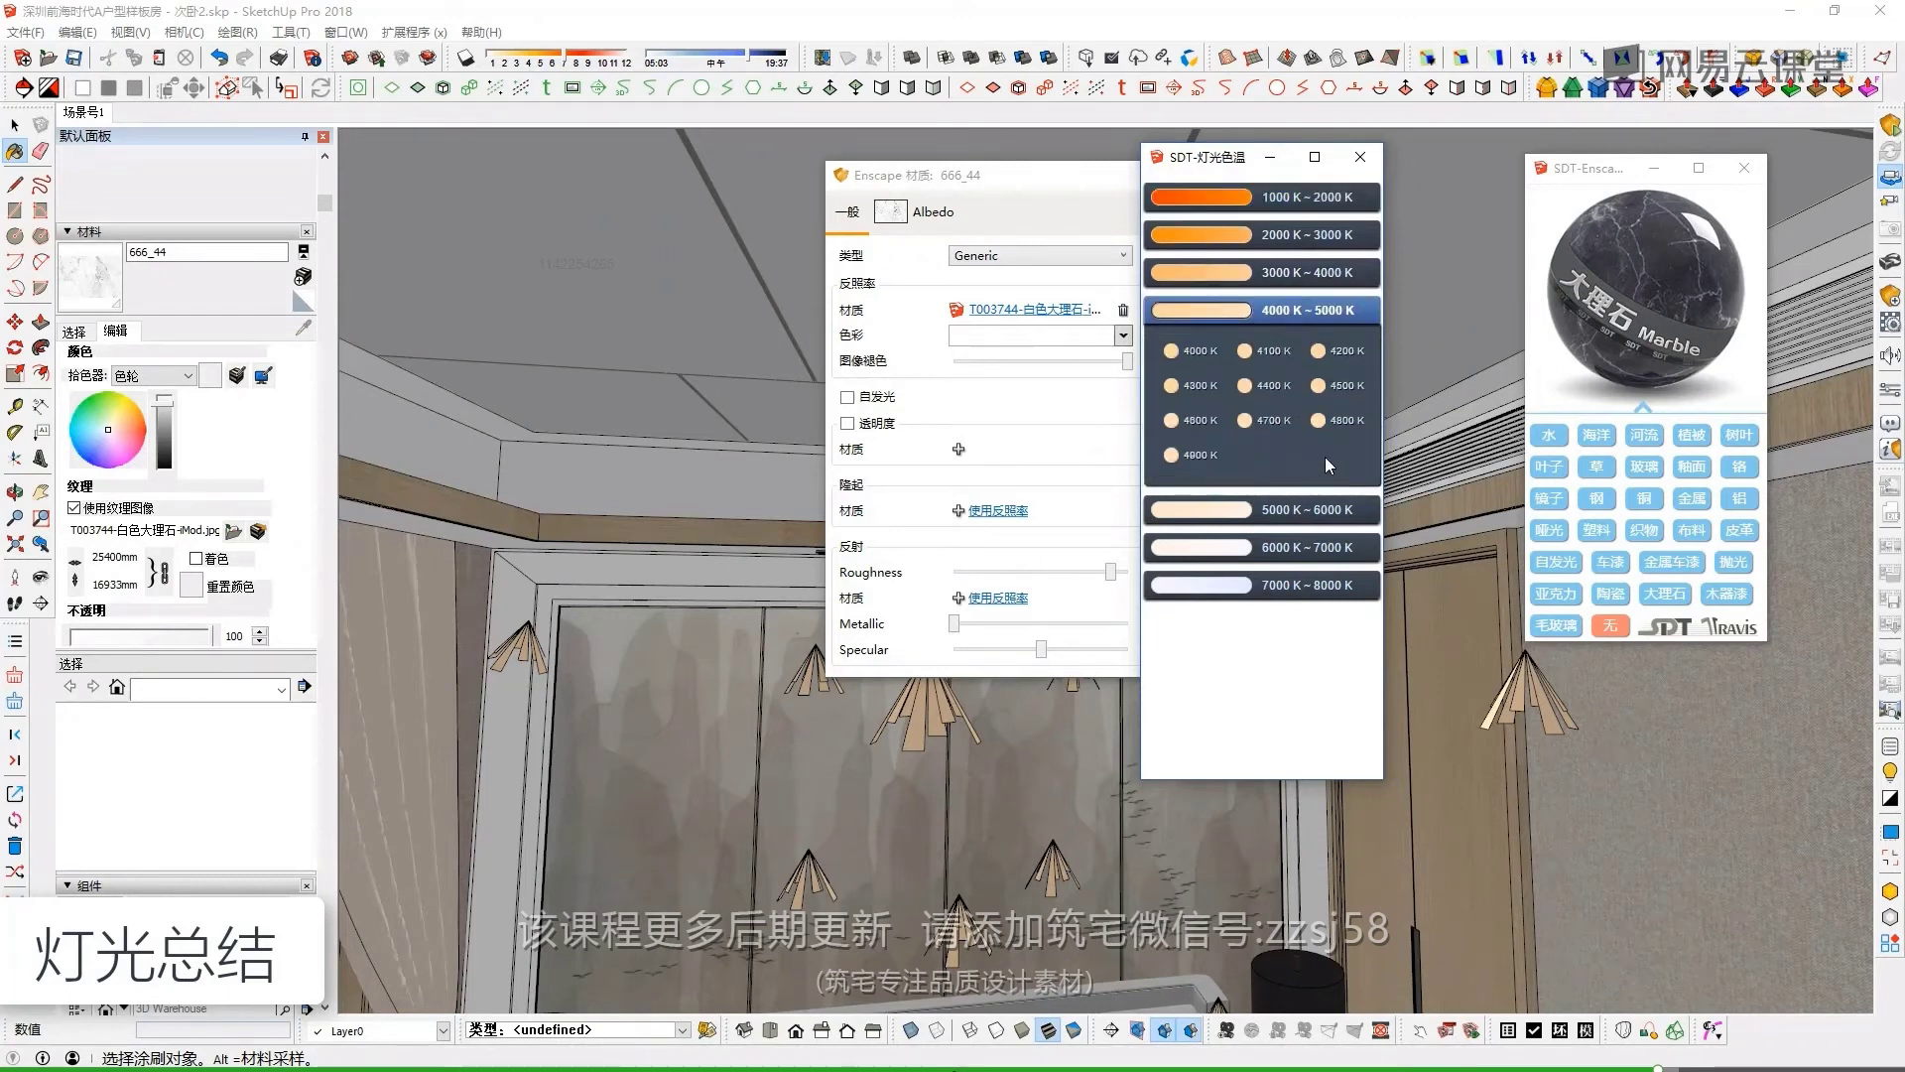
{"action": "left_click", "coordinate": [1343, 278]}
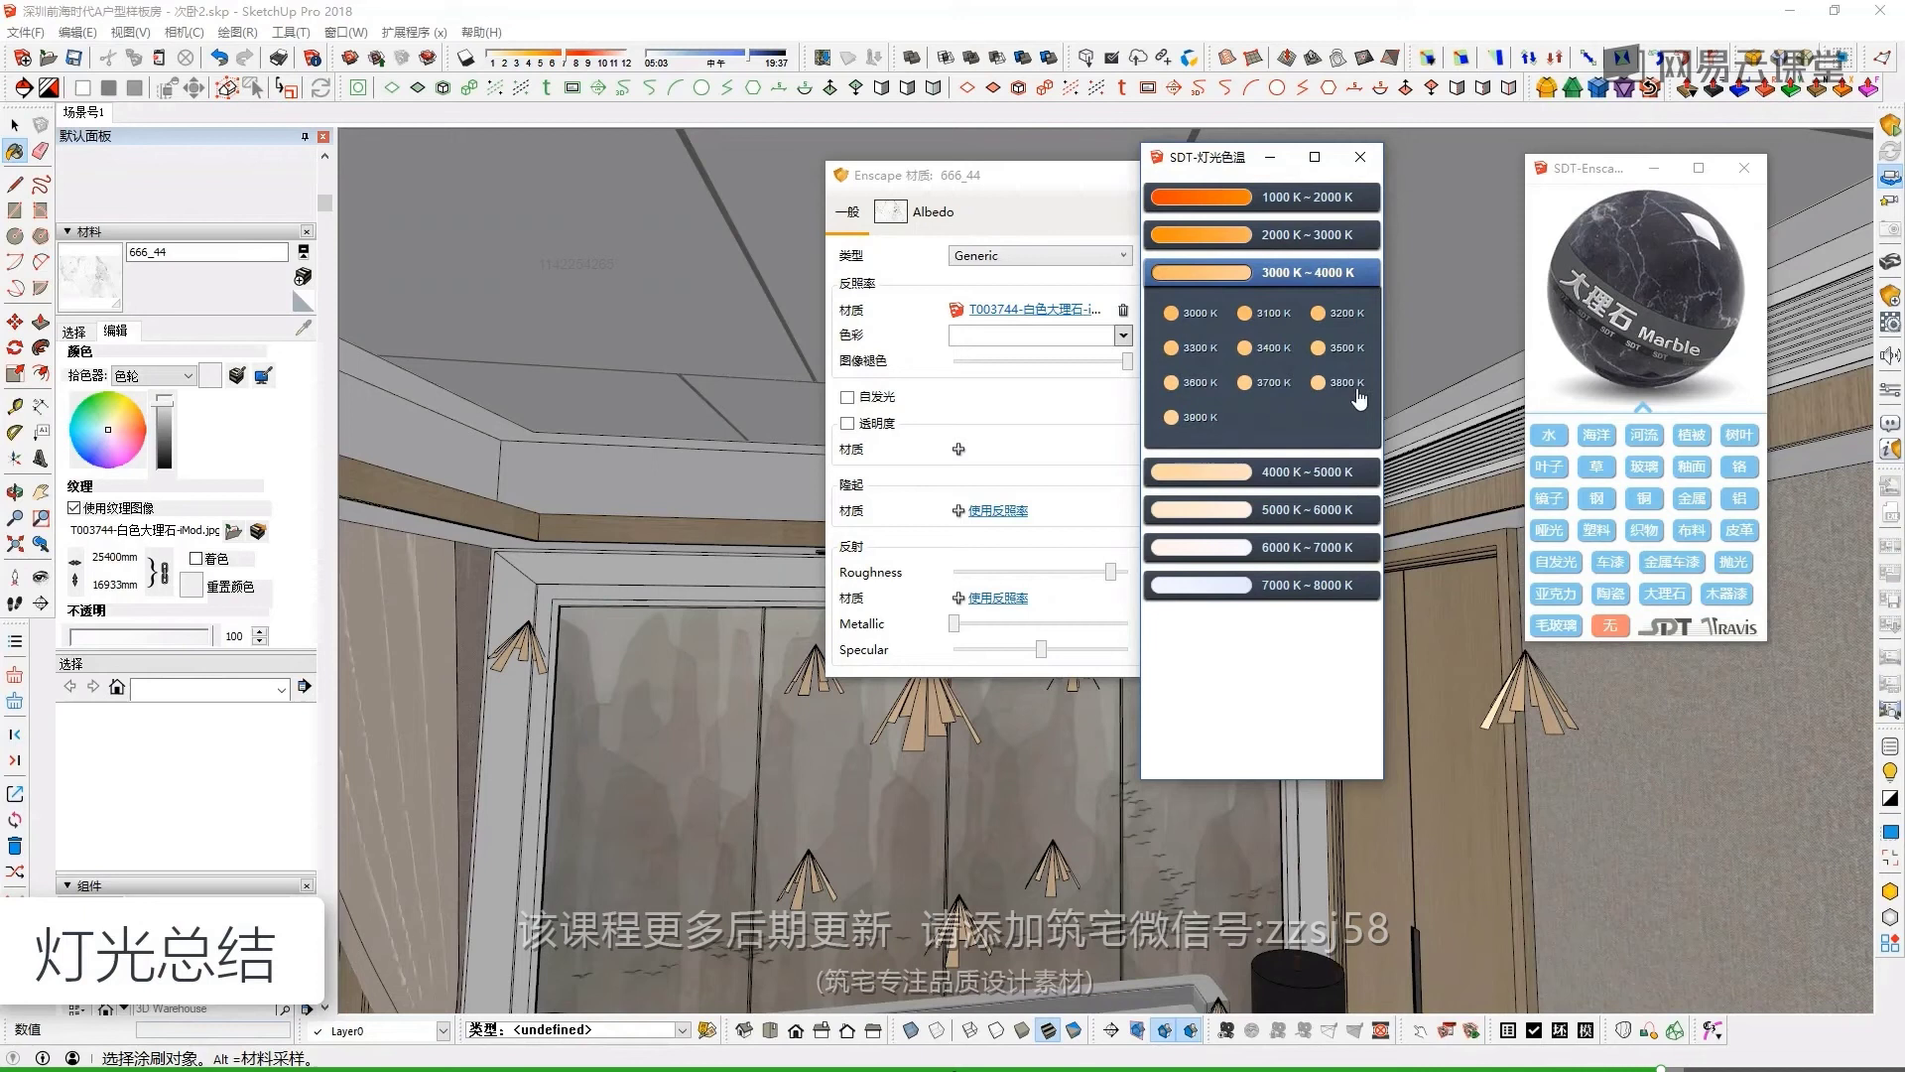
{"action": "left_click", "coordinate": [1360, 157]}
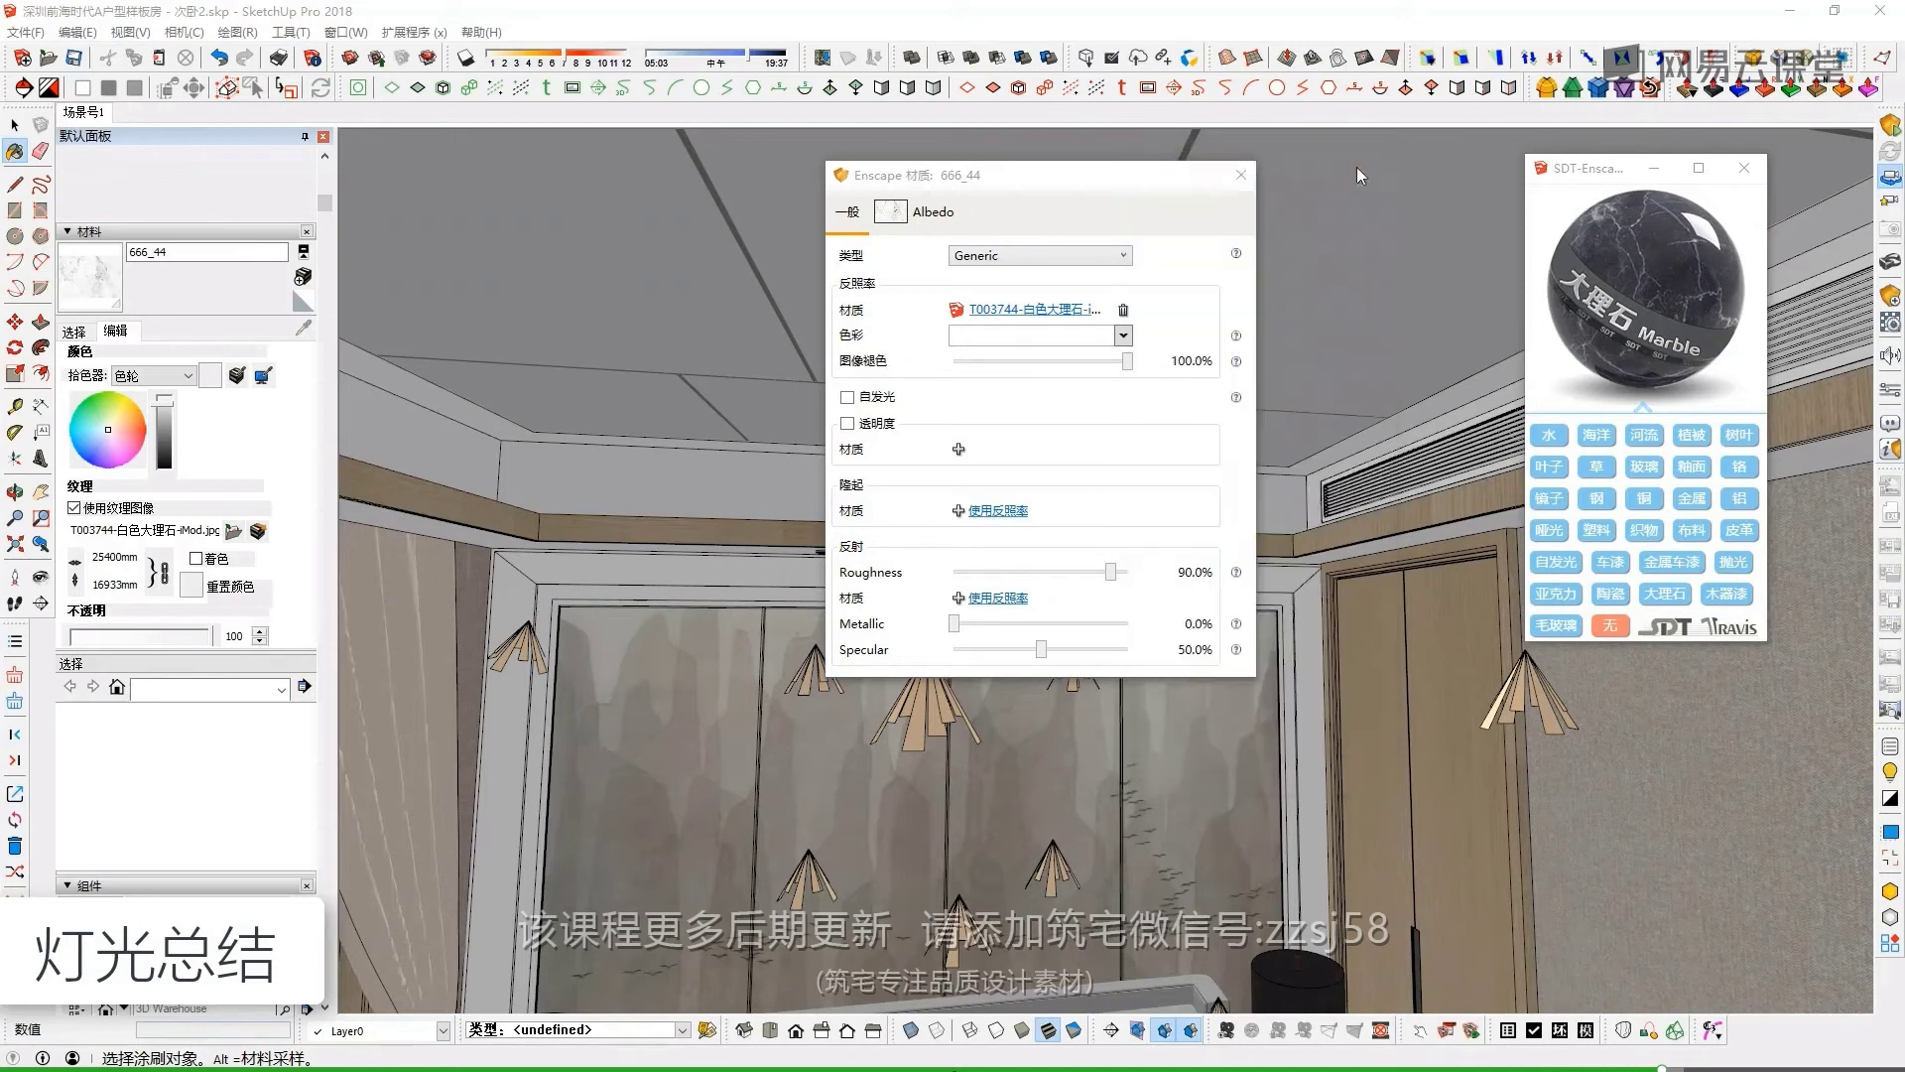
{"action": "left_click", "coordinate": [1242, 177]}
Check the lighting summary slide in the LayOut presentation again and return to the SketchUp bedroom model
{"action": "key", "text": "super"}
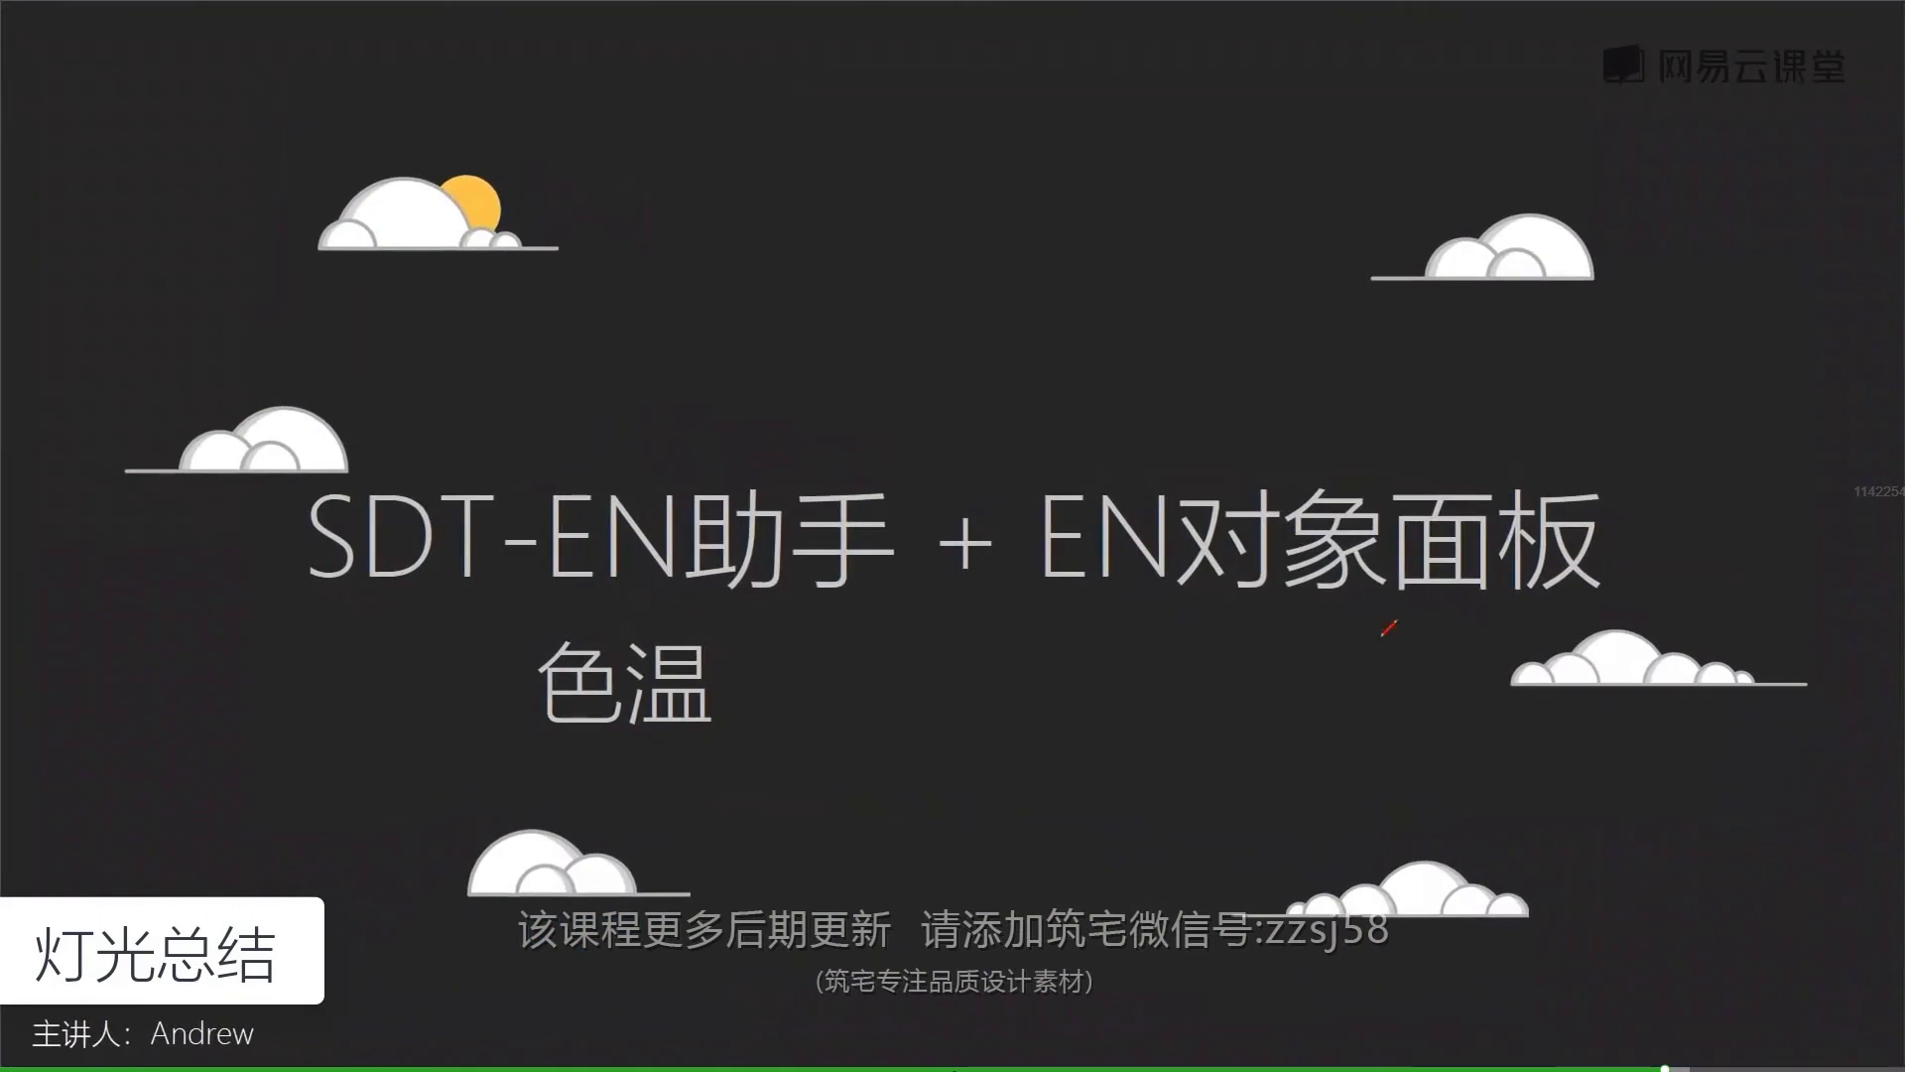
{"action": "key", "text": "super+Tab"}
{"action": "left_click", "coordinate": [877, 308]}
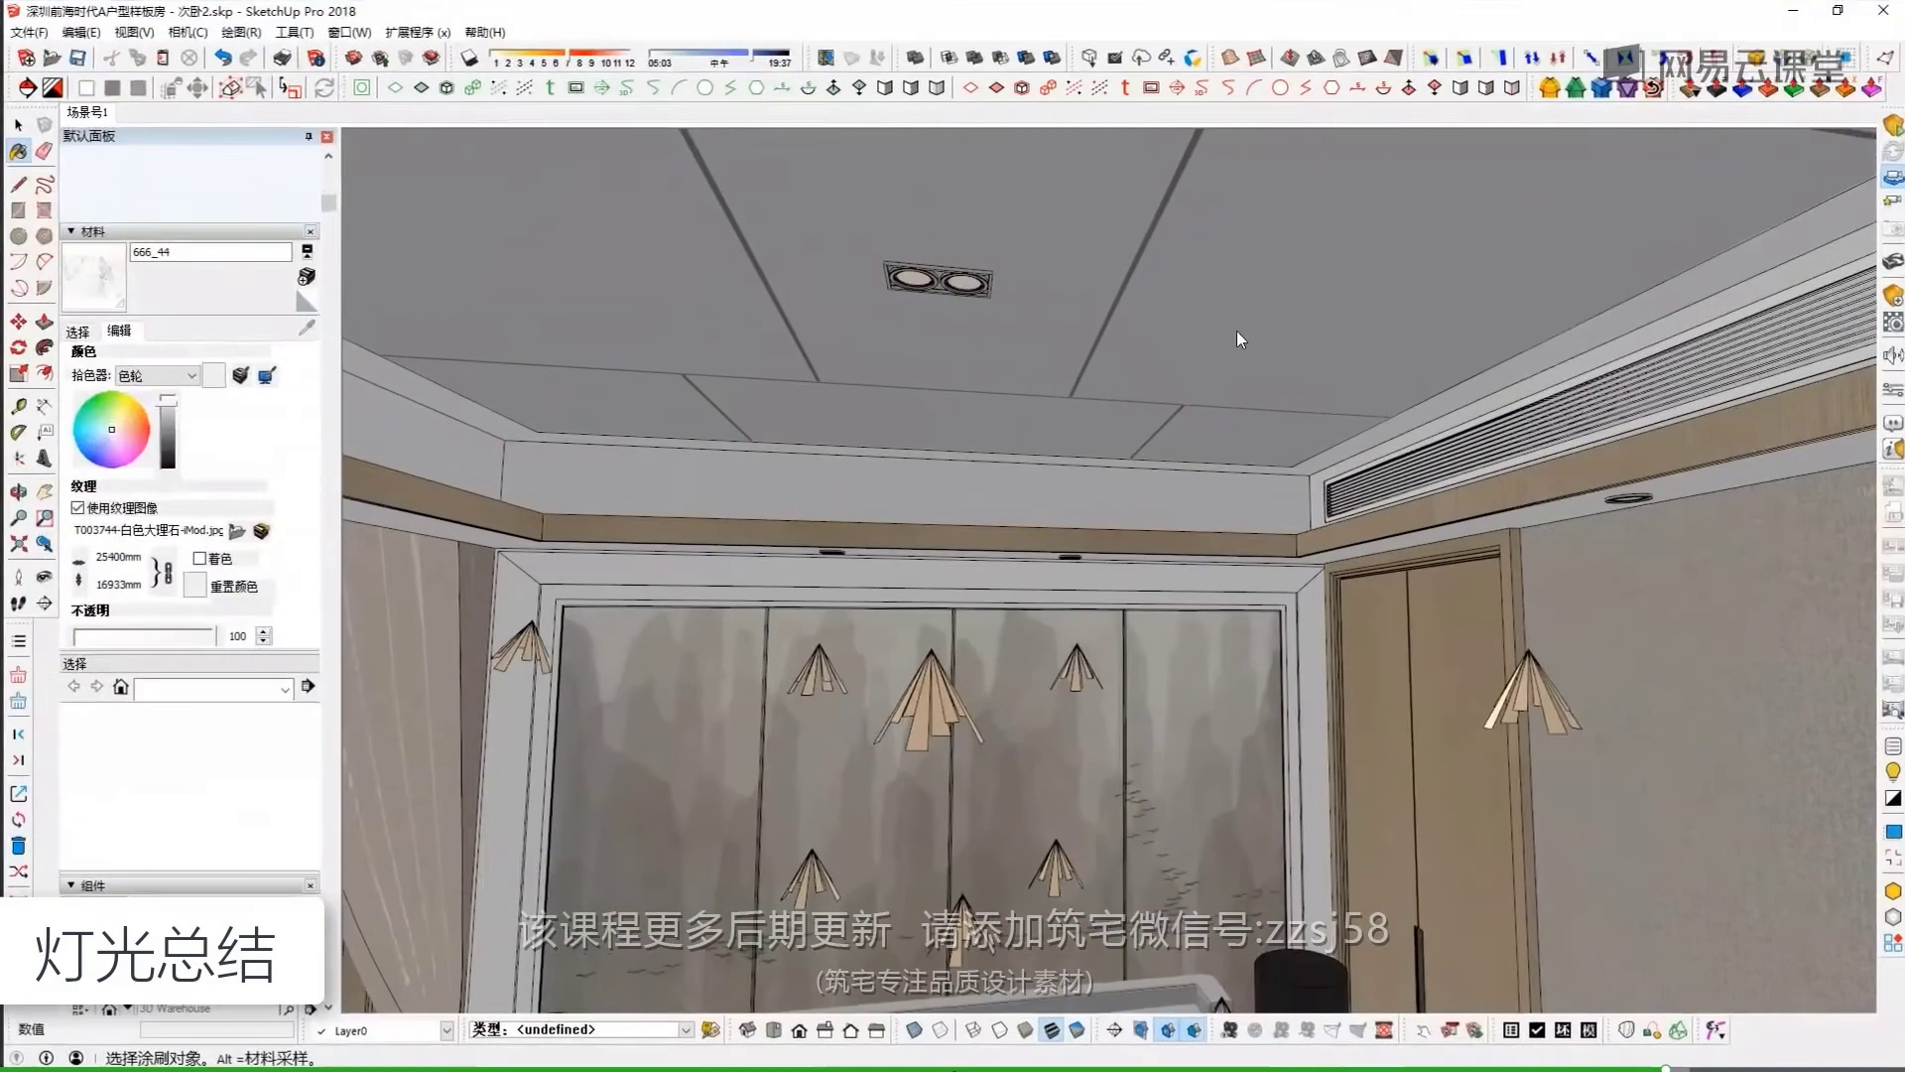
Open the Enscape sound and light object editor beside the SDT colour temperature window, and close the SDT-Enscape assistant
{"action": "left_click", "coordinate": [1891, 297]}
{"action": "left_click", "coordinate": [1894, 299]}
{"action": "left_click", "coordinate": [1744, 170]}
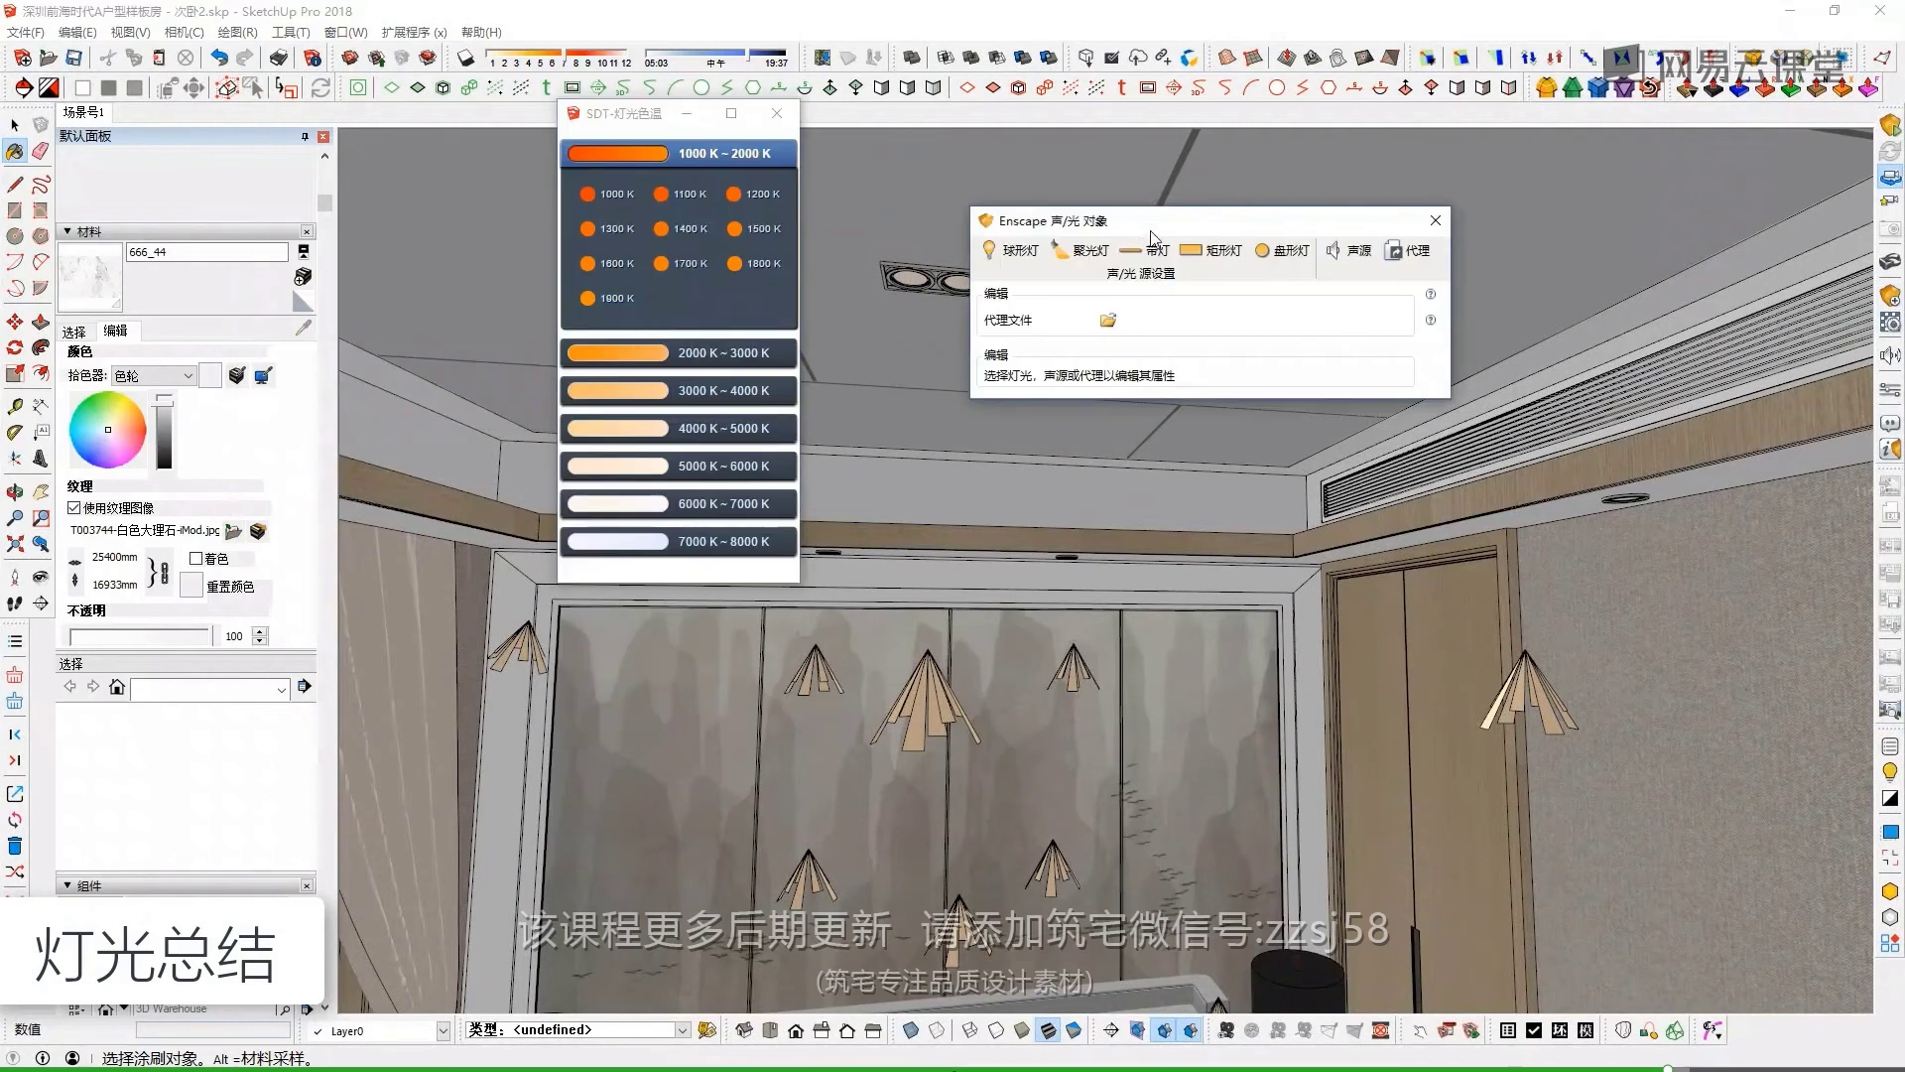
{"action": "left_click_drag", "start_coordinate": [1155, 234], "coordinate": [1161, 208]}
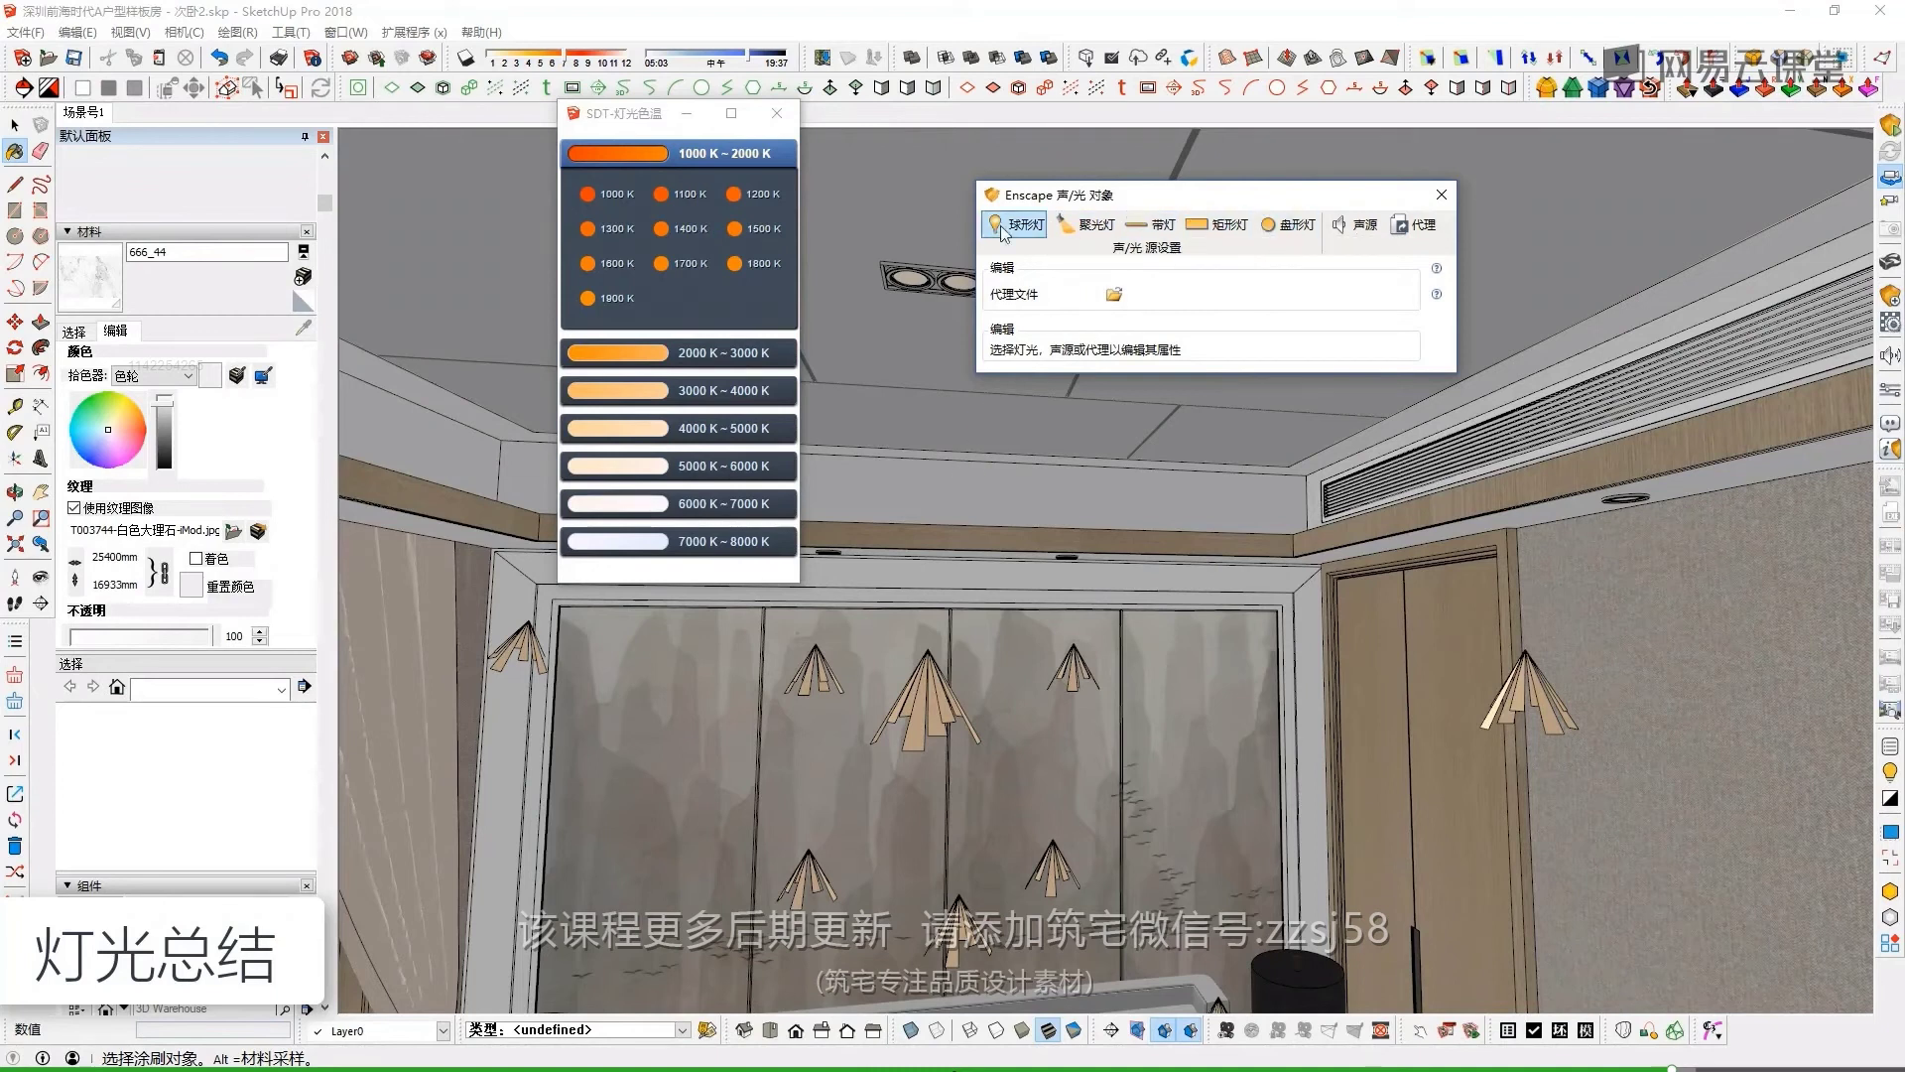
Show the LayOut slide on IES lights, object fill, floor fill and special lights, and return to the SketchUp model
{"action": "left_click_drag", "start_coordinate": [1183, 568], "coordinate": [1220, 726]}
{"action": "scroll", "coordinate": [1222, 726], "scroll_direction": "up", "scroll_amount": 6}
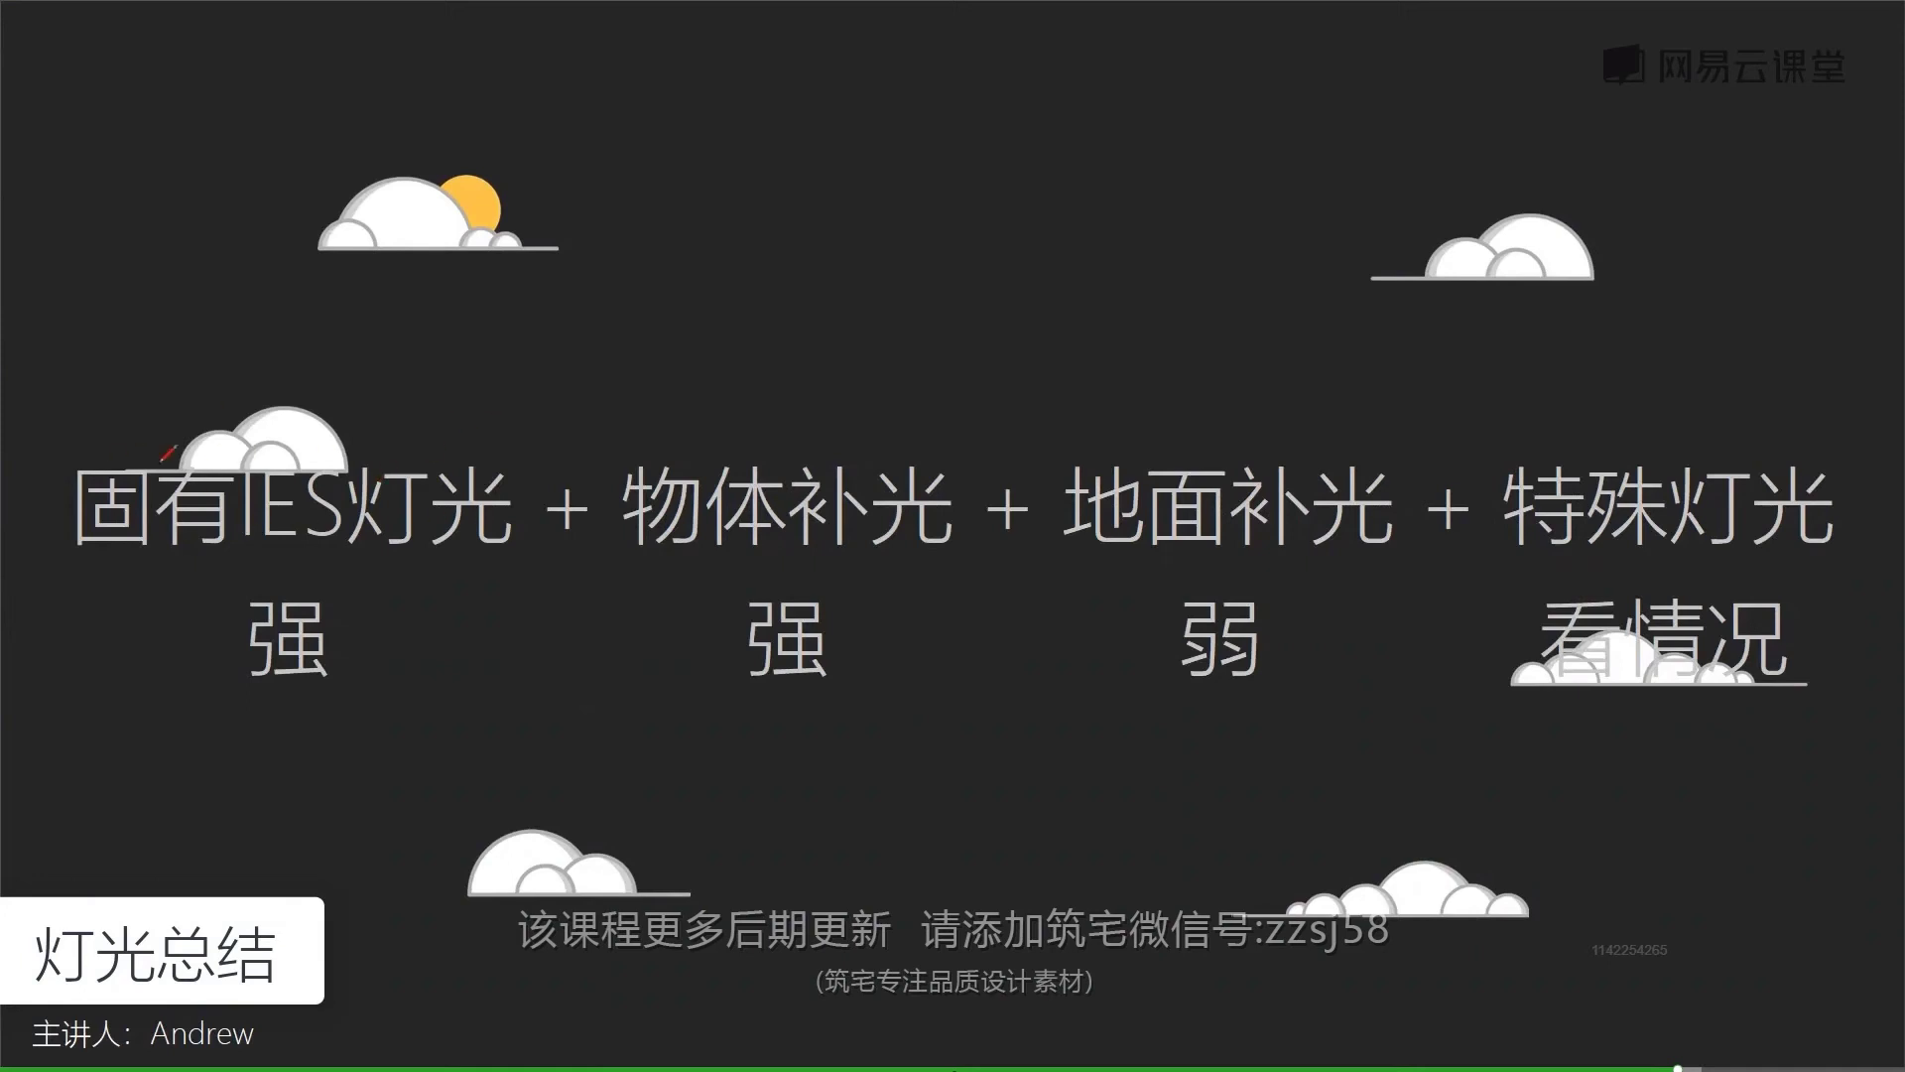
{"action": "key", "text": "super+Tab"}
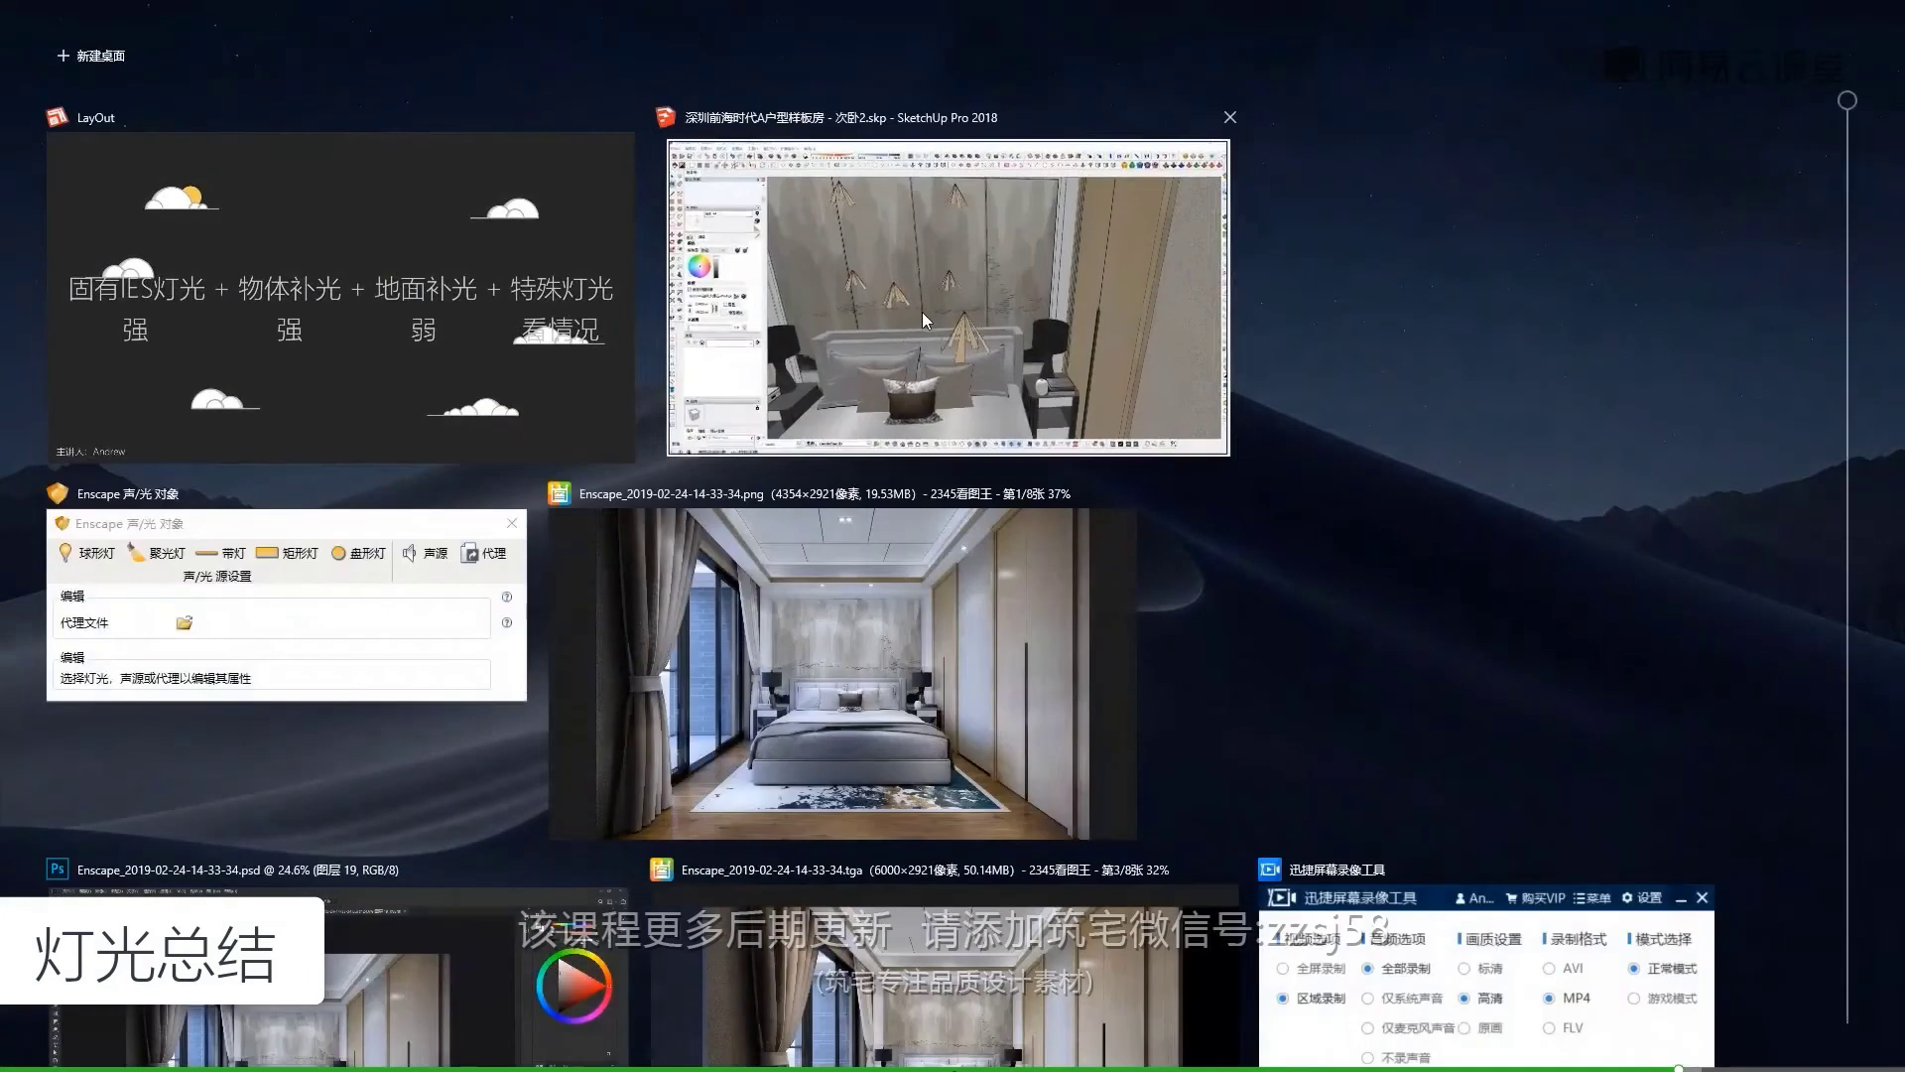
{"action": "left_click", "coordinate": [921, 312]}
Move the SDT colour temperature window and the Enscape object editor aside to clear the view of the bed wall
{"action": "scroll", "coordinate": [883, 346], "scroll_direction": "down", "scroll_amount": 4}
{"action": "left_click_drag", "start_coordinate": [883, 347], "coordinate": [817, 227]}
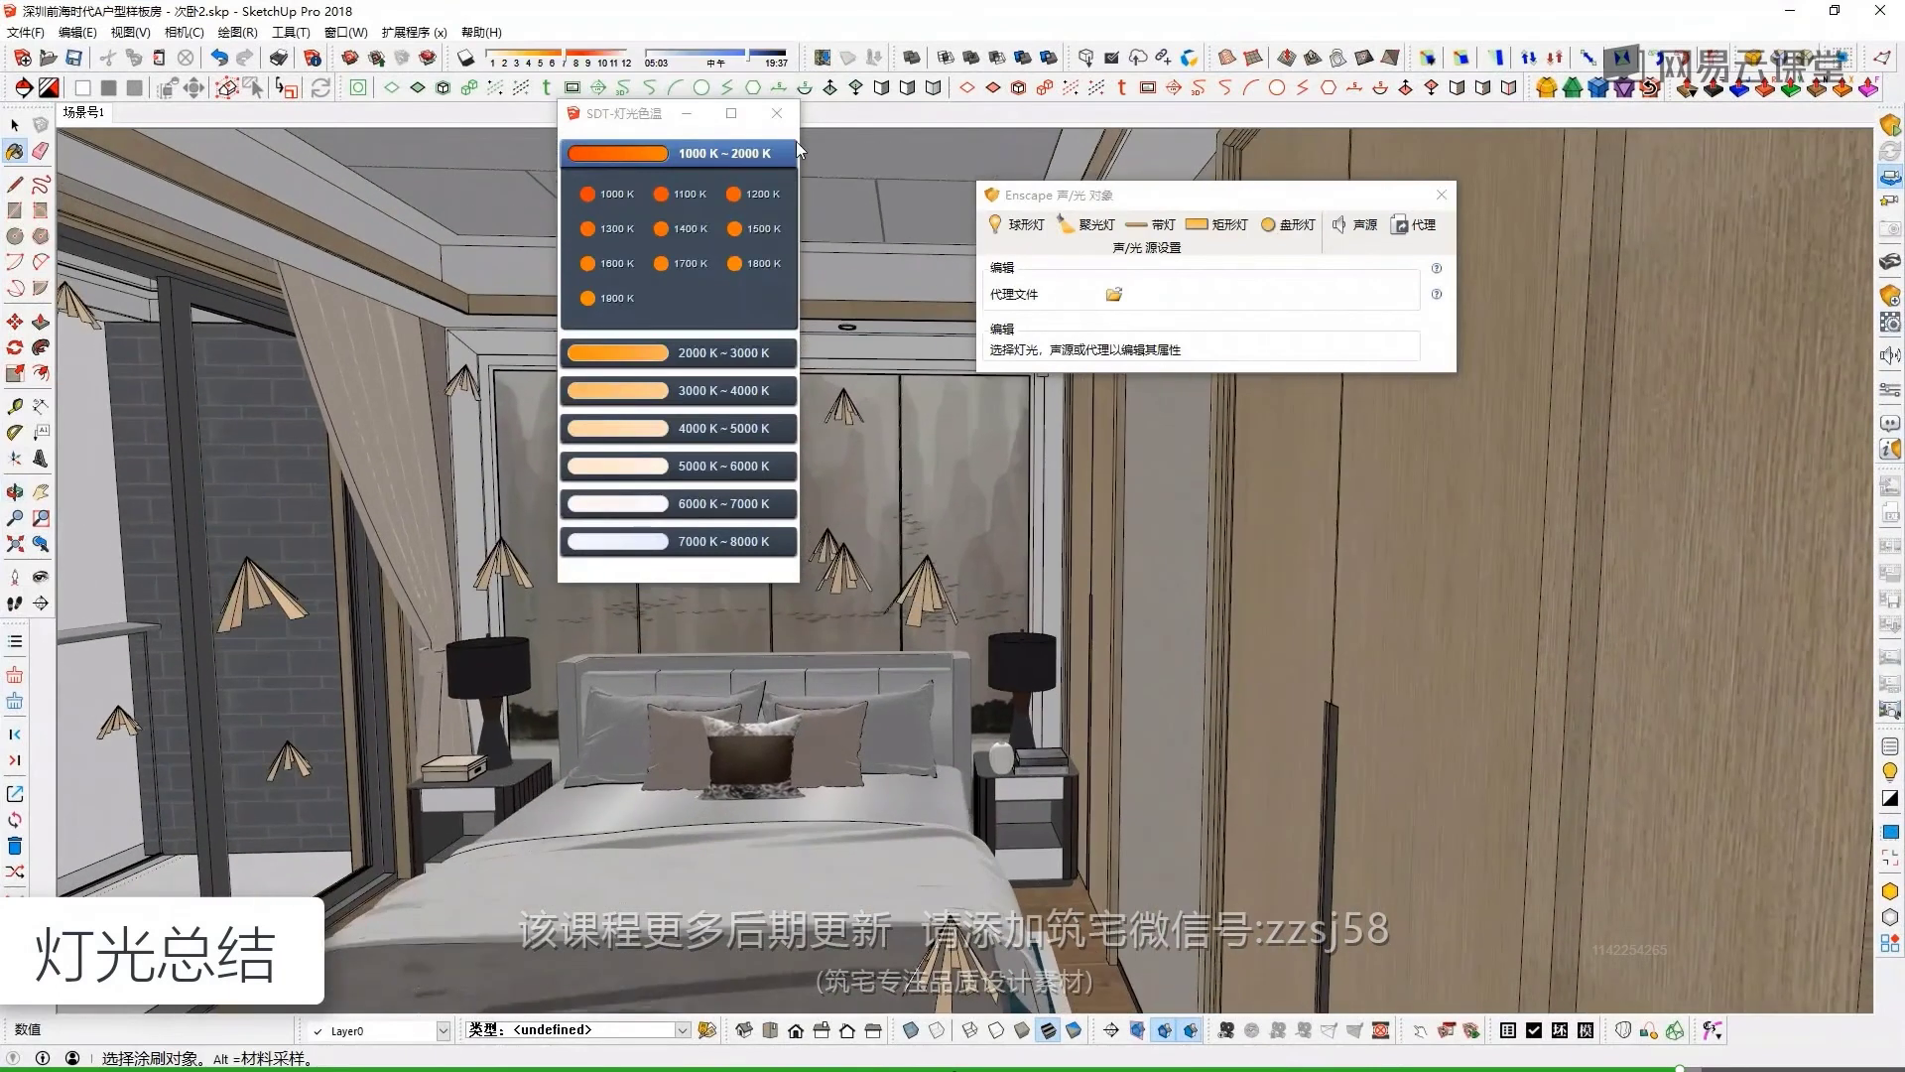
{"action": "left_click_drag", "start_coordinate": [638, 114], "coordinate": [1584, 312]}
{"action": "left_click_drag", "start_coordinate": [1234, 194], "coordinate": [1648, 110]}
Examine the bedroom ceiling's downlights and recessed spotlights and the IES lights in front of the headboard wall
{"action": "left_click_drag", "start_coordinate": [960, 431], "coordinate": [954, 488]}
{"action": "scroll", "coordinate": [1051, 288], "scroll_direction": "up", "scroll_amount": 3}
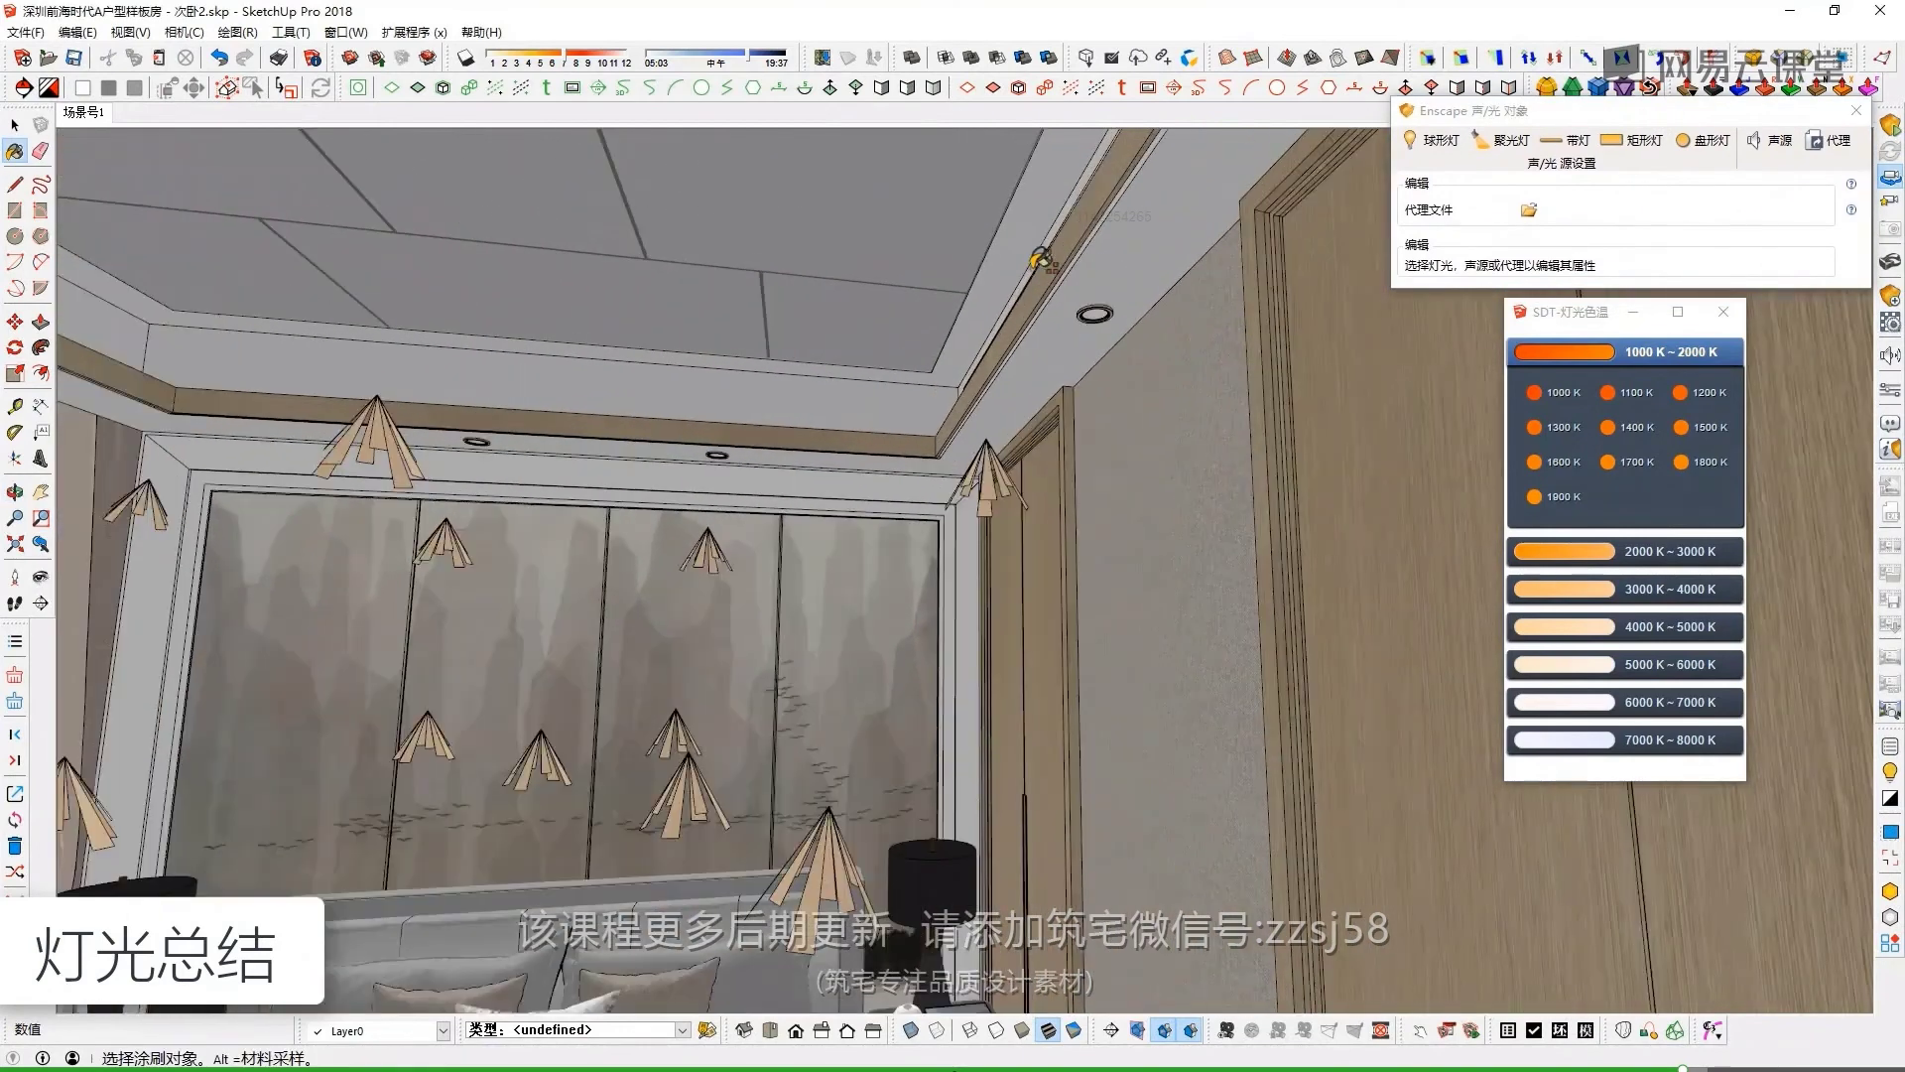
{"action": "left_click_drag", "start_coordinate": [1077, 298], "coordinate": [1027, 437]}
{"action": "scroll", "coordinate": [1027, 437], "scroll_direction": "up", "scroll_amount": 3}
{"action": "scroll", "coordinate": [437, 340], "scroll_direction": "down", "scroll_amount": 4}
{"action": "left_click_drag", "start_coordinate": [436, 340], "coordinate": [724, 400]}
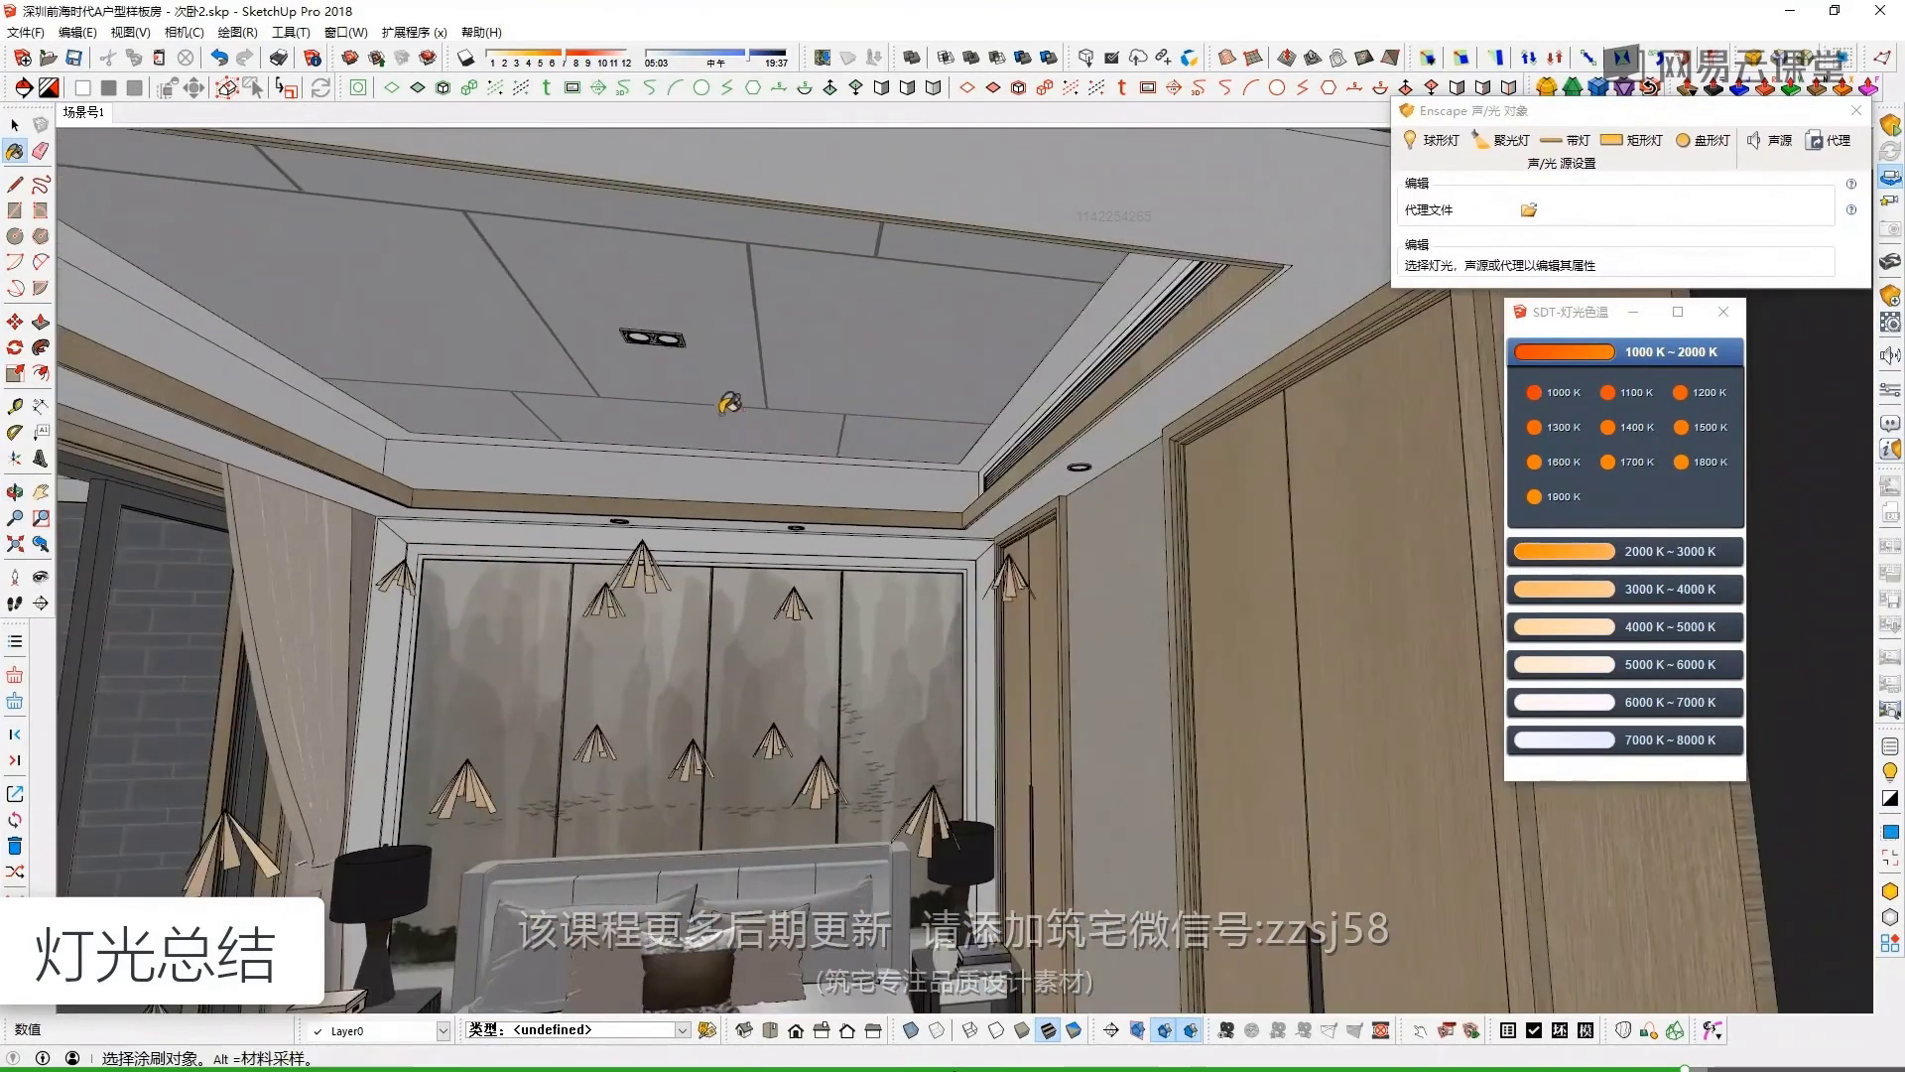
{"action": "scroll", "coordinate": [833, 434], "scroll_direction": "down", "scroll_amount": 3}
{"action": "mouse_move", "coordinate": [834, 434]}
{"action": "left_mouse_down"}
{"action": "mouse_move", "coordinate": [919, 467]}
{"action": "mouse_move", "coordinate": [765, 502]}
{"action": "mouse_move", "coordinate": [1030, 417]}
{"action": "left_mouse_up"}
{"action": "scroll", "coordinate": [779, 504], "scroll_direction": "up", "scroll_amount": 4}
{"action": "scroll", "coordinate": [300, 385], "scroll_direction": "down", "scroll_amount": 3}
{"action": "left_click_drag", "start_coordinate": [301, 385], "coordinate": [627, 450]}
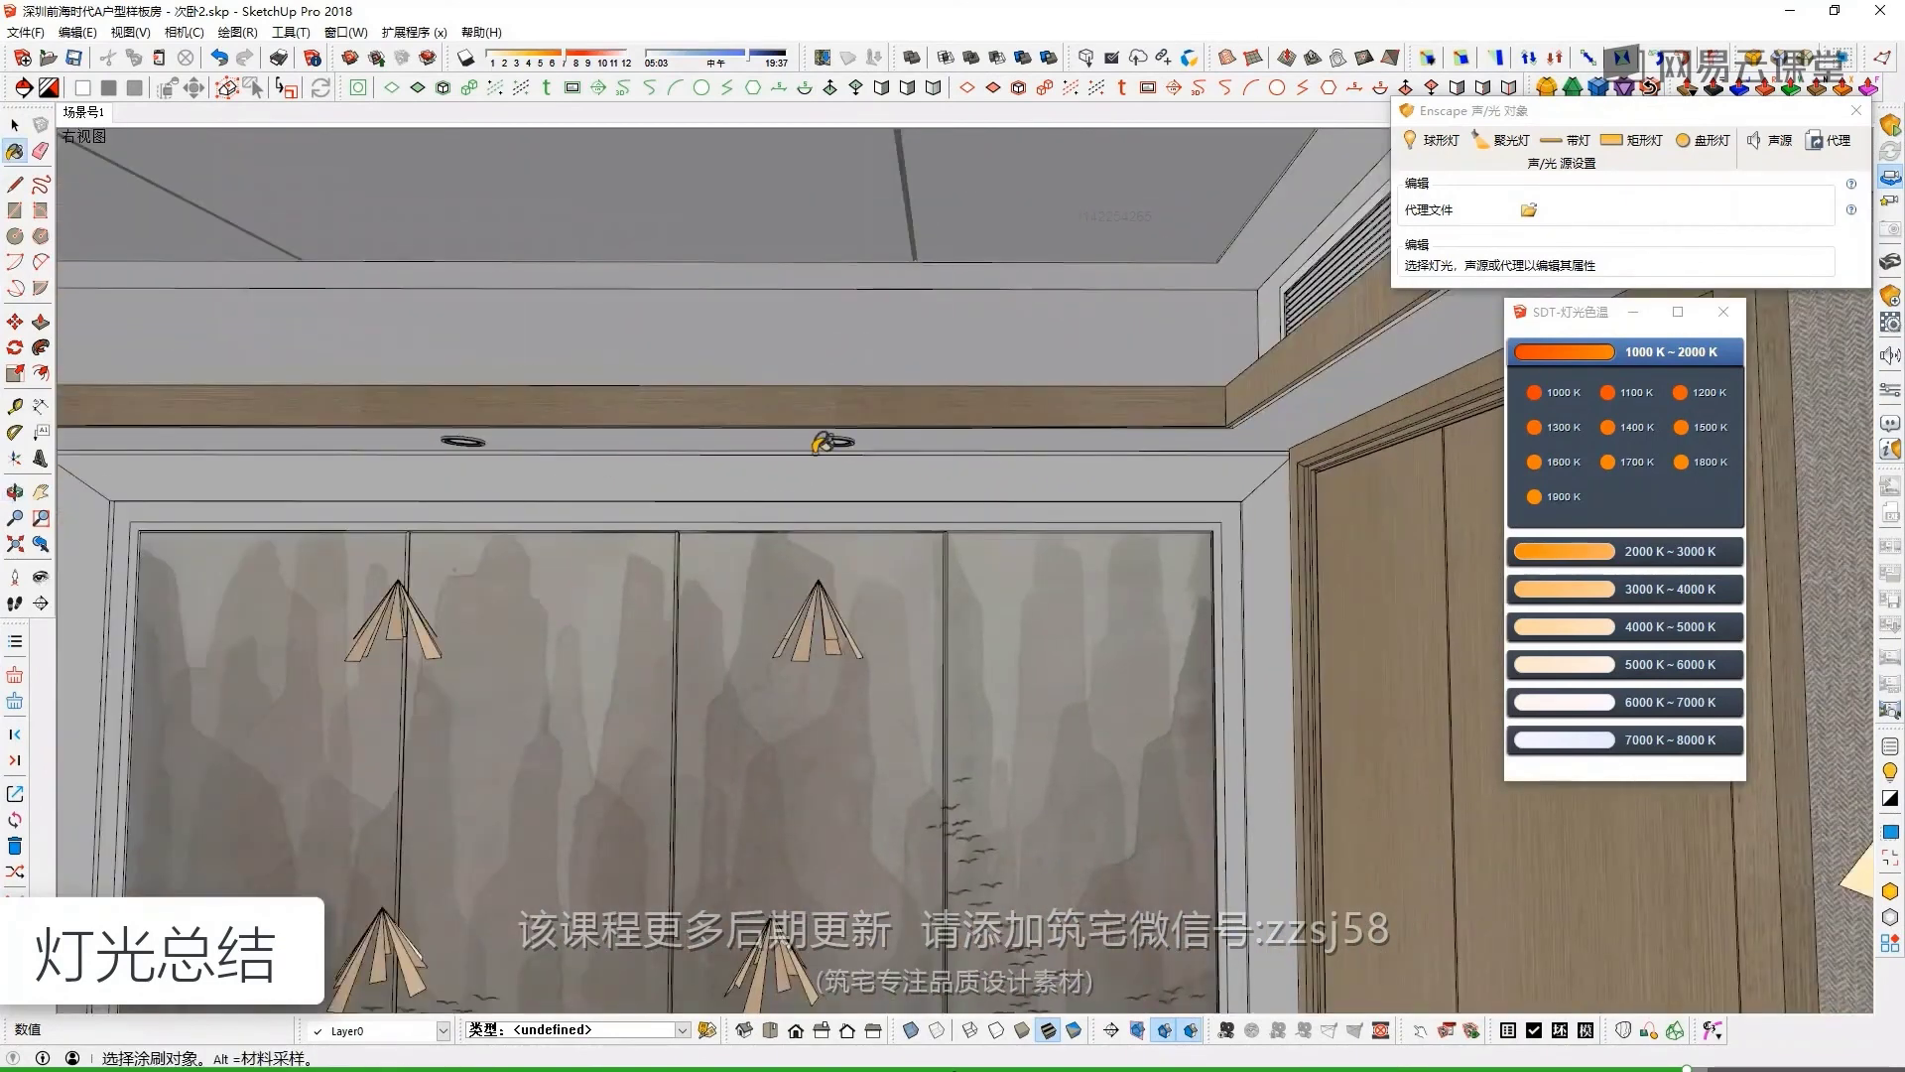
Compare the model with the light types slide in the LayOut presentation and return to SketchUp
{"action": "key", "text": "alt+Tab"}
{"action": "key", "text": "super+Tab"}
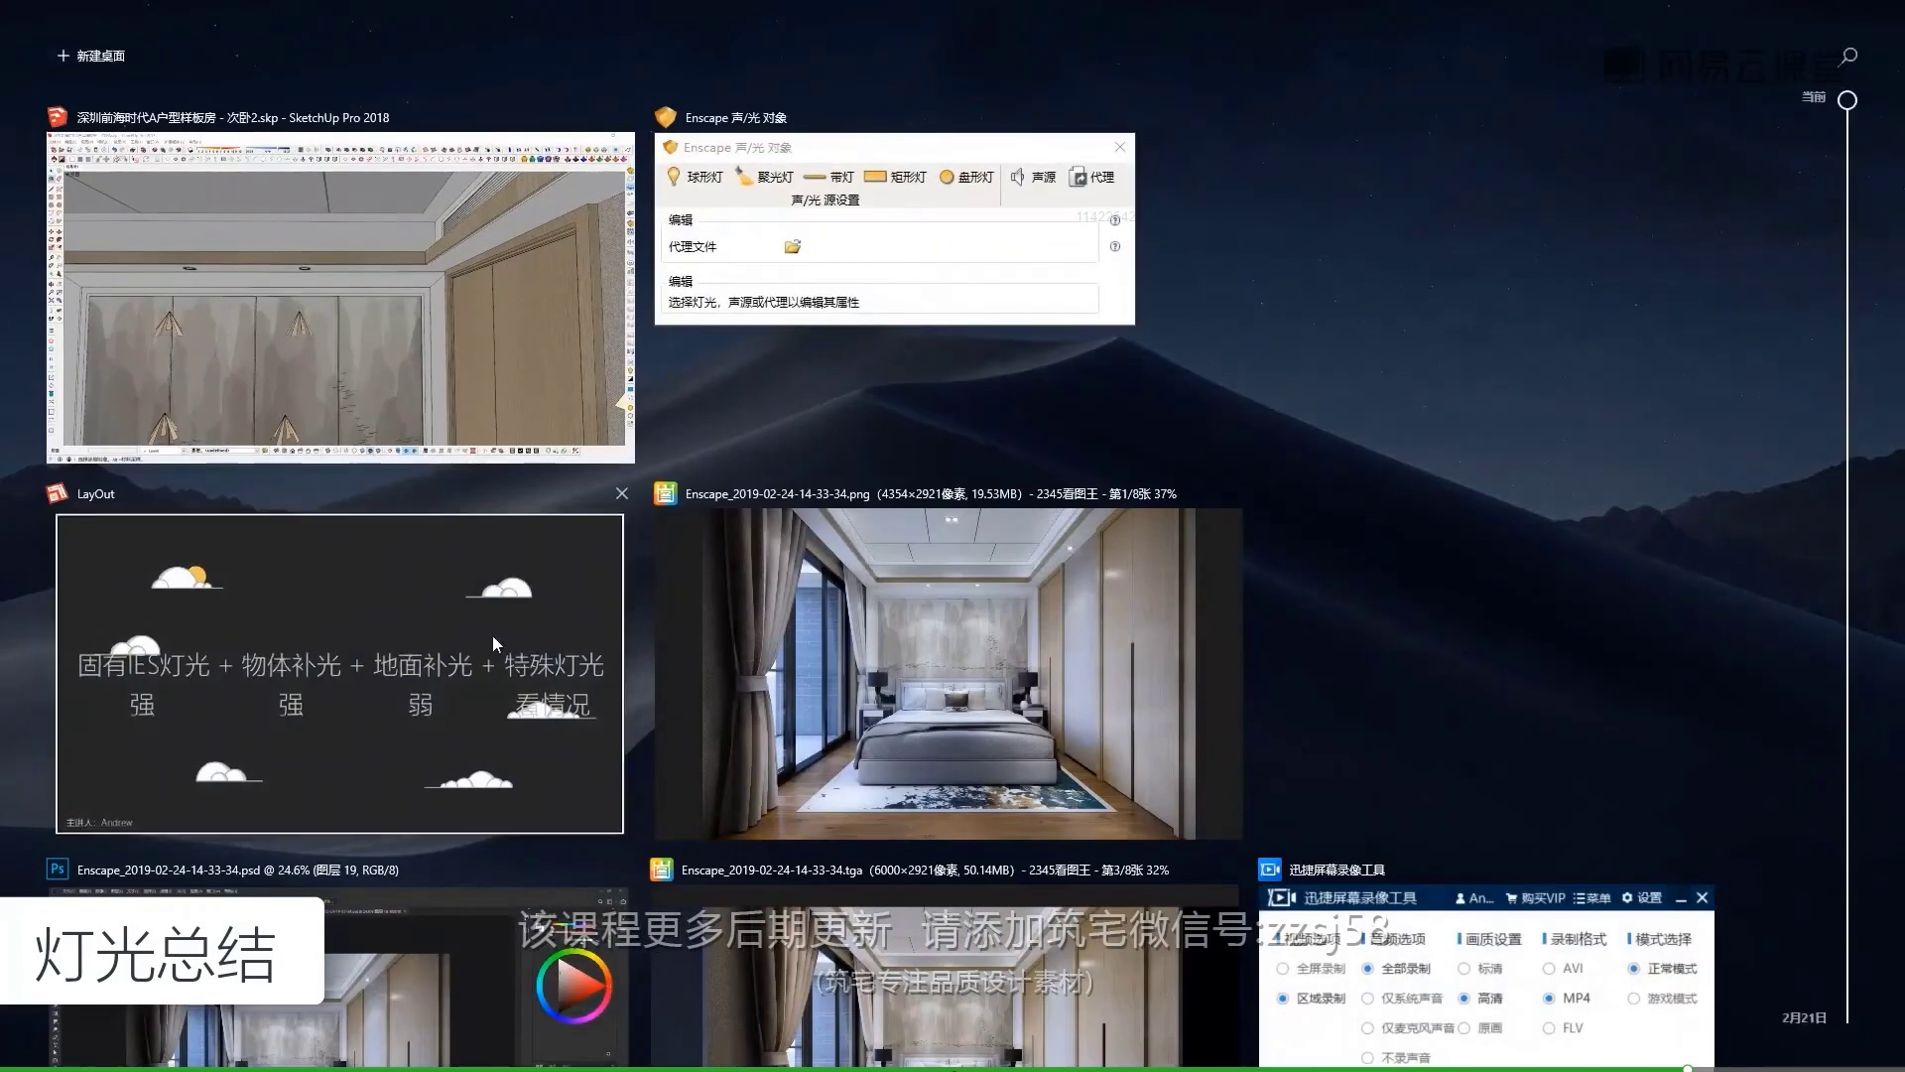
{"action": "left_click", "coordinate": [493, 635]}
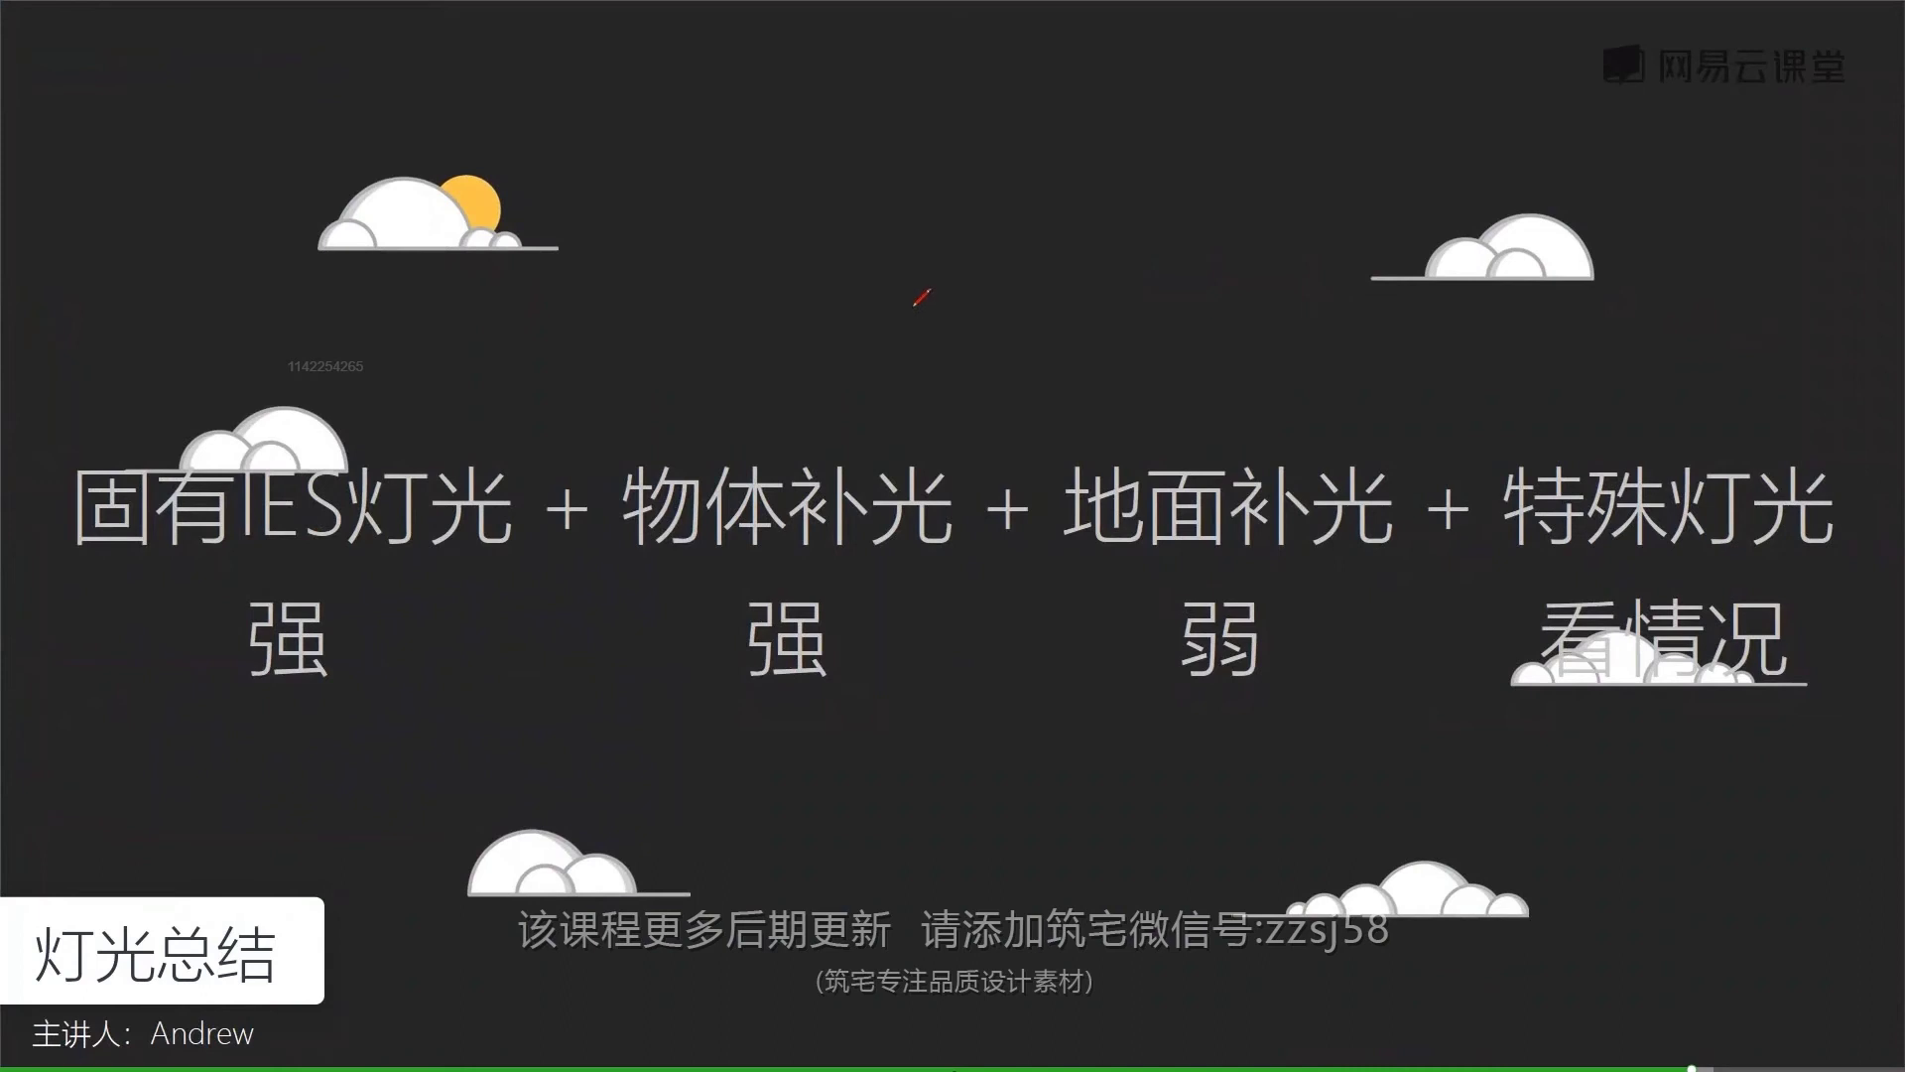
{"action": "key", "text": "super+Tab"}
{"action": "left_click", "coordinate": [936, 375]}
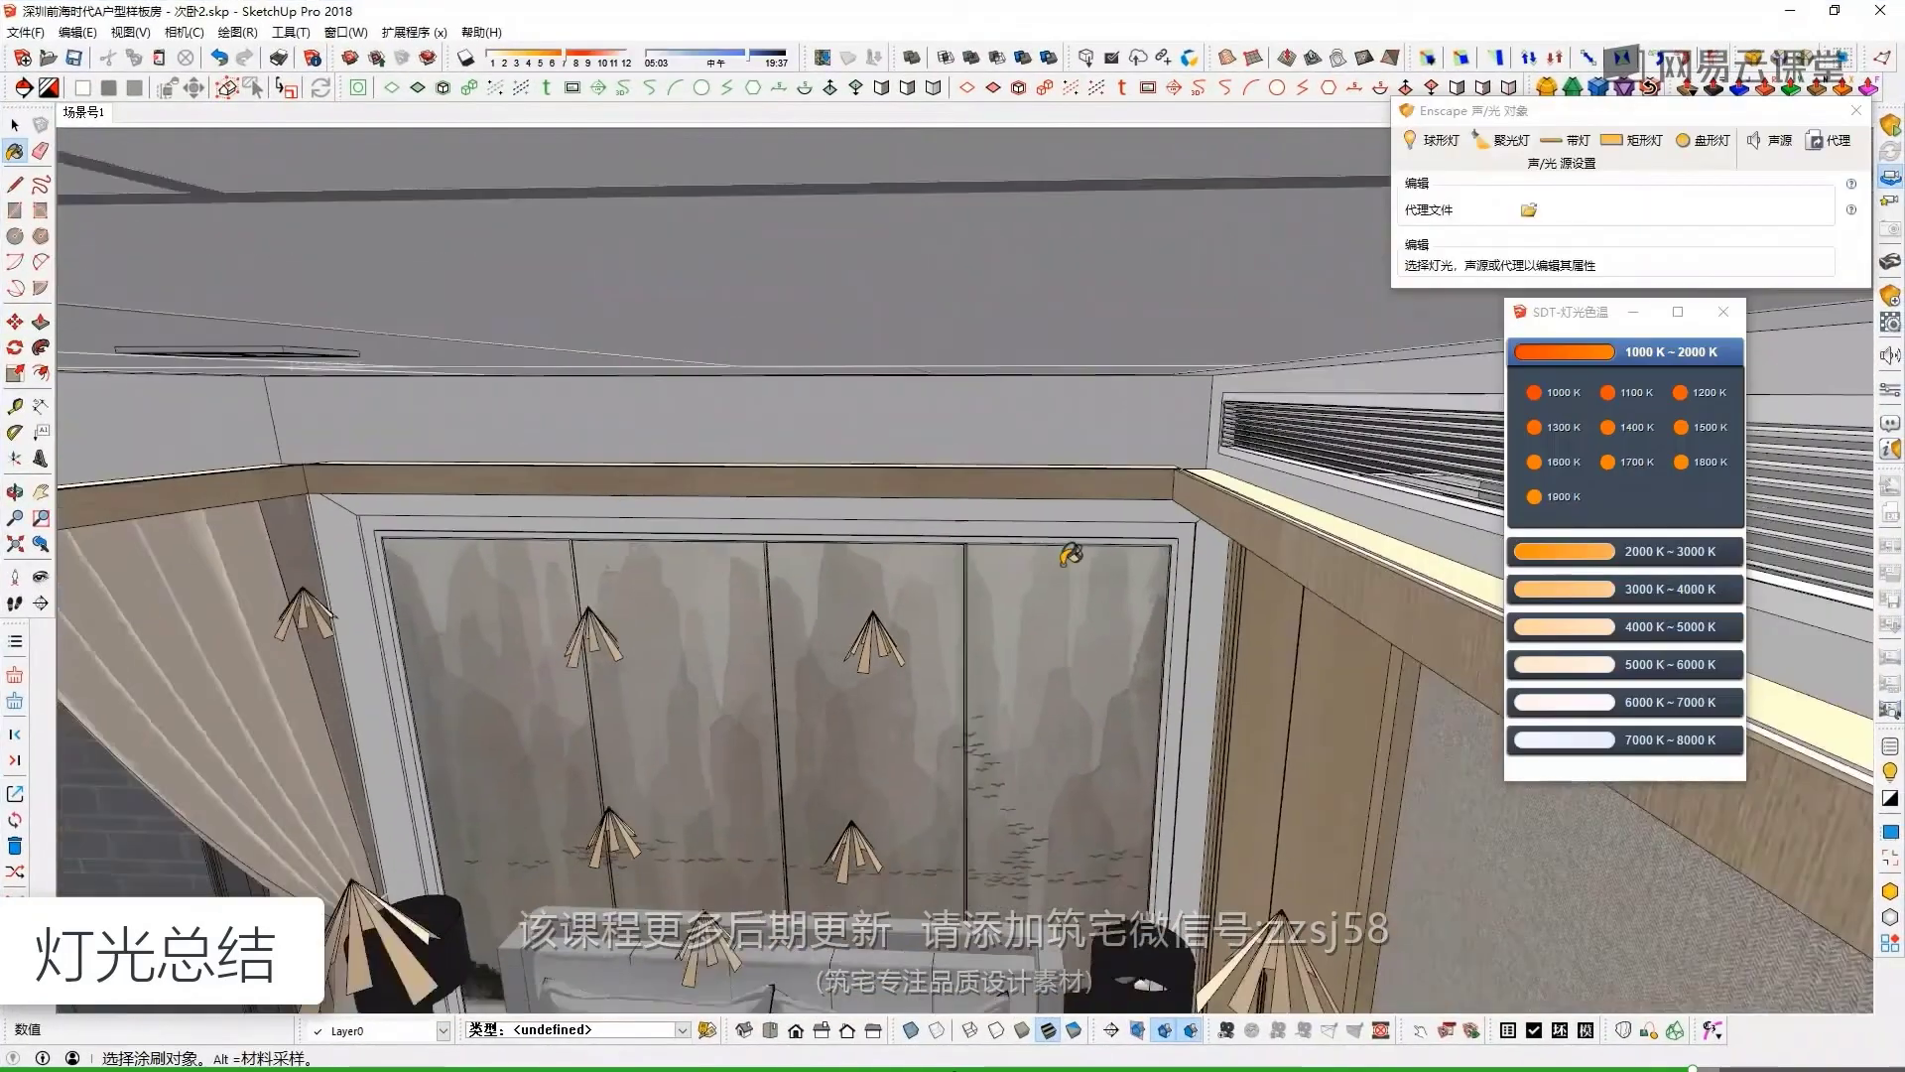
Examine the lights placed around the bed and above the bedside tables, and return to the light types slide in LayOut
{"action": "scroll", "coordinate": [1072, 554], "scroll_direction": "down", "scroll_amount": 3}
{"action": "mouse_move", "coordinate": [1072, 553]}
{"action": "left_mouse_down"}
{"action": "mouse_move", "coordinate": [1032, 404]}
{"action": "mouse_move", "coordinate": [1012, 561]}
{"action": "left_mouse_up"}
{"action": "scroll", "coordinate": [1012, 561], "scroll_direction": "down", "scroll_amount": 3}
{"action": "scroll", "coordinate": [995, 651], "scroll_direction": "up", "scroll_amount": 5}
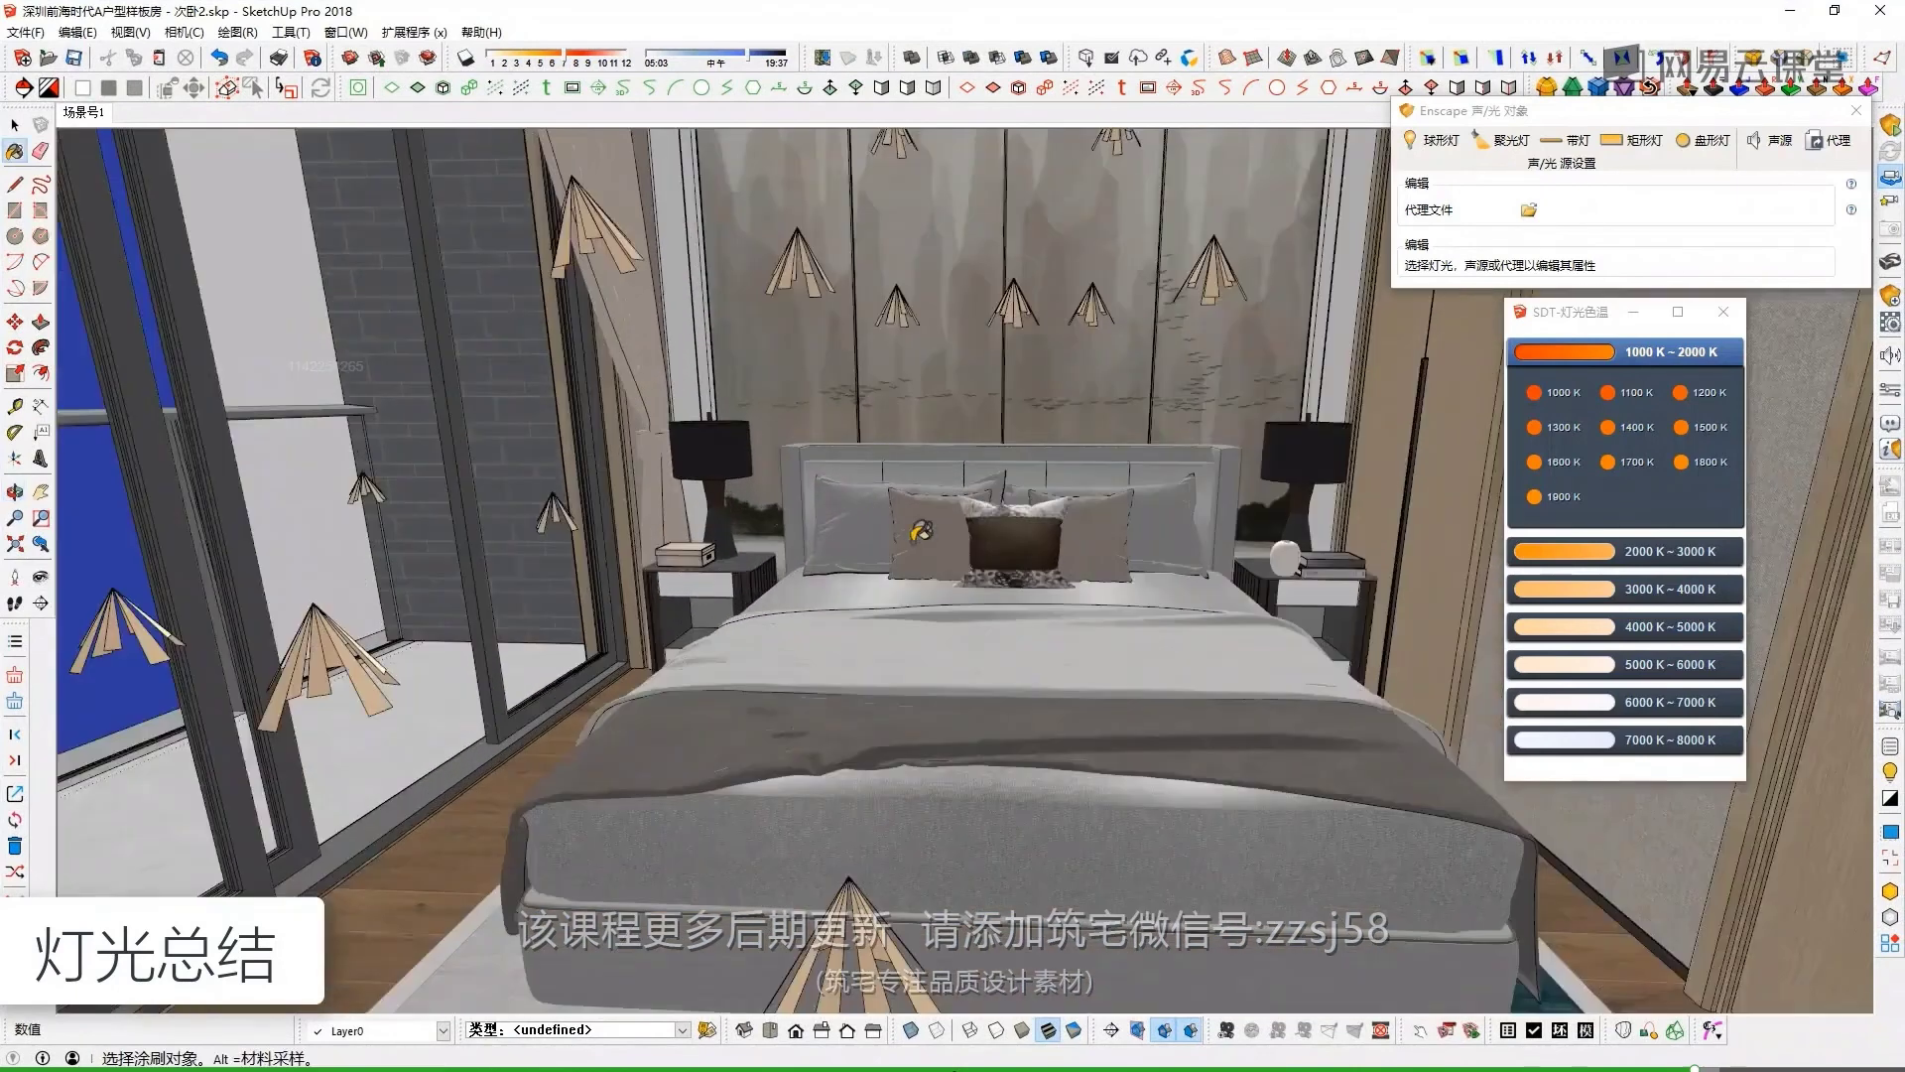
{"action": "key", "text": "b"}
{"action": "scroll", "coordinate": [1001, 382], "scroll_direction": "up", "scroll_amount": 5}
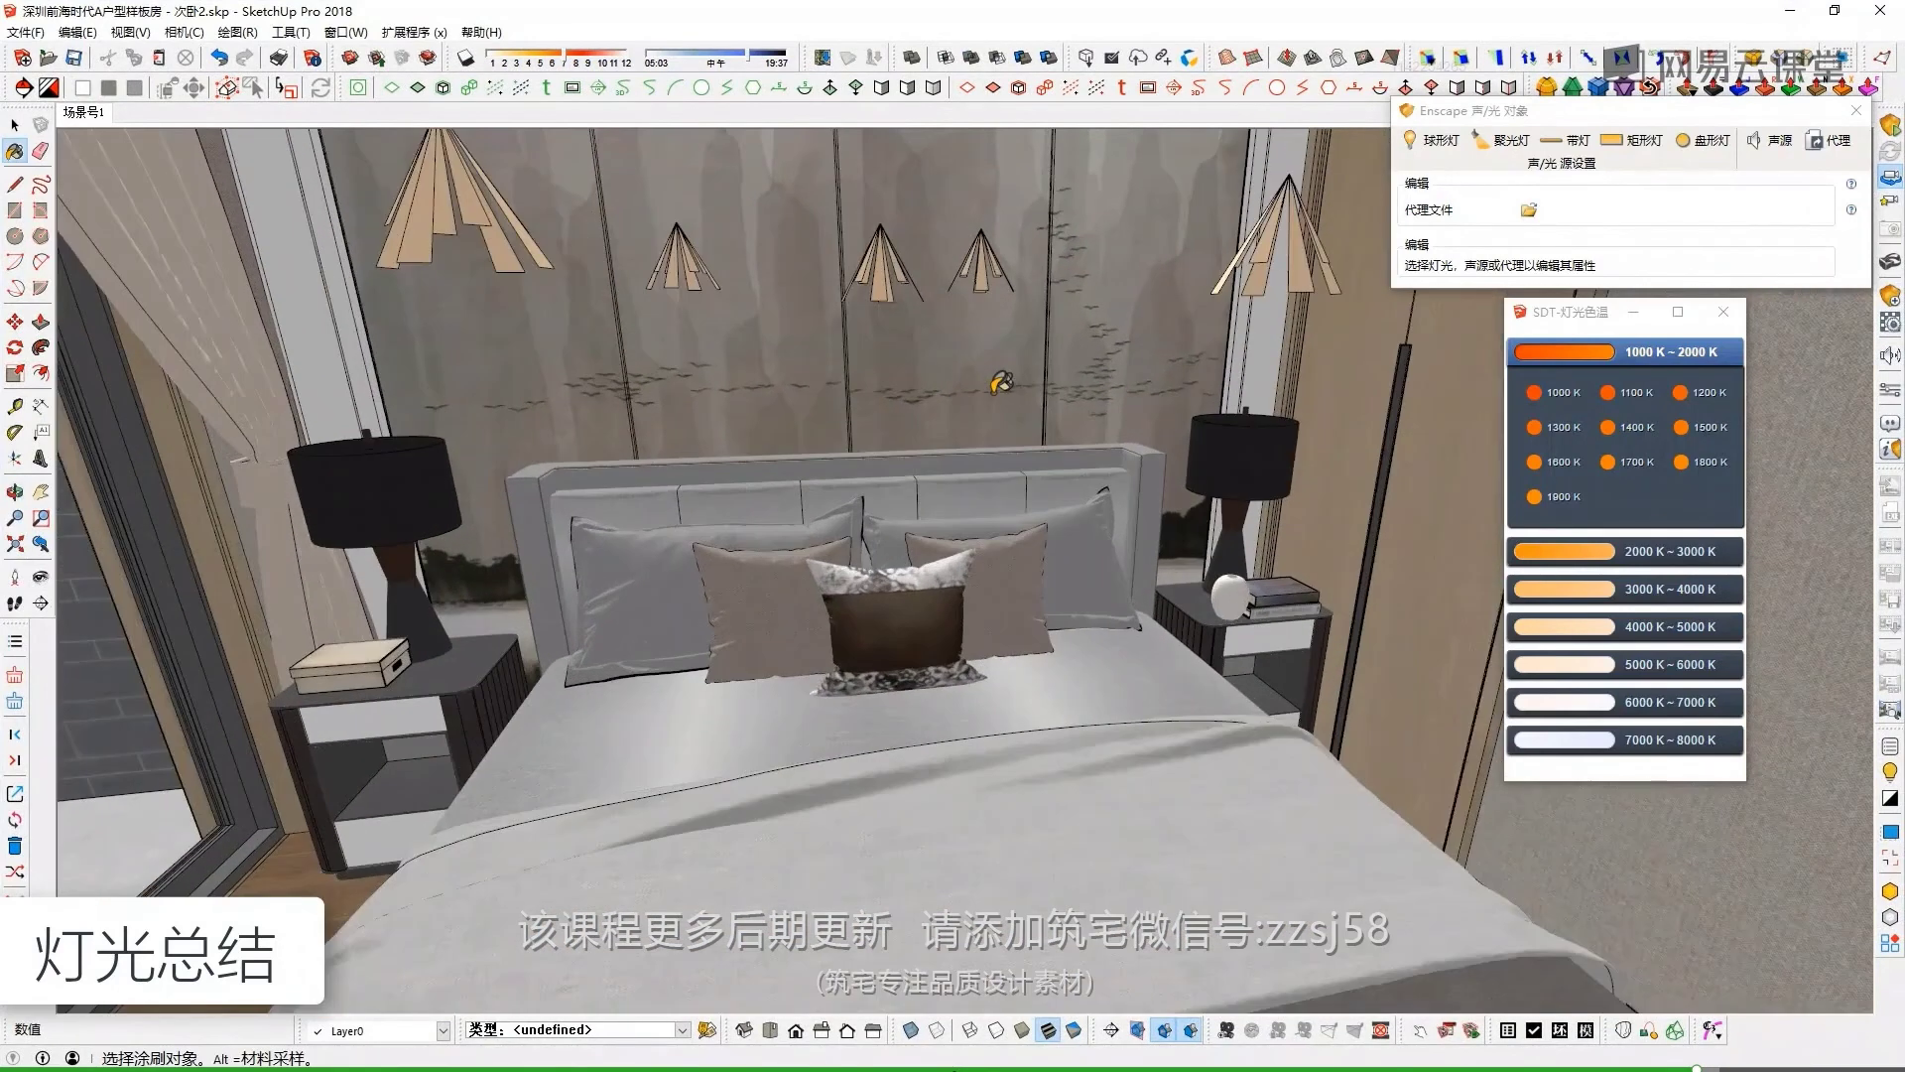
{"action": "scroll", "coordinate": [992, 570], "scroll_direction": "down", "scroll_amount": 2}
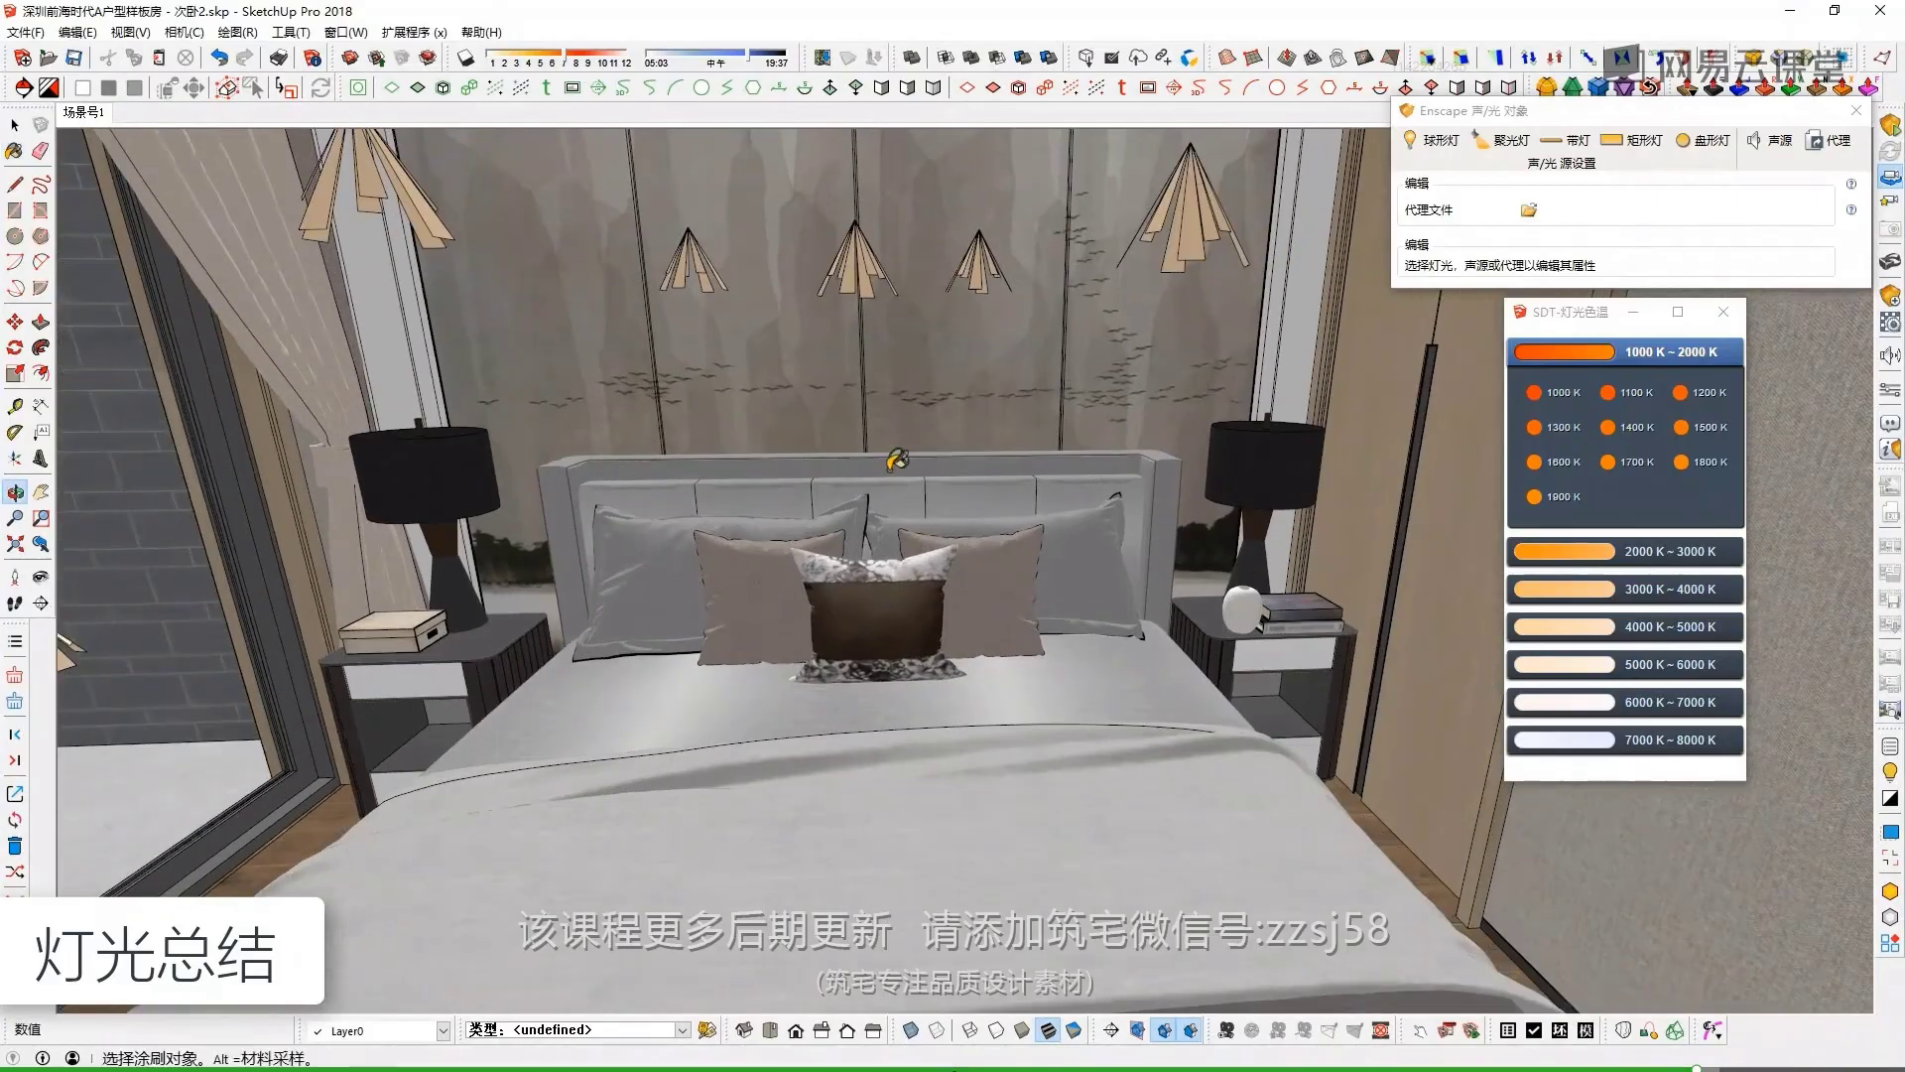
{"action": "key", "text": "super+Tab"}
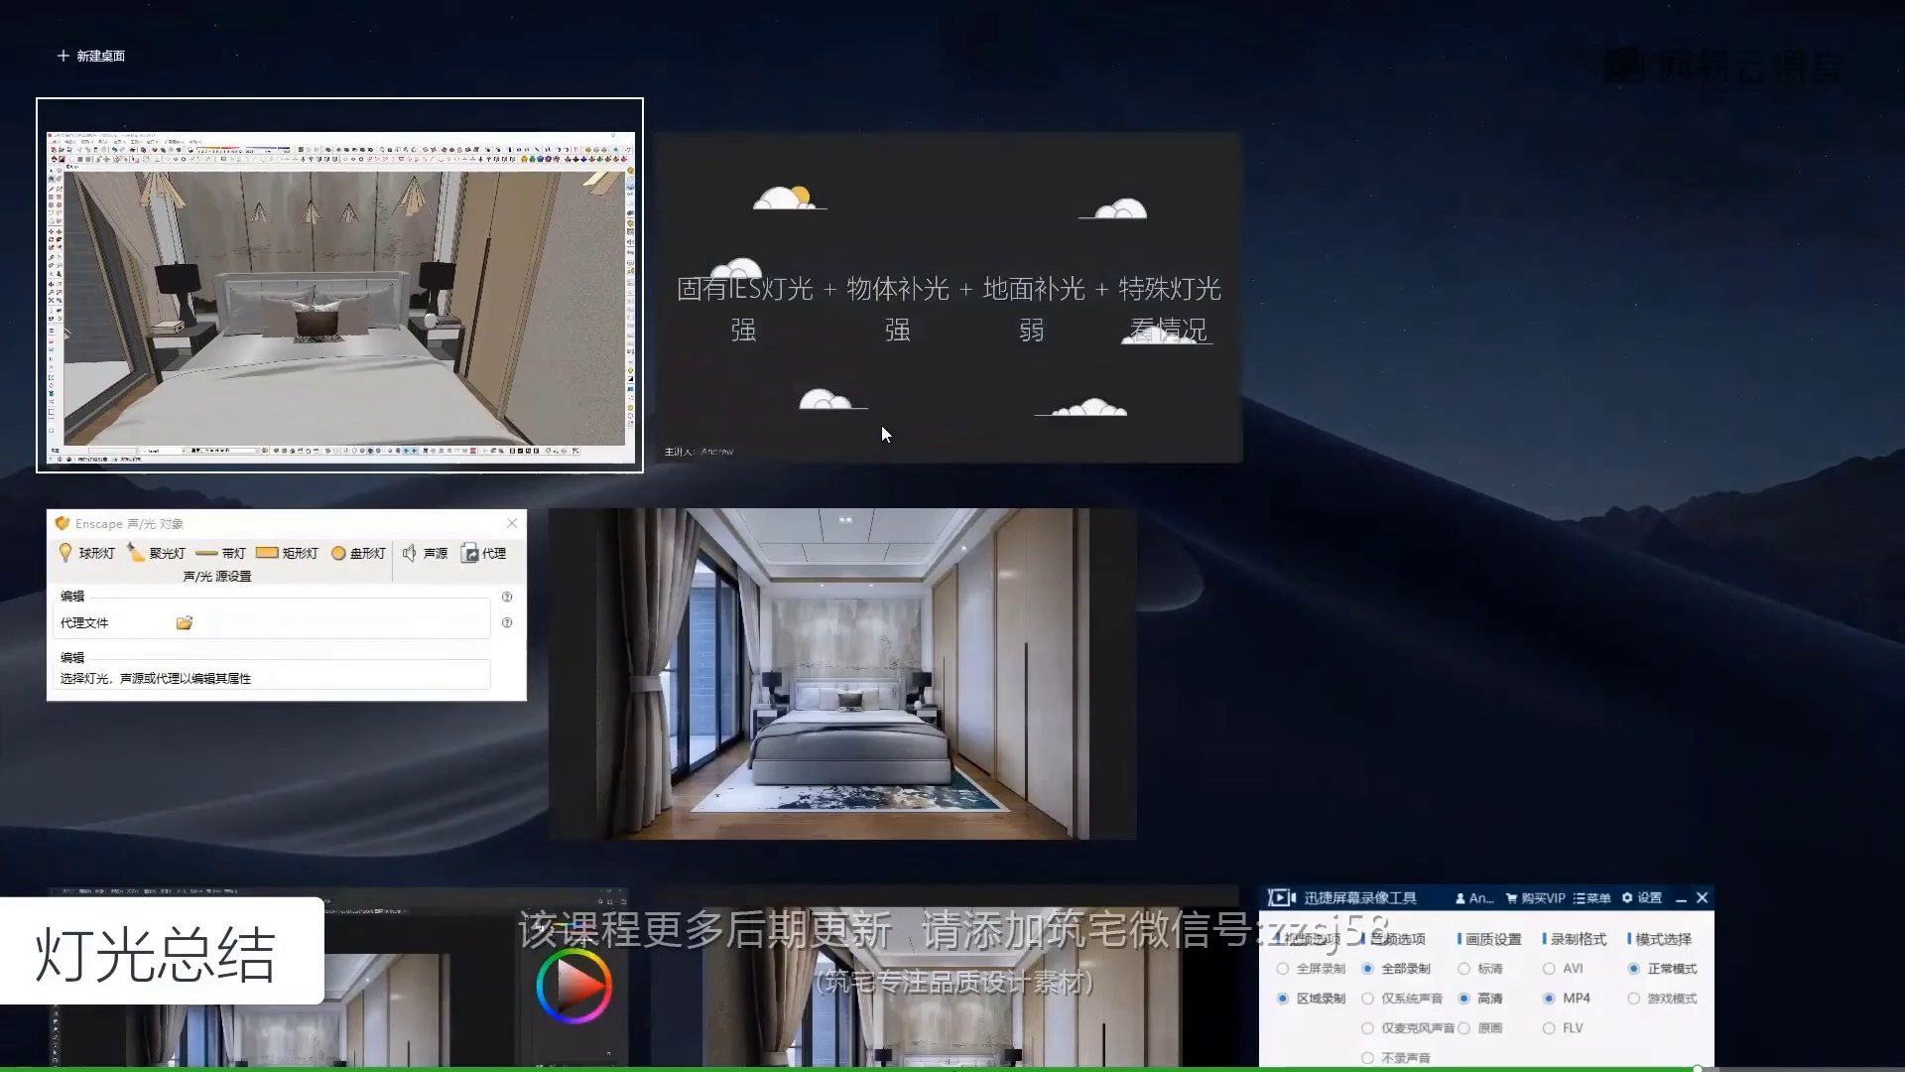
{"action": "left_click", "coordinate": [883, 422]}
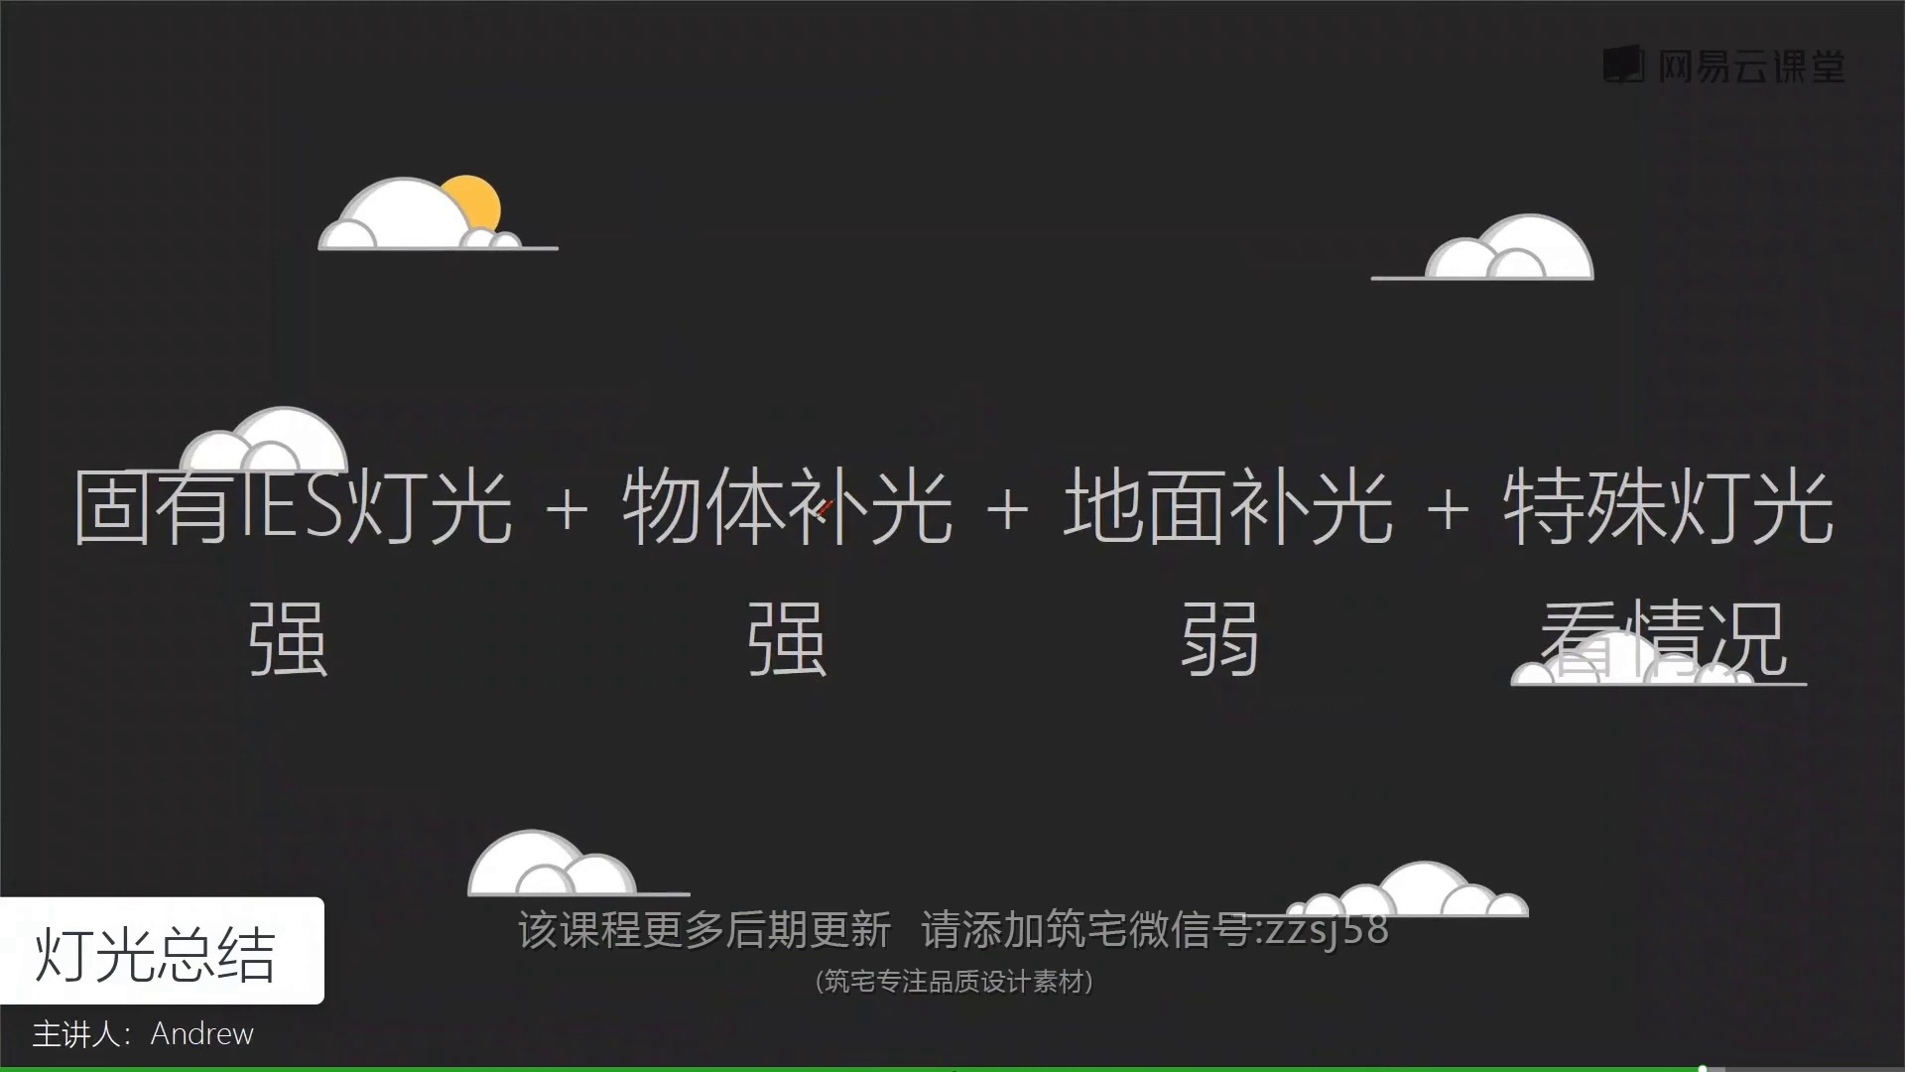
Compare the fill lights around the bed and above the floor in SketchUp with the light types slide in LayOut
{"action": "key", "text": "super+Tab"}
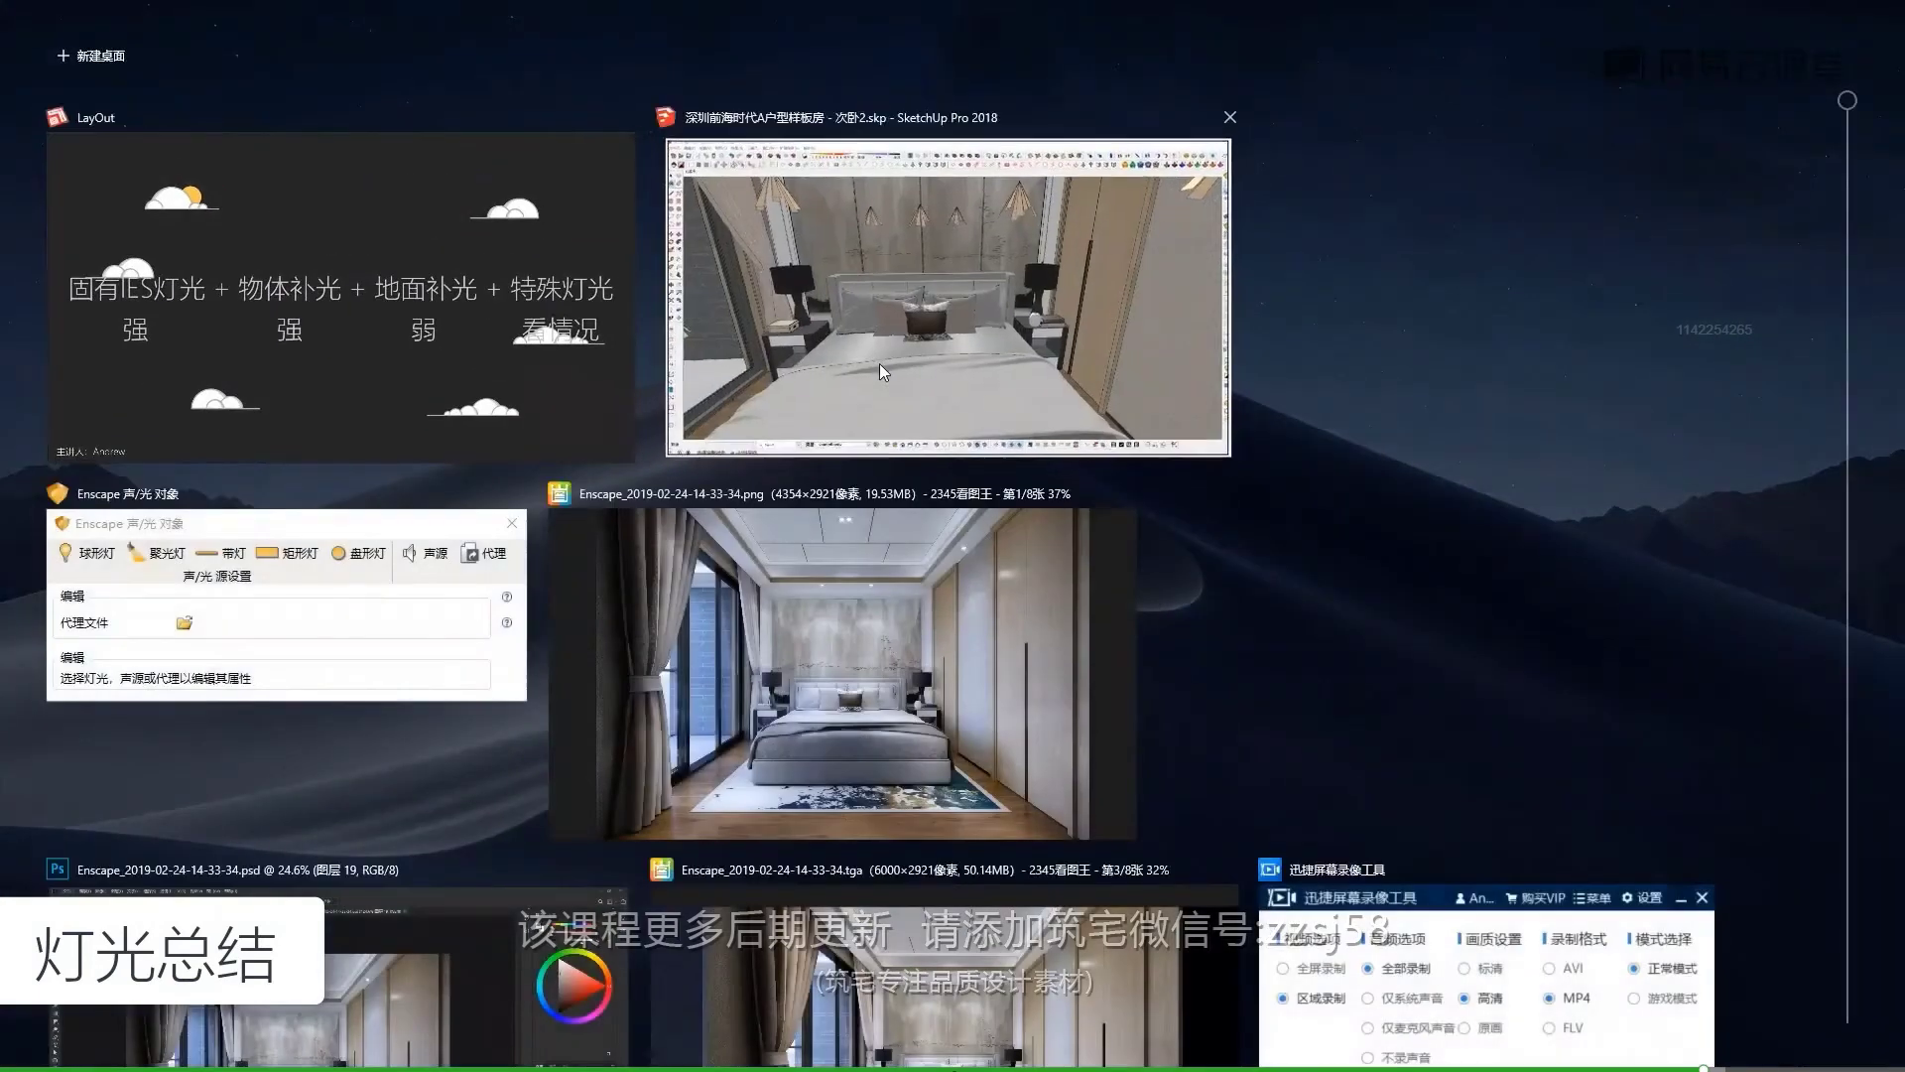
{"action": "left_click", "coordinate": [879, 364]}
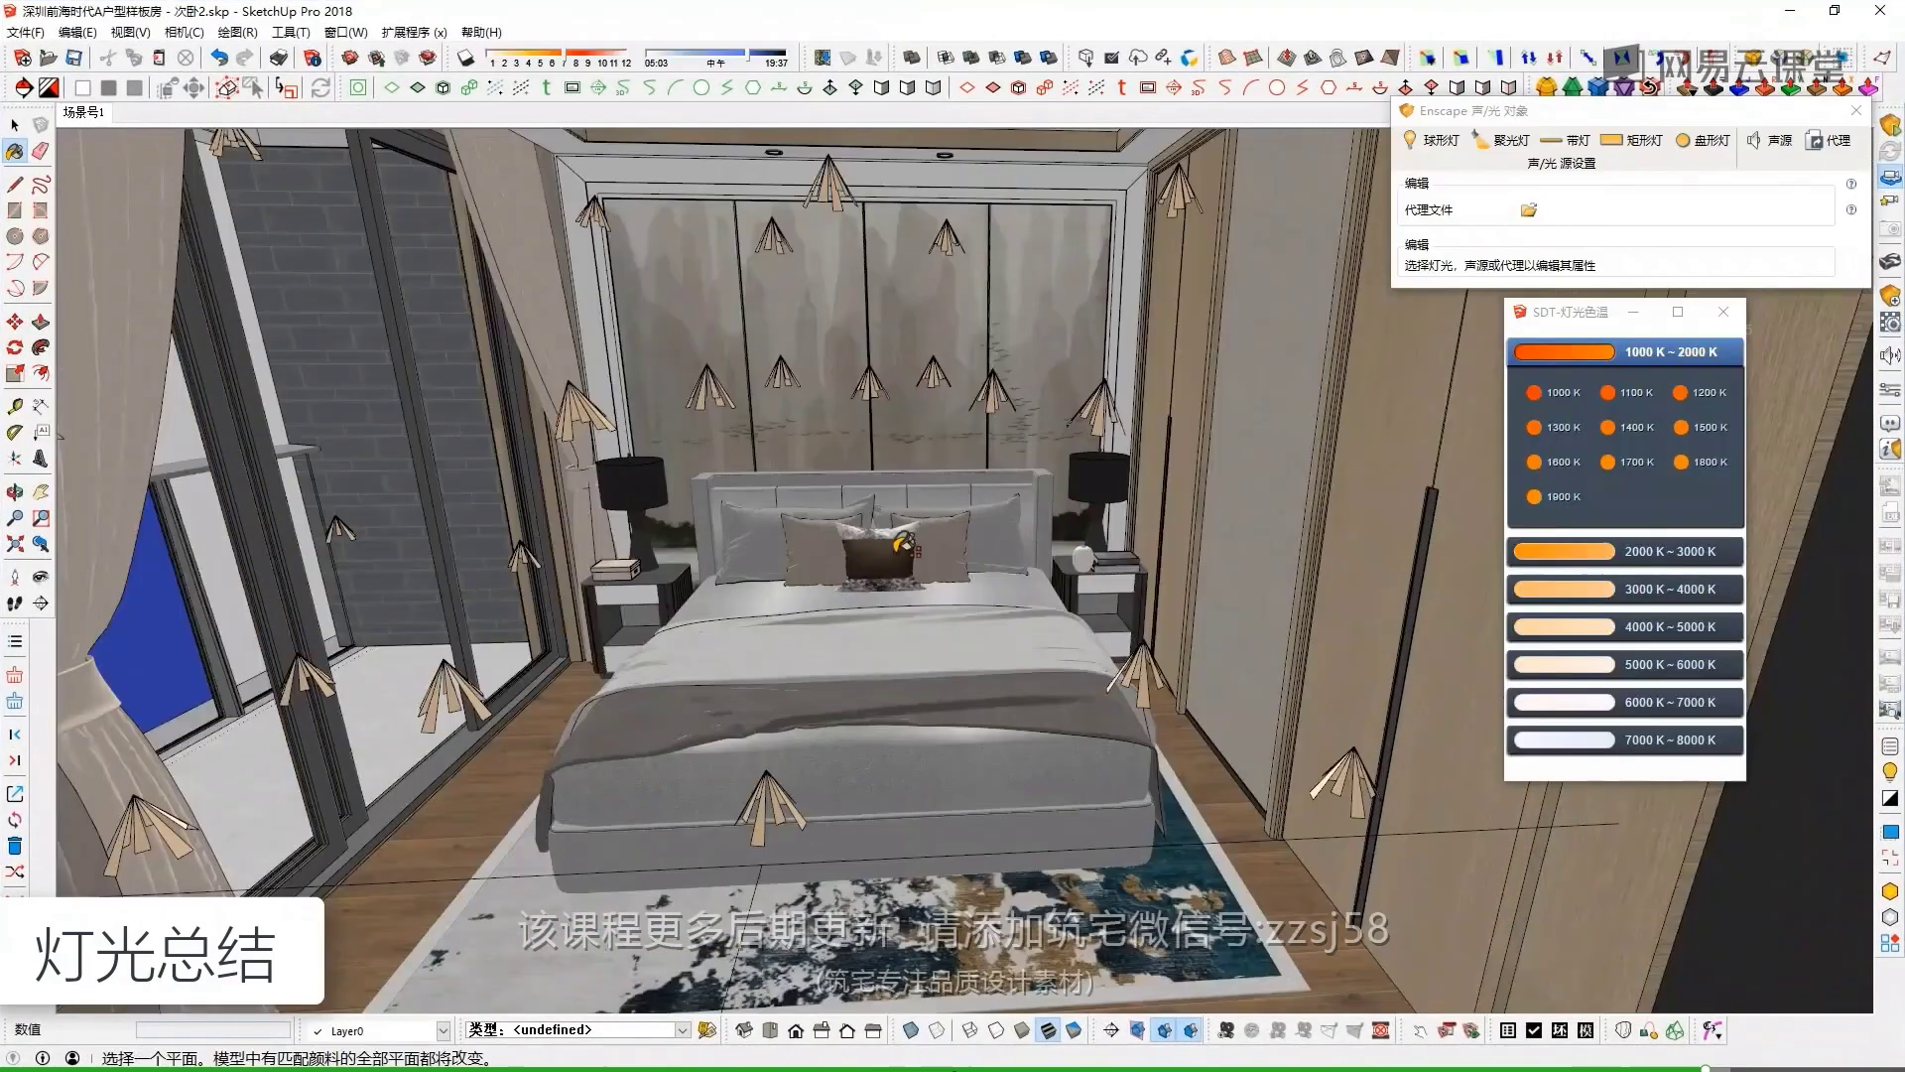
{"action": "scroll", "coordinate": [1059, 513], "scroll_direction": "down", "scroll_amount": 2}
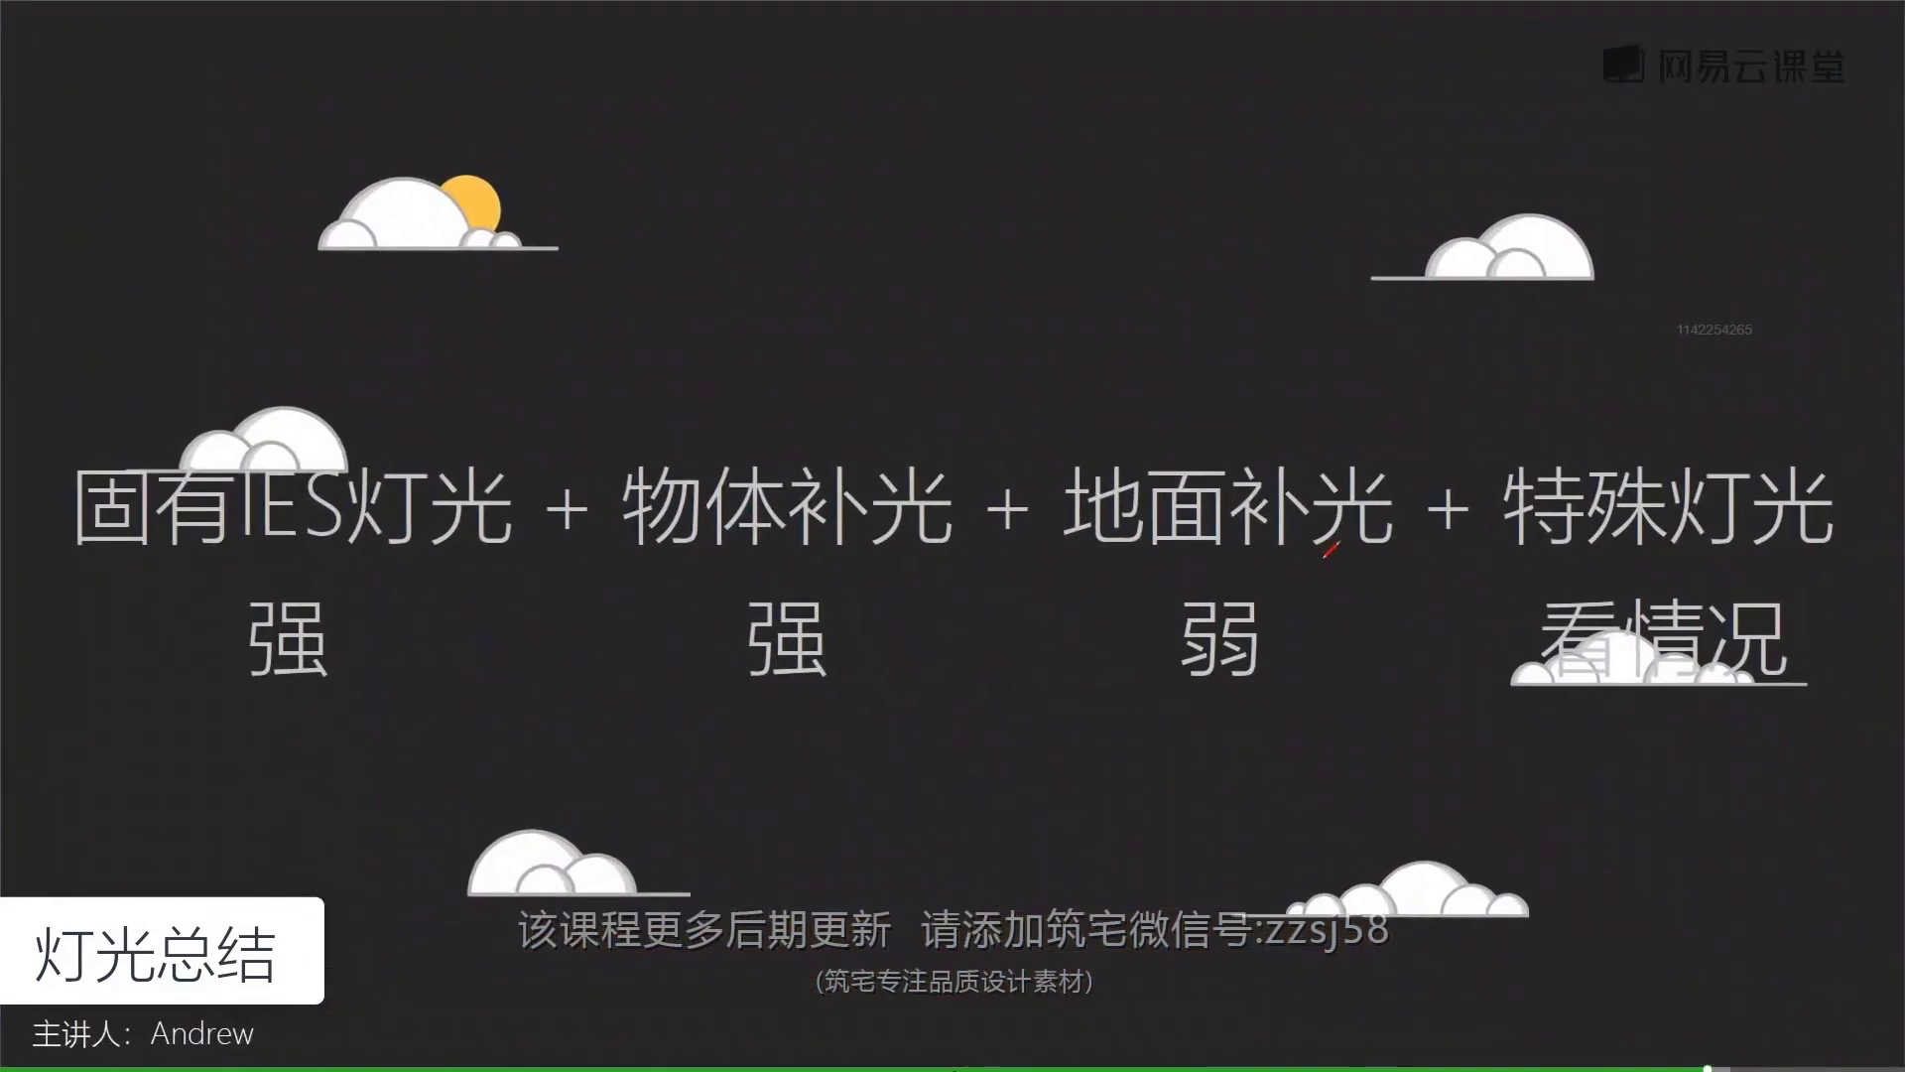
{"action": "key", "text": "super+Tab"}
{"action": "left_click", "coordinate": [1002, 373]}
{"action": "scroll", "coordinate": [1176, 404], "scroll_direction": "down", "scroll_amount": 3}
{"action": "left_click_drag", "start_coordinate": [1177, 404], "coordinate": [1116, 547]}
{"action": "left_click_drag", "start_coordinate": [1032, 710], "coordinate": [689, 513]}
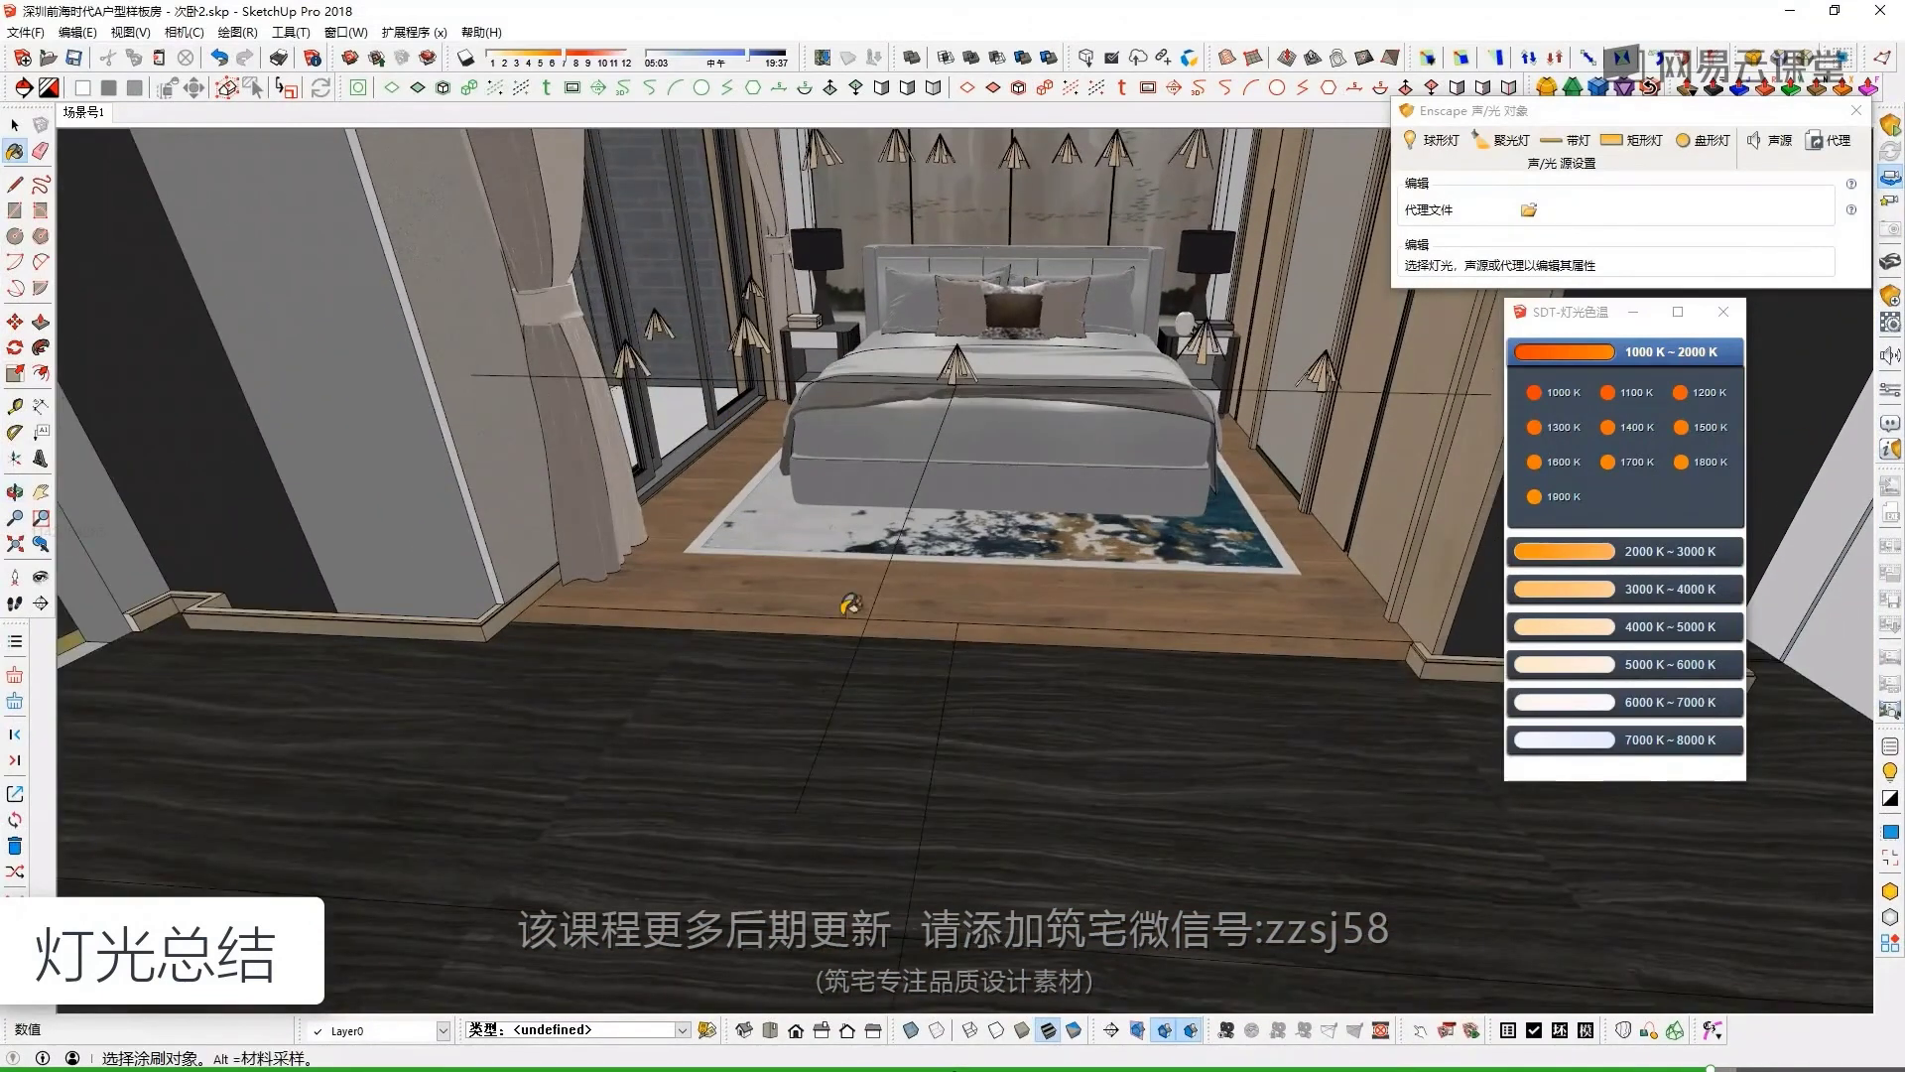
{"action": "scroll", "coordinate": [739, 516], "scroll_direction": "up", "scroll_amount": 2}
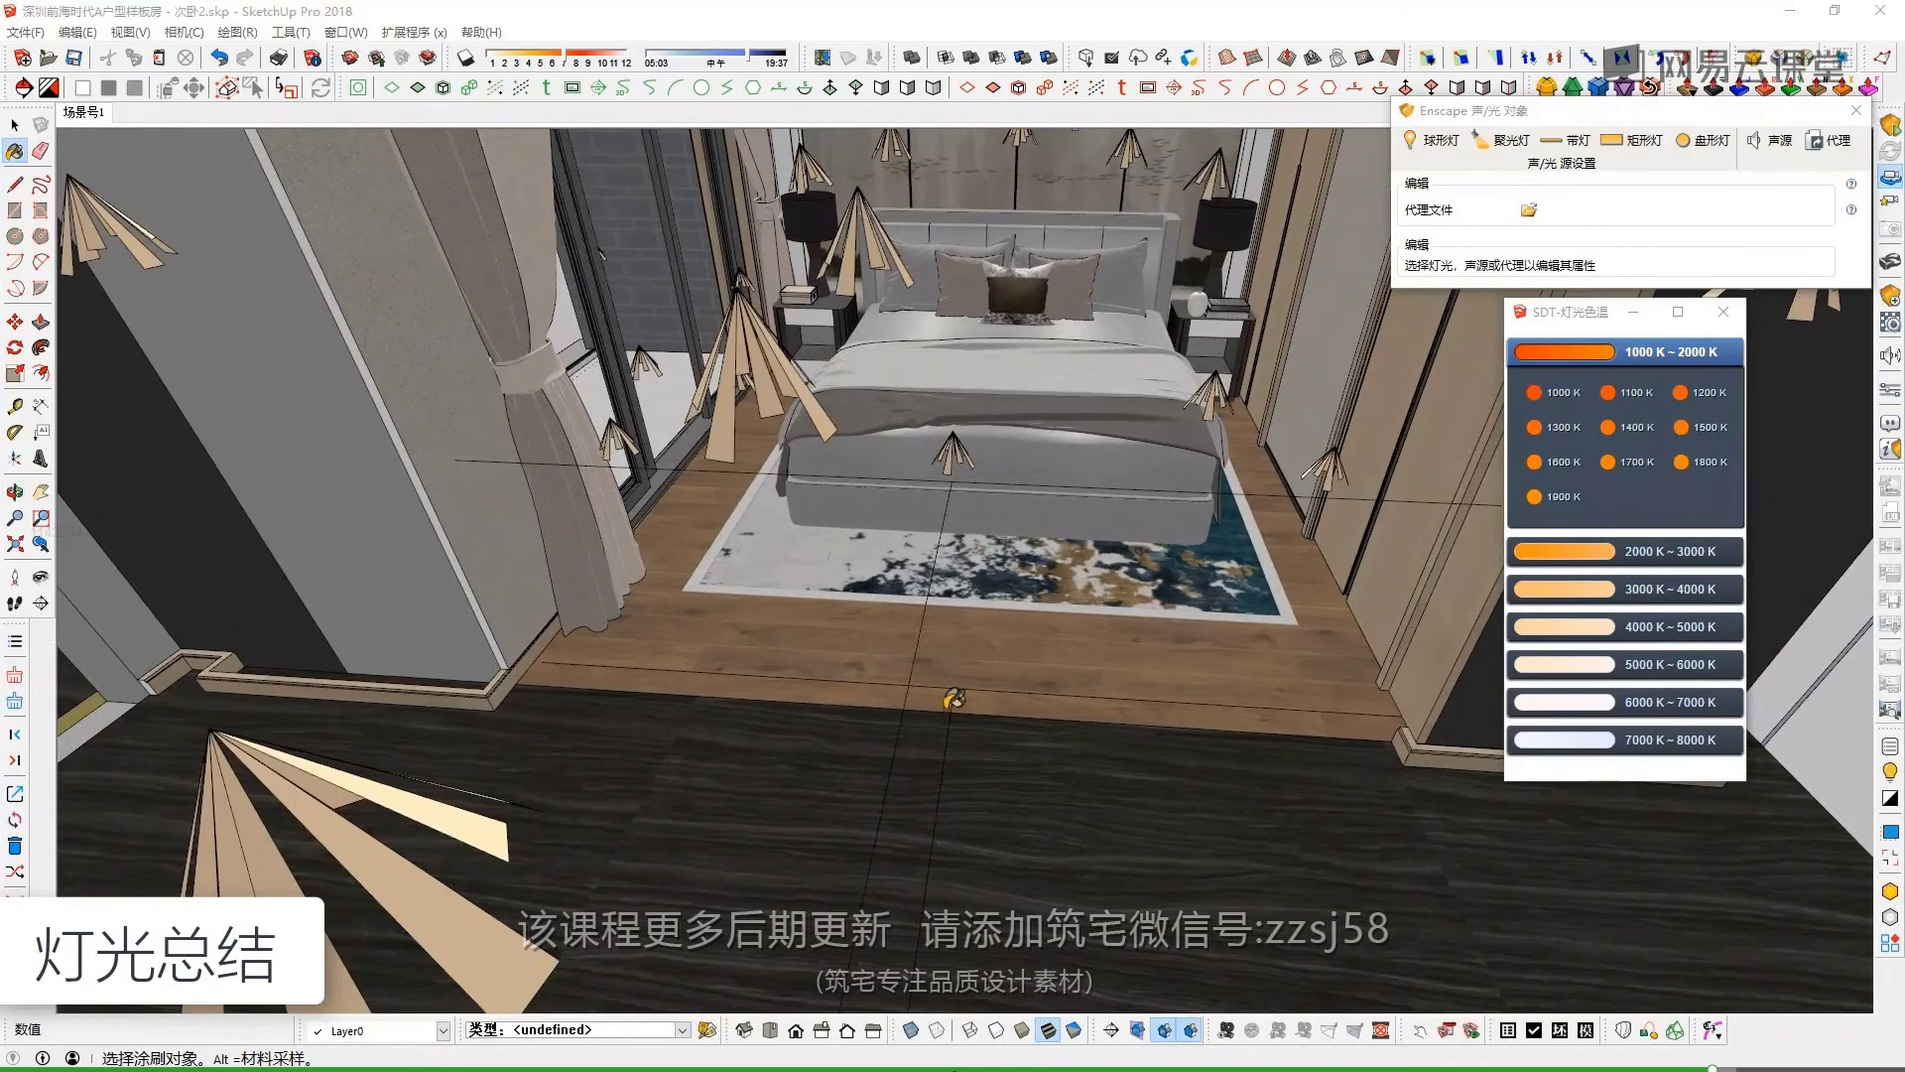
{"action": "key", "text": "super+Tab"}
{"action": "left_click", "coordinate": [1056, 399]}
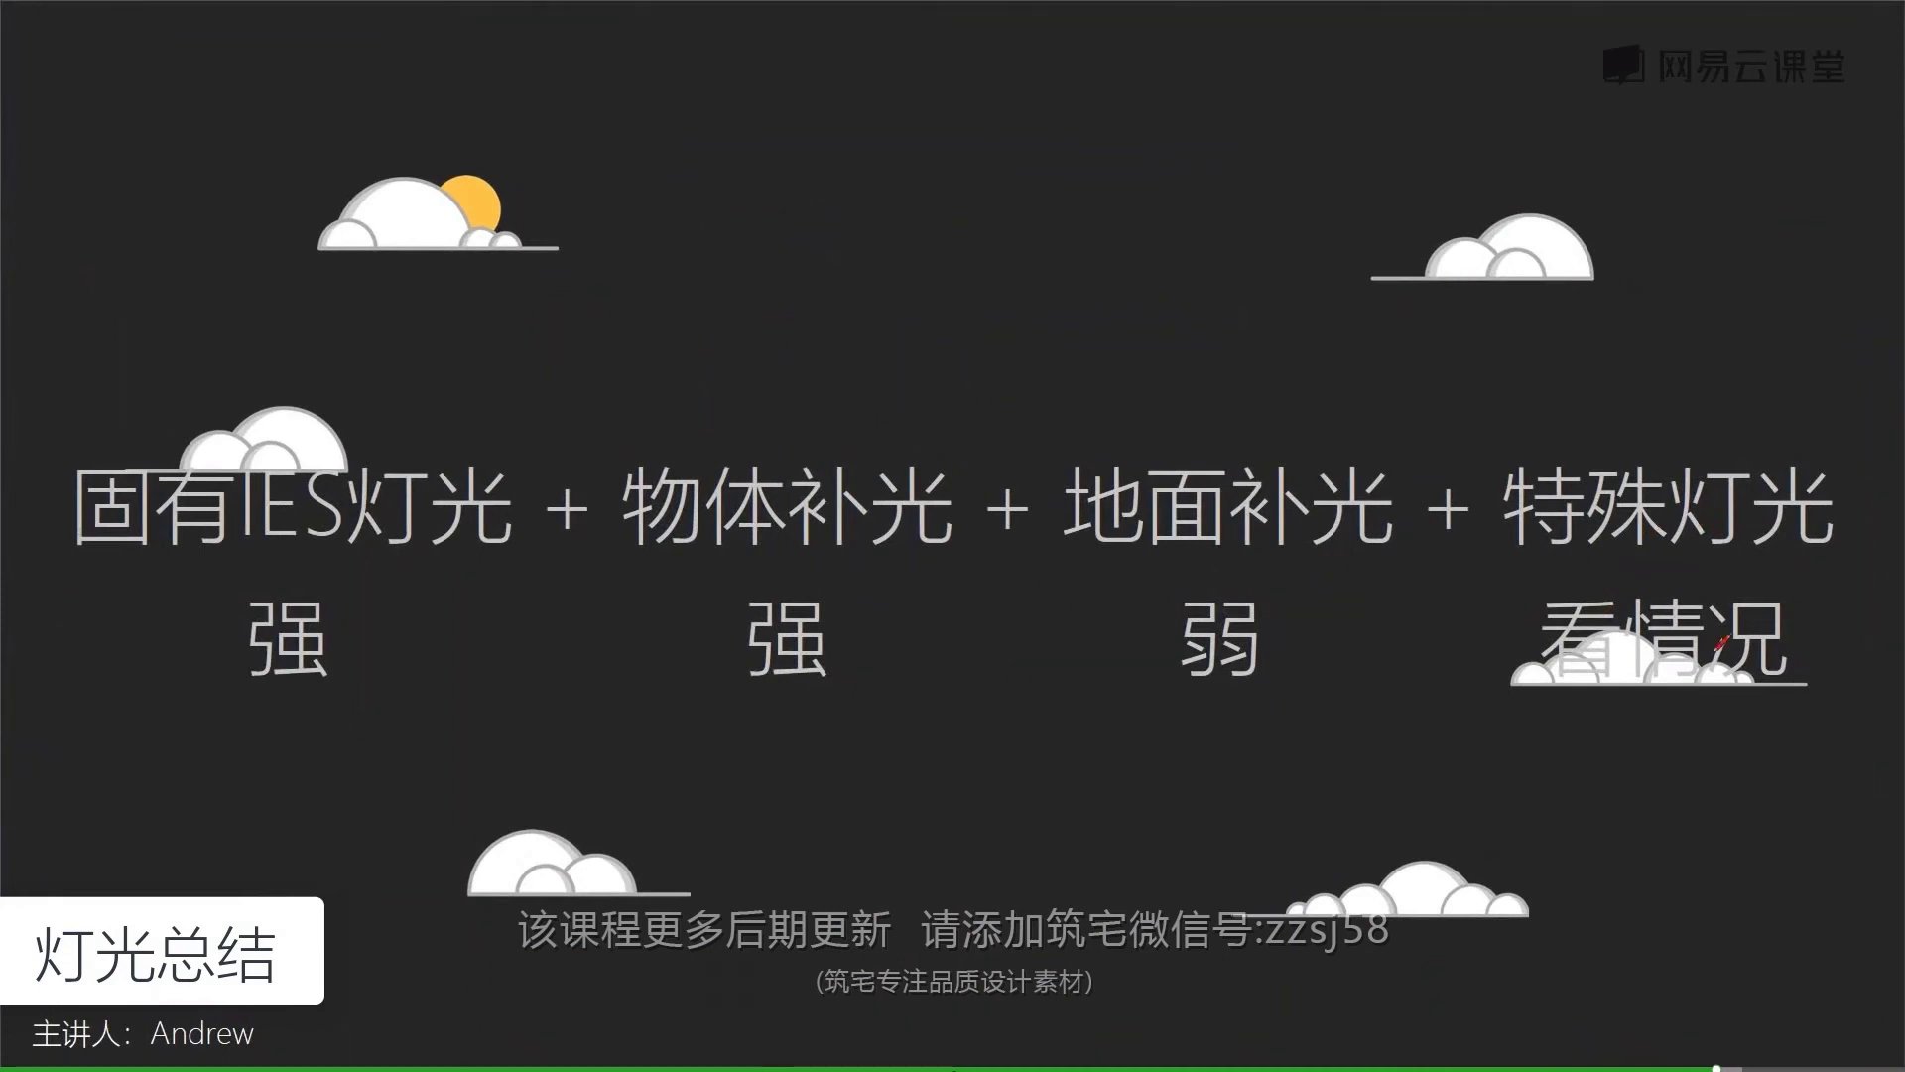
Switch to SketchUp, examine the bedside table beside the wardrobe and select its black table lamp
{"action": "key", "text": "super+Tab"}
{"action": "left_click", "coordinate": [960, 343]}
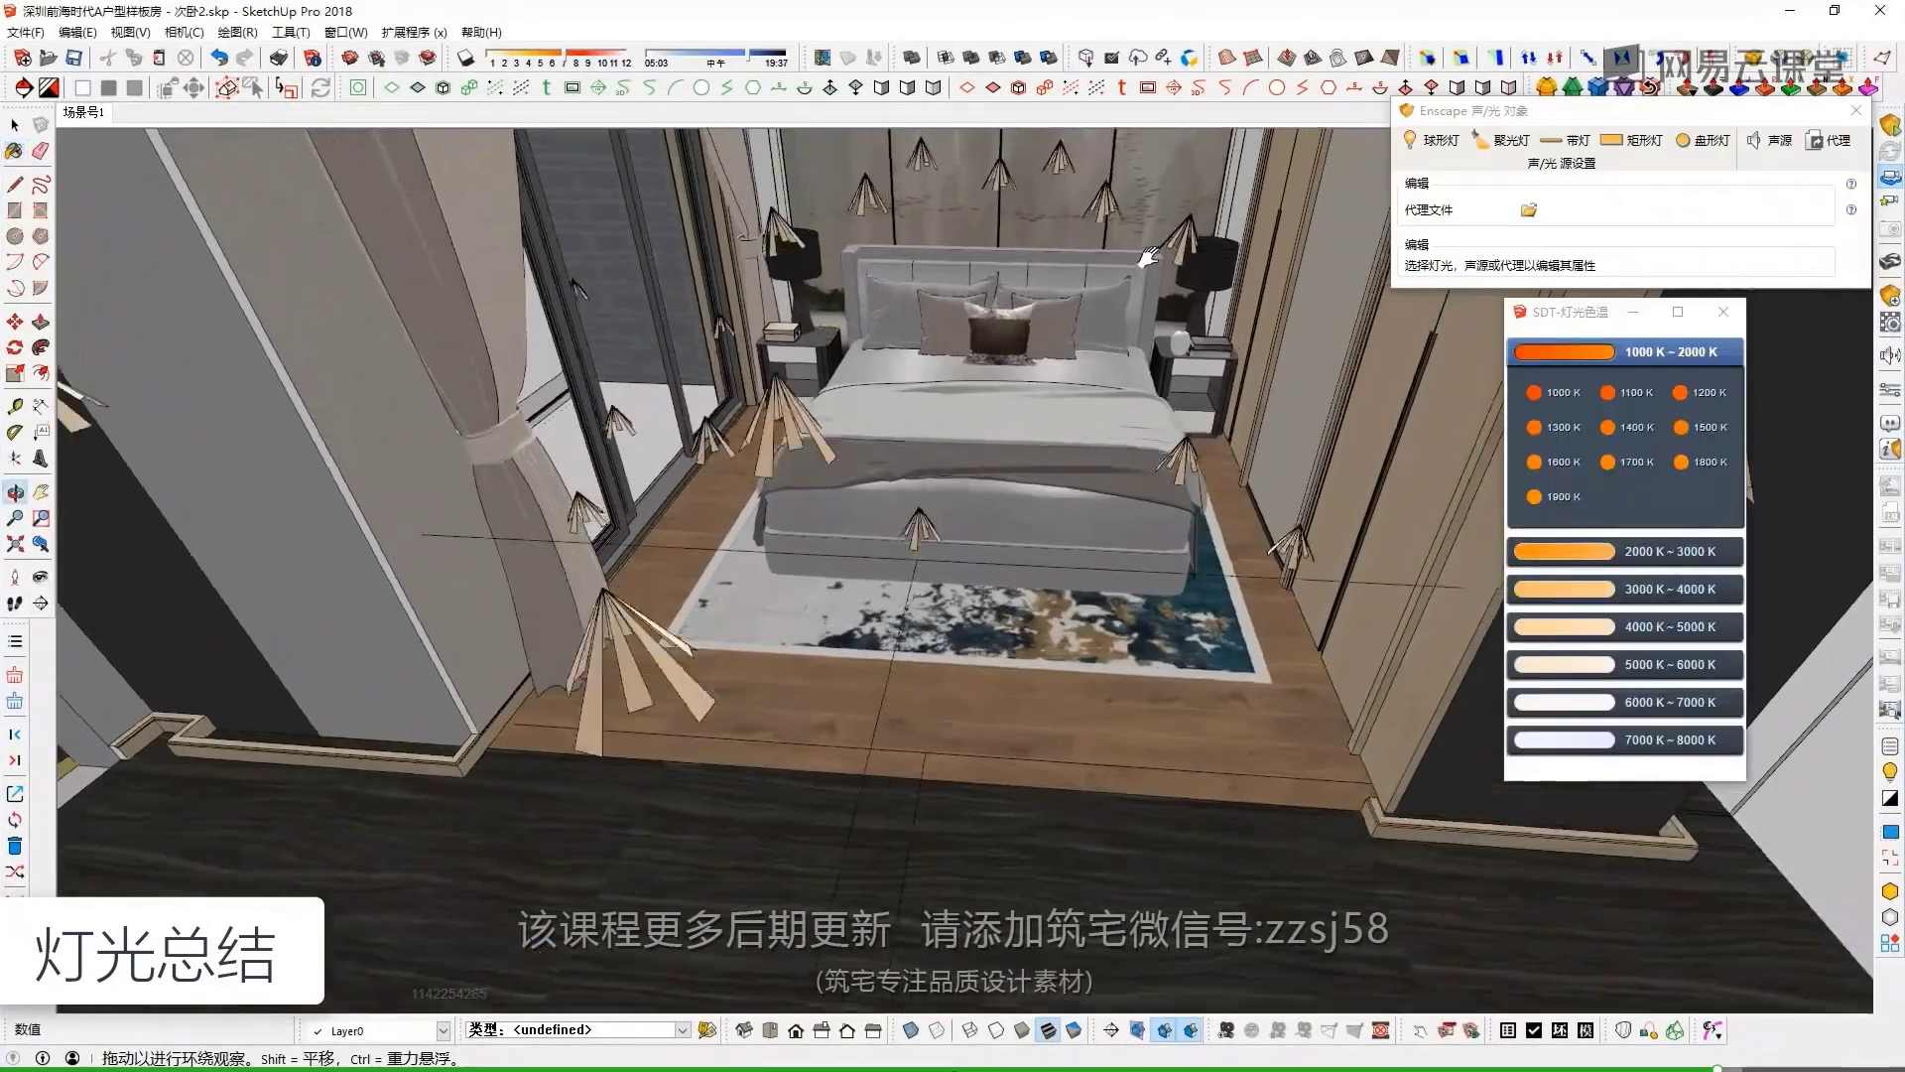
{"action": "left_click_drag", "start_coordinate": [1148, 257], "coordinate": [1070, 342]}
{"action": "scroll", "coordinate": [1073, 329], "scroll_direction": "up", "scroll_amount": 9}
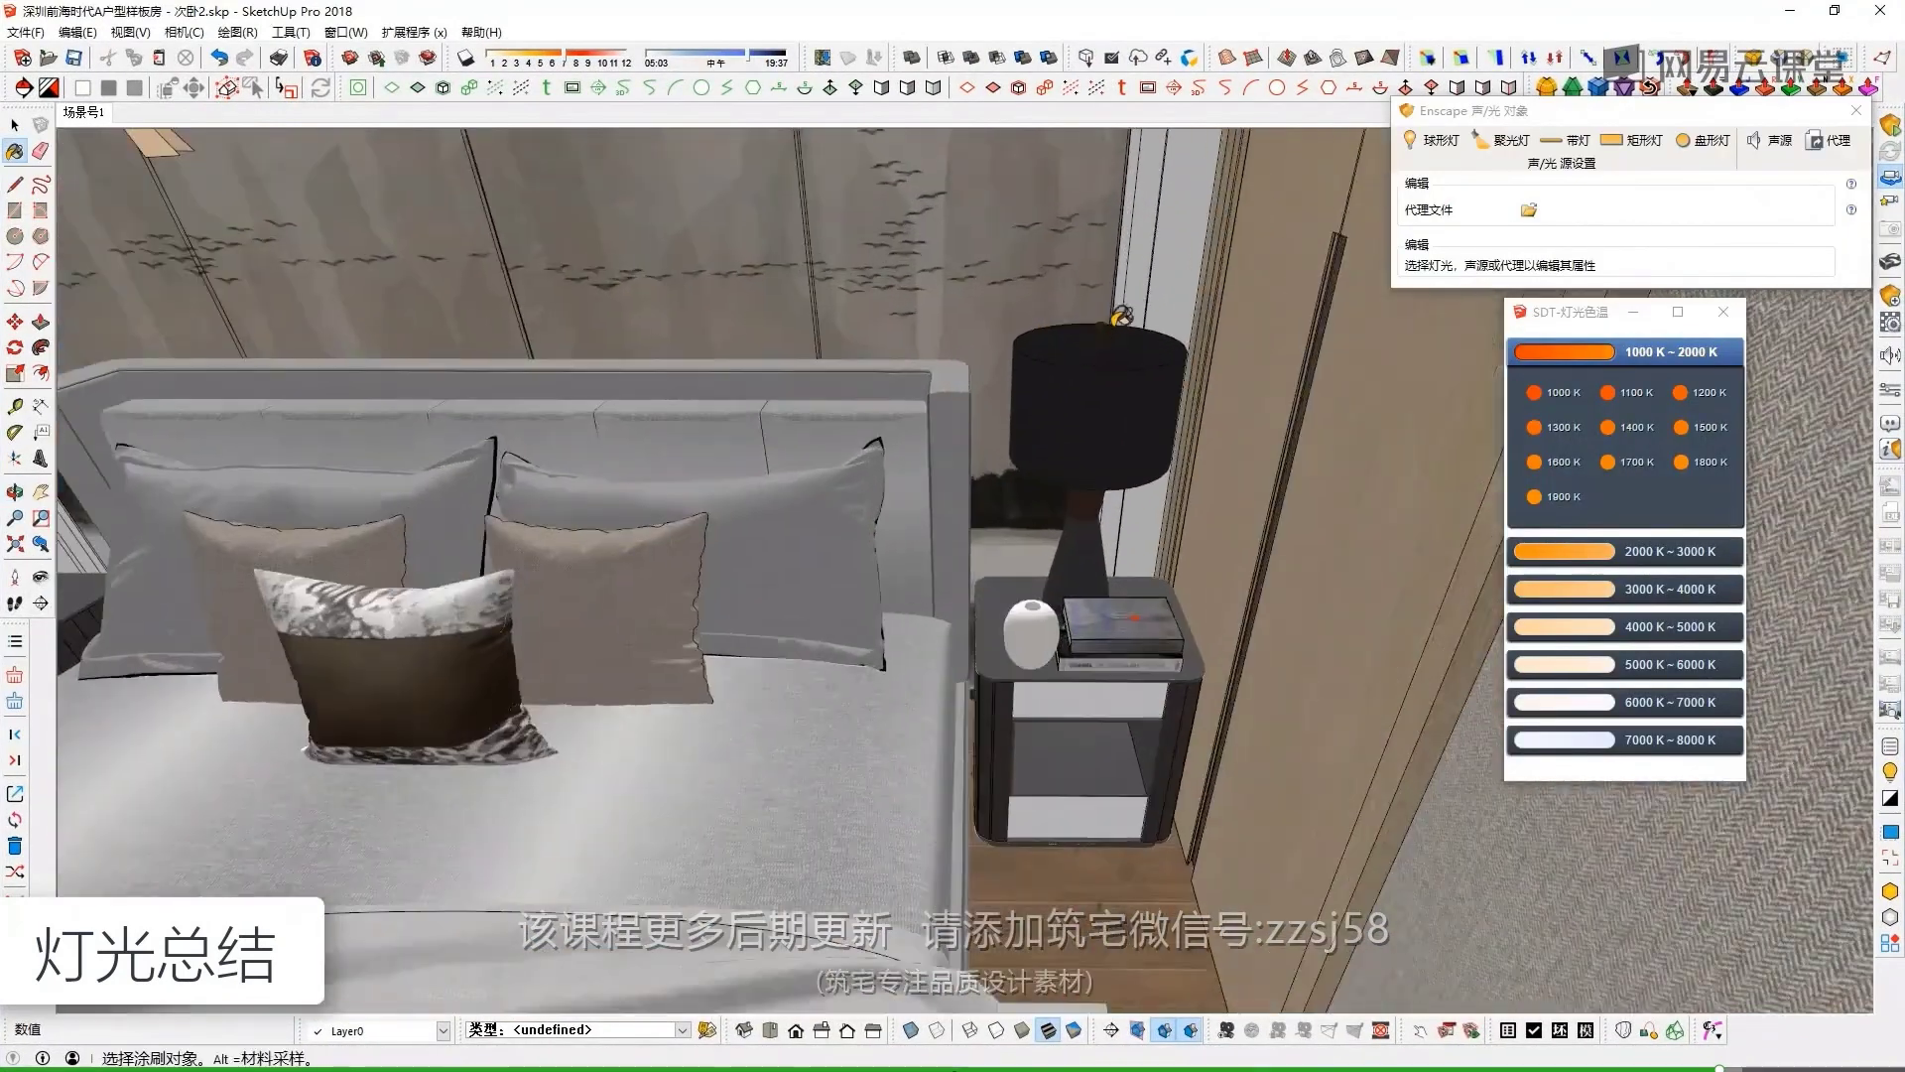
{"action": "scroll", "coordinate": [1119, 316], "scroll_direction": "up", "scroll_amount": 10}
{"action": "key", "text": "space"}
{"action": "left_click", "coordinate": [1032, 477]}
Examine the light strips hidden in the ceiling cove and the ceiling edge above the headboard wall
{"action": "scroll", "coordinate": [1068, 472], "scroll_direction": "down", "scroll_amount": 5}
{"action": "left_click_drag", "start_coordinate": [1067, 466], "coordinate": [1109, 336]}
{"action": "scroll", "coordinate": [1135, 433], "scroll_direction": "down", "scroll_amount": 5}
{"action": "scroll", "coordinate": [1133, 570], "scroll_direction": "down", "scroll_amount": 5}
{"action": "mouse_move", "coordinate": [1136, 572]}
{"action": "left_mouse_down"}
{"action": "mouse_move", "coordinate": [1152, 556]}
{"action": "mouse_move", "coordinate": [1022, 467]}
{"action": "mouse_move", "coordinate": [1025, 603]}
{"action": "mouse_move", "coordinate": [955, 675]}
{"action": "mouse_move", "coordinate": [954, 506]}
{"action": "left_mouse_up"}
{"action": "scroll", "coordinate": [1075, 463], "scroll_direction": "up", "scroll_amount": 5}
{"action": "left_click_drag", "start_coordinate": [1076, 463], "coordinate": [871, 770]}
{"action": "scroll", "coordinate": [936, 727], "scroll_direction": "up", "scroll_amount": 6}
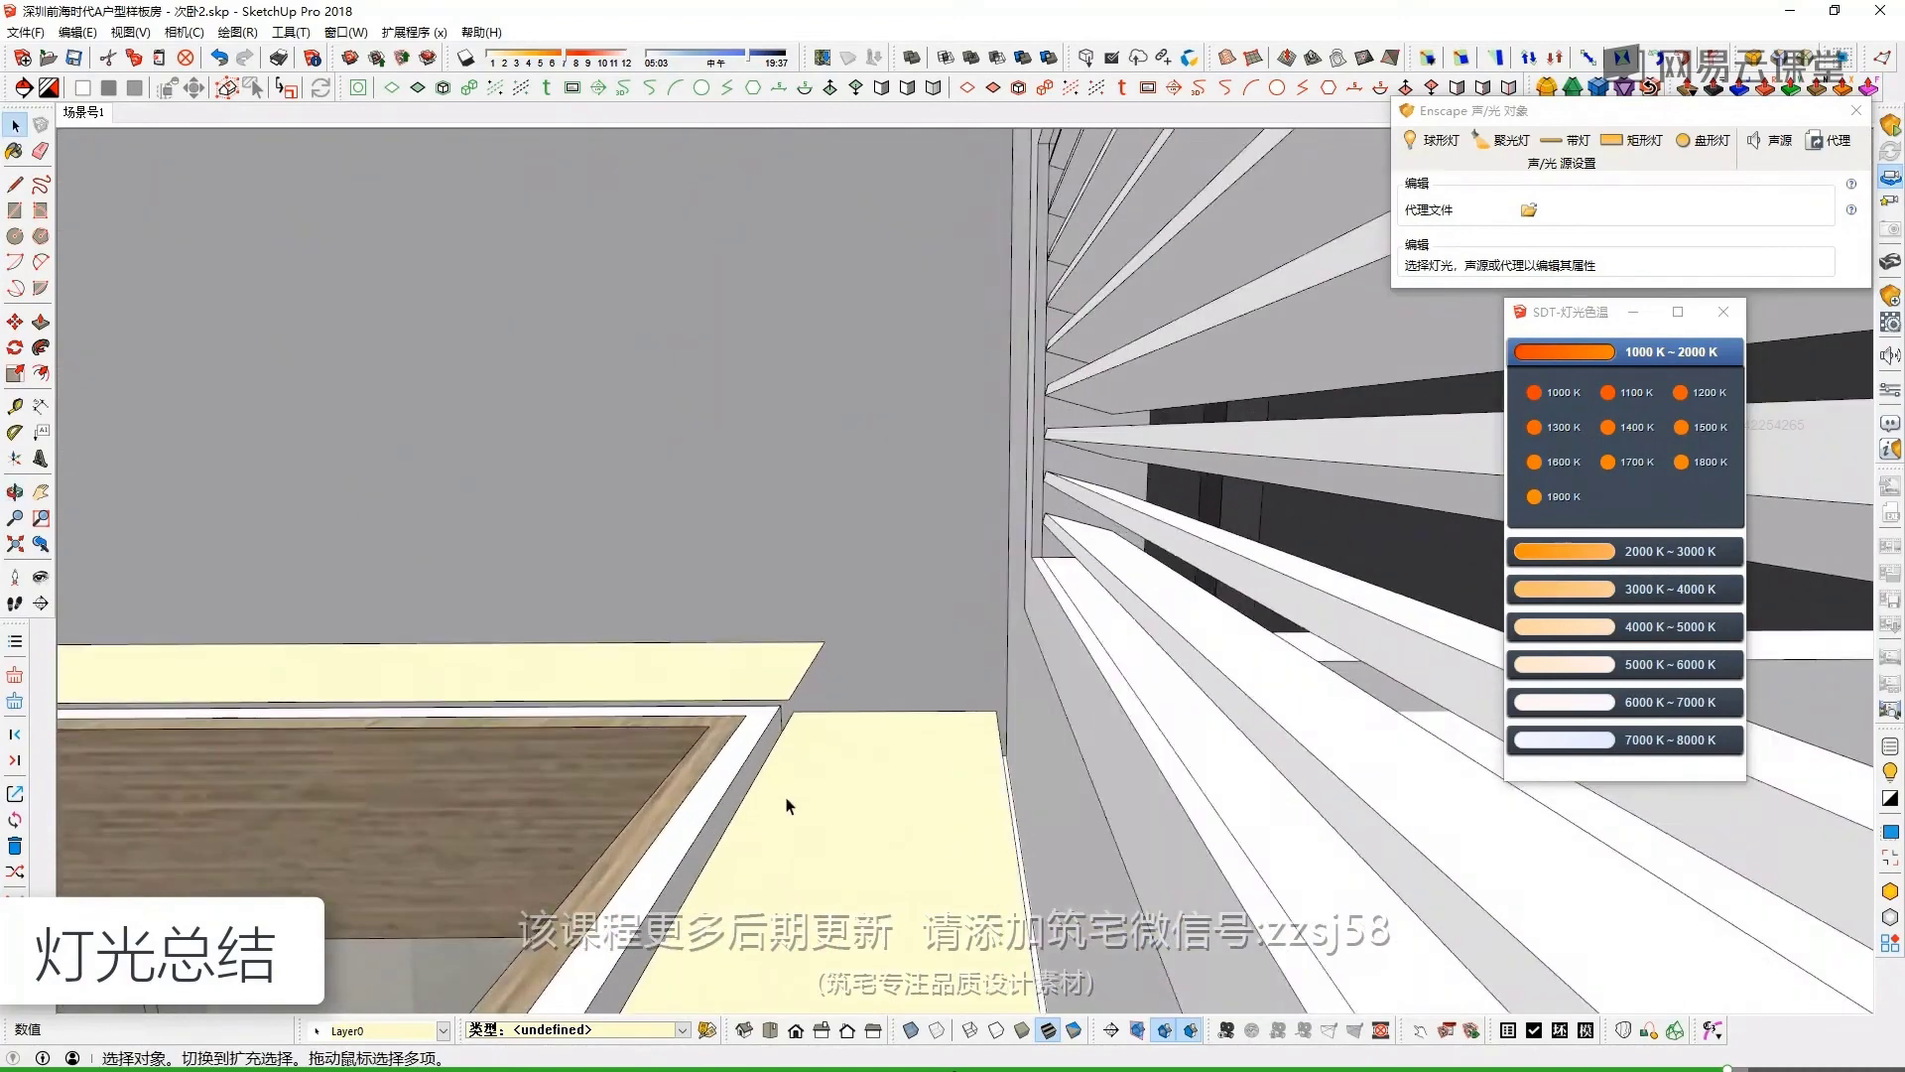
{"action": "key", "text": "space"}
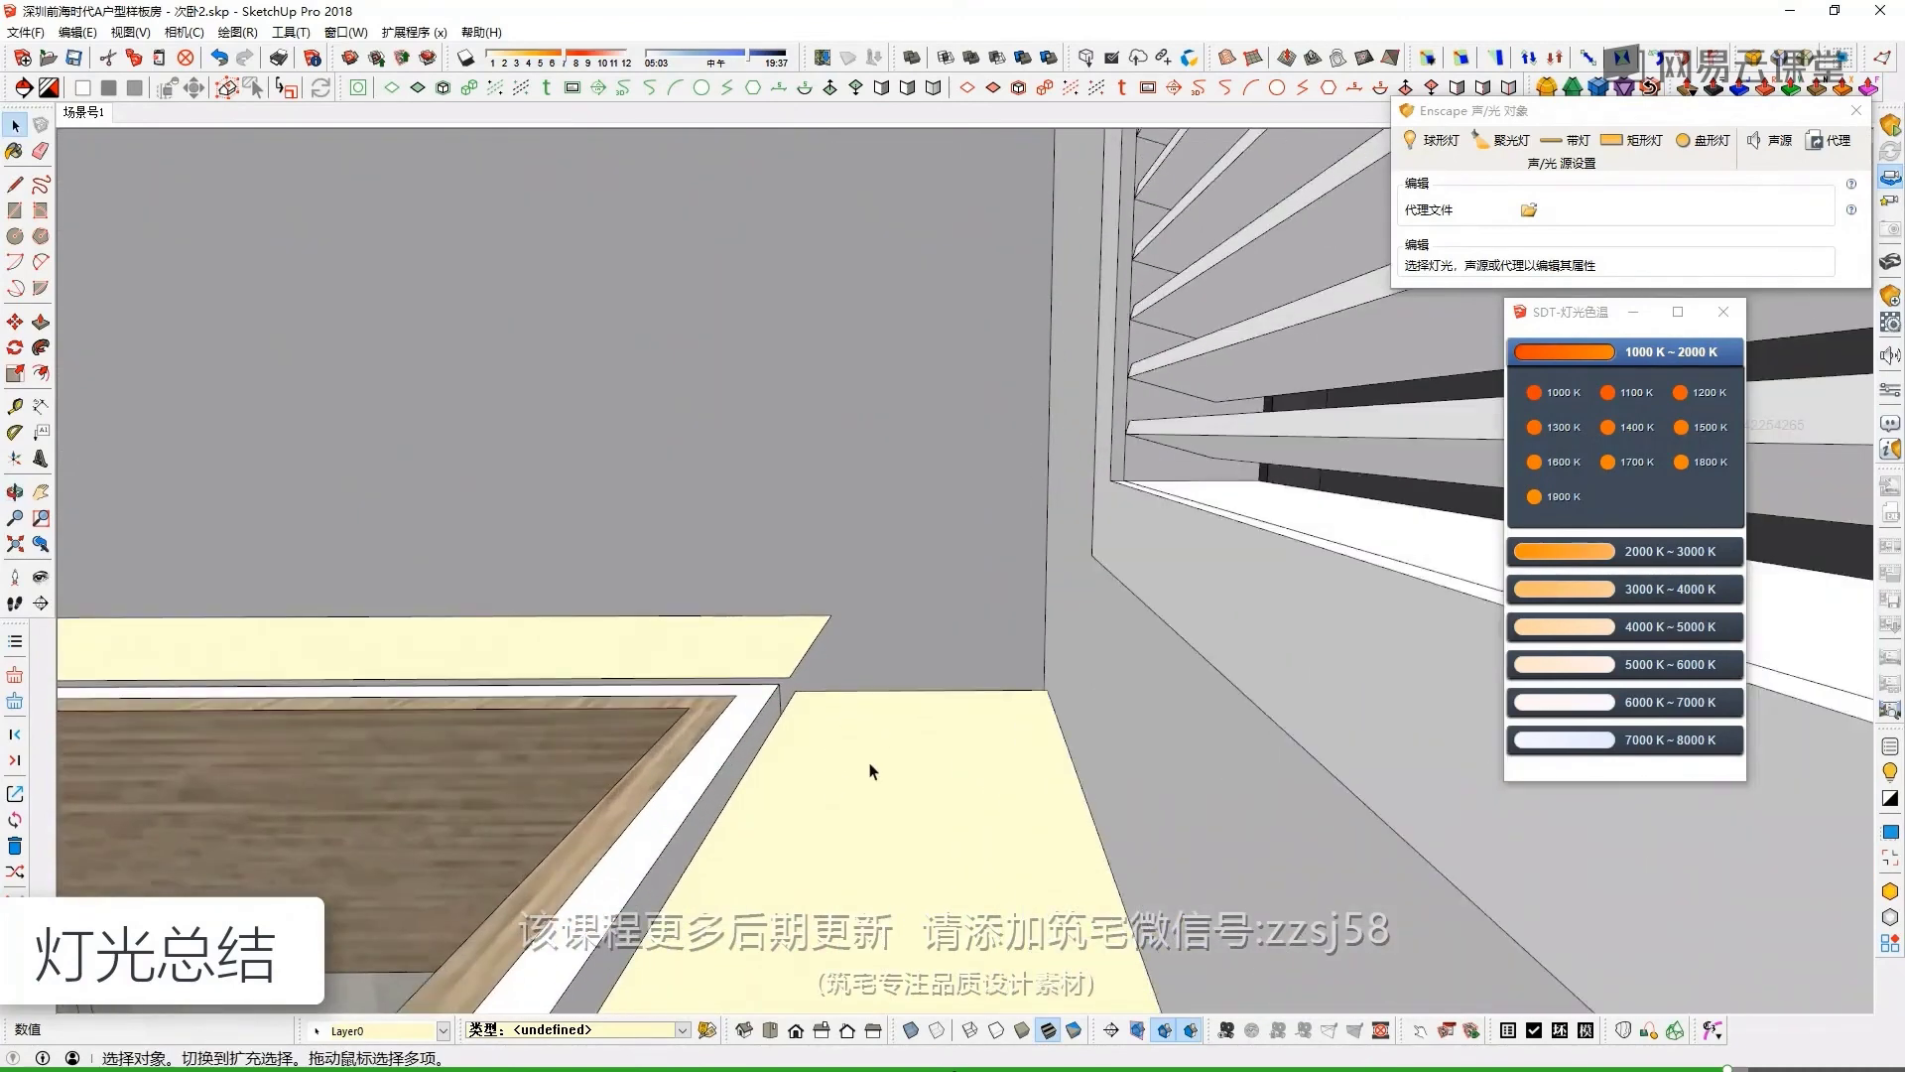
{"action": "scroll", "coordinate": [871, 685], "scroll_direction": "down", "scroll_amount": 8}
{"action": "left_click_drag", "start_coordinate": [917, 699], "coordinate": [1010, 408]}
{"action": "scroll", "coordinate": [1020, 501], "scroll_direction": "down", "scroll_amount": 4}
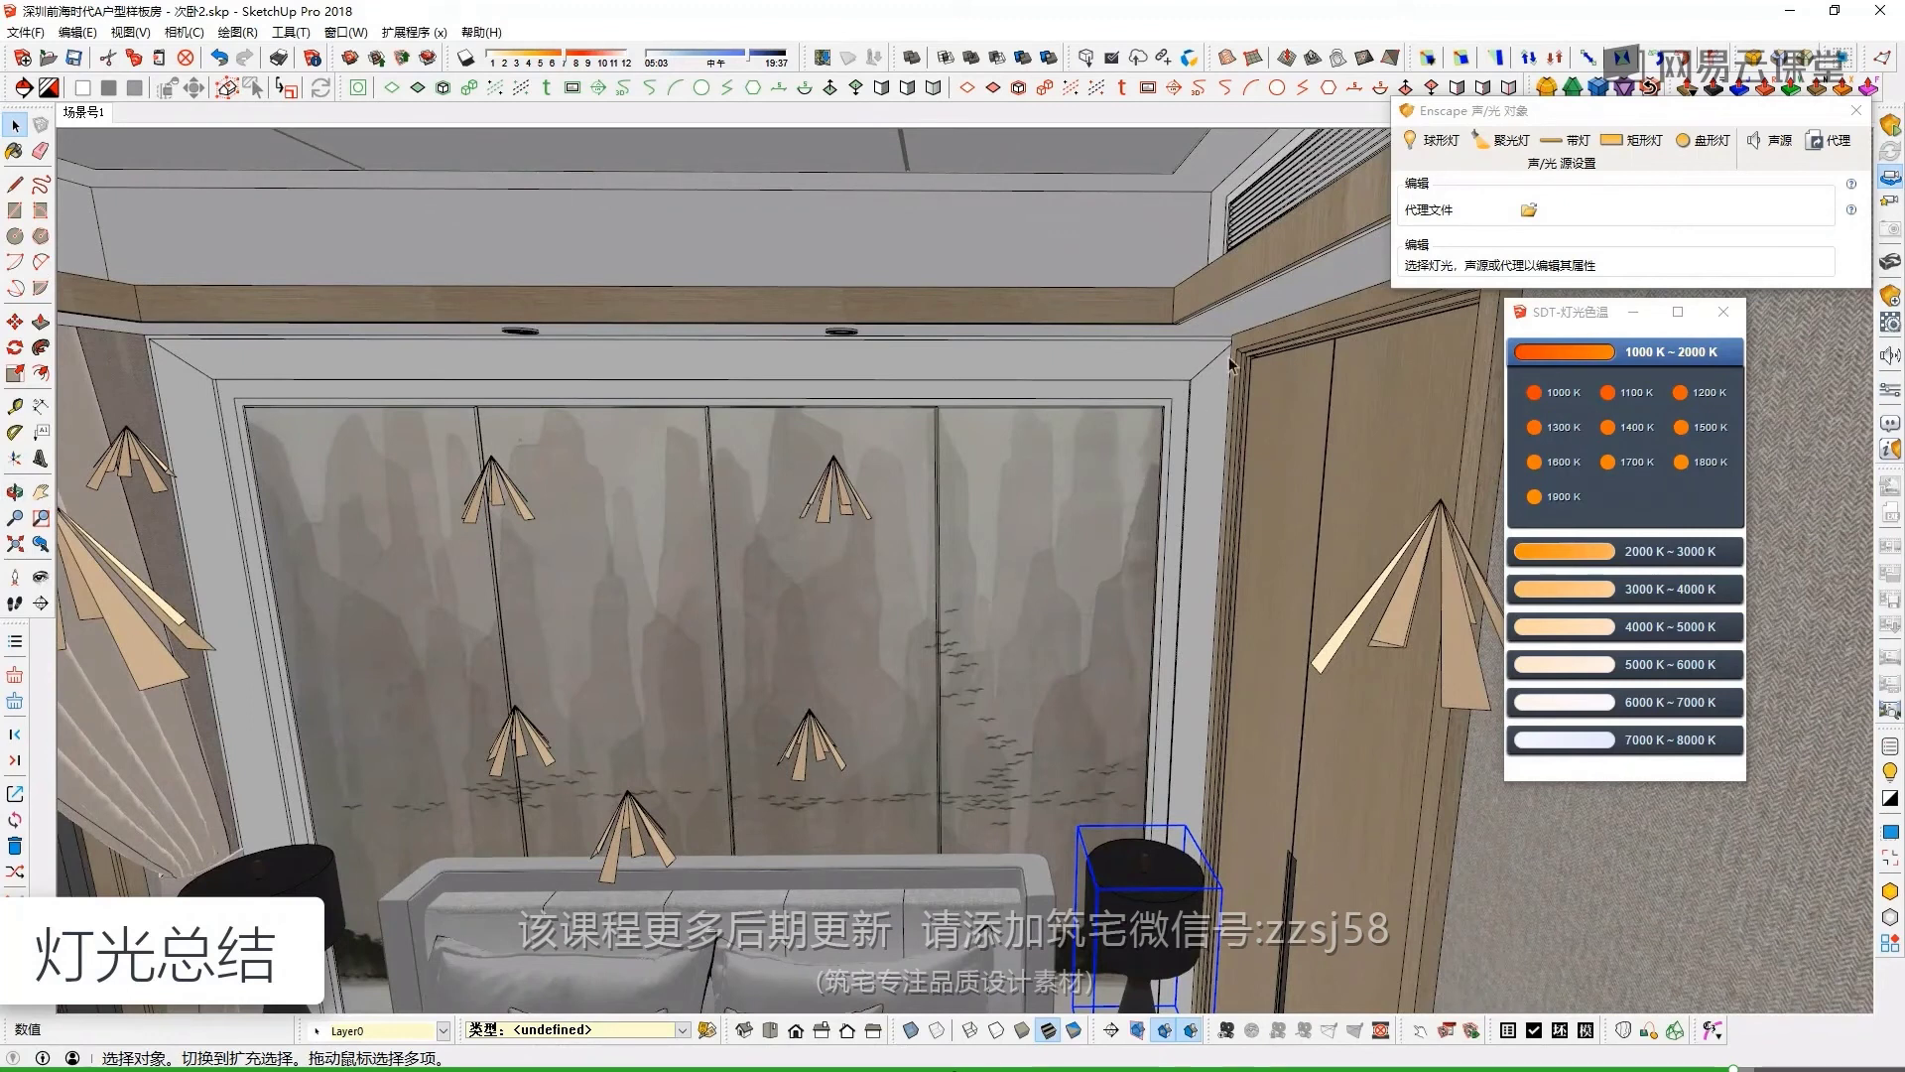
{"action": "scroll", "coordinate": [947, 498], "scroll_direction": "down", "scroll_amount": 5}
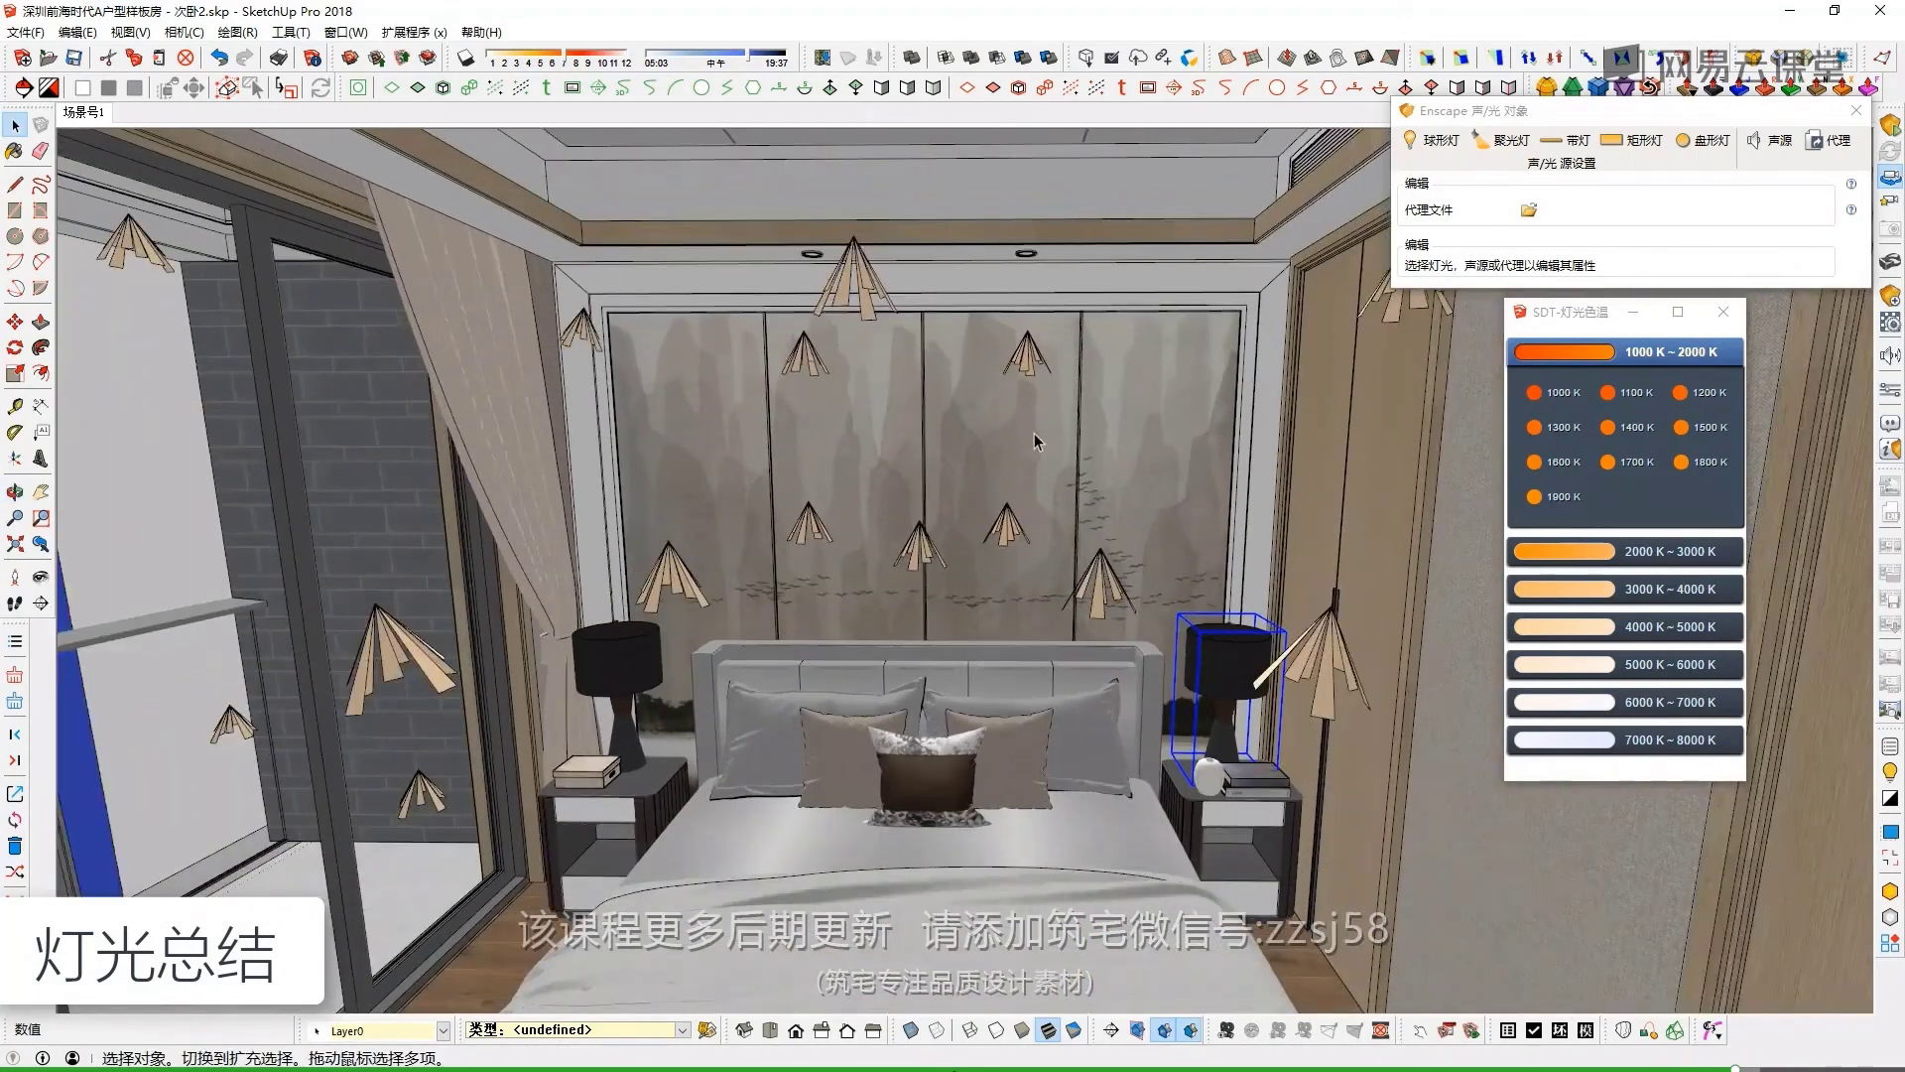
Look over the bed area, and advance the LayOut presentation past the EN灯光特性 title to the slide on artificial light versus sunlight and skylight
{"action": "left_click_drag", "start_coordinate": [1034, 435], "coordinate": [1066, 462]}
{"action": "left_click_drag", "start_coordinate": [1189, 467], "coordinate": [1125, 531]}
{"action": "scroll", "coordinate": [1129, 531], "scroll_direction": "down", "scroll_amount": 3}
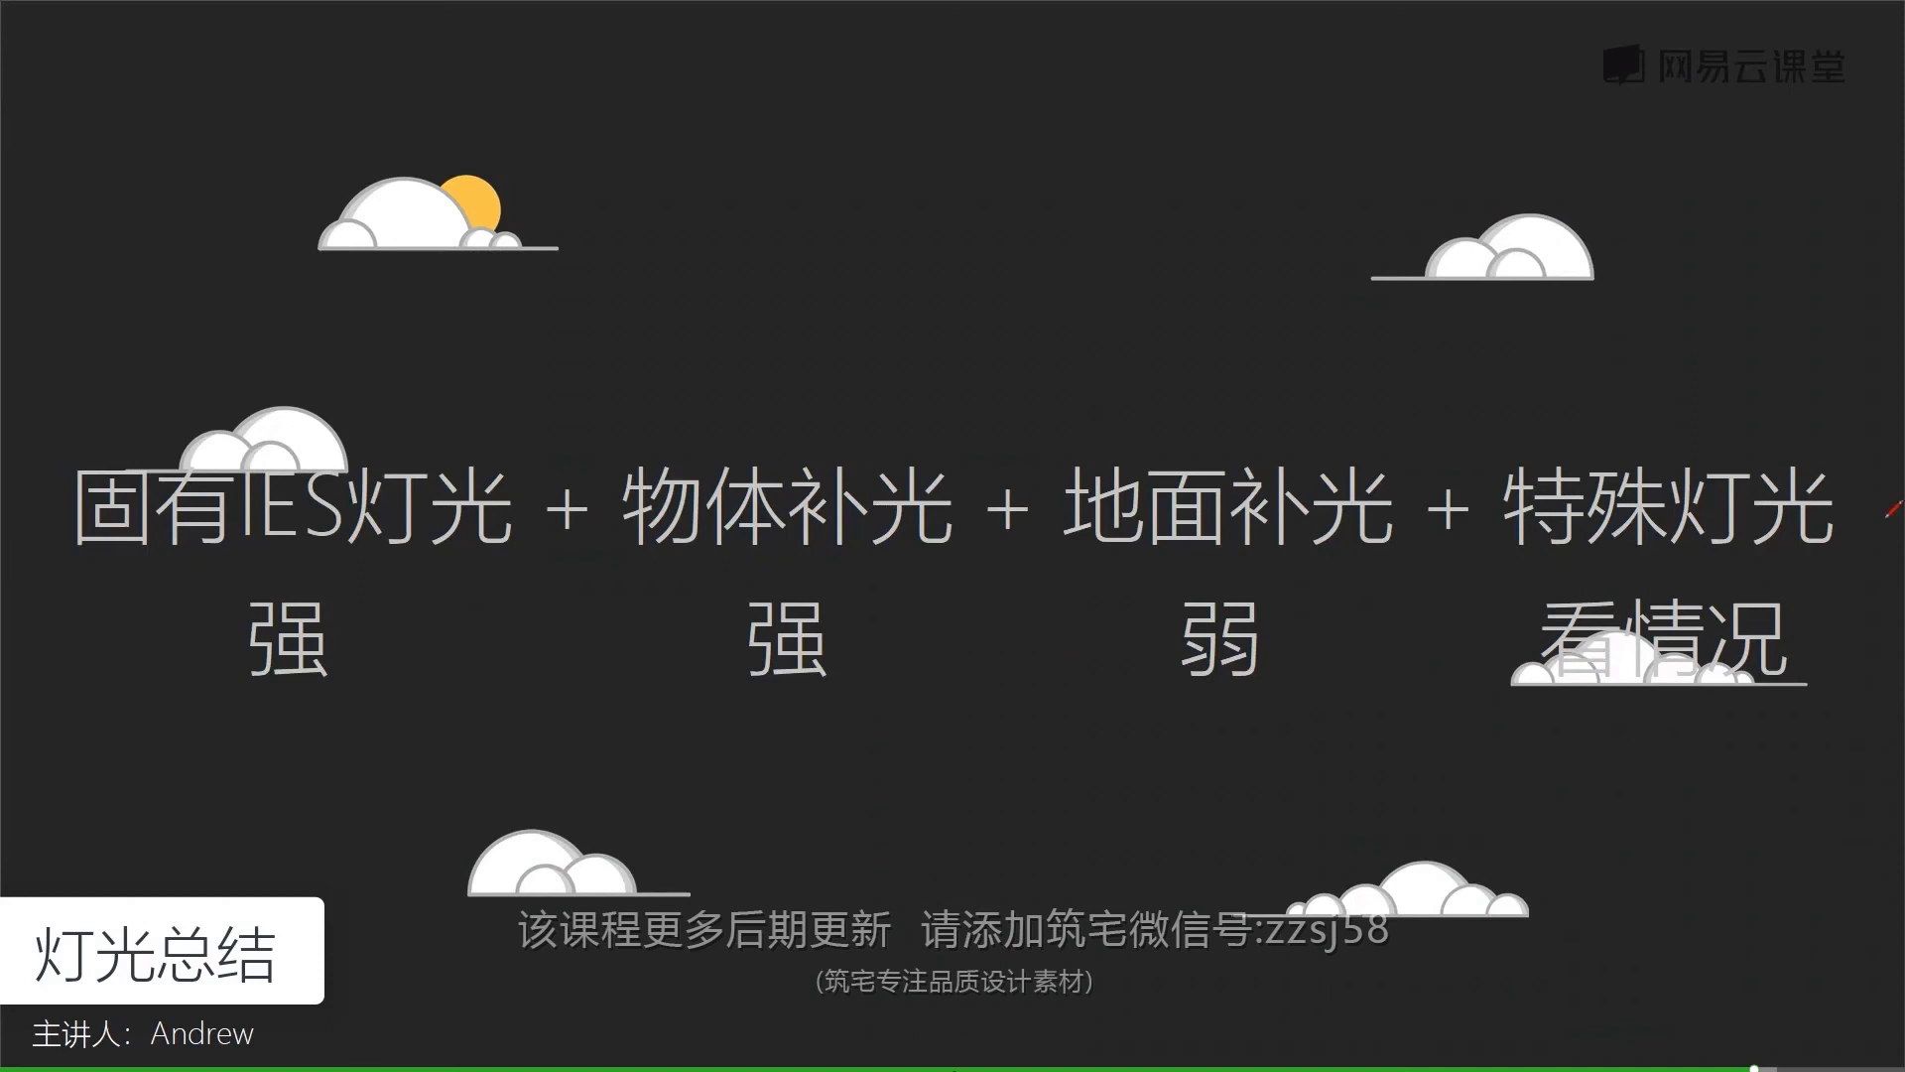
{"action": "key", "text": "Right"}
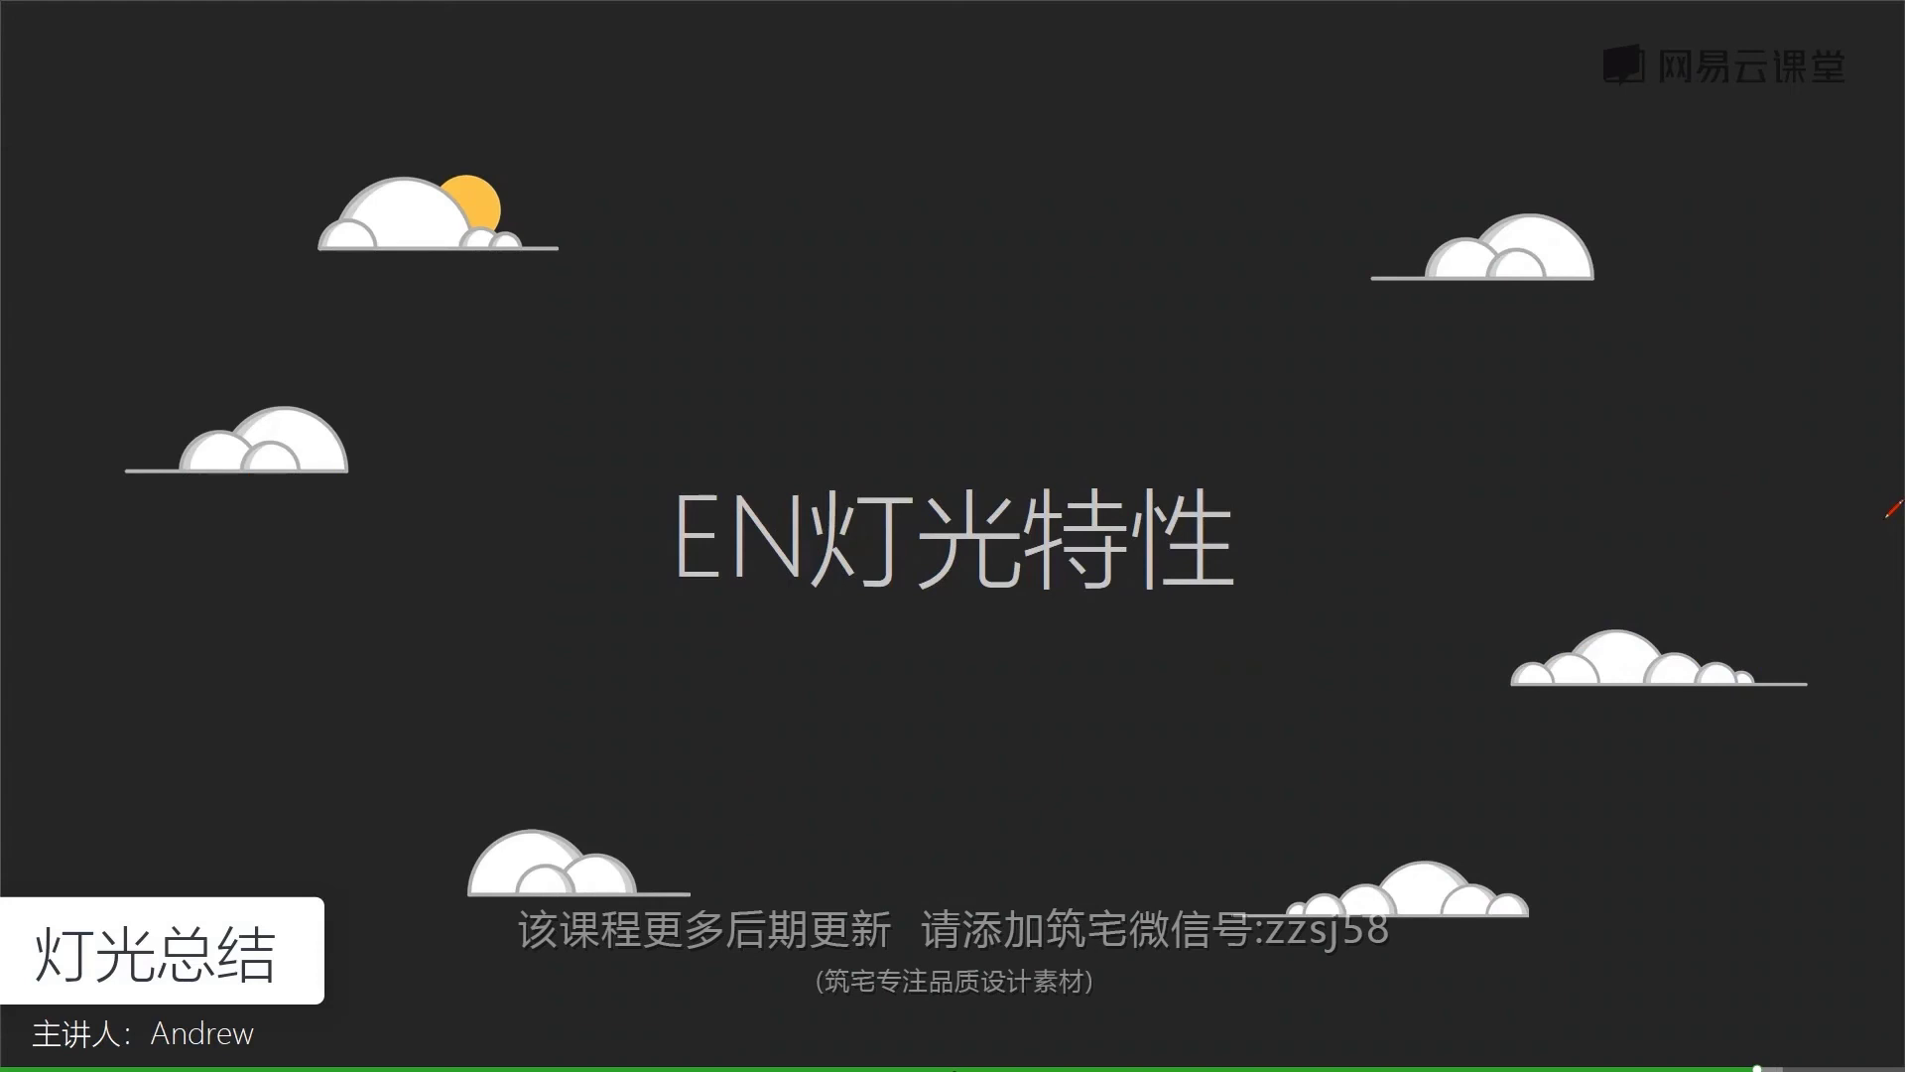
{"action": "key", "text": "Right"}
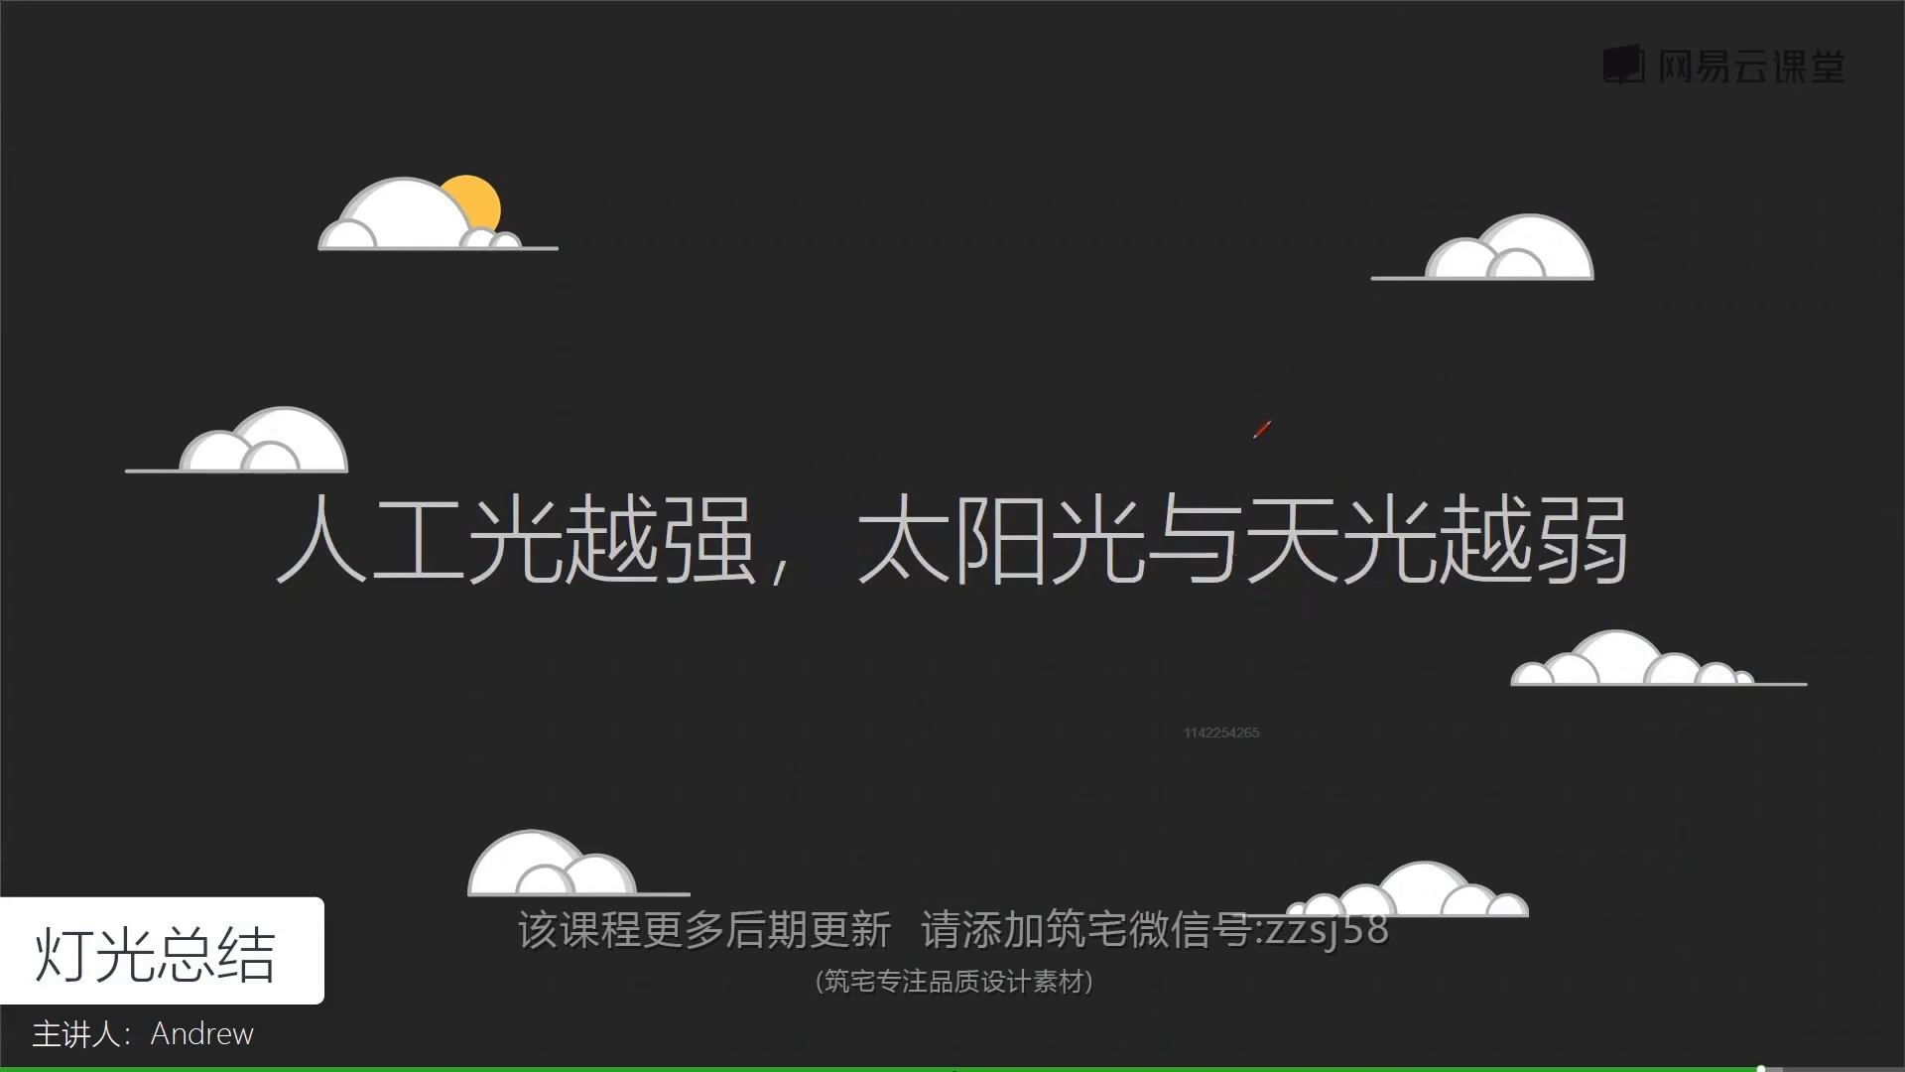
Switch to SketchUp and examine the bedroom's artificial lights in relation to the balcony windows that admit daylight
{"action": "key", "text": "alt+Tab"}
{"action": "left_click_drag", "start_coordinate": [788, 502], "coordinate": [779, 503]}
{"action": "key", "text": "space"}
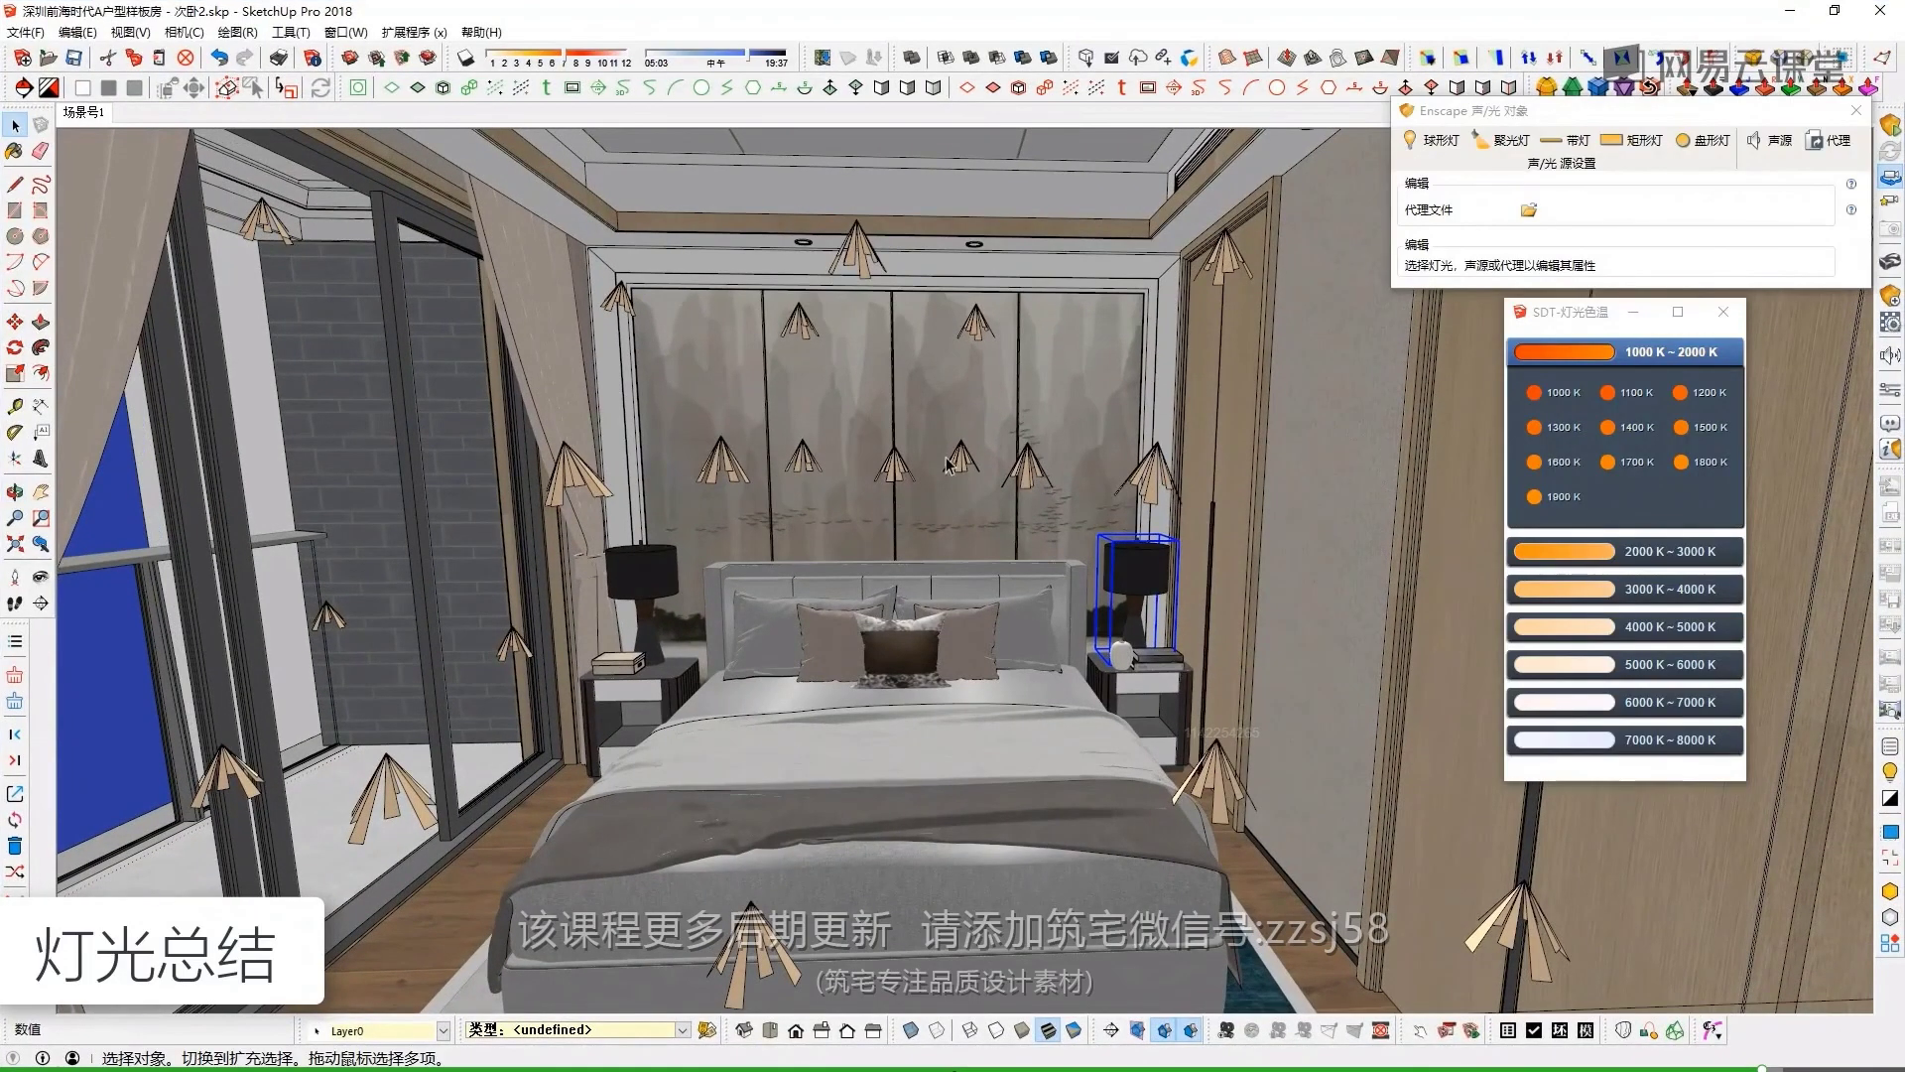
{"action": "scroll", "coordinate": [932, 446], "scroll_direction": "up", "scroll_amount": 4}
{"action": "scroll", "coordinate": [932, 452], "scroll_direction": "down", "scroll_amount": 5}
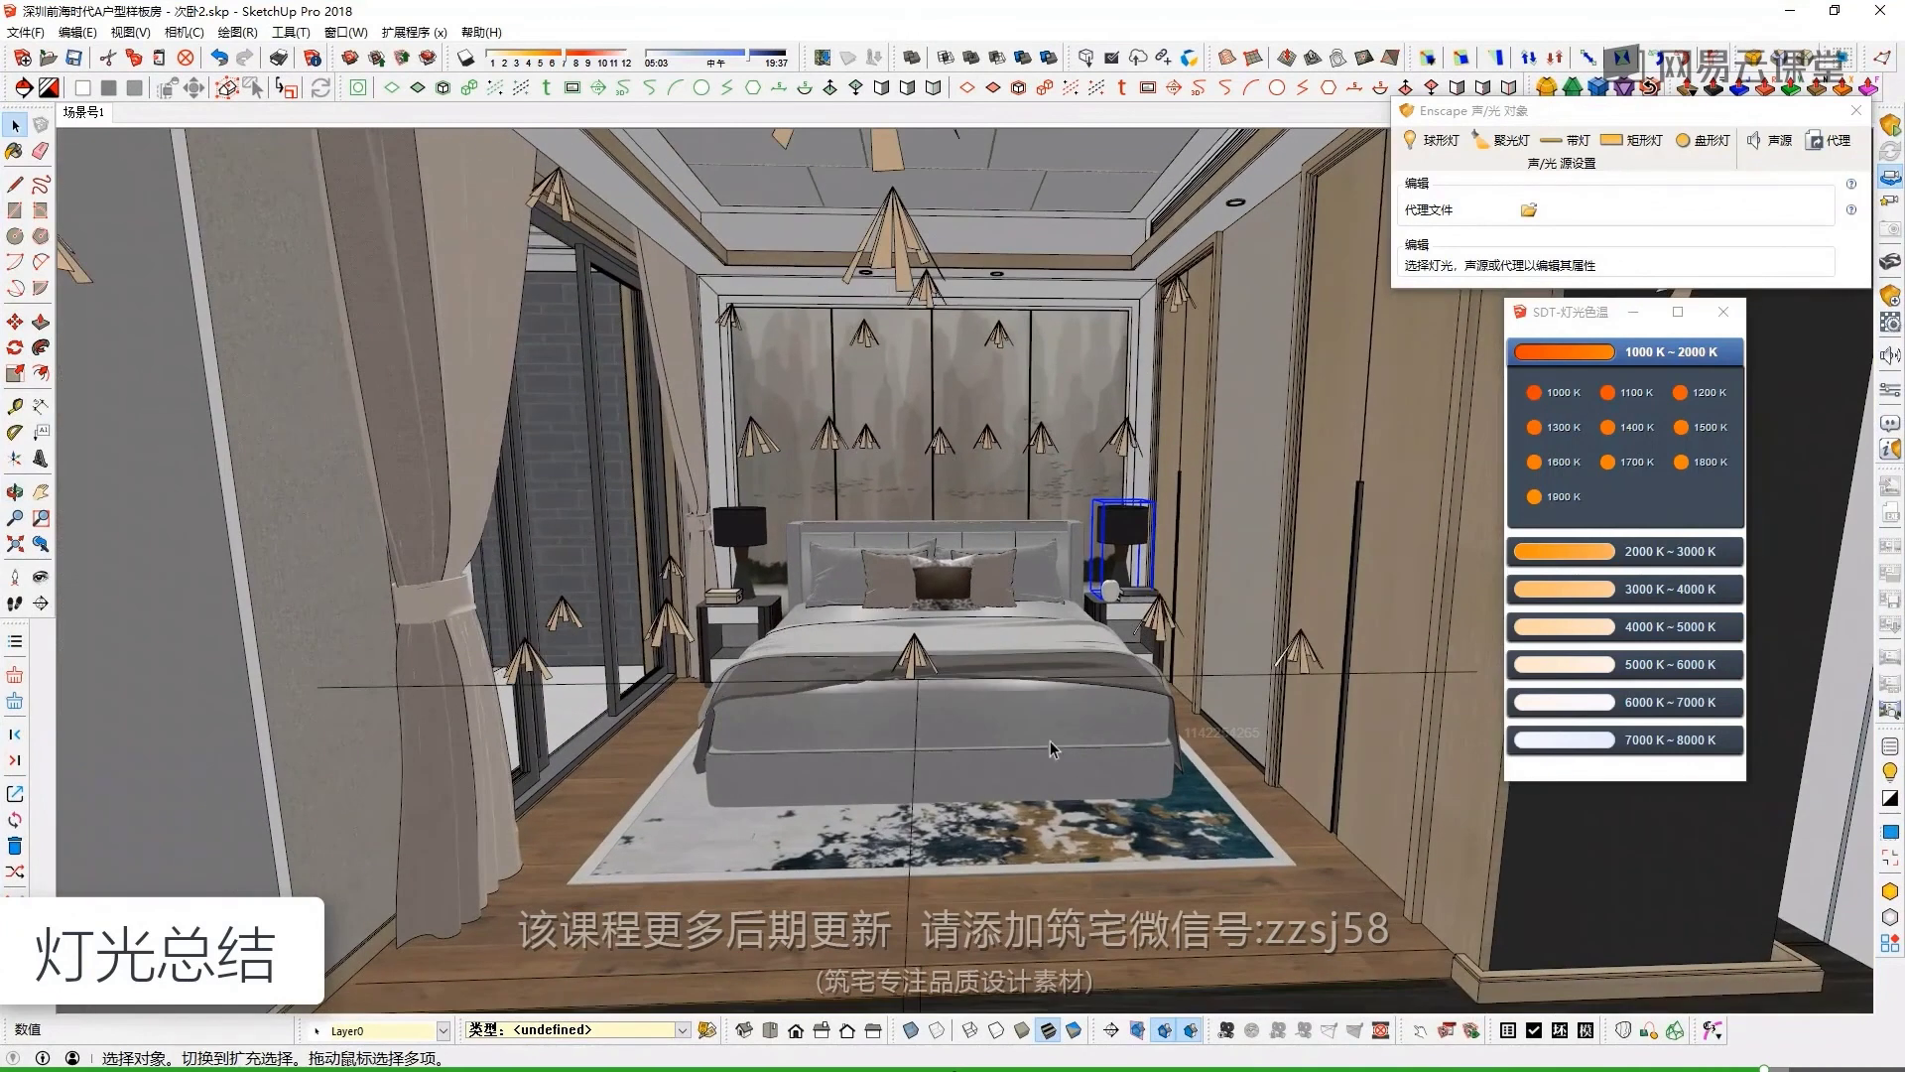
{"action": "scroll", "coordinate": [1049, 638], "scroll_direction": "up", "scroll_amount": 5}
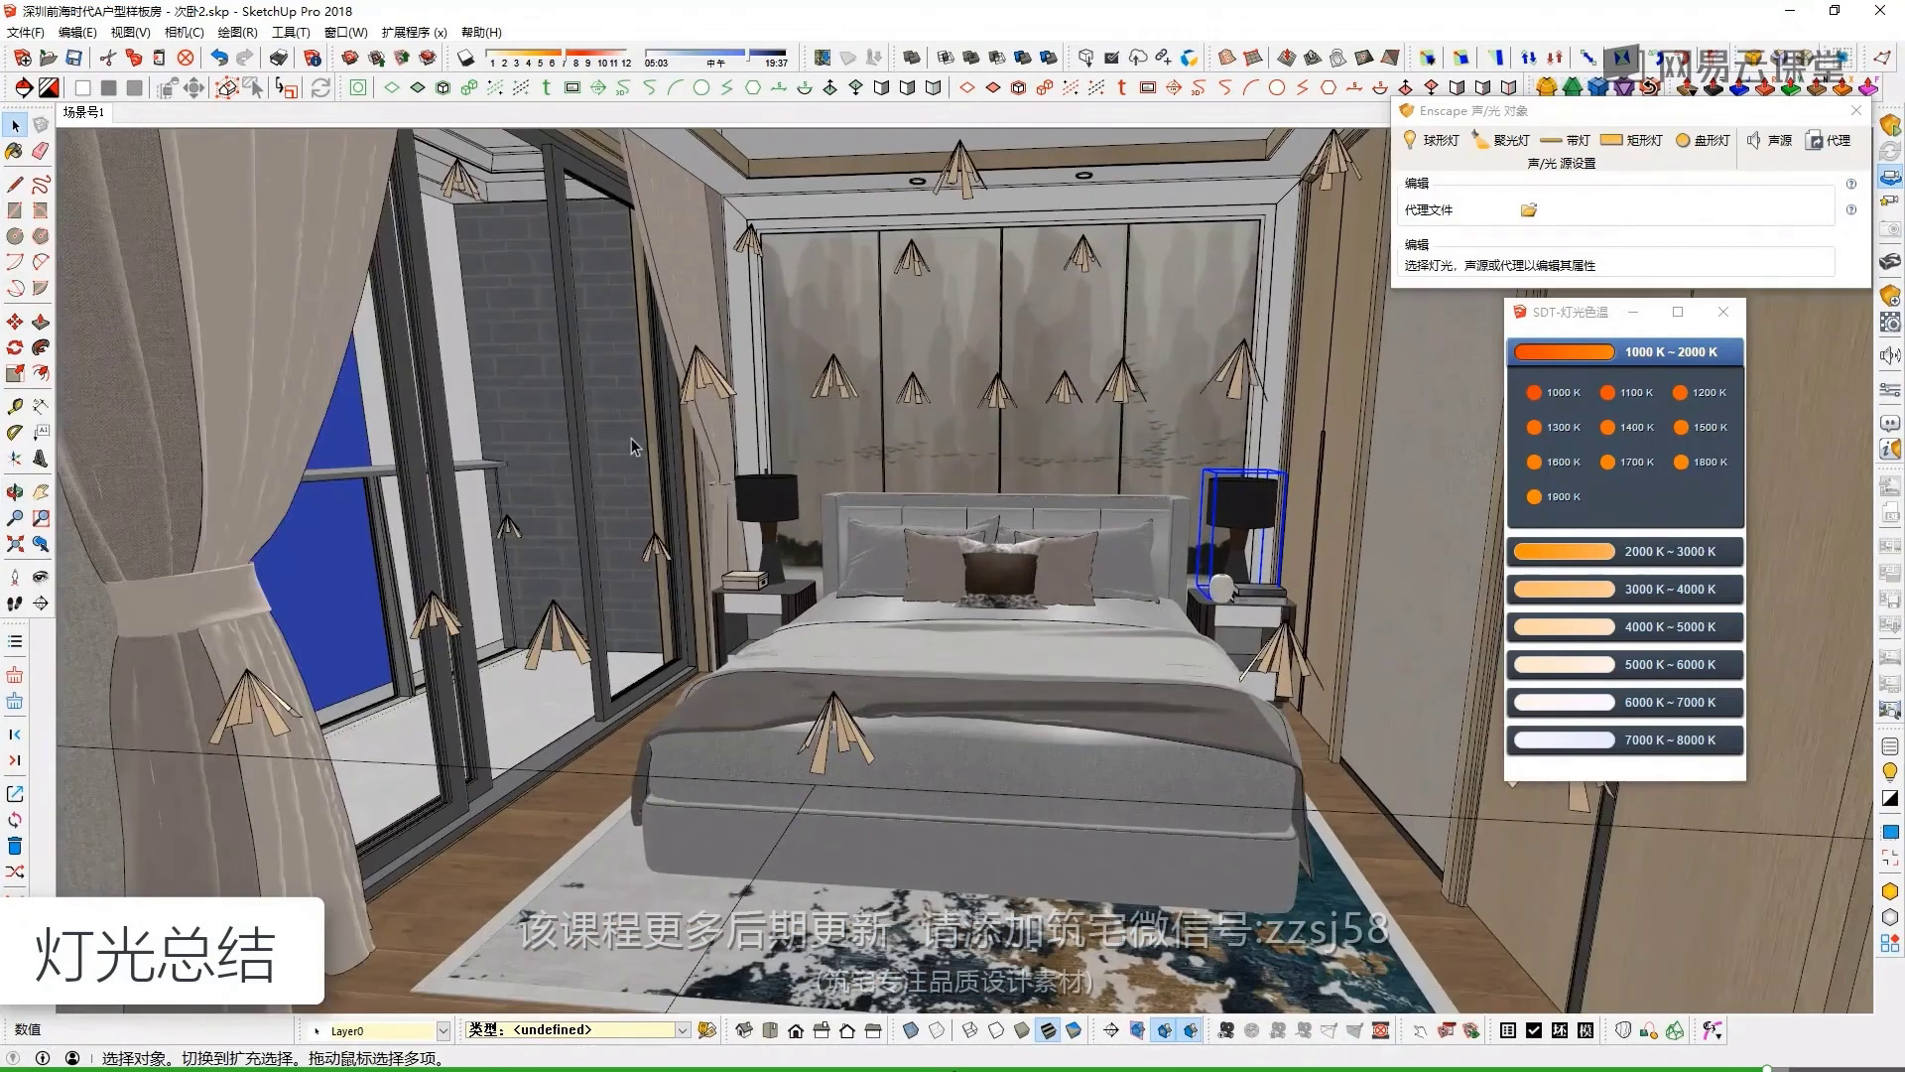
{"action": "left_click_drag", "start_coordinate": [631, 437], "coordinate": [527, 345]}
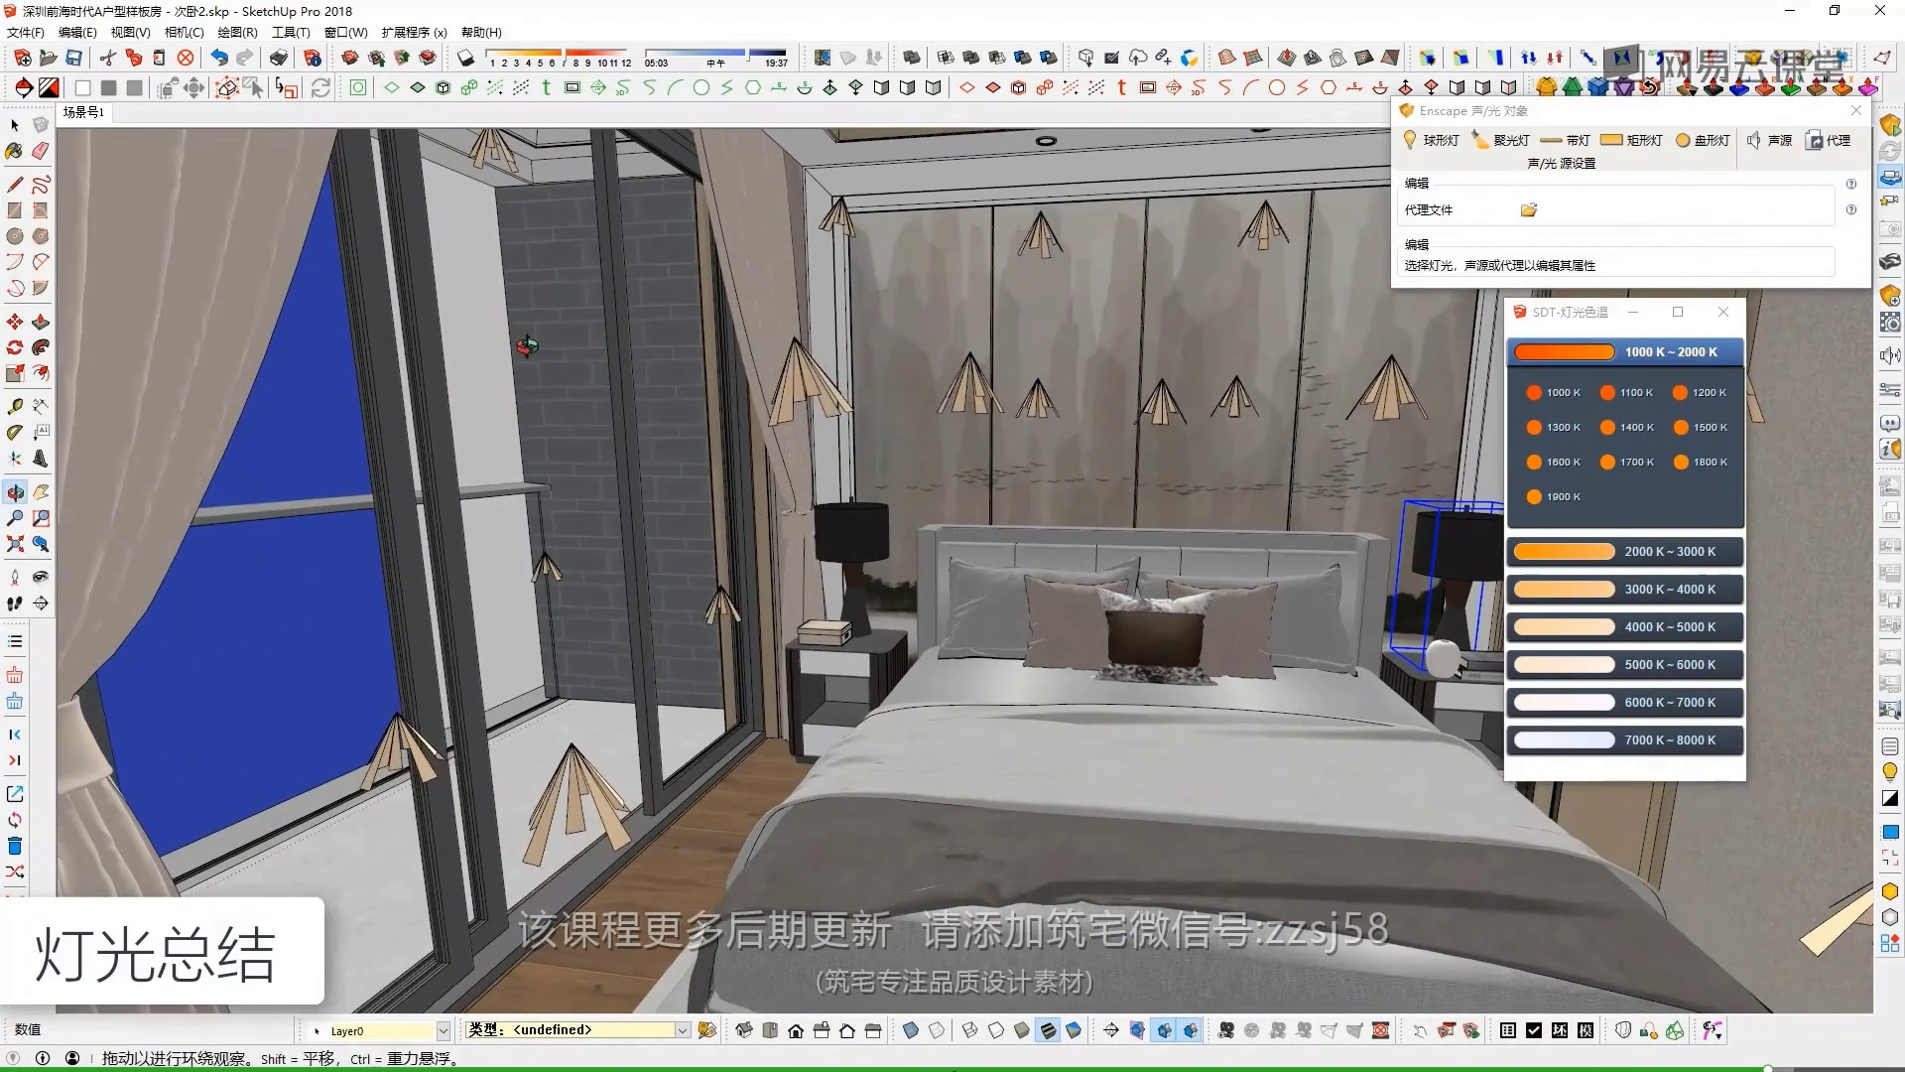
{"action": "scroll", "coordinate": [925, 451], "scroll_direction": "down", "scroll_amount": 5}
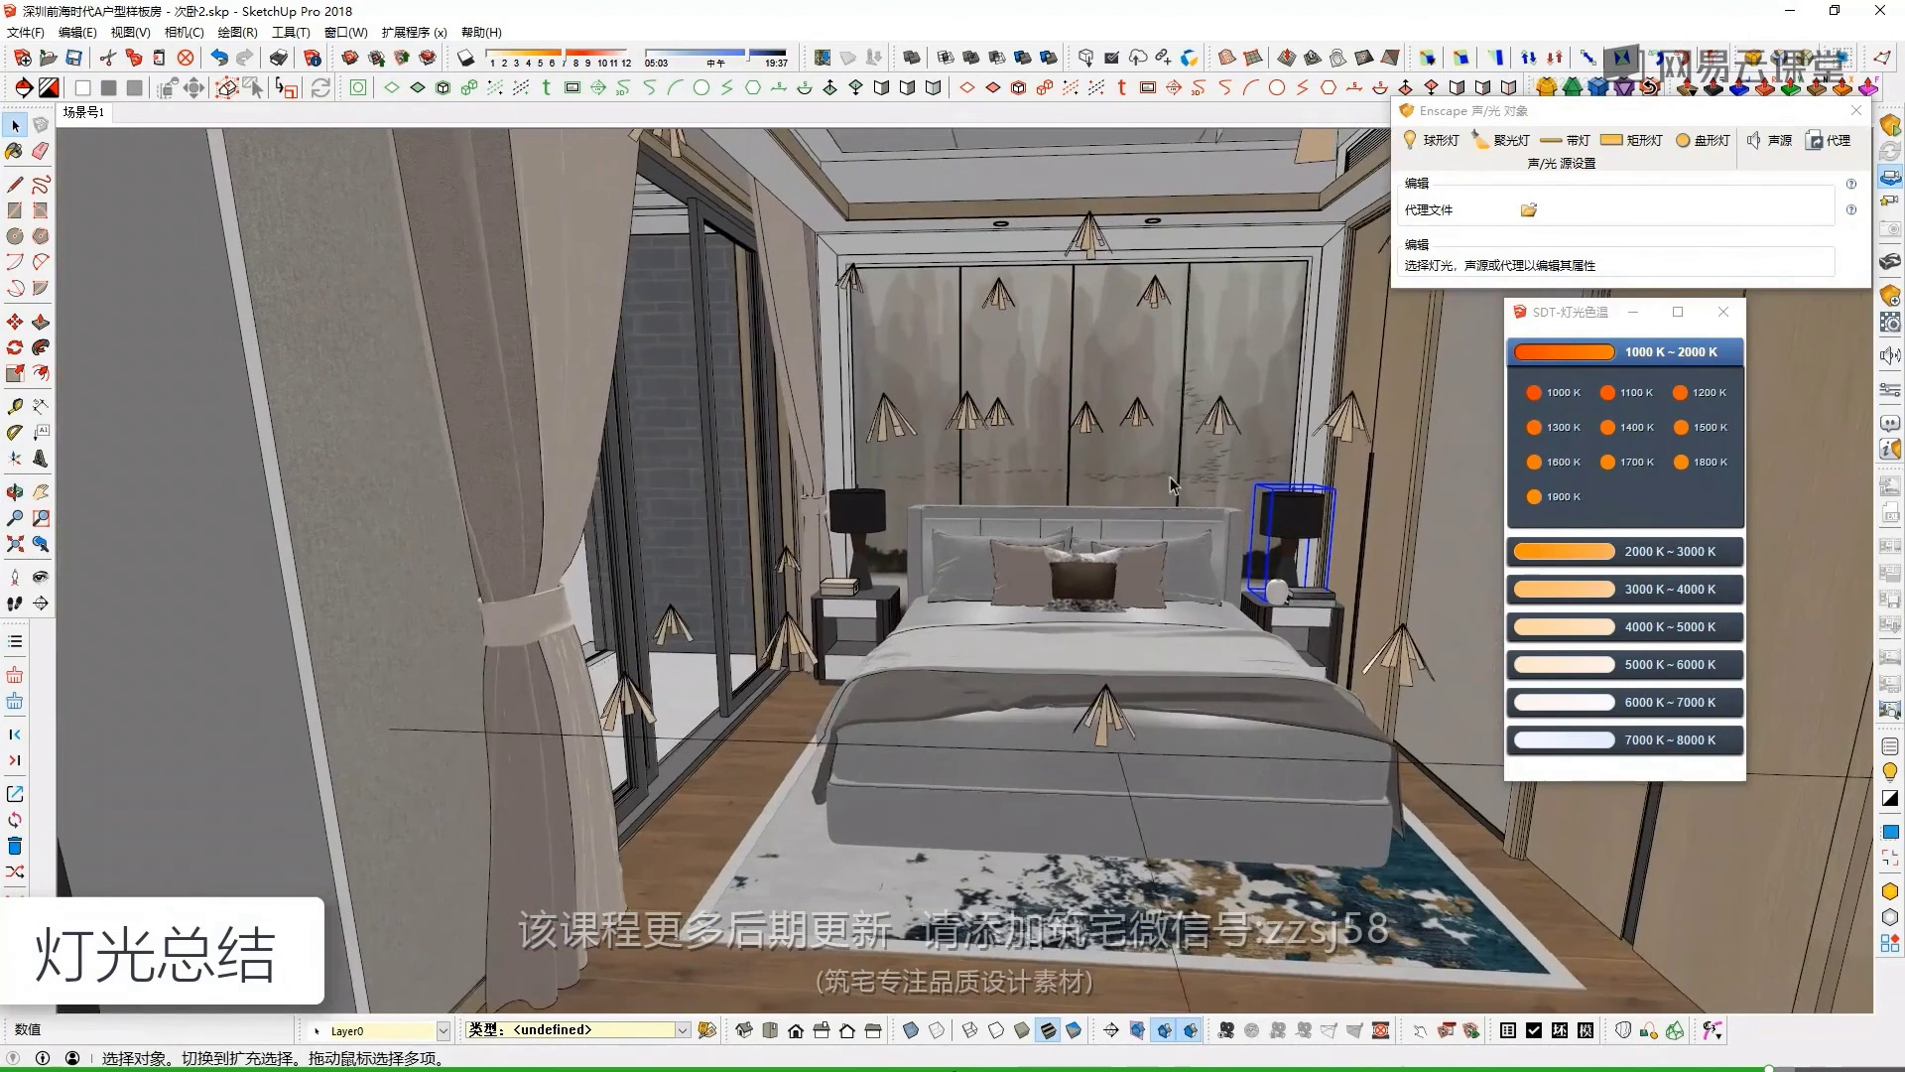
{"action": "scroll", "coordinate": [1170, 476], "scroll_direction": "down", "scroll_amount": 3}
{"action": "scroll", "coordinate": [884, 392], "scroll_direction": "down", "scroll_amount": 3}
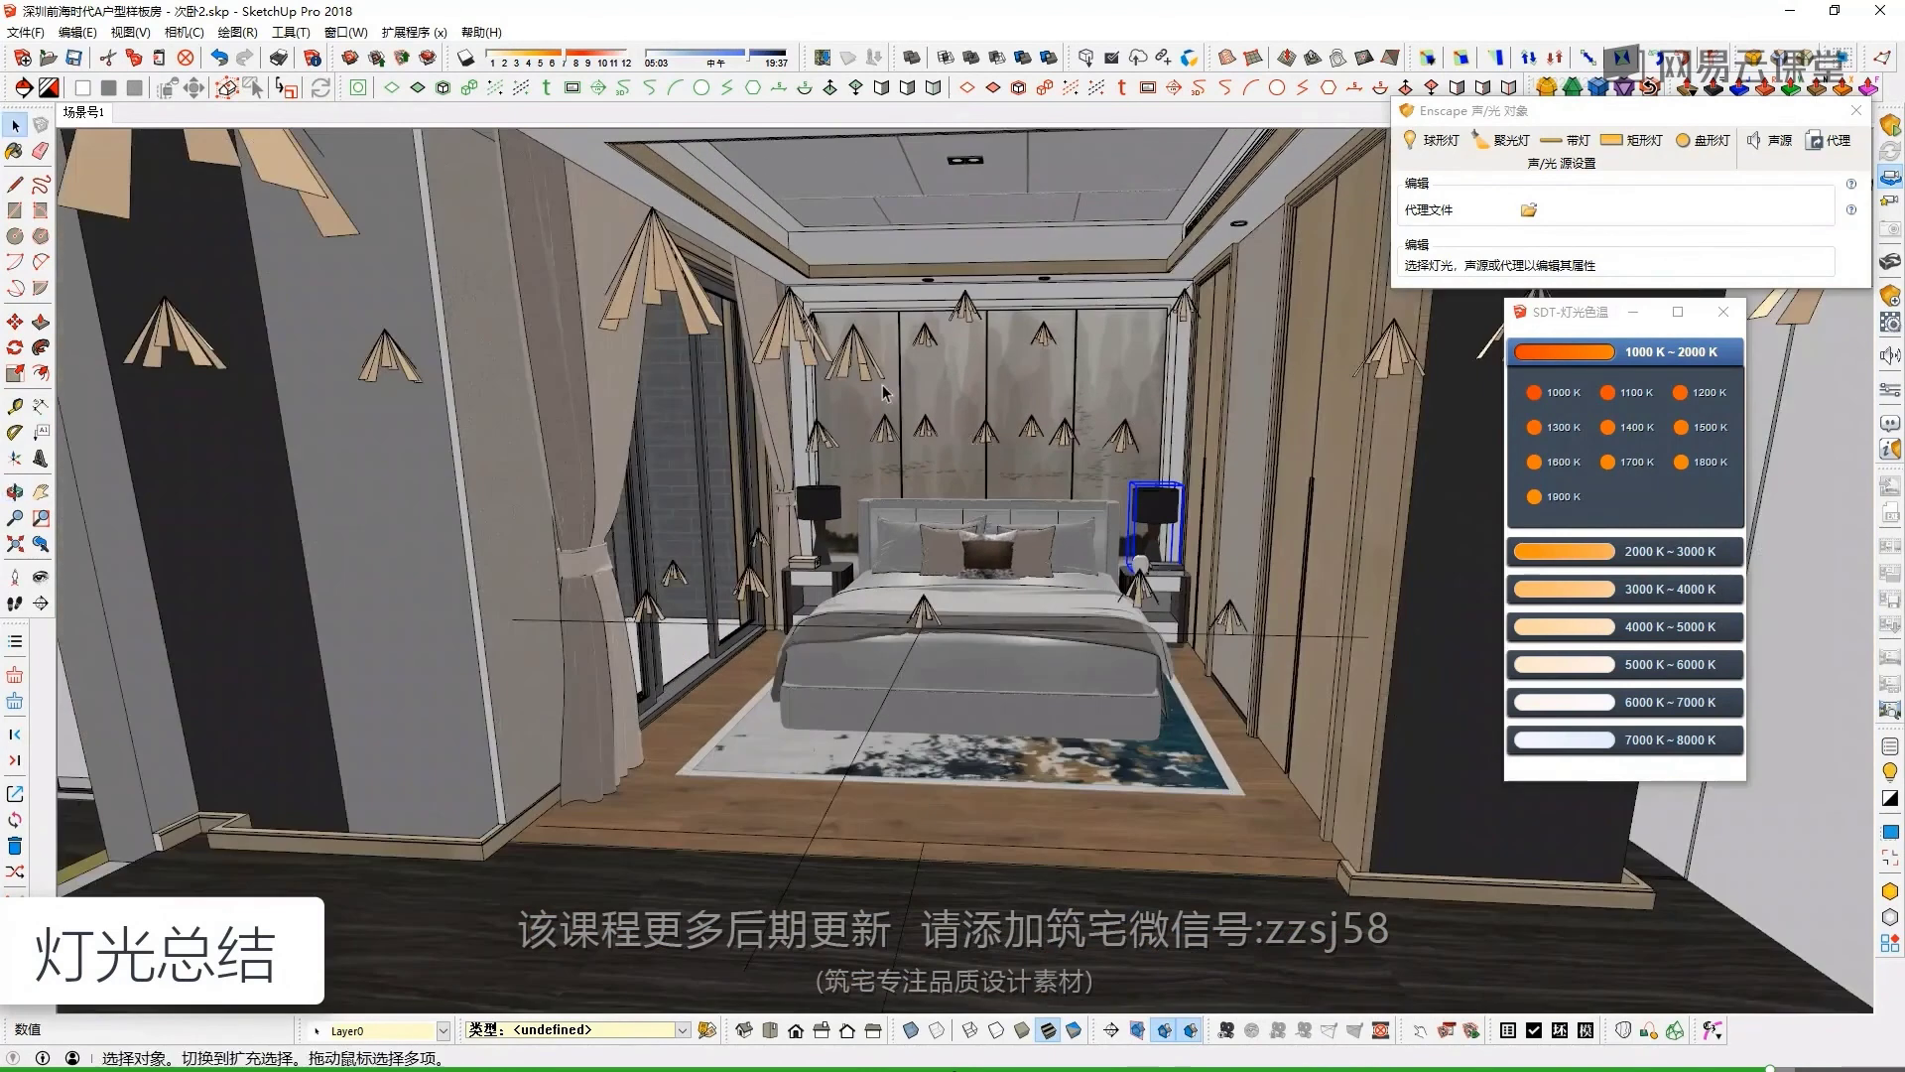
{"action": "scroll", "coordinate": [953, 449], "scroll_direction": "up", "scroll_amount": 4}
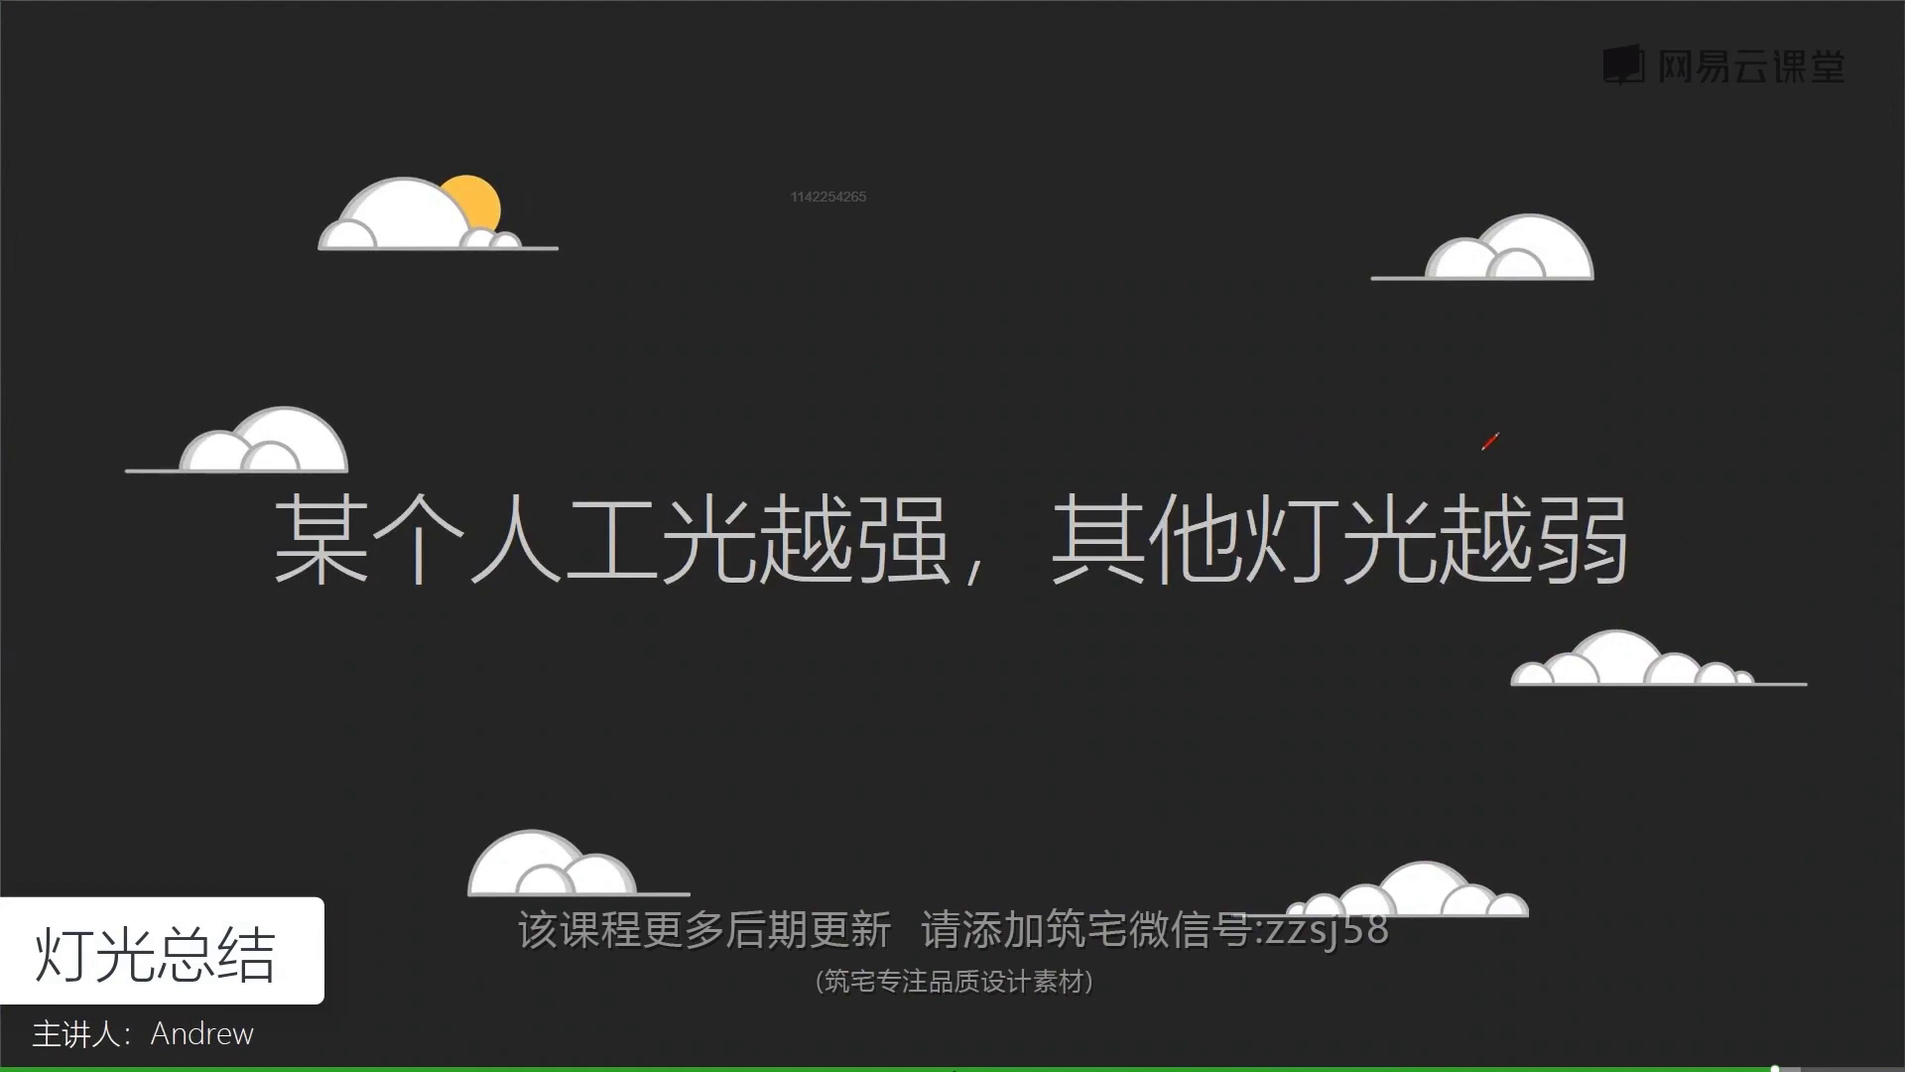
Return to SketchUp, open the bedside lamp beside the wardrobe and strongly raise the luminous intensity of the Enscape sphere light inside its shade
{"action": "key", "text": "super+Tab"}
{"action": "left_click", "coordinate": [1139, 420]}
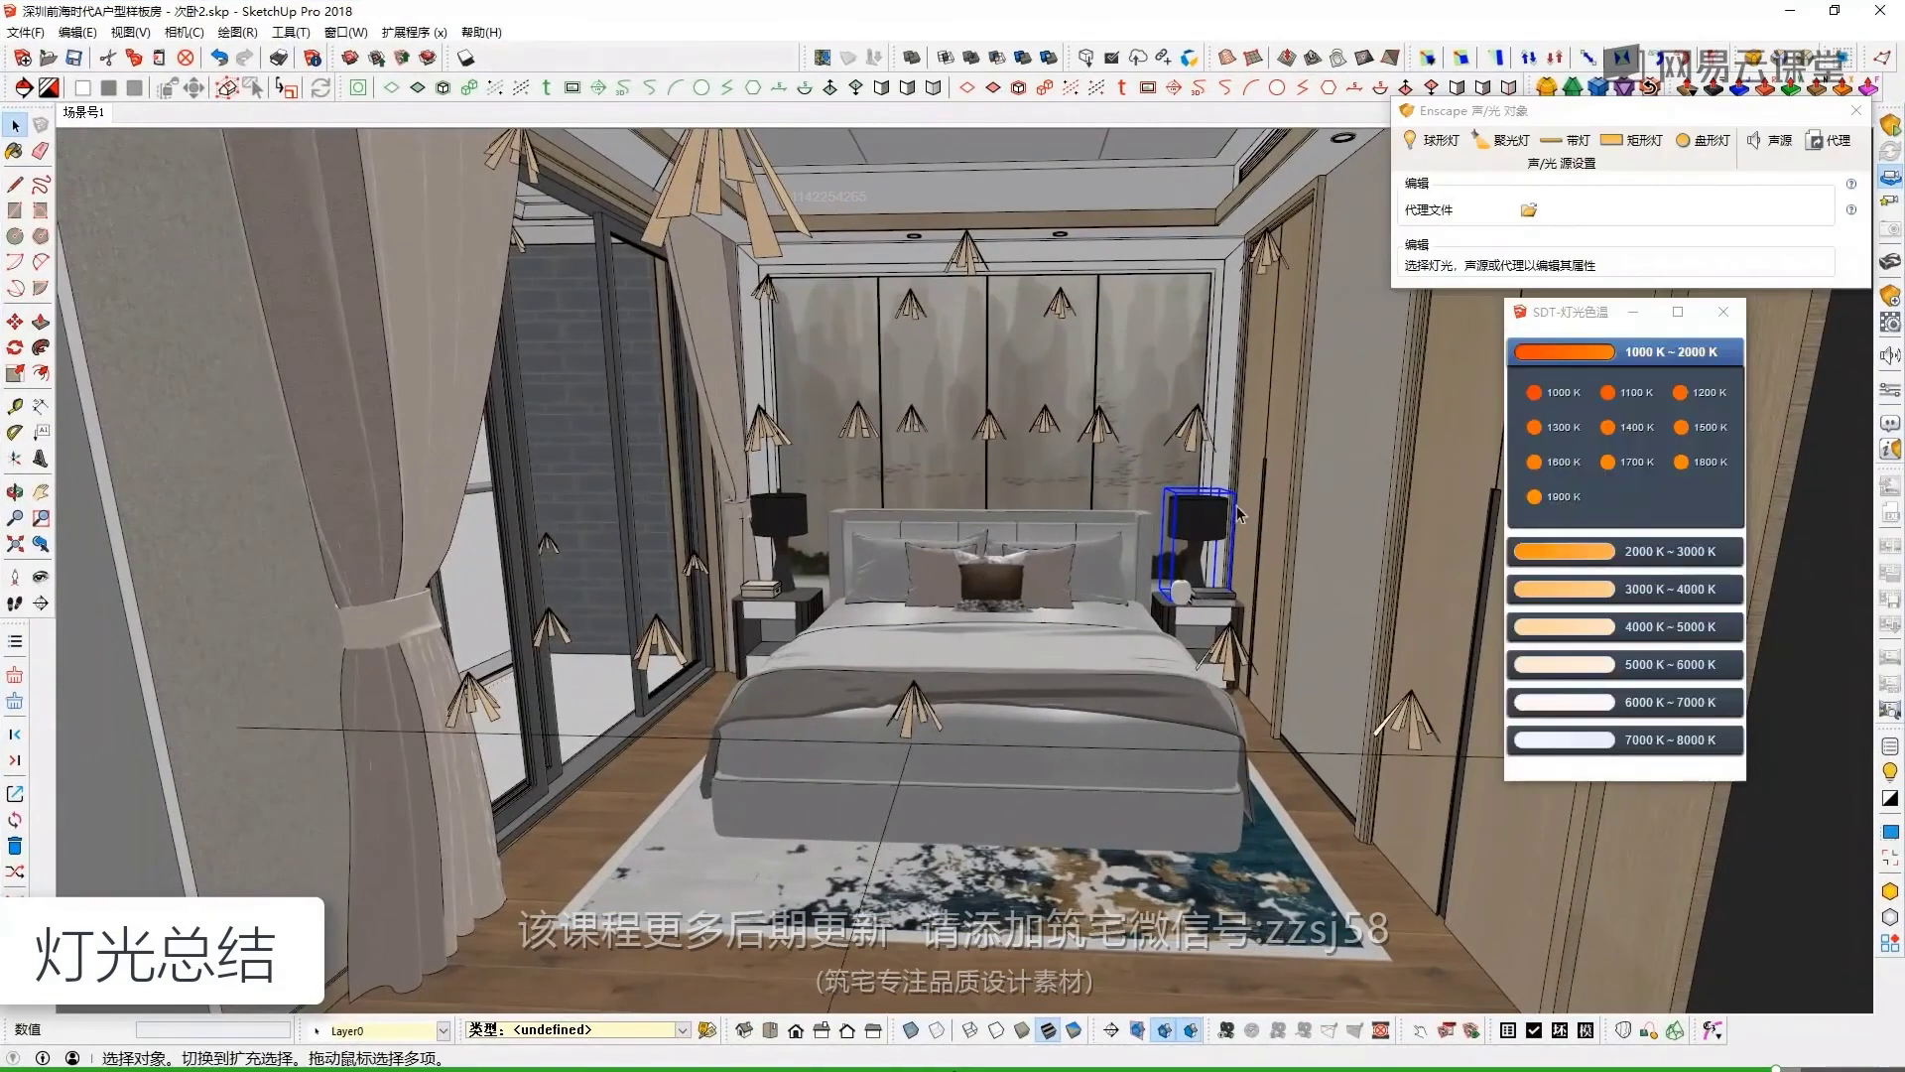
{"action": "left_click_drag", "start_coordinate": [1222, 485], "coordinate": [1195, 665]}
{"action": "scroll", "coordinate": [1169, 635], "scroll_direction": "up", "scroll_amount": 4}
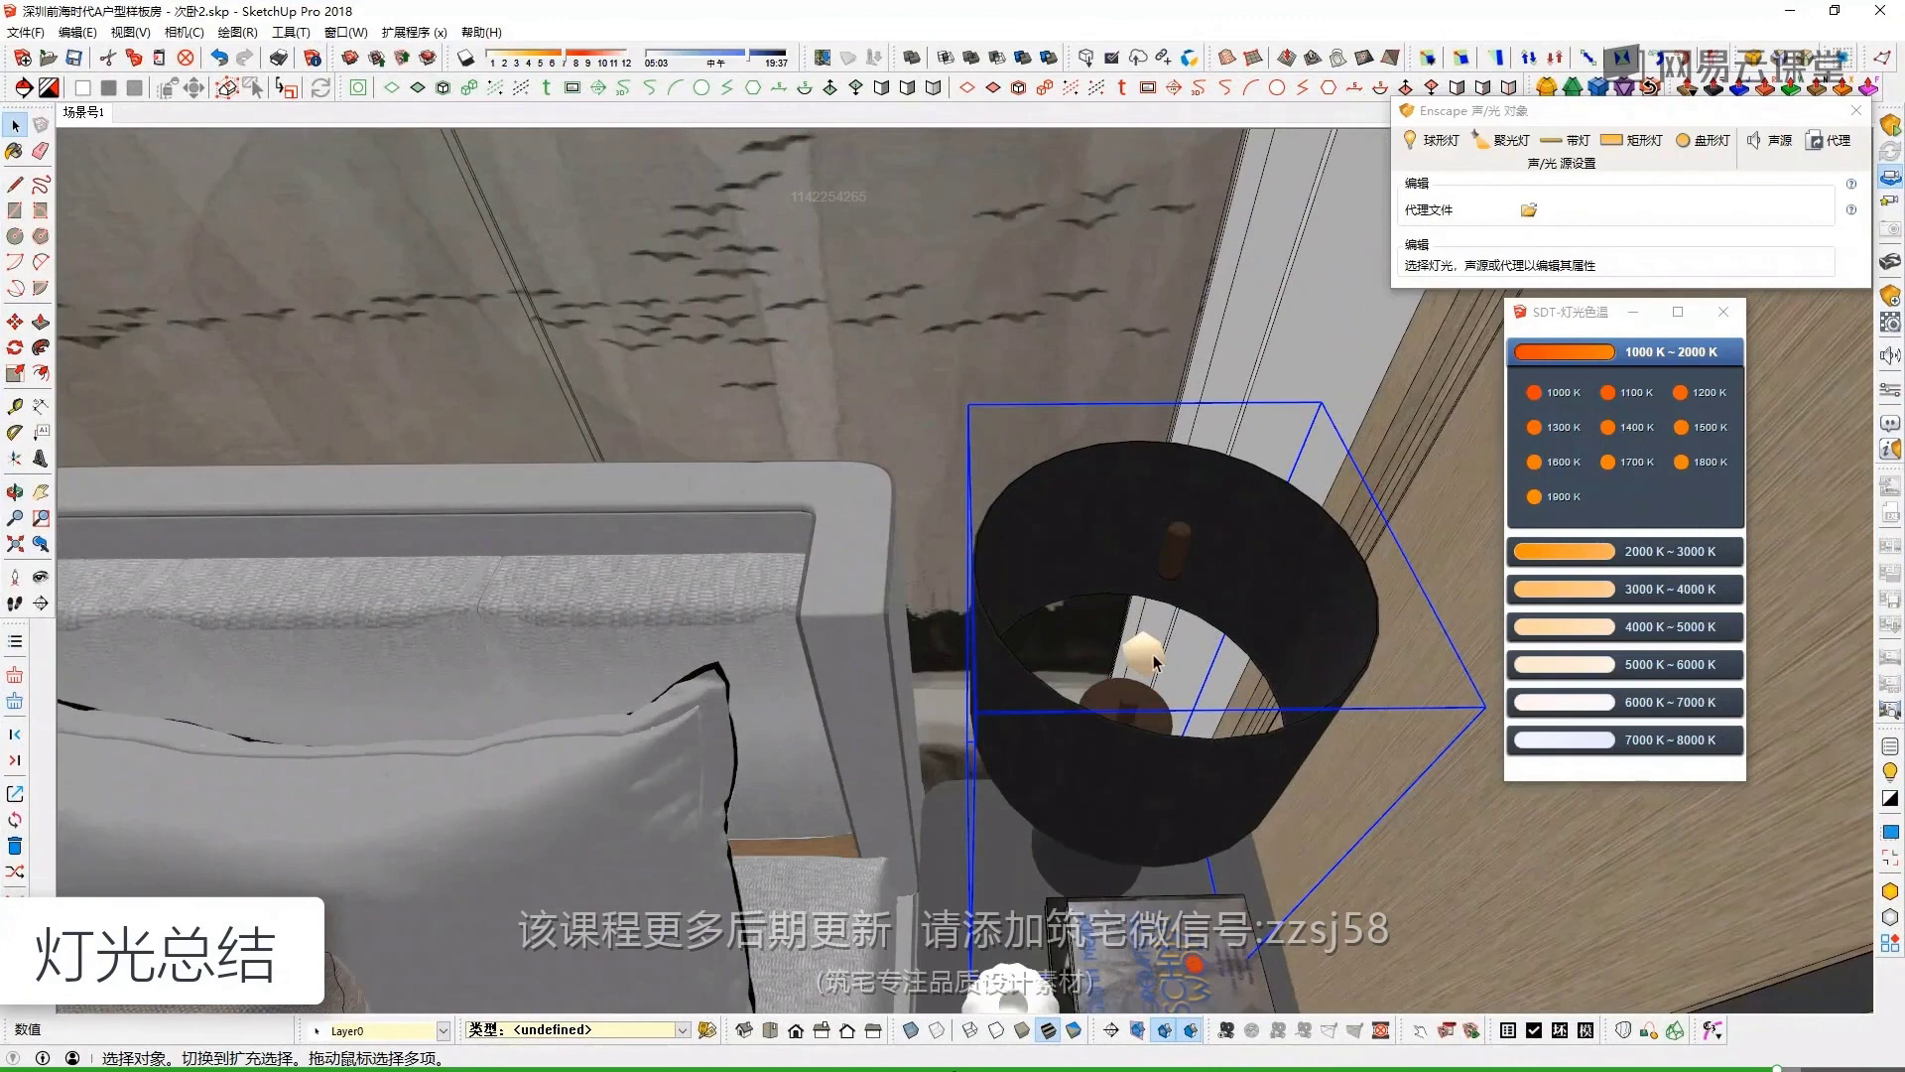
{"action": "double_click", "coordinate": [1146, 668]}
{"action": "left_click", "coordinate": [1148, 663]}
{"action": "double_click", "coordinate": [1151, 653]}
{"action": "left_click", "coordinate": [1151, 653]}
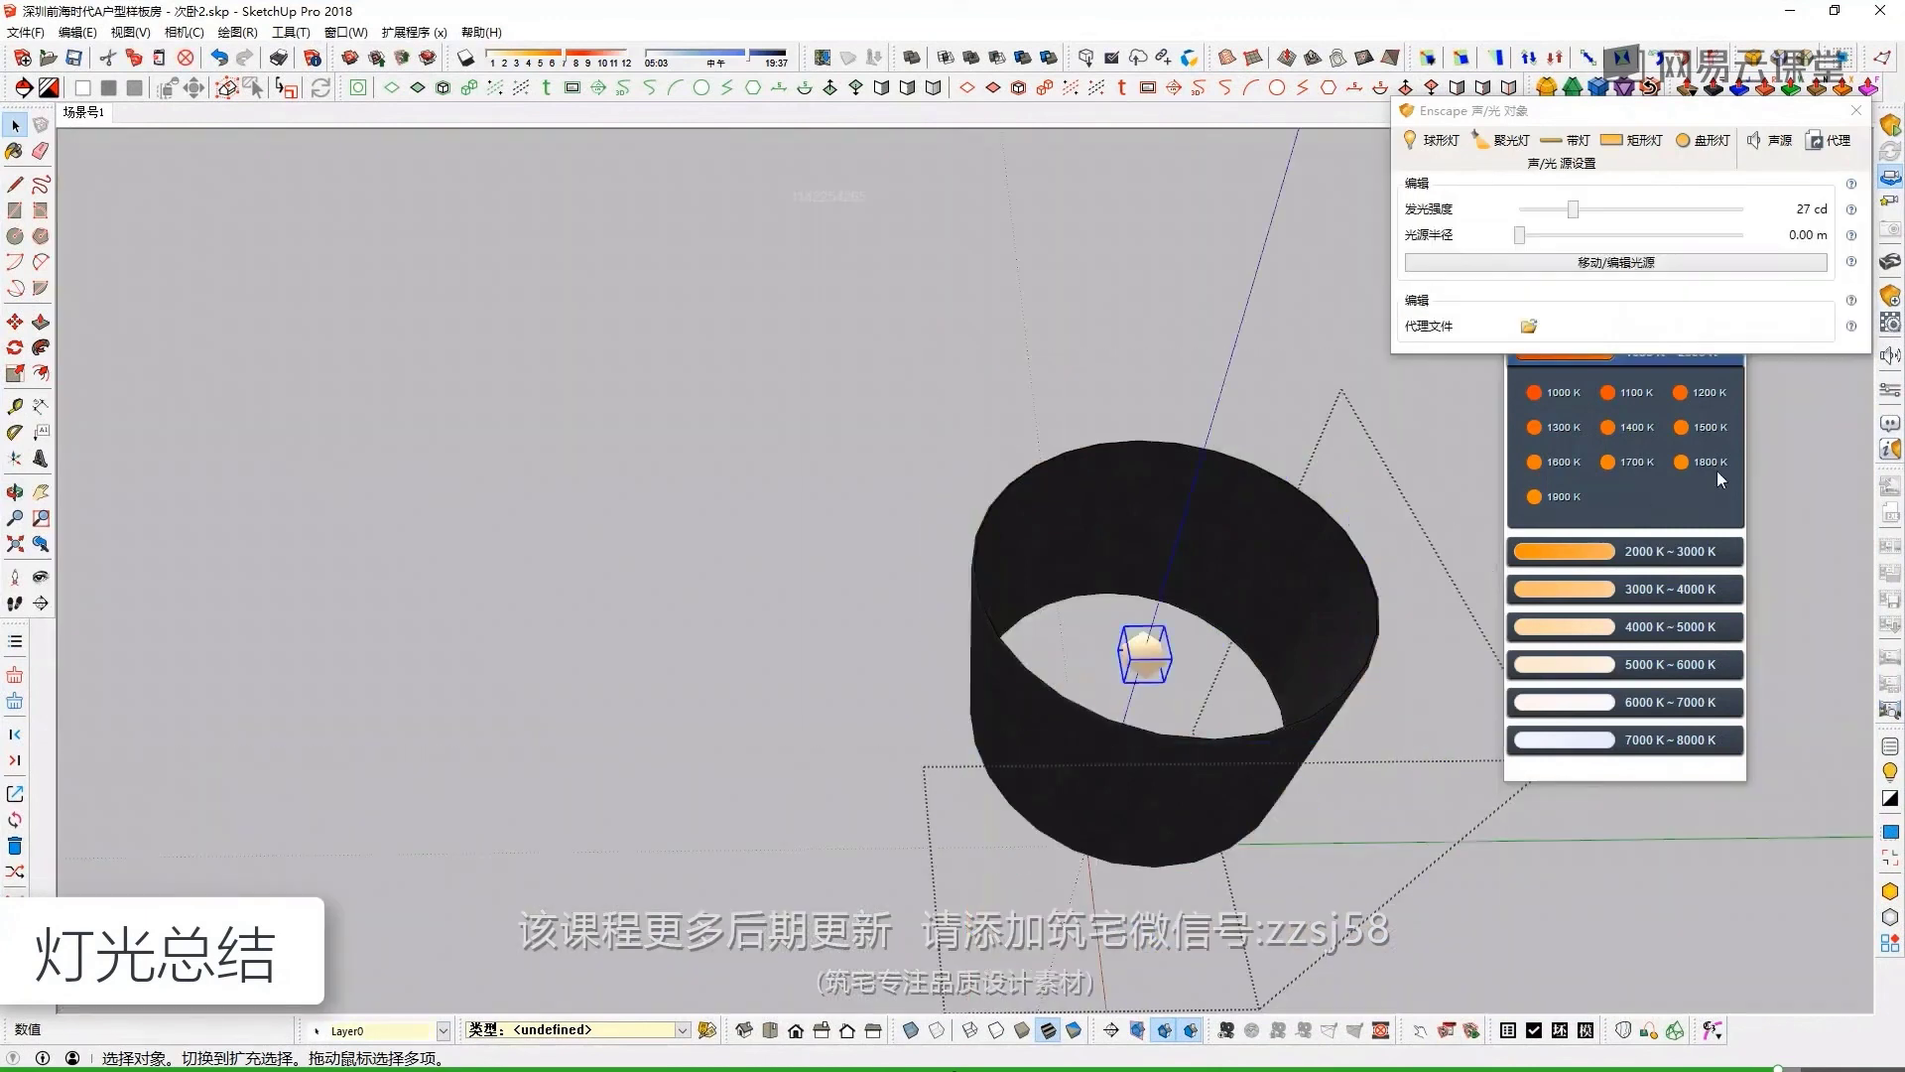
{"action": "left_click", "coordinate": [1891, 297]}
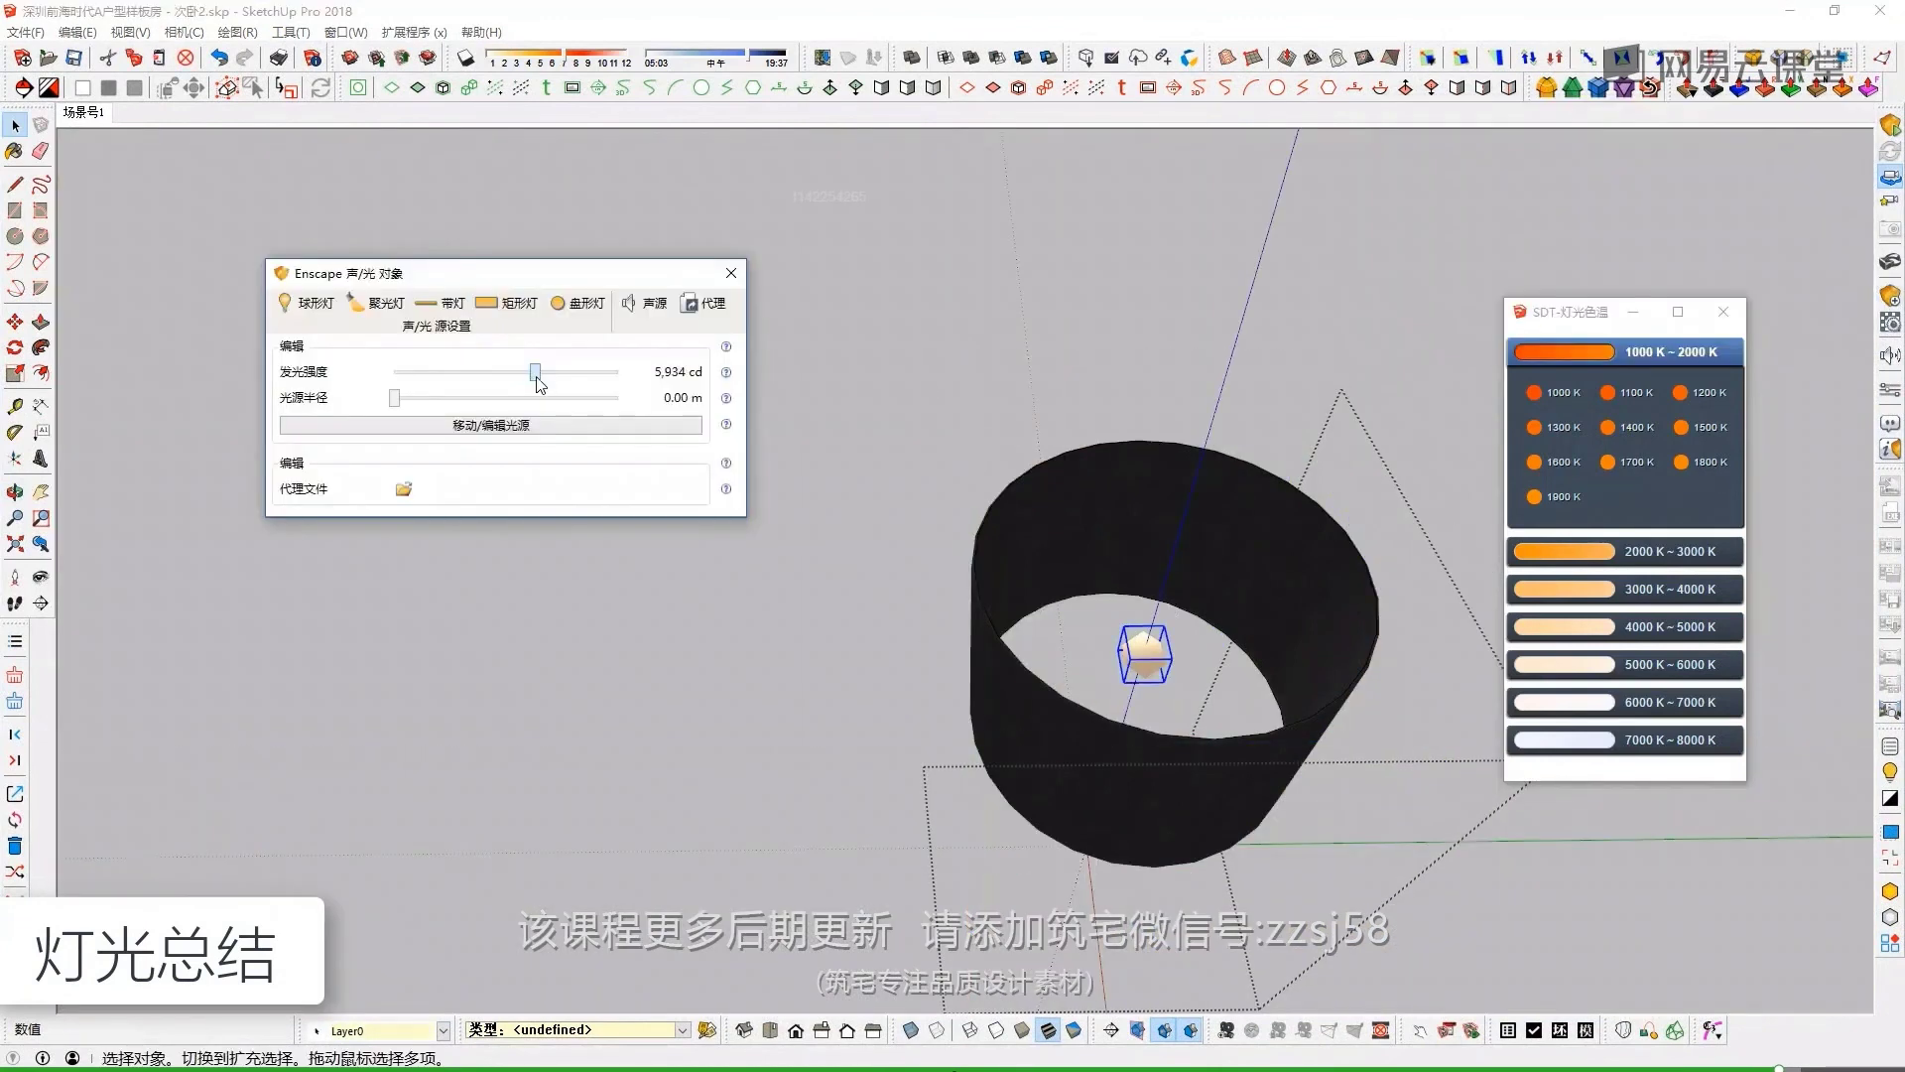
{"action": "left_click_drag", "start_coordinate": [538, 384], "coordinate": [561, 384]}
Close the Enscape object editor and the SDT colour temperature window, and start the Enscape render window
{"action": "left_click", "coordinate": [731, 273]}
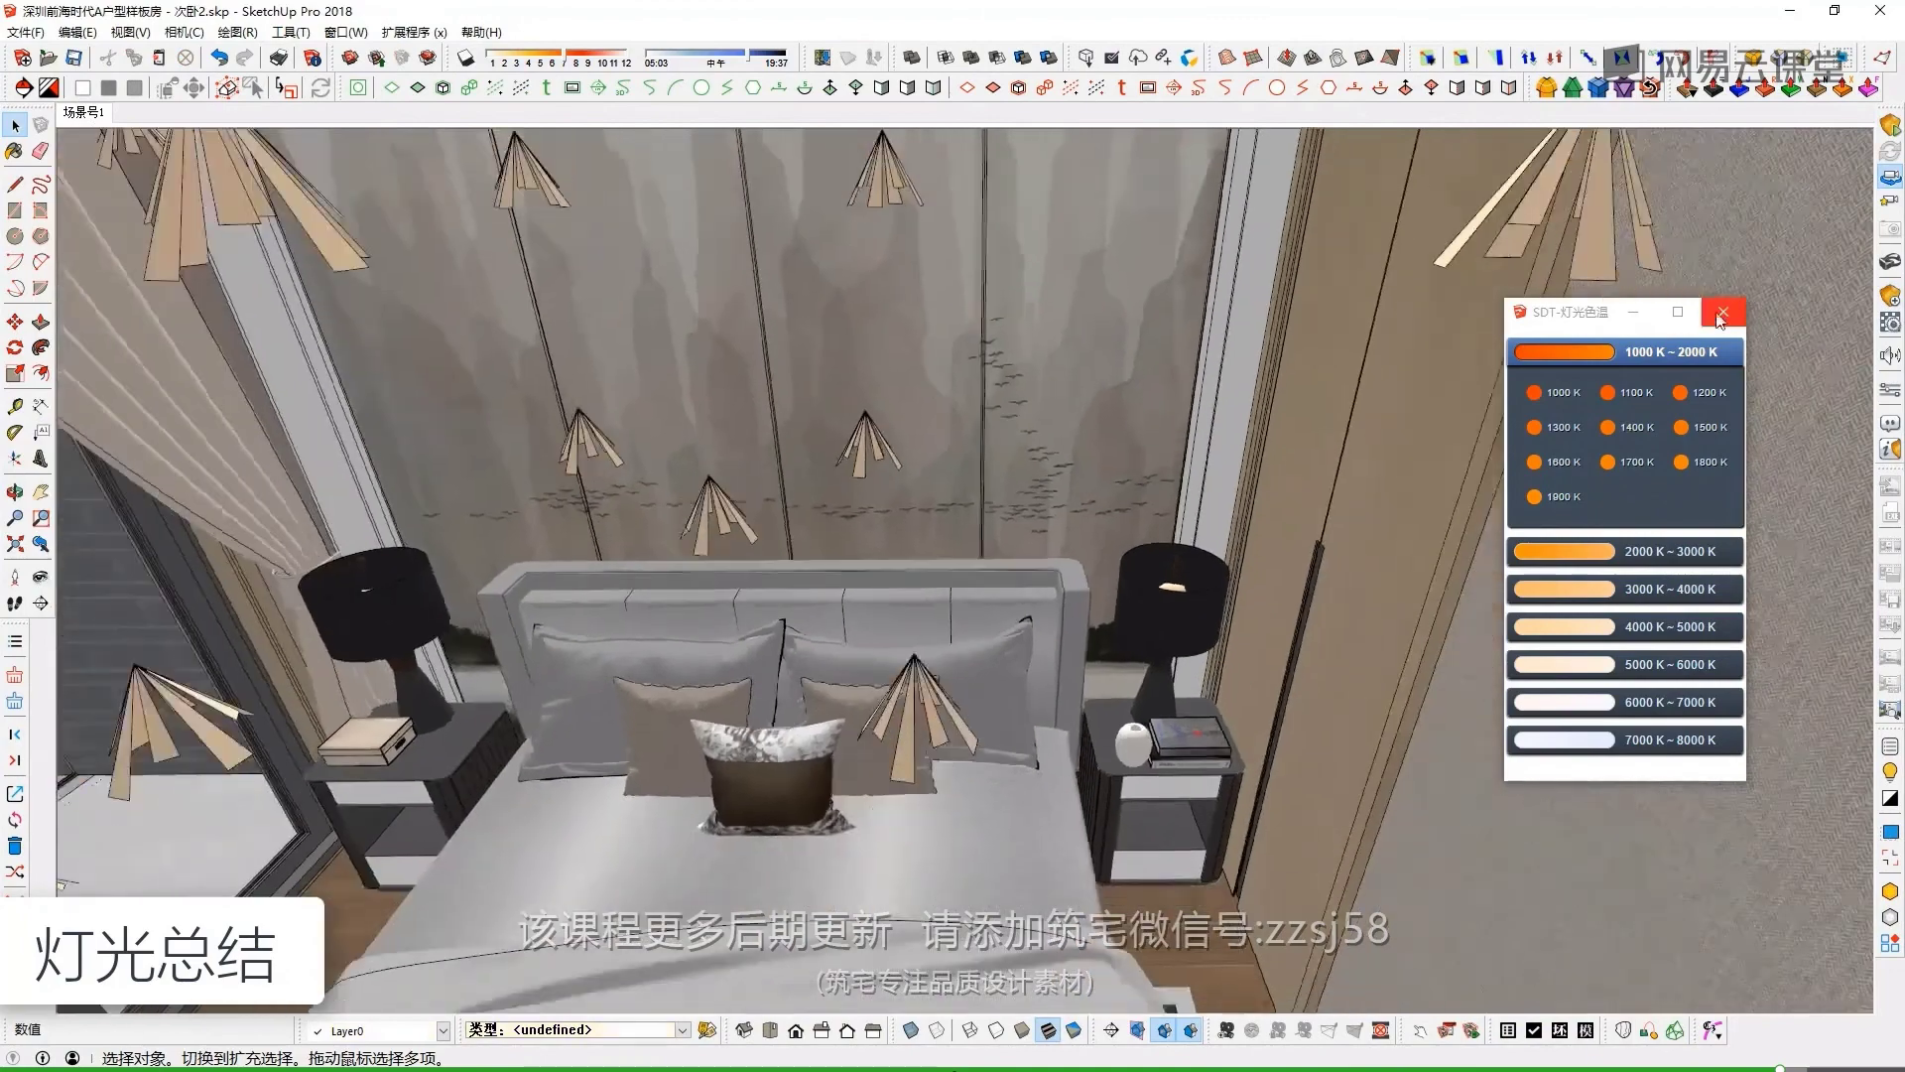
{"action": "left_click", "coordinate": [1722, 311]}
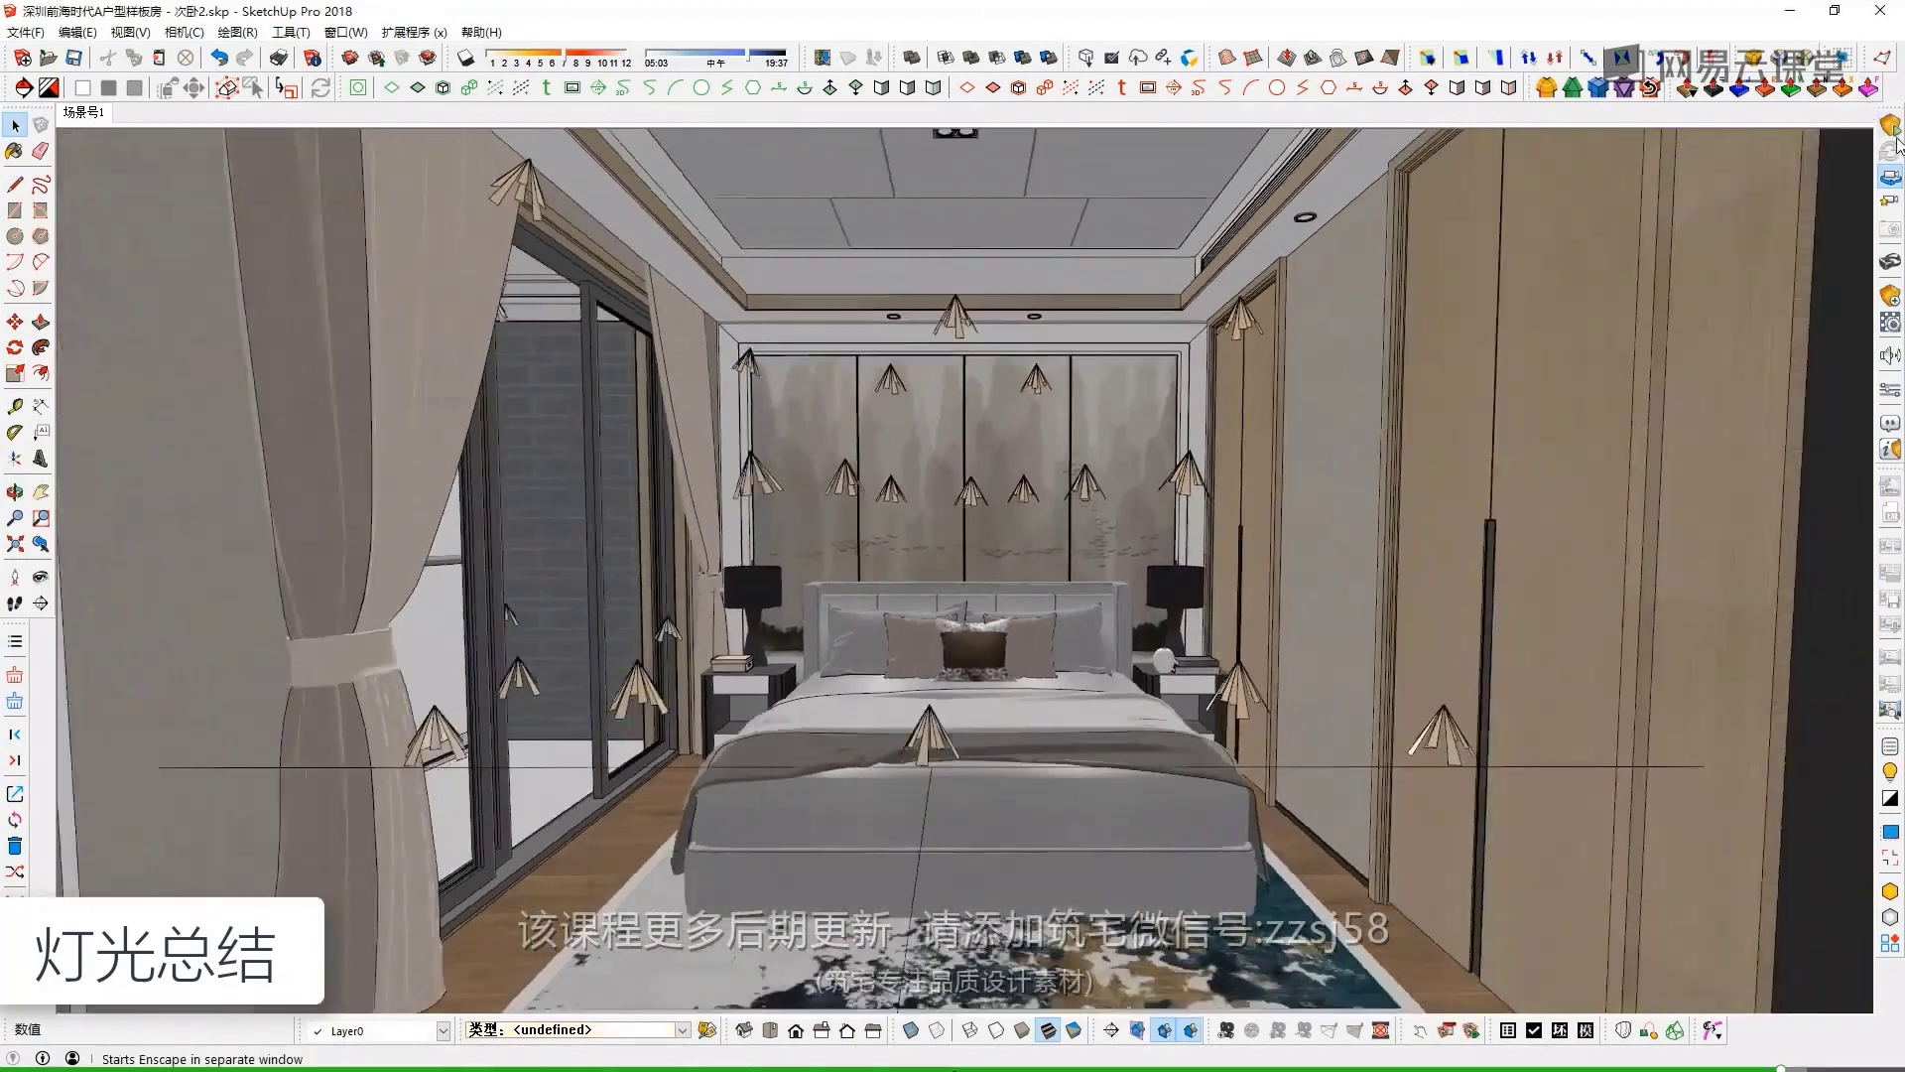
{"action": "left_click", "coordinate": [1892, 128]}
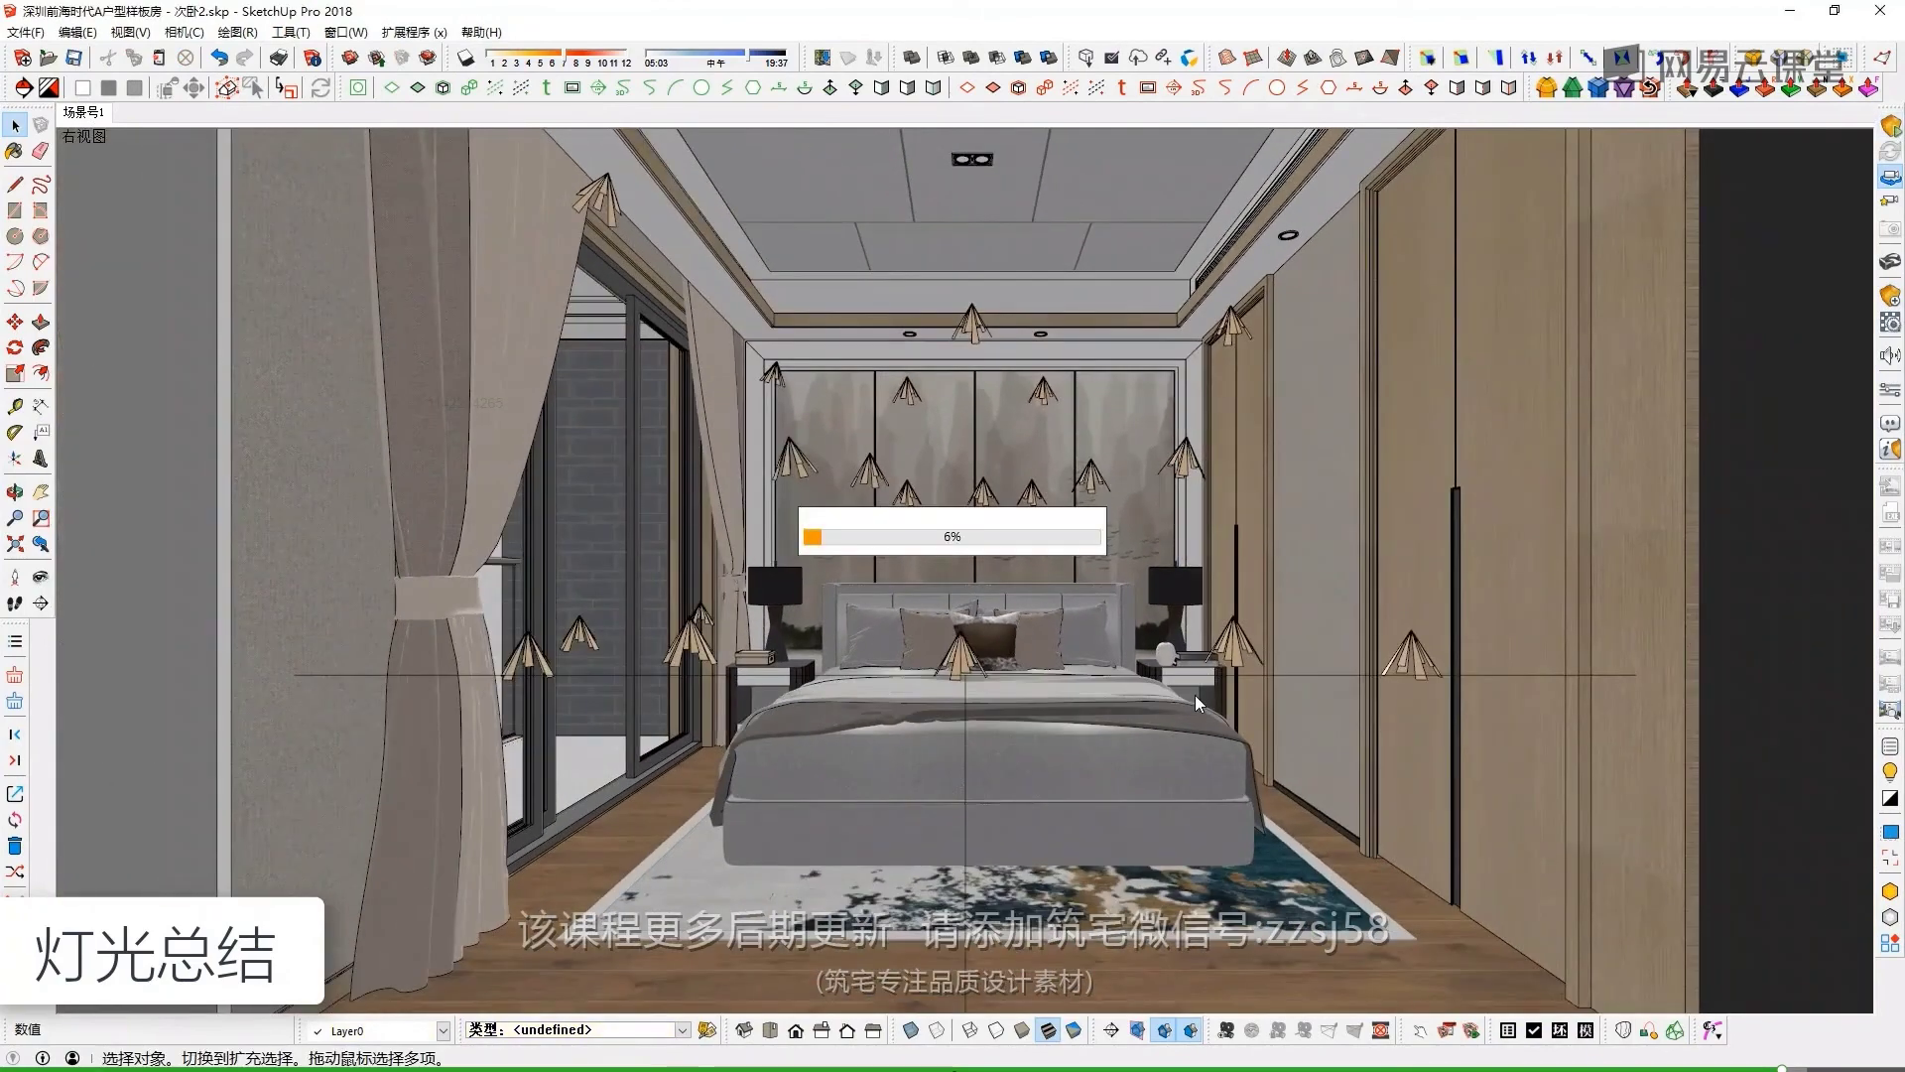